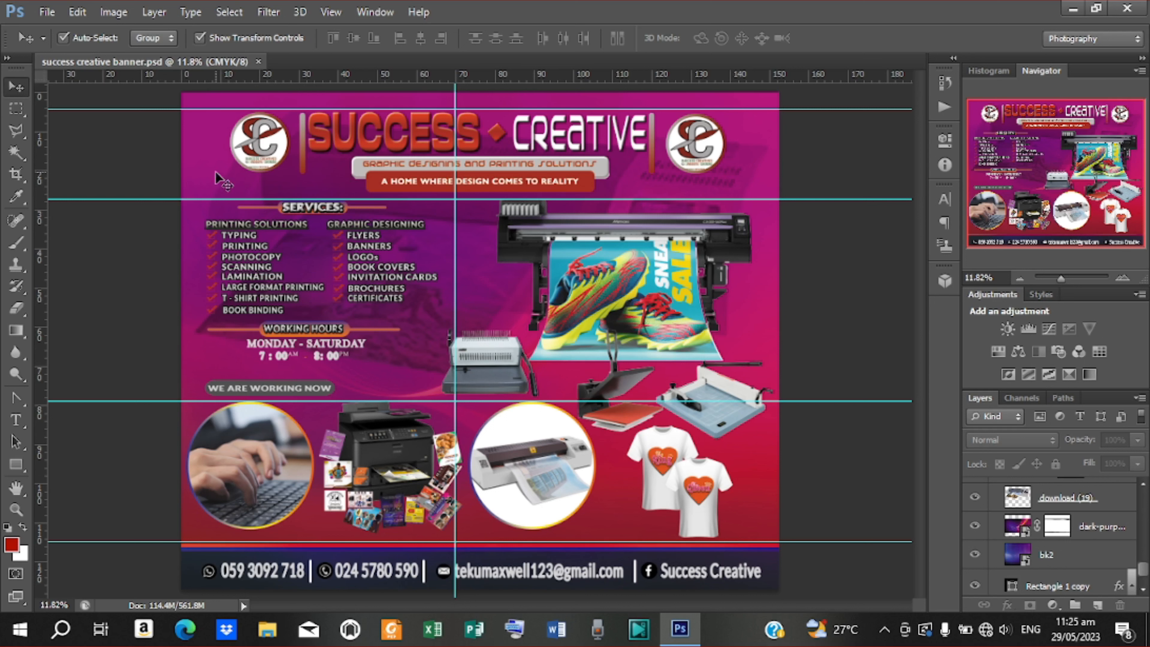
# Create a new 50 × 40 inch CMYK document at 200 pixels per inch
pyautogui.click(51, 14)
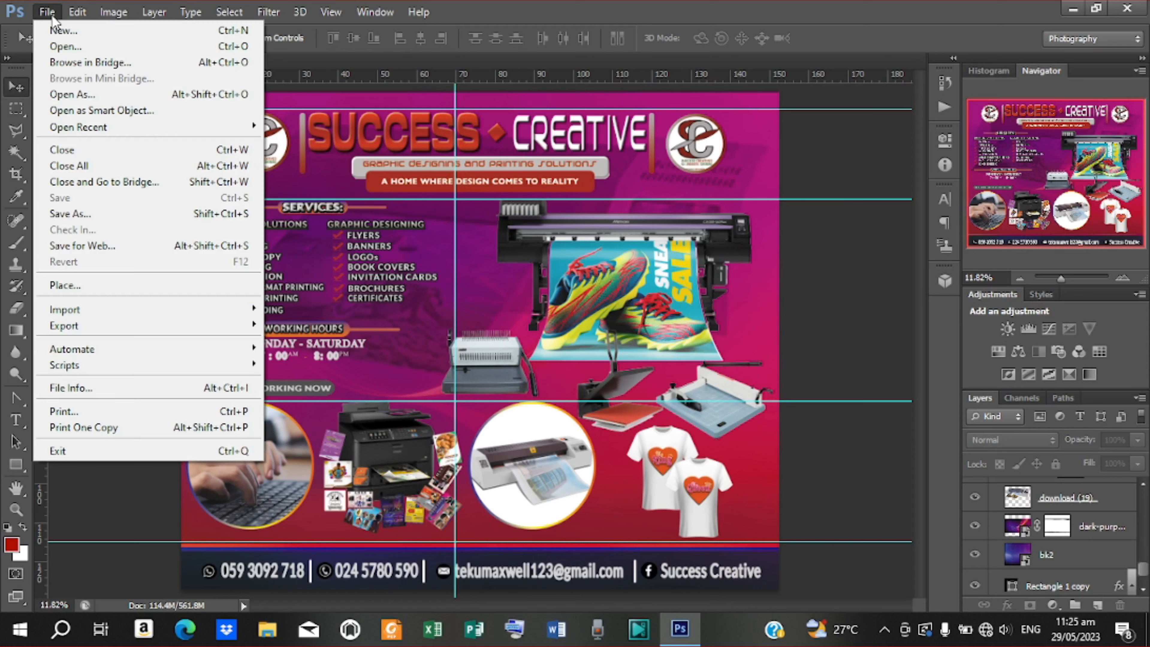
pyautogui.click(61, 30)
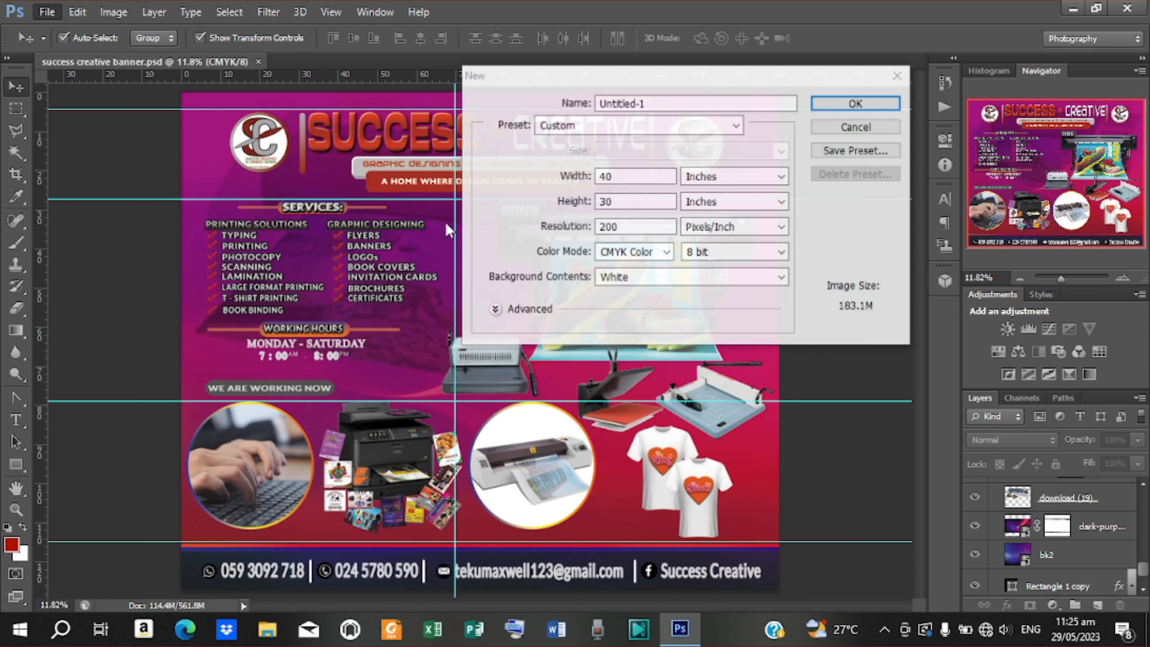
pyautogui.click(623, 177)
pyautogui.write('50')
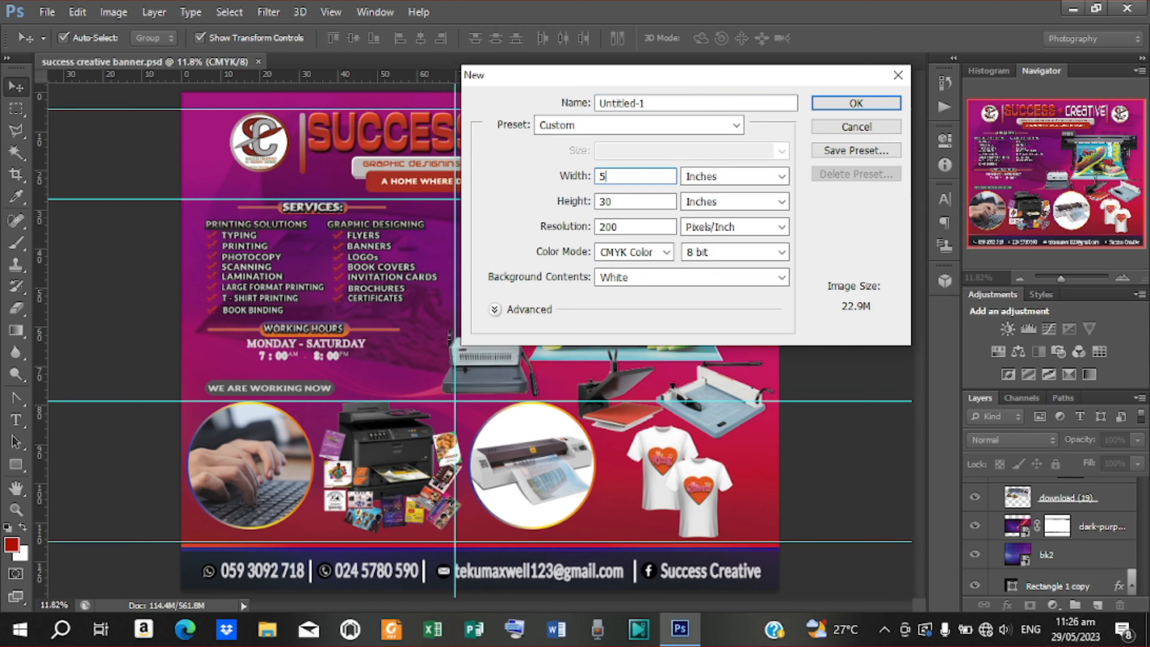
pyautogui.click(620, 201)
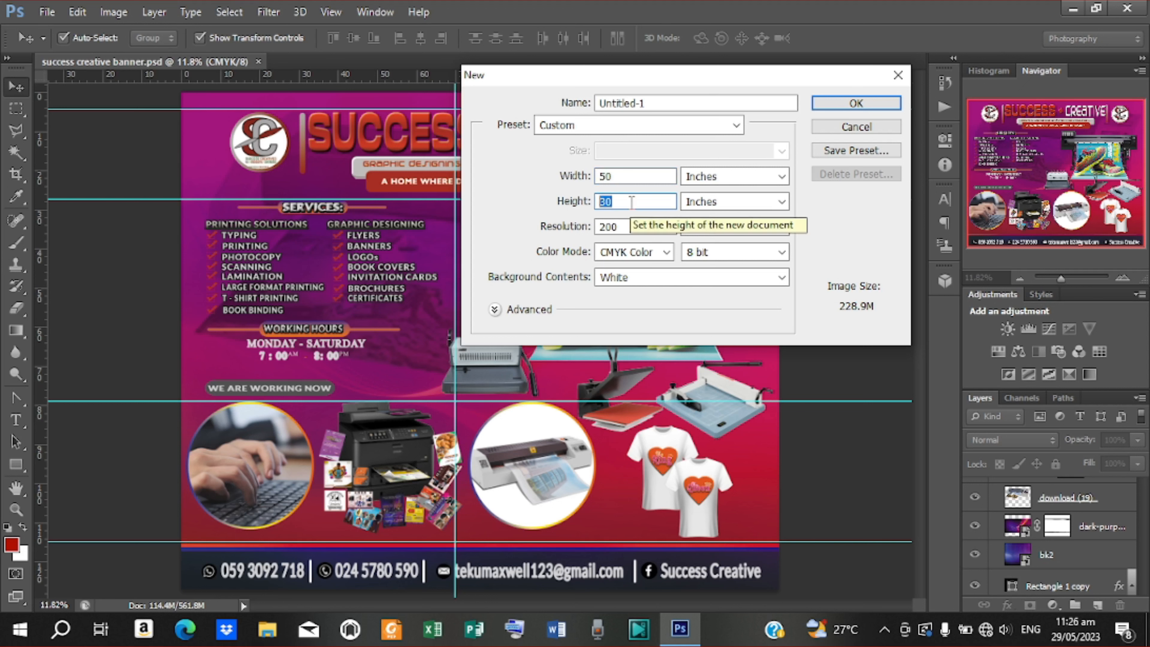
pyautogui.write('40')
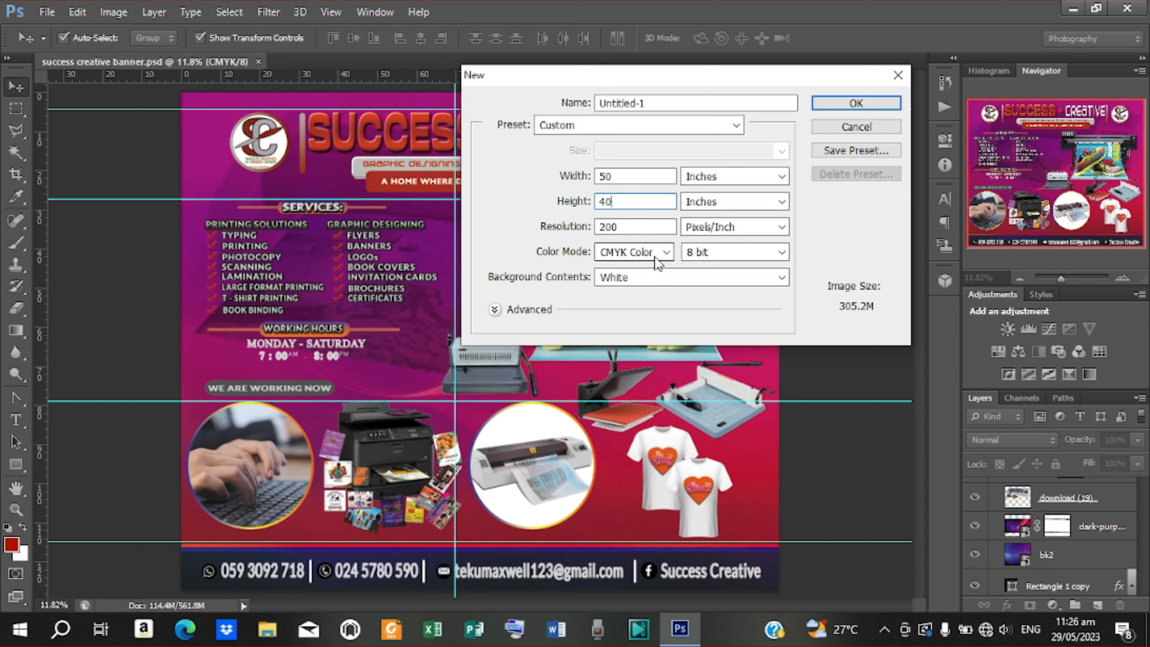
pyautogui.click(852, 105)
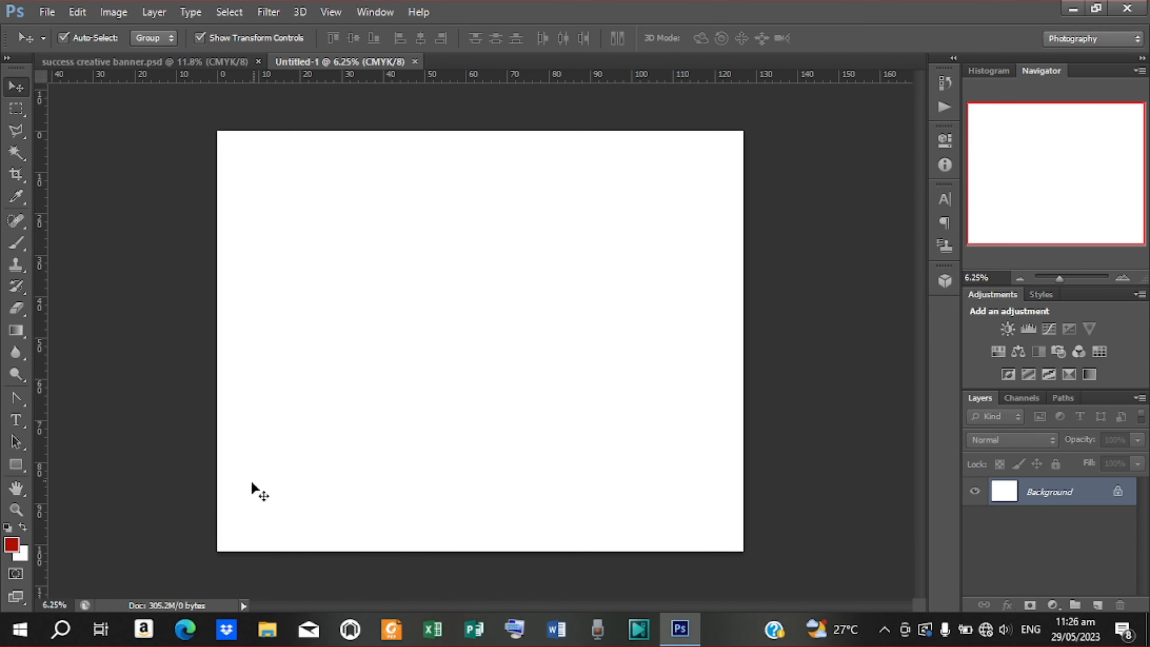
# Fit the canvas on screen and drag out one vertical and five horizontal guides
pyautogui.click(13, 511)
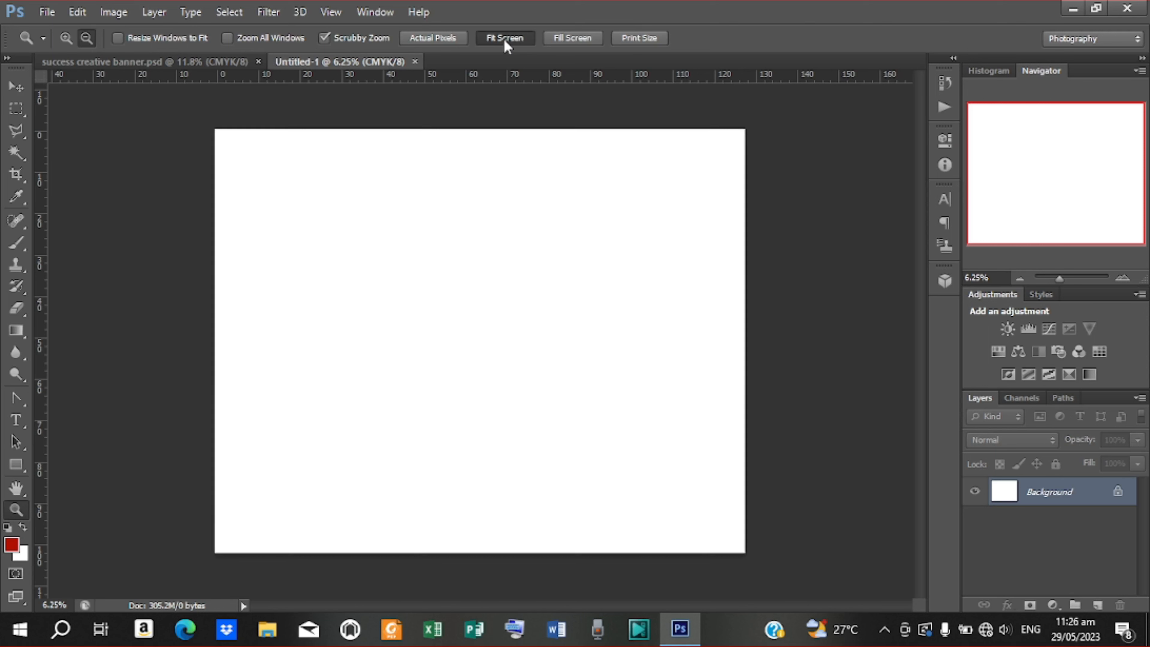
pyautogui.click(506, 38)
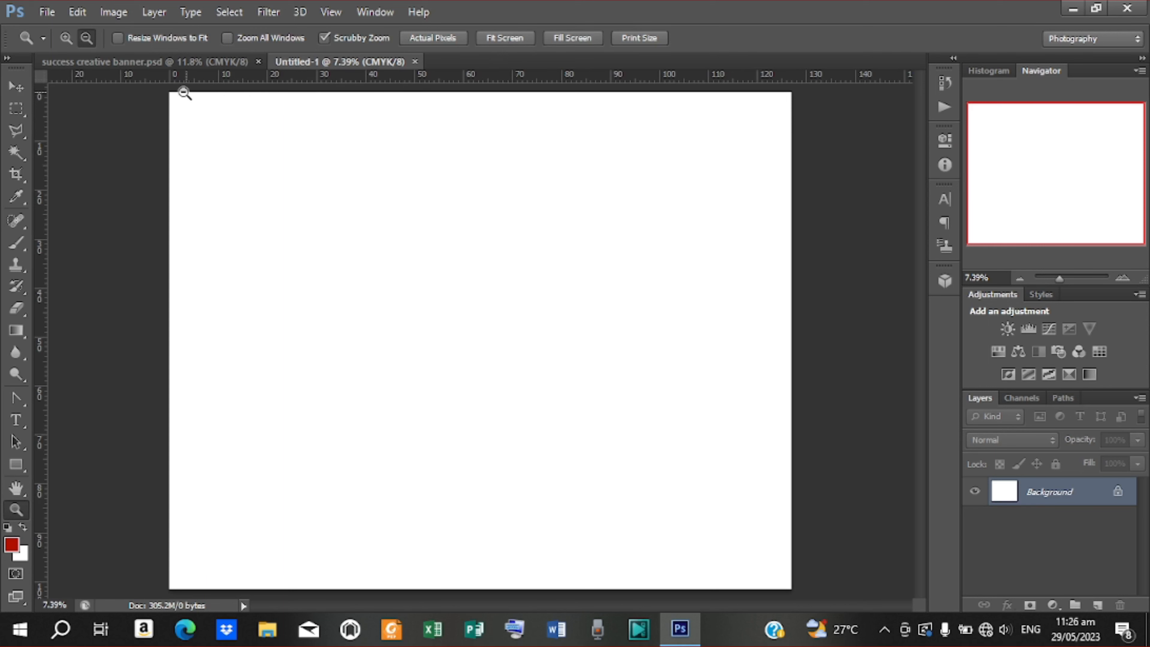
pyautogui.click(16, 86)
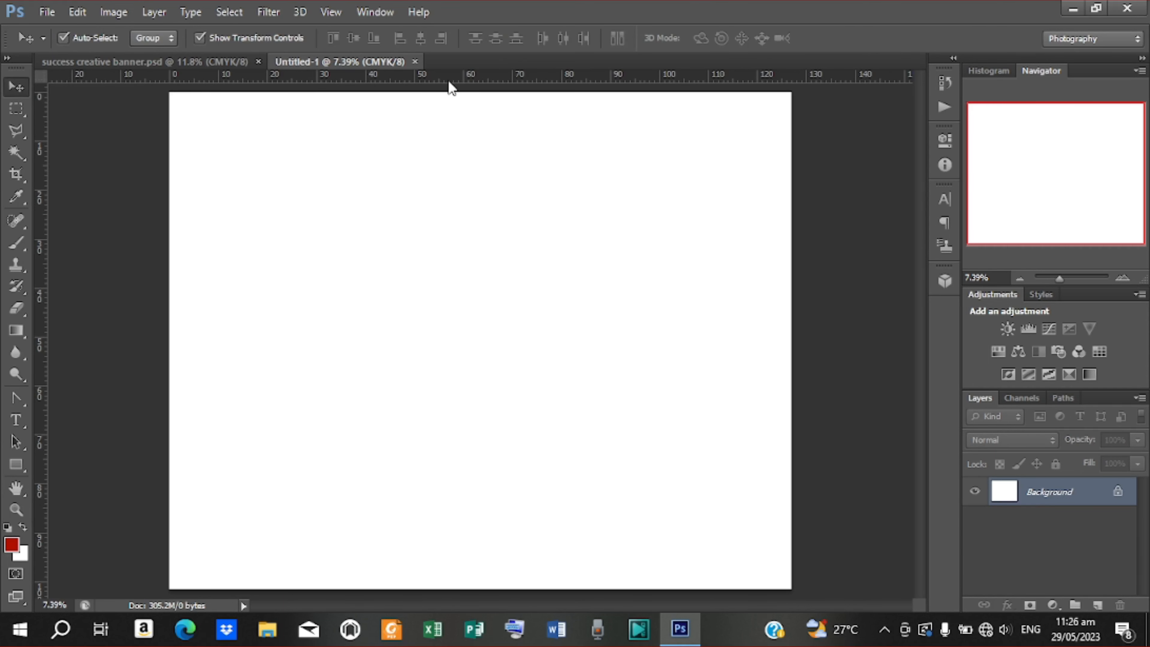
pyautogui.moveTo(450, 87); pyautogui.dragTo(456, 222)
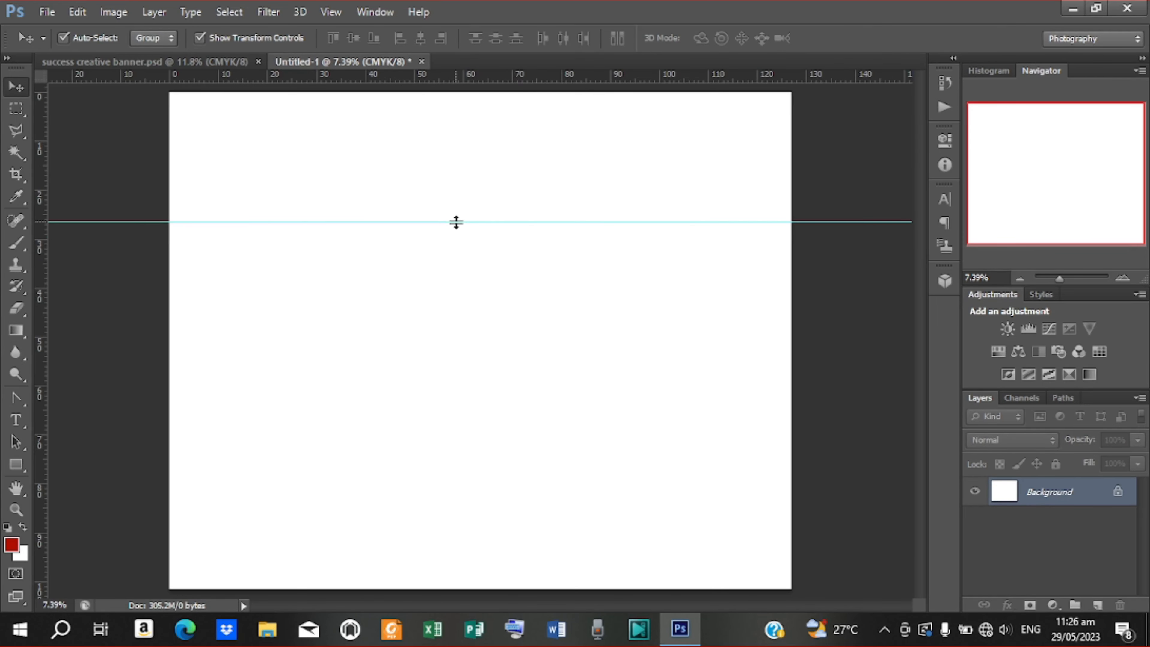
pyautogui.moveTo(46, 322); pyautogui.dragTo(447, 324)
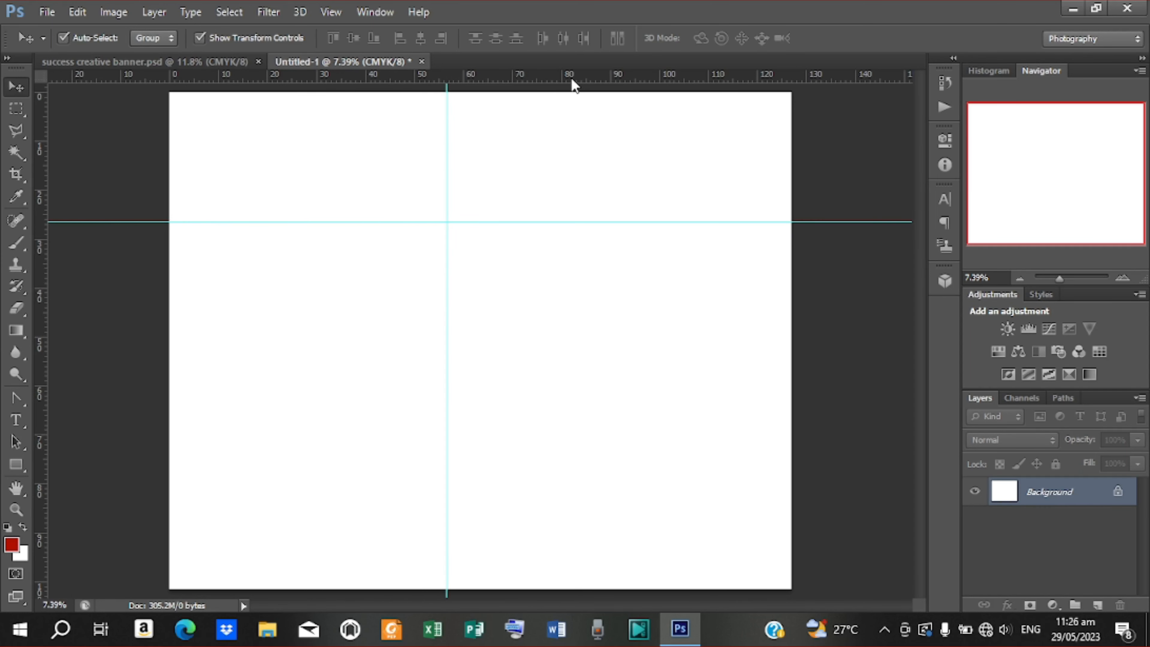
pyautogui.moveTo(572, 84); pyautogui.dragTo(574, 402)
pyautogui.moveTo(602, 82); pyautogui.dragTo(519, 528)
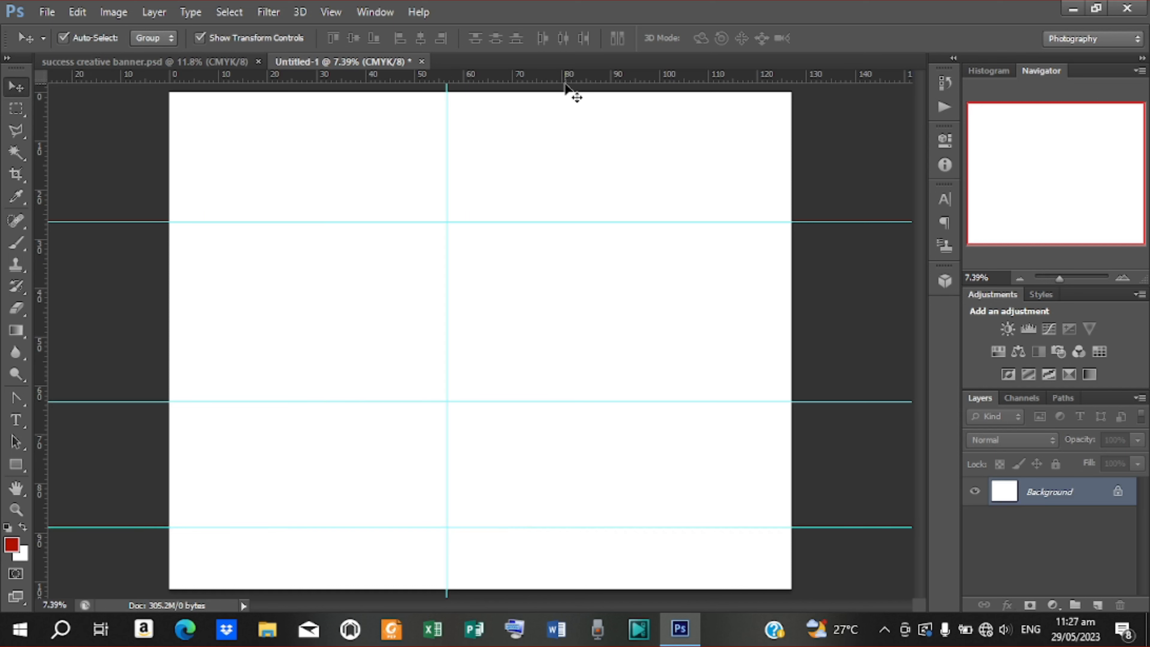
pyautogui.moveTo(567, 81); pyautogui.dragTo(560, 524)
pyautogui.moveTo(531, 79); pyautogui.dragTo(555, 531)
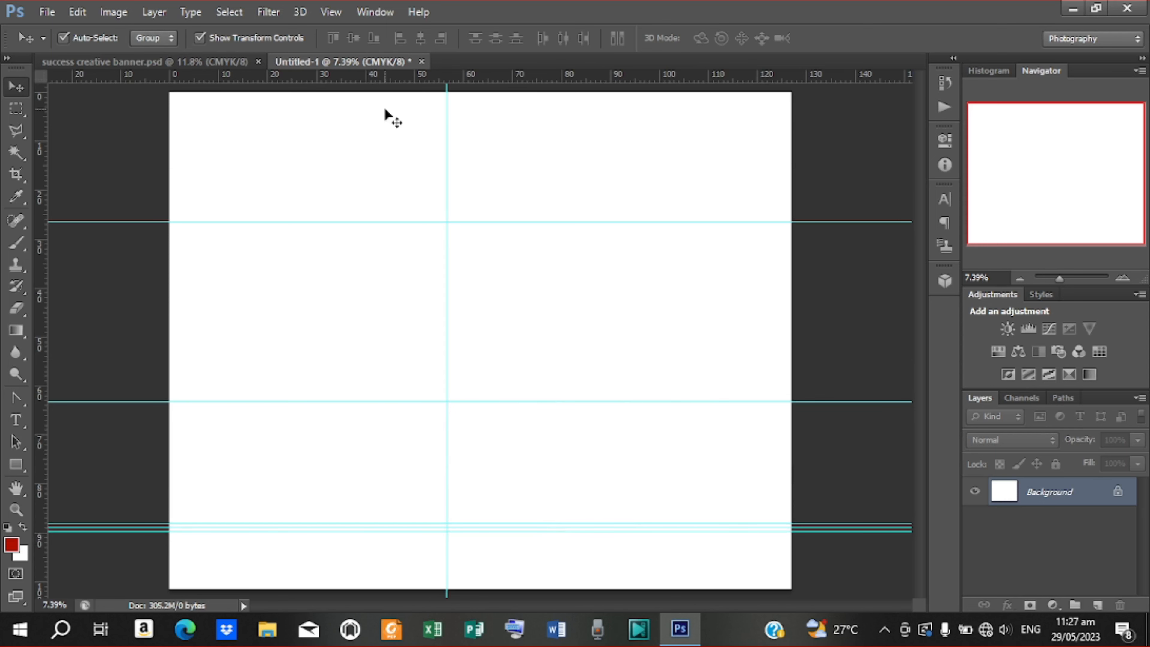
# Check the reference banner, then raise the upper and middle horizontal guides slightly
pyautogui.click(199, 62)
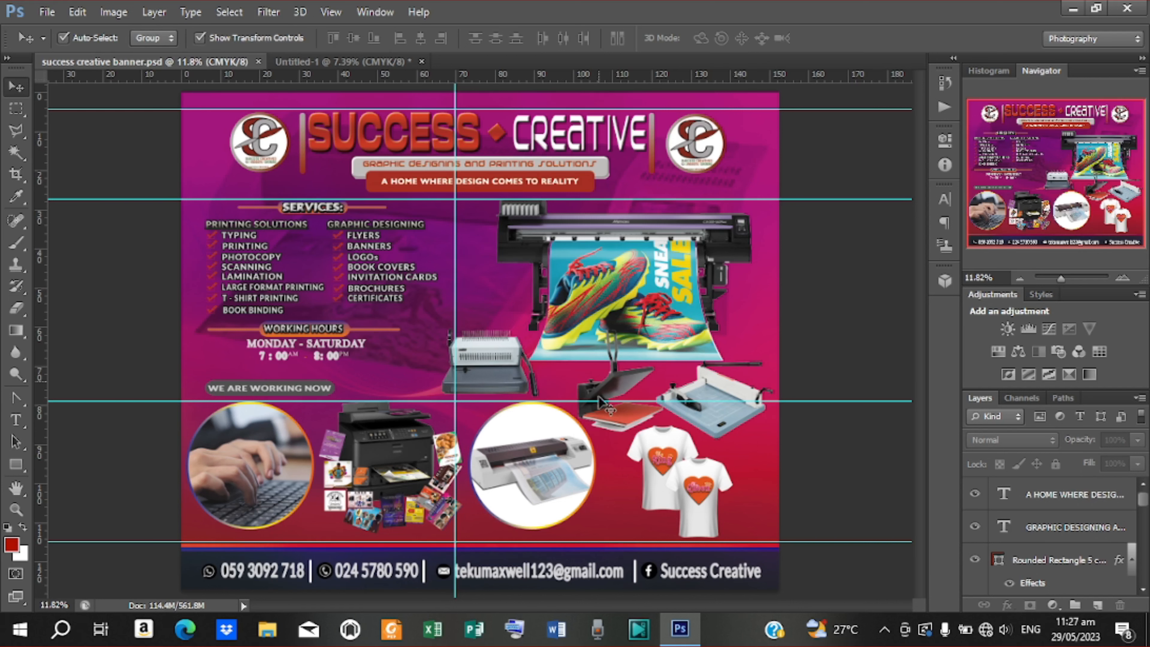
pyautogui.click(343, 59)
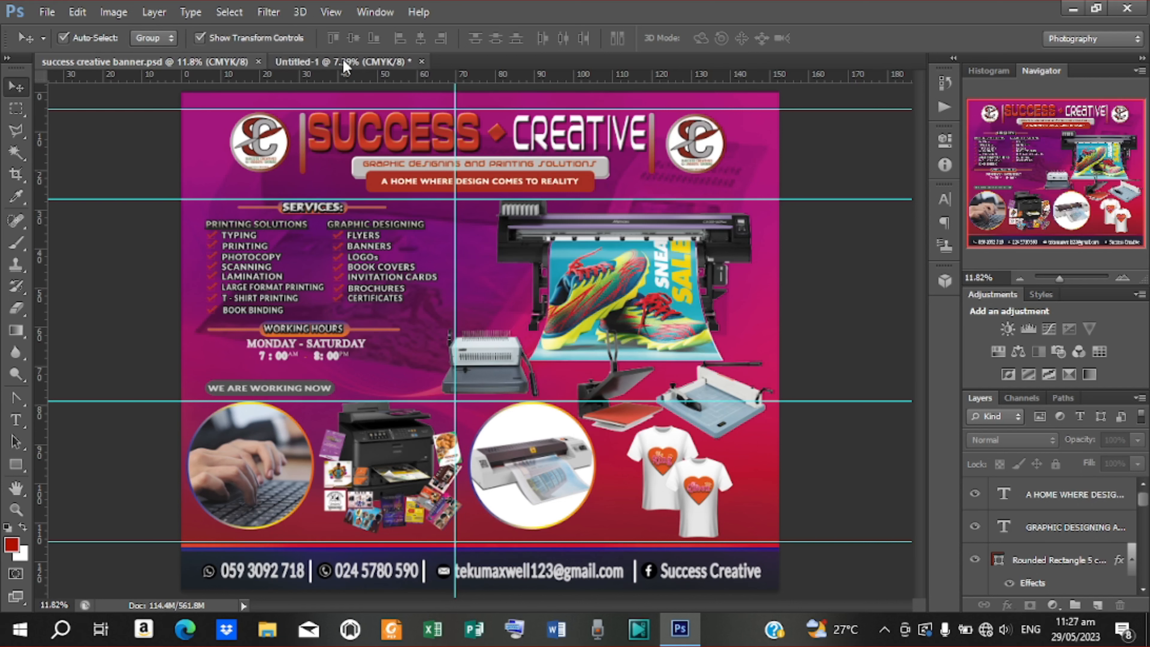
pyautogui.moveTo(494, 222); pyautogui.dragTo(493, 216)
pyautogui.moveTo(509, 402); pyautogui.dragTo(510, 391)
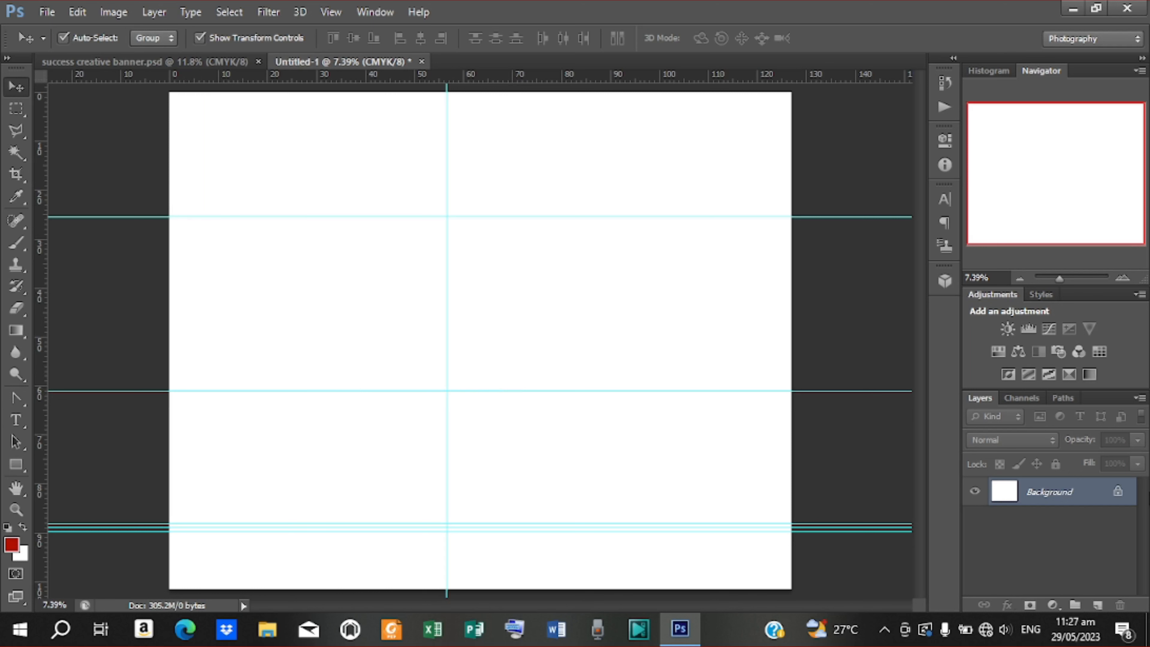
# Convert the locked Background into an editable Layer 0, then bring up File Explorer
pyautogui.doubleClick(1118, 497)
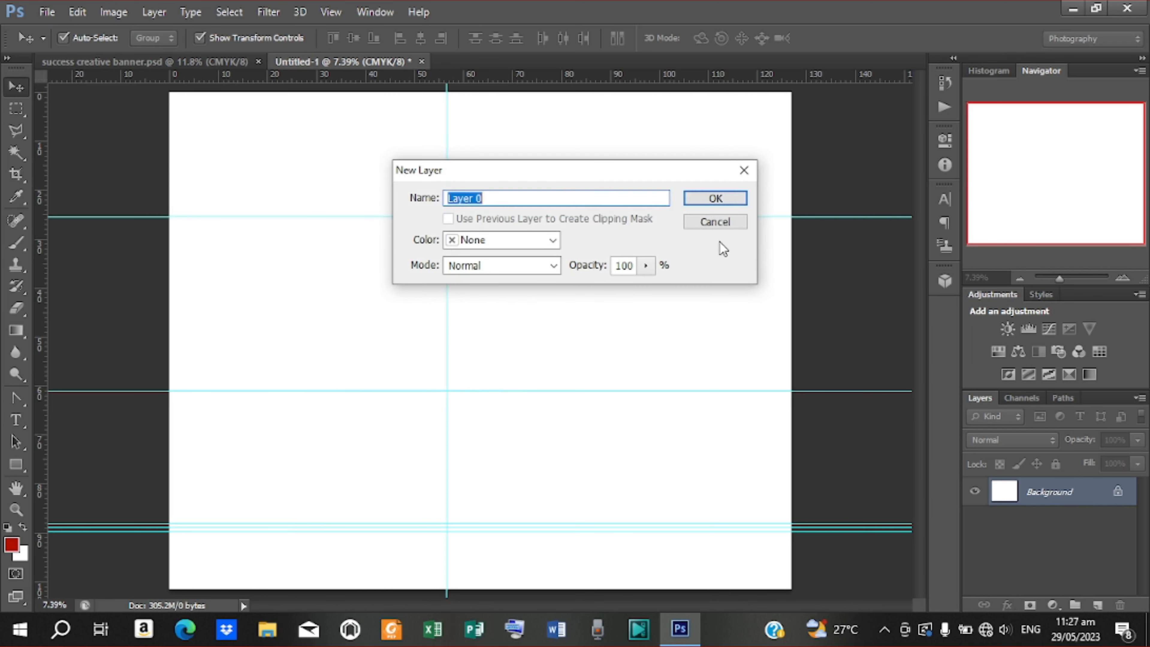
pyautogui.click(715, 200)
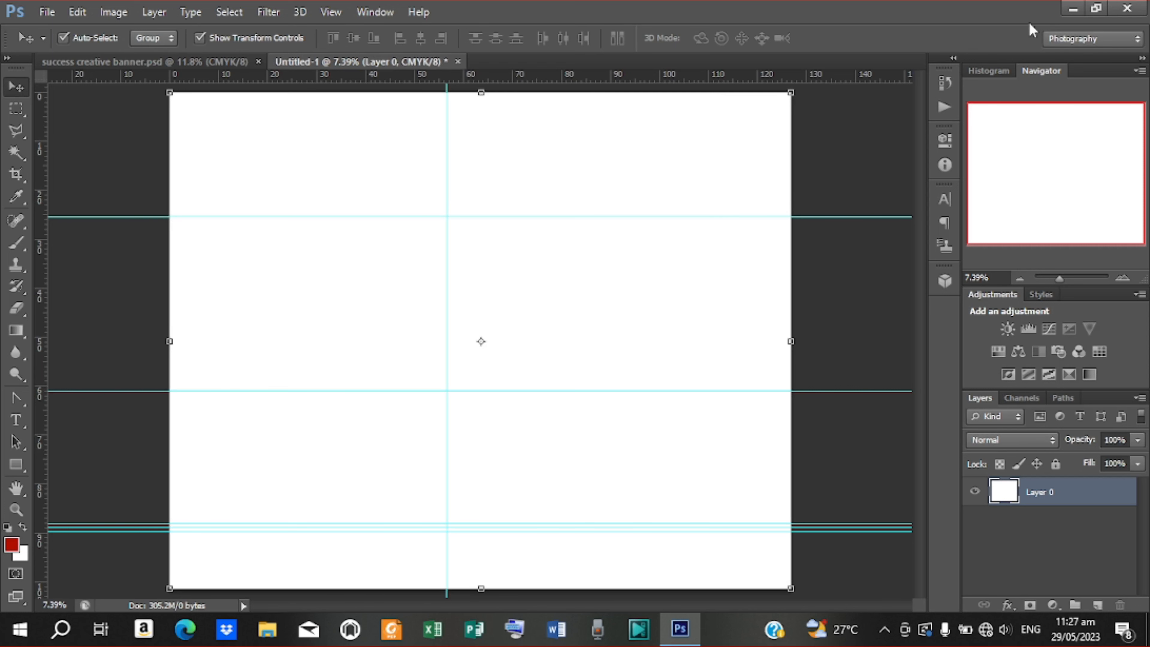
pyautogui.click(281, 631)
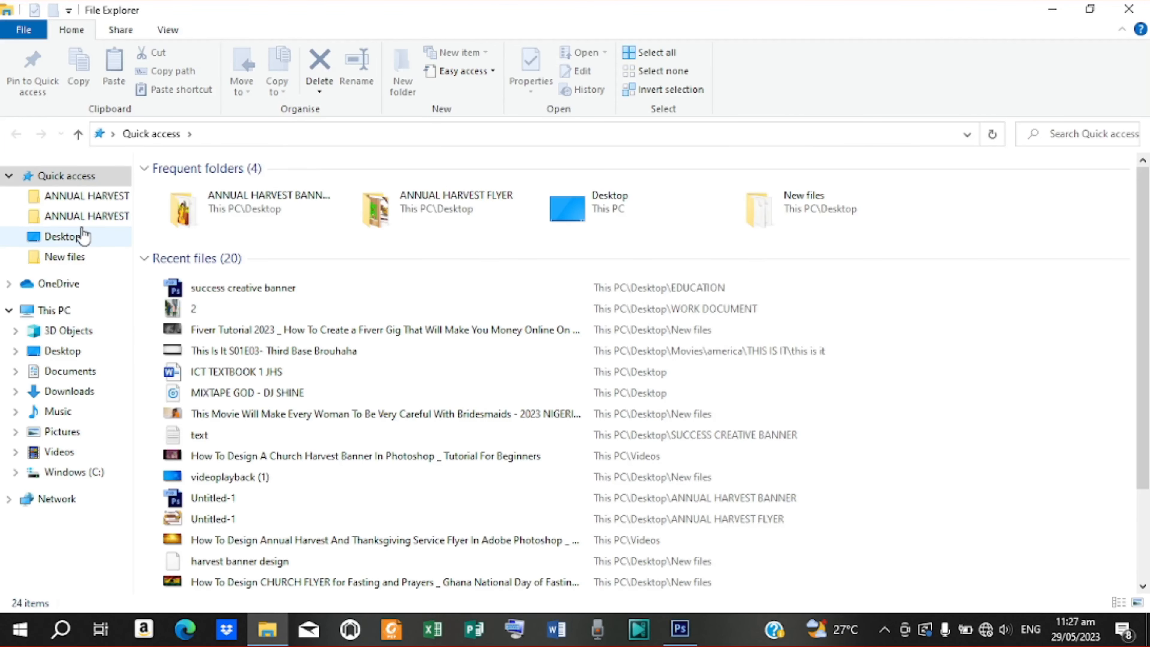
# Open the Desktop's SUCCESS CREATIVE BANNER folder and its 'text' notes file
pyautogui.click(68, 351)
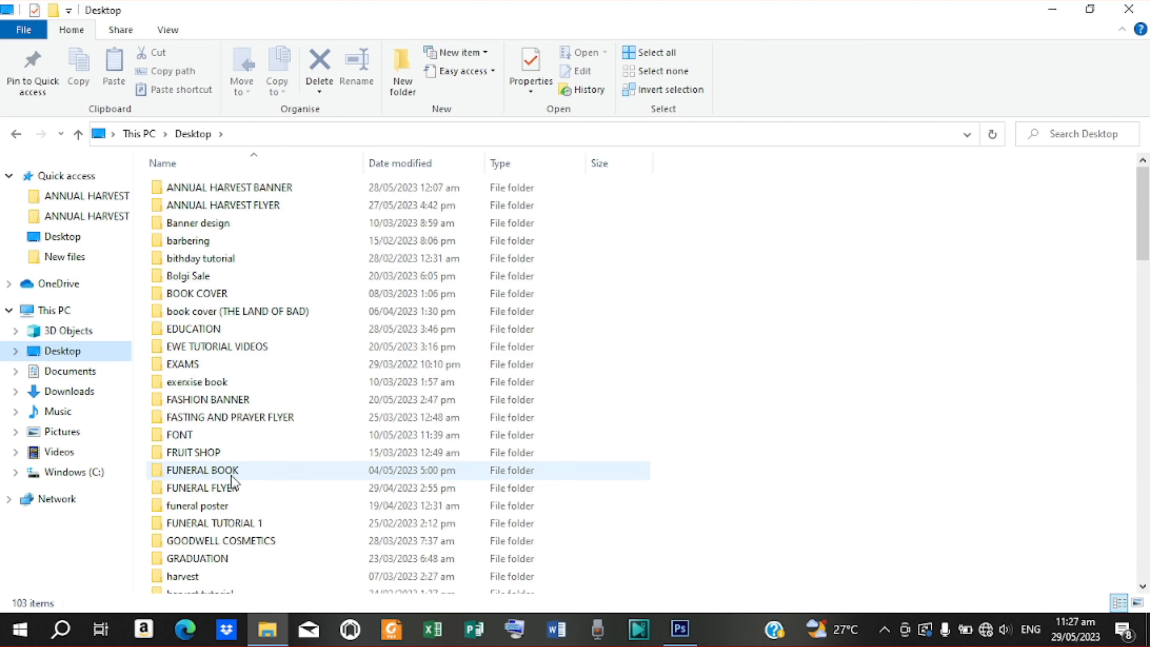
pyautogui.doubleClick(251, 548)
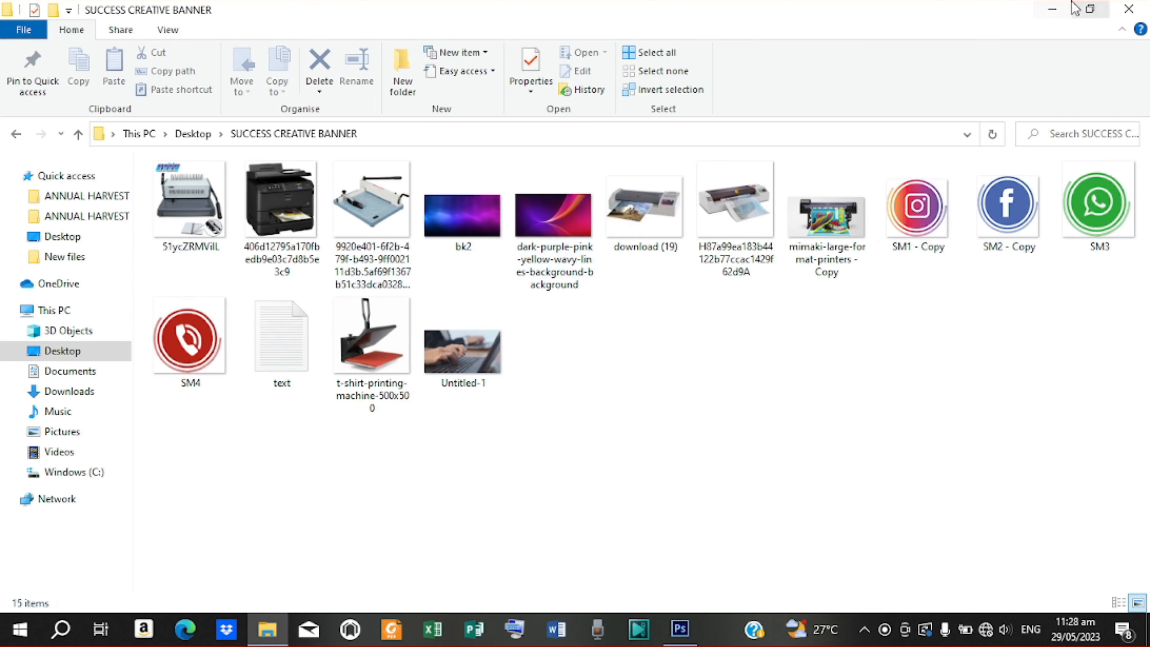
pyautogui.click(1055, 10)
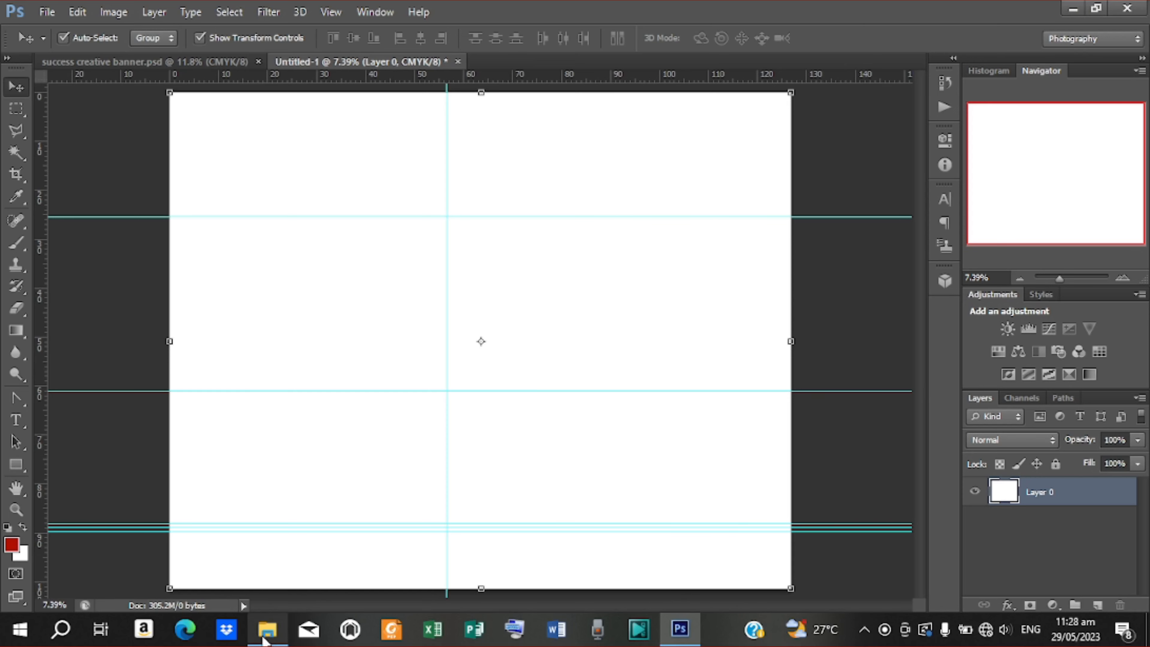
pyautogui.click(267, 629)
pyautogui.doubleClick(285, 321)
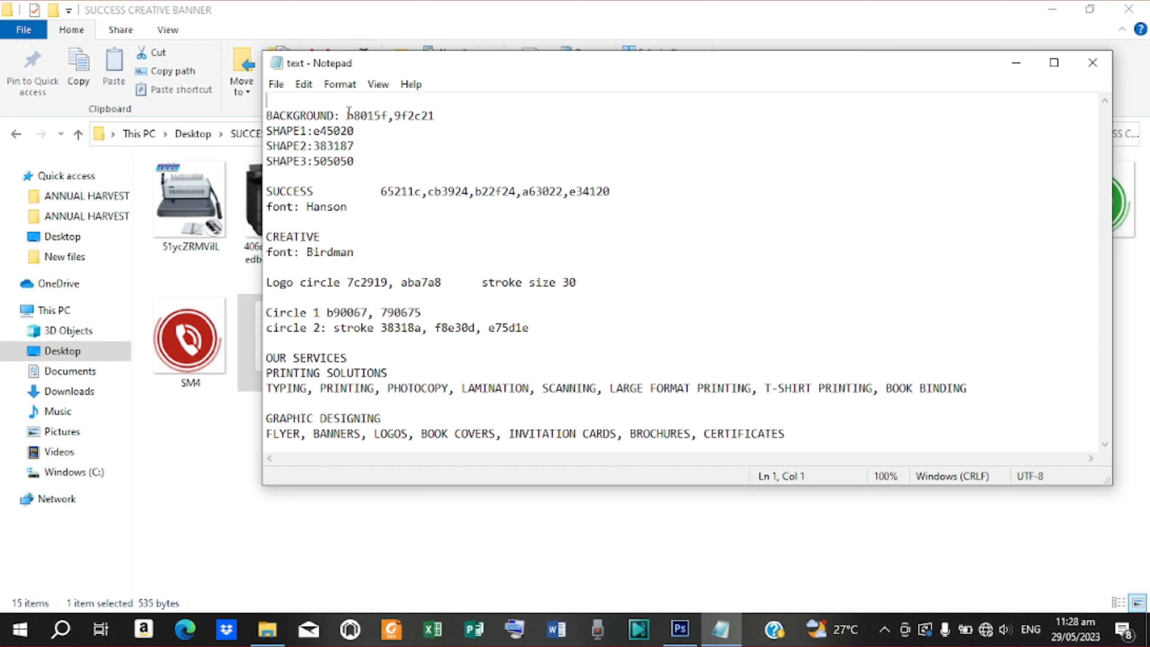
# Copy the colour code b8015f from the notes, then hide Notepad and Explorer
pyautogui.moveTo(387, 116); pyautogui.dragTo(347, 116)
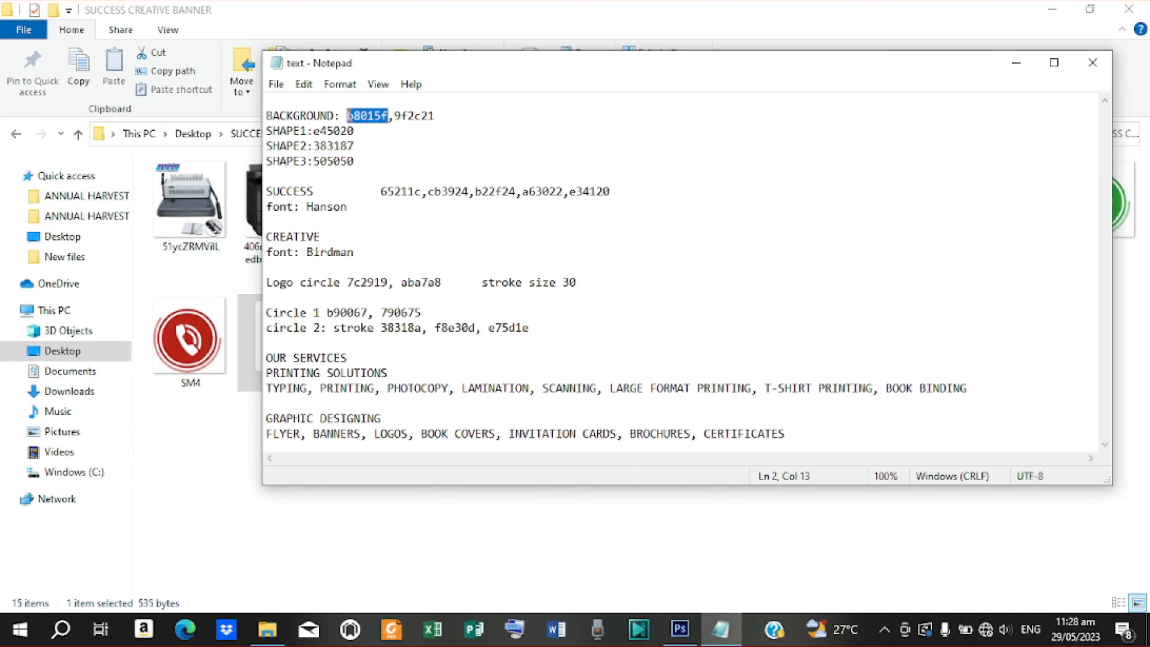
pyautogui.rightClick(357, 116)
pyautogui.click(397, 167)
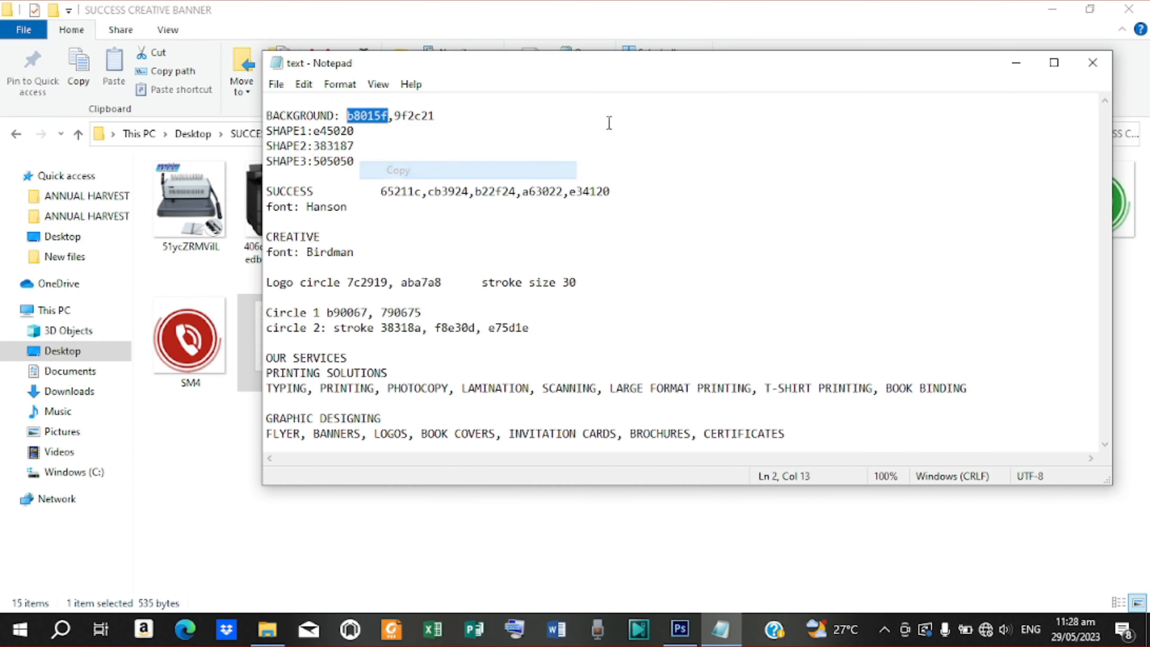
pyautogui.click(999, 69)
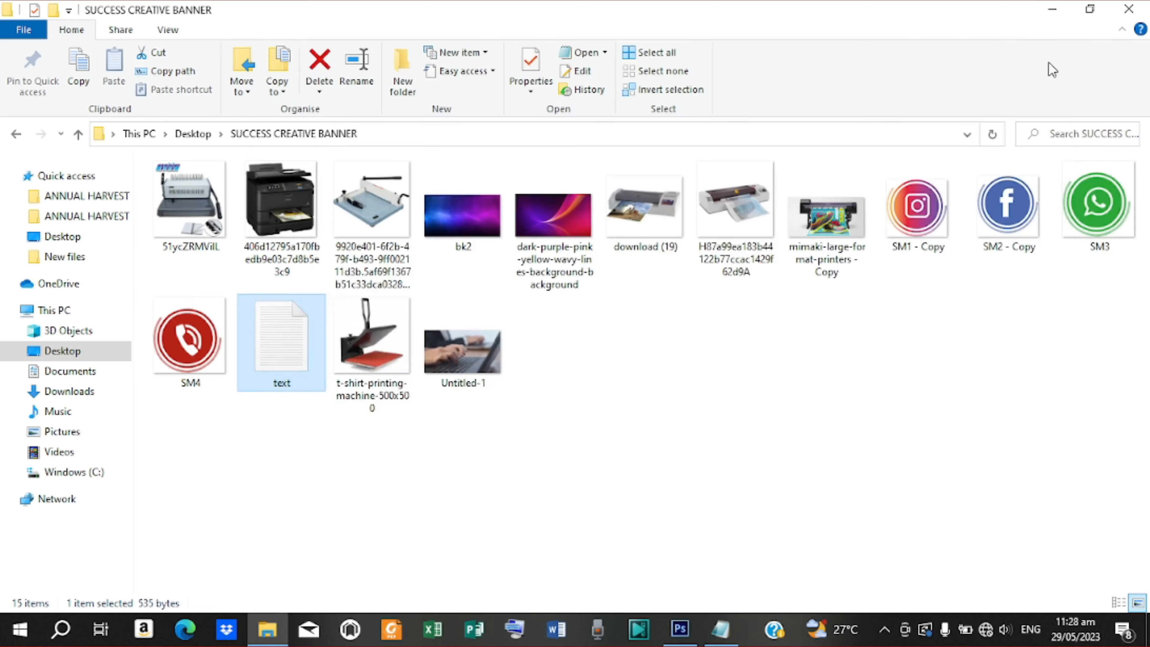
pyautogui.click(1051, 10)
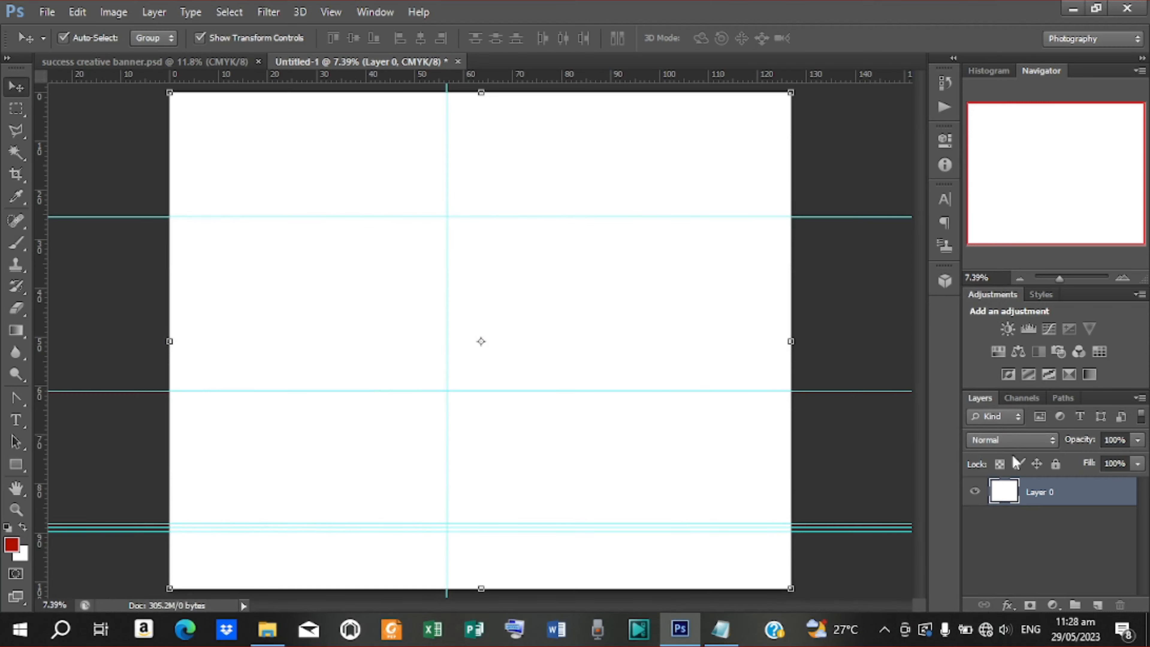
# Add a Gradient Overlay style to Layer 0 and open its gradient for editing
pyautogui.rightClick(1050, 496)
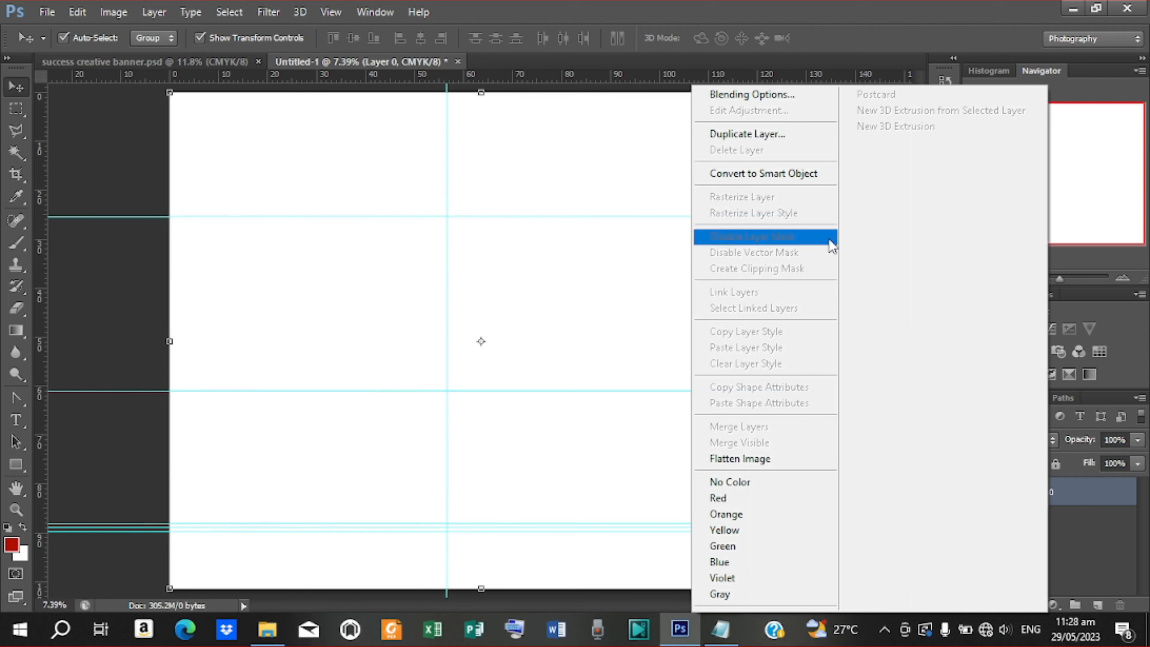
pyautogui.click(756, 95)
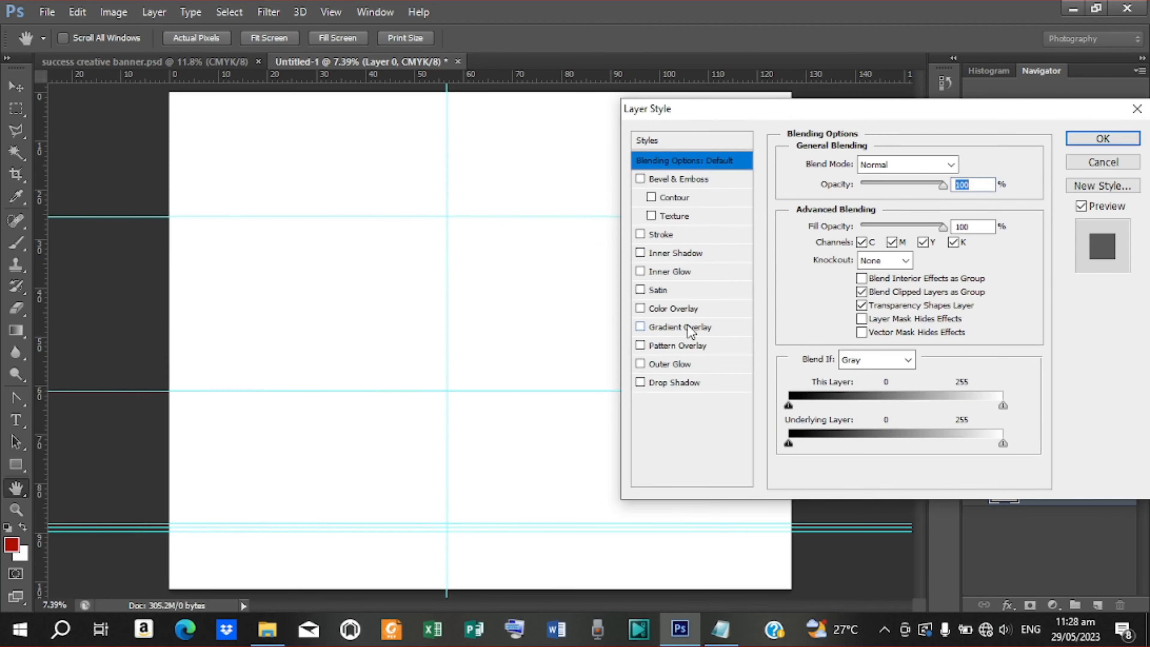
pyautogui.click(689, 328)
pyautogui.click(890, 205)
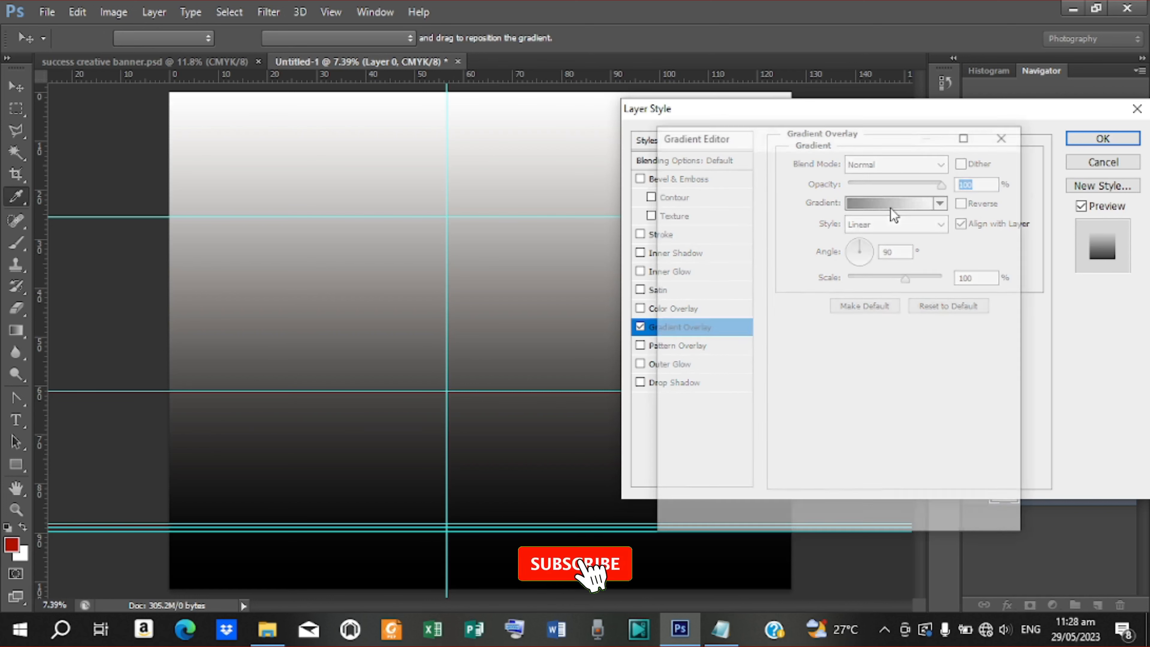
# Set the gradient's left colour stop to magenta b8015f
pyautogui.click(677, 425)
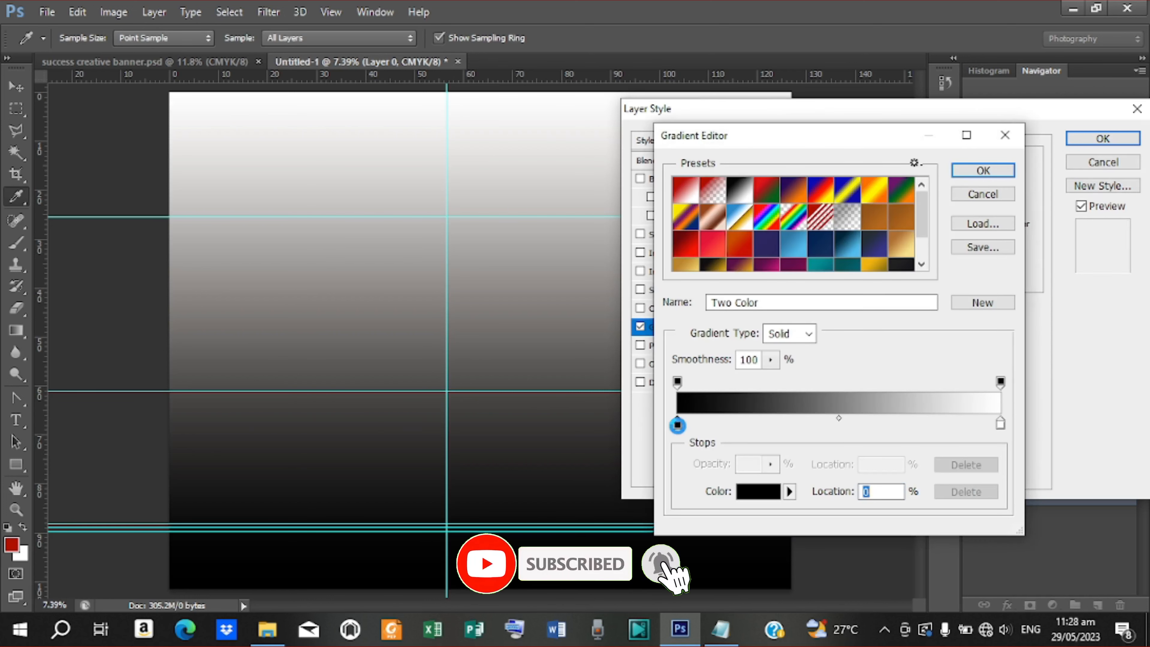
pyautogui.doubleClick(678, 425)
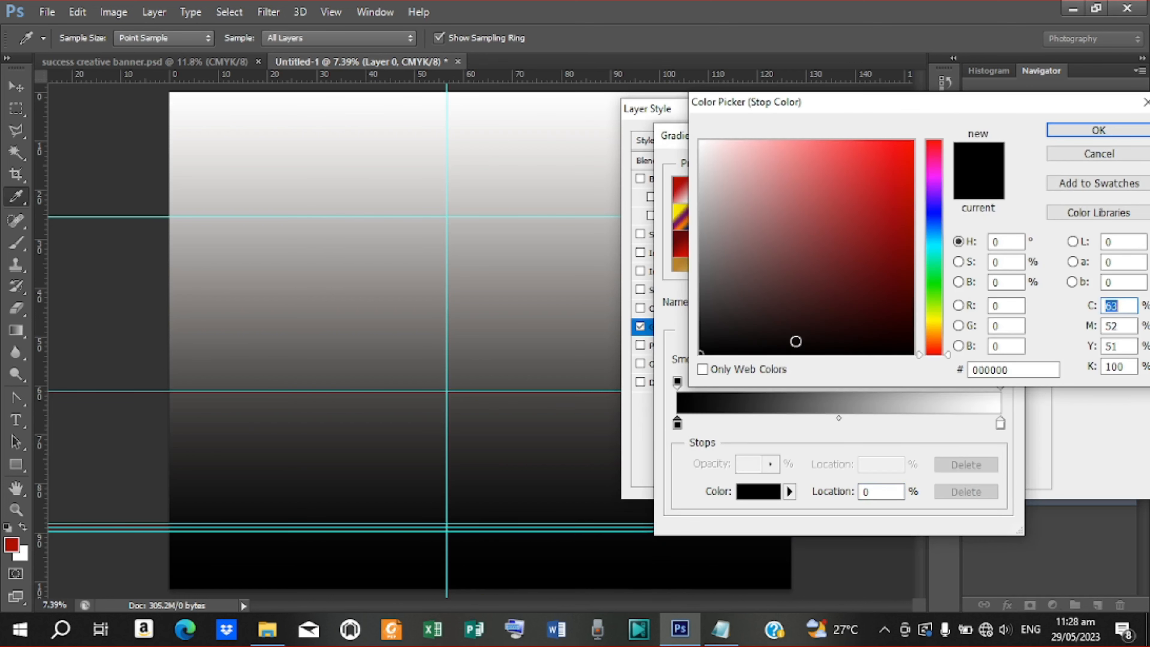
pyautogui.moveTo(1011, 365); pyautogui.dragTo(929, 367)
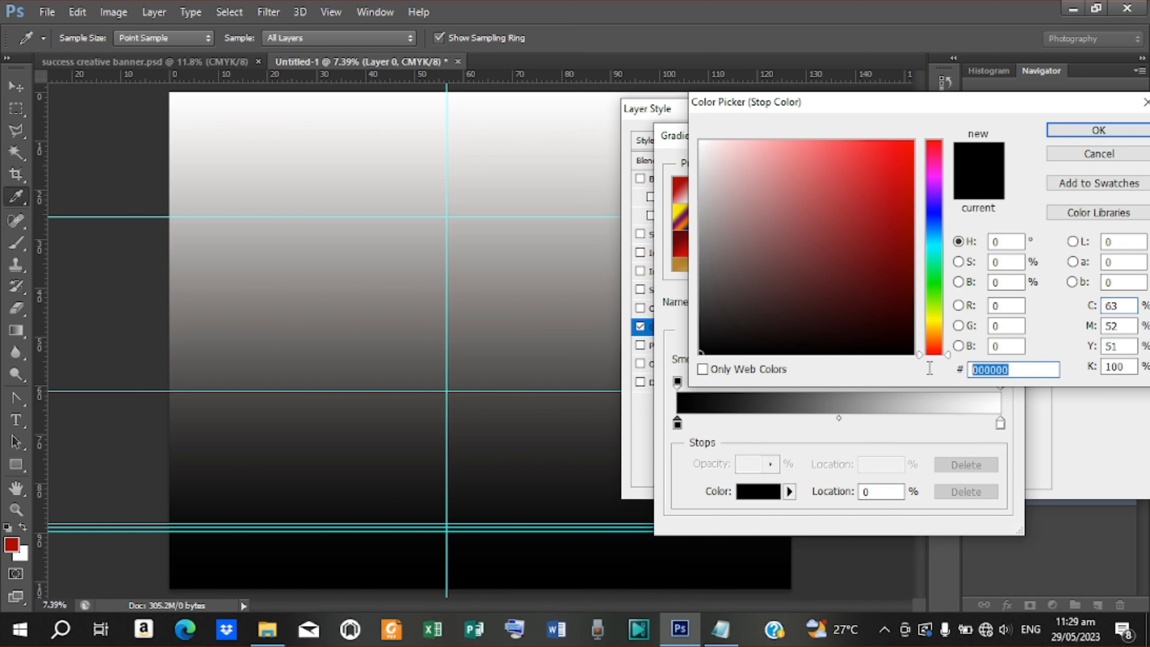
pyautogui.rightClick(980, 365)
pyautogui.click(983, 441)
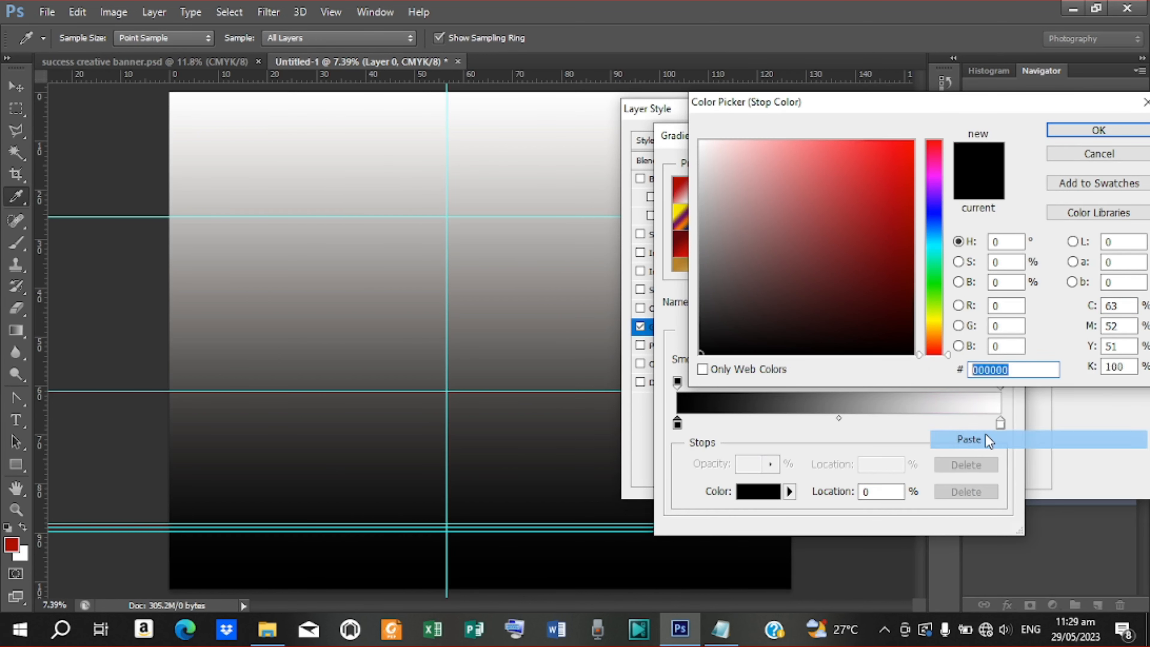
pyautogui.click(1096, 131)
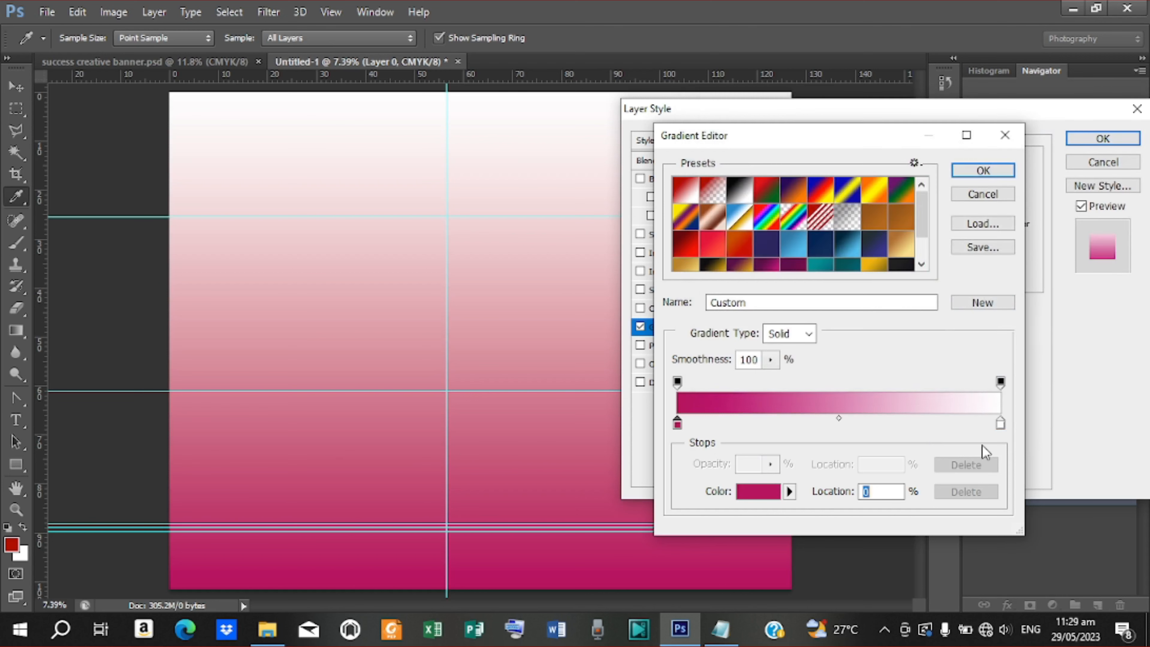
# Copy the second colour code 9f2c21 from the Notepad notes
pyautogui.click(999, 424)
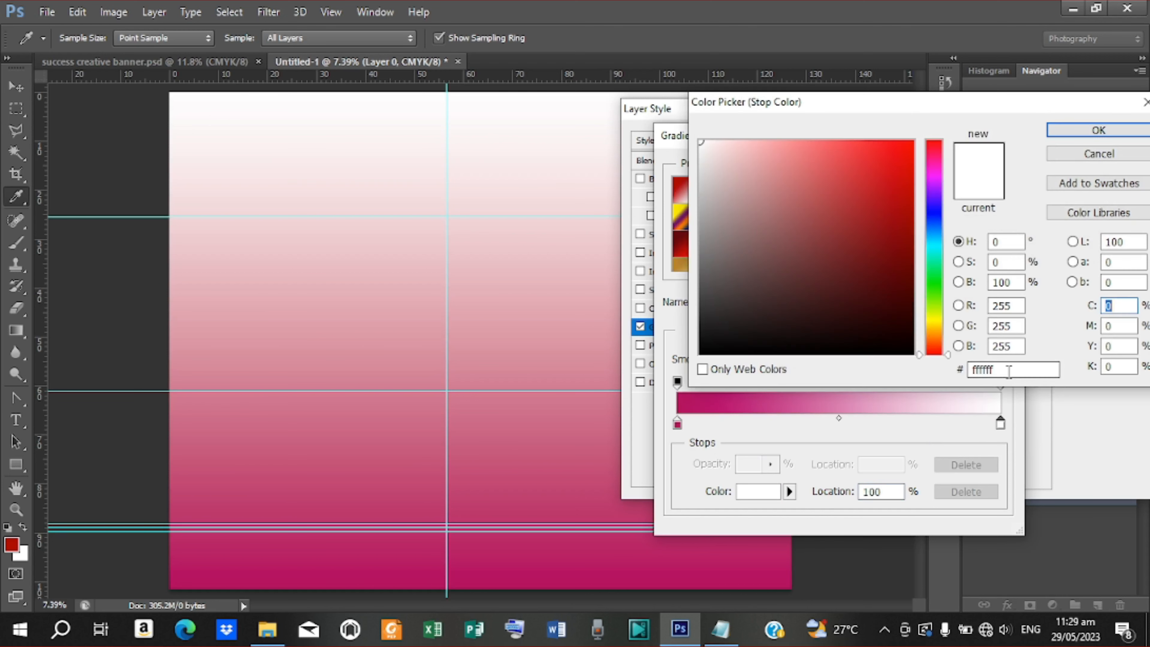
pyautogui.click(718, 629)
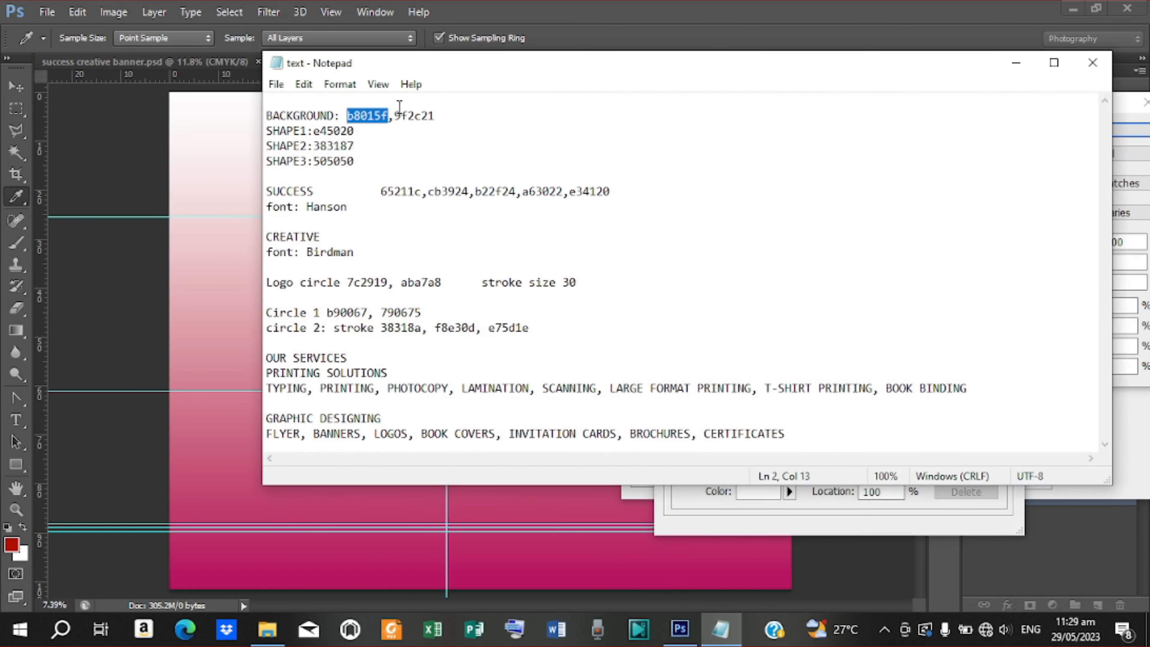
pyautogui.moveTo(395, 116)
pyautogui.mouseDown()
pyautogui.moveTo(435, 116)
pyautogui.moveTo(355, 123)
pyautogui.moveTo(395, 123)
pyautogui.mouseUp()
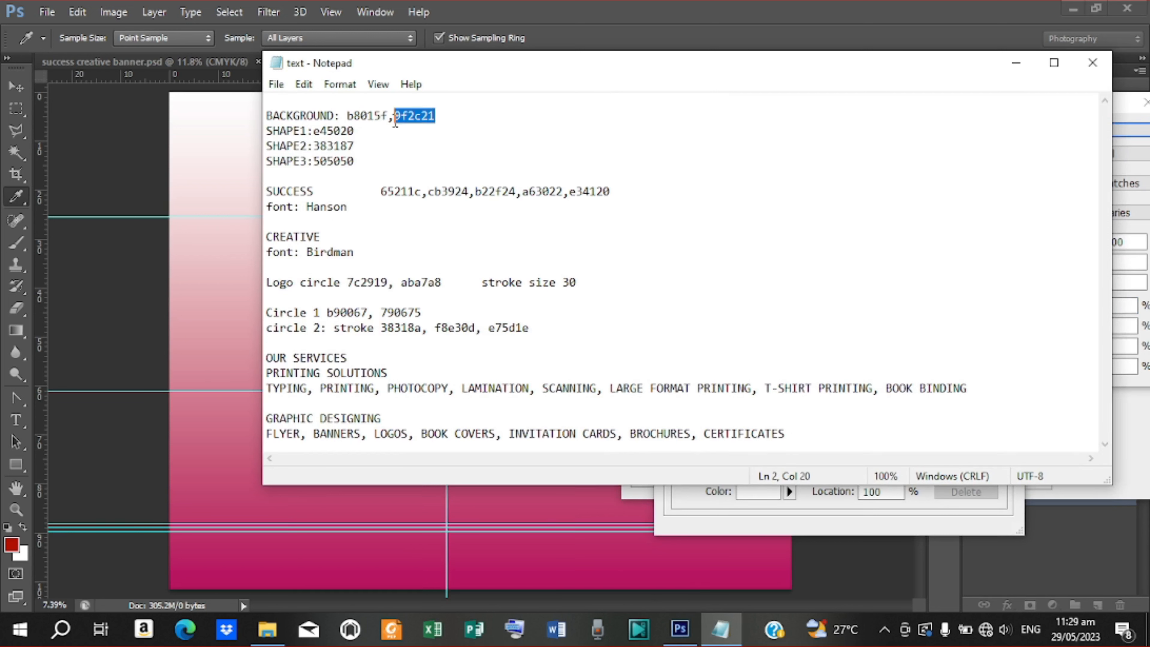
pyautogui.rightClick(419, 108)
pyautogui.click(473, 165)
pyautogui.click(1016, 64)
# Set the gradient's right stop to dark red 9f2c21 and accept the gradient
pyautogui.doubleClick(985, 367)
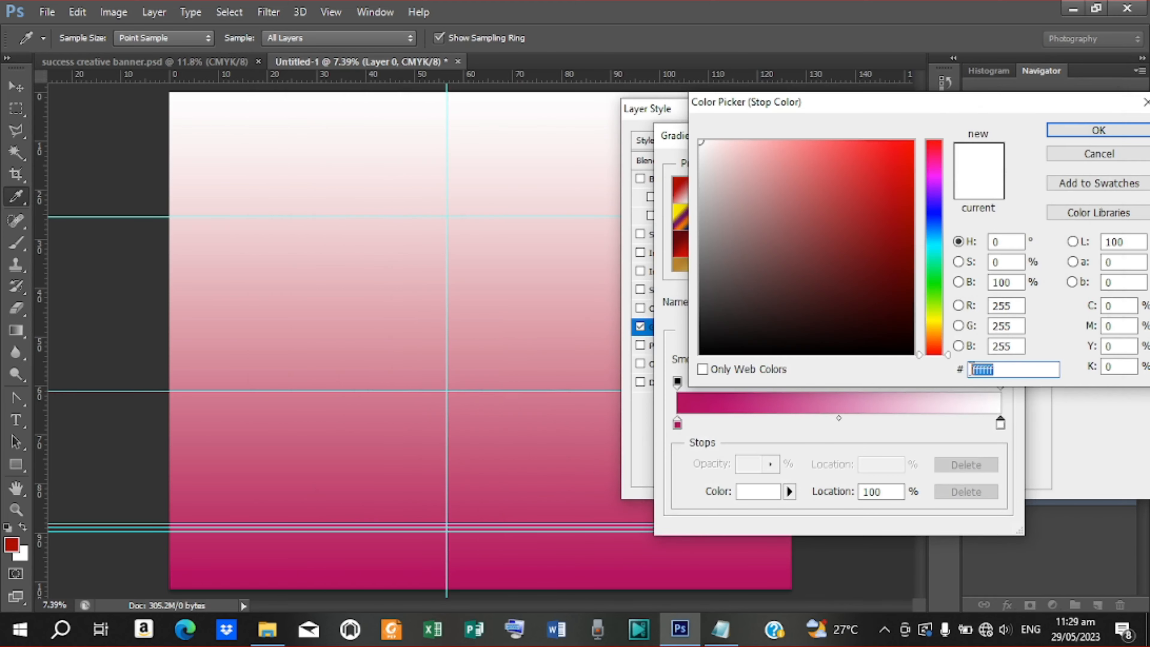
pyautogui.rightClick(975, 367)
pyautogui.click(970, 440)
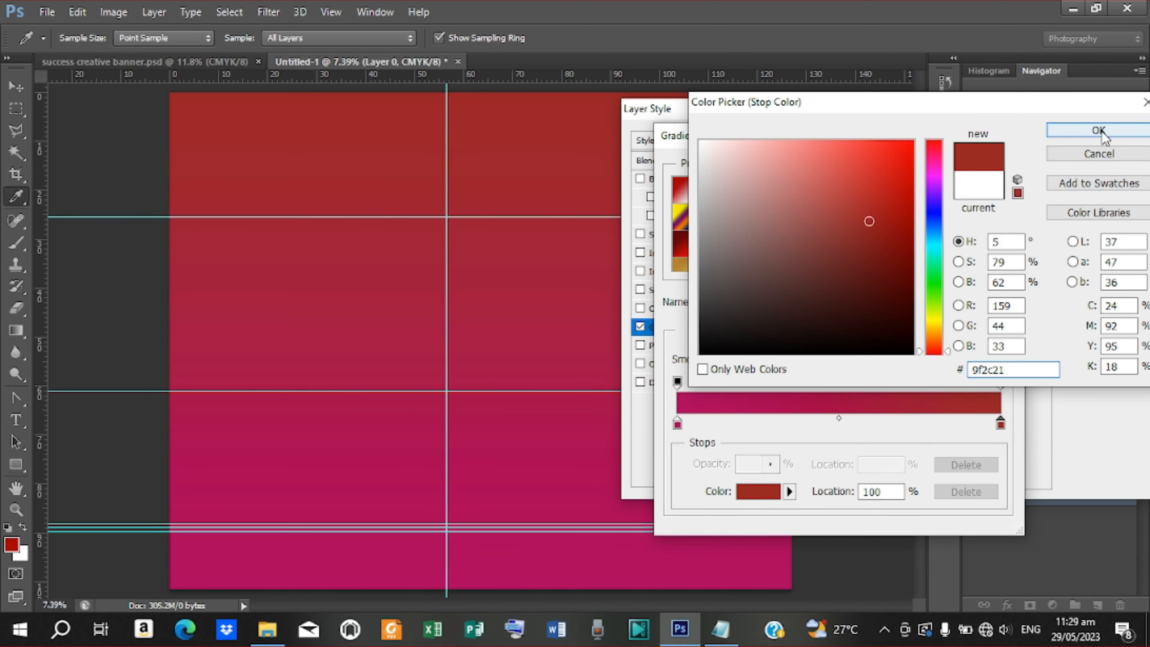
pyautogui.click(1096, 132)
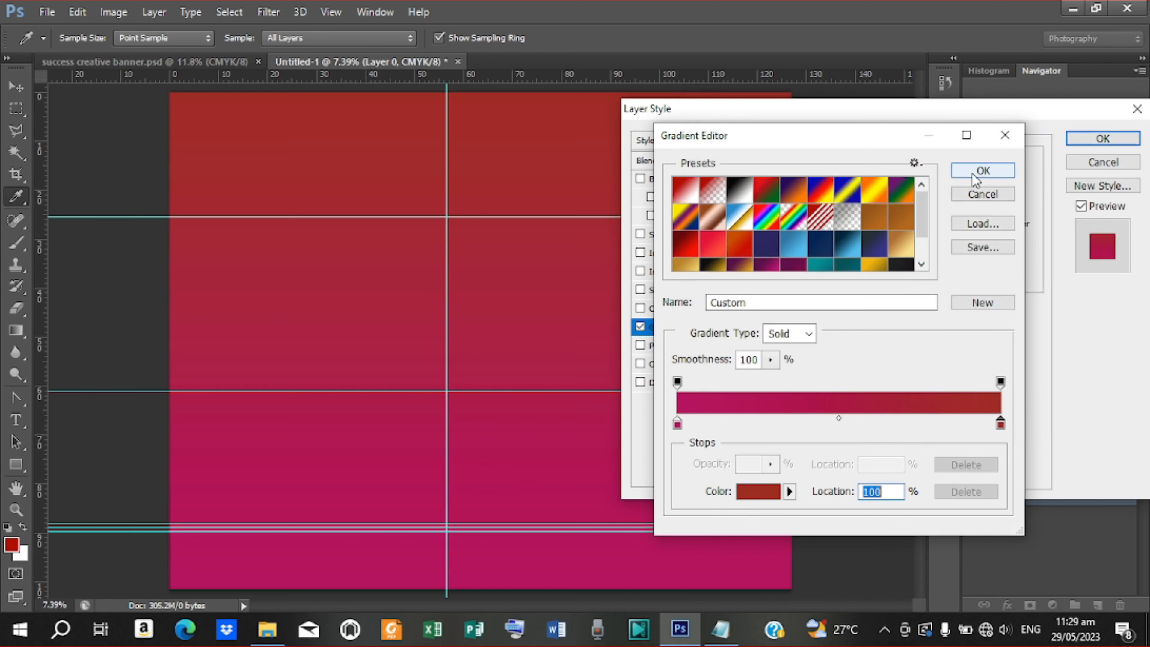
pyautogui.click(972, 173)
# Apply the gradient overlay, lock Layer 0, and place the bk2 image from the banner folder
pyautogui.click(1103, 138)
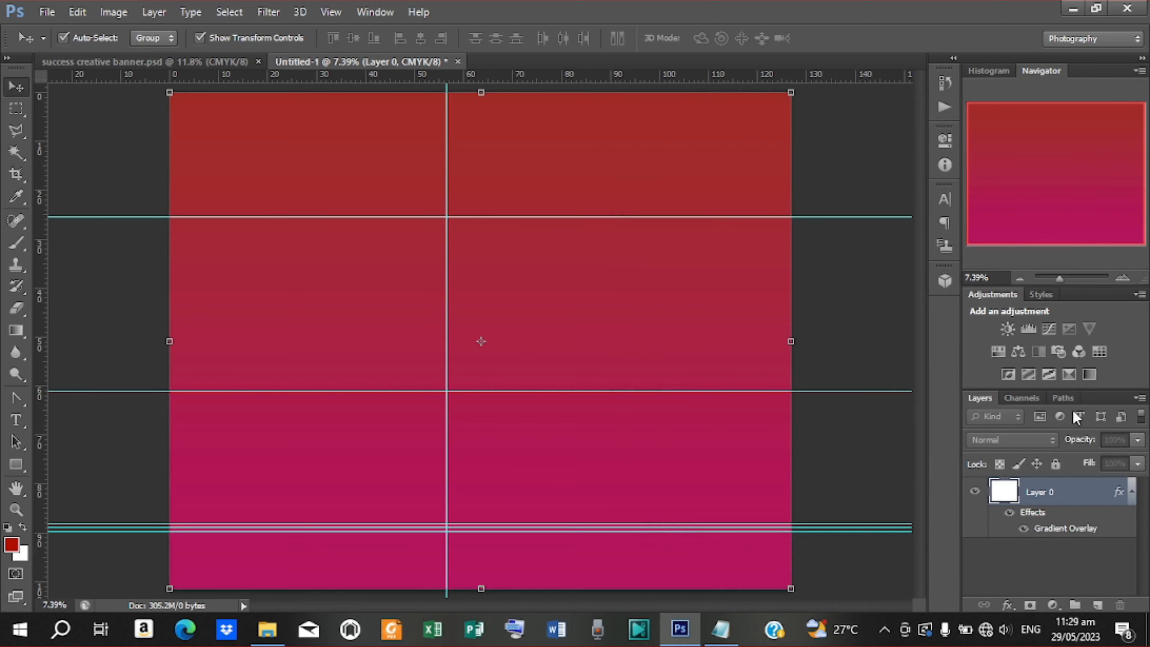
pyautogui.click(1055, 464)
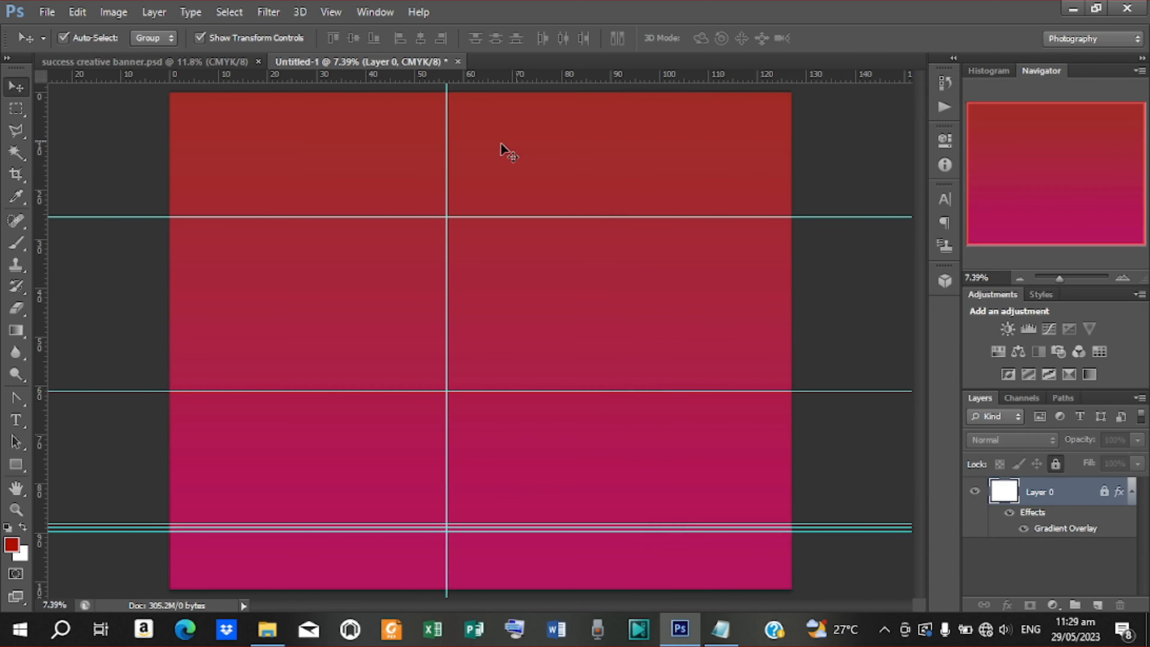
pyautogui.click(47, 11)
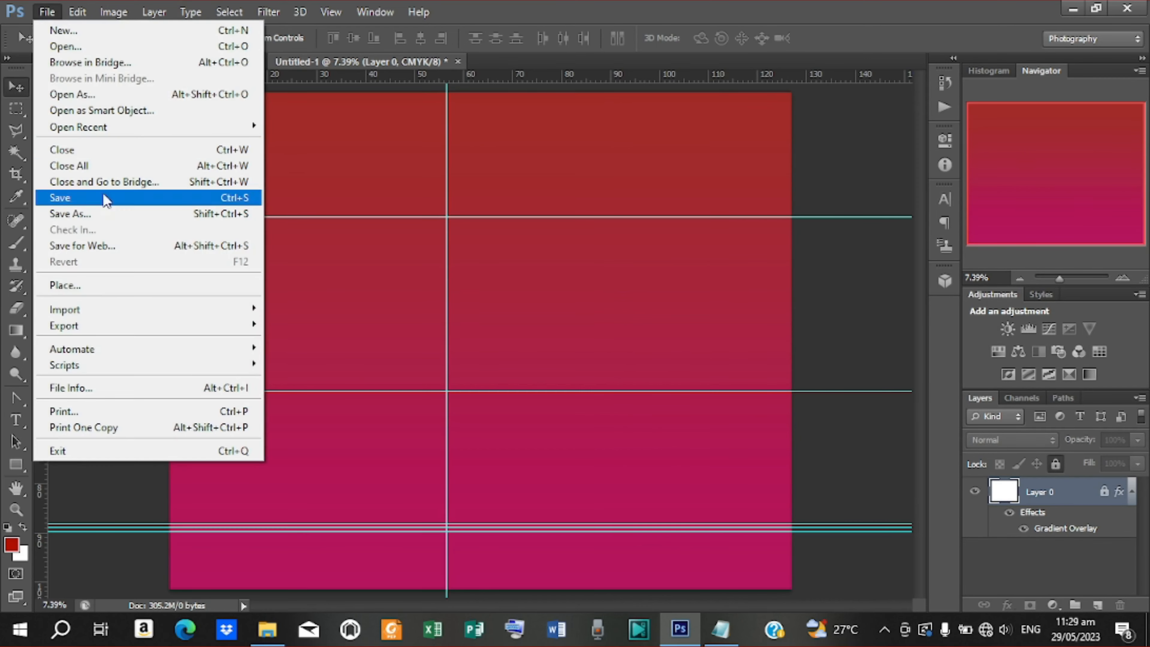
pyautogui.click(64, 291)
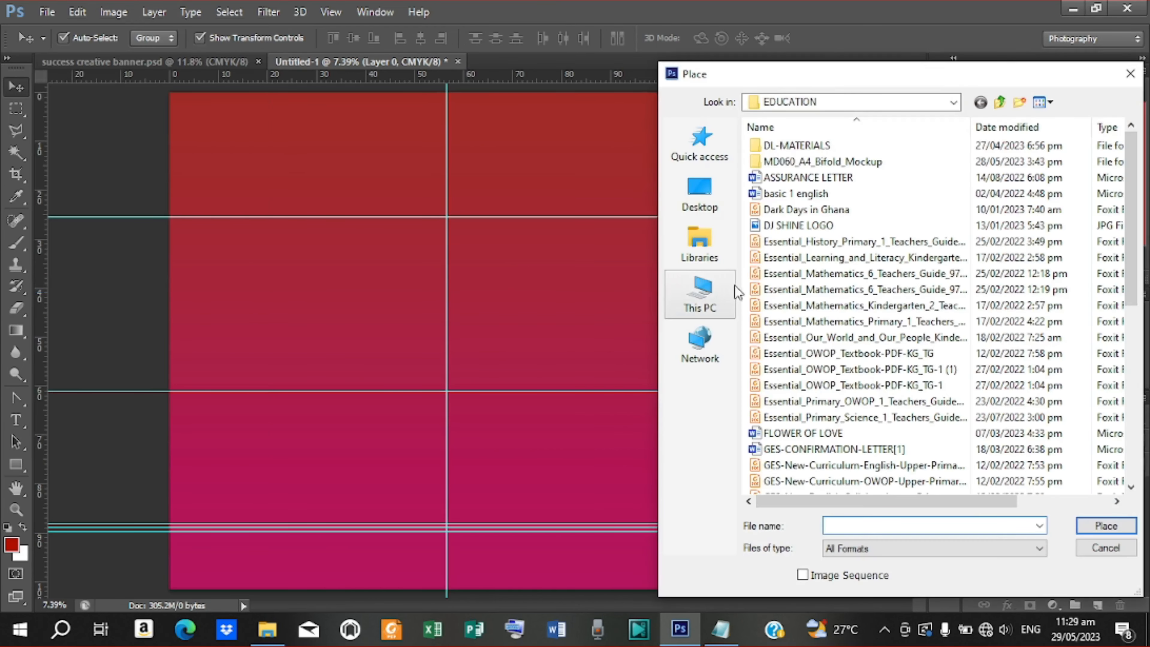
pyautogui.click(699, 192)
pyautogui.doubleClick(1019, 141)
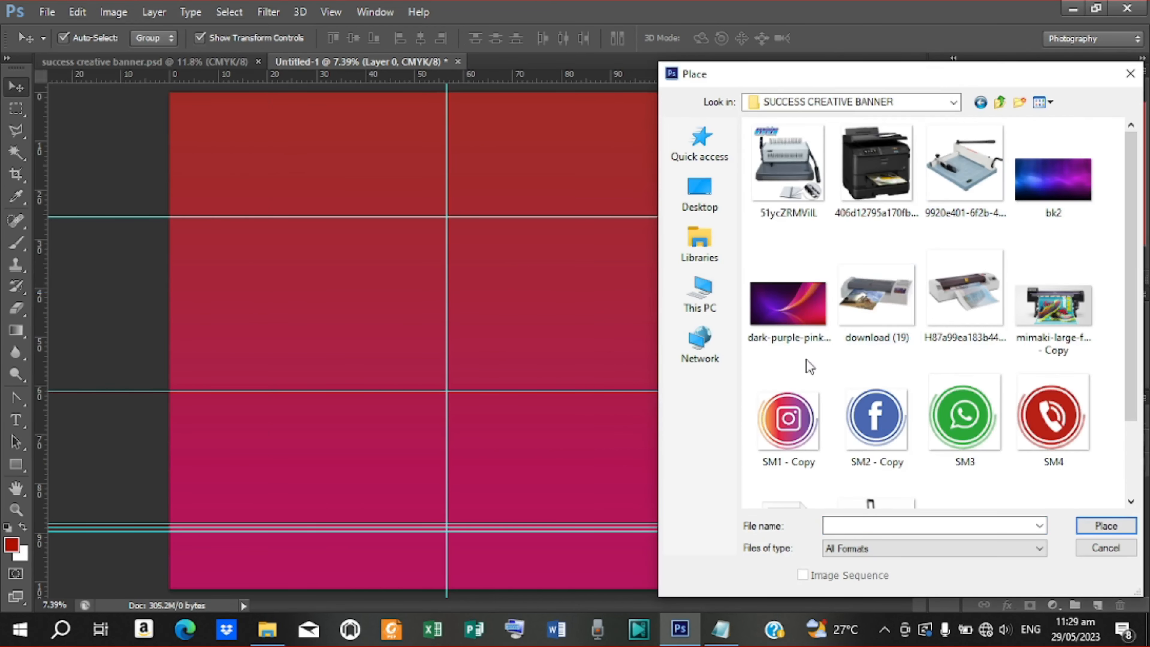
pyautogui.click(1038, 195)
pyautogui.click(1106, 526)
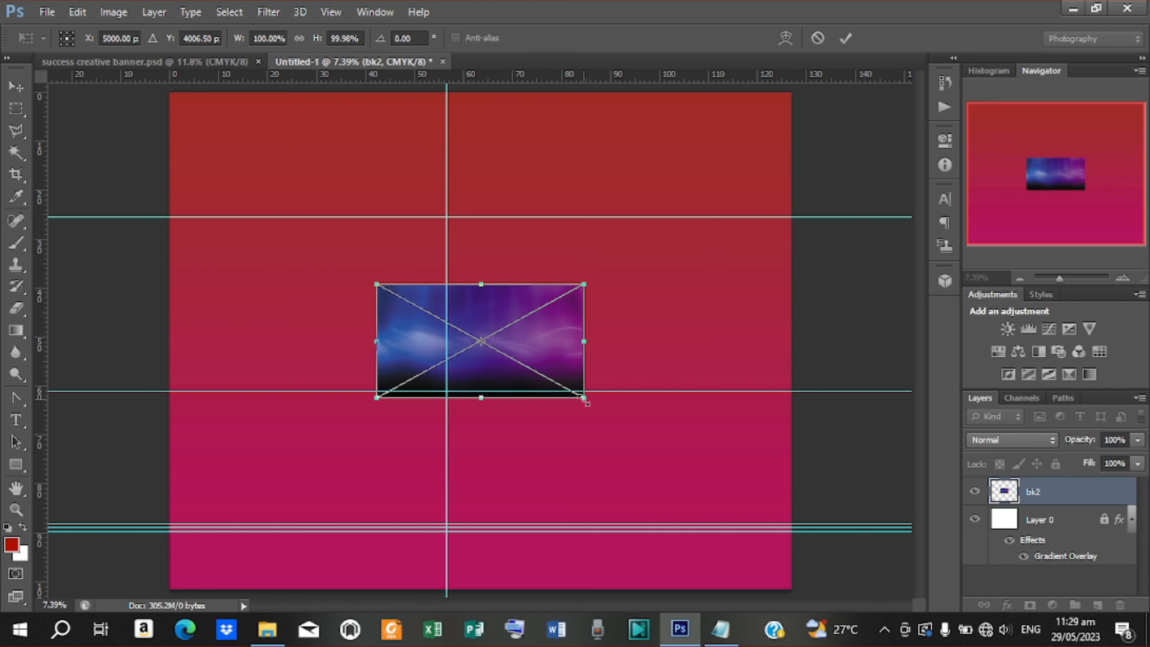
# Stretch bk2 to fill the whole canvas and blend it in Soft Light mode
pyautogui.moveTo(585, 399); pyautogui.dragTo(653, 442)
pyautogui.moveTo(762, 496); pyautogui.dragTo(807, 521)
pyautogui.moveTo(481, 518); pyautogui.dragTo(488, 598)
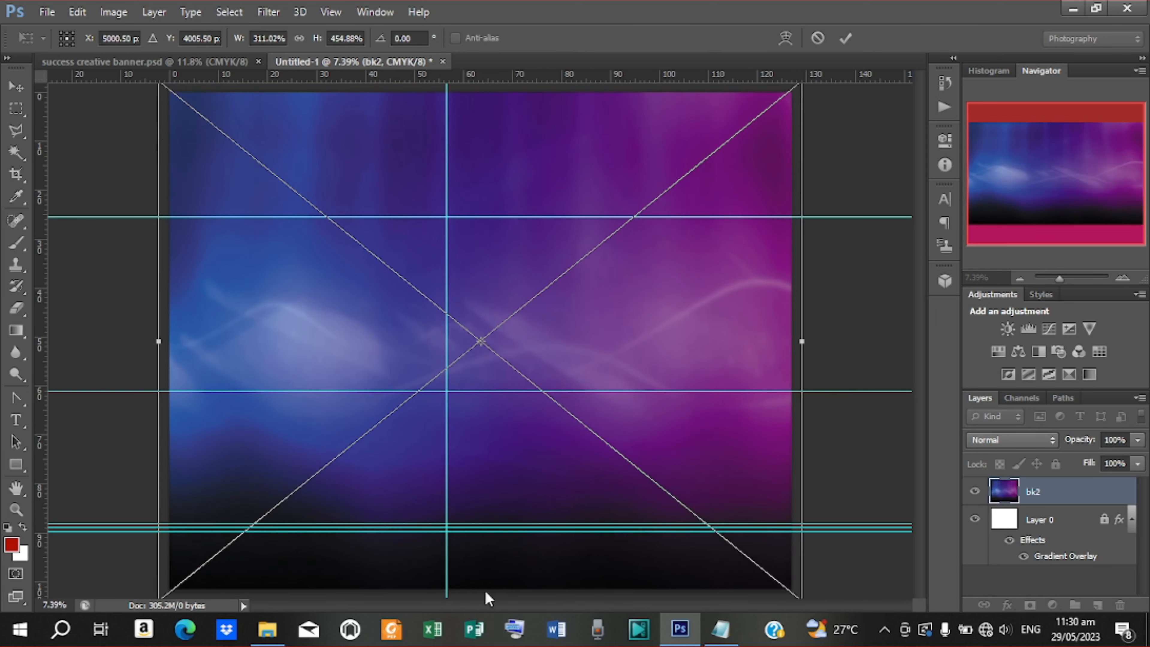
pyautogui.click(844, 40)
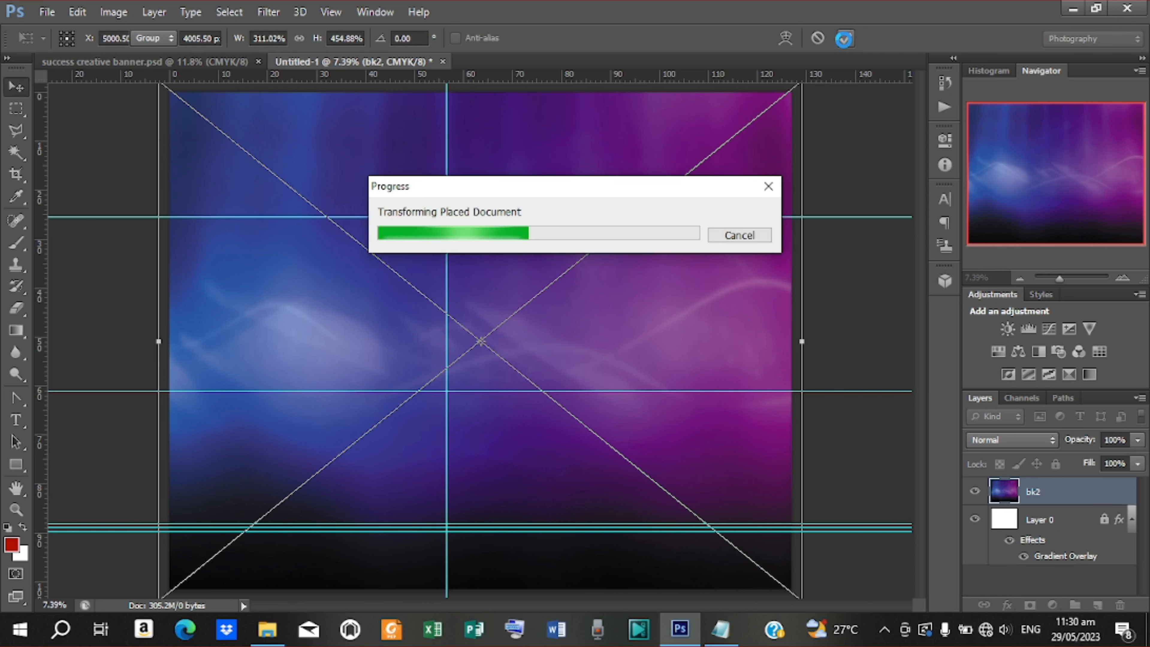
pyautogui.click(1033, 438)
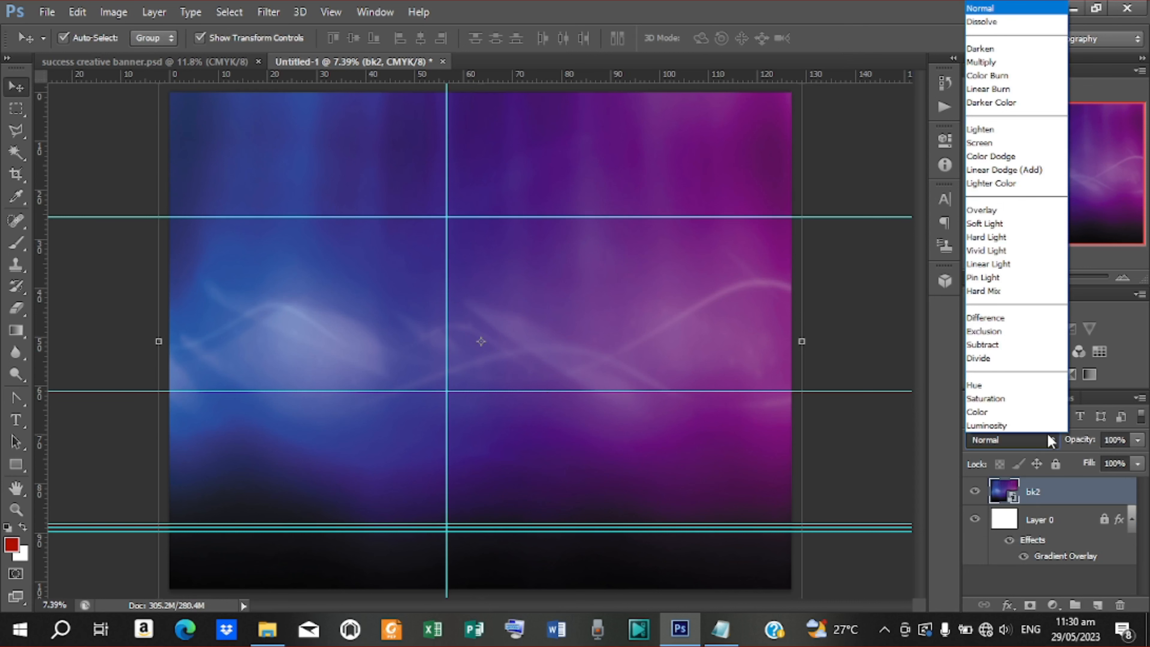
pyautogui.click(997, 223)
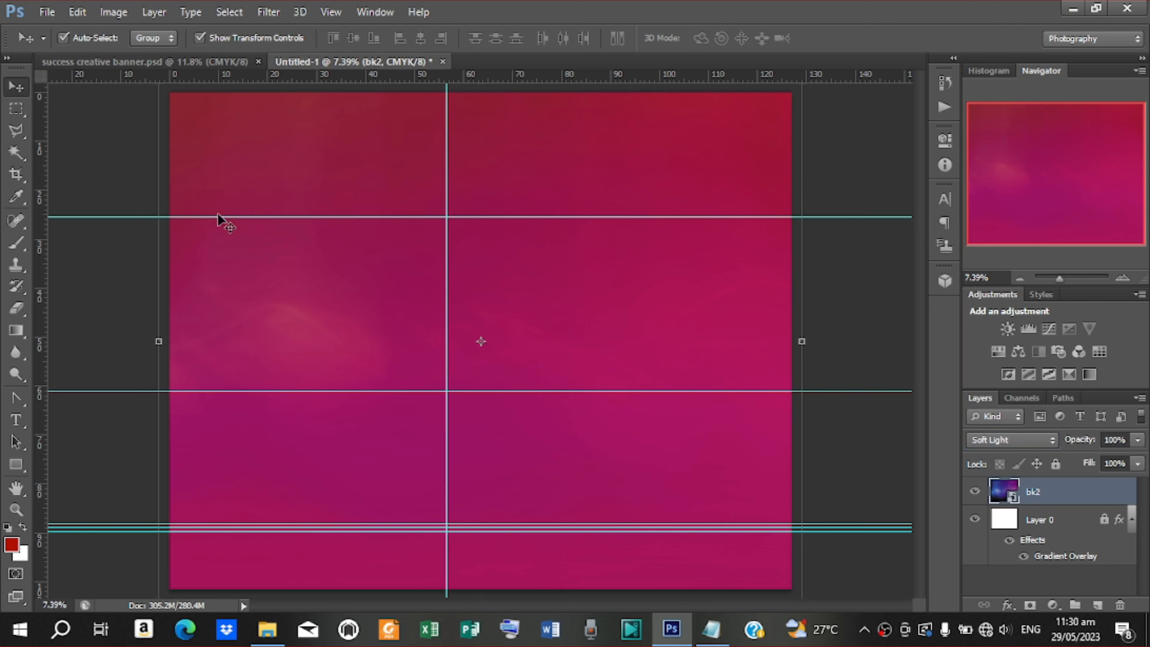
pyautogui.click(47, 12)
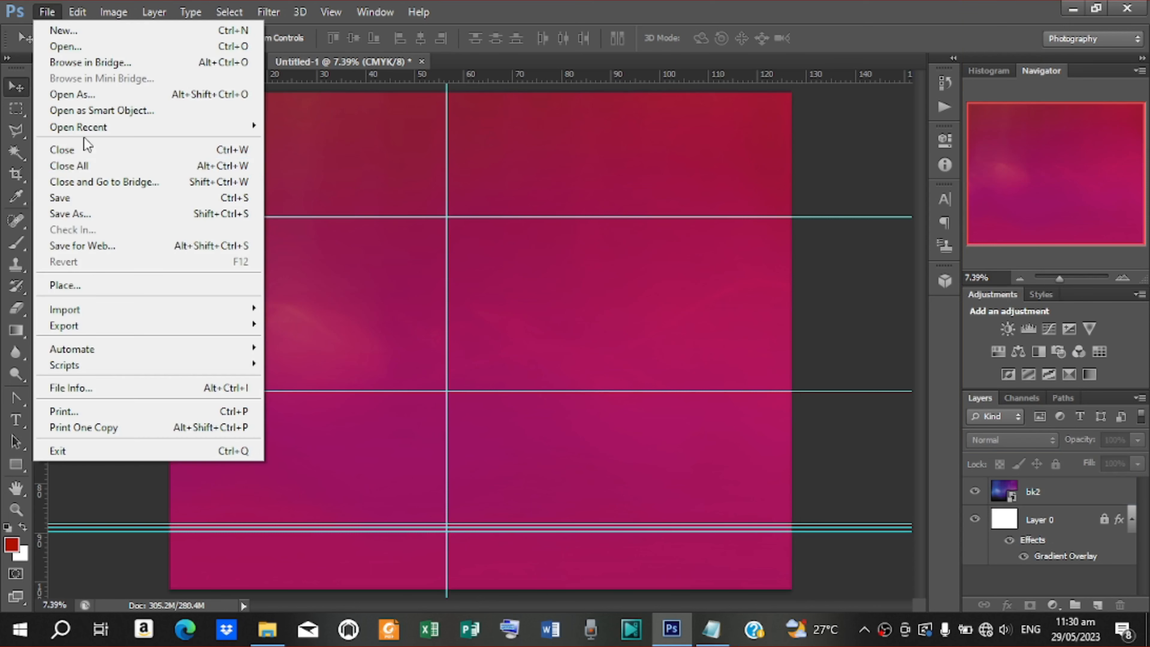
# Place the dark purple-pink wavy-lines image, scale it to about 150%, and set Soft Light blending
pyautogui.click(100, 286)
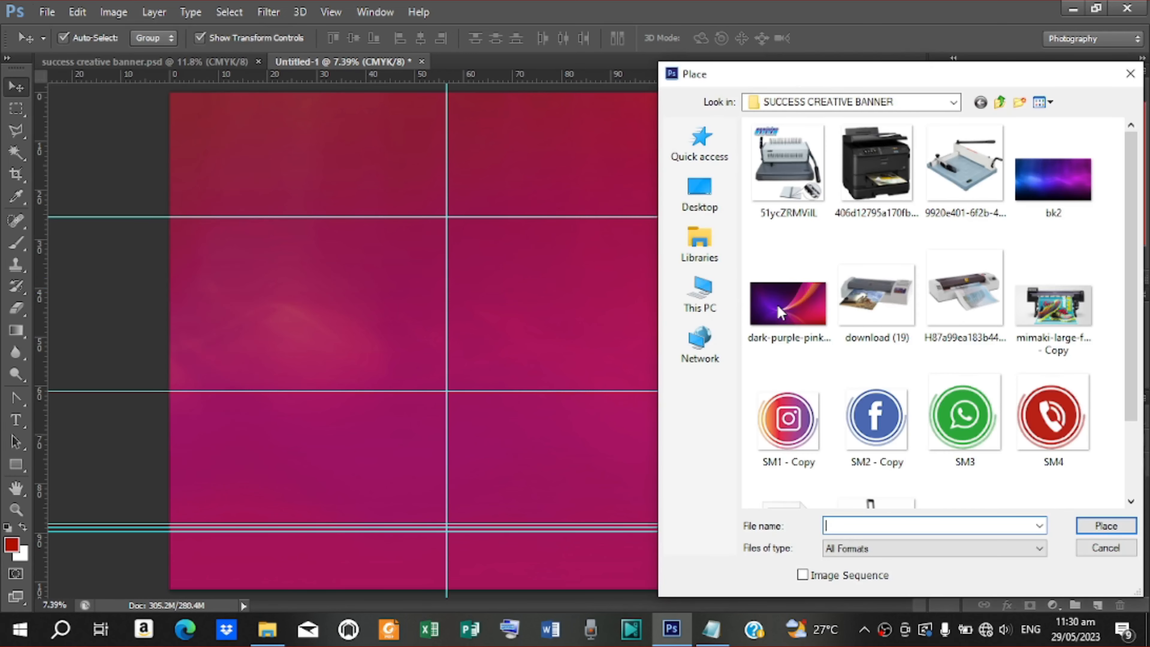
pyautogui.click(777, 305)
pyautogui.click(1119, 527)
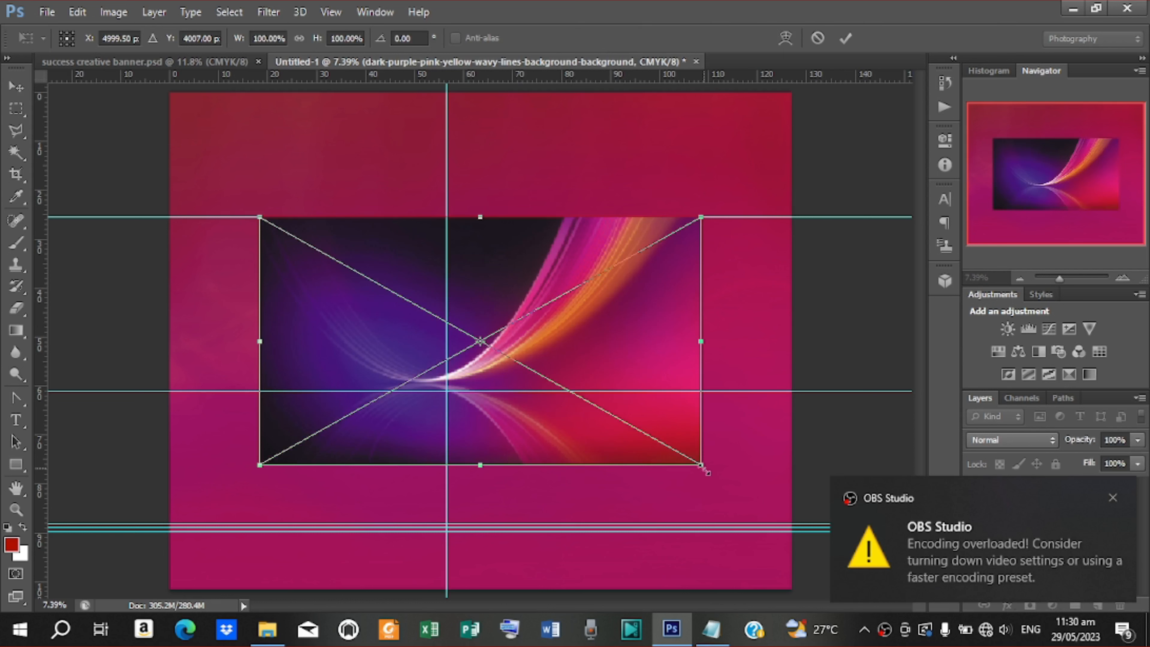
pyautogui.moveTo(706, 471); pyautogui.dragTo(807, 537)
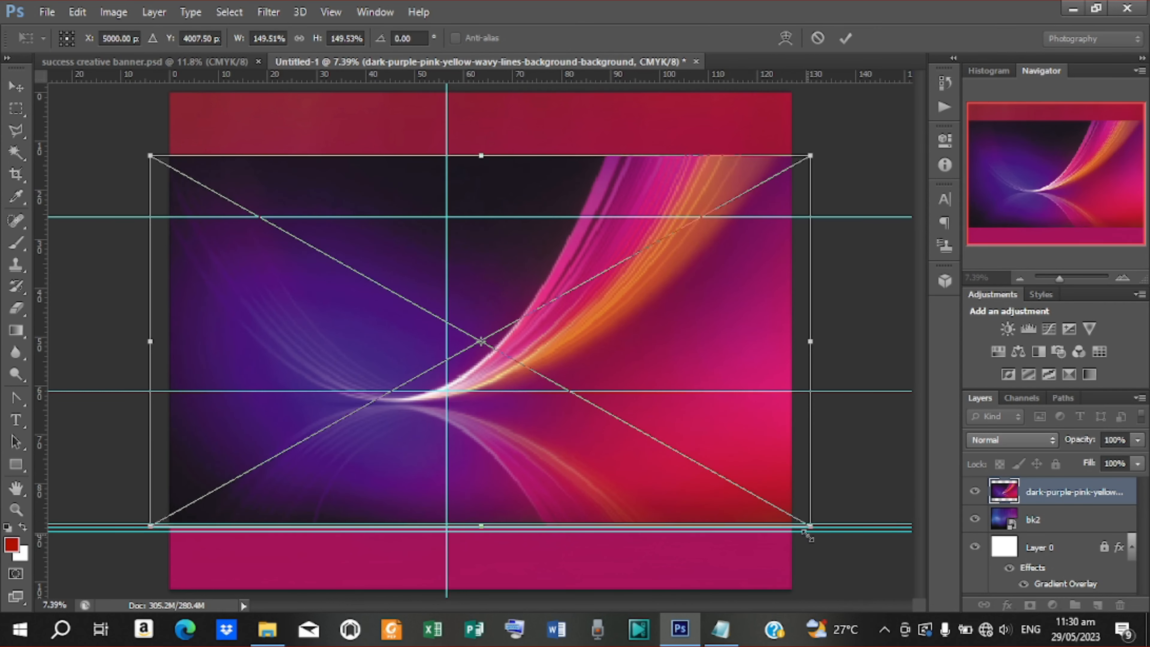
pyautogui.click(845, 37)
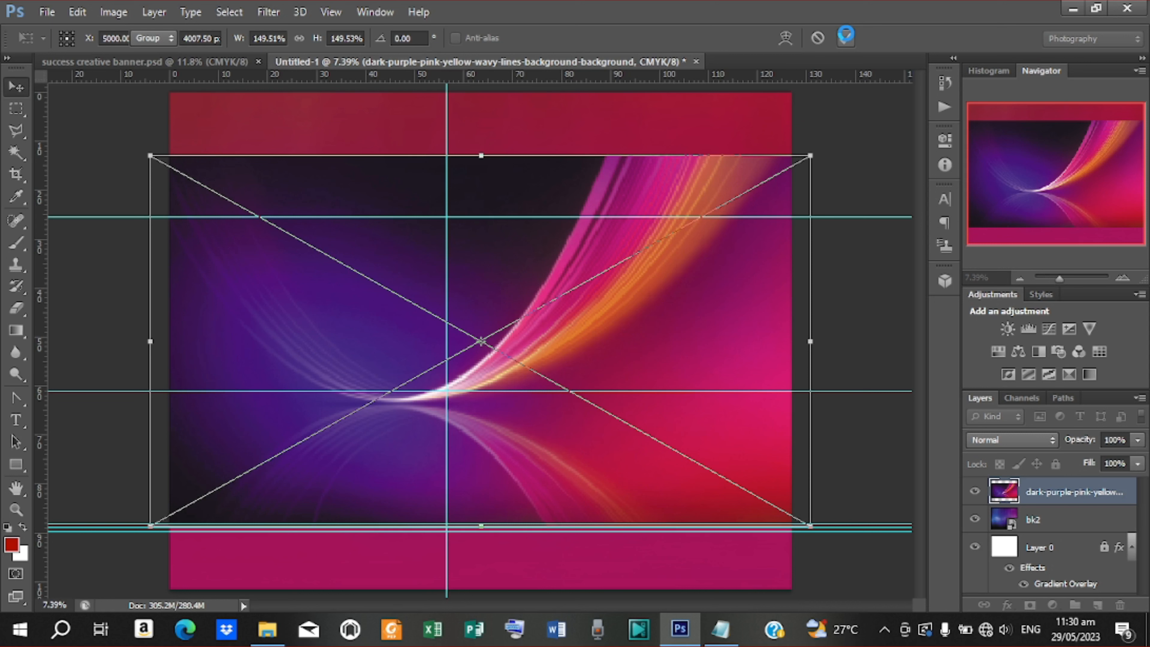
pyautogui.press('Return')
pyautogui.click(1050, 440)
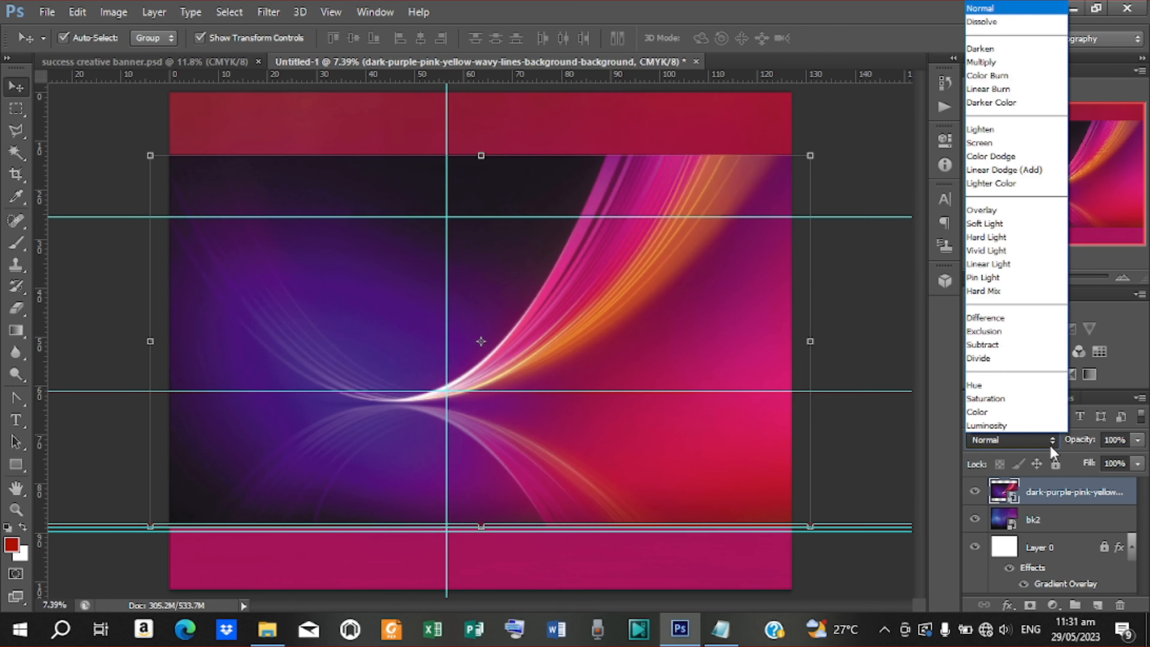
pyautogui.click(999, 225)
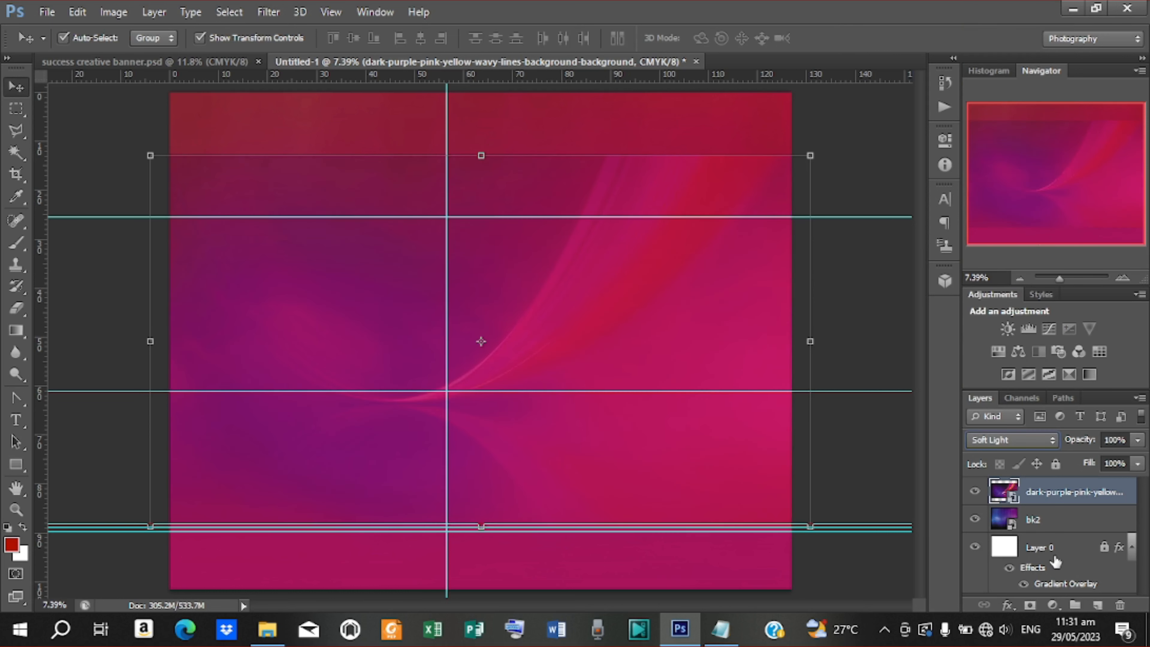
# Mask the wavy-lines layer and paint its edges black with a 2500 px brush
pyautogui.click(1029, 604)
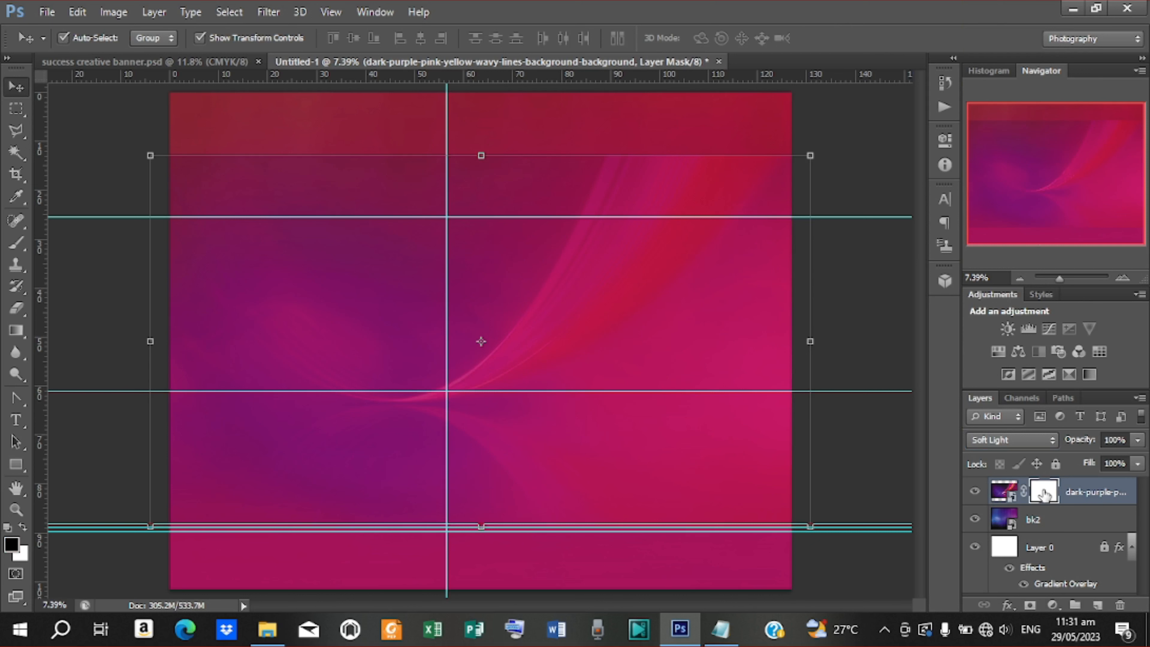
pyautogui.press('b')
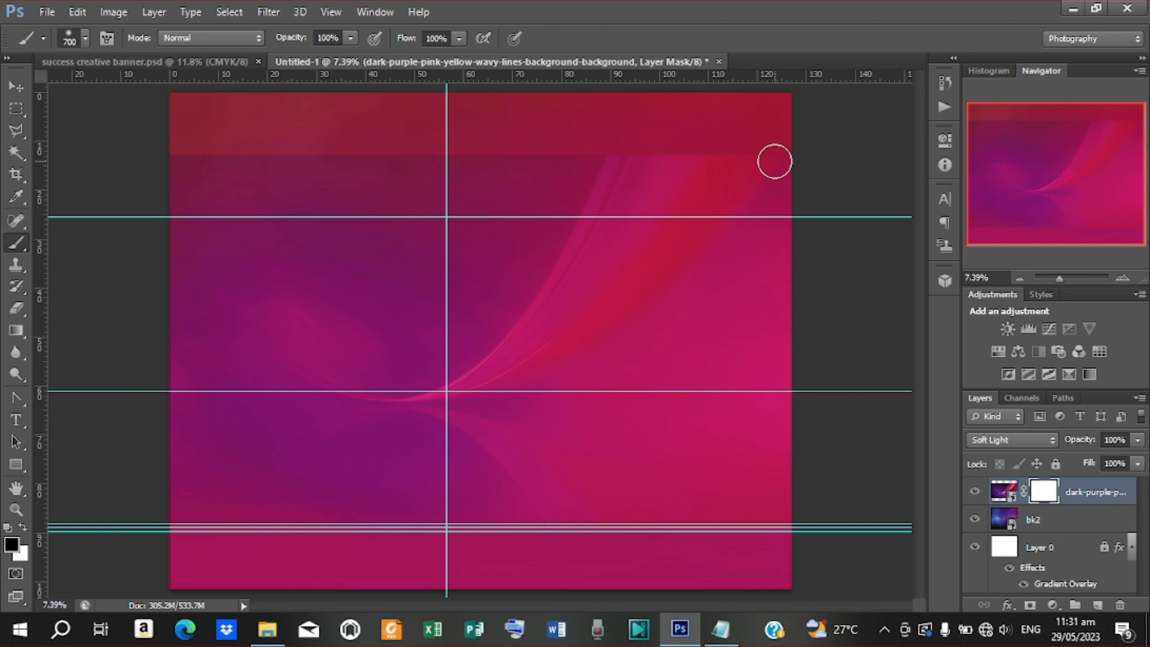
pyautogui.press(']')
pyautogui.press(']')
pyautogui.press(']')
pyautogui.press(']')
pyautogui.press(']')
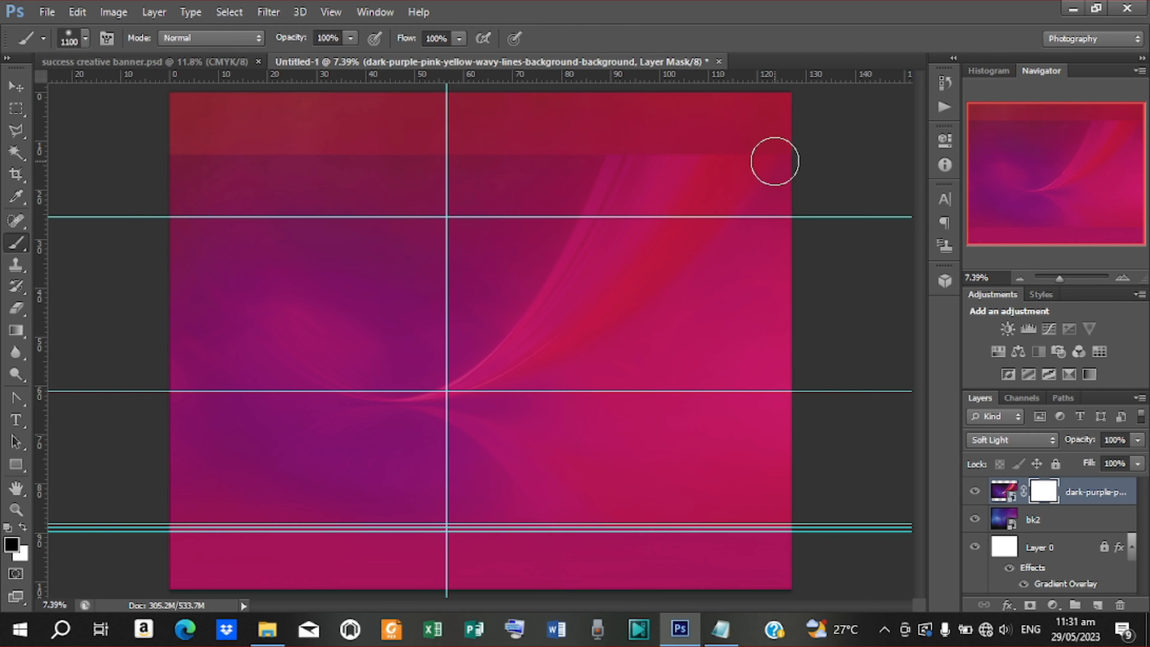
pyautogui.press(']')
pyautogui.press(']')
pyautogui.press(']')
pyautogui.press(']')
pyautogui.press(']')
pyautogui.press(']')
pyautogui.press(']')
pyautogui.press(']')
pyautogui.press(']')
pyautogui.press(']')
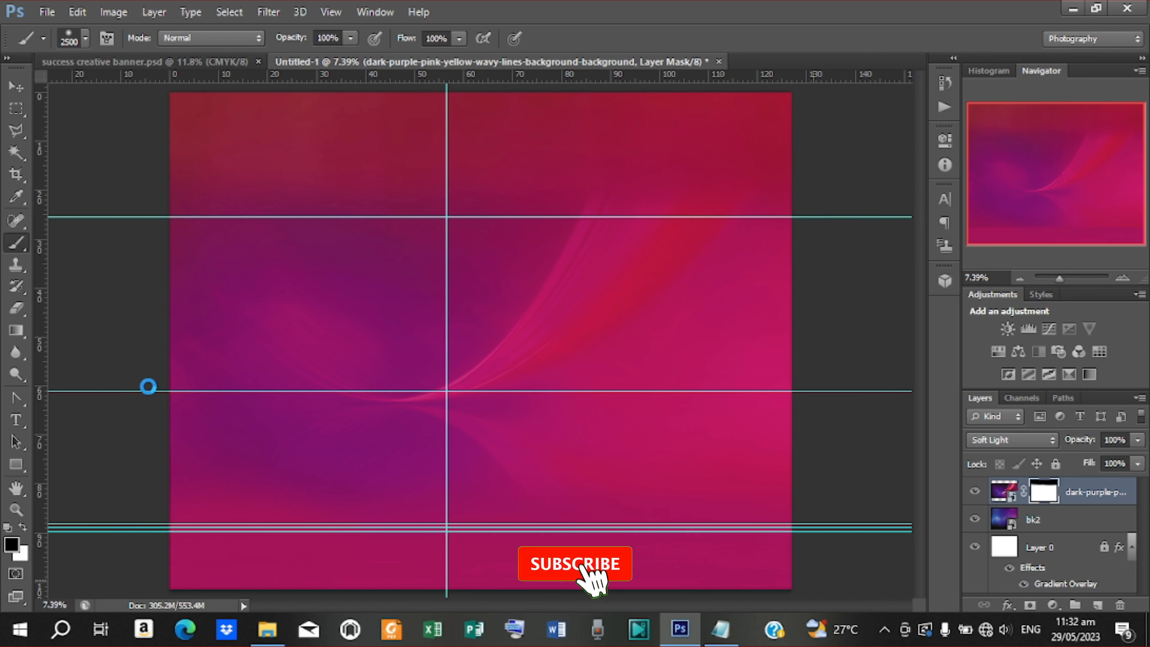
pyautogui.click(16, 86)
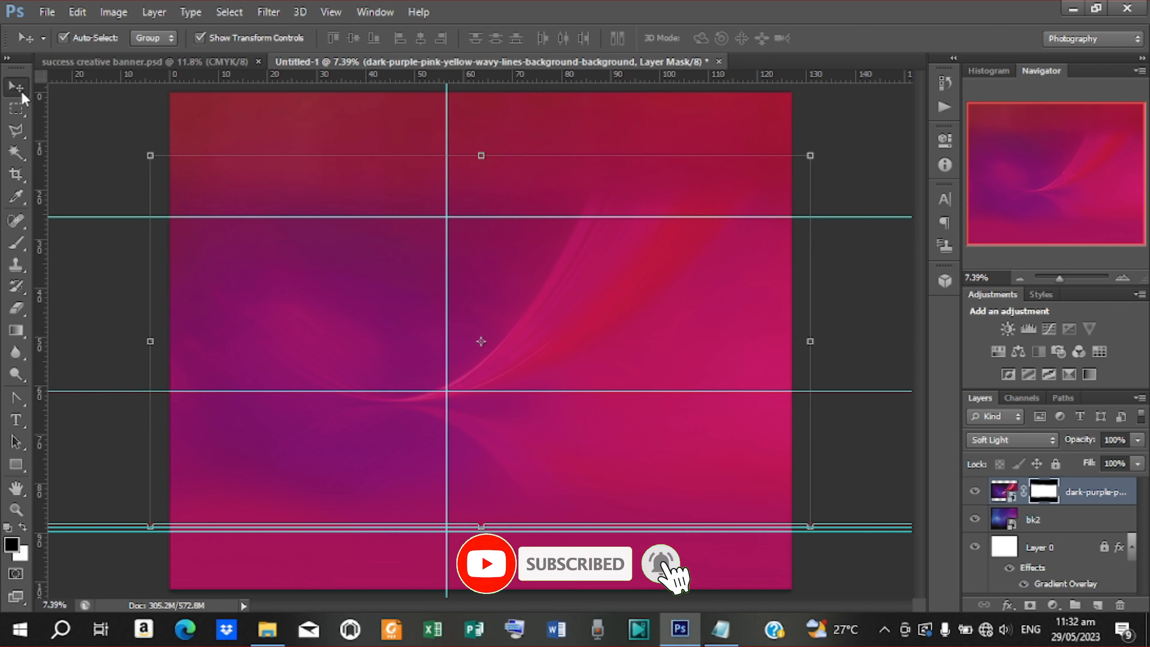
pyautogui.click(850, 142)
# Place the 'download (19)' laminator image and scale it up over most of the canvas
pyautogui.click(47, 12)
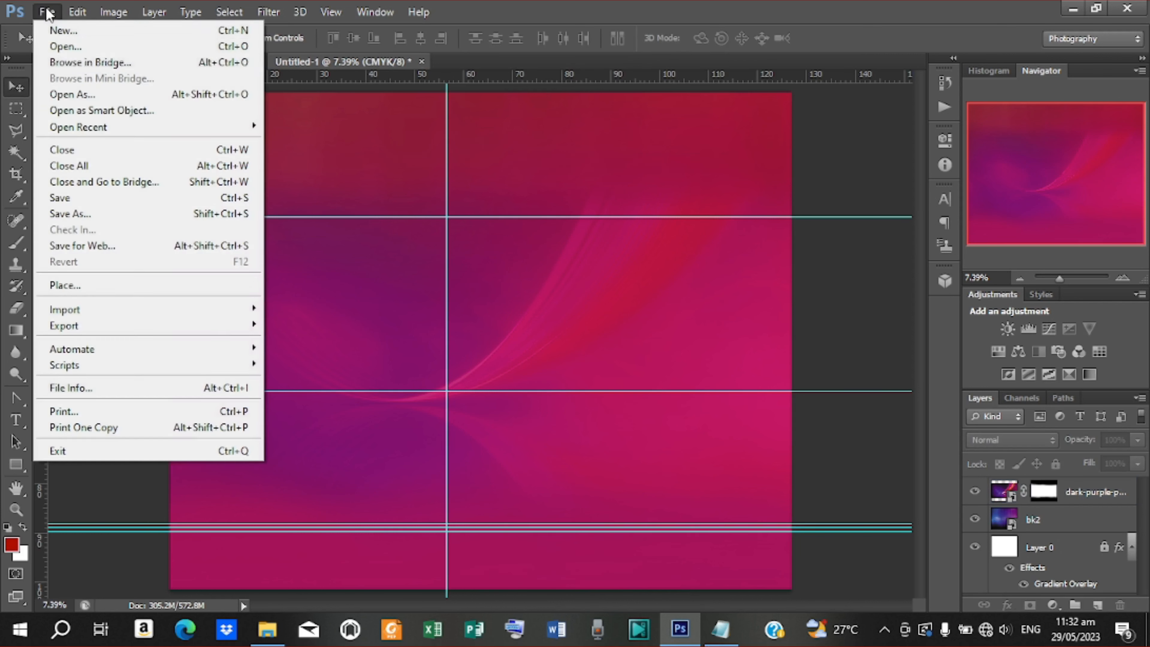
pyautogui.click(122, 286)
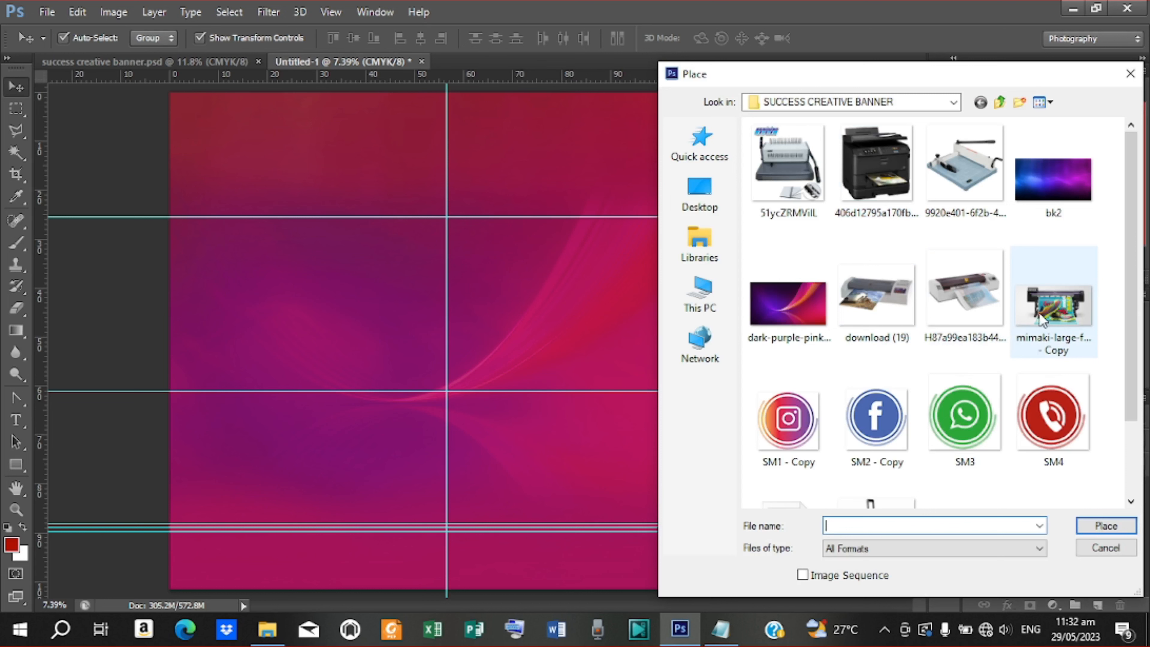
pyautogui.click(889, 304)
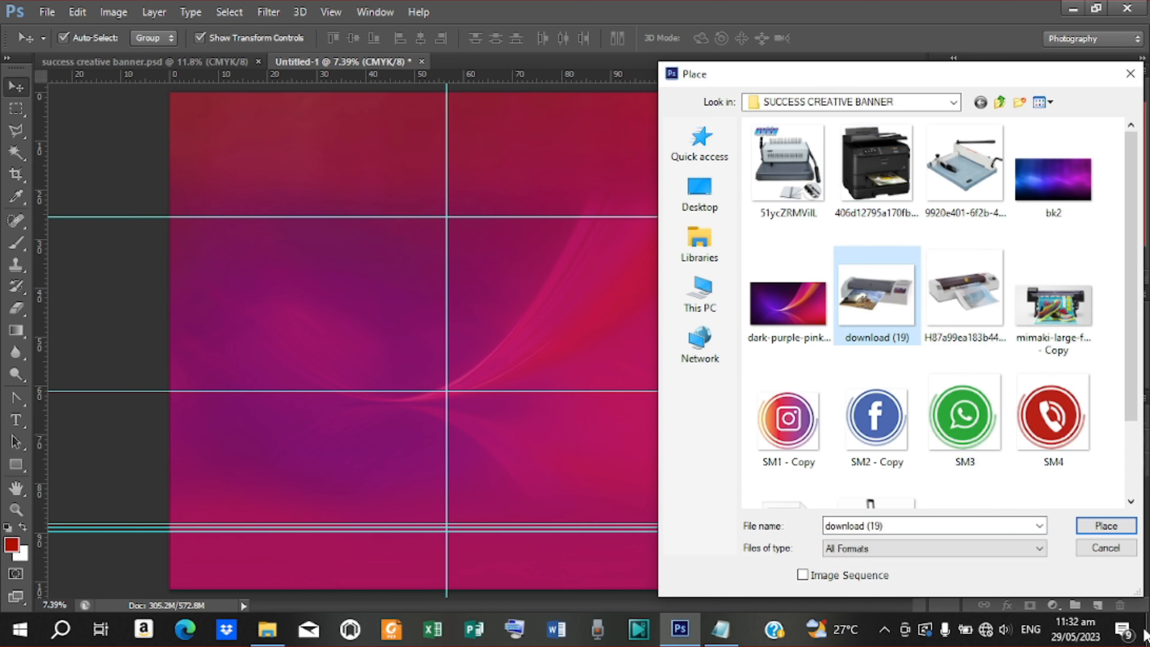
pyautogui.click(1101, 526)
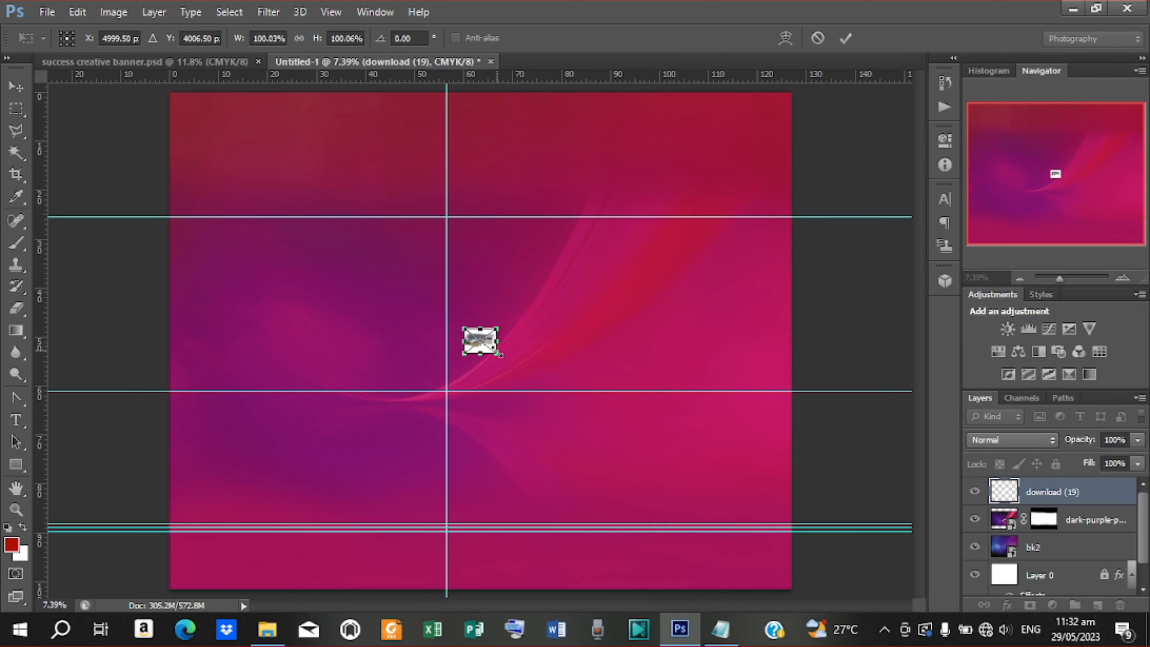
pyautogui.moveTo(500, 354); pyautogui.dragTo(777, 499)
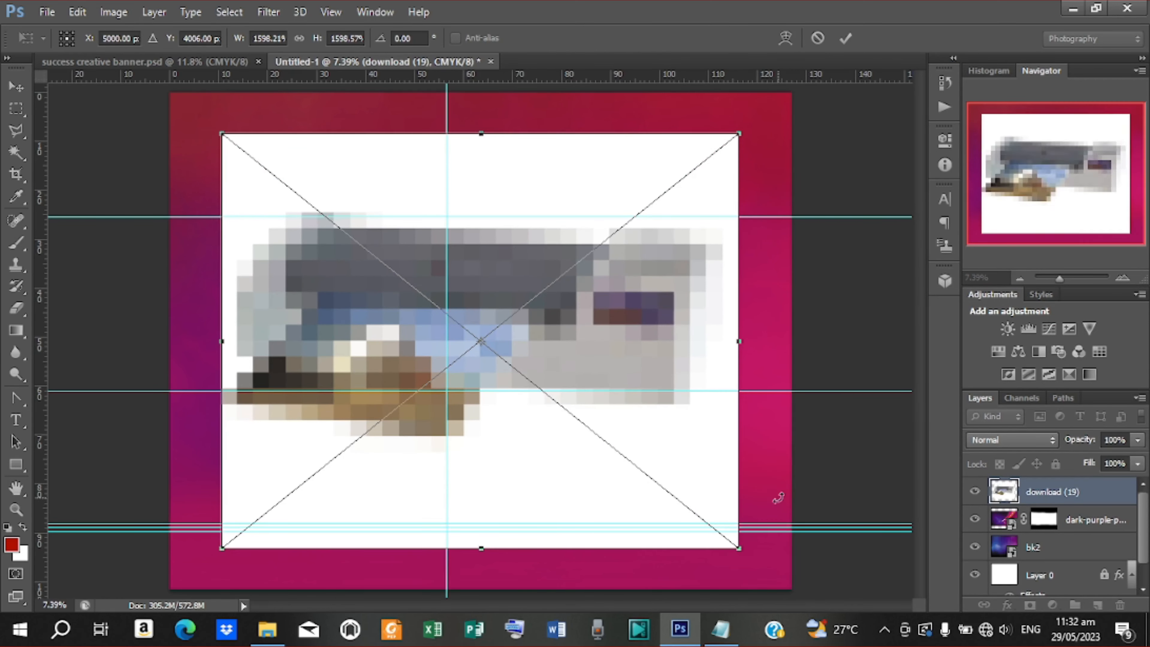
pyautogui.click(846, 39)
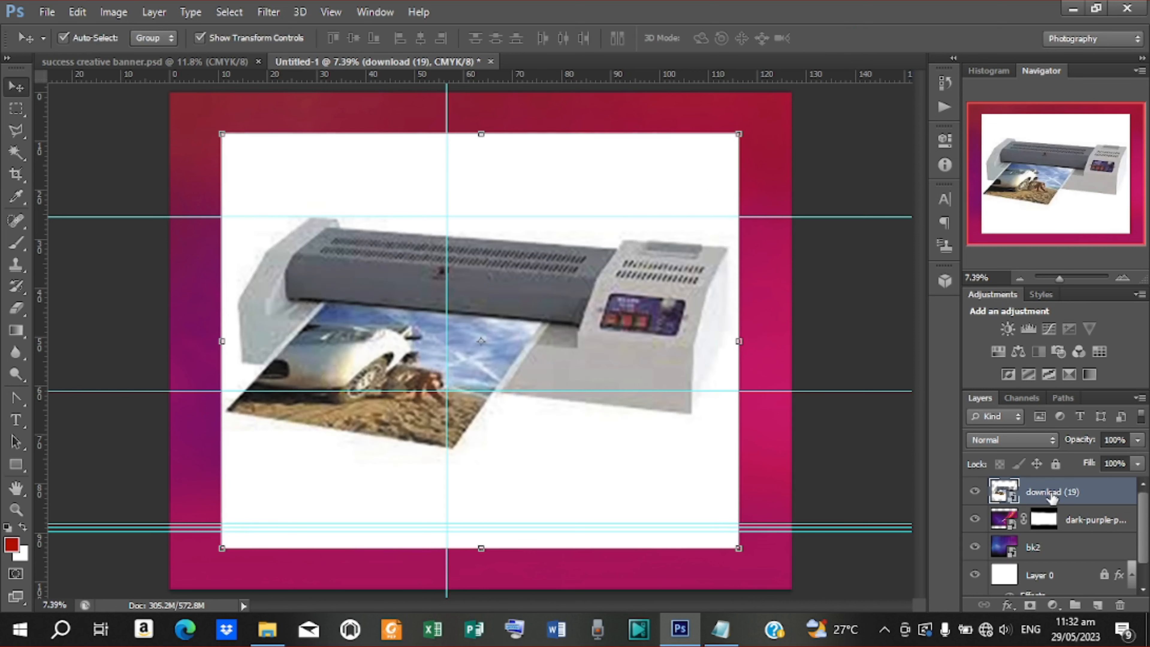
# Rasterize the laminator layer and delete its white background with the Magic Wand
pyautogui.rightClick(1051, 497)
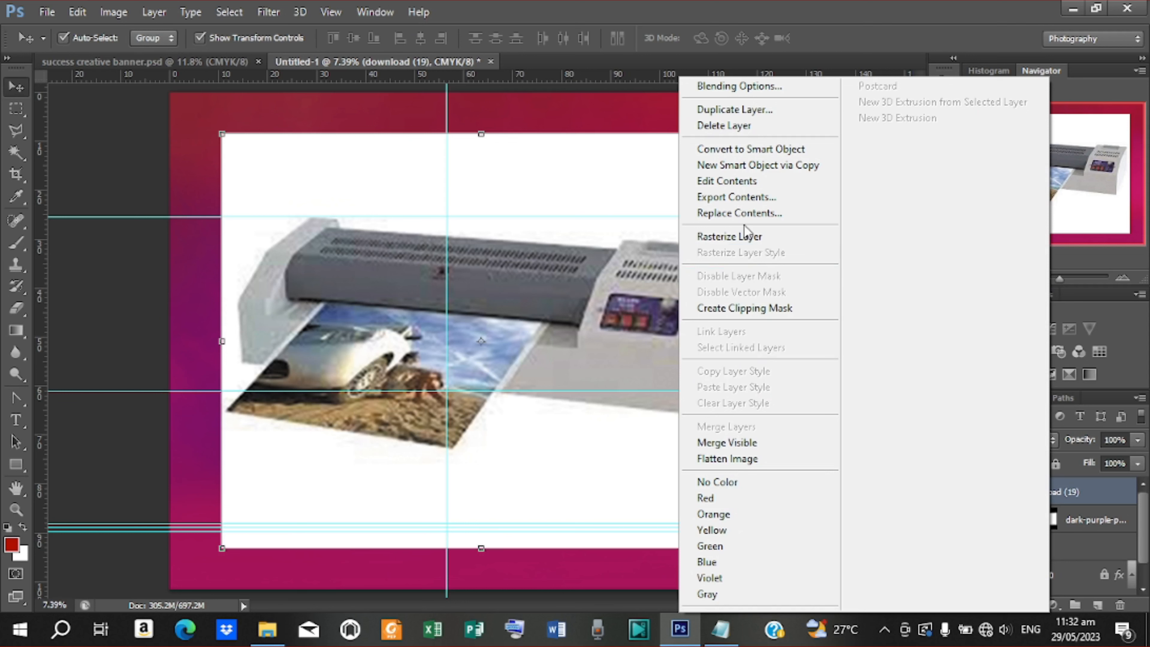
pyautogui.click(745, 235)
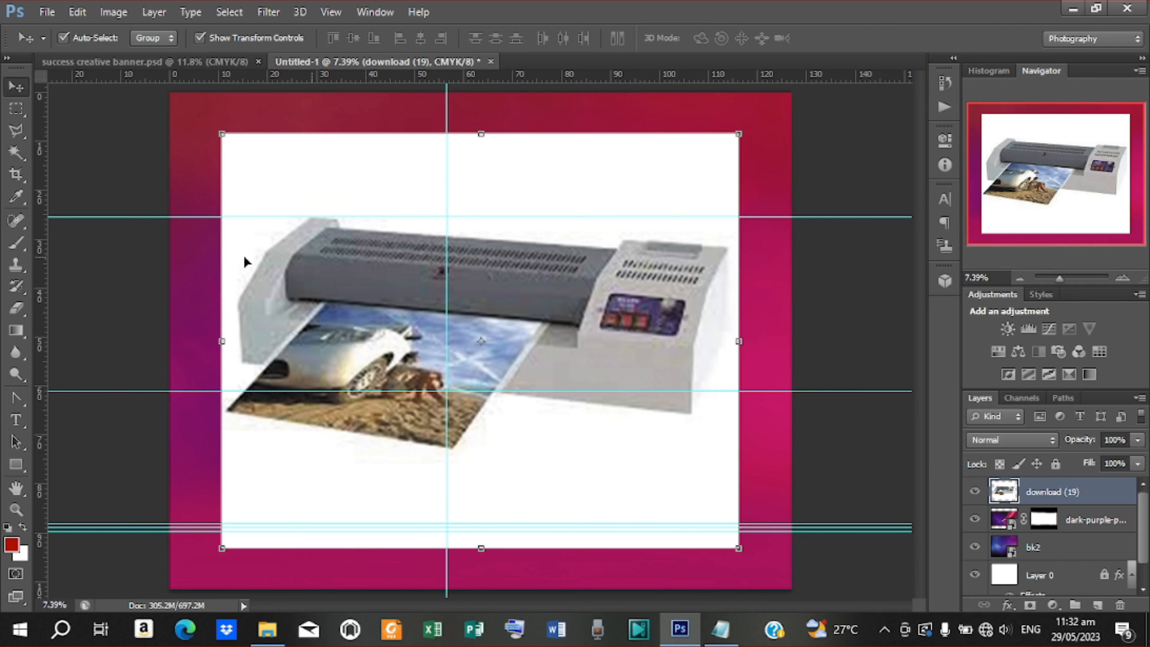
pyautogui.click(16, 153)
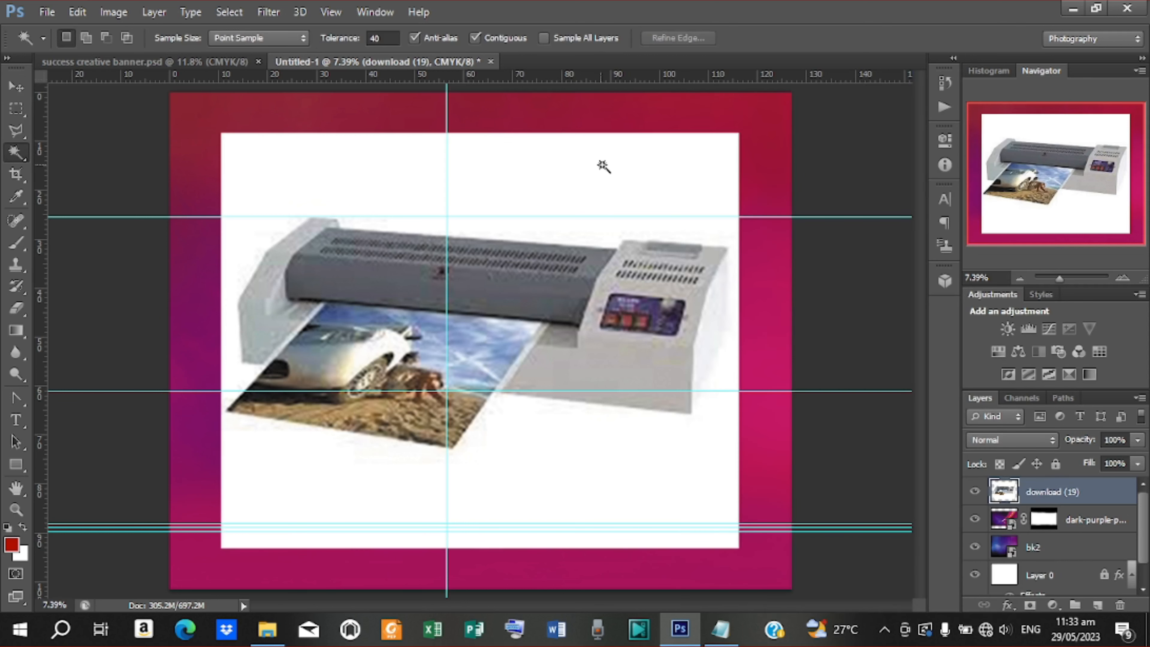
pyautogui.click(608, 242)
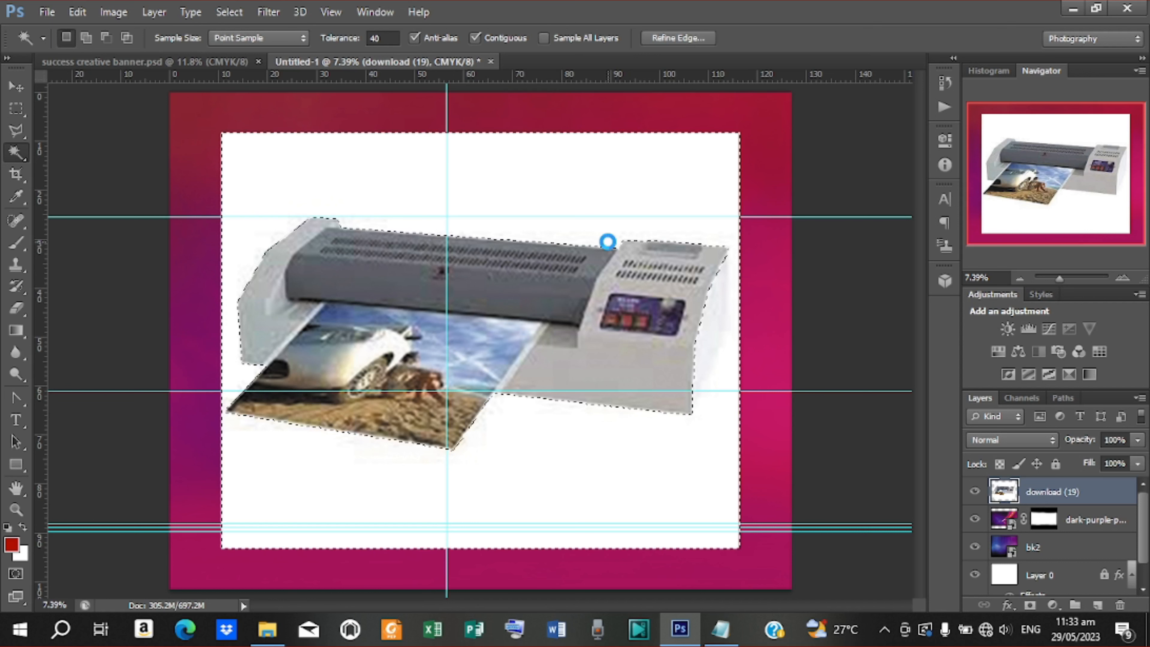
pyautogui.press('Delete')
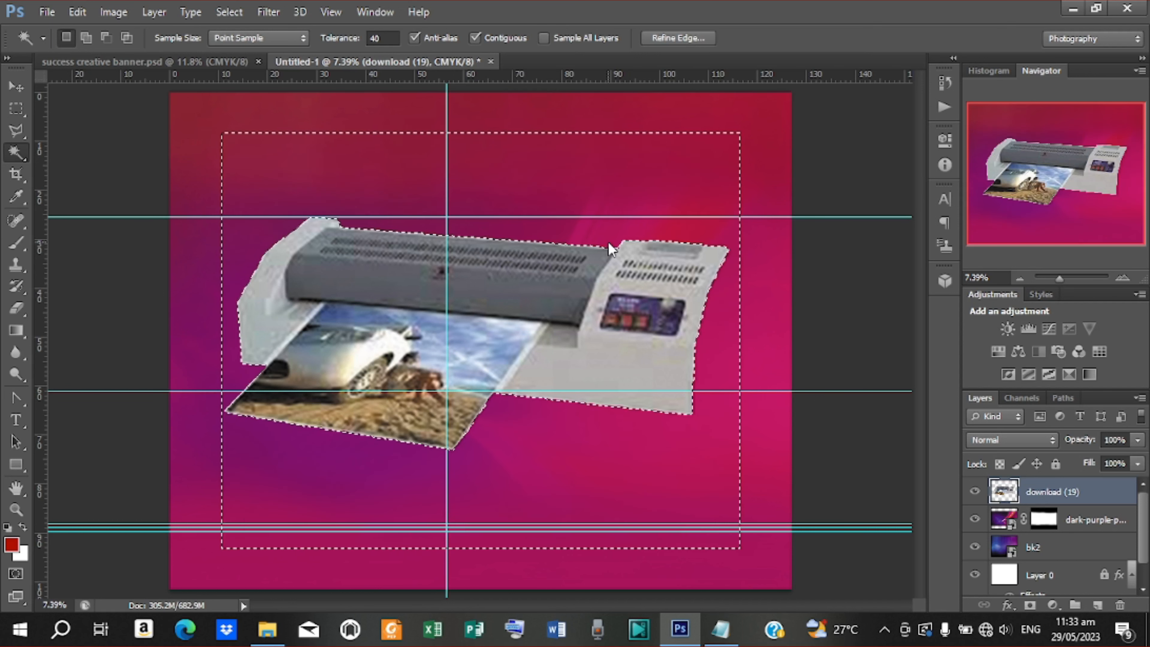
pyautogui.hotkey('ctrl', 'd')
pyautogui.click(16, 87)
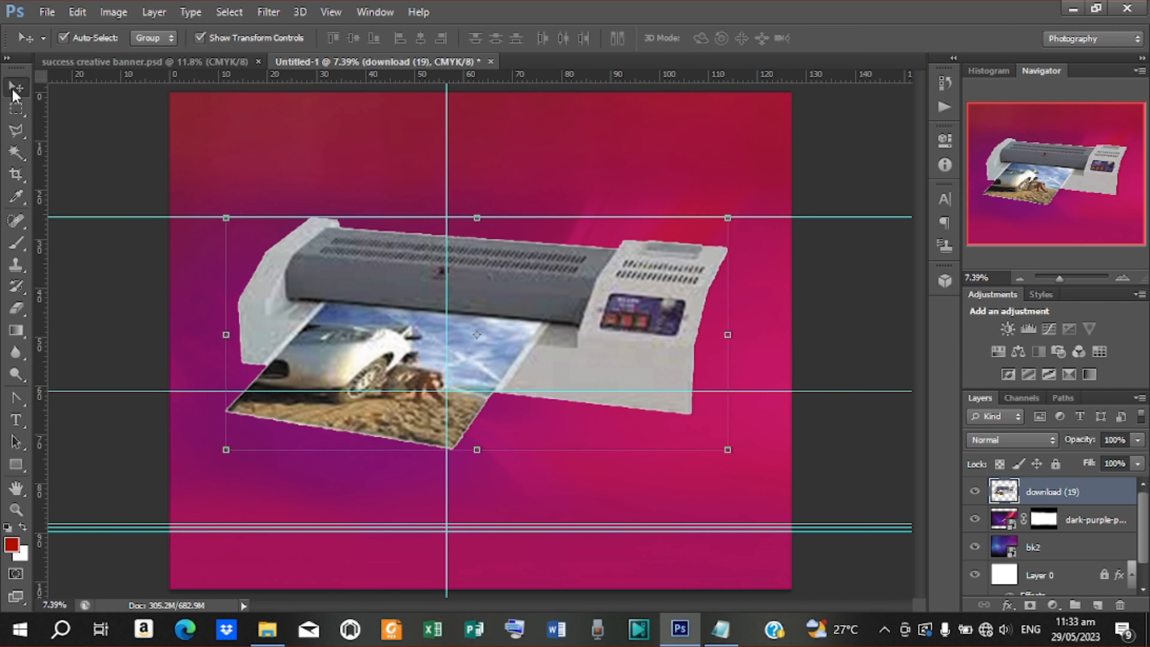
# Move the laminator up-right, enlarge it and stretch it taller
pyautogui.moveTo(598, 256)
pyautogui.mouseDown()
pyautogui.moveTo(613, 208)
pyautogui.moveTo(600, 256)
pyautogui.mouseUp()
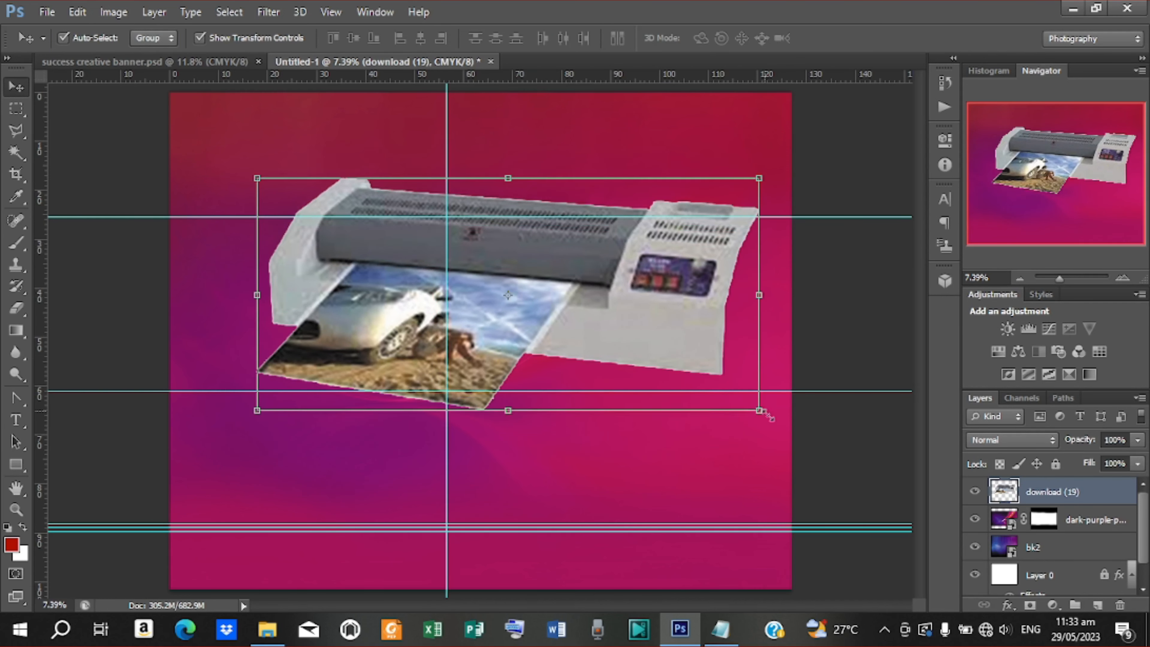
pyautogui.moveTo(765, 412); pyautogui.dragTo(788, 430)
pyautogui.moveTo(624, 328); pyautogui.dragTo(611, 329)
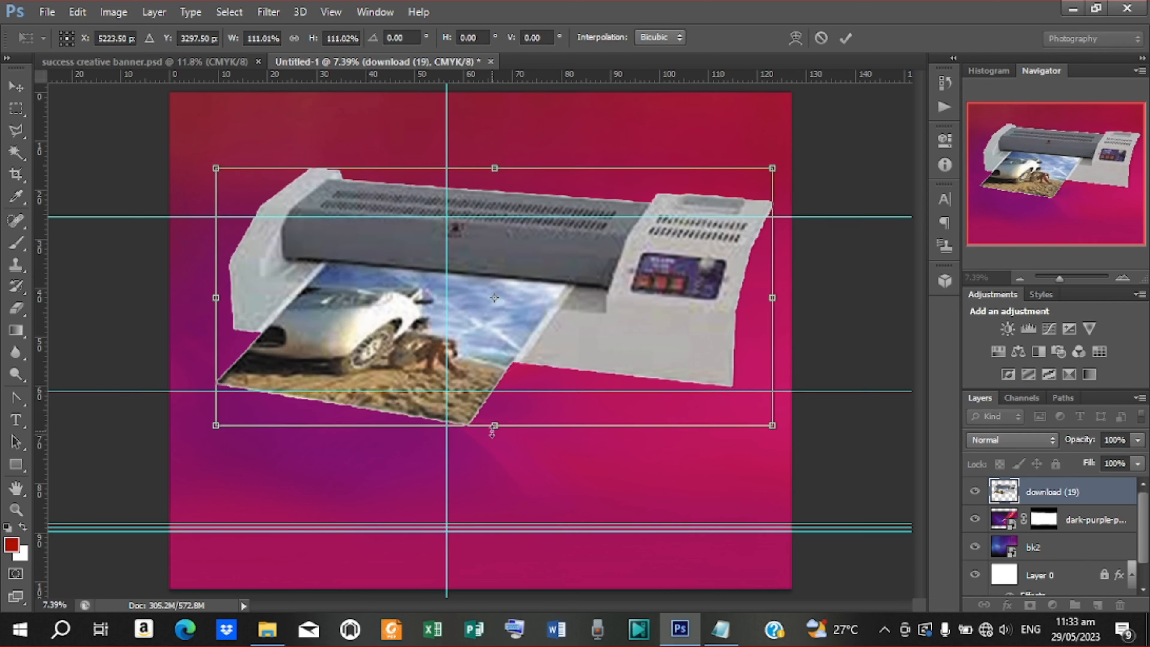
pyautogui.moveTo(494, 425); pyautogui.dragTo(499, 446)
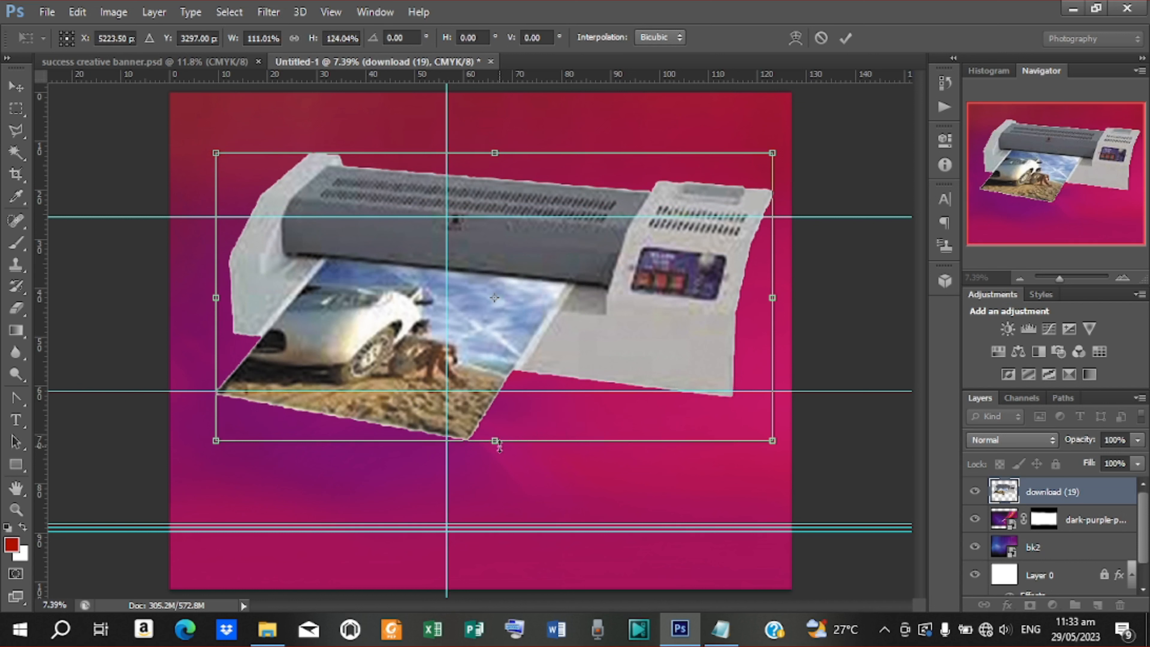
pyautogui.click(846, 38)
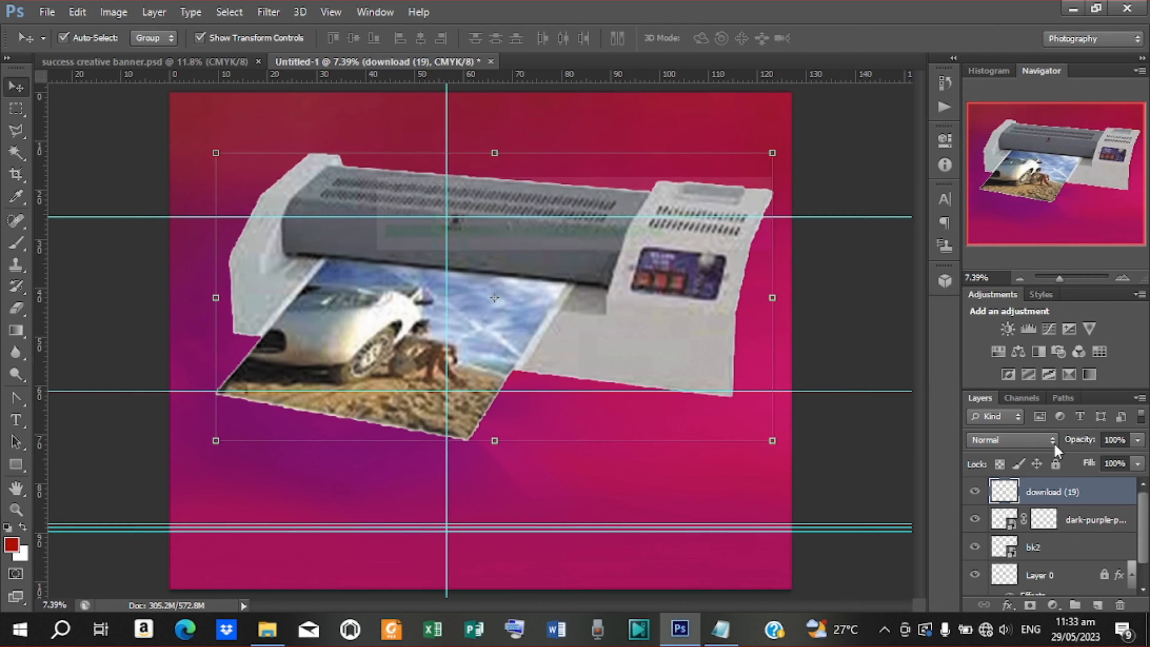
# Blend the laminator layer in Soft Light at 60% opacity
pyautogui.click(1055, 445)
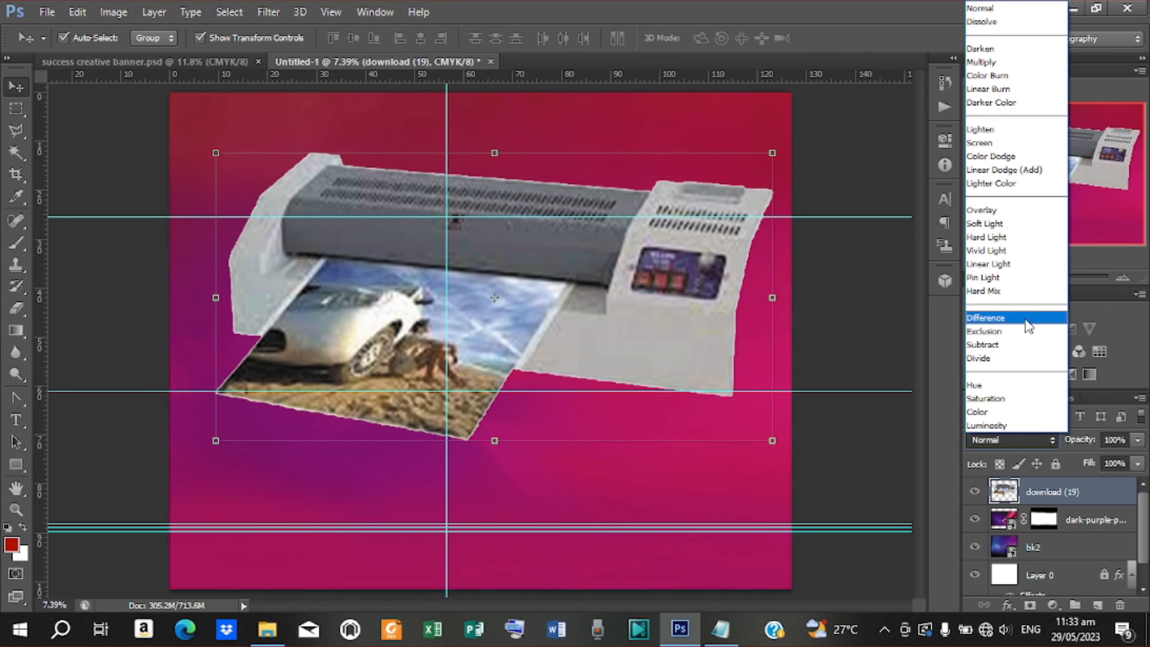
pyautogui.click(992, 224)
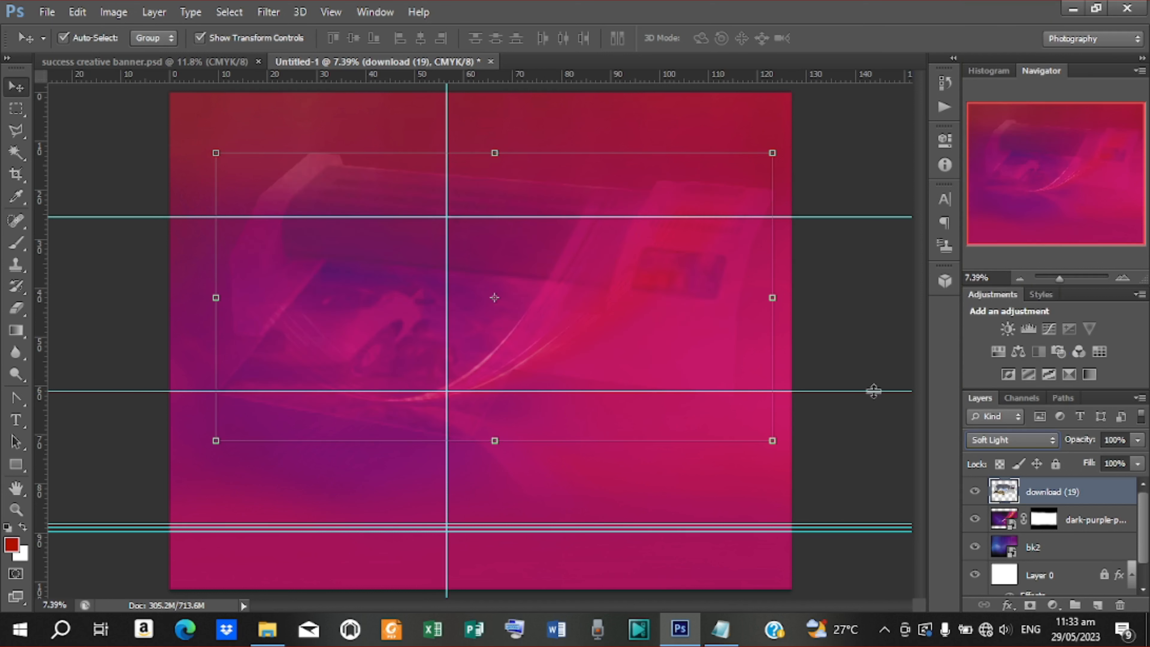
pyautogui.moveTo(1093, 444); pyautogui.dragTo(1068, 443)
# Clear the layer selection and draw a rectangle across the full width of the banner's bottom edge
pyautogui.click(824, 322)
pyautogui.click(575, 281)
pyautogui.click(815, 283)
pyautogui.click(814, 286)
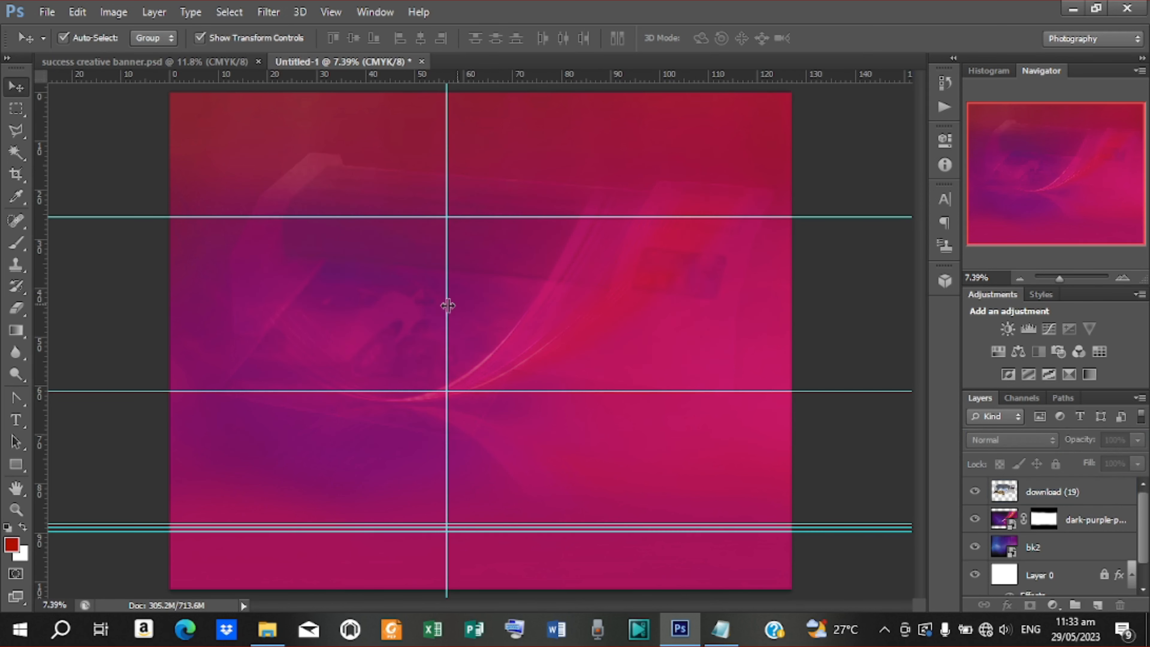
pyautogui.click(394, 310)
pyautogui.click(888, 318)
pyautogui.click(13, 467)
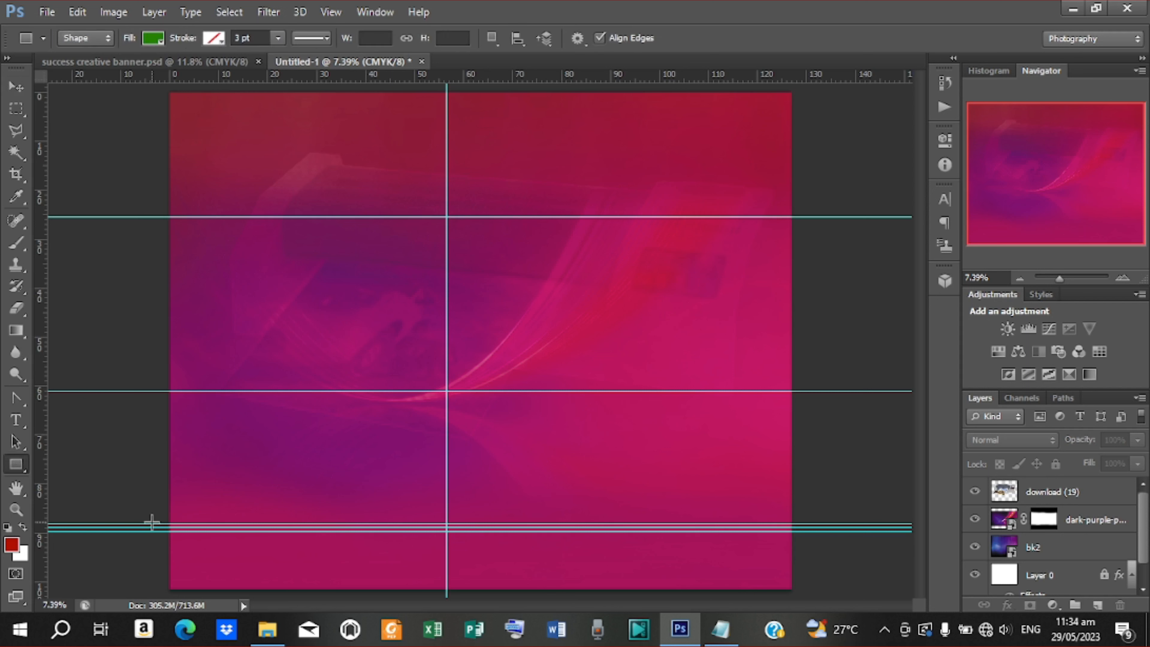
pyautogui.moveTo(153, 523); pyautogui.dragTo(831, 618)
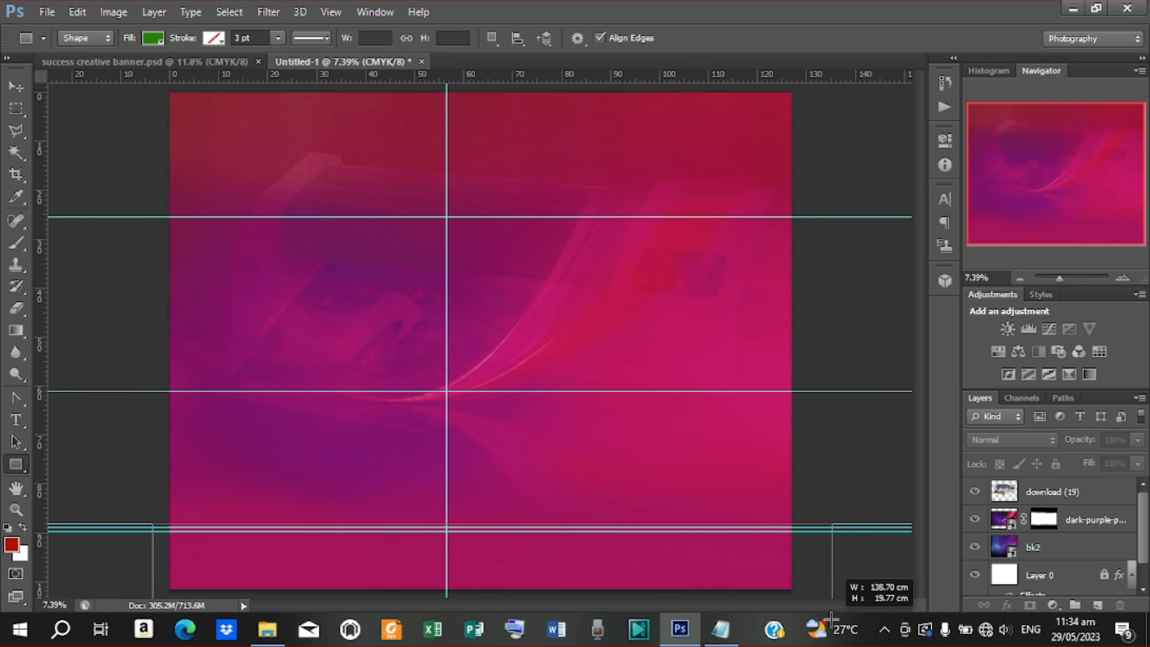
pyautogui.moveTo(831, 619); pyautogui.dragTo(832, 621)
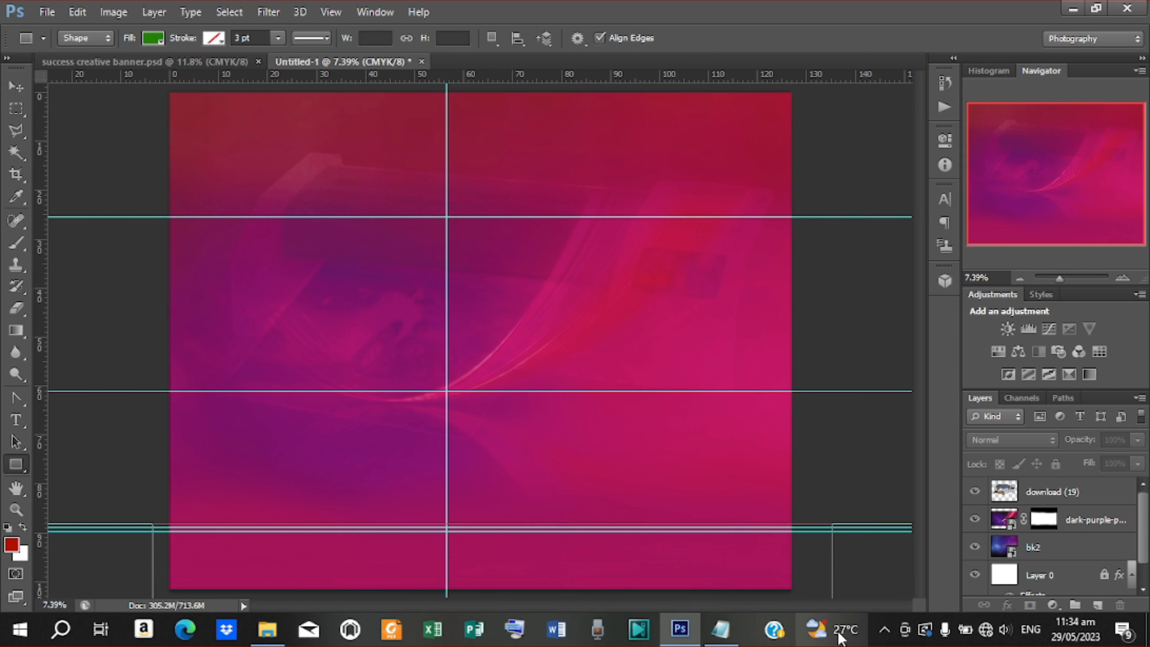
# Fill the Rectangle 1 bar with orange e45020, copied from the colour notes
pyautogui.click(730, 636)
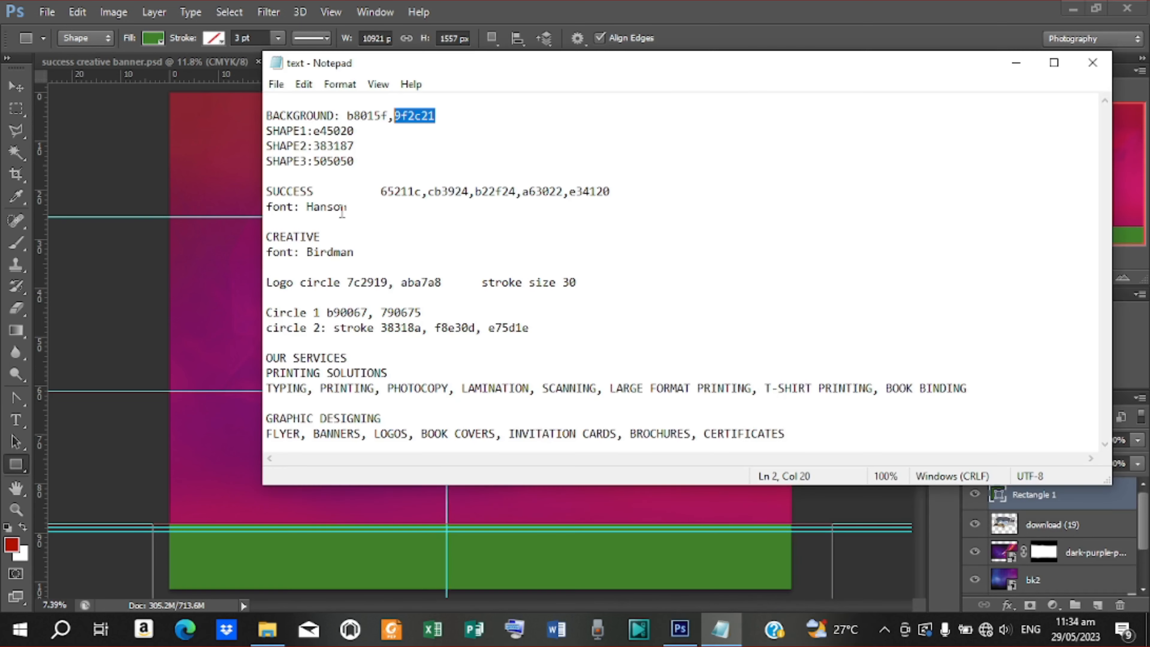
pyautogui.moveTo(311, 131); pyautogui.dragTo(351, 138)
pyautogui.rightClick(351, 139)
pyautogui.click(394, 170)
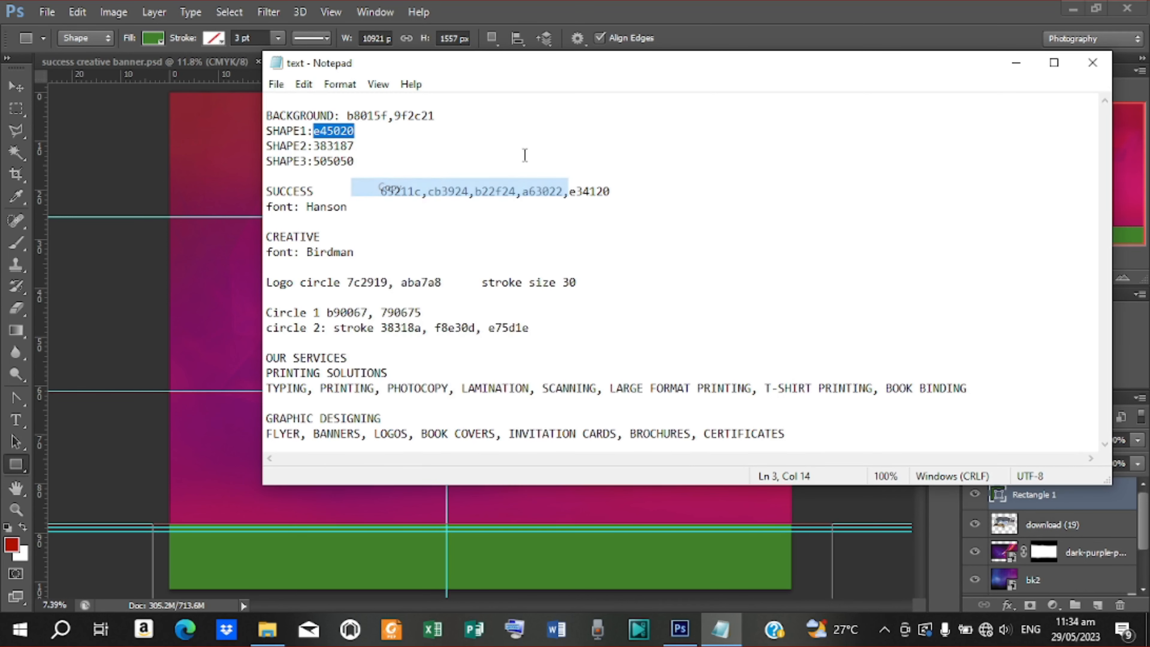
pyautogui.click(1016, 63)
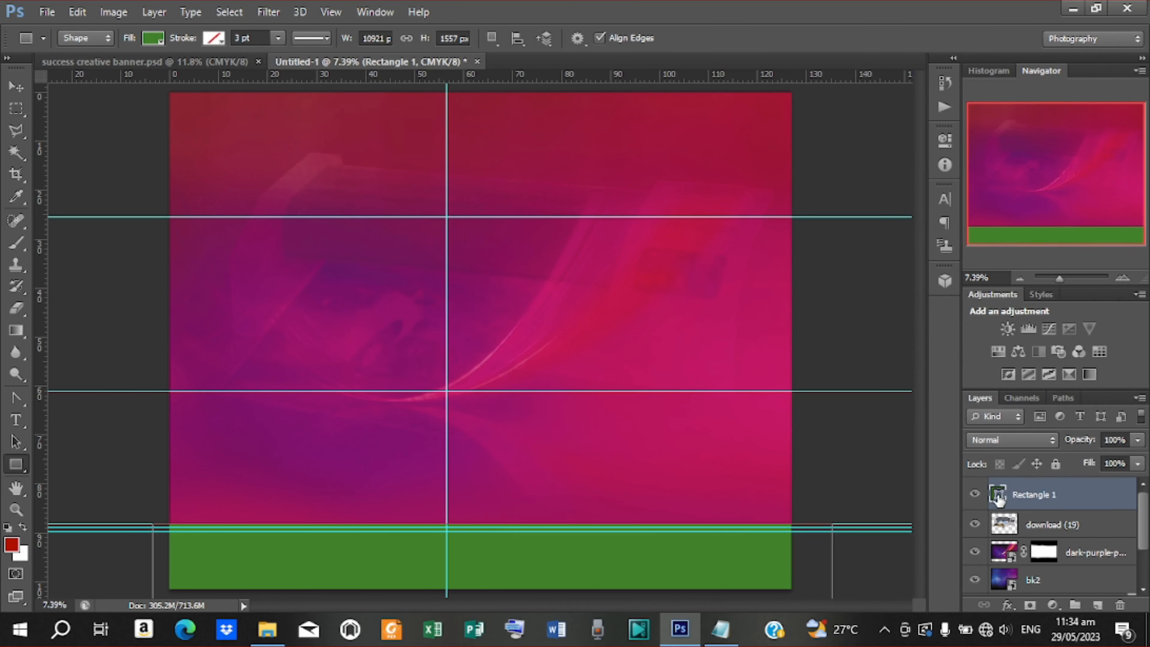
pyautogui.doubleClick(998, 497)
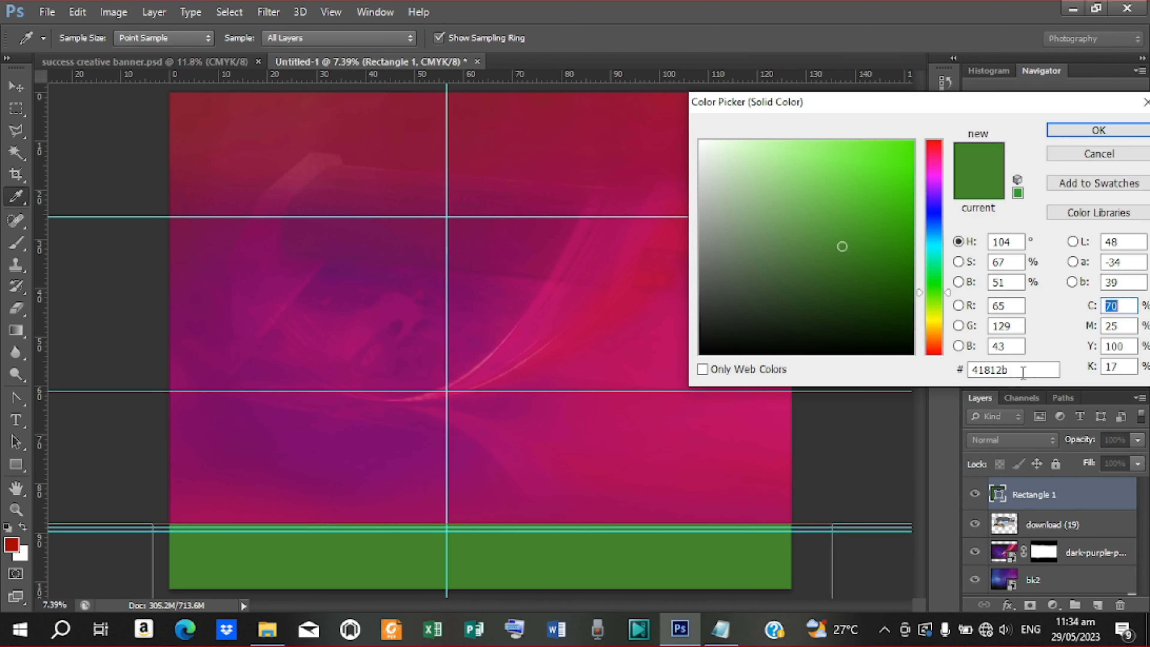
pyautogui.moveTo(1013, 370); pyautogui.dragTo(957, 370)
pyautogui.rightClick(979, 369)
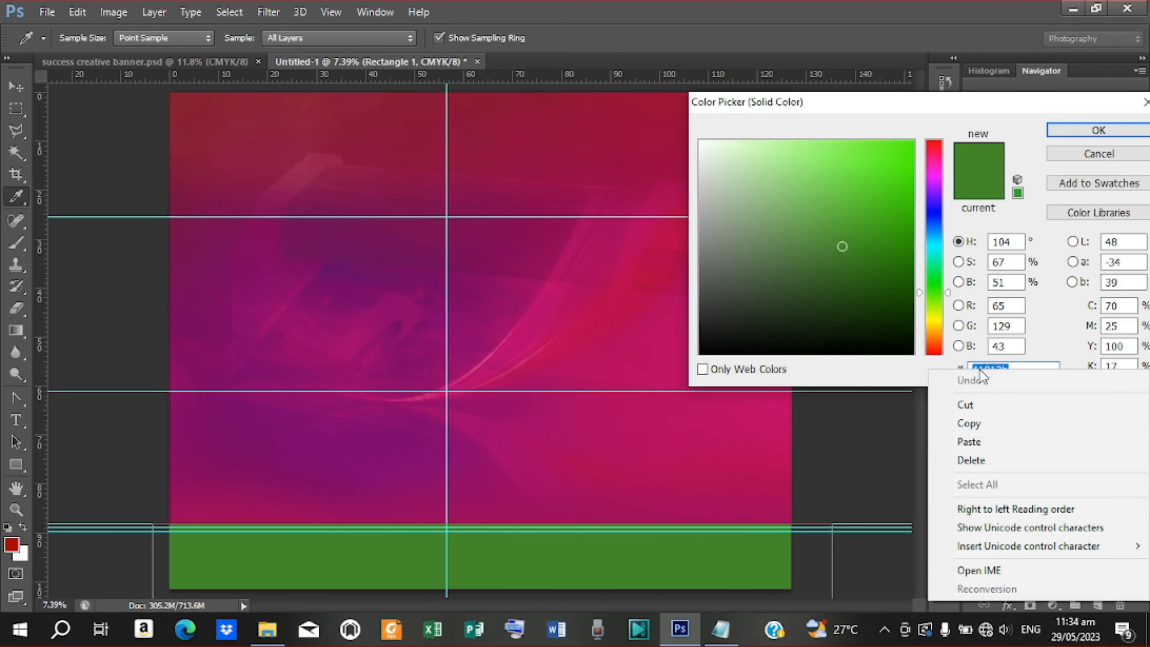
pyautogui.click(982, 441)
pyautogui.click(1086, 131)
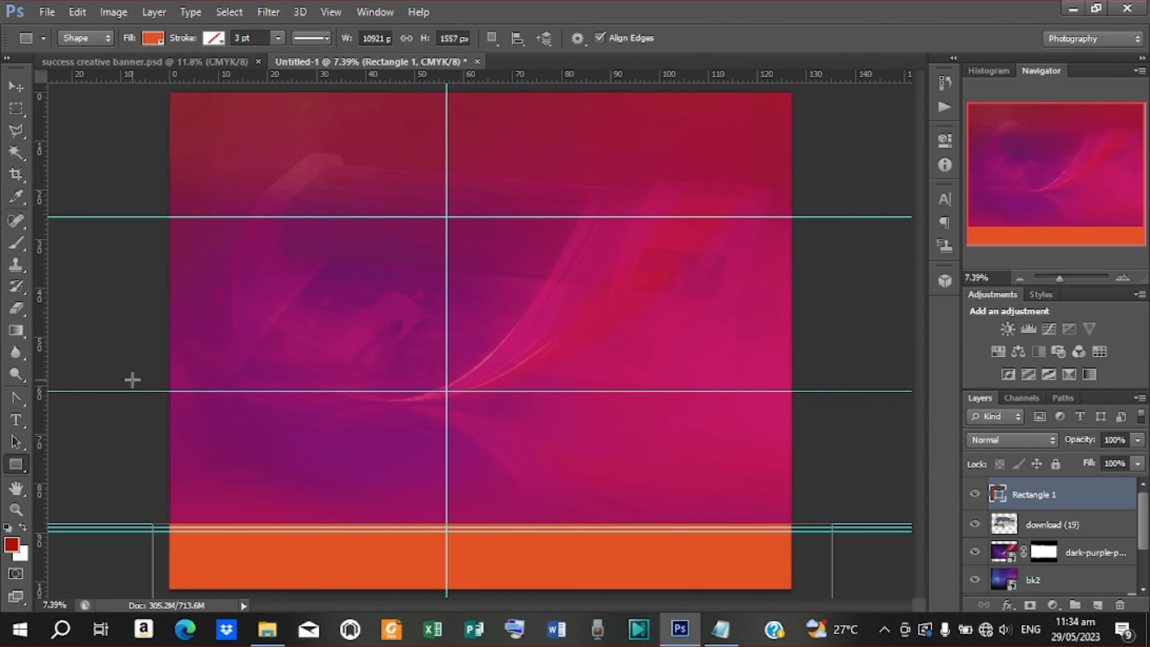
pyautogui.click(16, 86)
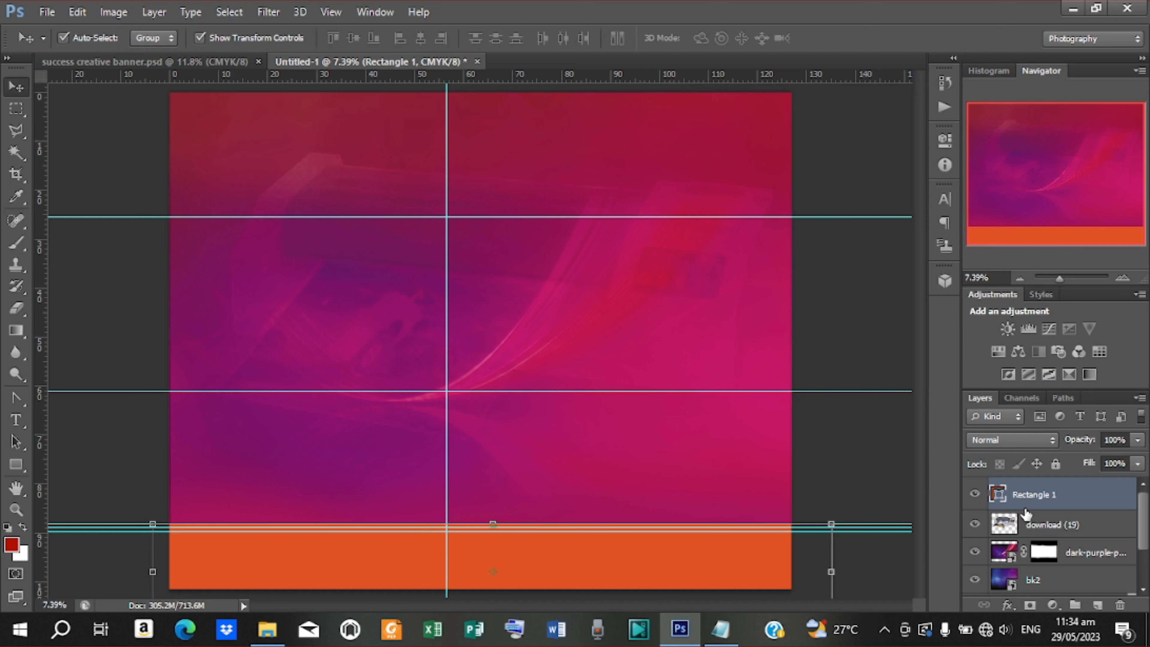
# Duplicate Rectangle 1, nudge the copy down, and fill it with the SHAPE2 blue 383187
pyautogui.hotkey('ctrl', 'j')
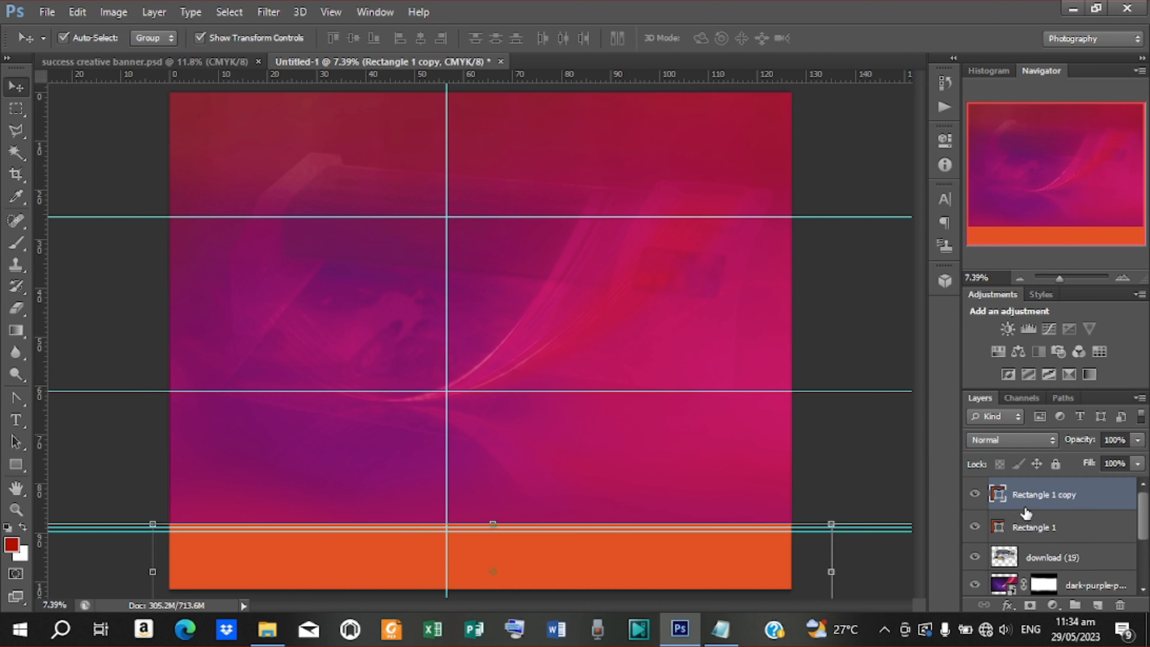
pyautogui.hotkey('shift', 'Down')
pyautogui.hotkey('shift', 'Down')
pyautogui.hotkey('shift', 'Down')
pyautogui.hotkey('shift', 'Down')
pyautogui.hotkey('shift', 'Down')
pyautogui.hotkey('shift', 'Down')
pyautogui.hotkey('shift', 'Down')
pyautogui.hotkey('shift', 'Down')
pyautogui.hotkey('shift', 'Down')
pyautogui.hotkey('shift', 'Down')
pyautogui.hotkey('shift', 'Down')
pyautogui.hotkey('shift', 'Down')
pyautogui.hotkey('shift', 'Down')
pyautogui.hotkey('shift', 'Down')
pyautogui.hotkey('shift', 'Down')
pyautogui.hotkey('shift', 'Down')
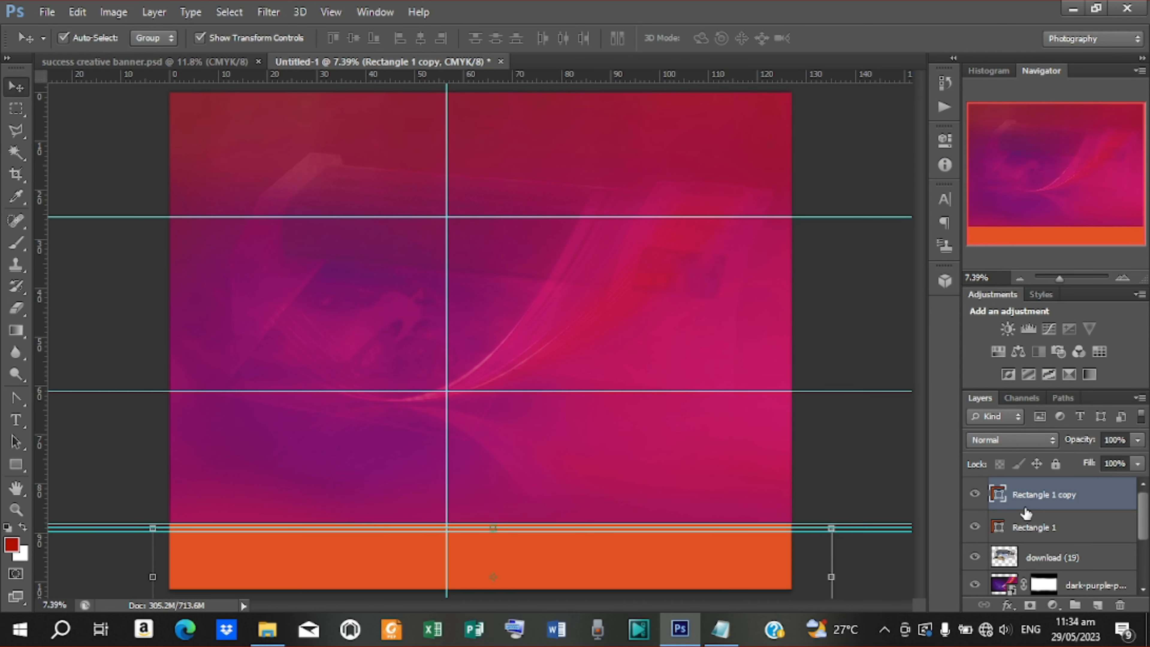
pyautogui.doubleClick(998, 495)
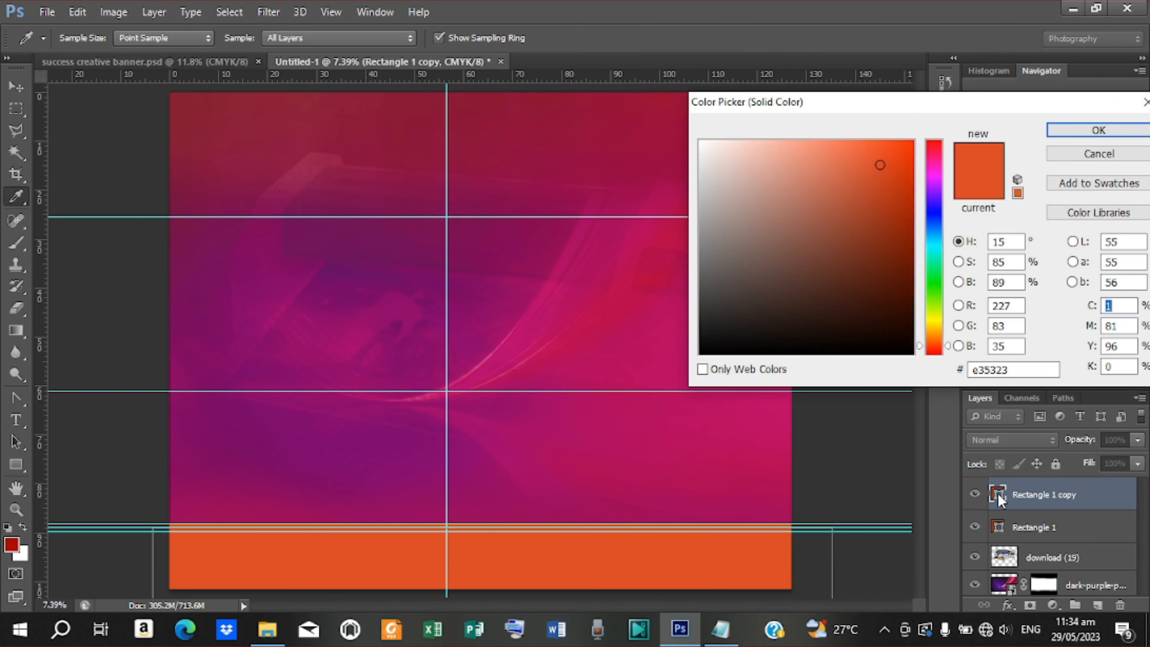
pyautogui.click(721, 629)
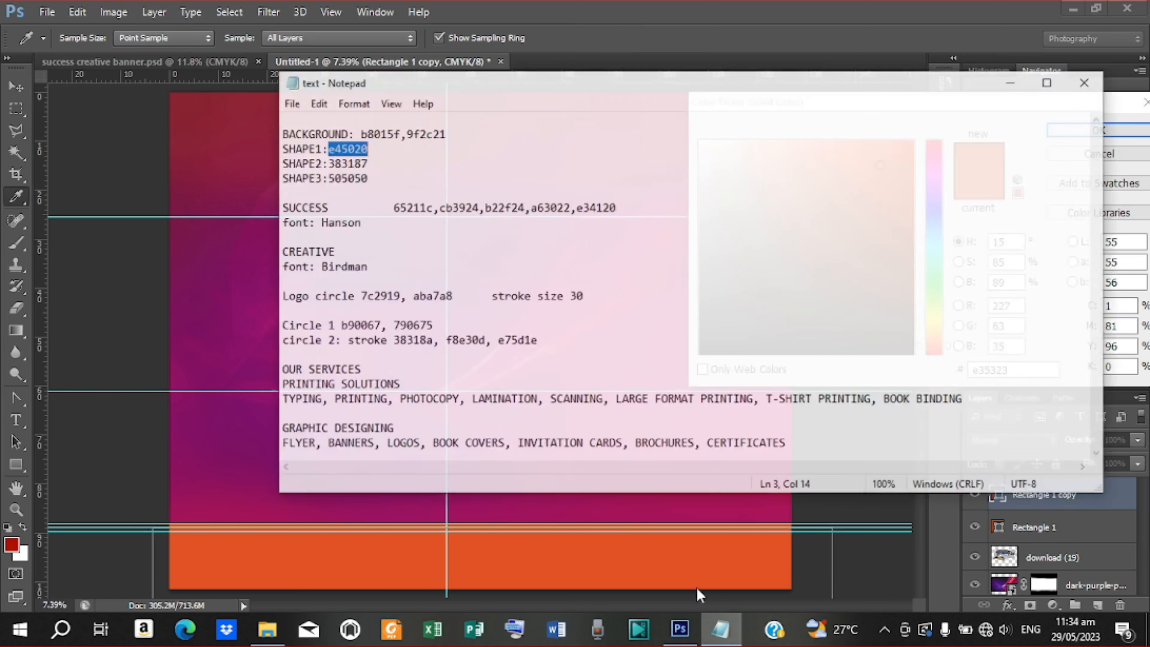
pyautogui.moveTo(313, 146); pyautogui.dragTo(354, 146)
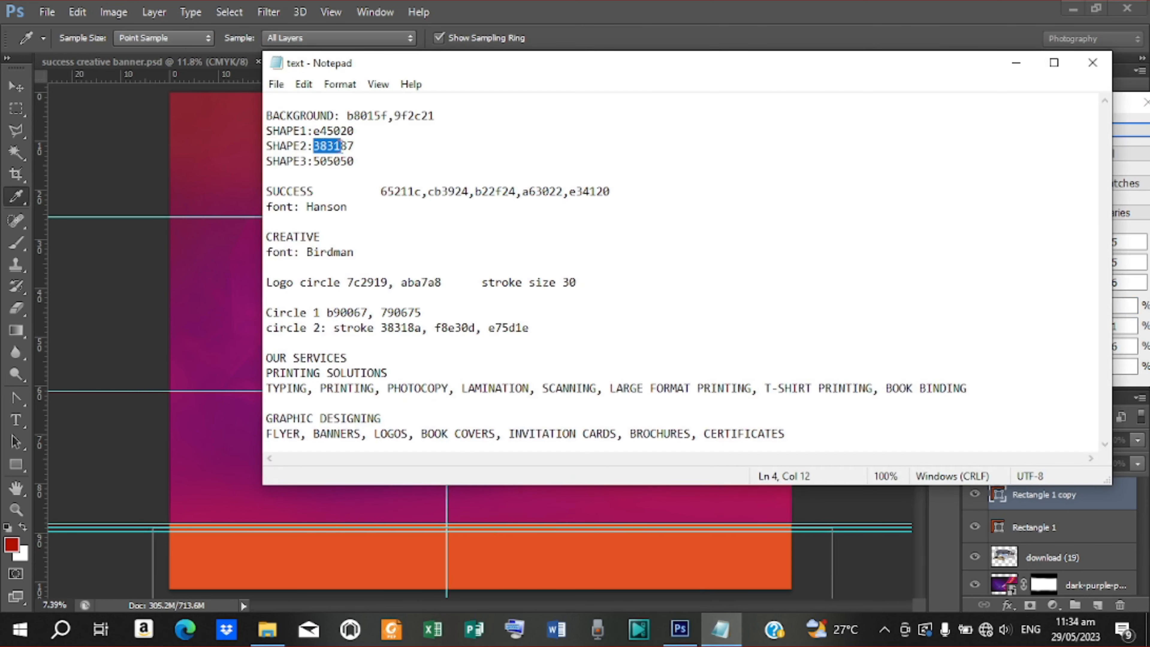
pyautogui.rightClick(341, 141)
pyautogui.click(376, 196)
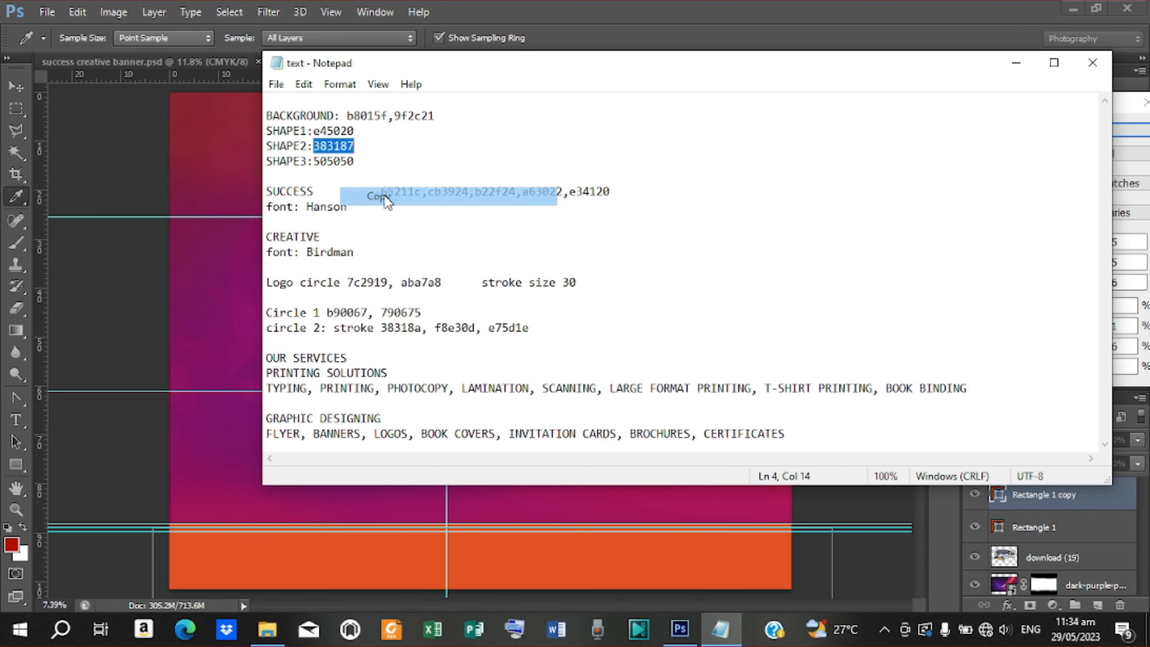
pyautogui.click(1015, 72)
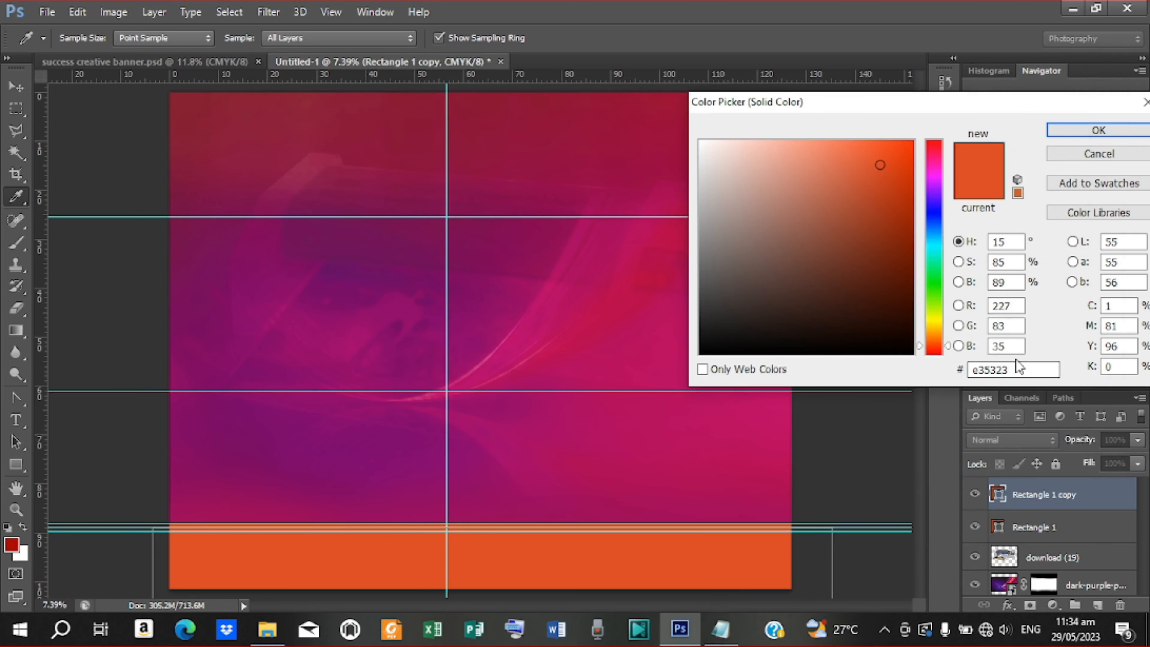
pyautogui.moveTo(1016, 369); pyautogui.dragTo(970, 369)
pyautogui.rightClick(970, 370)
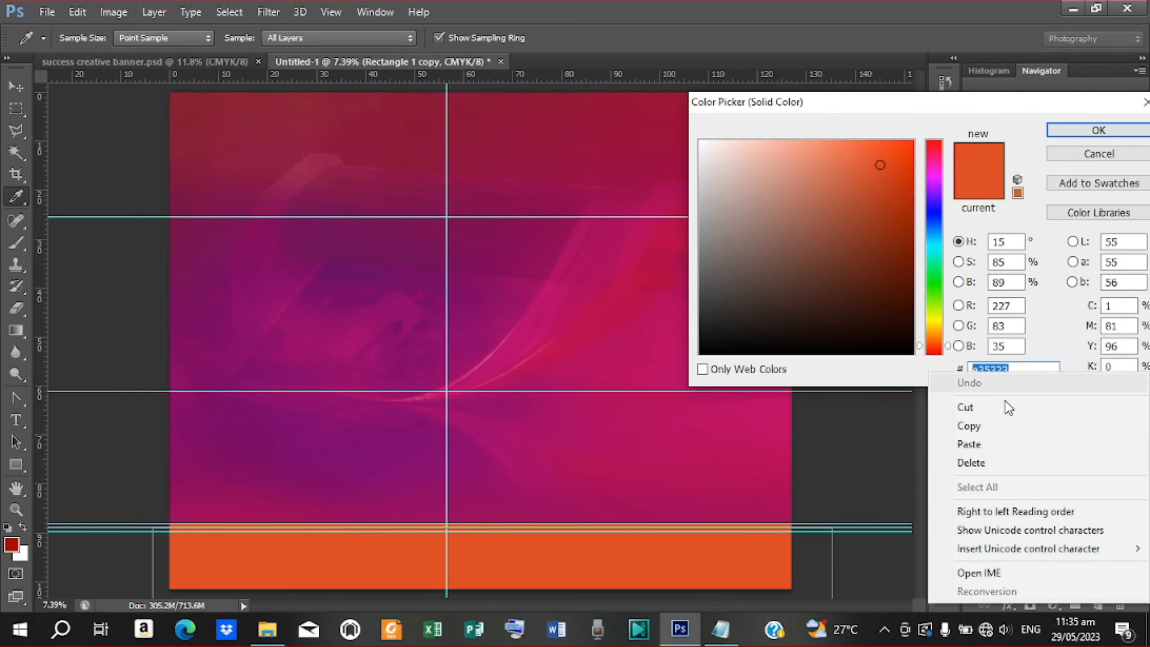
pyautogui.click(988, 446)
pyautogui.click(1099, 132)
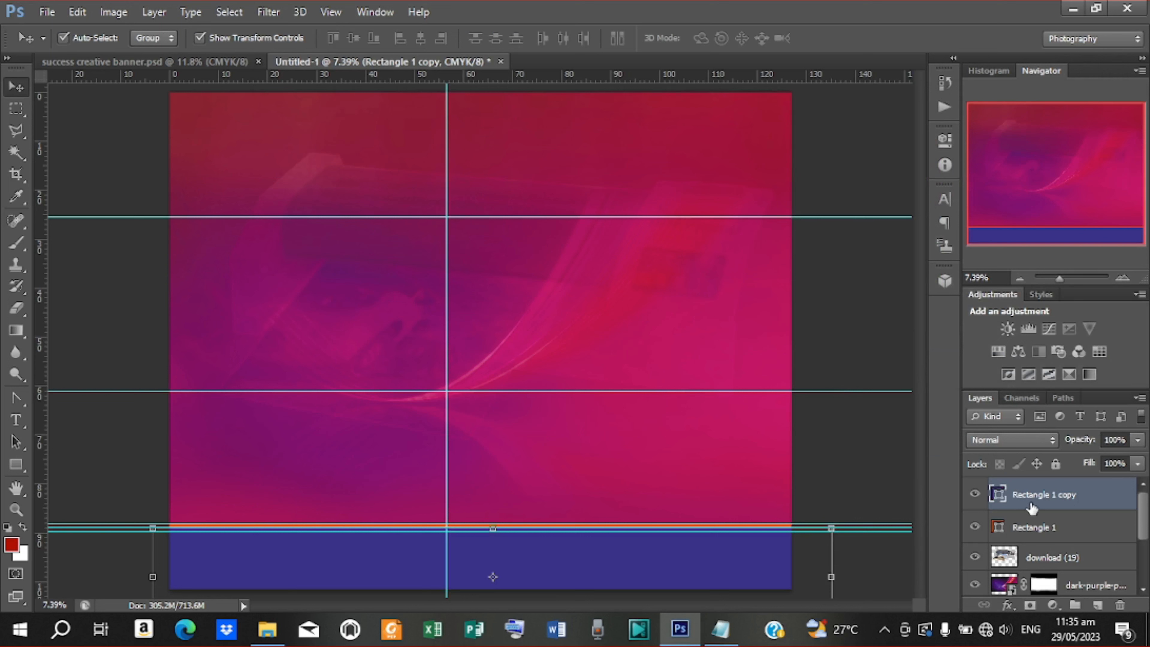
# Duplicate the blue bar as Rectangle 1 copy 2 and copy the SHAPE3 grey code 505050
pyautogui.hotkey('ctrl', 'j')
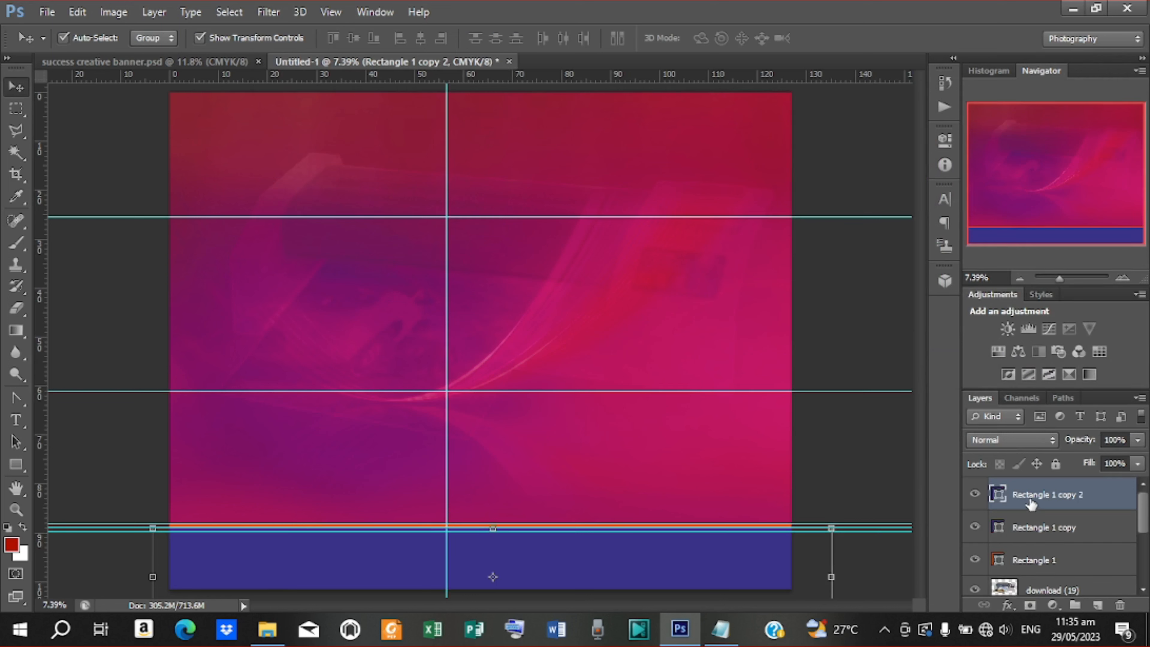
pyautogui.doubleClick(999, 499)
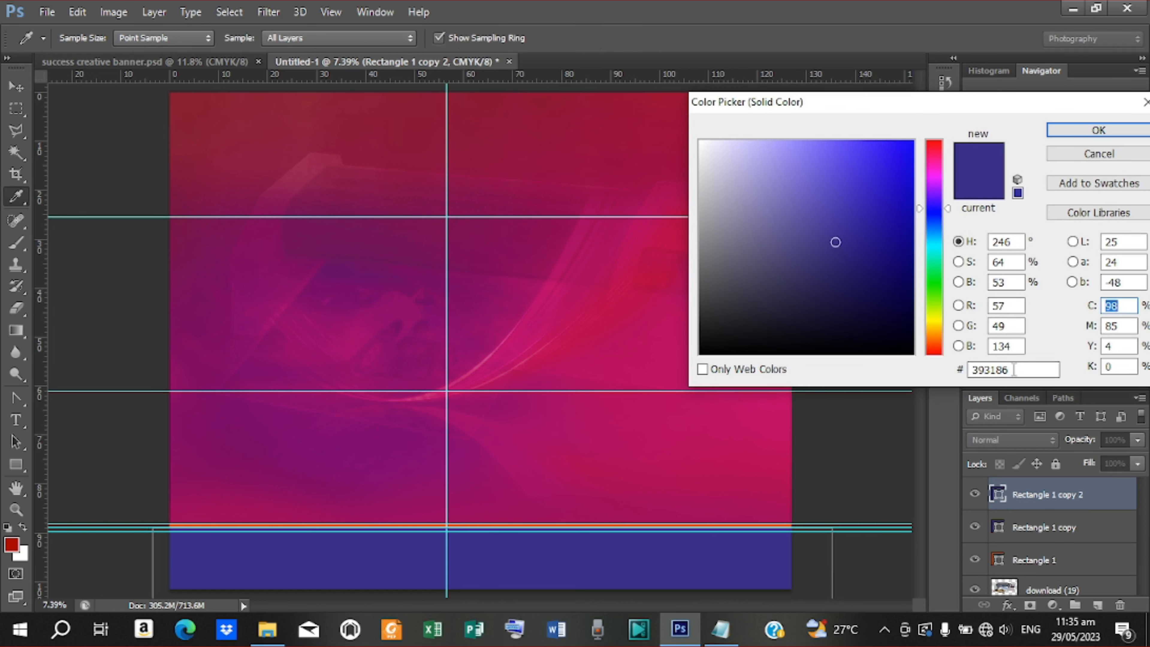
pyautogui.moveTo(1013, 371); pyautogui.dragTo(968, 372)
pyautogui.click(720, 629)
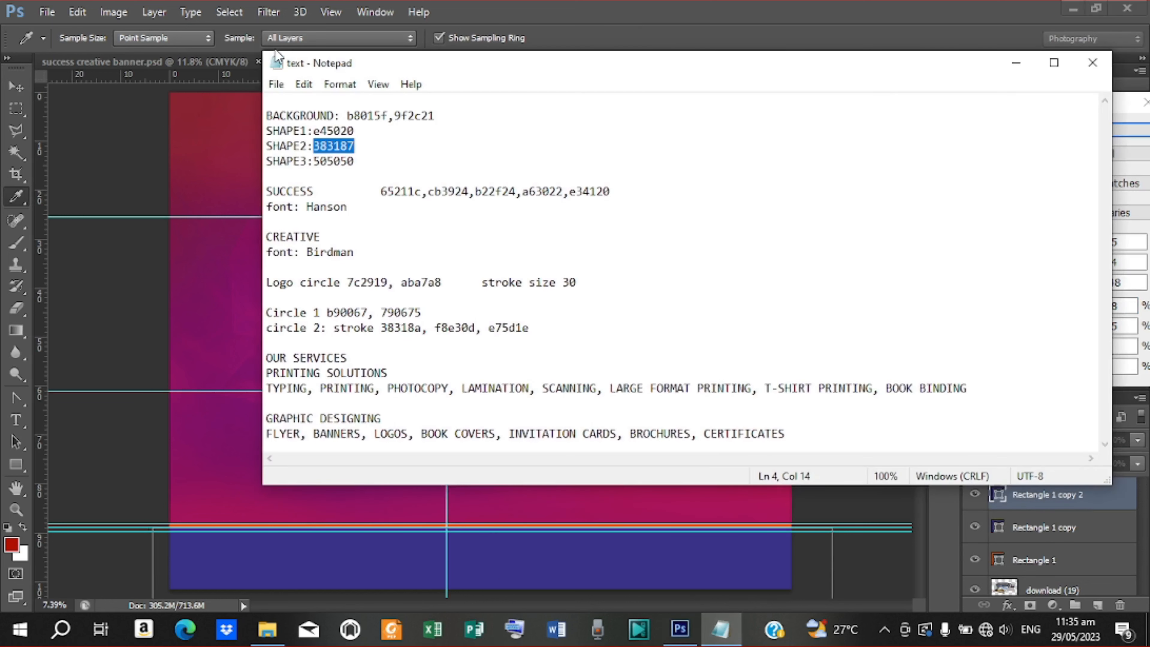
pyautogui.moveTo(312, 162); pyautogui.dragTo(356, 162)
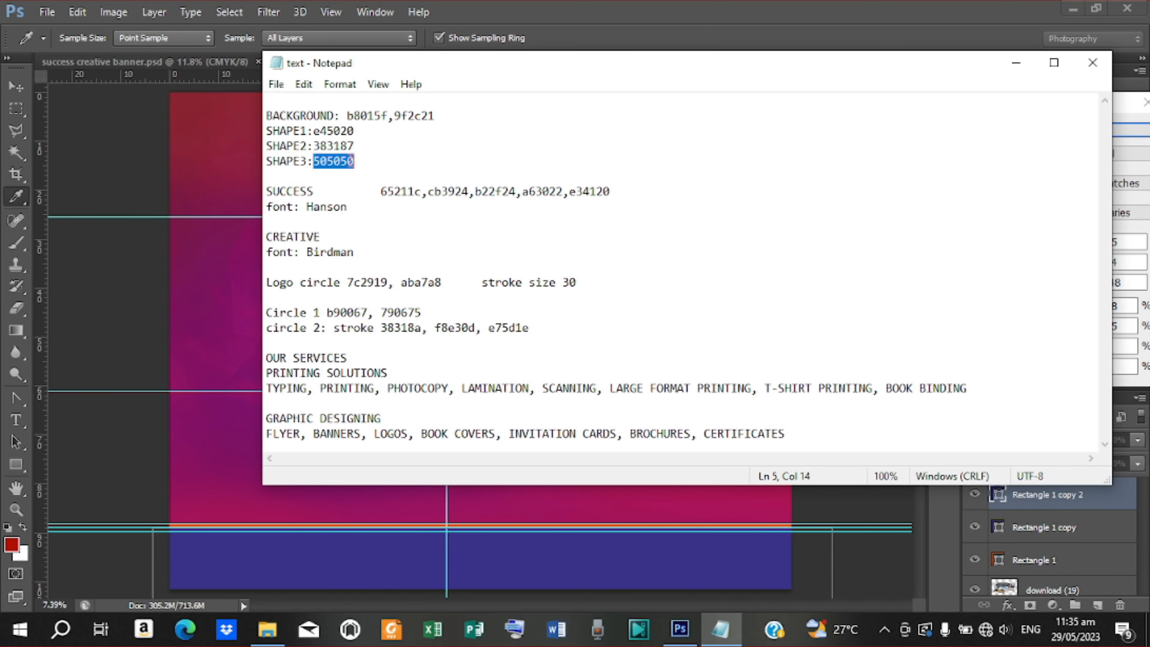
pyautogui.rightClick(341, 157)
pyautogui.click(484, 211)
pyautogui.click(1016, 63)
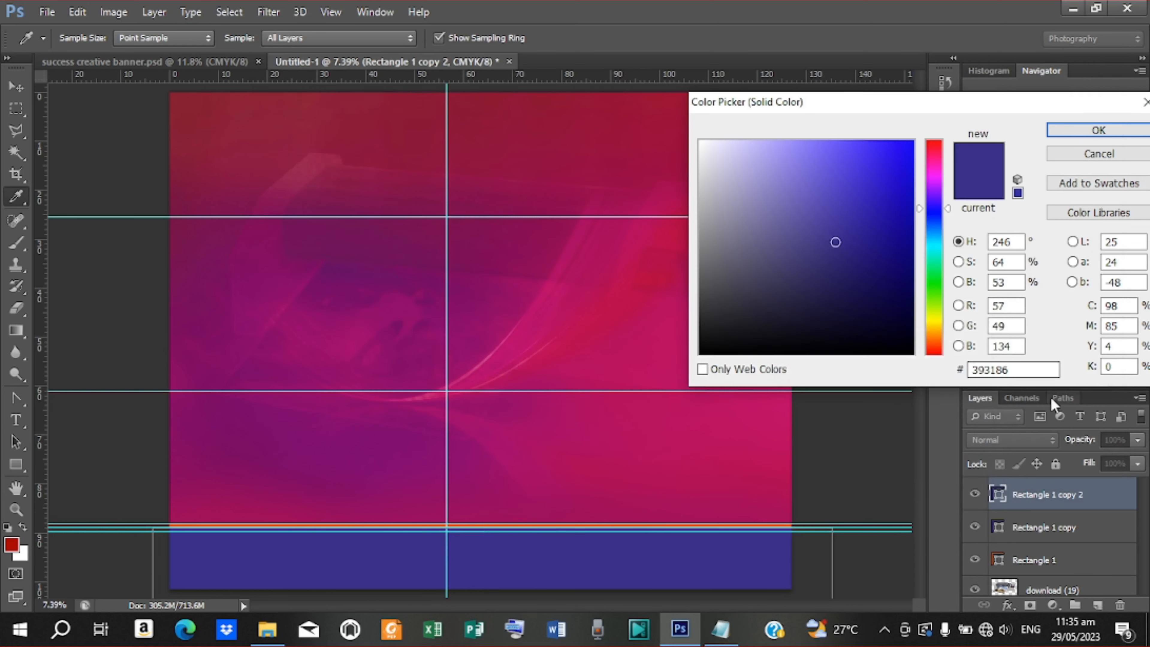
# Set the new bar's fill to grey 505050 and nudge it slightly lower
pyautogui.click(1020, 368)
pyautogui.doubleClick(1020, 368)
pyautogui.rightClick(1020, 368)
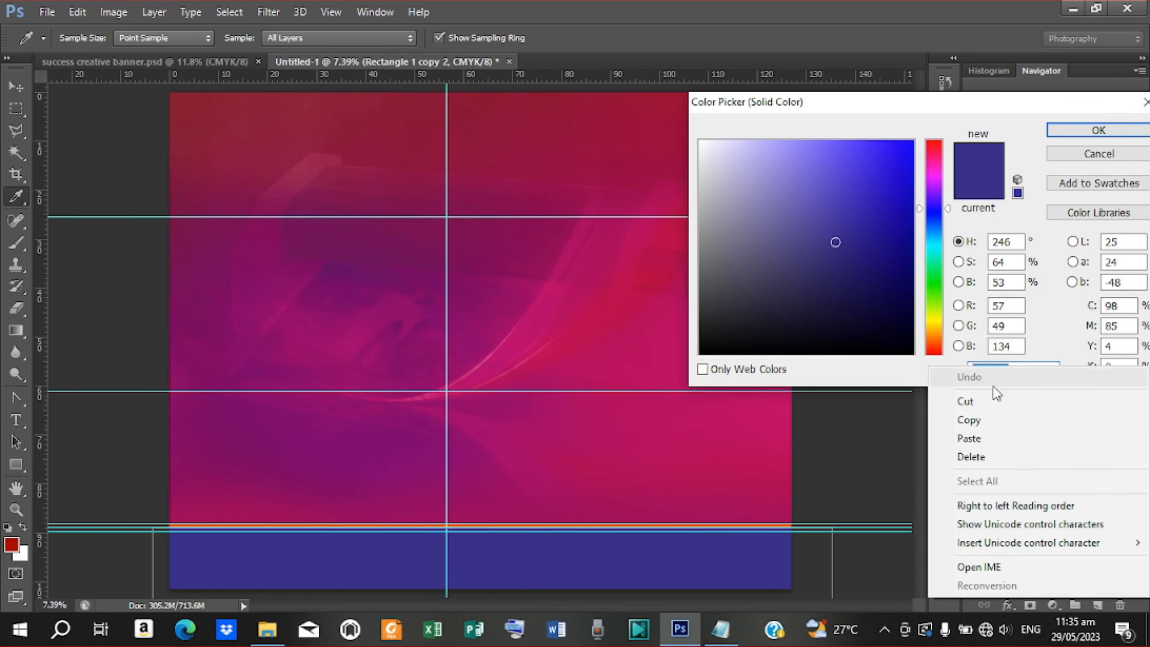
pyautogui.click(978, 439)
pyautogui.click(1099, 129)
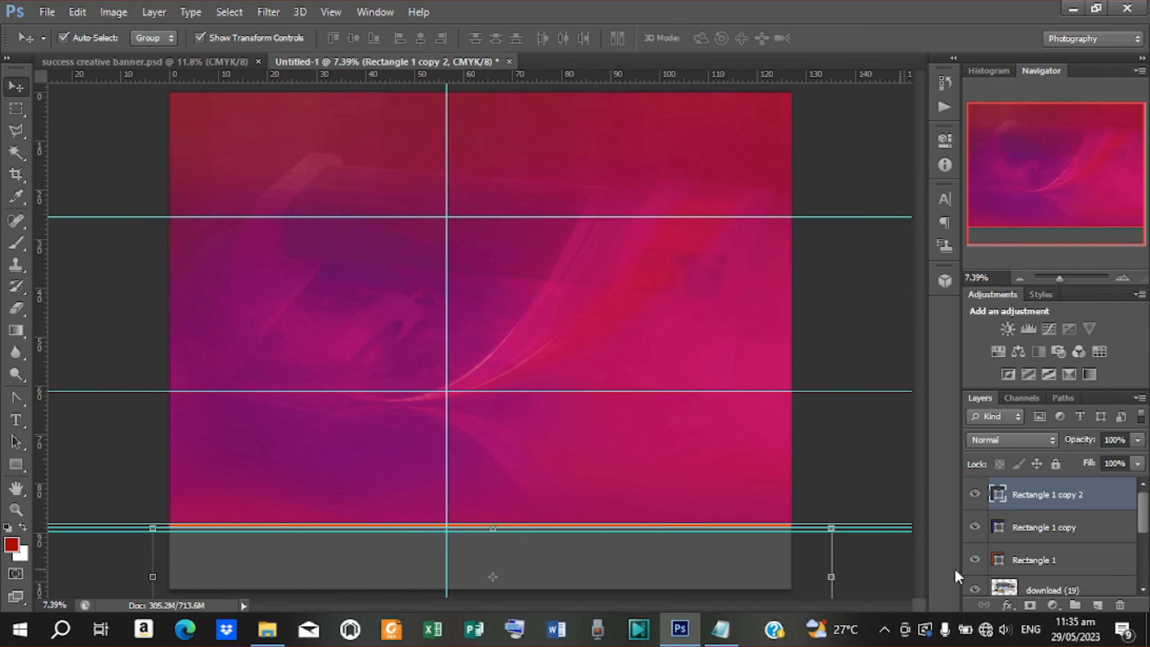
pyautogui.hotkey('shift', 'Down')
pyautogui.hotkey('shift', 'Down')
pyautogui.hotkey('shift', 'Down')
pyautogui.hotkey('shift', 'Down')
pyautogui.hotkey('shift', 'Down')
pyautogui.hotkey('shift', 'Down')
pyautogui.hotkey('shift', 'Down')
pyautogui.hotkey('shift', 'Down')
pyautogui.hotkey('shift', 'Down')
pyautogui.hotkey('shift', 'Down')
pyautogui.hotkey('shift', 'Down')
pyautogui.hotkey('shift', 'Down')
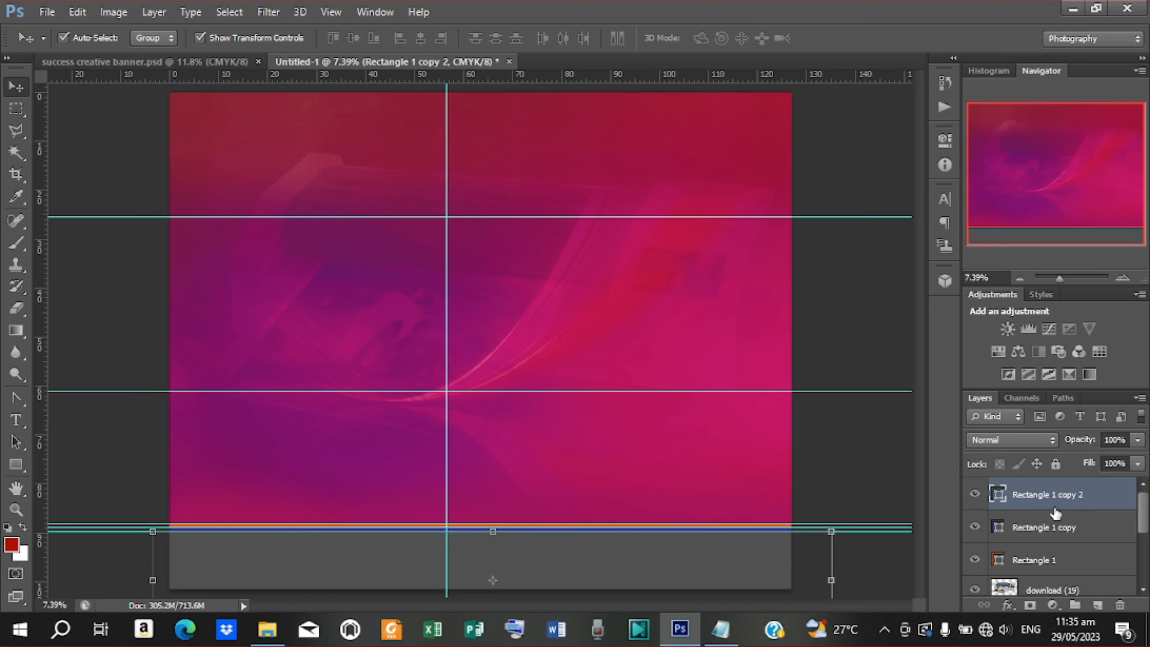
pyautogui.click(833, 352)
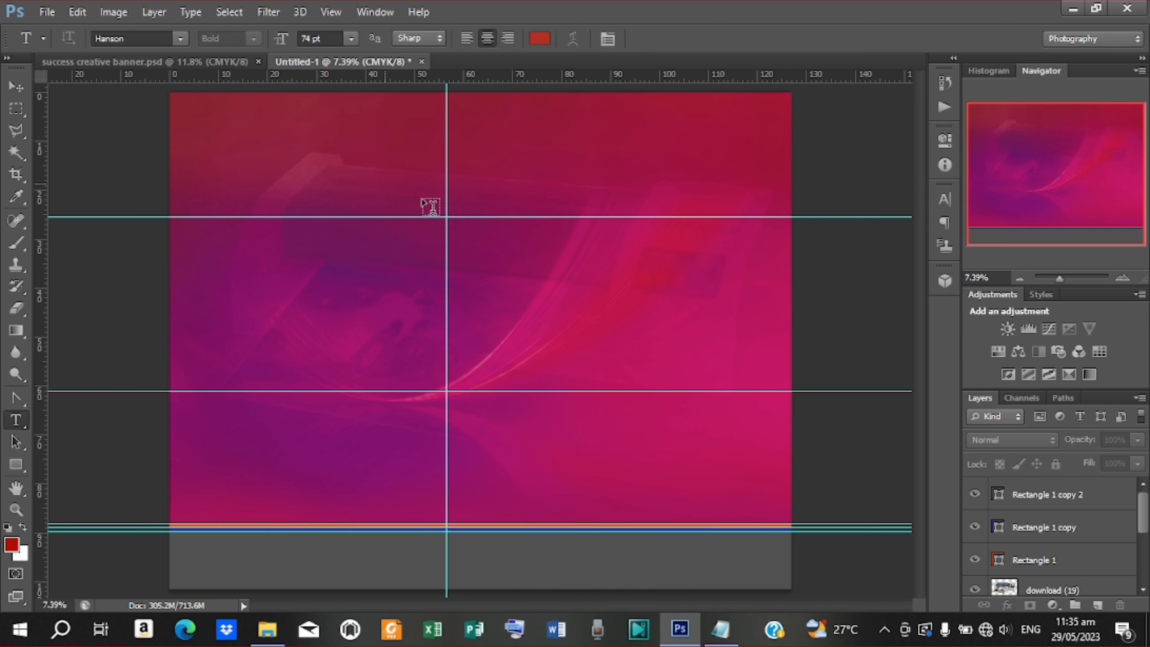
# Add a Hanson 74 pt text layer reading SUCCESS near the top centre of the canvas
pyautogui.click(414, 172)
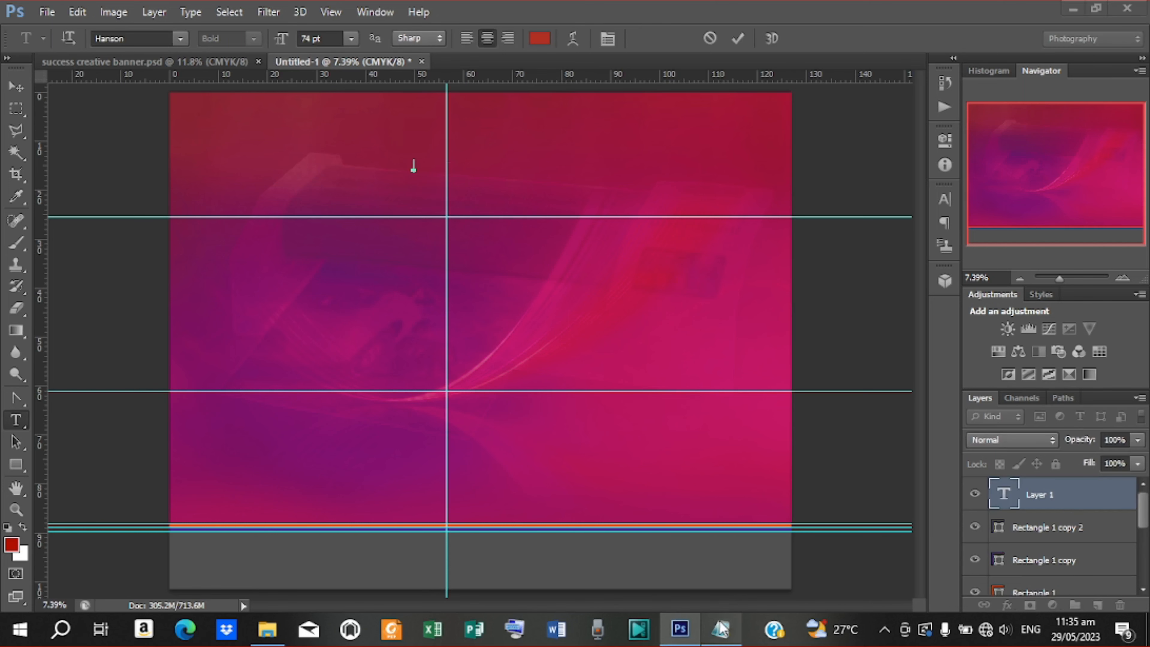
pyautogui.click(721, 628)
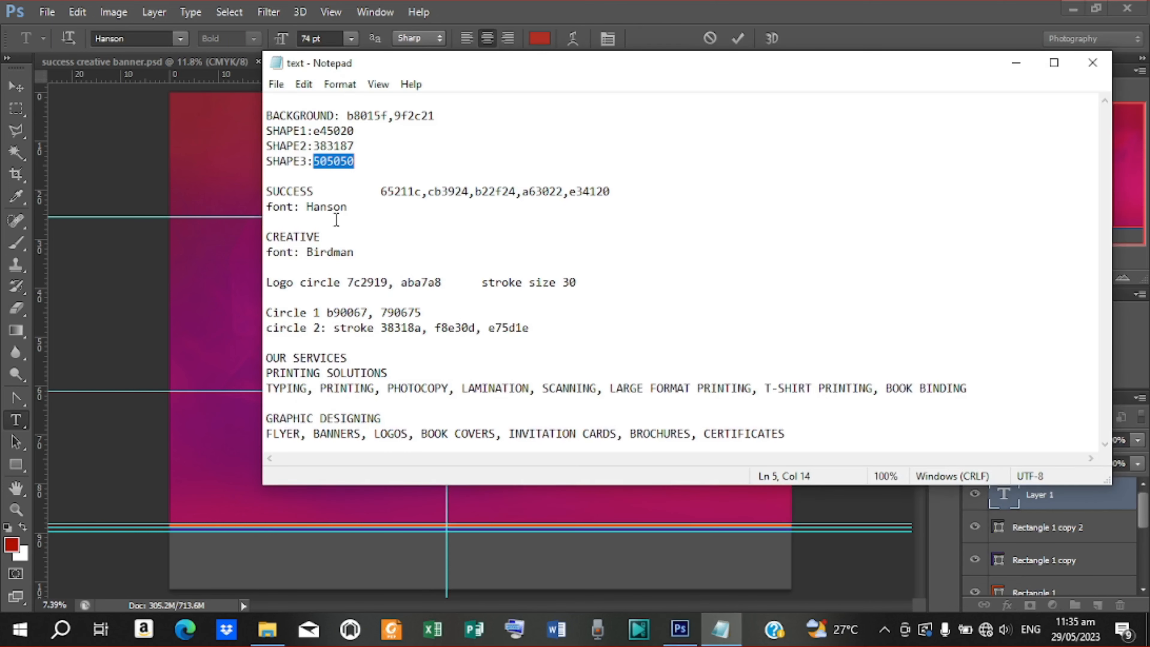
pyautogui.moveTo(312, 191); pyautogui.dragTo(254, 189)
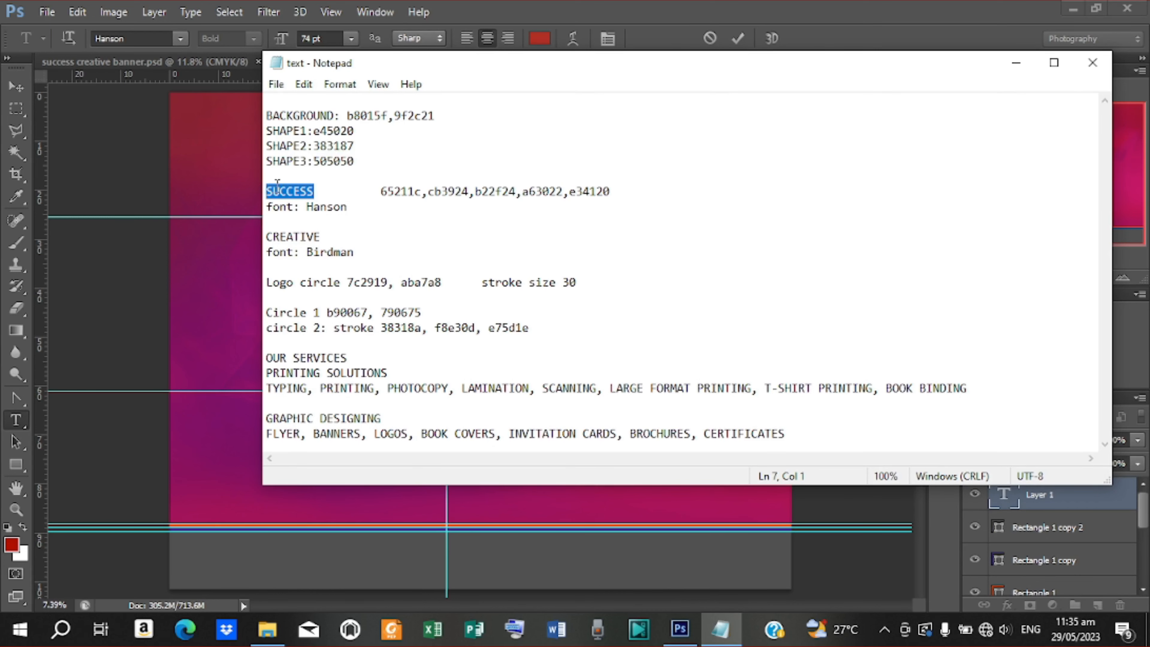
pyautogui.rightClick(285, 189)
pyautogui.click(325, 243)
pyautogui.click(1006, 67)
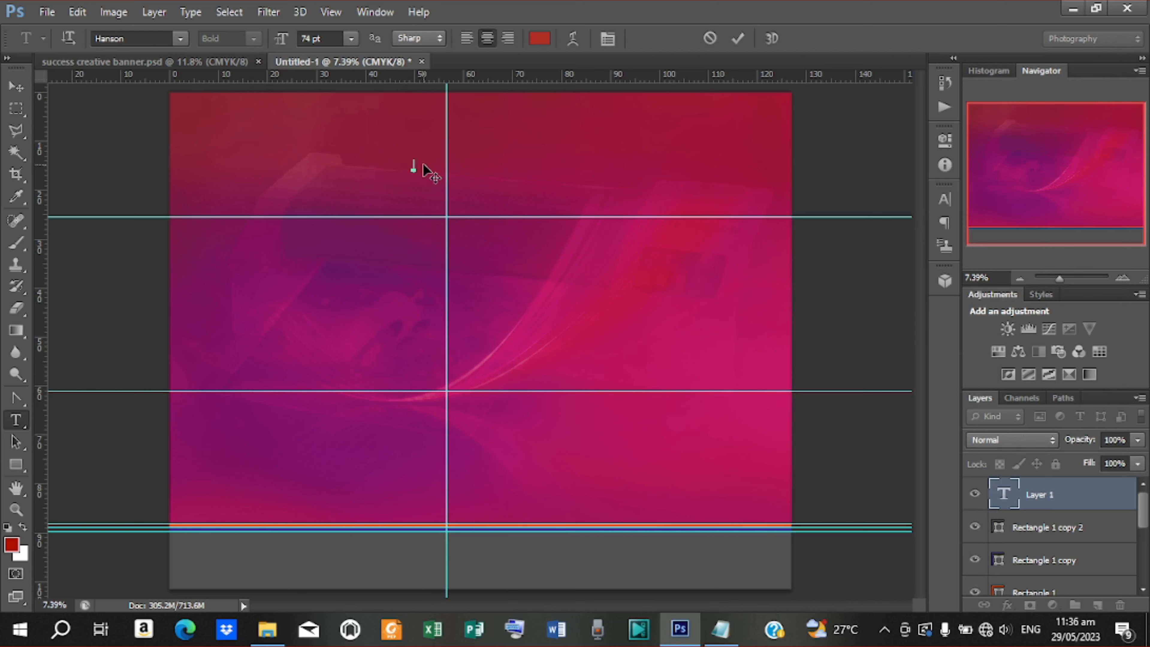
pyautogui.rightClick(425, 175)
pyautogui.click(470, 243)
pyautogui.click(737, 38)
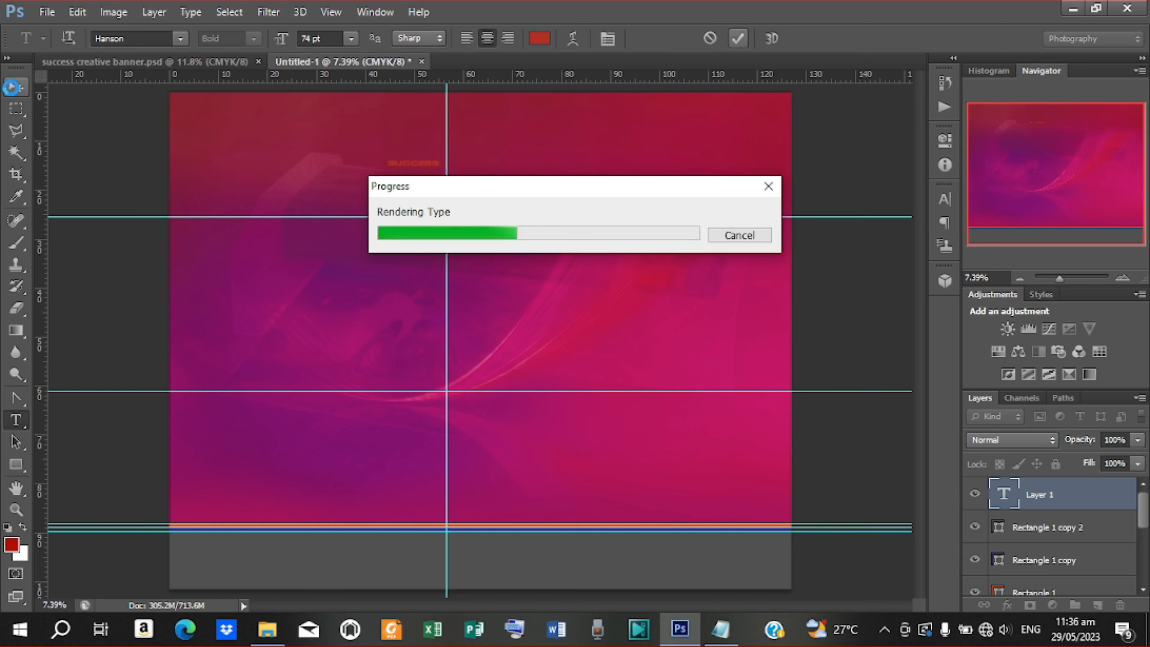
pyautogui.click(14, 89)
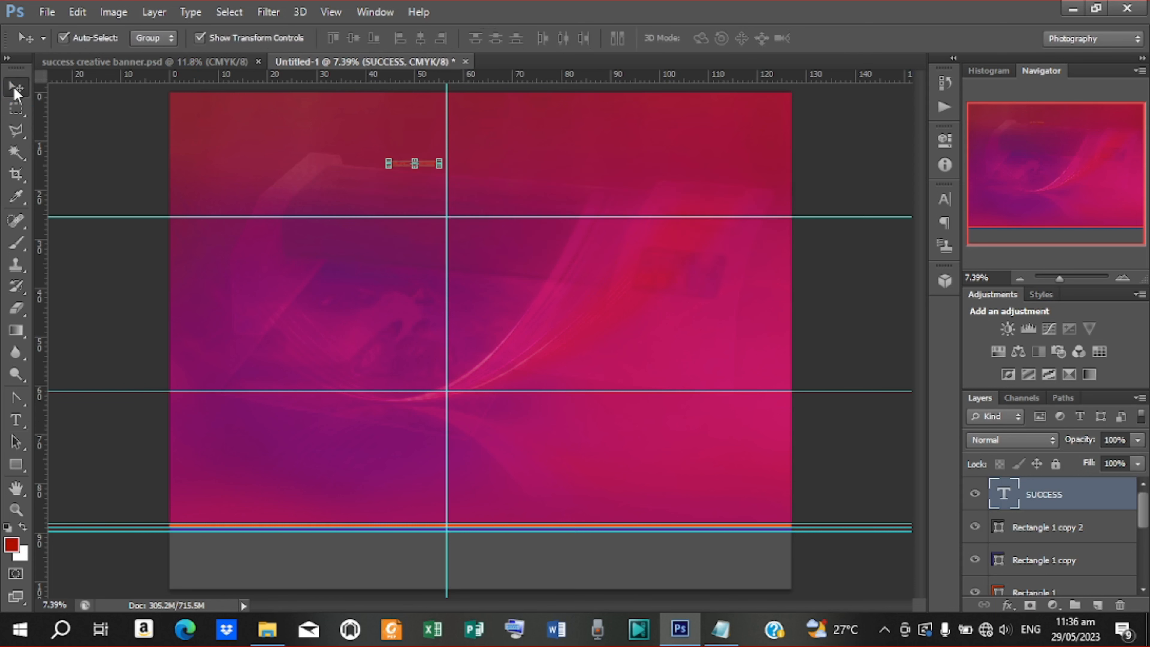
# Scale the SUCCESS text to about 497% and drag it up and right across the banner top
pyautogui.click(440, 166)
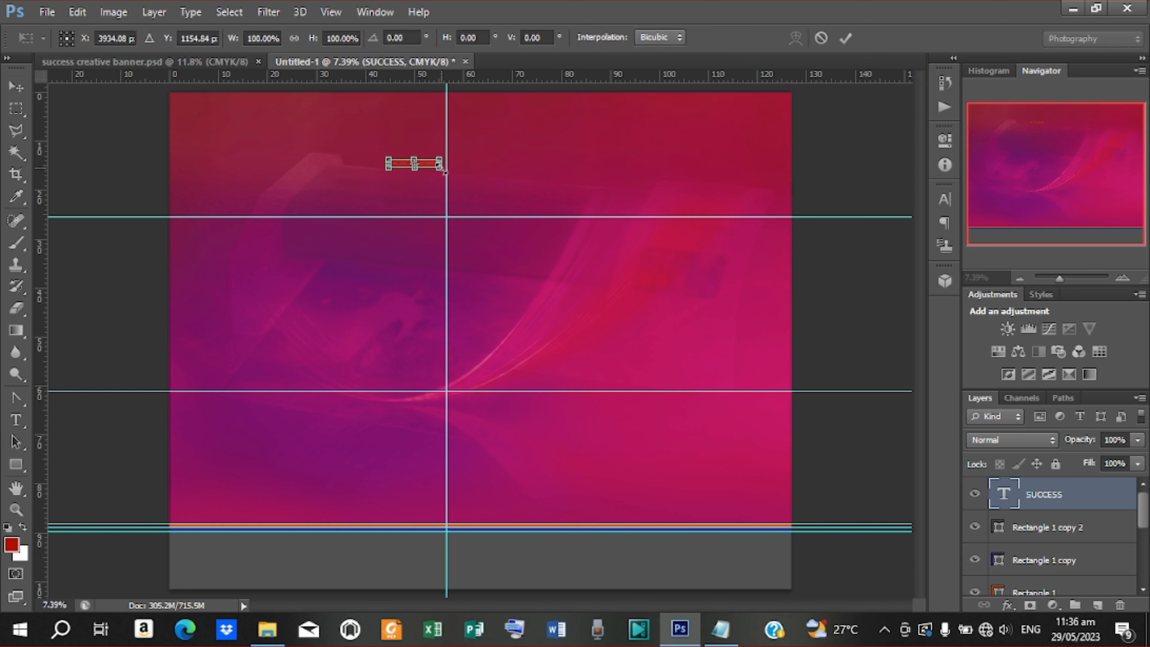
pyautogui.moveTo(443, 170); pyautogui.dragTo(538, 220)
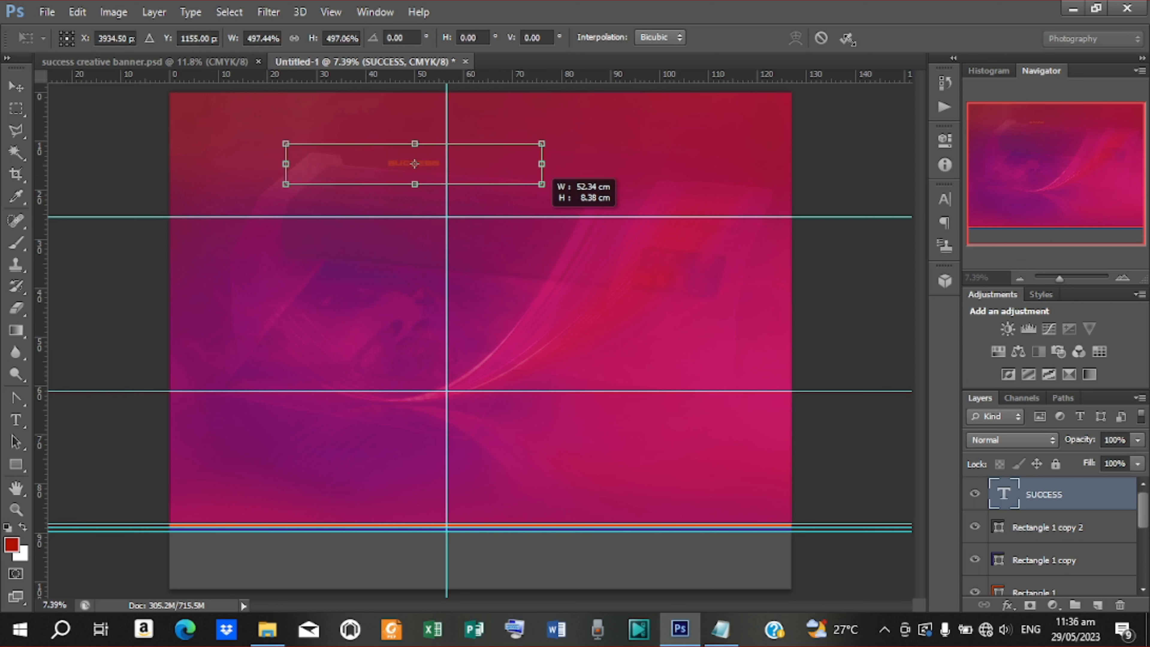
pyautogui.moveTo(542, 184); pyautogui.dragTo(541, 183)
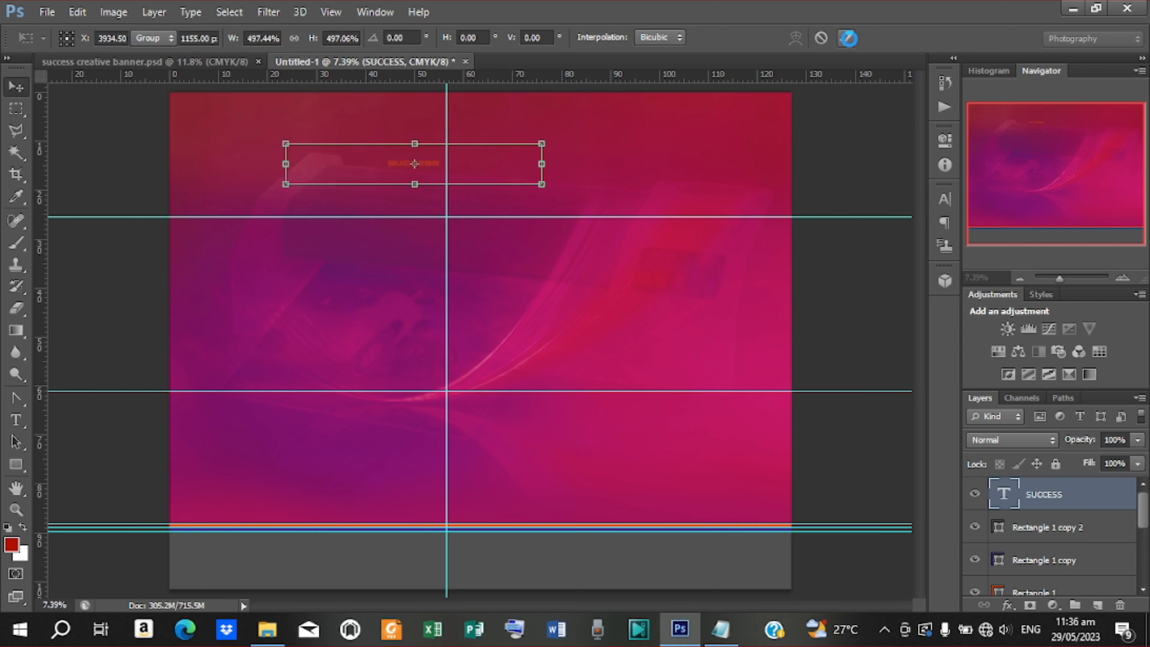
pyautogui.click(848, 38)
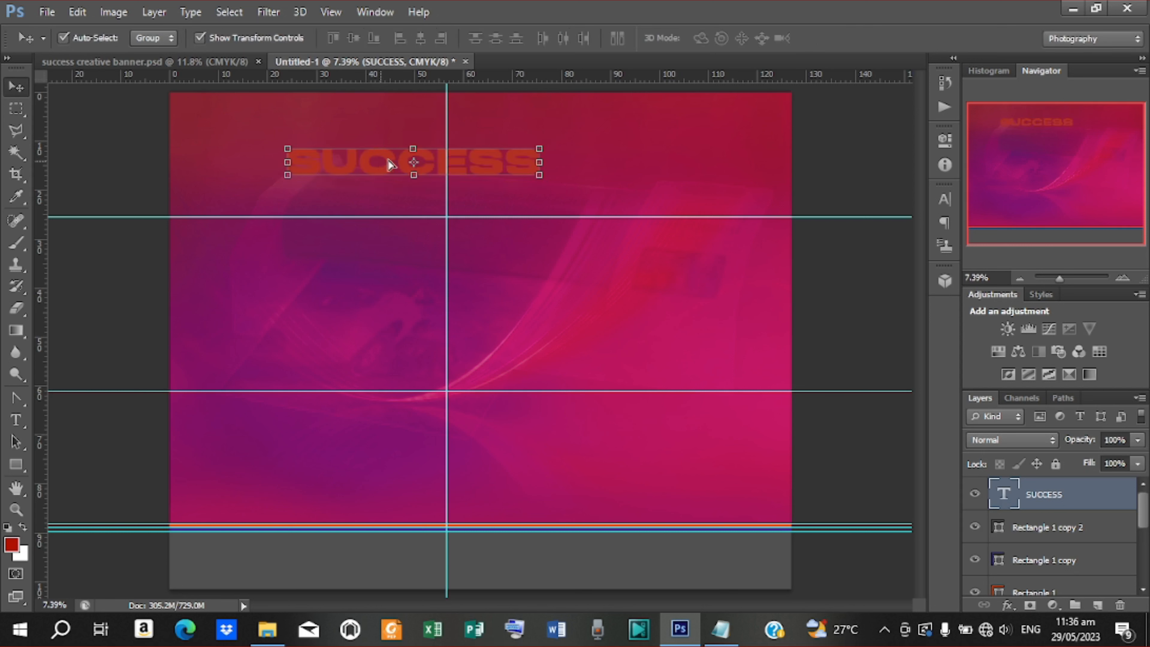
pyautogui.moveTo(389, 165); pyautogui.dragTo(406, 142)
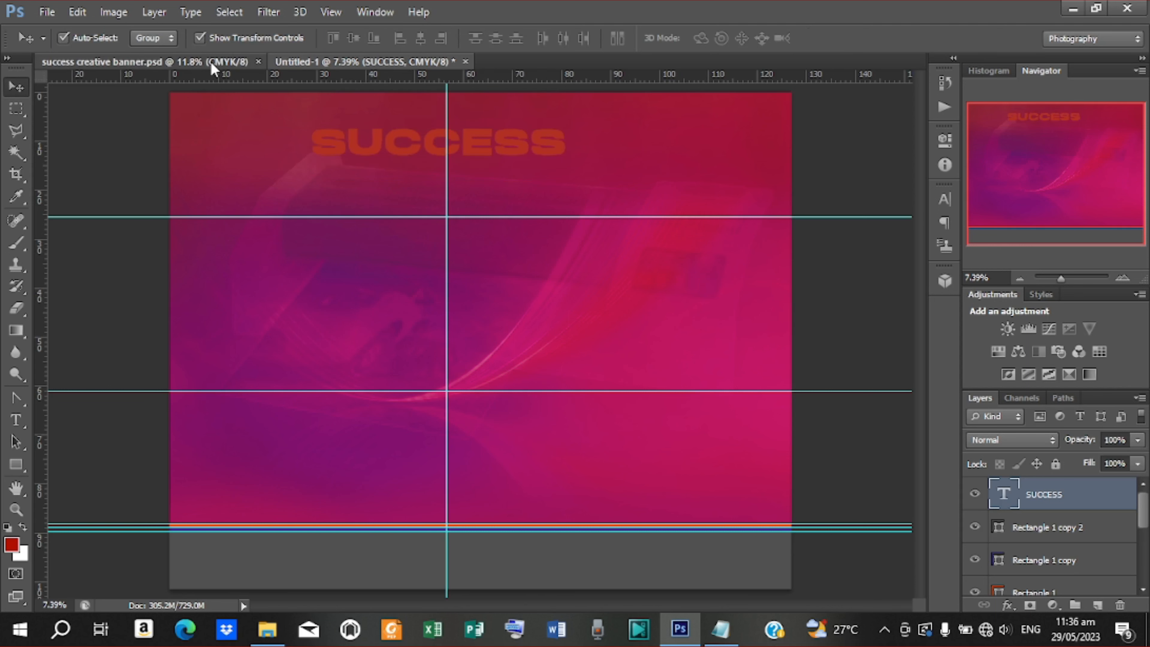
# Check the reference banner, stretch SUCCESS to about 133% height, and shift it left
pyautogui.click(211, 62)
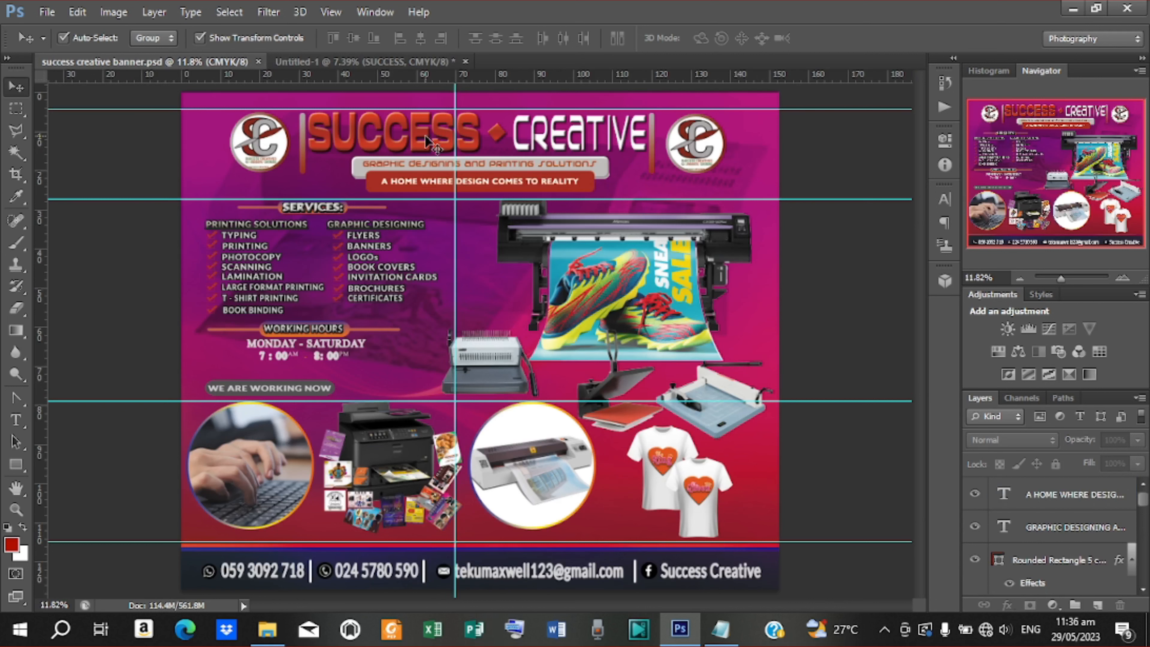
pyautogui.click(425, 136)
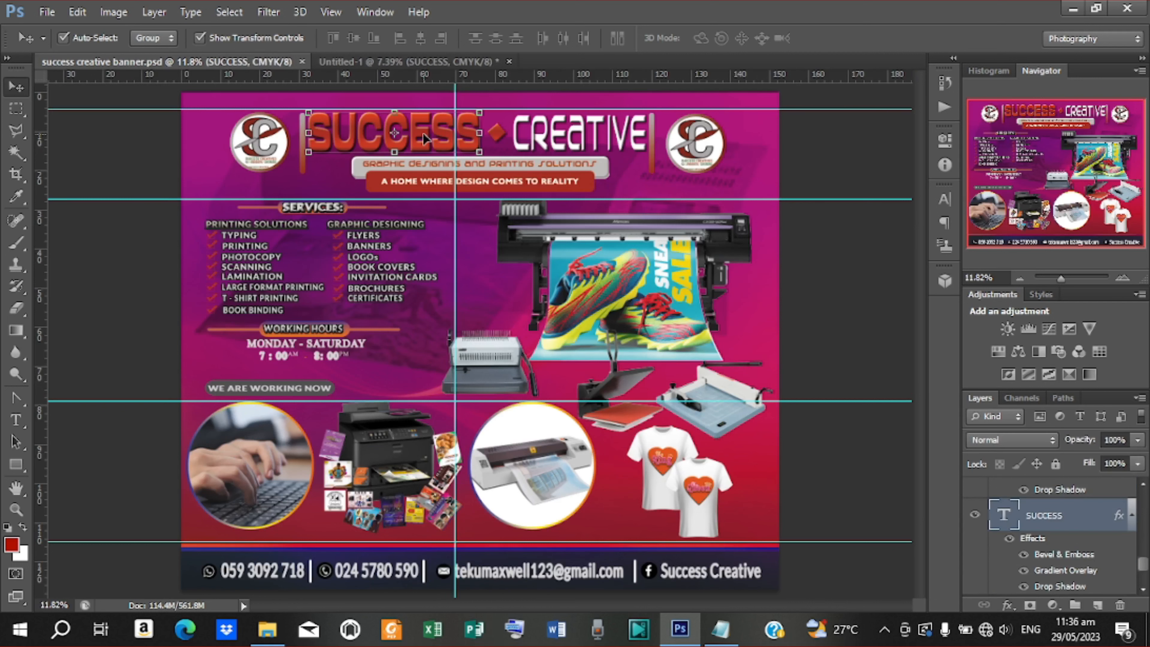
pyautogui.click(371, 62)
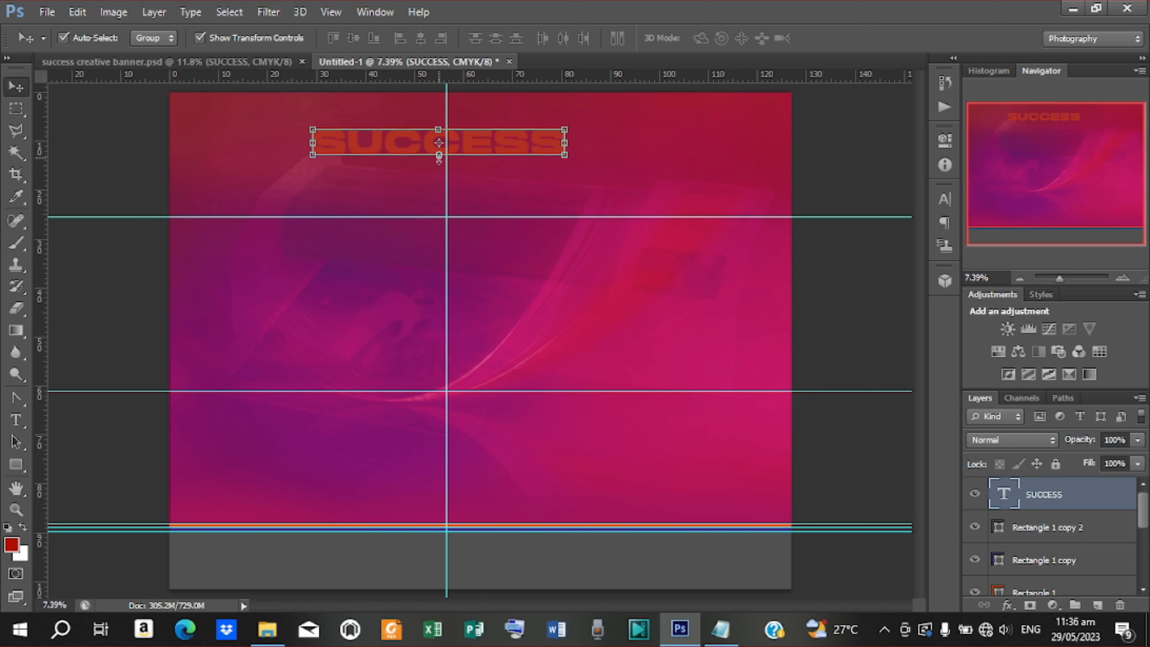
pyautogui.moveTo(438, 155); pyautogui.dragTo(443, 169)
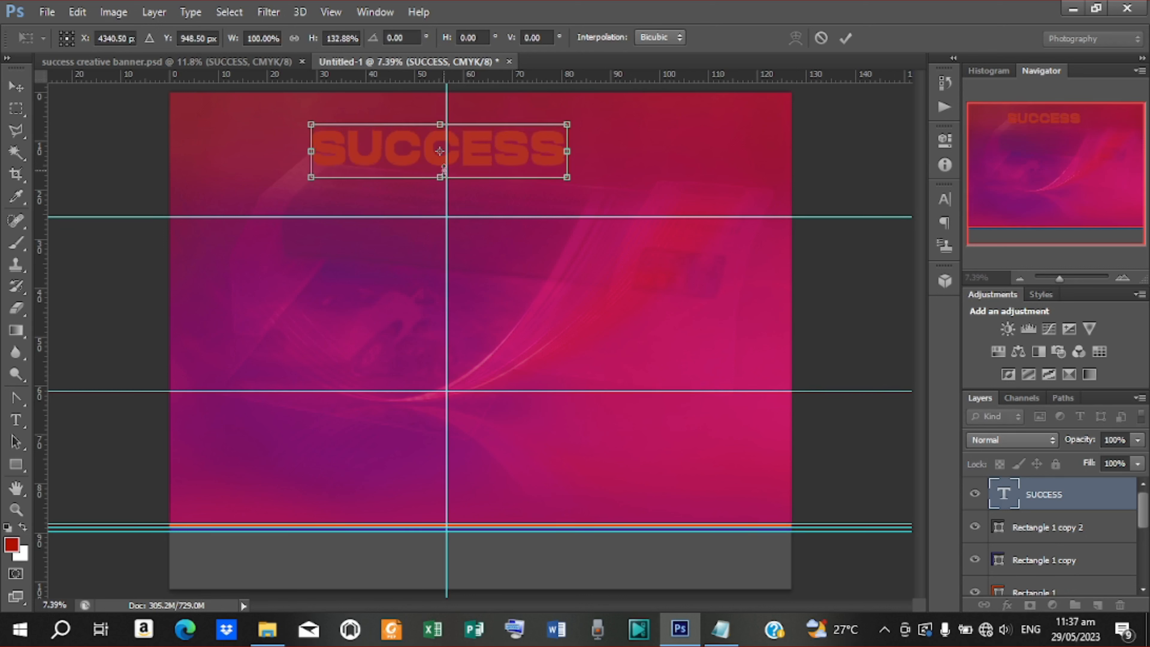
pyautogui.click(845, 37)
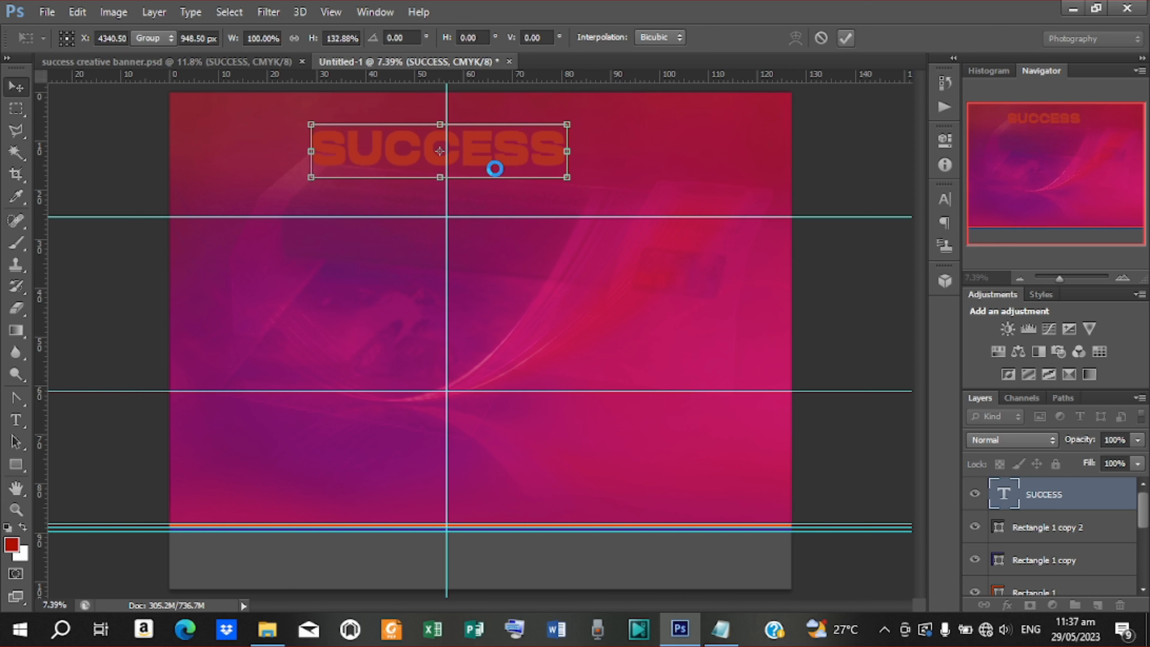
pyautogui.moveTo(499, 147); pyautogui.dragTo(458, 148)
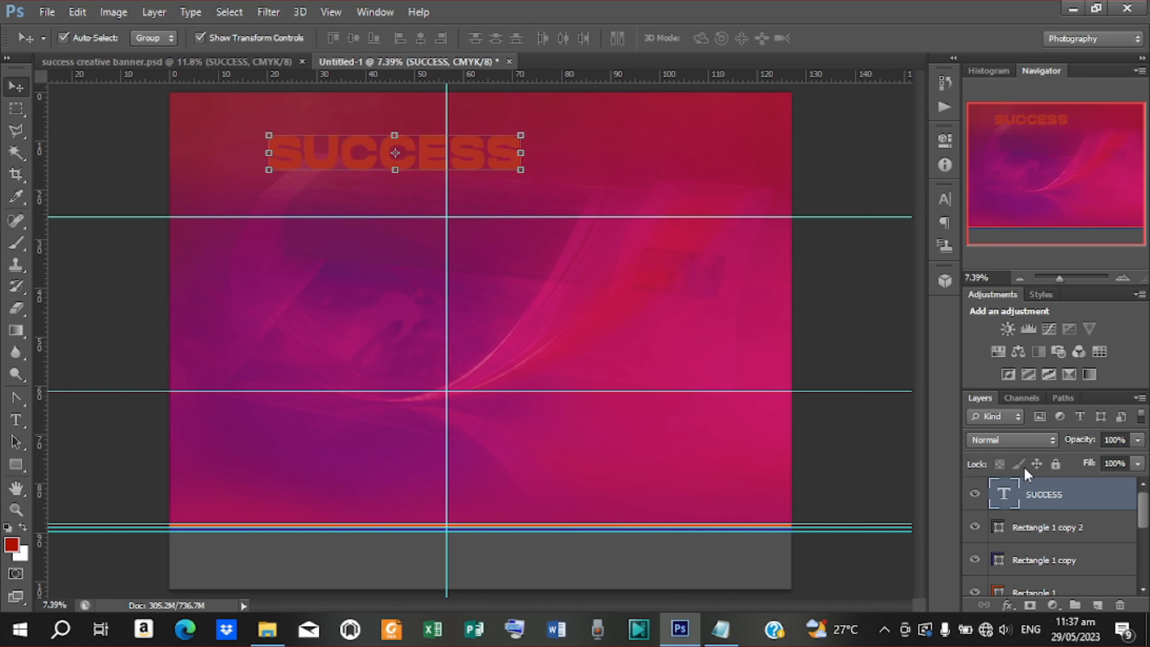
# Enable Gradient Overlay in the SUCCESS layer's Blending Options and edit its gradient
pyautogui.rightClick(1043, 496)
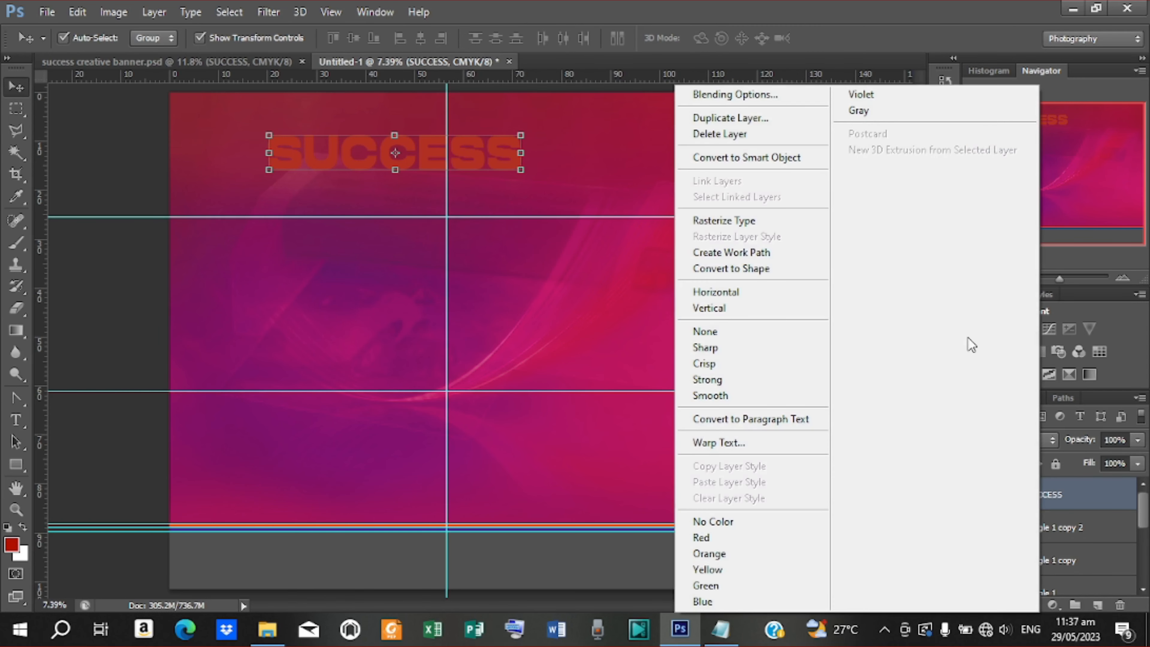
pyautogui.click(786, 97)
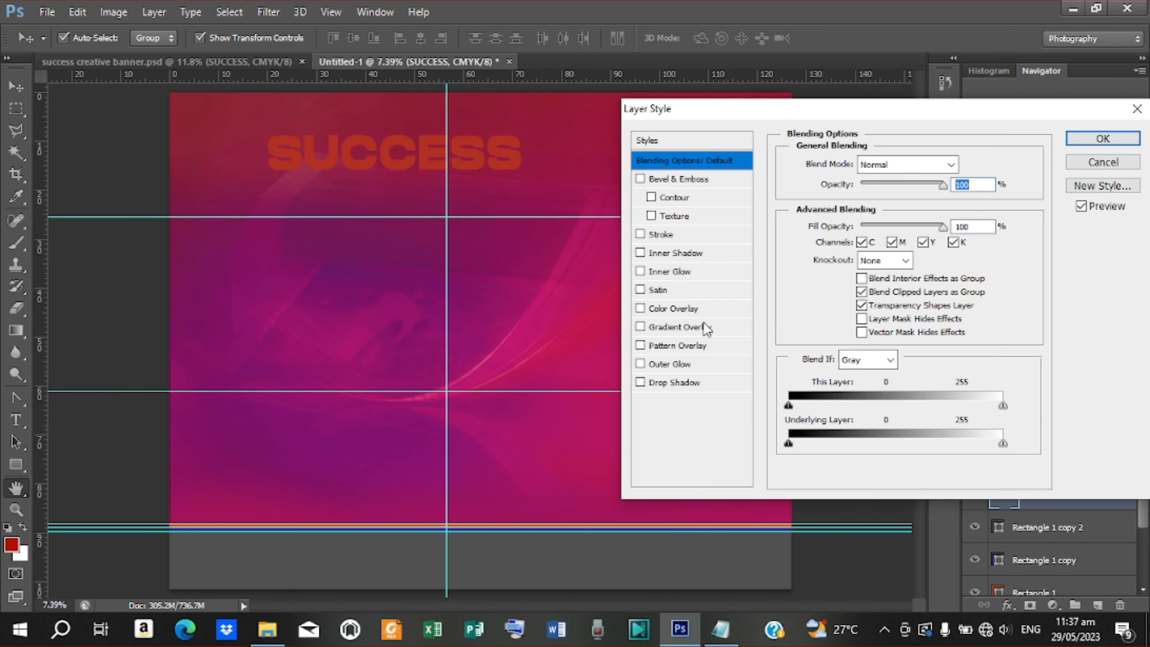
pyautogui.click(702, 330)
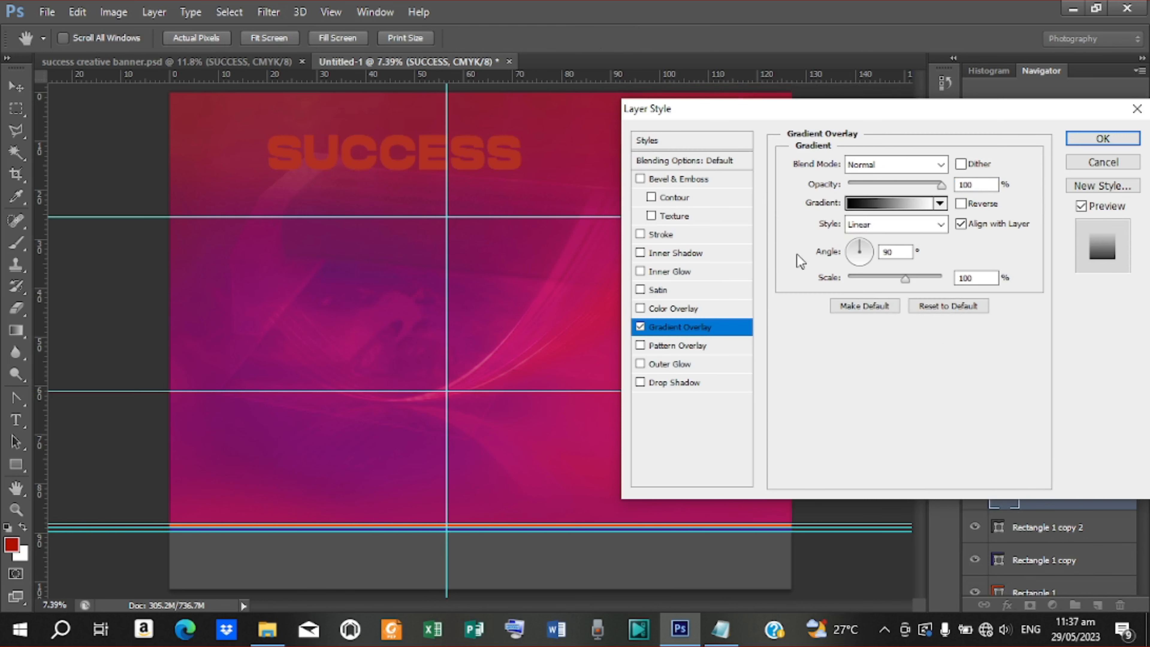
pyautogui.click(878, 208)
pyautogui.scroll(-2, 877, 256)
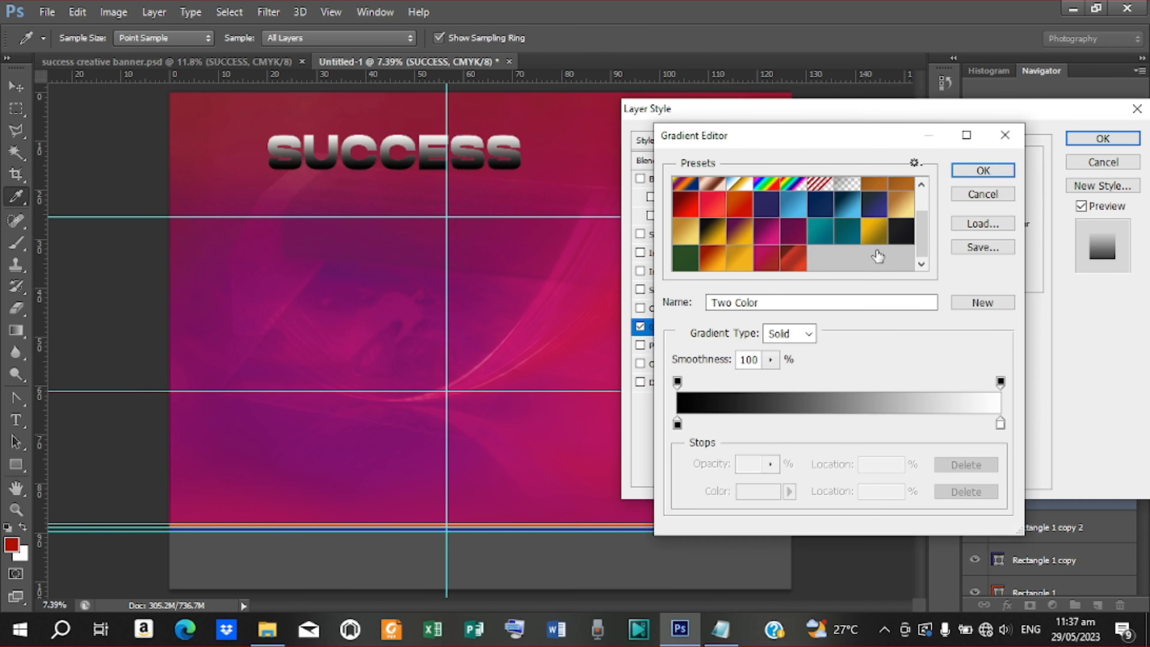
# Choose the pinkish-red two-stop preset for the SUCCESS gradient
pyautogui.click(791, 259)
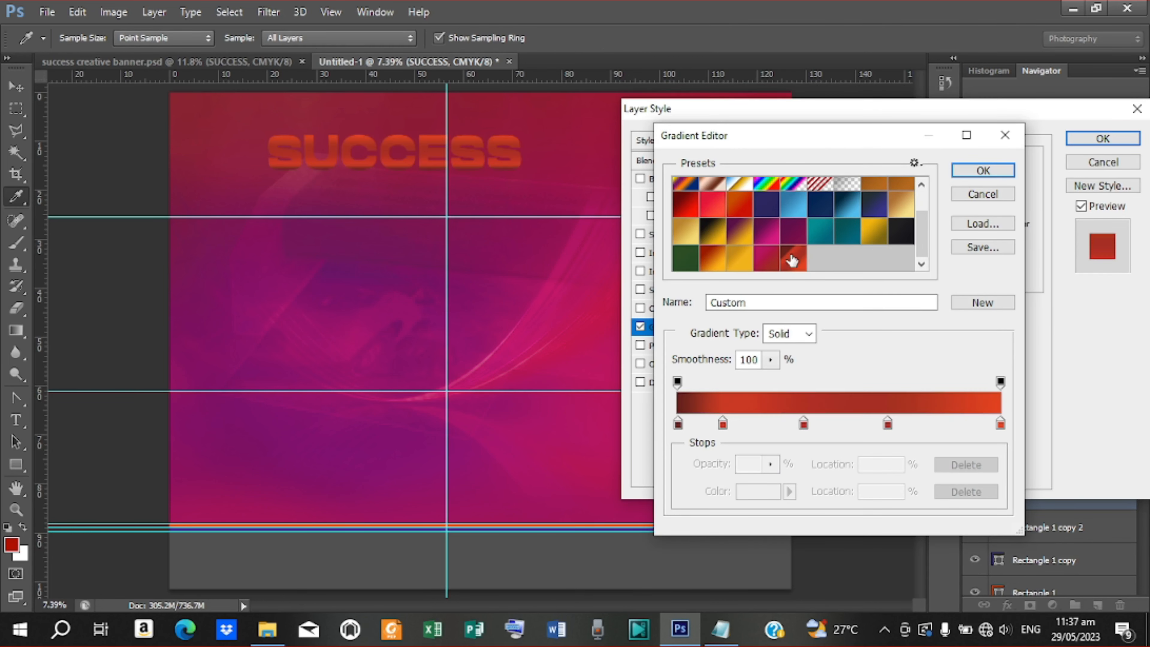
pyautogui.doubleClick(678, 424)
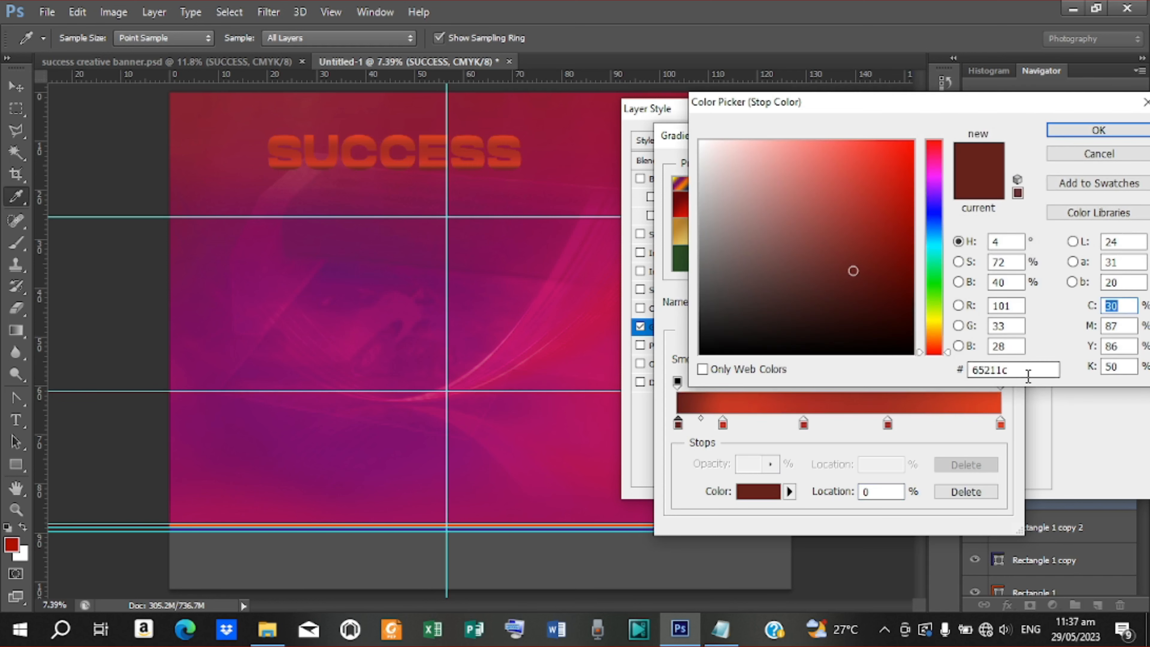
pyautogui.click(720, 629)
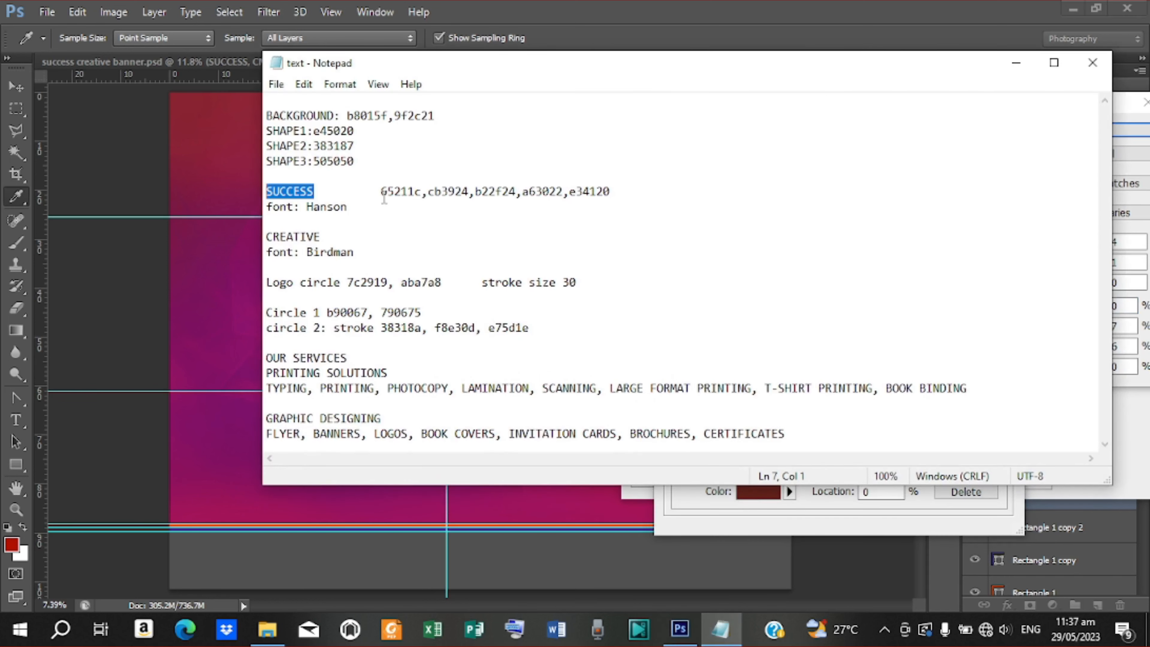
pyautogui.moveTo(380, 195); pyautogui.dragTo(622, 195)
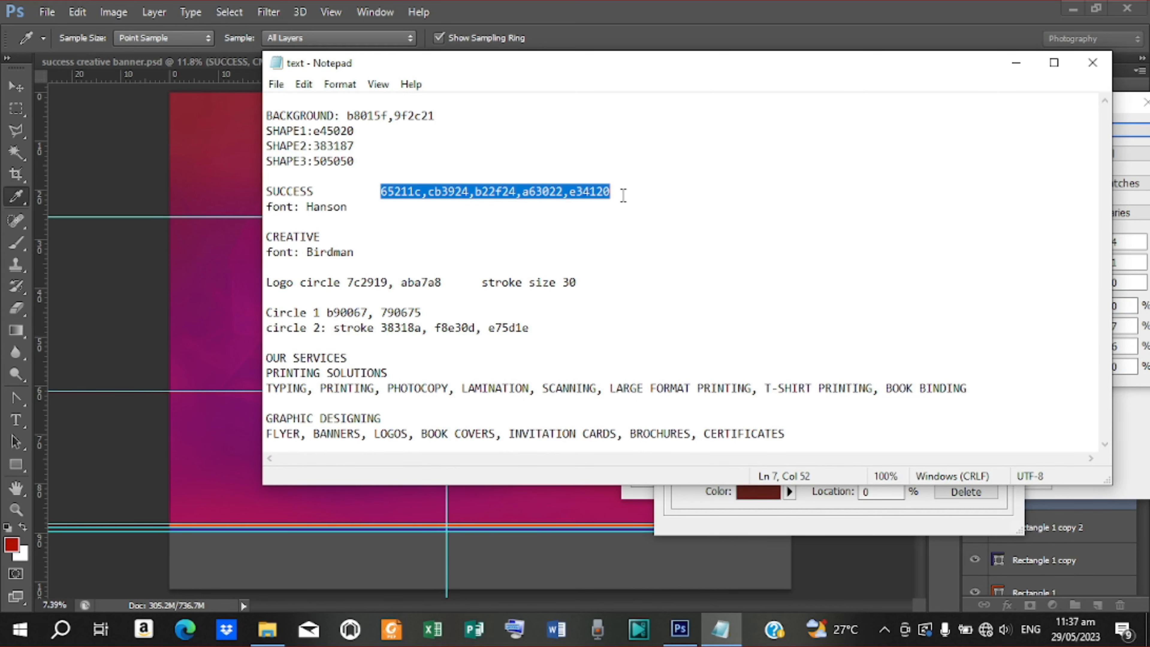
pyautogui.click(377, 195)
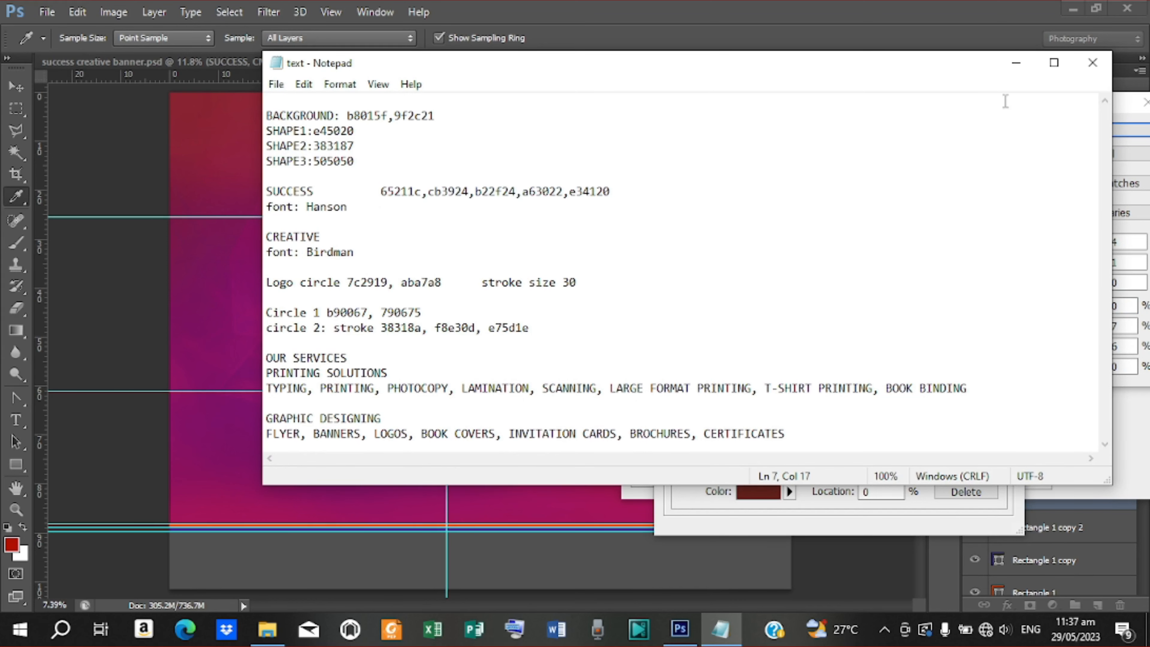
pyautogui.click(1017, 63)
pyautogui.click(1103, 156)
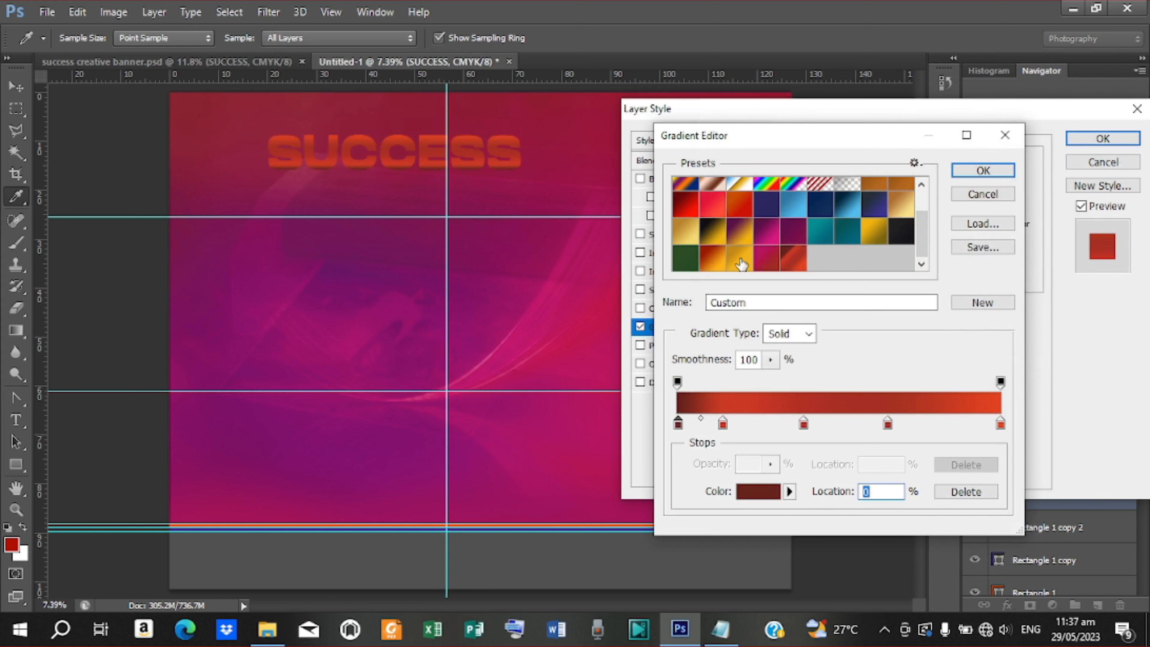
pyautogui.click(766, 263)
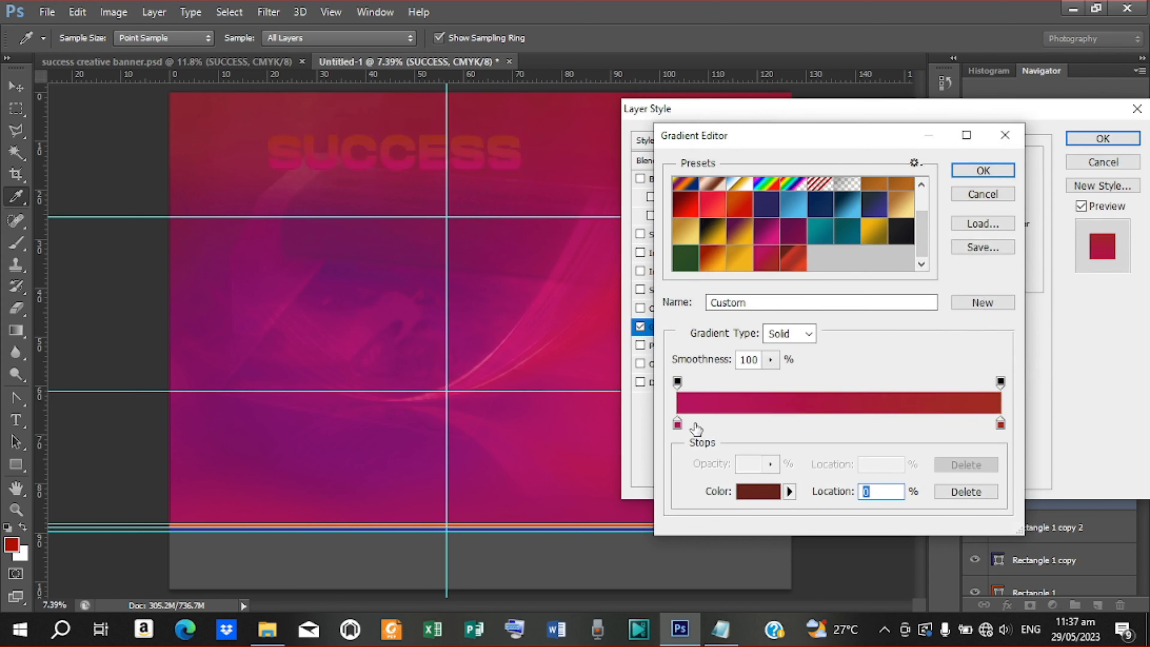
# Set the gradient's left stop colour to dark red 65211c
pyautogui.doubleClick(677, 422)
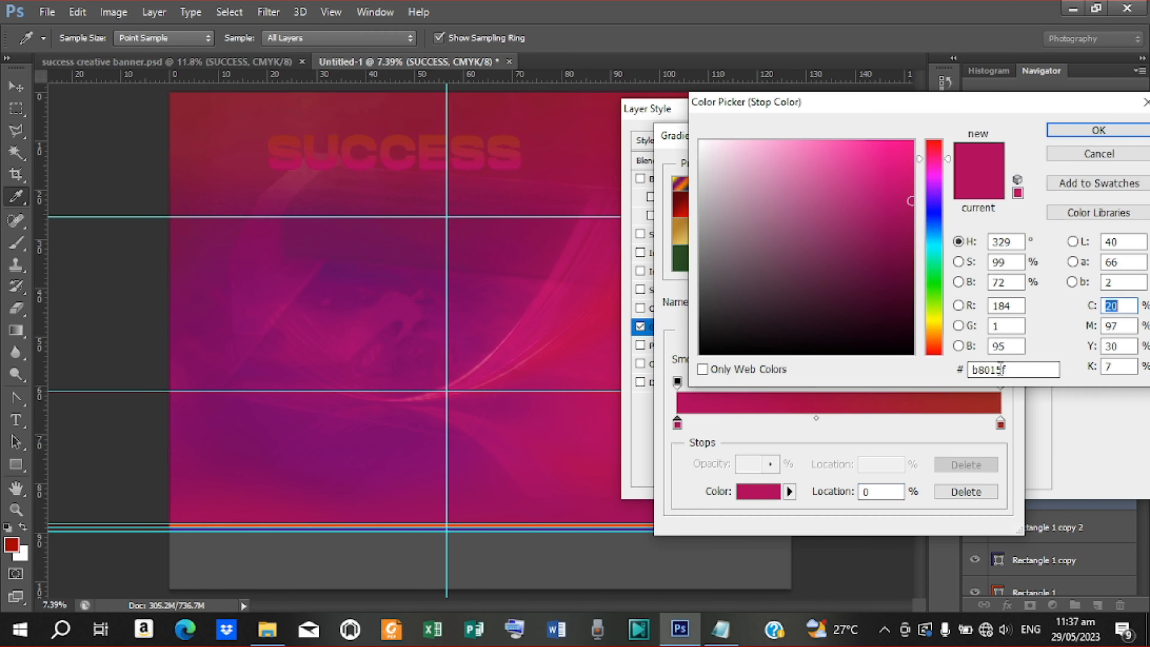
pyautogui.click(1014, 369)
pyautogui.click(721, 629)
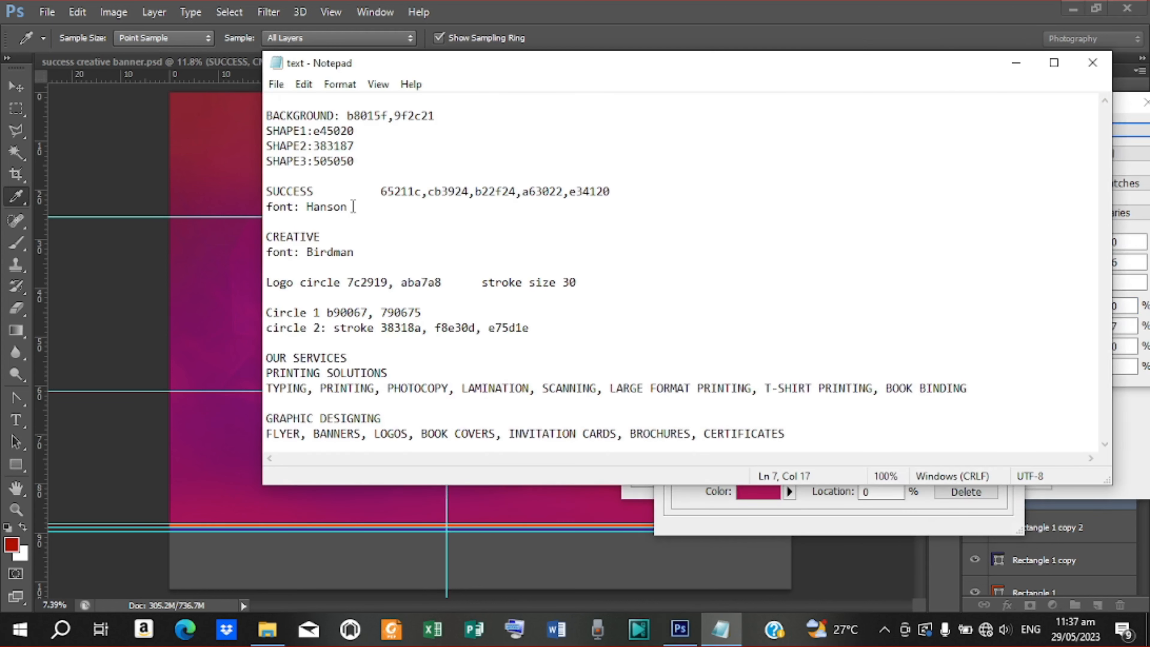
pyautogui.moveTo(383, 190); pyautogui.dragTo(424, 192)
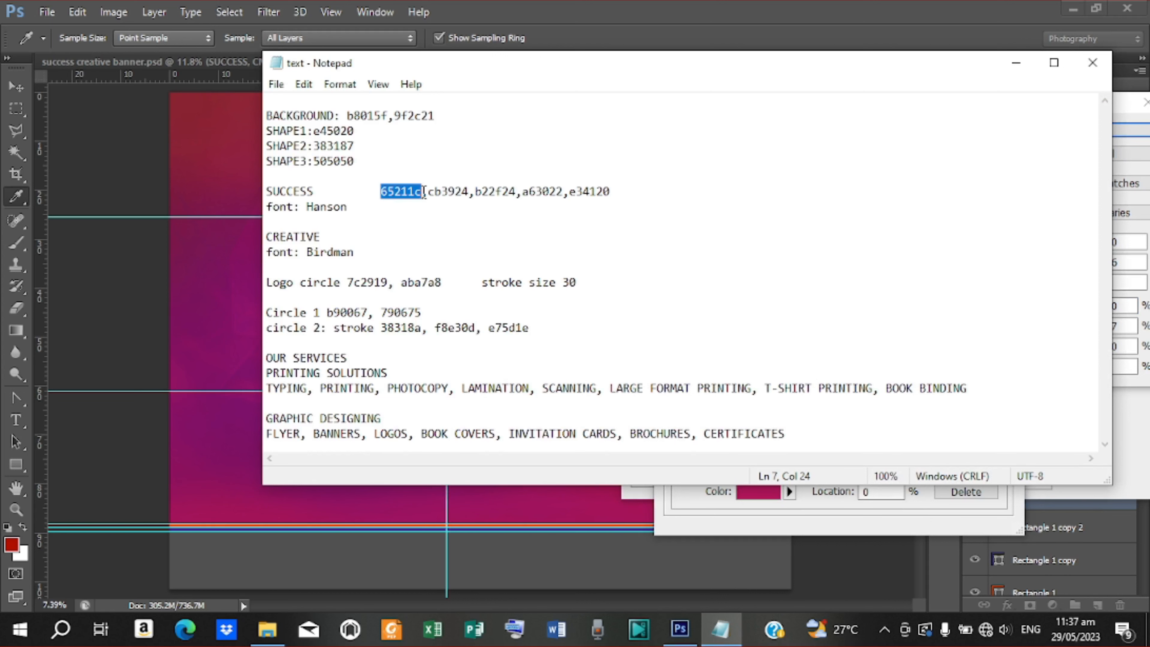
pyautogui.rightClick(402, 192)
pyautogui.click(435, 246)
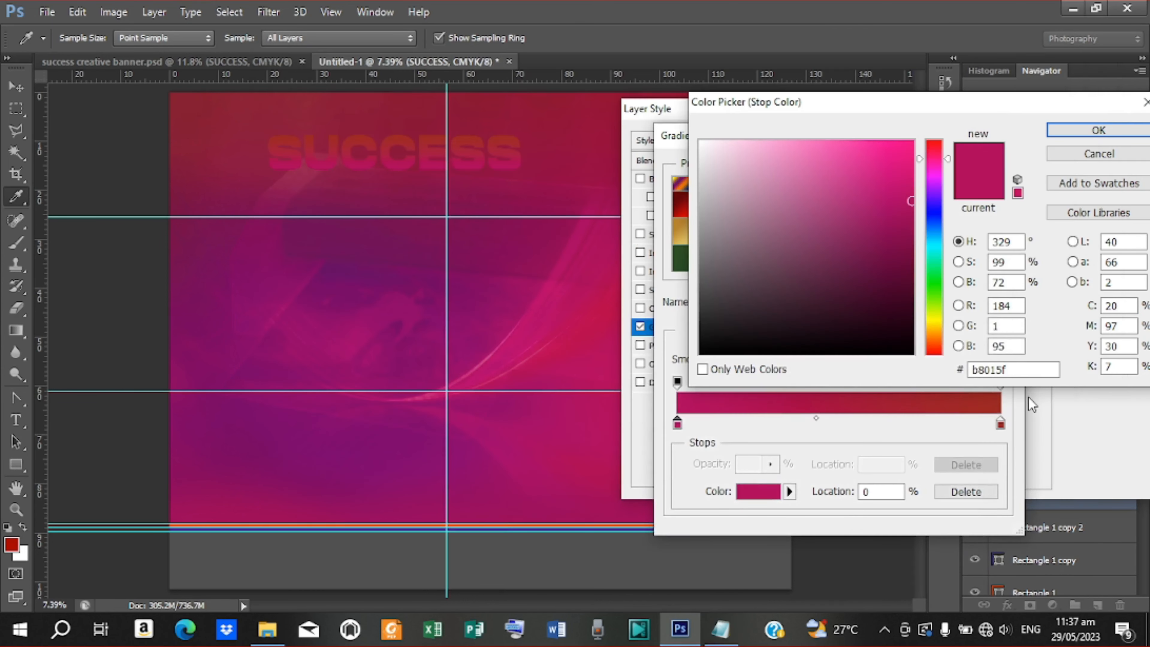
pyautogui.doubleClick(963, 370)
pyautogui.rightClick(988, 372)
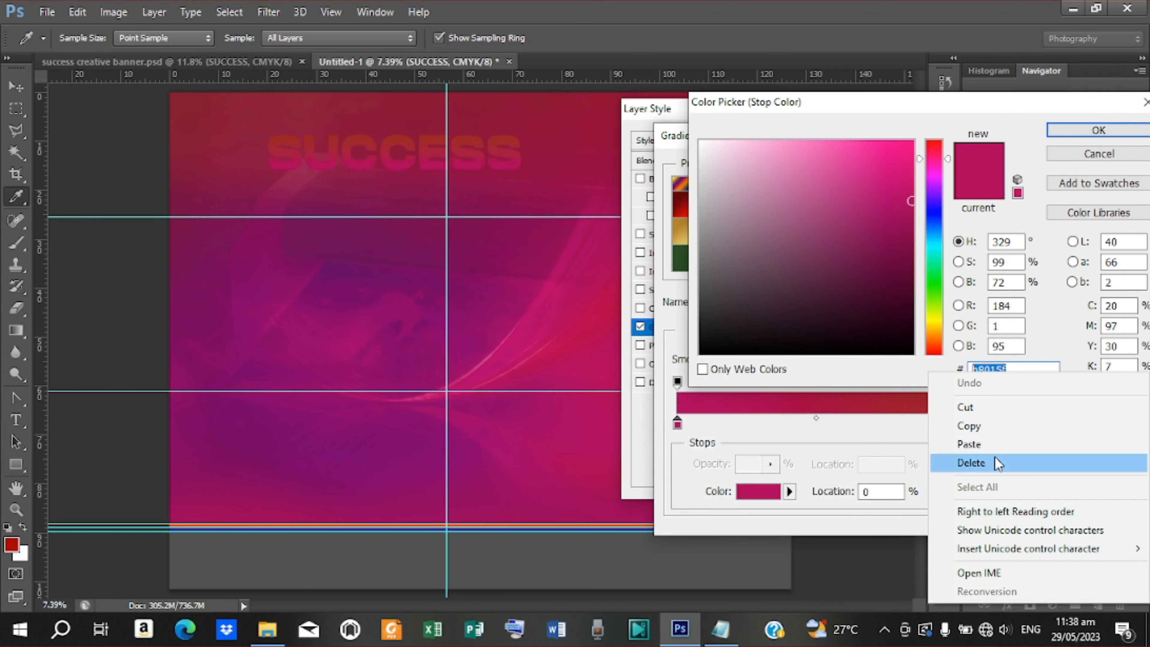
pyautogui.click(995, 444)
pyautogui.click(1083, 138)
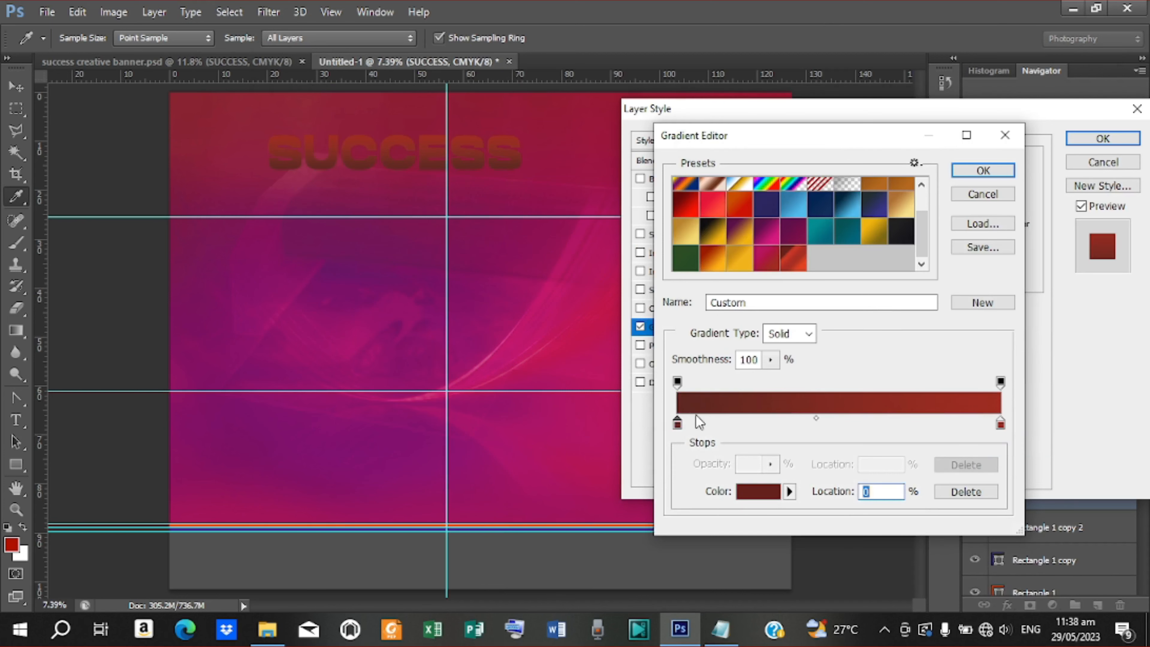
# Add a new colour stop near the start of the SUCCESS gradient and copy cb3924
pyautogui.doubleClick(722, 424)
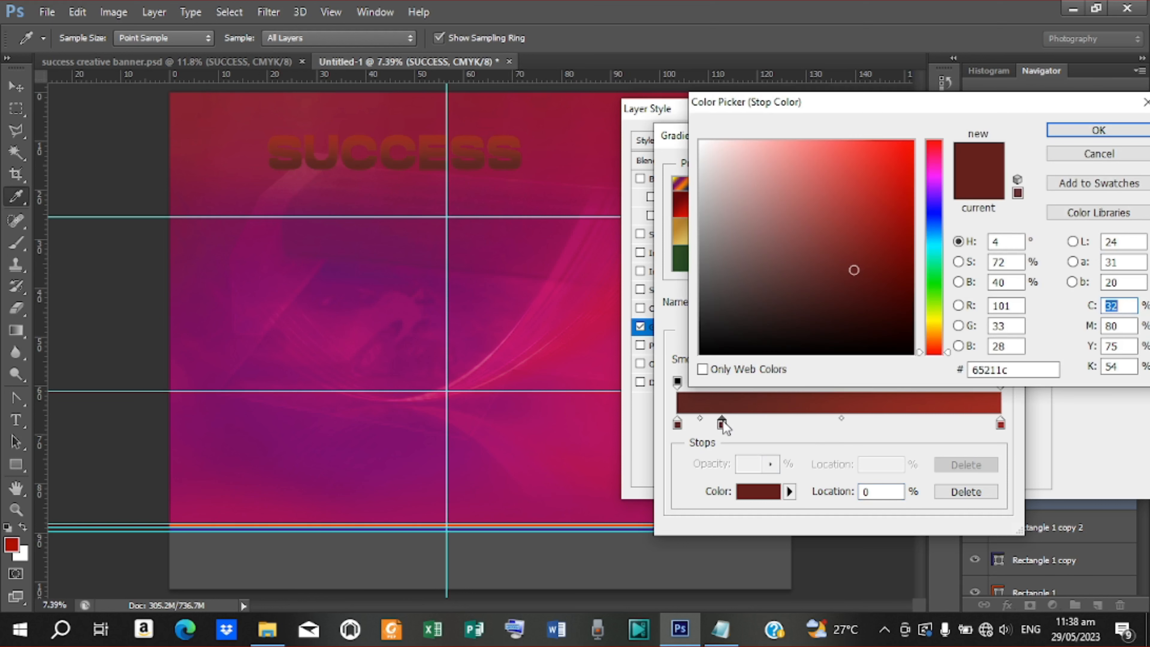
pyautogui.click(972, 369)
pyautogui.moveTo(1013, 371); pyautogui.dragTo(969, 370)
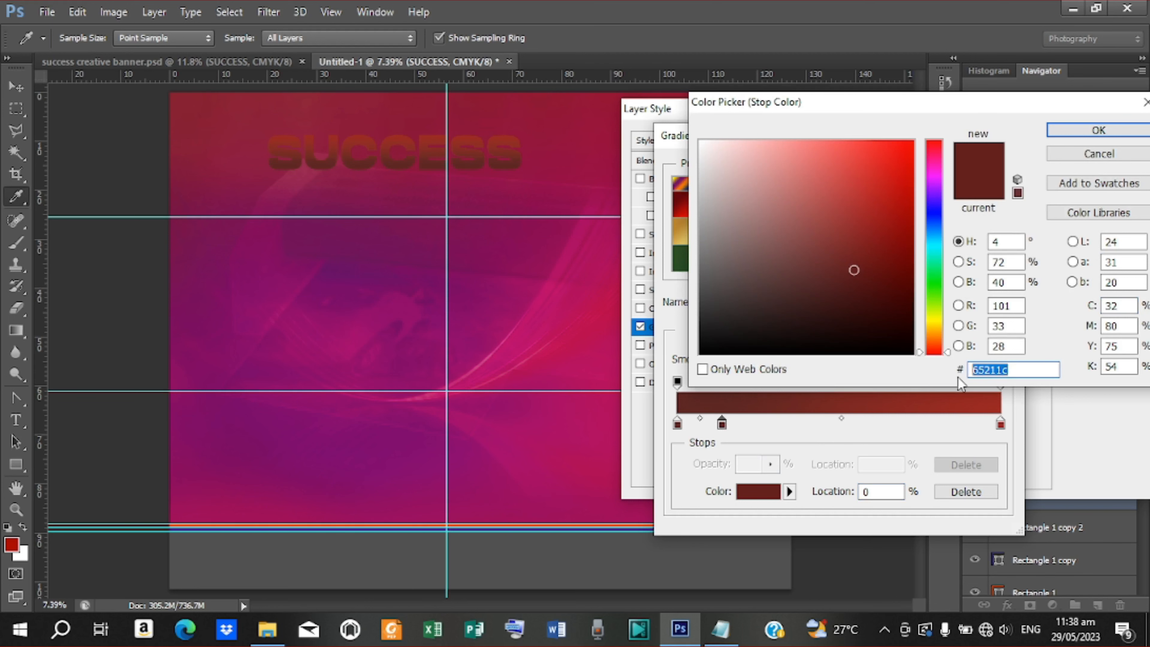
pyautogui.click(720, 629)
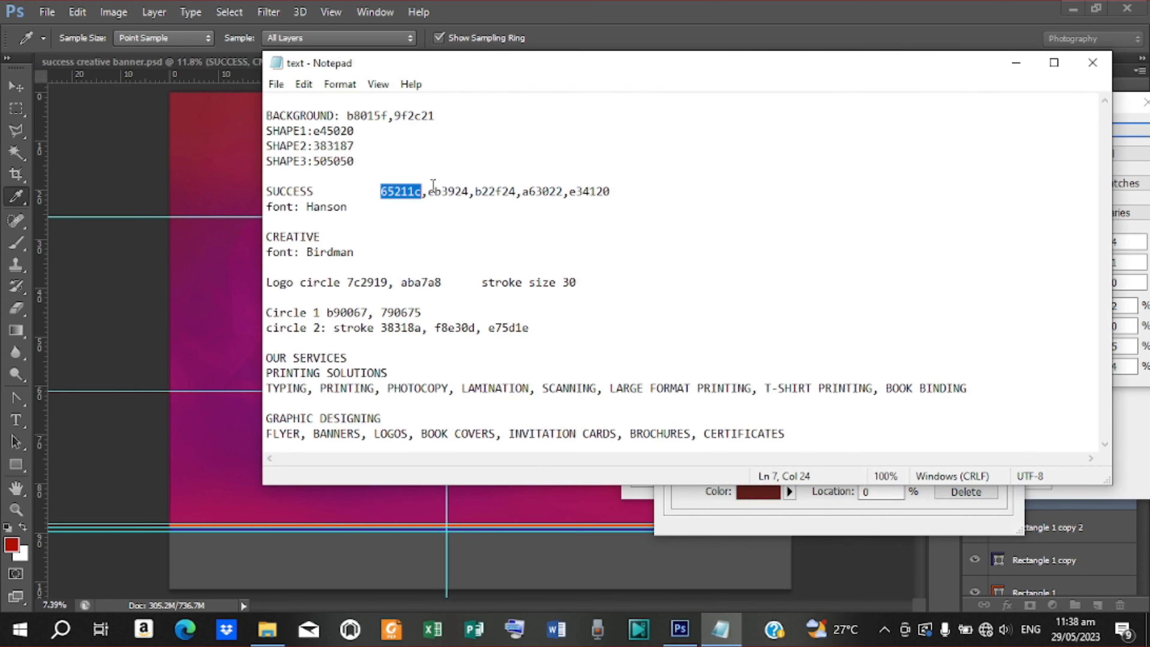
pyautogui.moveTo(428, 190); pyautogui.dragTo(469, 195)
pyautogui.rightClick(458, 193)
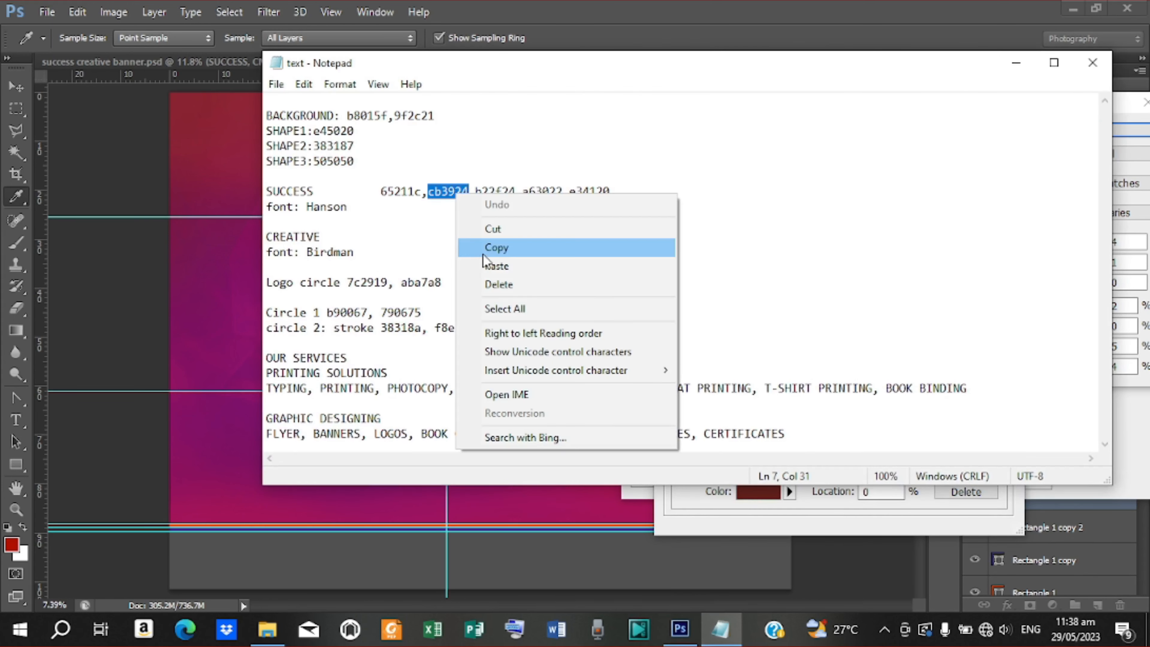
pyautogui.click(483, 249)
# Set the new stop to bright red cb3924, then add another stop at 34%
pyautogui.click(1016, 63)
pyautogui.moveTo(1013, 372); pyautogui.dragTo(918, 362)
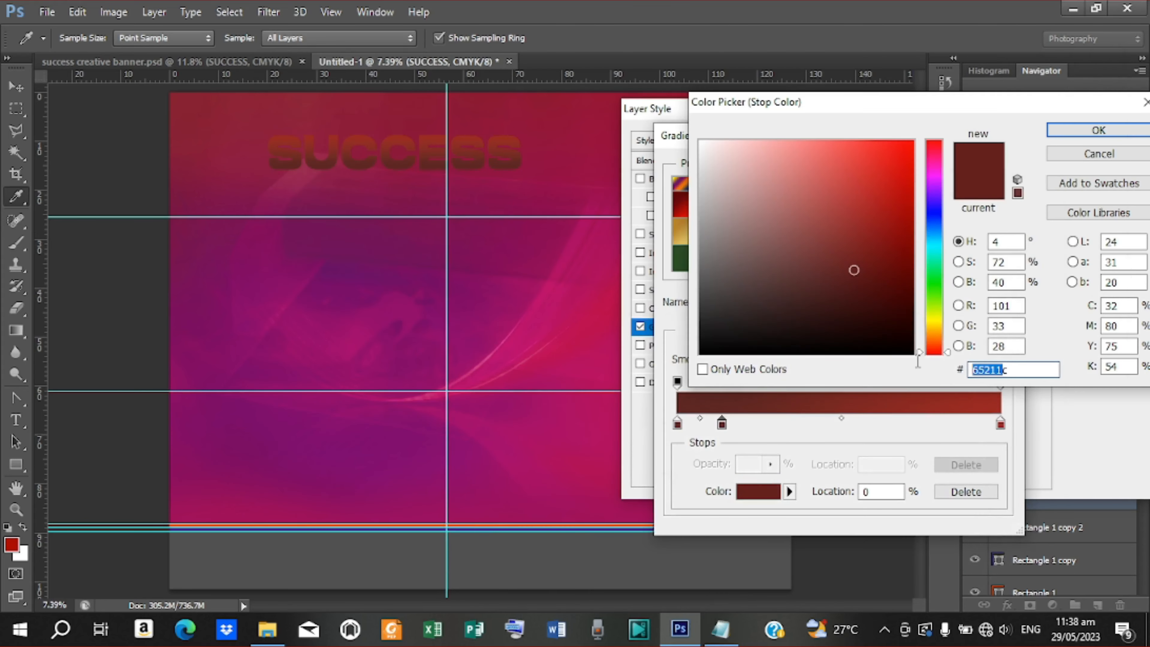
pyautogui.moveTo(1007, 371); pyautogui.dragTo(963, 371)
pyautogui.rightClick(992, 370)
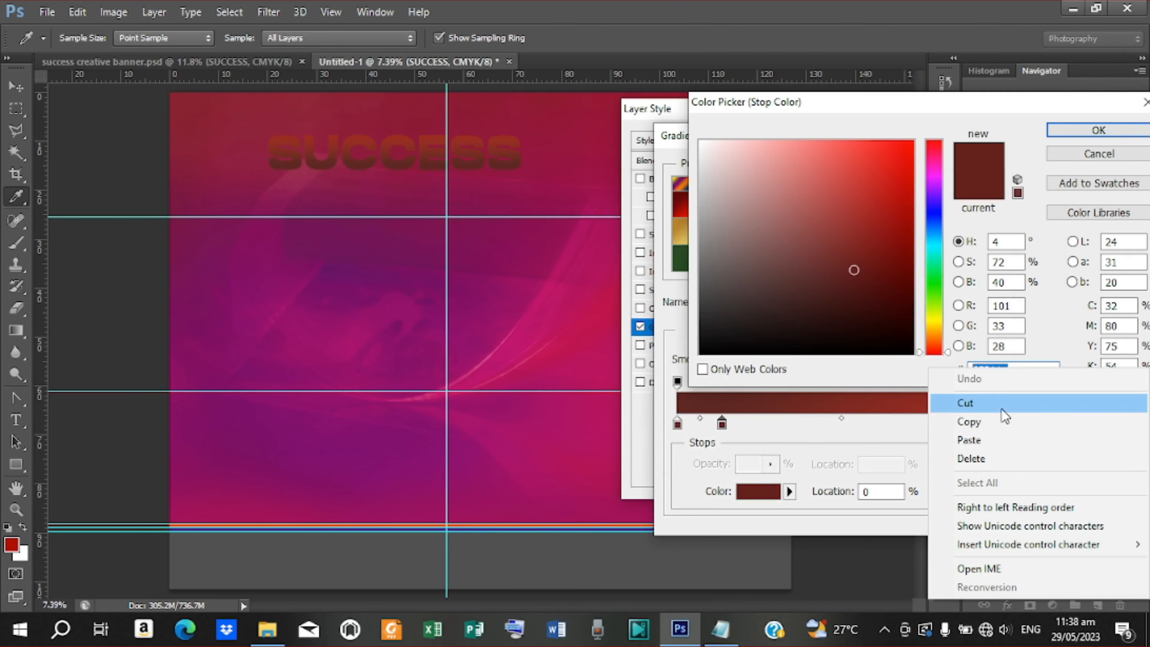
pyautogui.click(990, 440)
pyautogui.click(1097, 130)
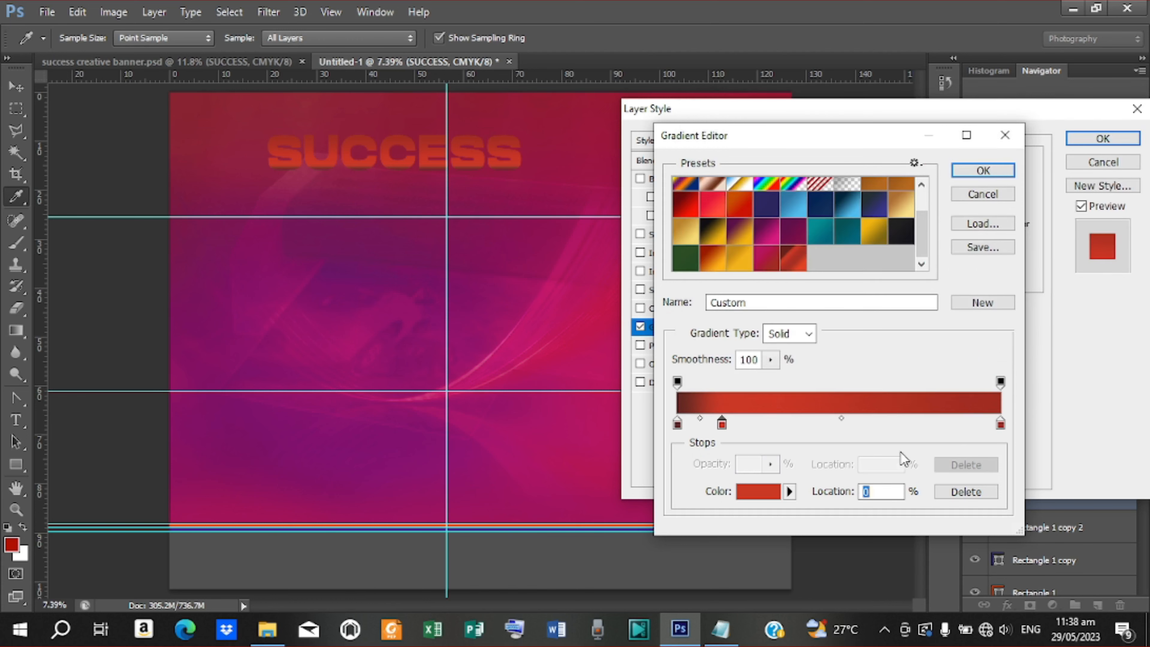
pyautogui.click(789, 424)
pyautogui.doubleClick(787, 424)
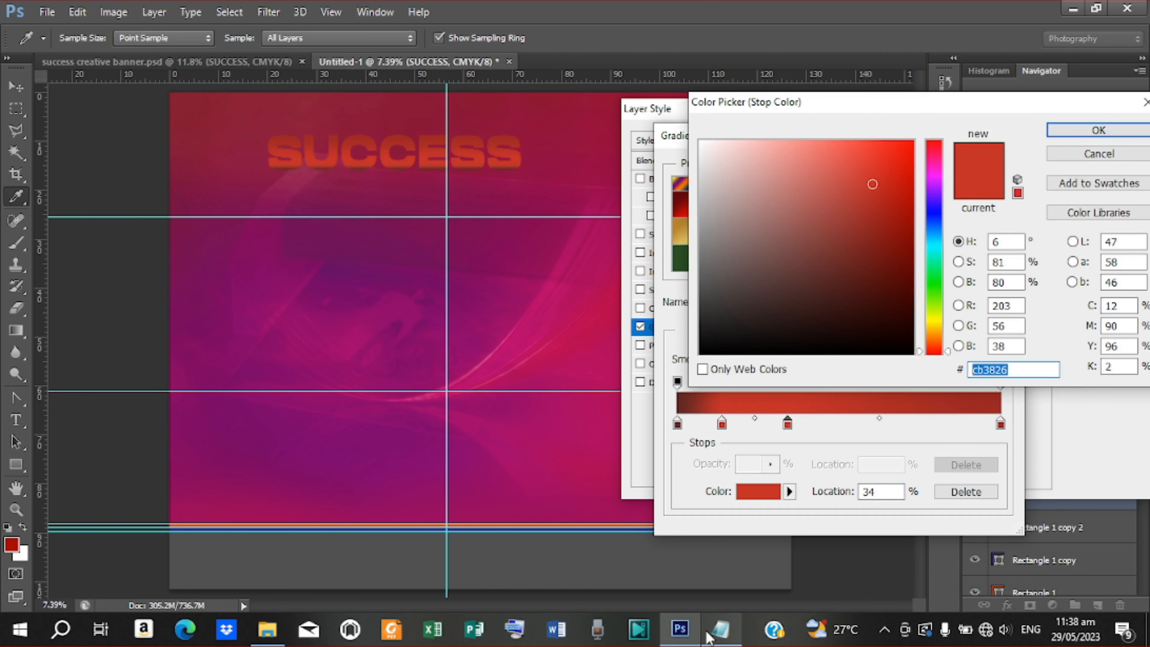
# Set the selected gradient stop's colour to b22f24, copied from the colour notes
pyautogui.click(721, 629)
pyautogui.moveTo(475, 199); pyautogui.dragTo(525, 197)
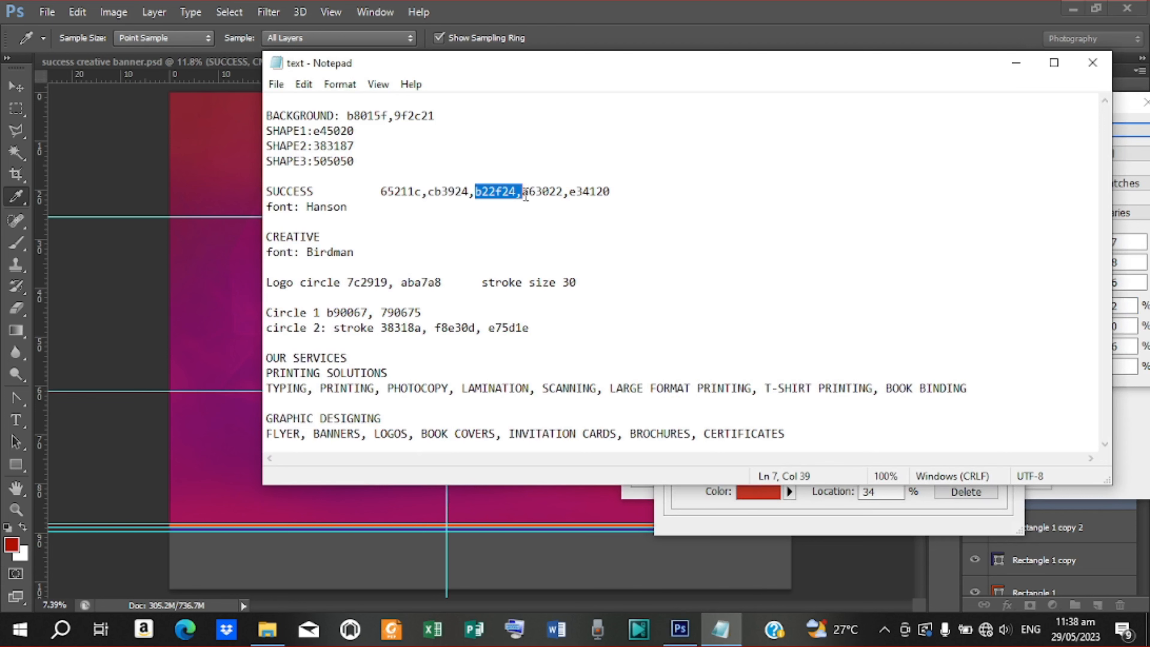
pyautogui.rightClick(486, 194)
pyautogui.click(760, 168)
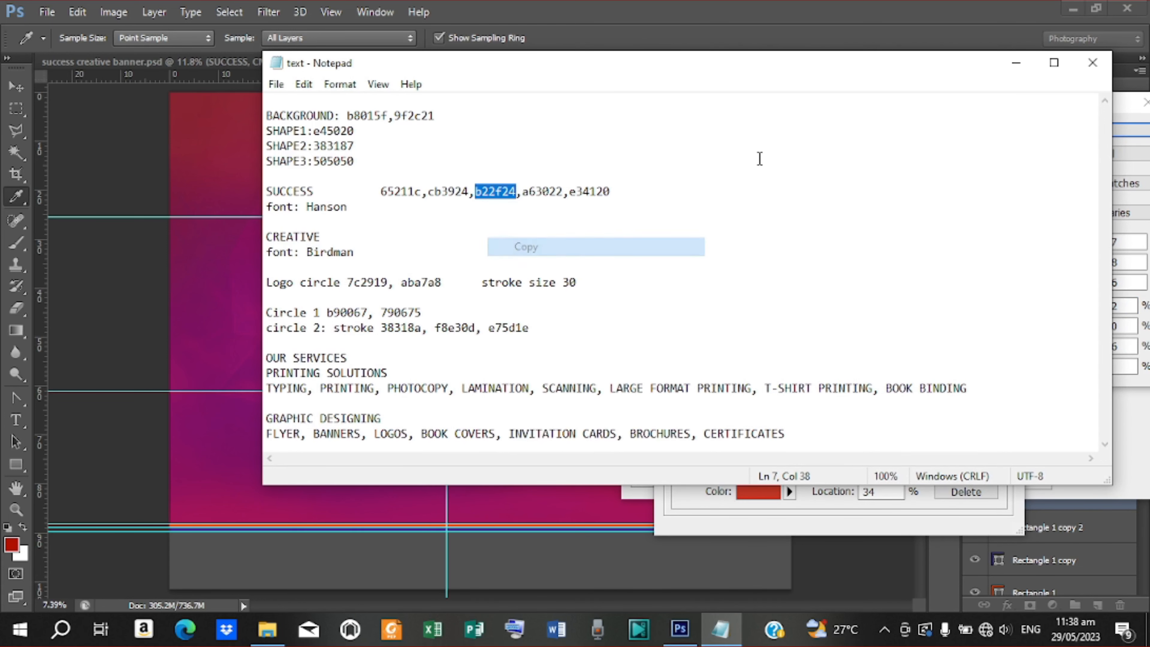
pyautogui.click(1016, 62)
pyautogui.doubleClick(1000, 370)
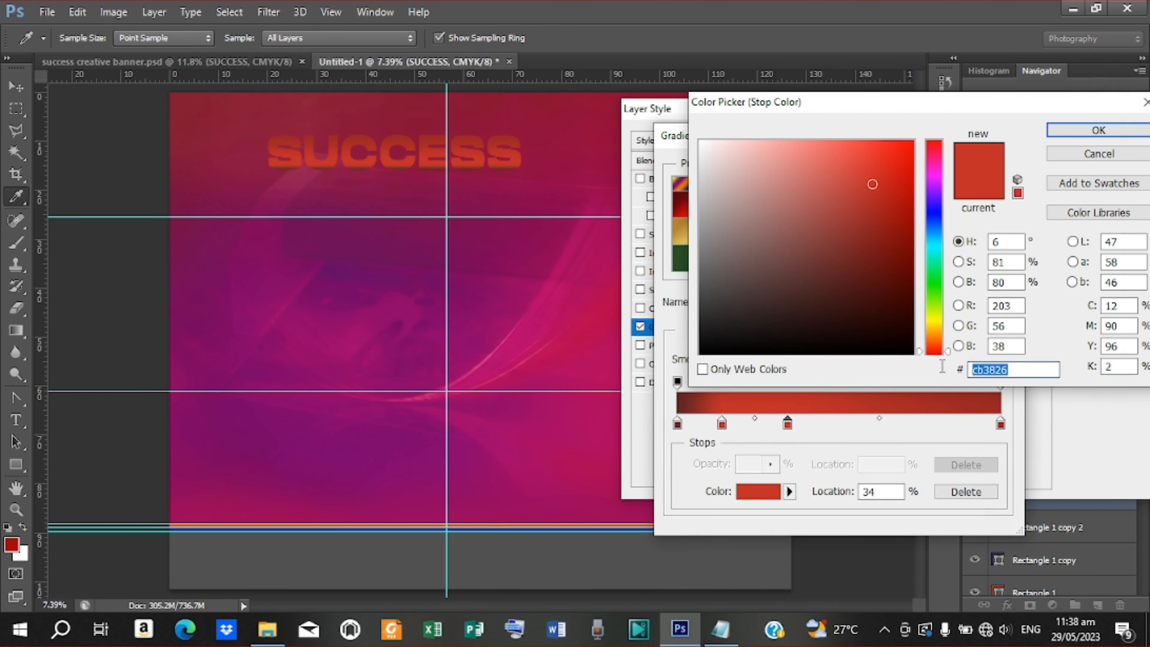
pyautogui.rightClick(999, 369)
pyautogui.click(974, 440)
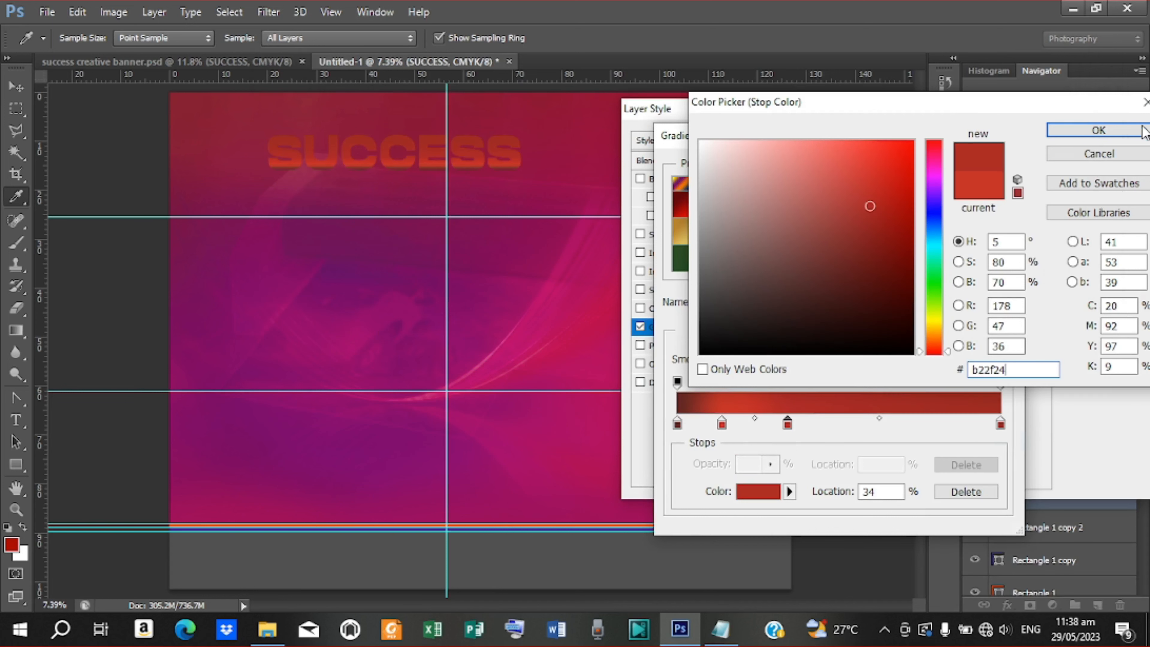
pyautogui.click(1098, 130)
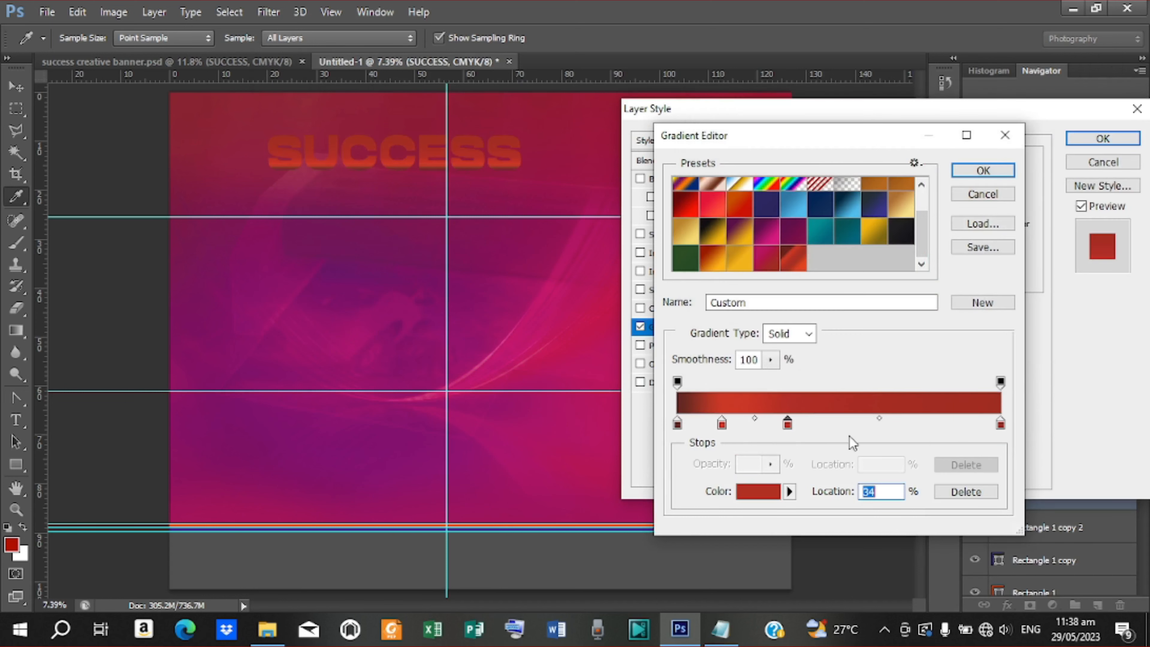
# Set the next gradient stop's colour to a63022 from the notes
pyautogui.doubleClick(855, 421)
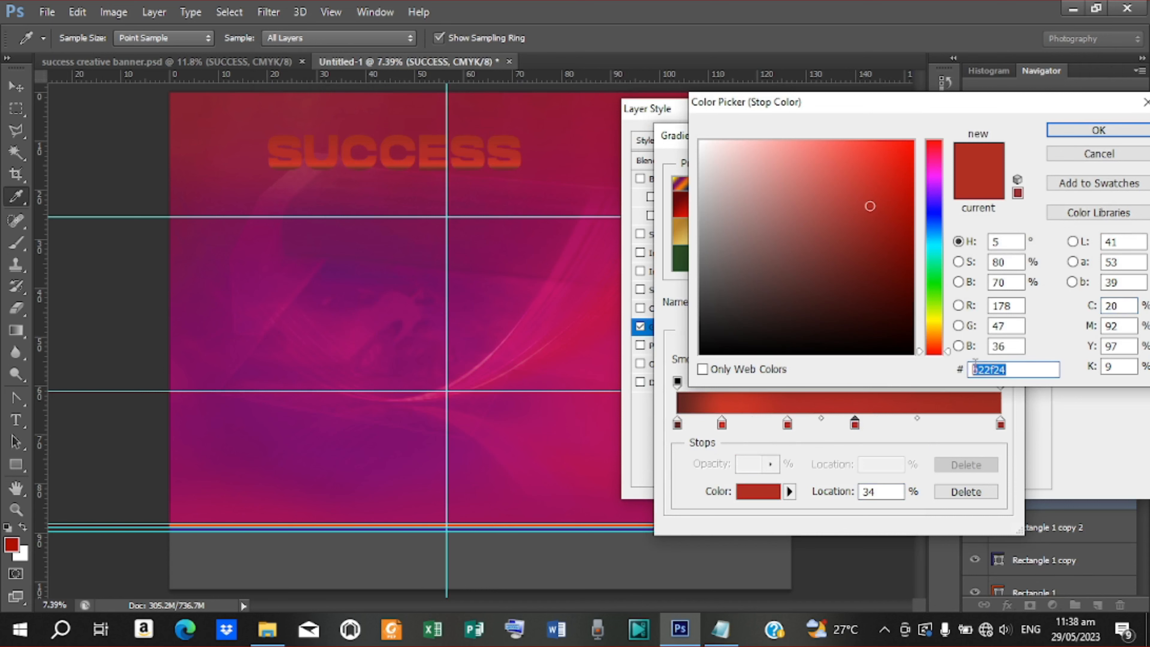
pyautogui.click(720, 628)
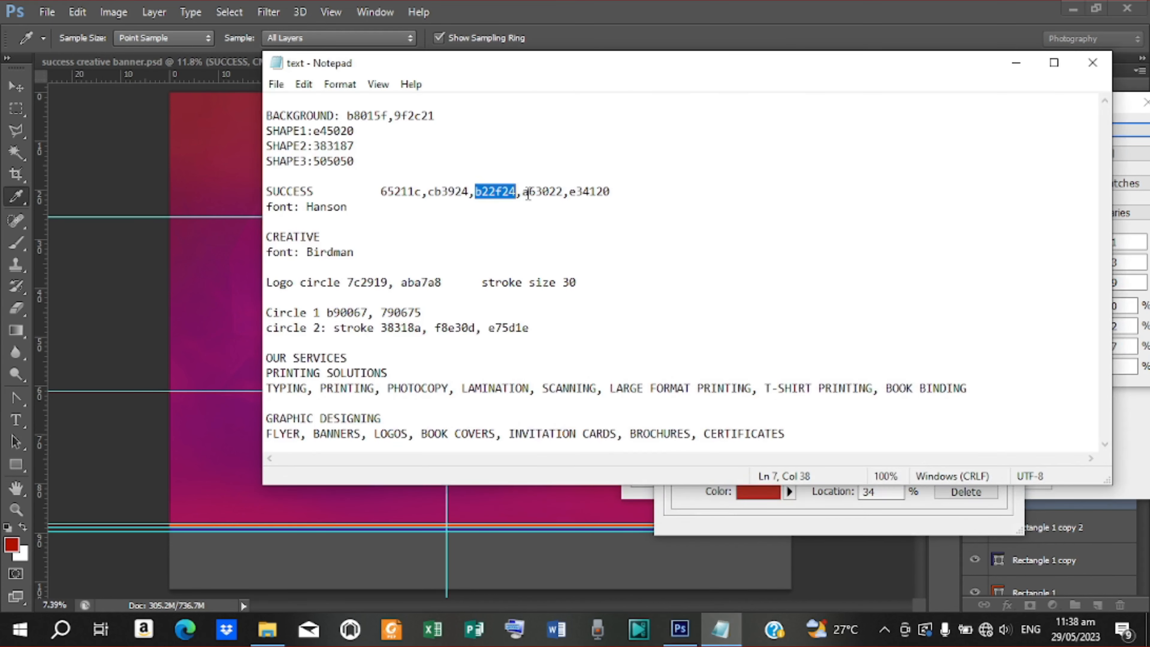
pyautogui.moveTo(522, 193); pyautogui.dragTo(564, 188)
pyautogui.rightClick(548, 186)
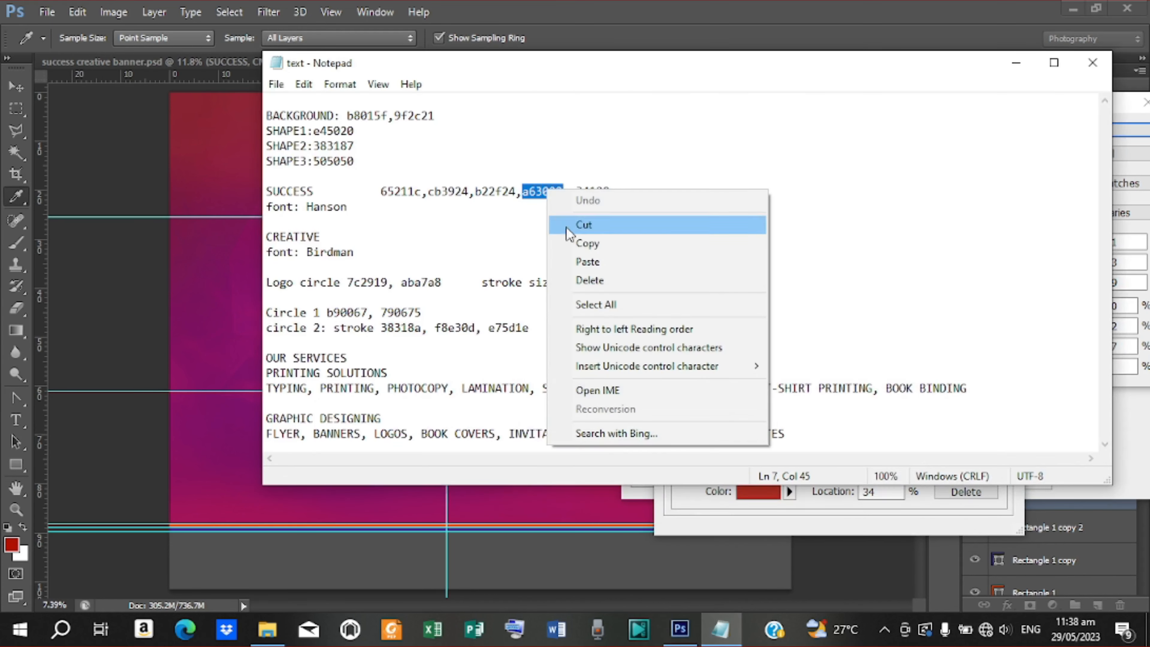
pyautogui.click(572, 243)
pyautogui.click(1016, 63)
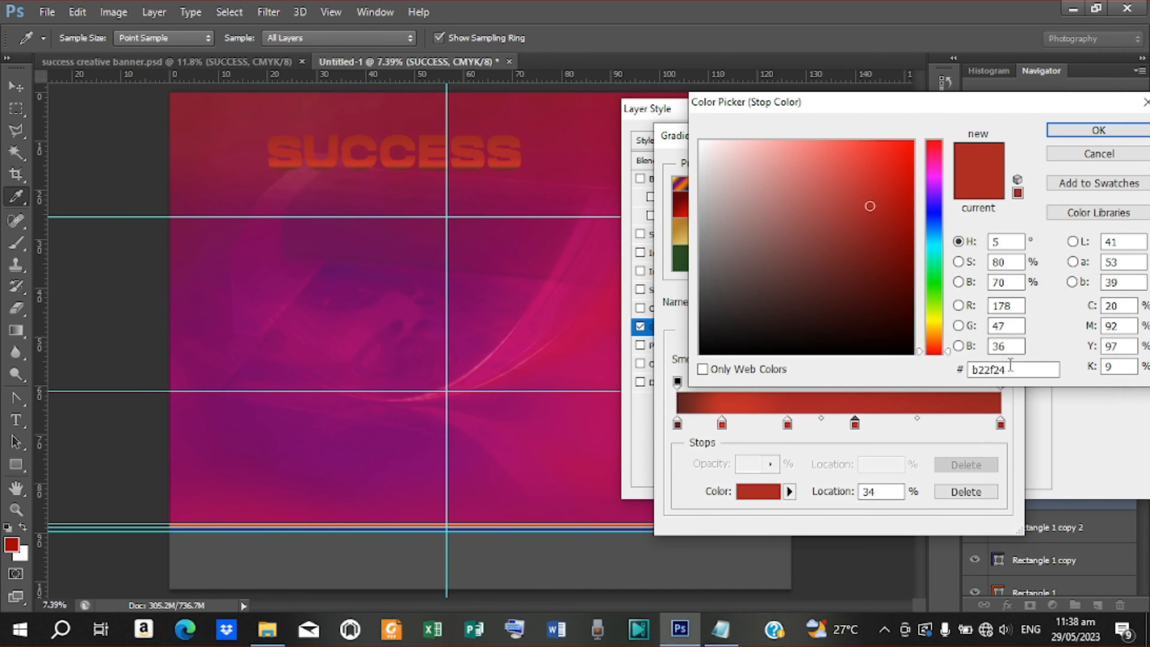
pyautogui.moveTo(1011, 369); pyautogui.dragTo(954, 362)
pyautogui.rightClick(993, 365)
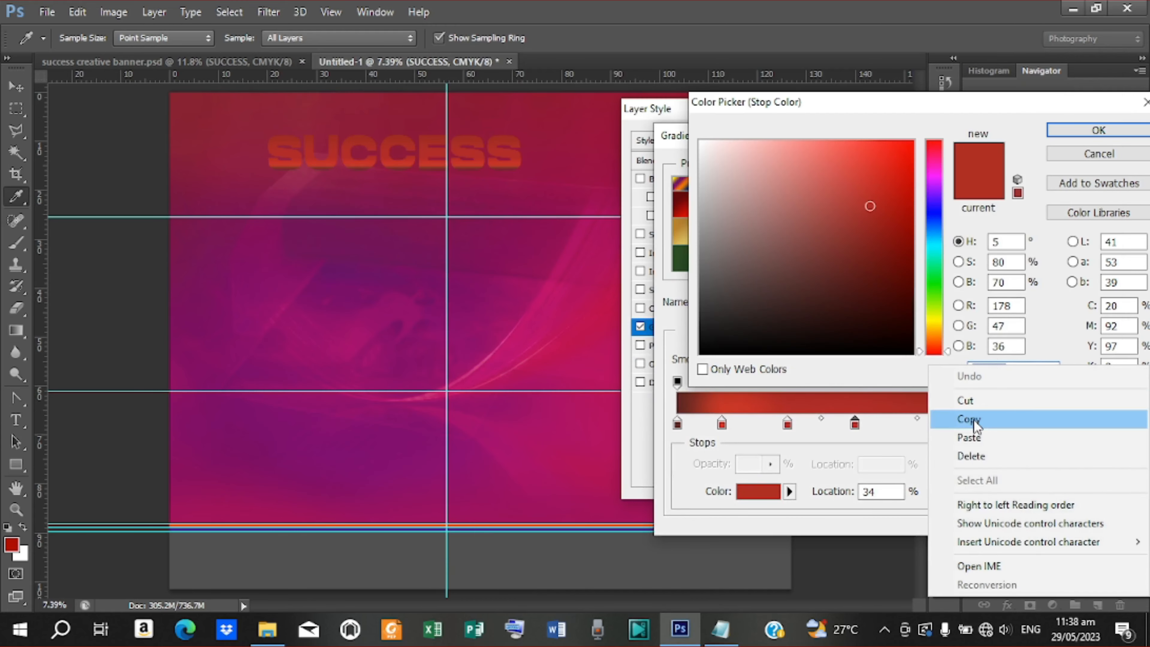
pyautogui.click(976, 436)
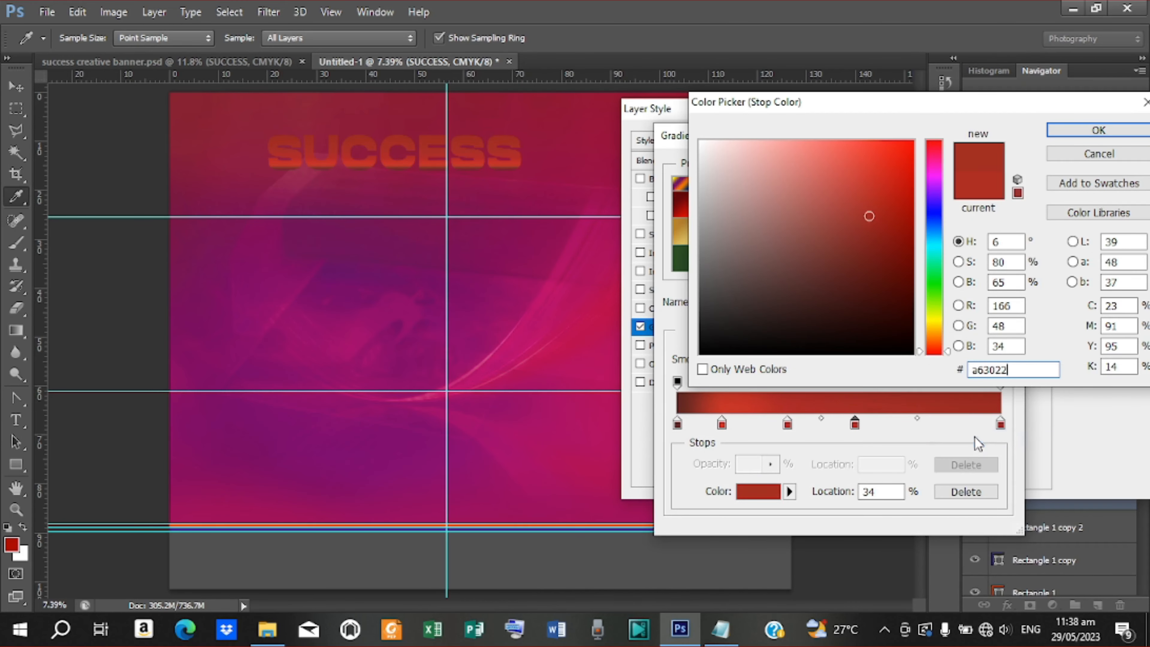
pyautogui.click(1102, 130)
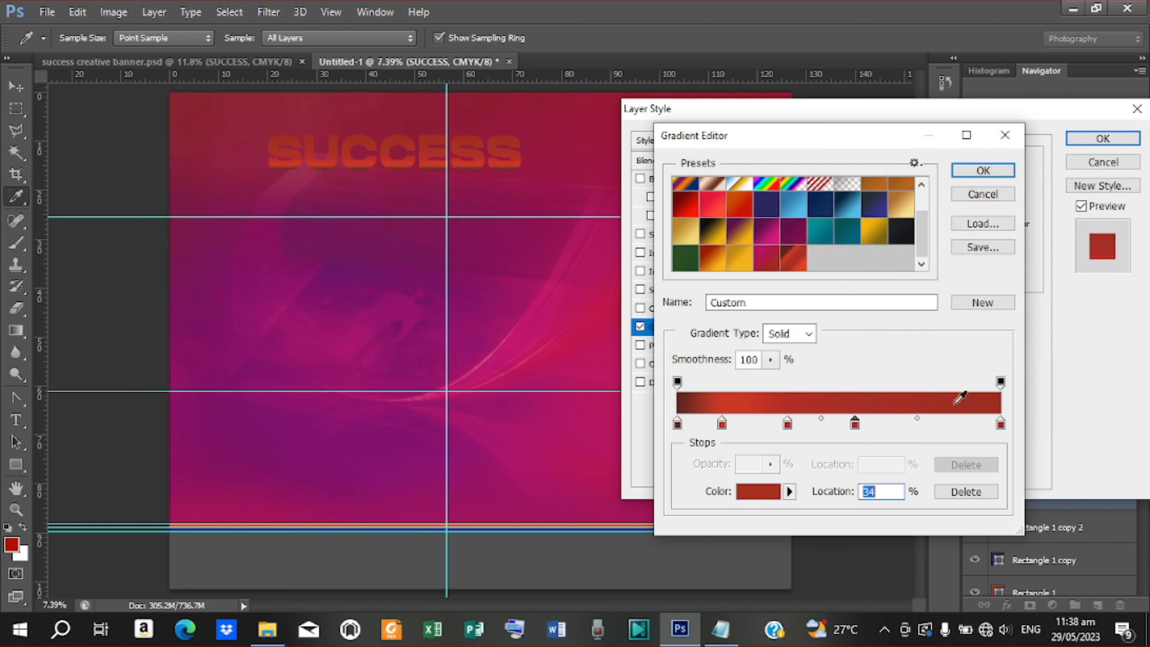
# Make the right-end gradient stop orange-red e34120 instead of 9f2c21
pyautogui.doubleClick(1001, 423)
pyautogui.doubleClick(1010, 369)
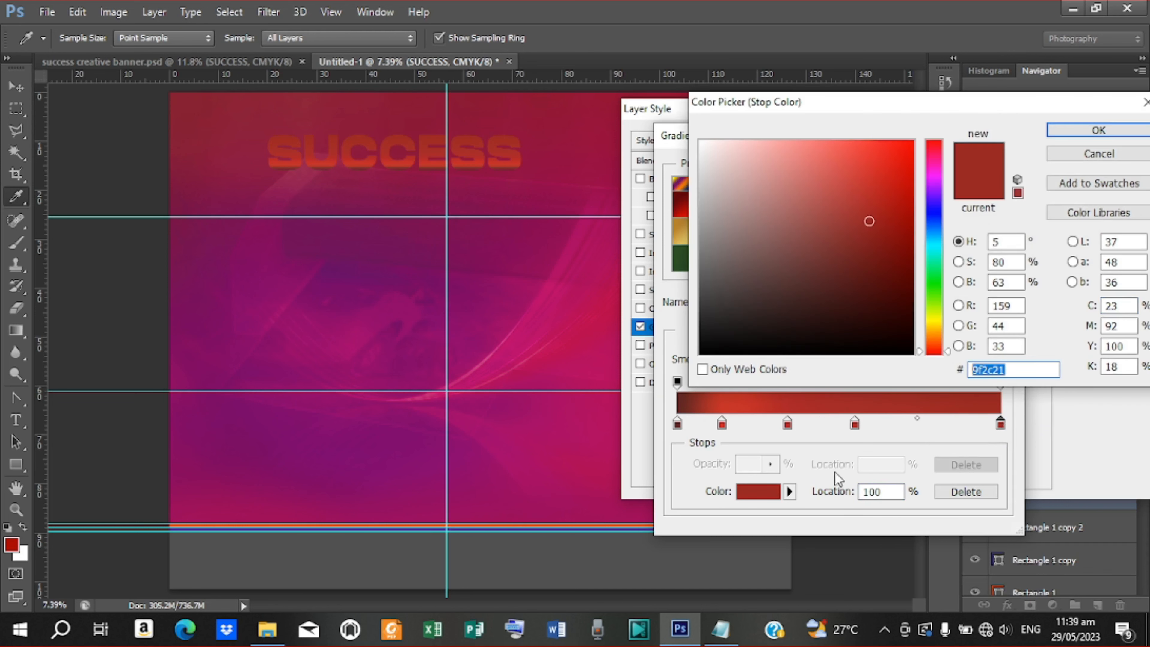
pyautogui.click(720, 630)
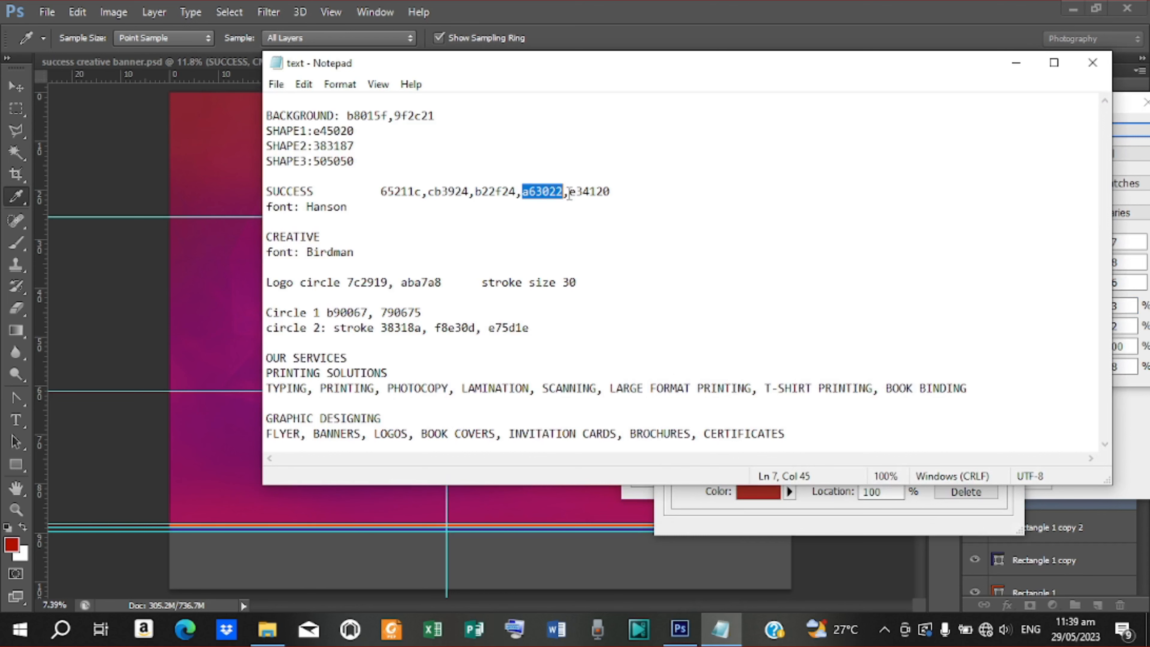
pyautogui.moveTo(569, 192); pyautogui.dragTo(603, 199)
pyautogui.rightClick(604, 194)
pyautogui.click(627, 247)
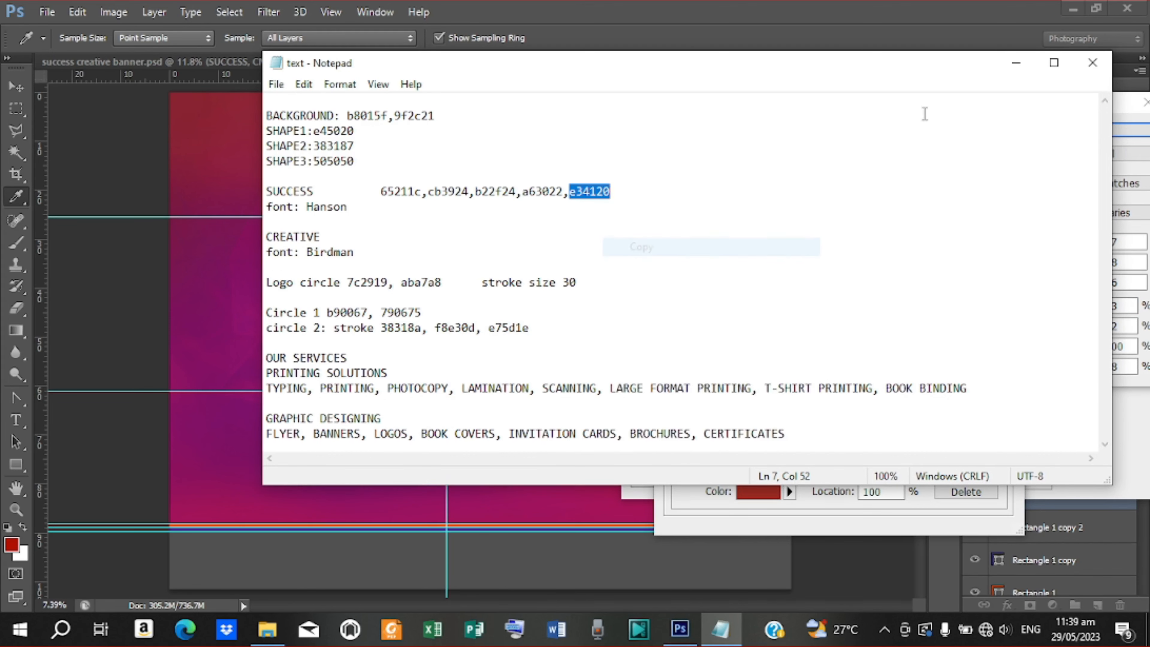
pyautogui.click(1016, 62)
pyautogui.doubleClick(1037, 370)
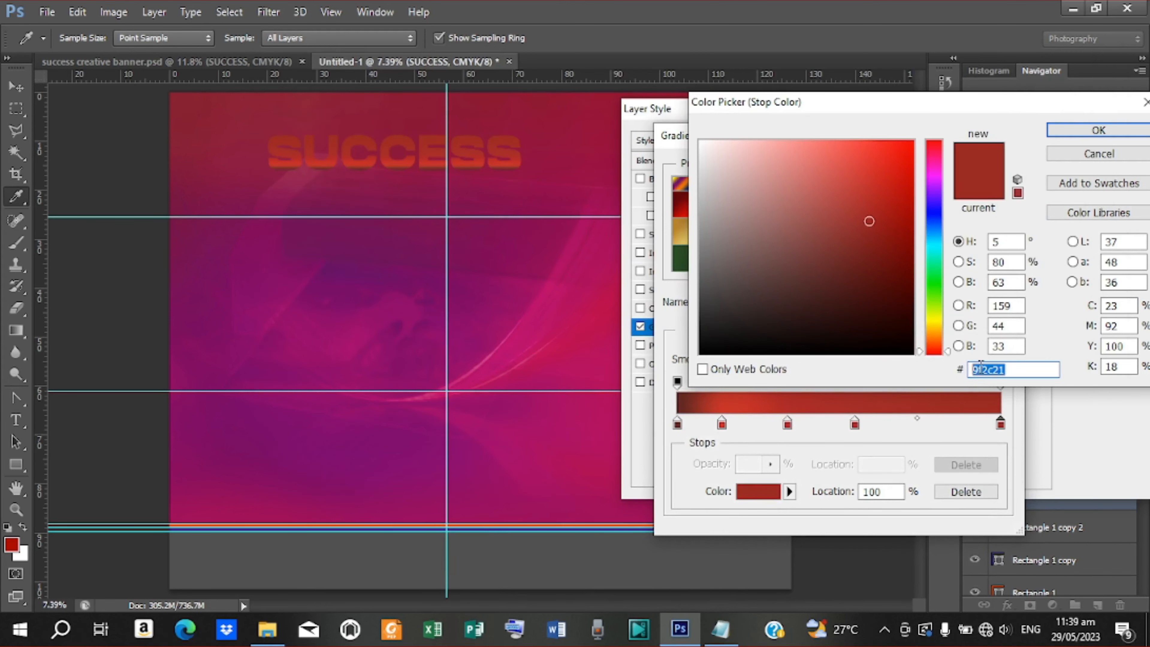
pyautogui.rightClick(1010, 369)
pyautogui.click(973, 437)
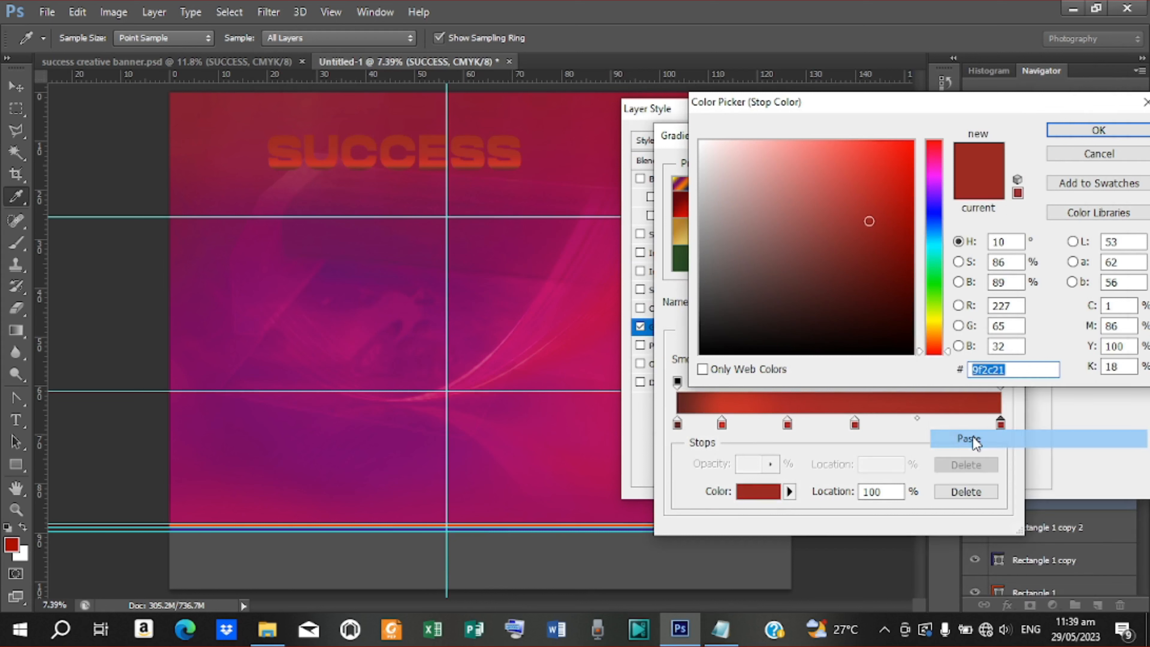
pyautogui.click(1088, 132)
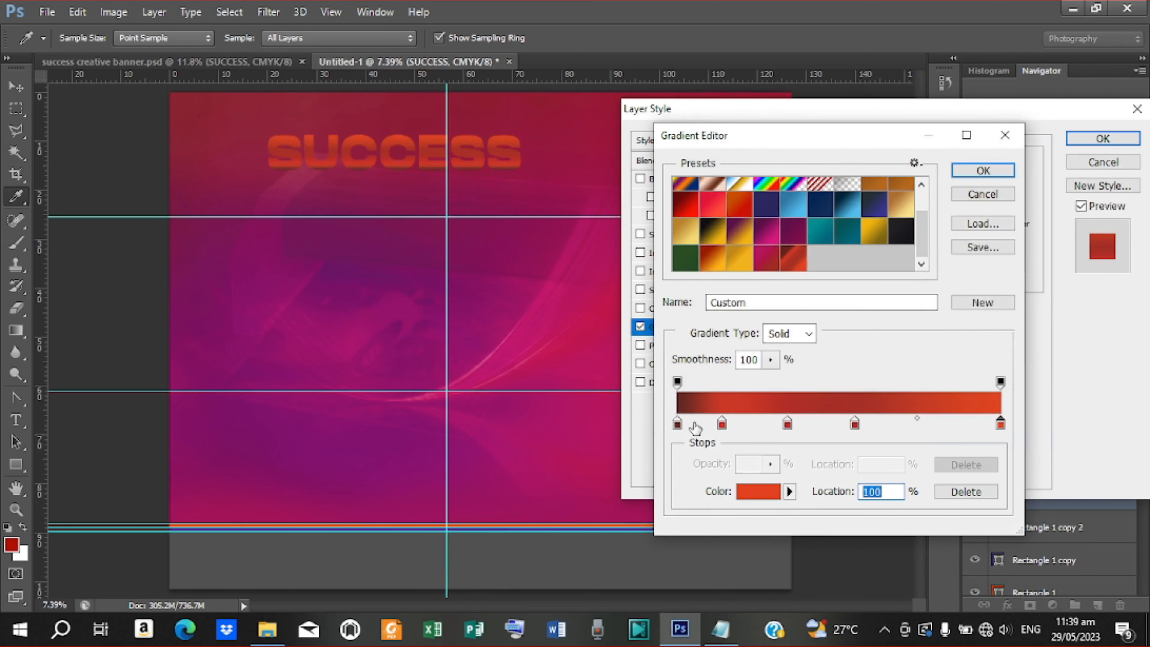
# Respace the stops to about 0, 26, 49, 75 and 100% and accept the gradient
pyautogui.moveTo(857, 424); pyautogui.dragTo(917, 421)
pyautogui.moveTo(787, 424); pyautogui.dragTo(827, 425)
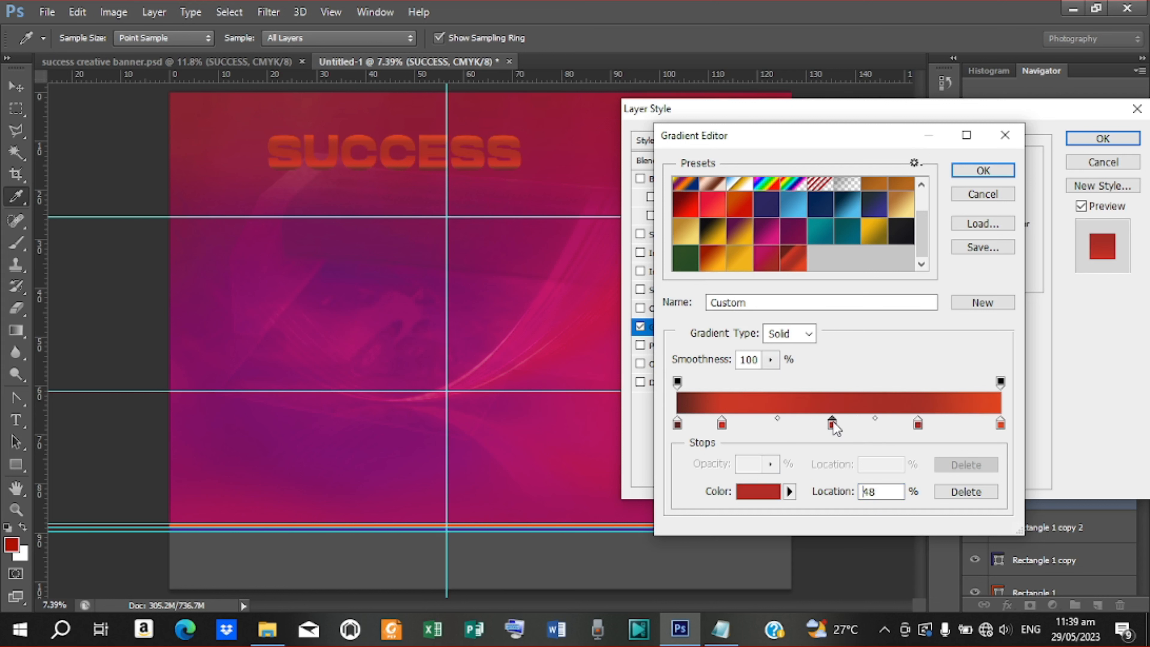
pyautogui.moveTo(722, 424); pyautogui.dragTo(756, 424)
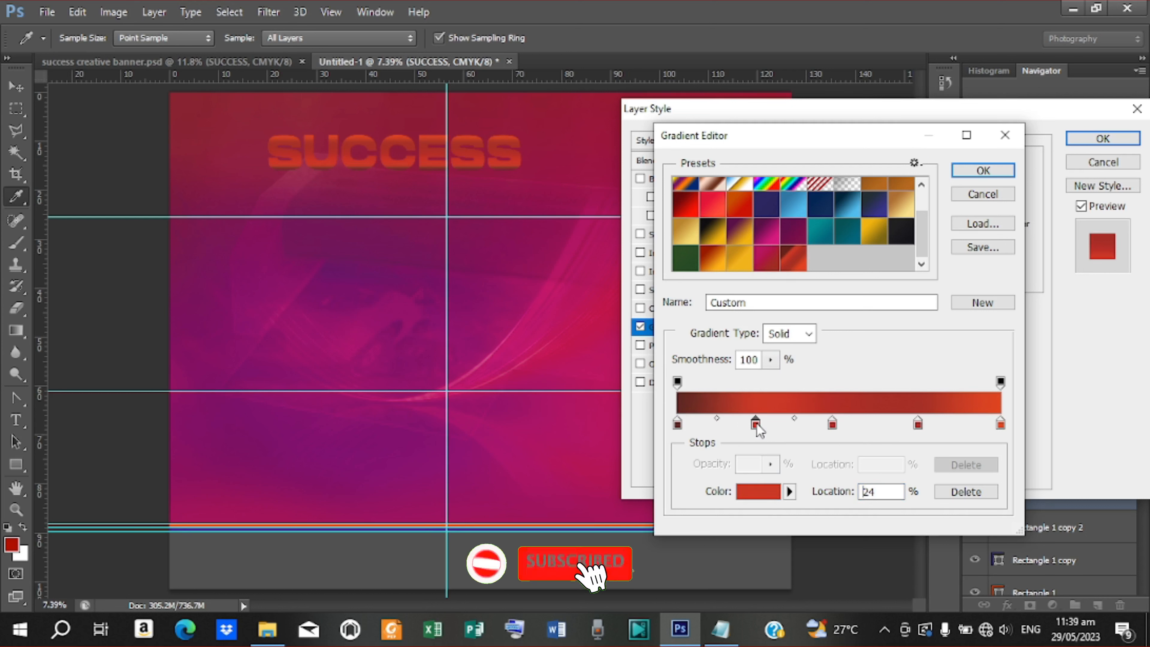
pyautogui.click(832, 424)
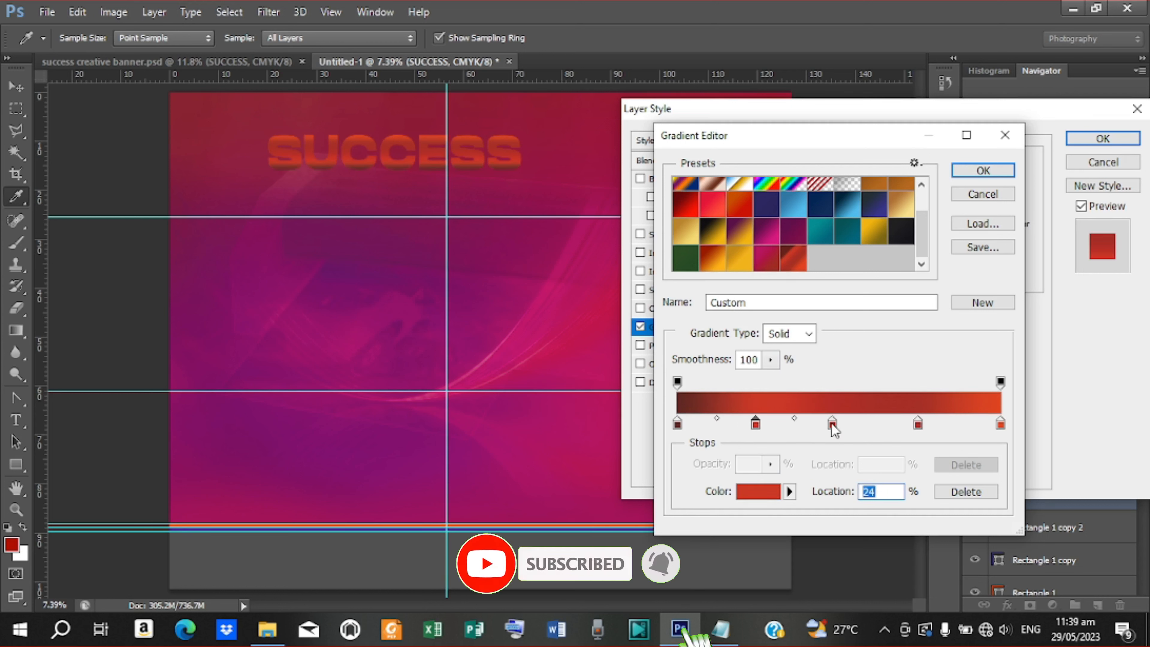
pyautogui.moveTo(834, 425); pyautogui.dragTo(837, 425)
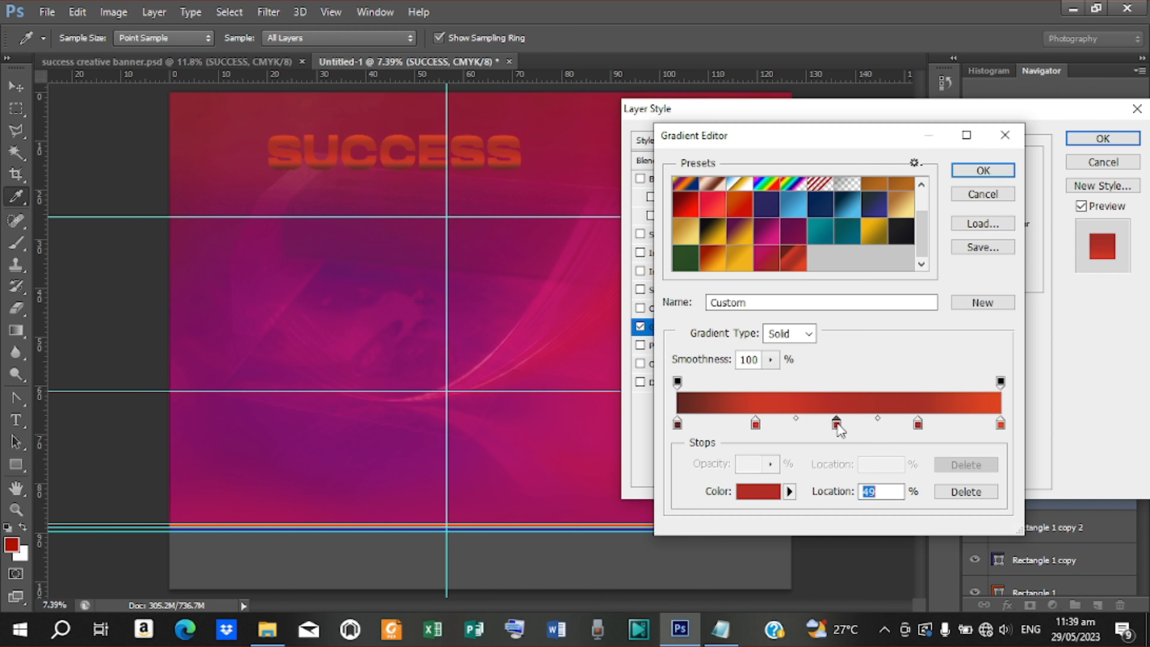
pyautogui.moveTo(917, 425); pyautogui.dragTo(920, 424)
pyautogui.moveTo(757, 429); pyautogui.dragTo(761, 431)
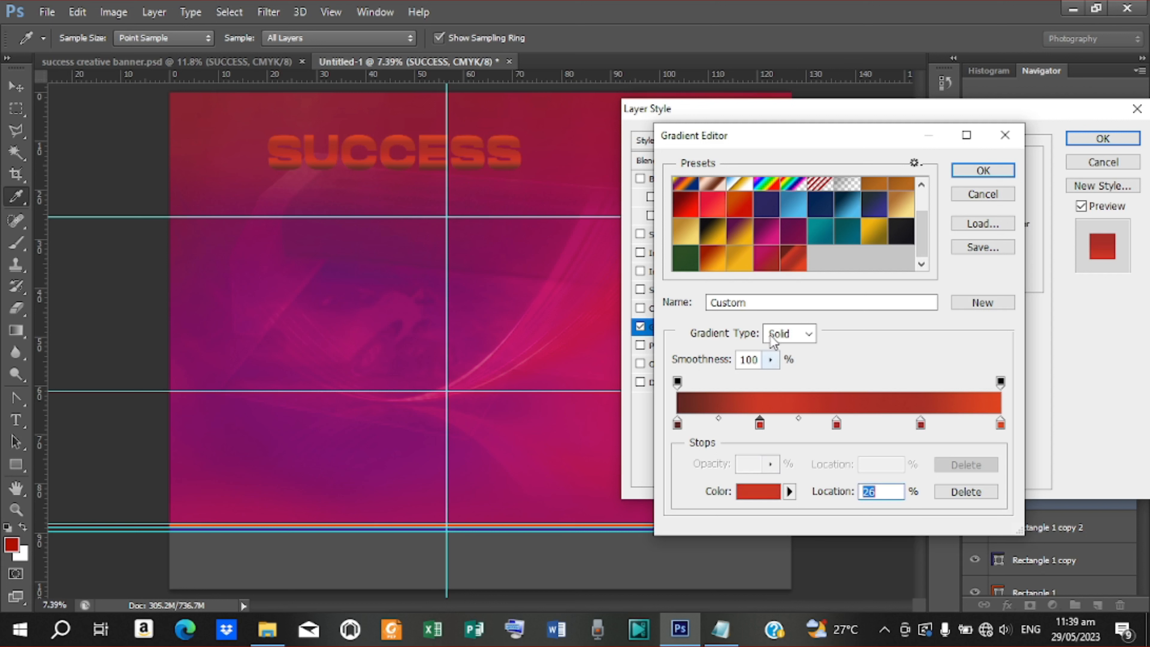
pyautogui.click(1000, 175)
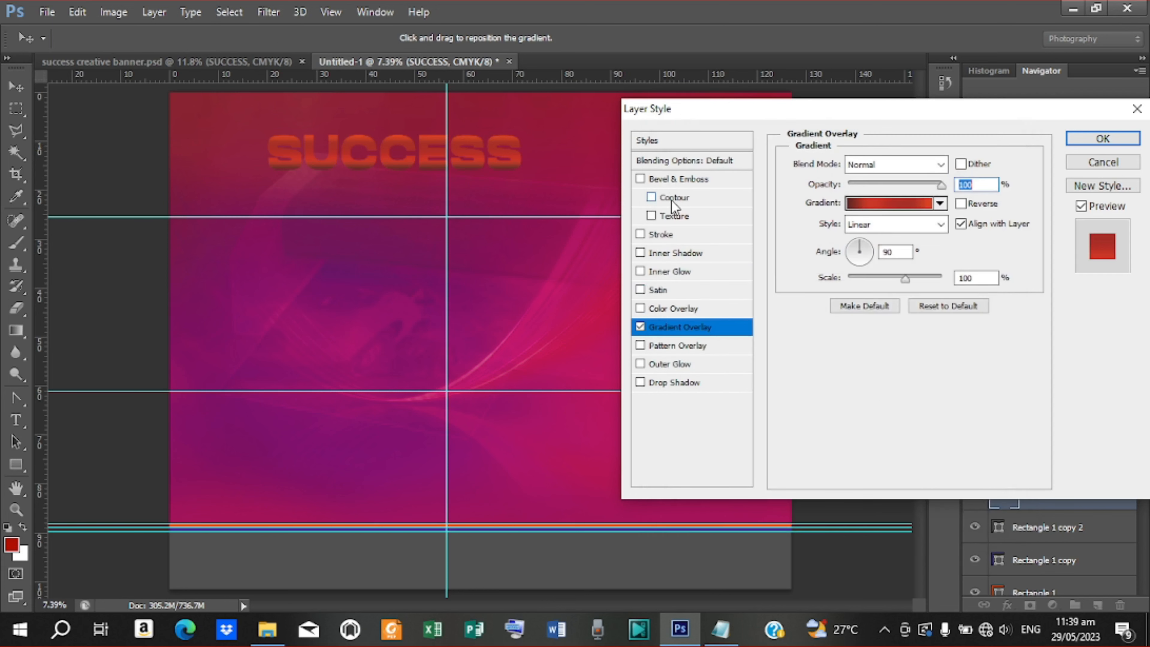
# Add a Stroke Emboss bevel to SUCCESS
pyautogui.click(674, 181)
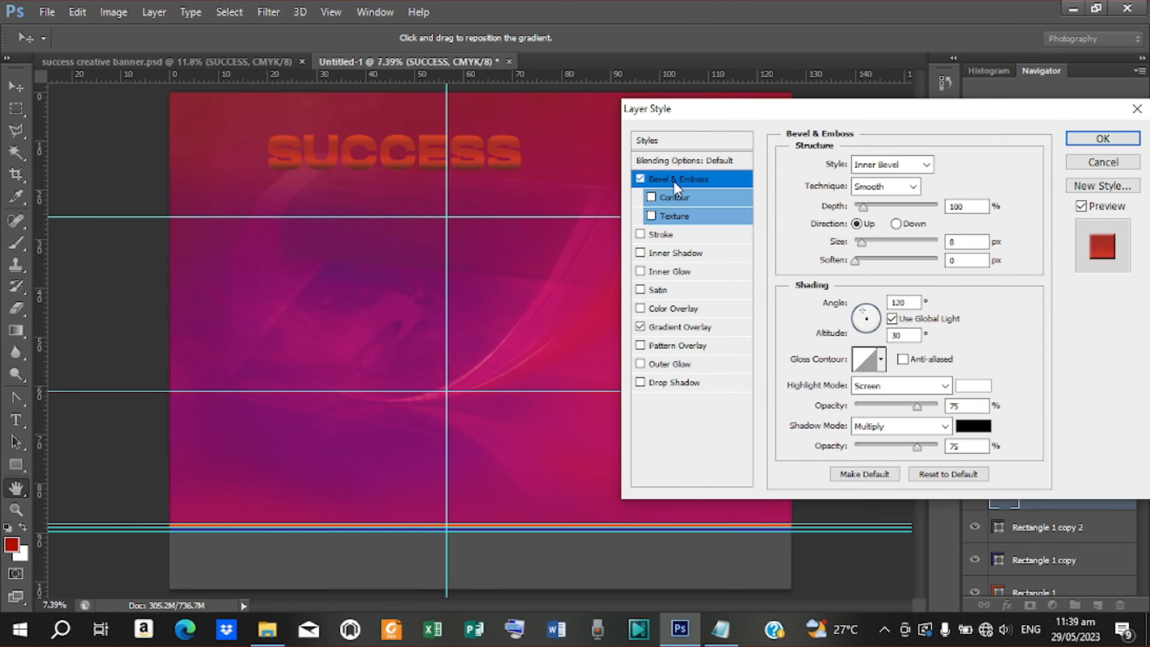
pyautogui.click(926, 169)
pyautogui.click(894, 235)
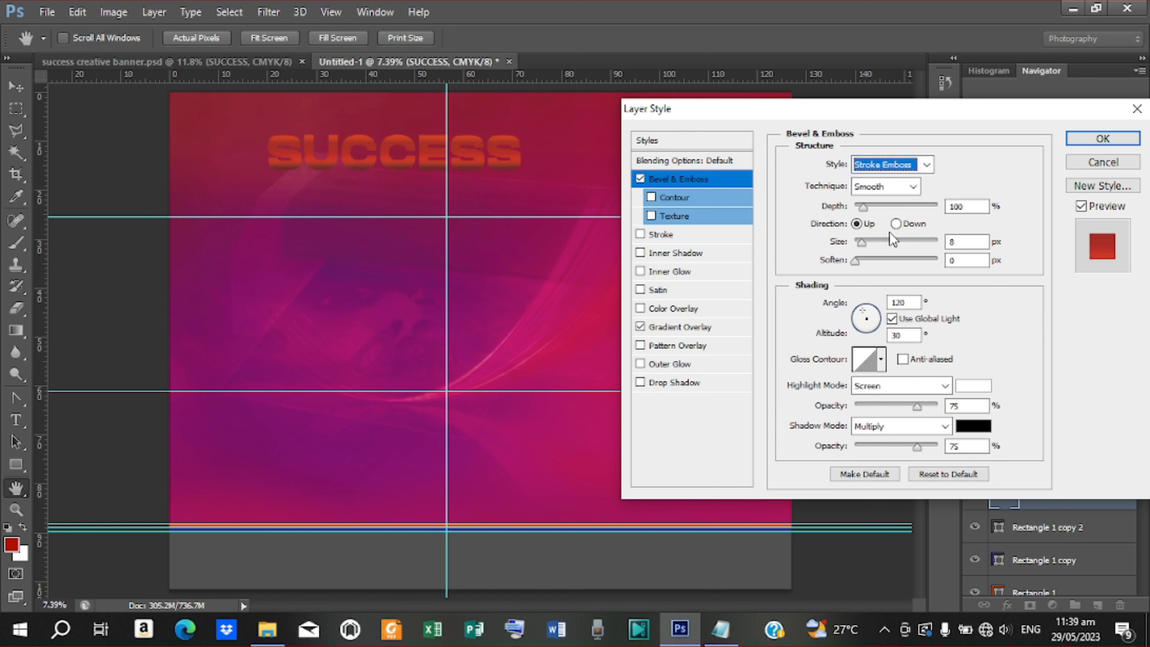
# Add a drop shadow 17 px away with a Half Round contour and small size, then apply
pyautogui.click(671, 387)
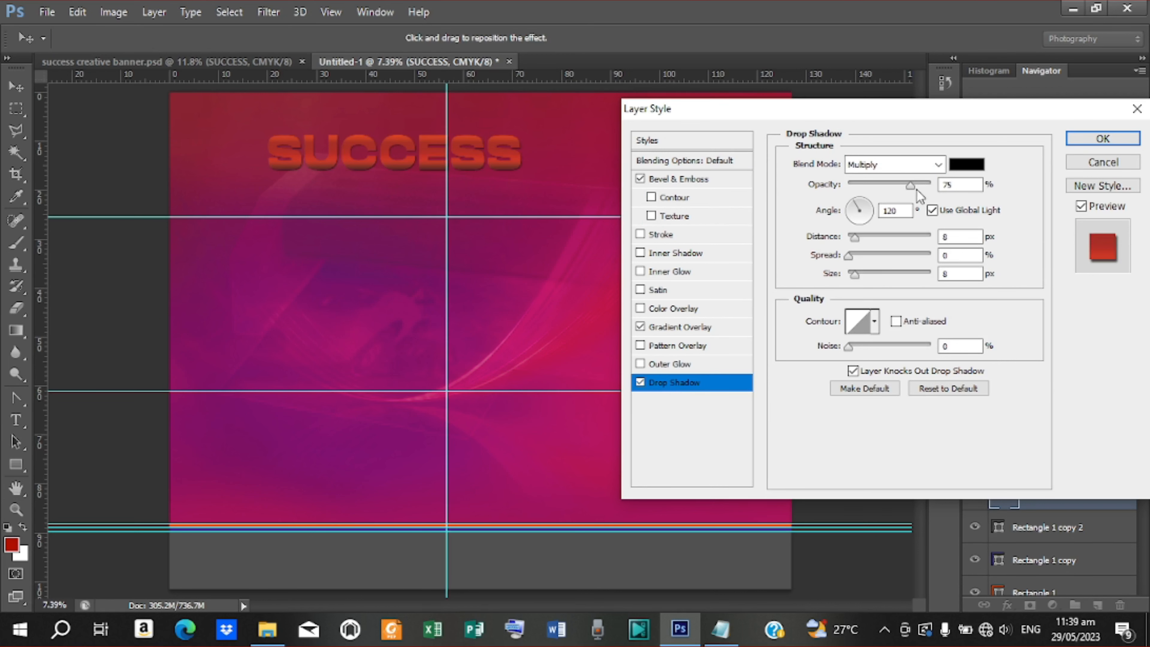
pyautogui.moveTo(857, 275); pyautogui.dragTo(861, 279)
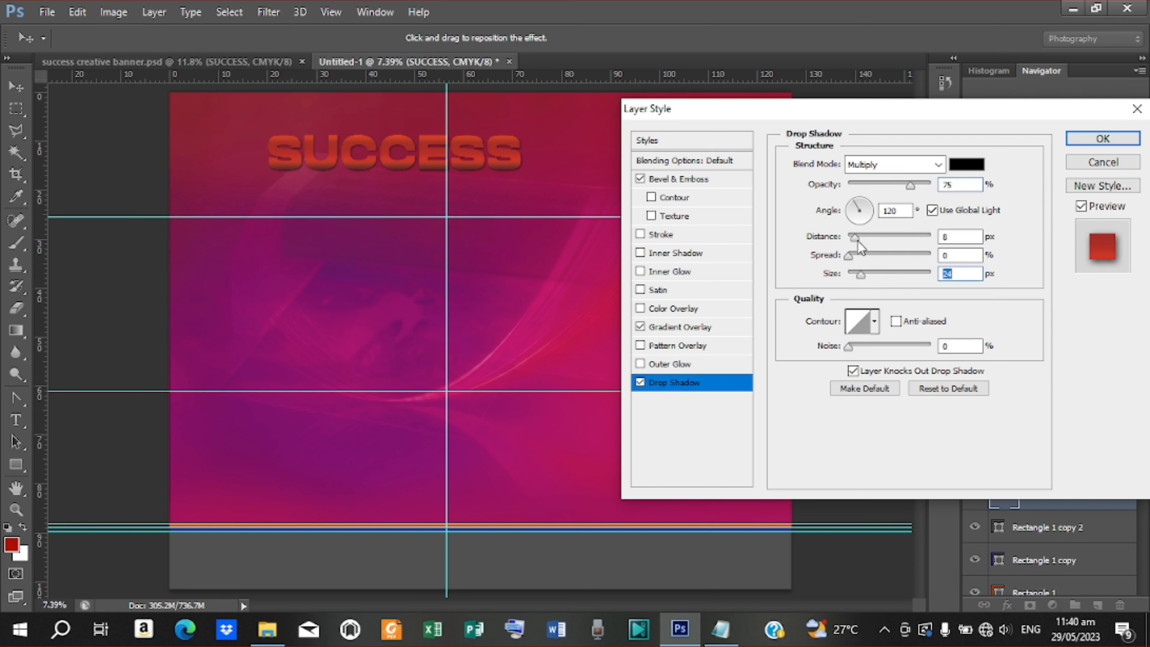
pyautogui.moveTo(854, 239); pyautogui.dragTo(862, 244)
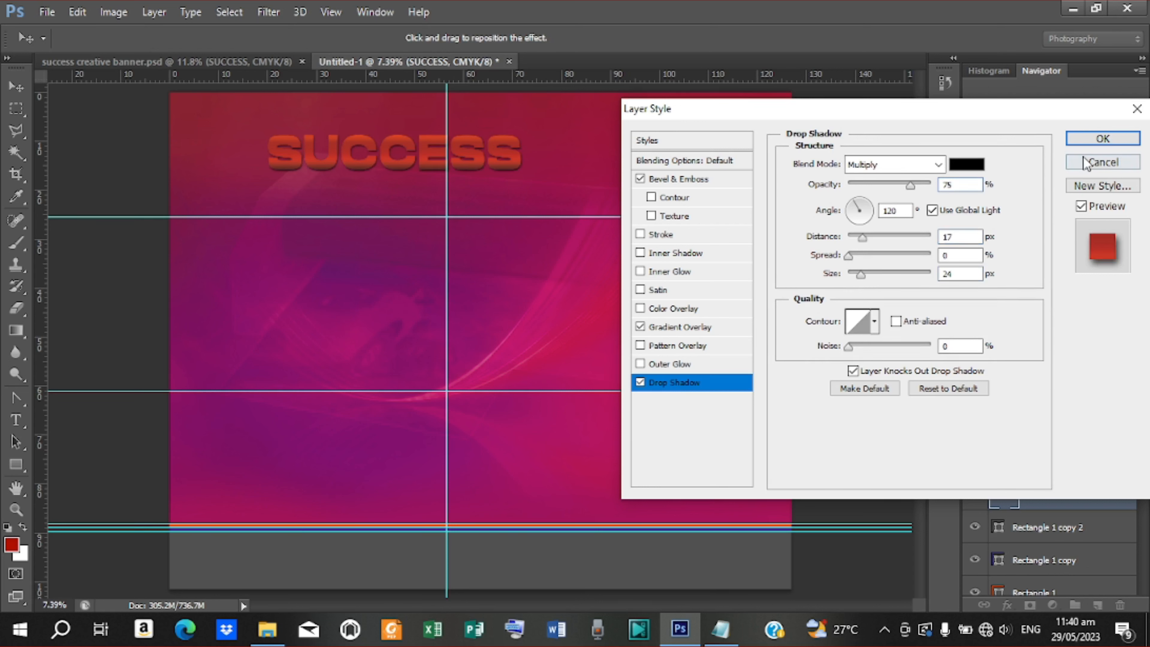
pyautogui.click(874, 322)
pyautogui.click(839, 370)
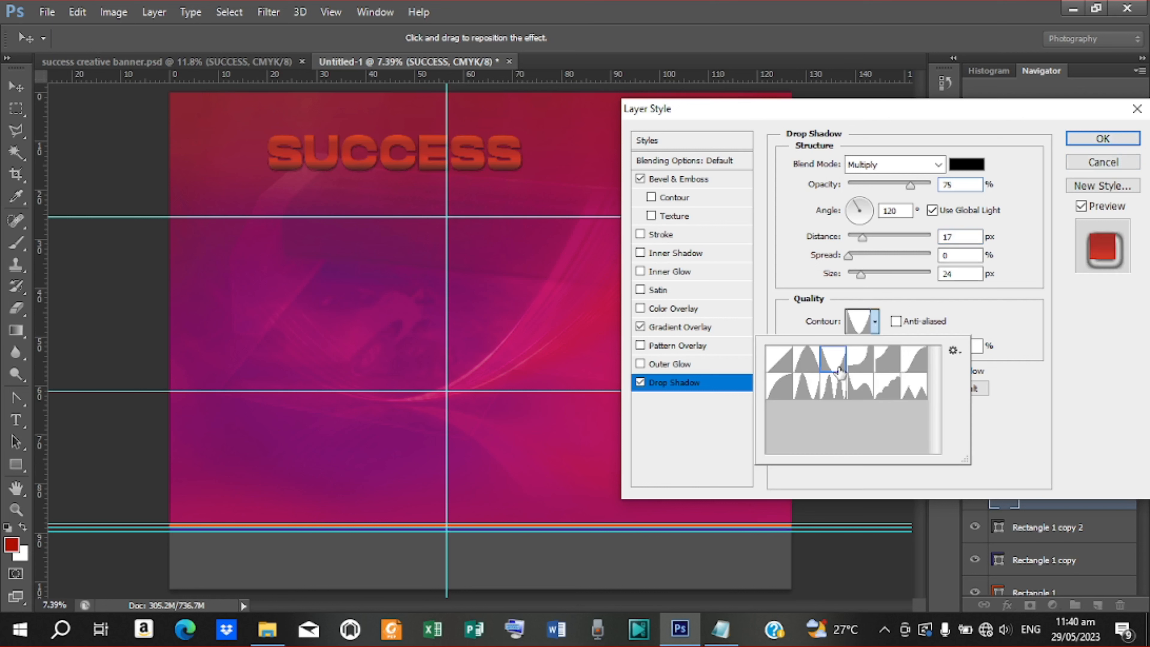
pyautogui.click(863, 364)
pyautogui.click(881, 363)
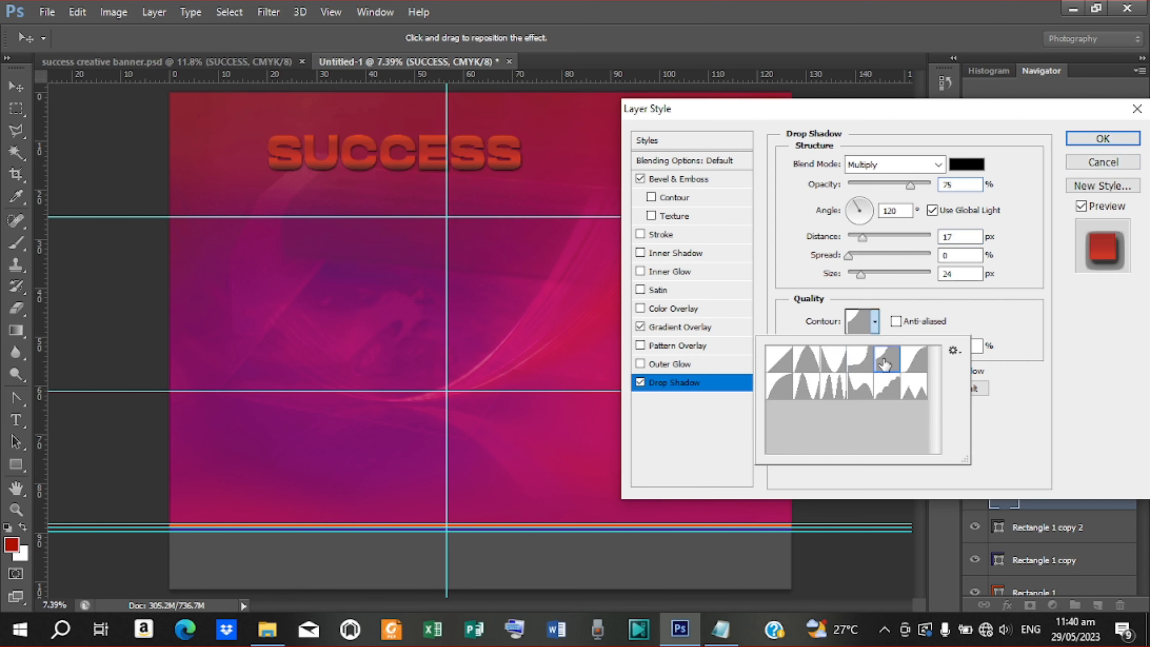
pyautogui.click(782, 364)
pyautogui.click(782, 386)
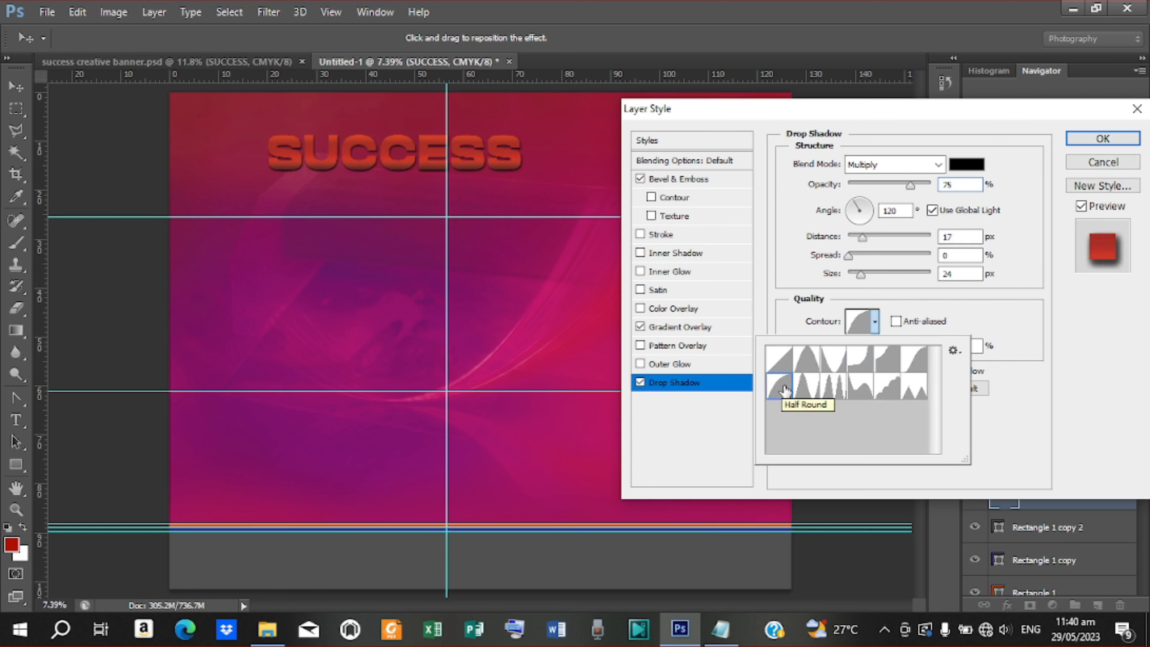
pyautogui.click(862, 278)
pyautogui.moveTo(862, 277); pyautogui.dragTo(856, 279)
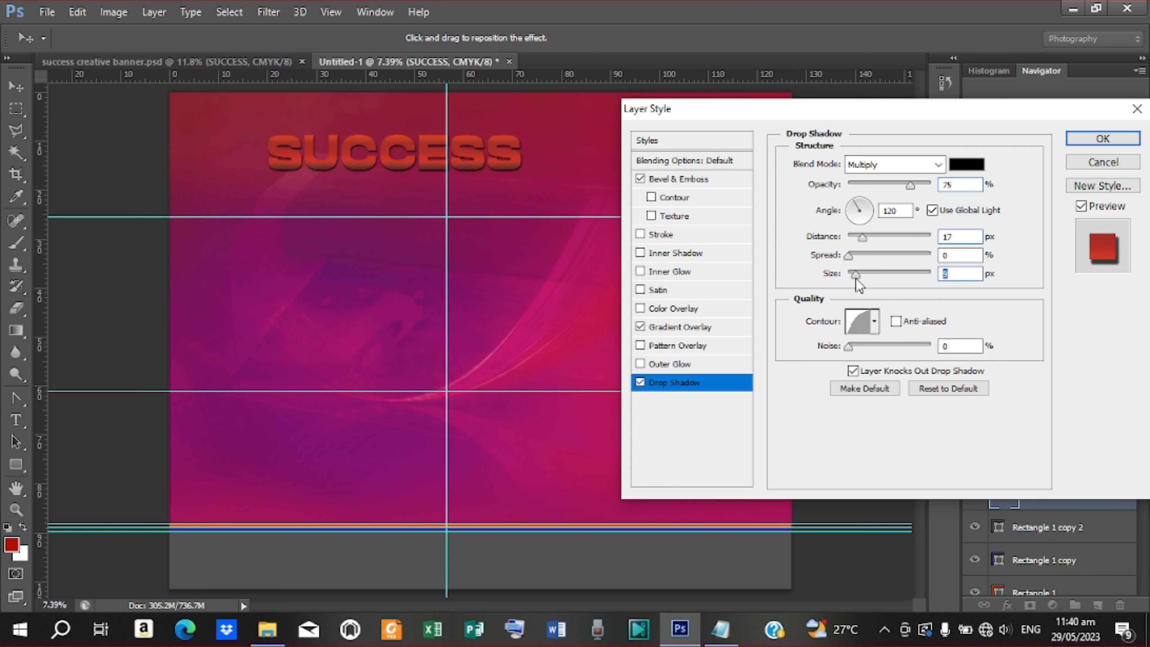
pyautogui.click(1102, 139)
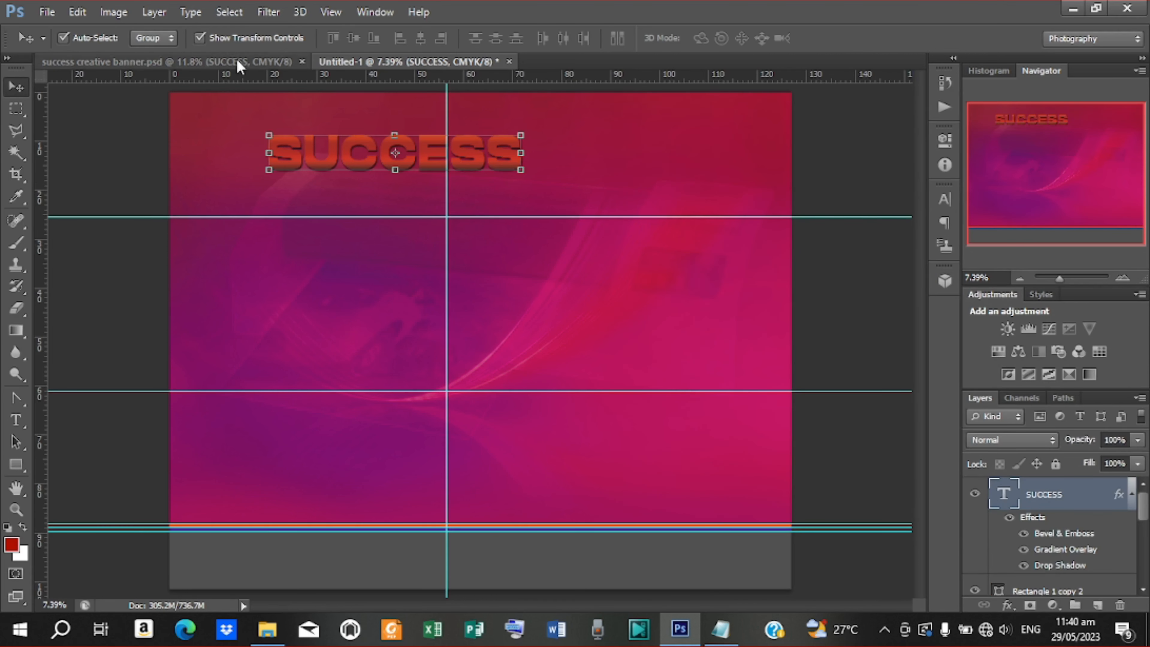
pyautogui.click(252, 63)
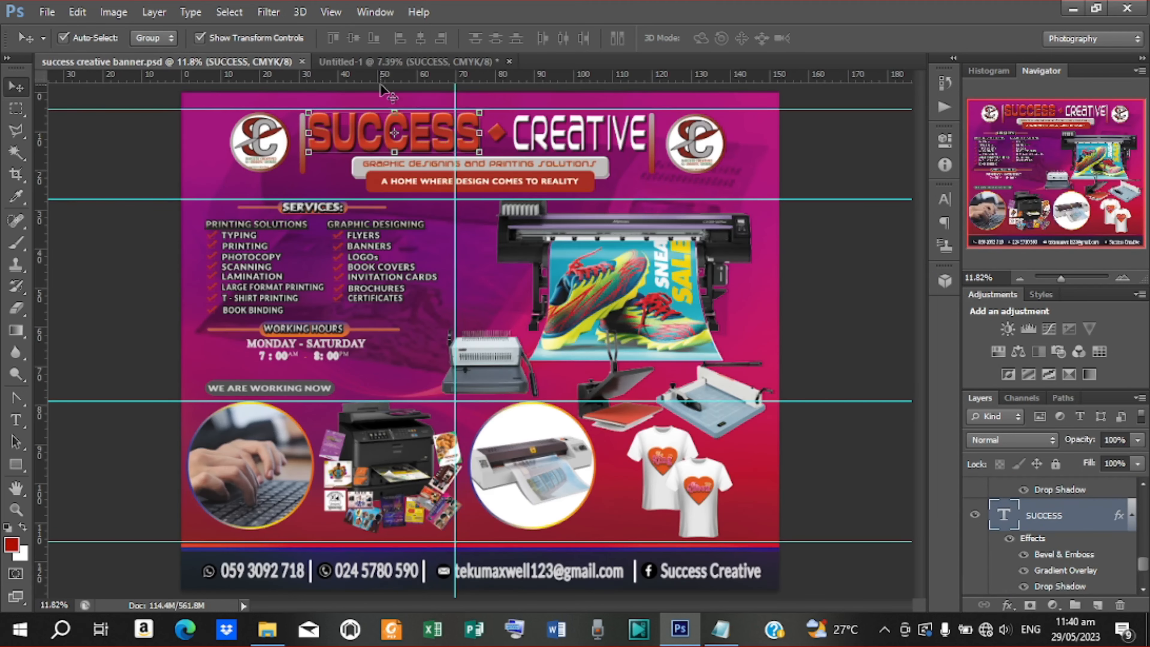
pyautogui.click(457, 64)
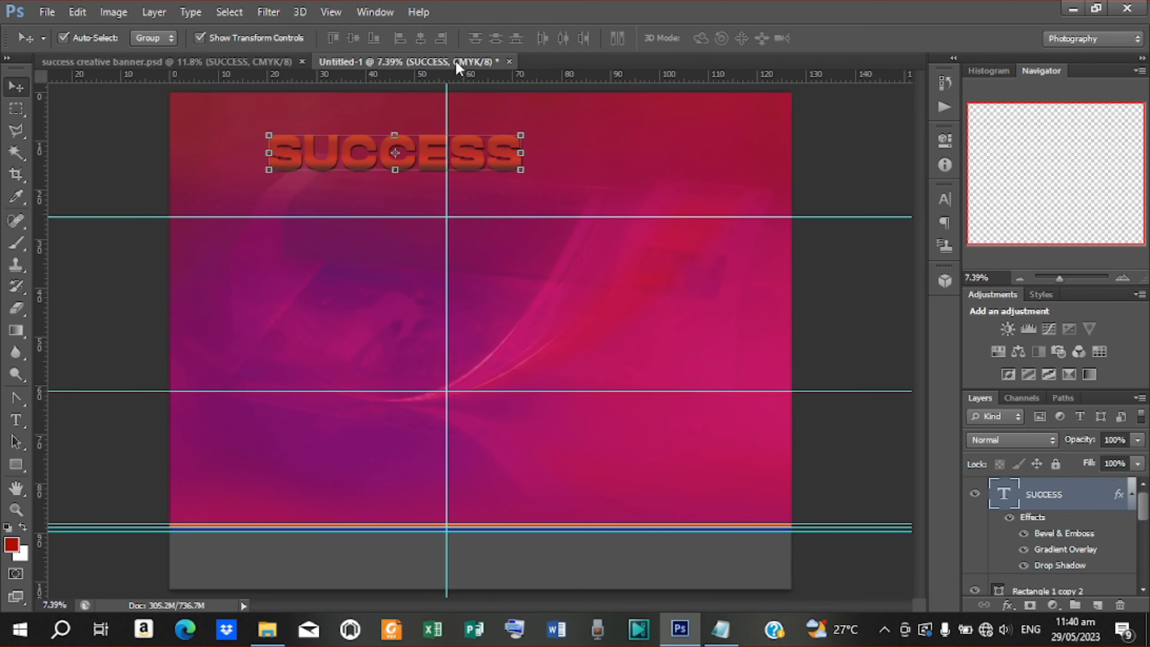
pyautogui.click(721, 630)
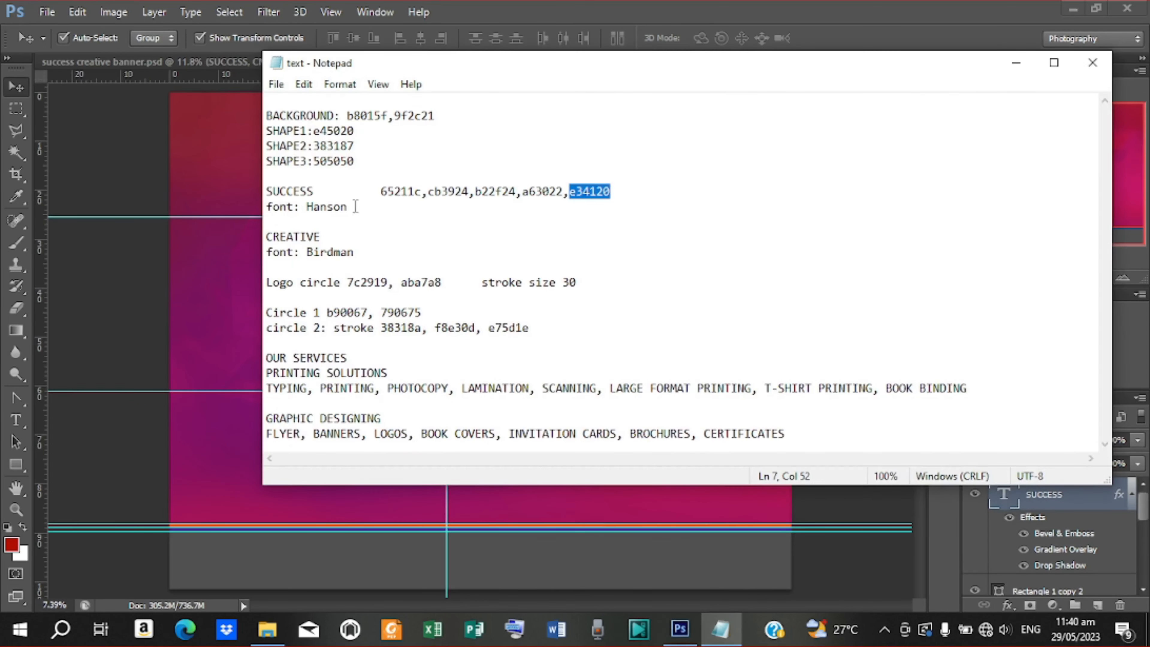
pyautogui.moveTo(310, 204); pyautogui.dragTo(350, 209)
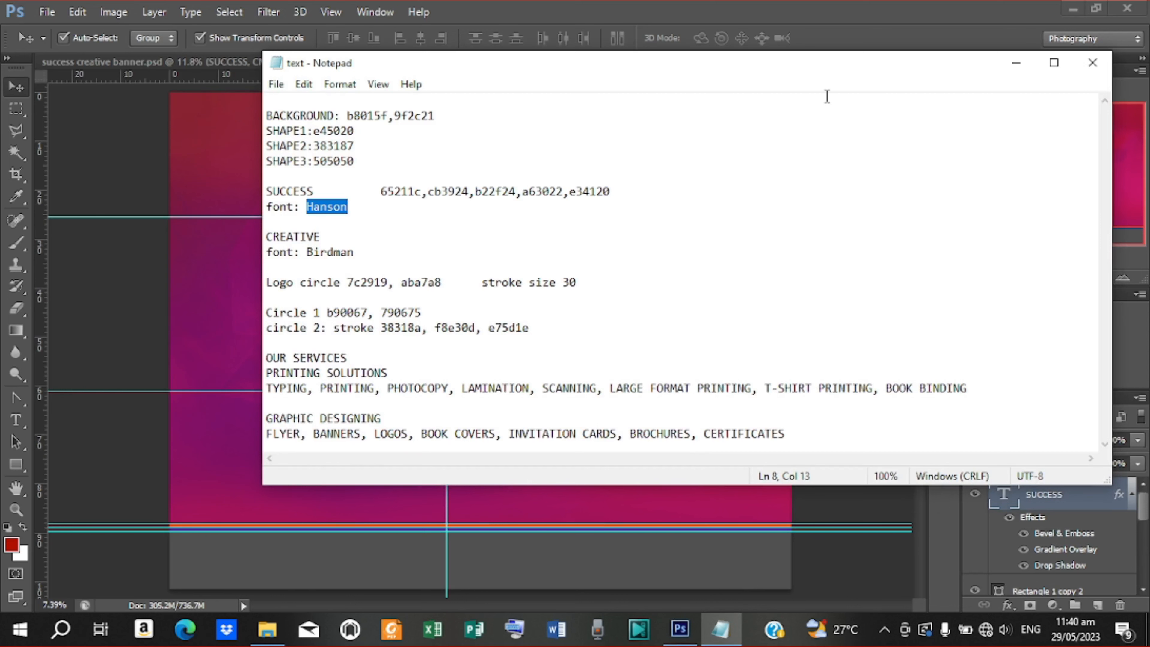
pyautogui.click(1008, 65)
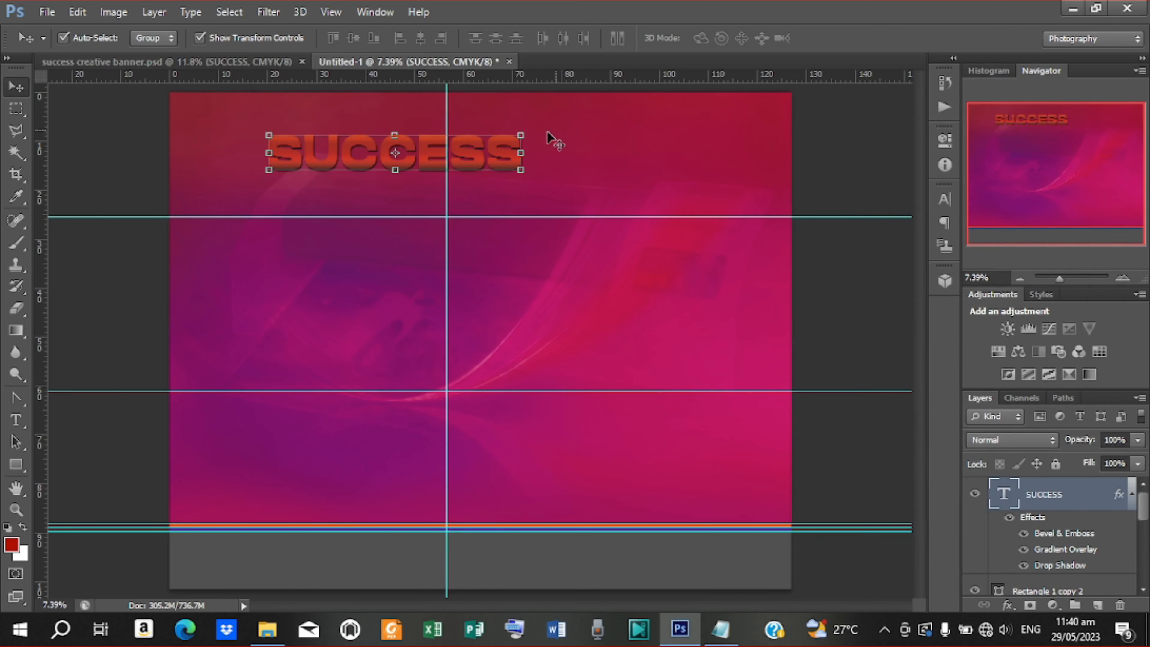
pyautogui.click(525, 152)
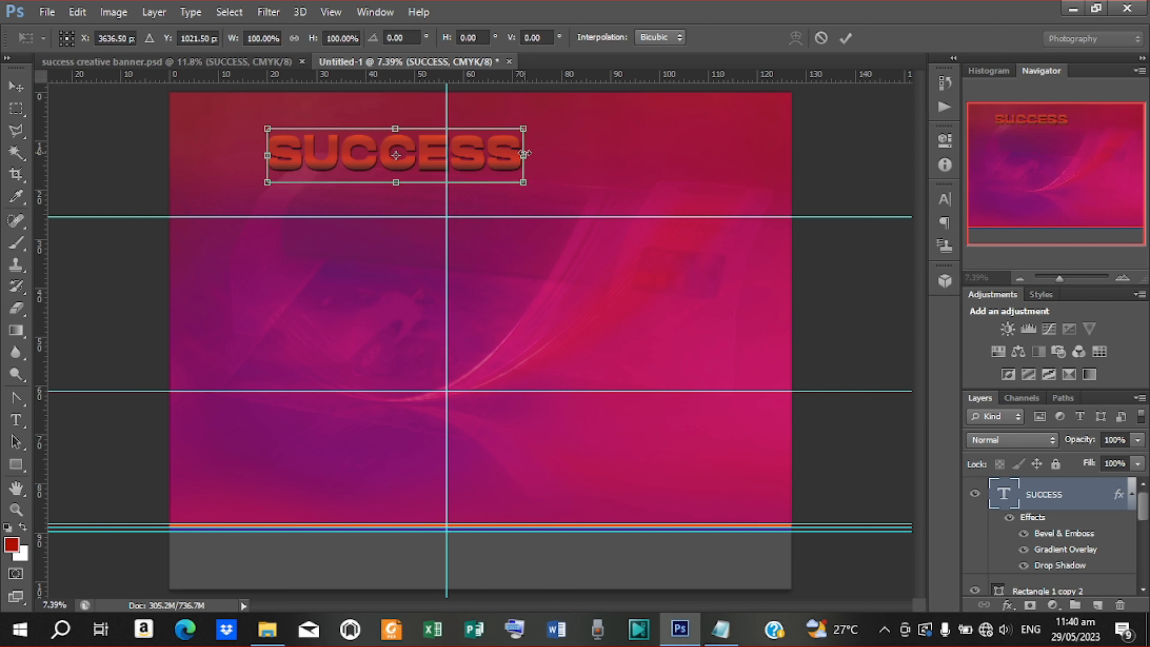
# Narrow SUCCESS to about 77% width, nudge it left, and start a text layer beside it
pyautogui.moveTo(525, 153); pyautogui.dragTo(505, 154)
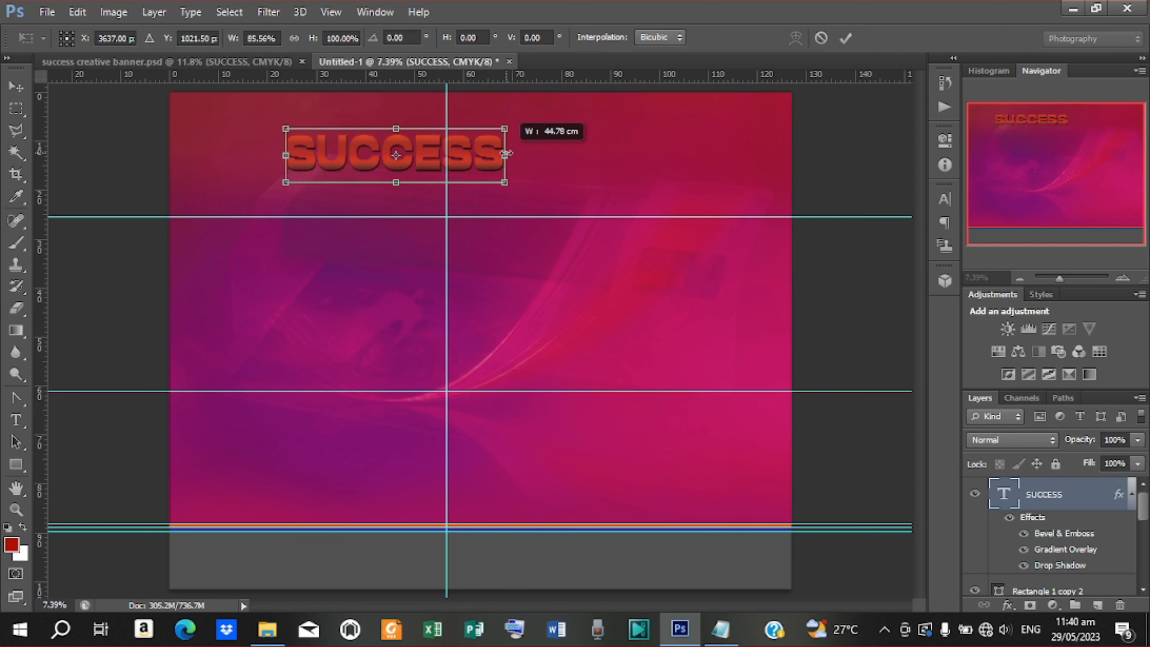
pyautogui.moveTo(507, 154); pyautogui.dragTo(494, 155)
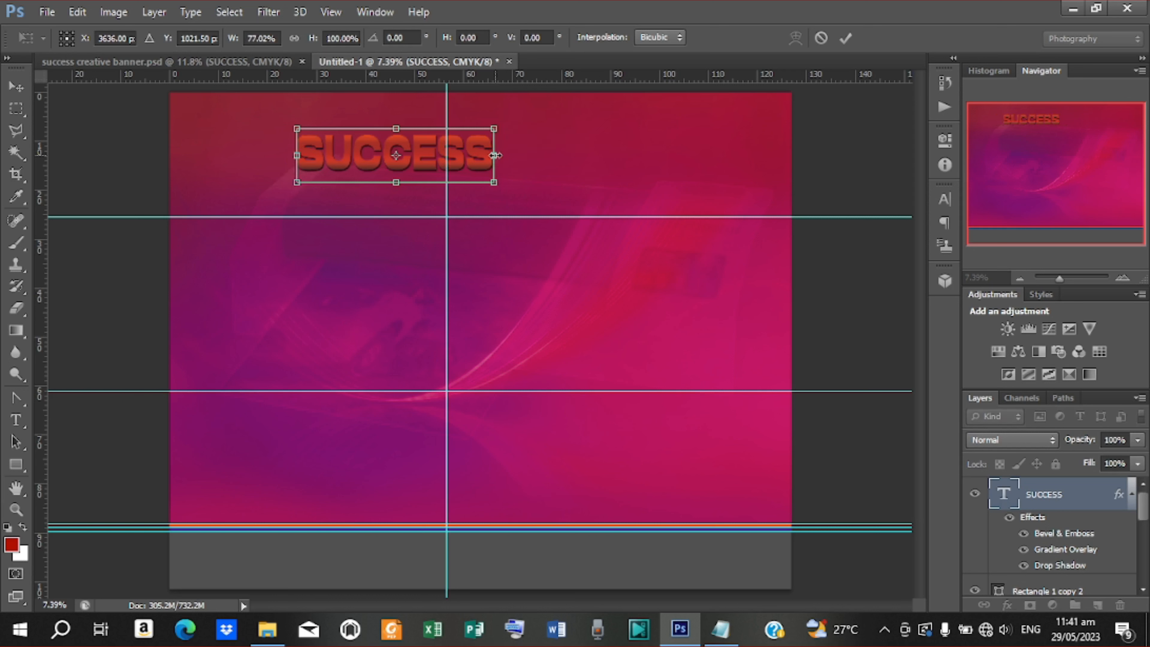
pyautogui.click(845, 38)
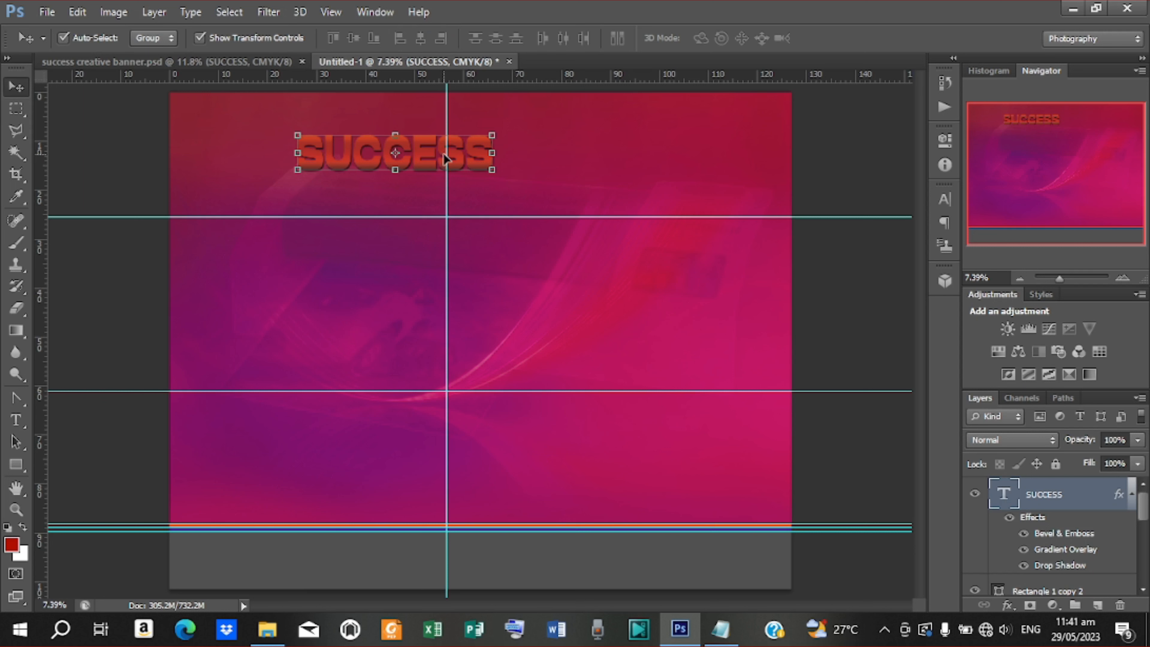
pyautogui.moveTo(467, 154); pyautogui.dragTo(462, 153)
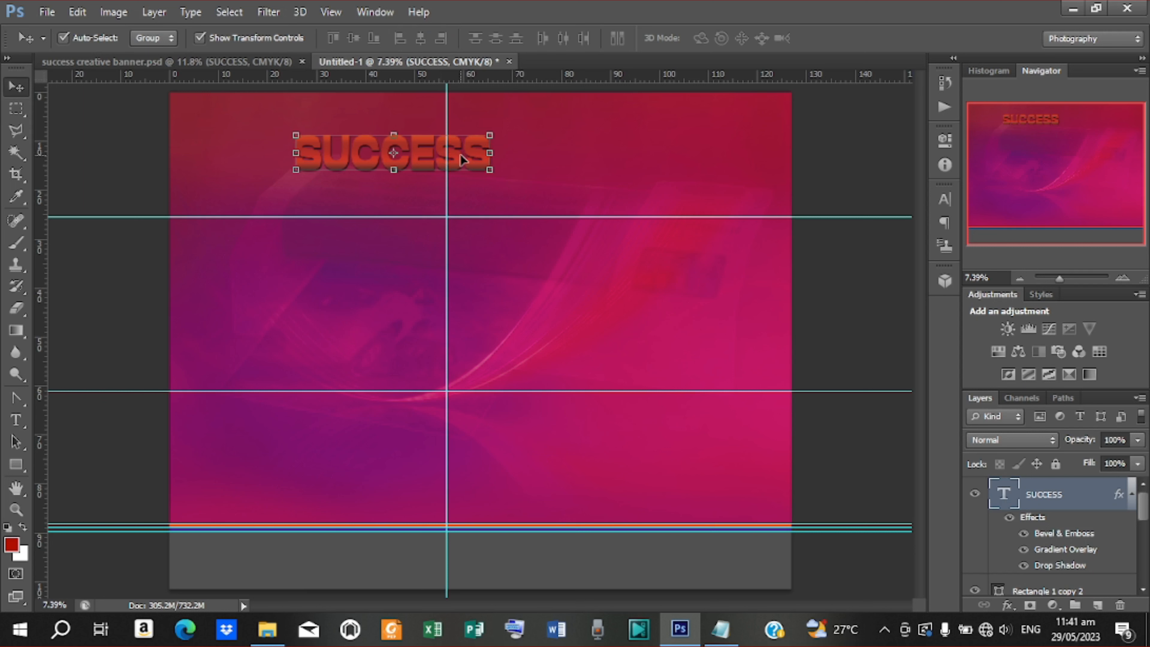
pyautogui.press('t')
pyautogui.click(526, 159)
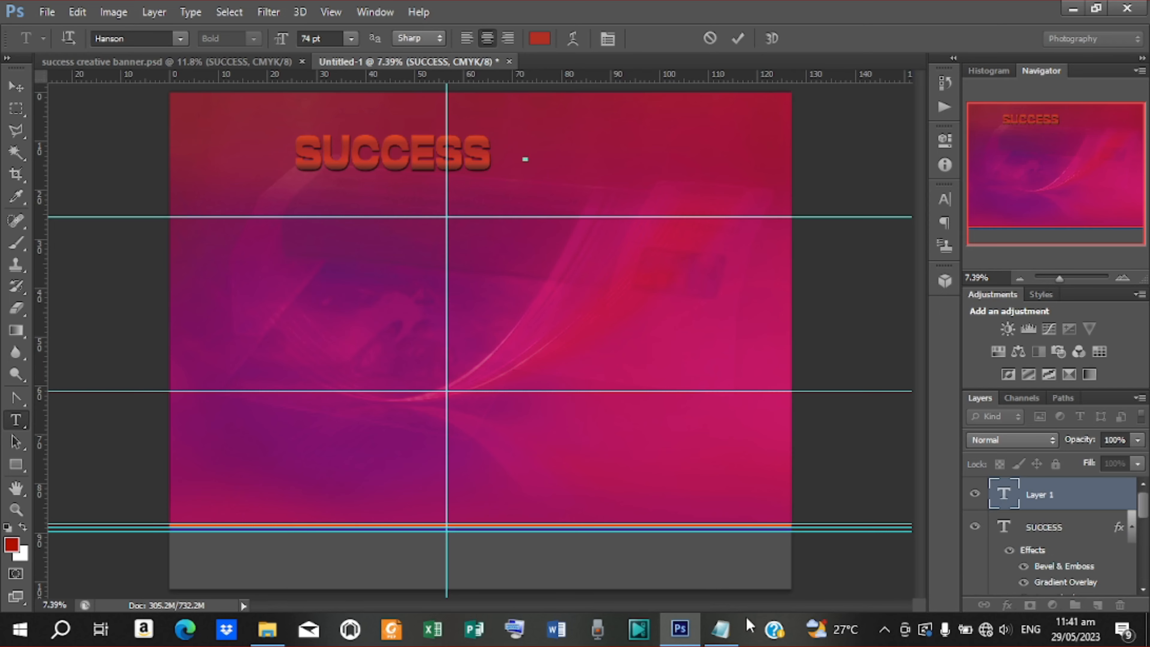
# Paste CREATIVE from the notes into the new text layer and bring up its colour picker
pyautogui.click(720, 629)
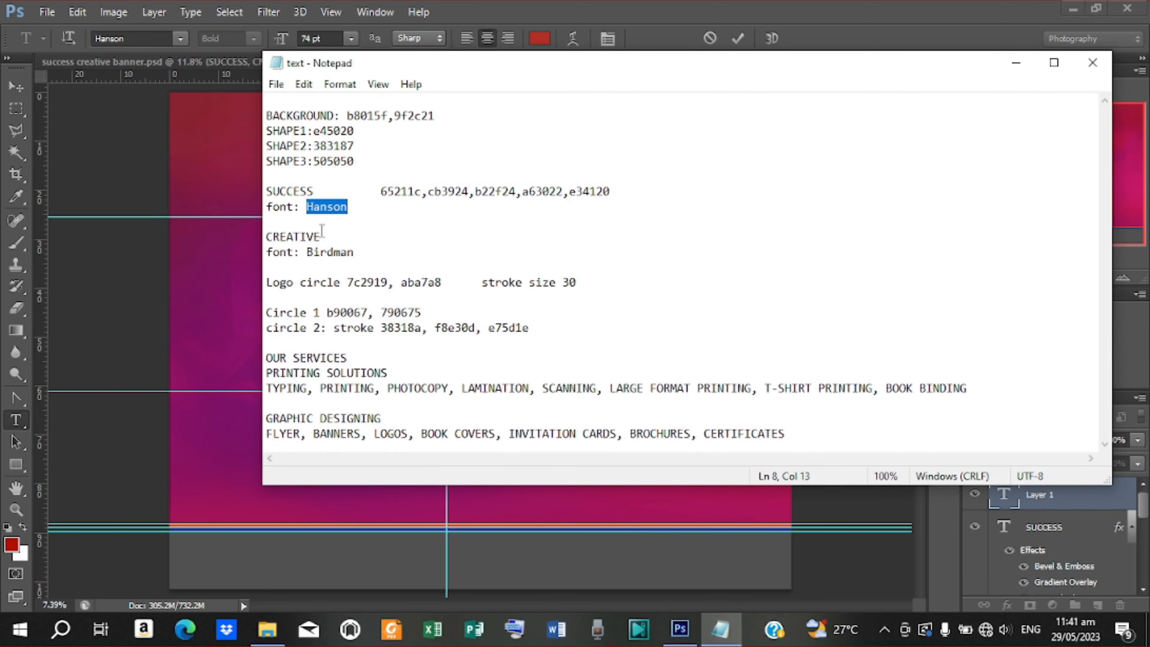
pyautogui.moveTo(321, 233); pyautogui.dragTo(267, 236)
pyautogui.rightClick(291, 230)
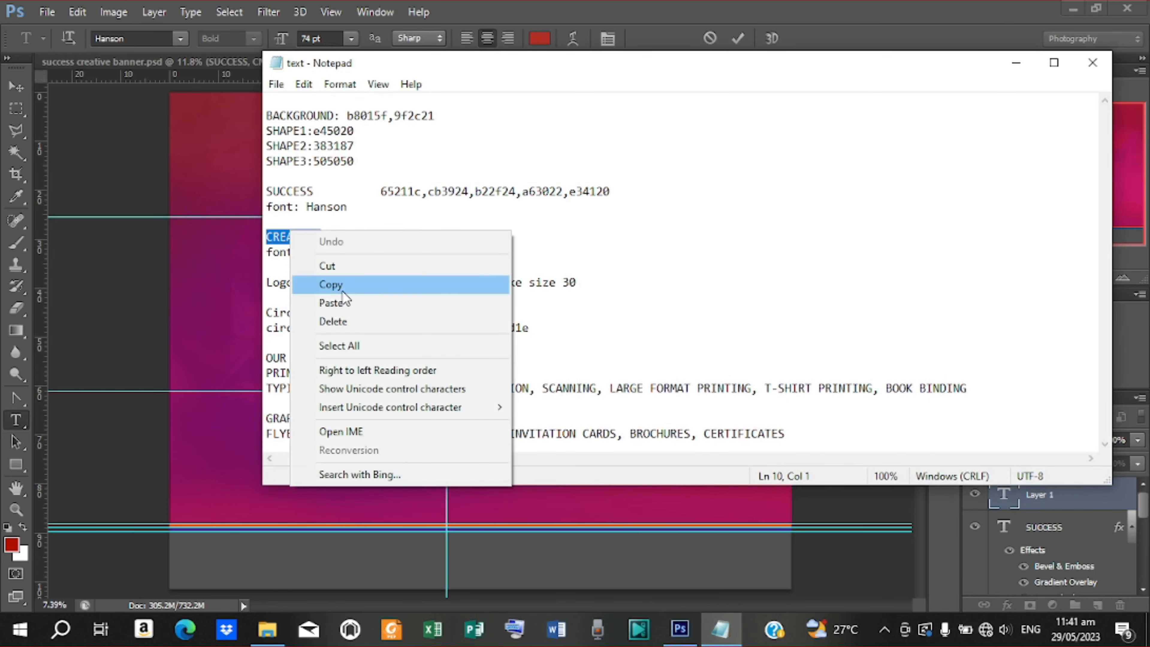
pyautogui.click(326, 284)
pyautogui.click(1017, 64)
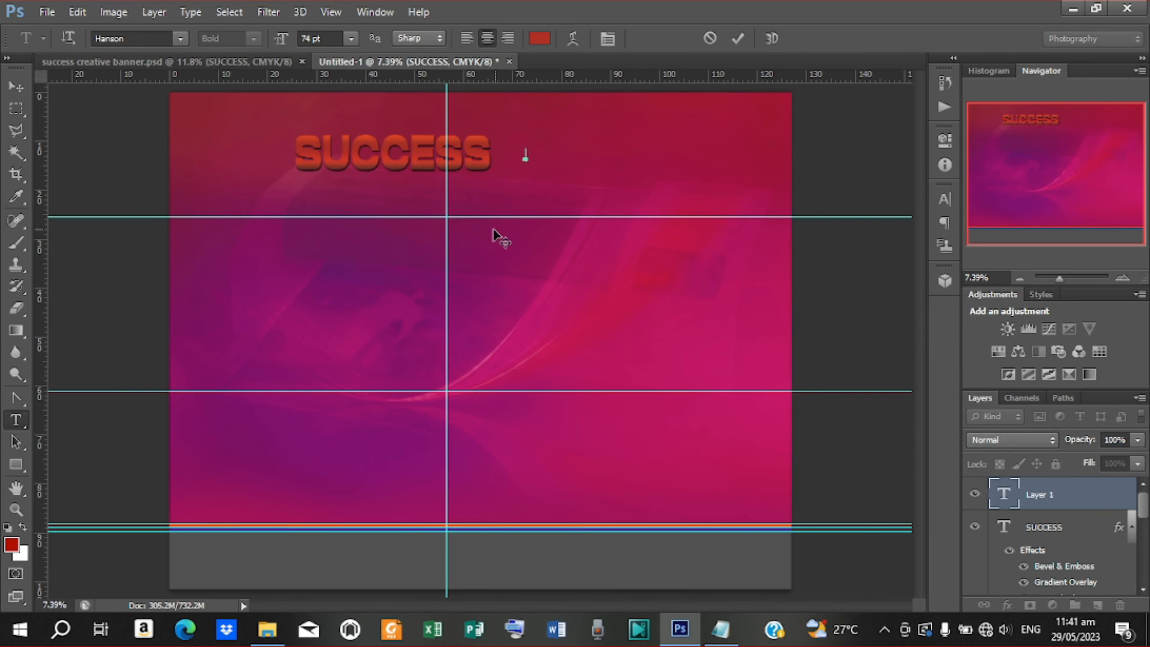
pyautogui.rightClick(555, 152)
pyautogui.click(597, 223)
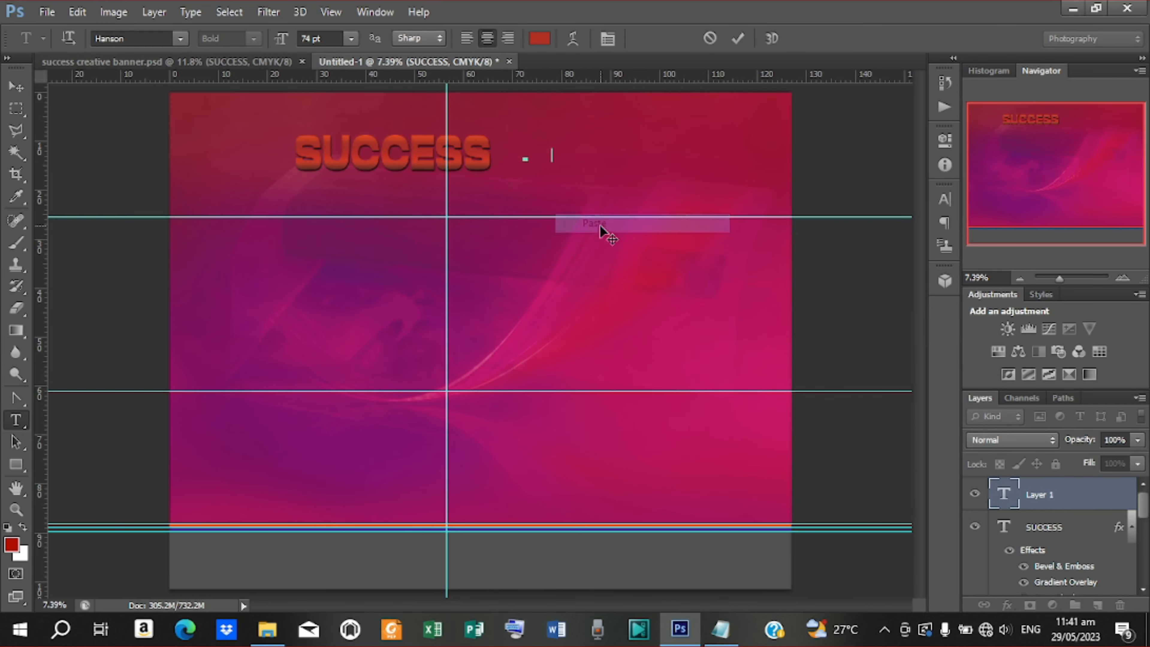
pyautogui.click(740, 38)
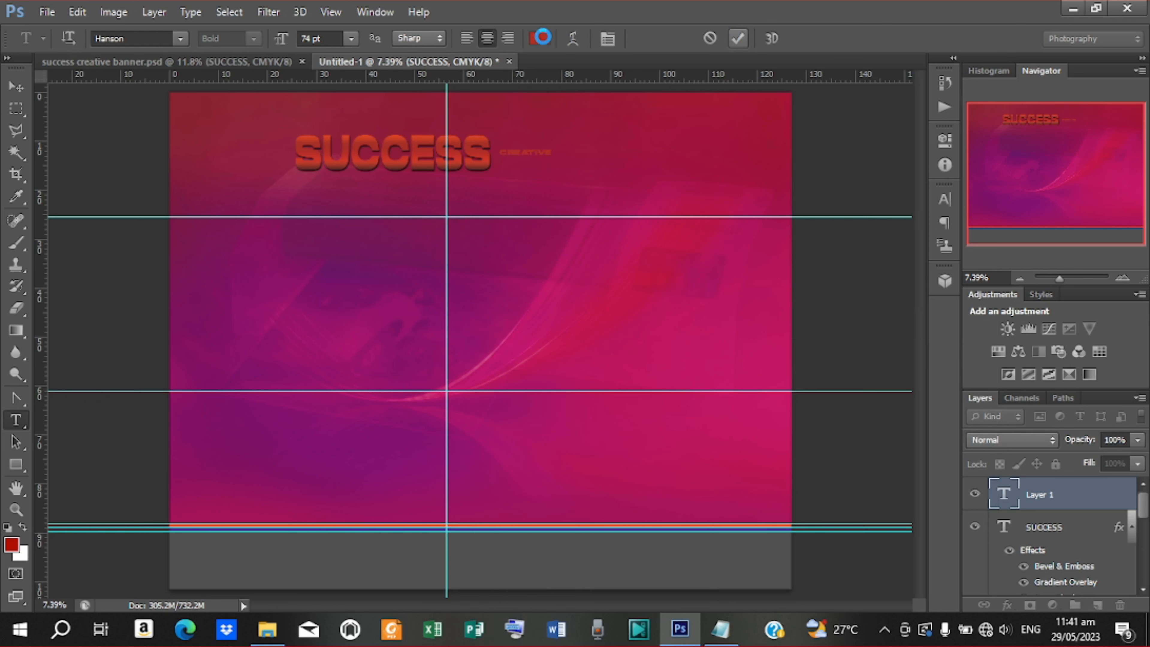
pyautogui.click(540, 38)
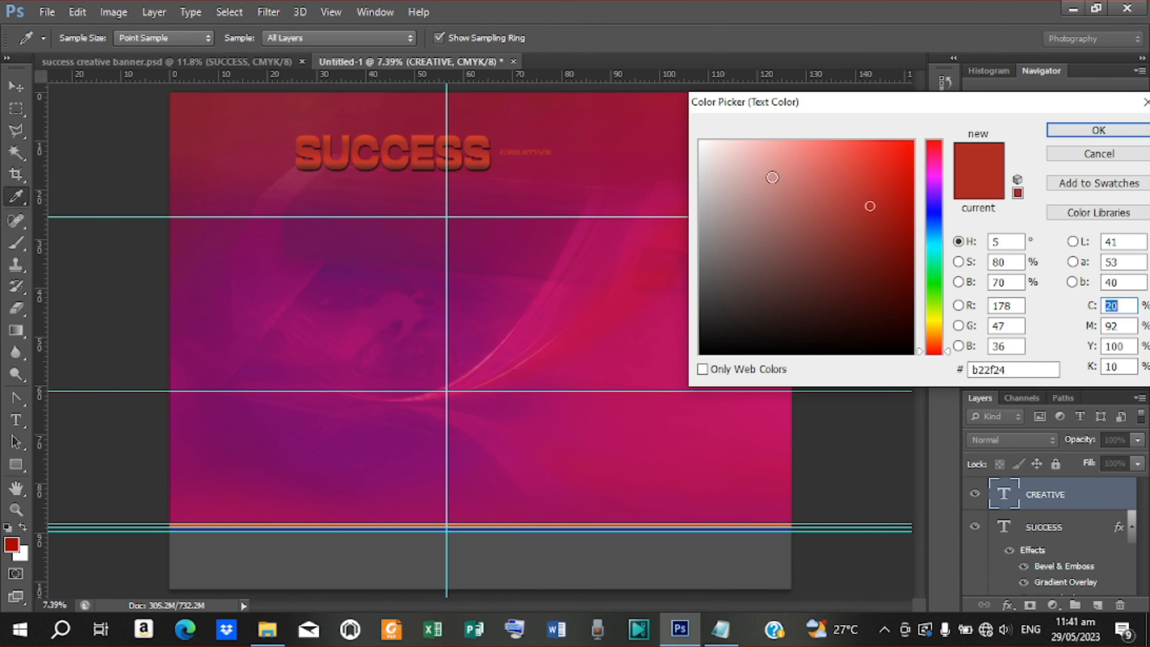
# Set the CREATIVE text colour to white and choose Birdman from the font list
pyautogui.moveTo(730, 180); pyautogui.dragTo(700, 152)
pyautogui.click(1084, 131)
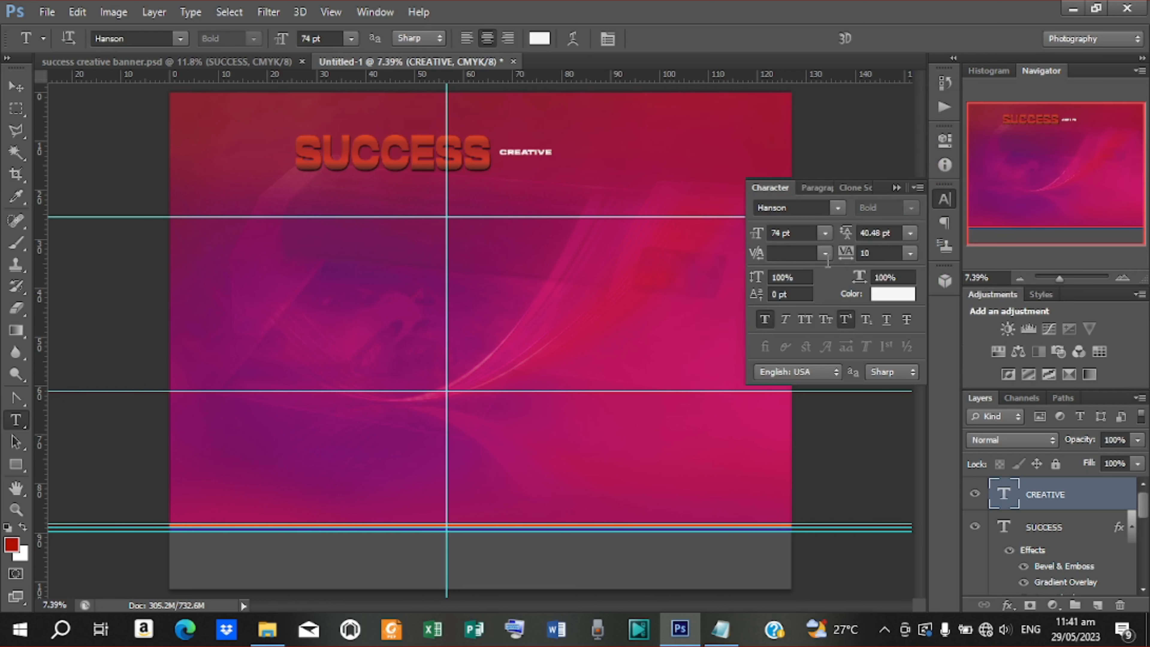
pyautogui.click(837, 208)
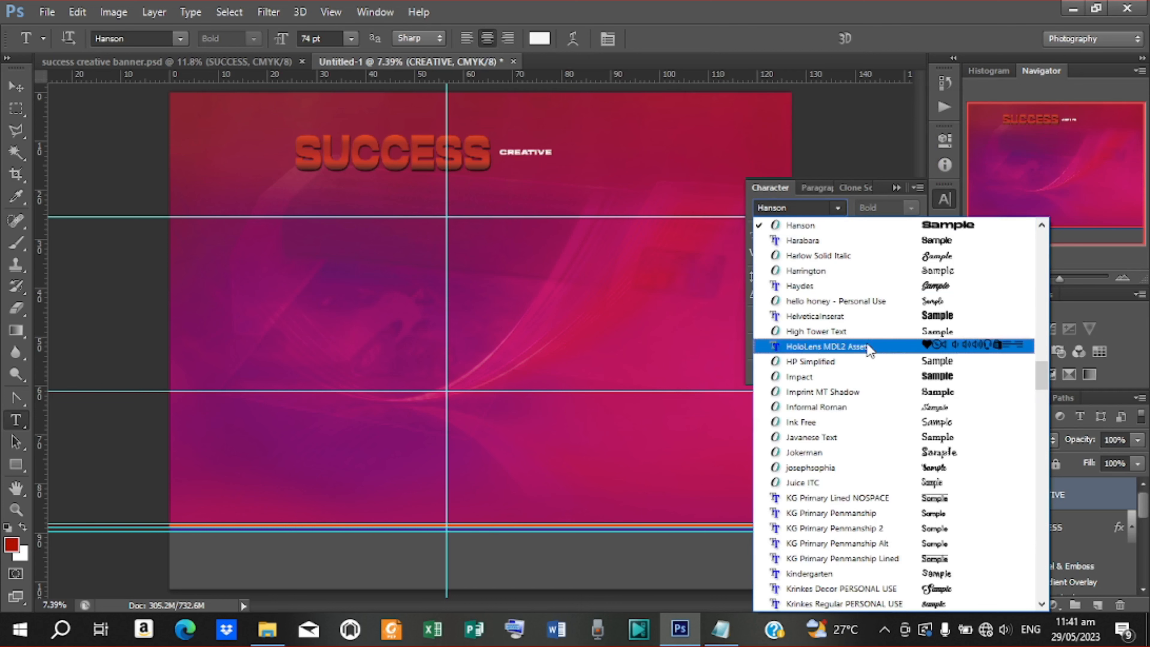
pyautogui.scroll(-6, 828, 429)
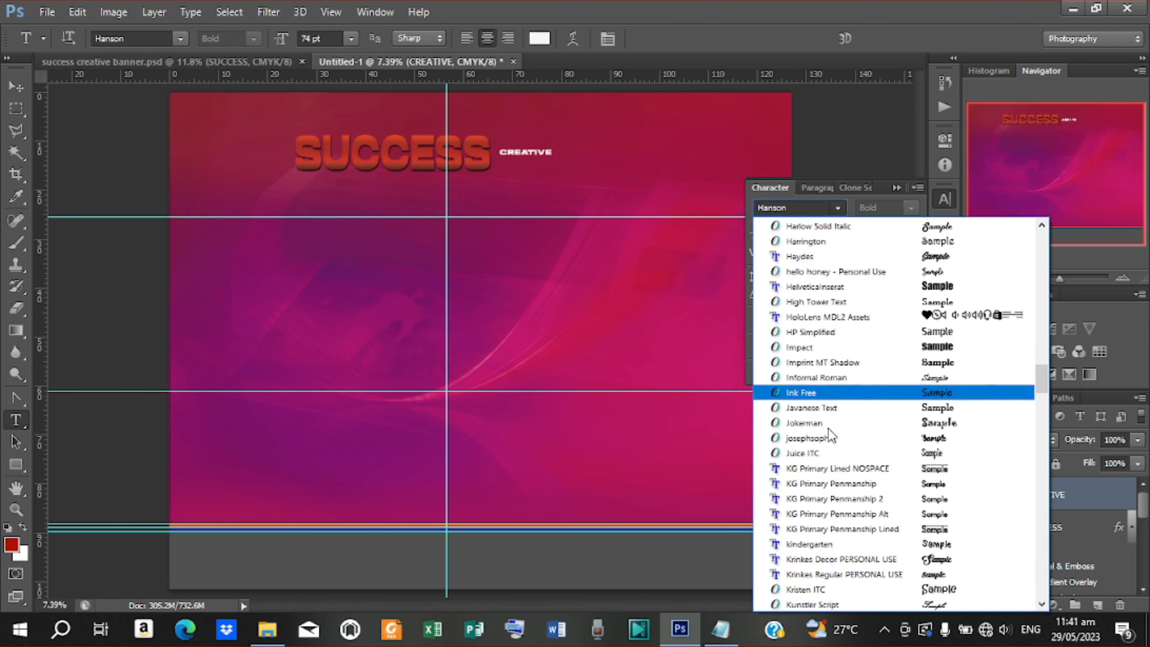
pyautogui.scroll(15, 829, 430)
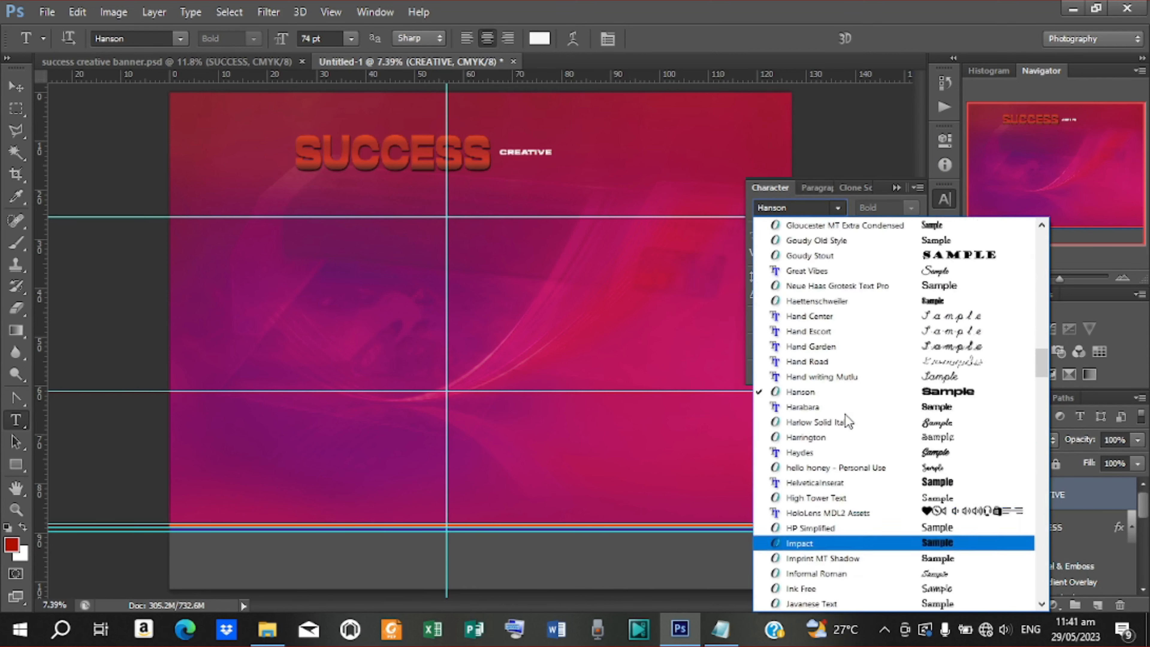
pyautogui.scroll(20, 848, 414)
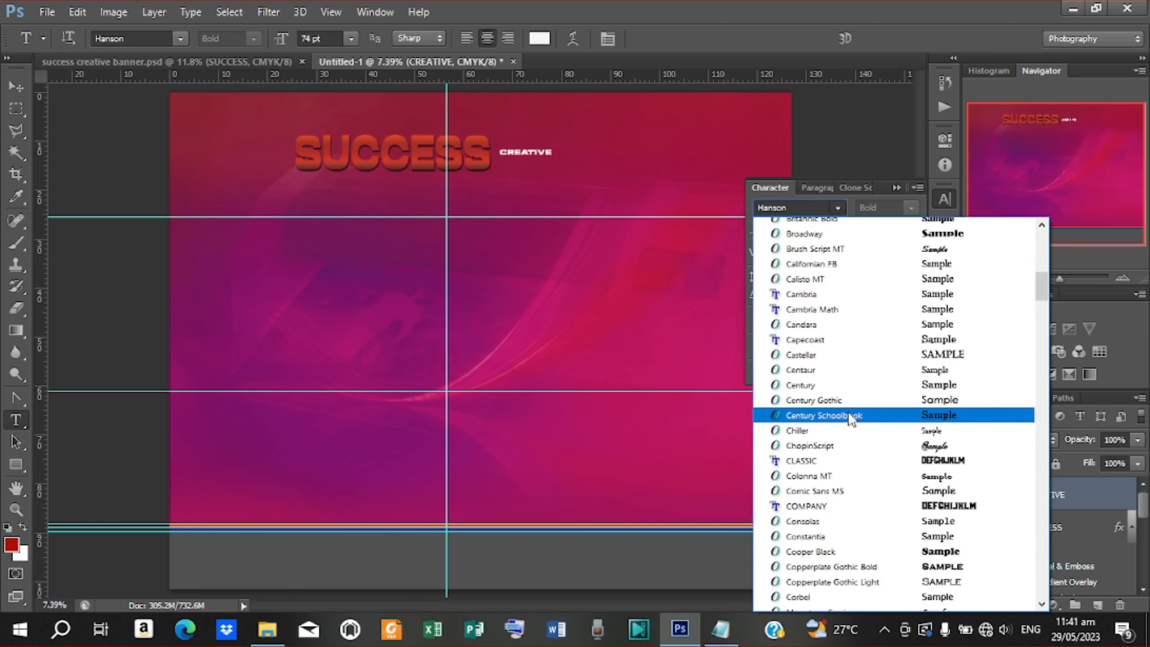
pyautogui.scroll(3, 826, 339)
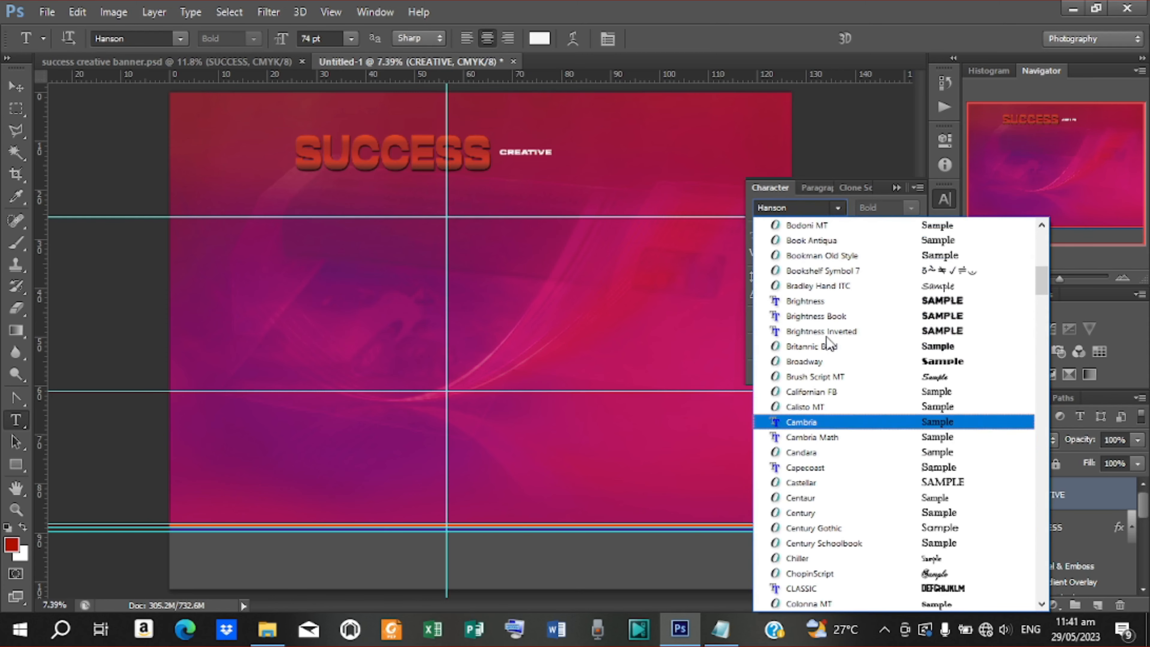
pyautogui.click(818, 236)
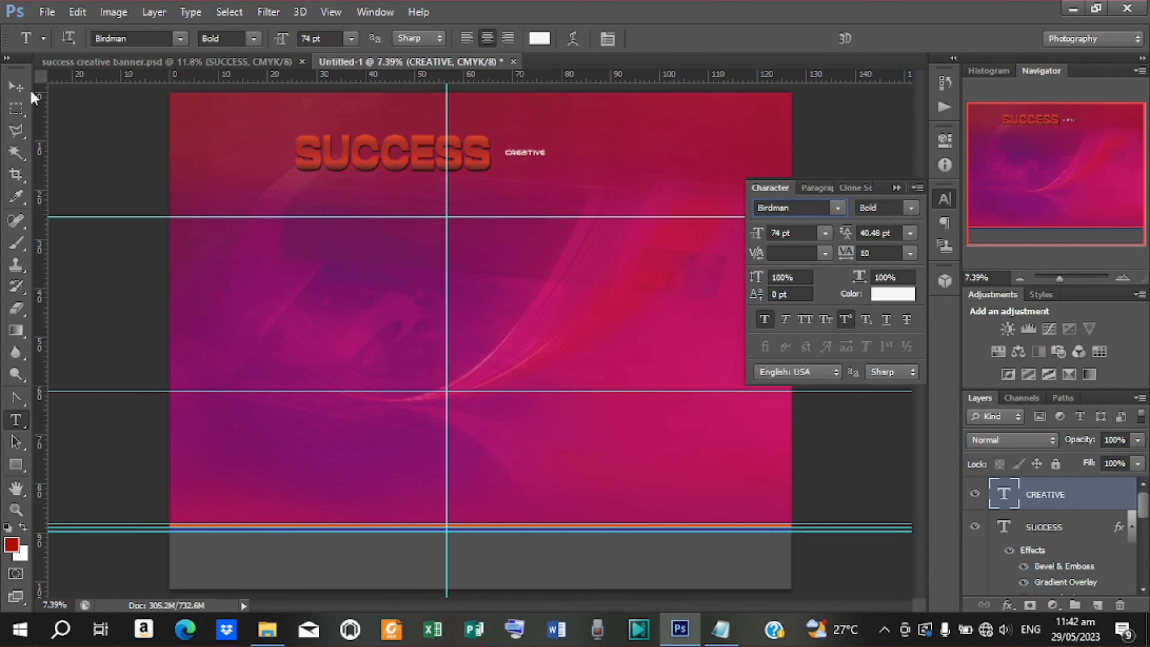
# Scale CREATIVE up to heading size, about 468 pt, keeping the Bold style
pyautogui.click(16, 86)
pyautogui.hotkey('ctrl', 't')
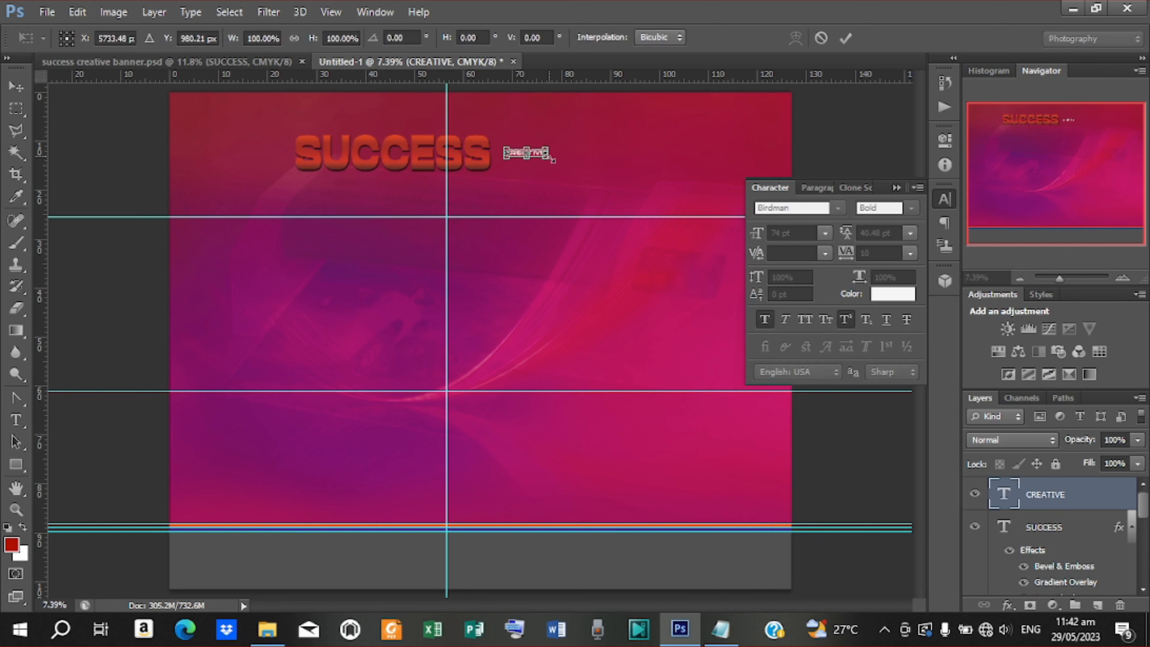
pyautogui.moveTo(551, 162); pyautogui.dragTo(637, 202)
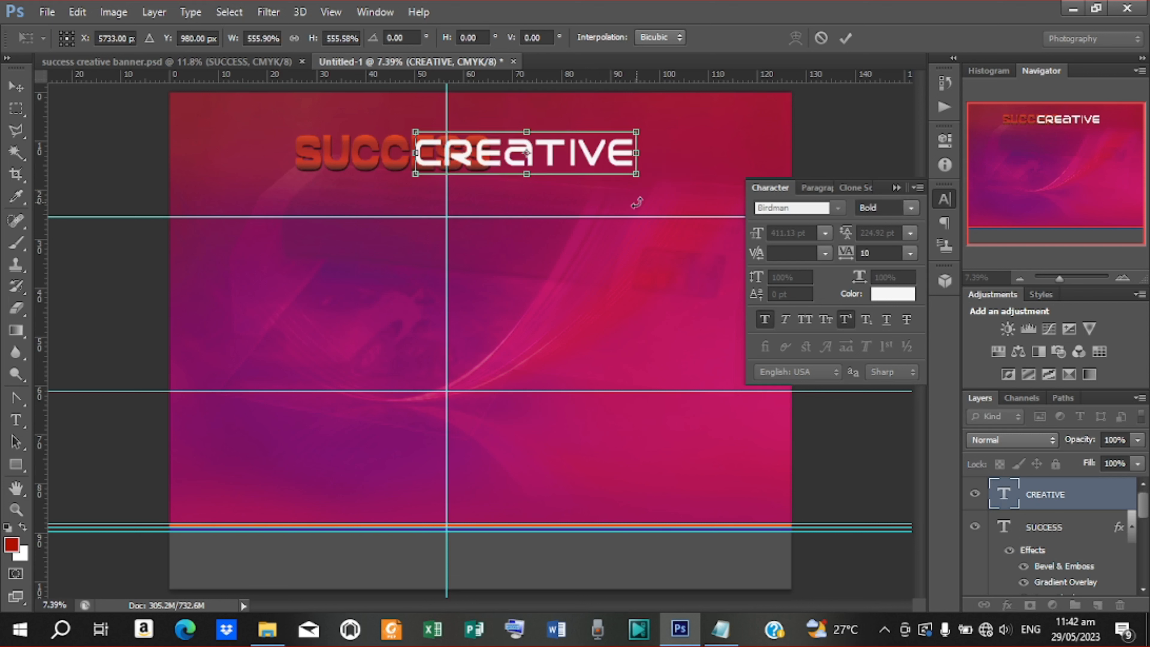
pyautogui.click(846, 37)
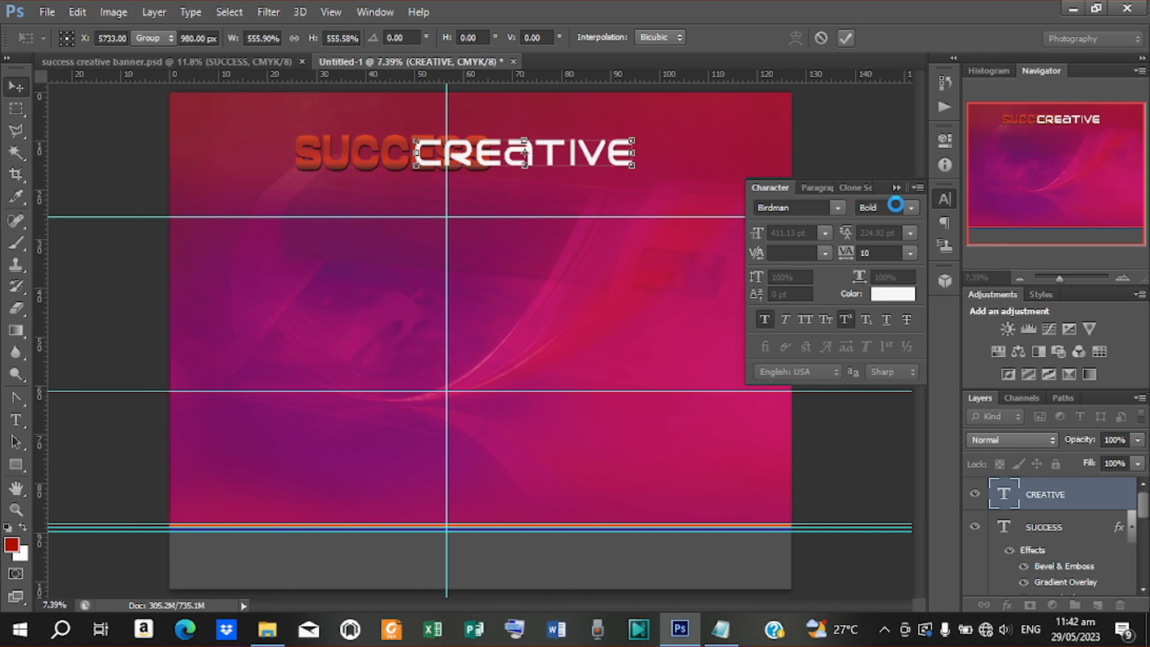
pyautogui.click(911, 208)
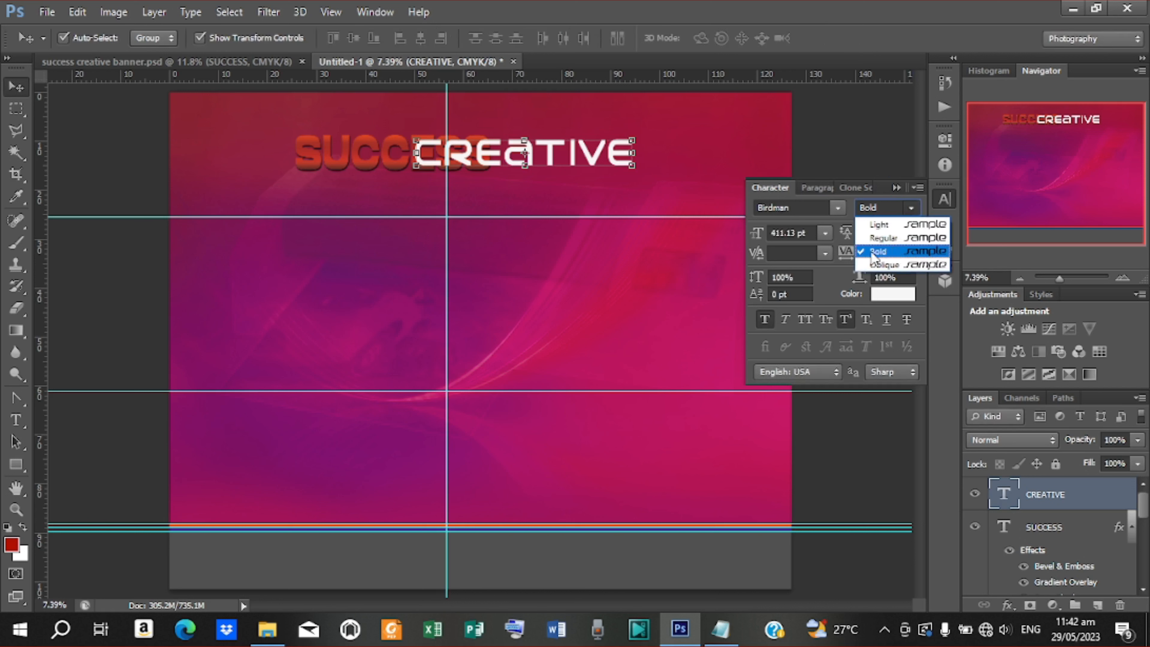
pyautogui.click(884, 252)
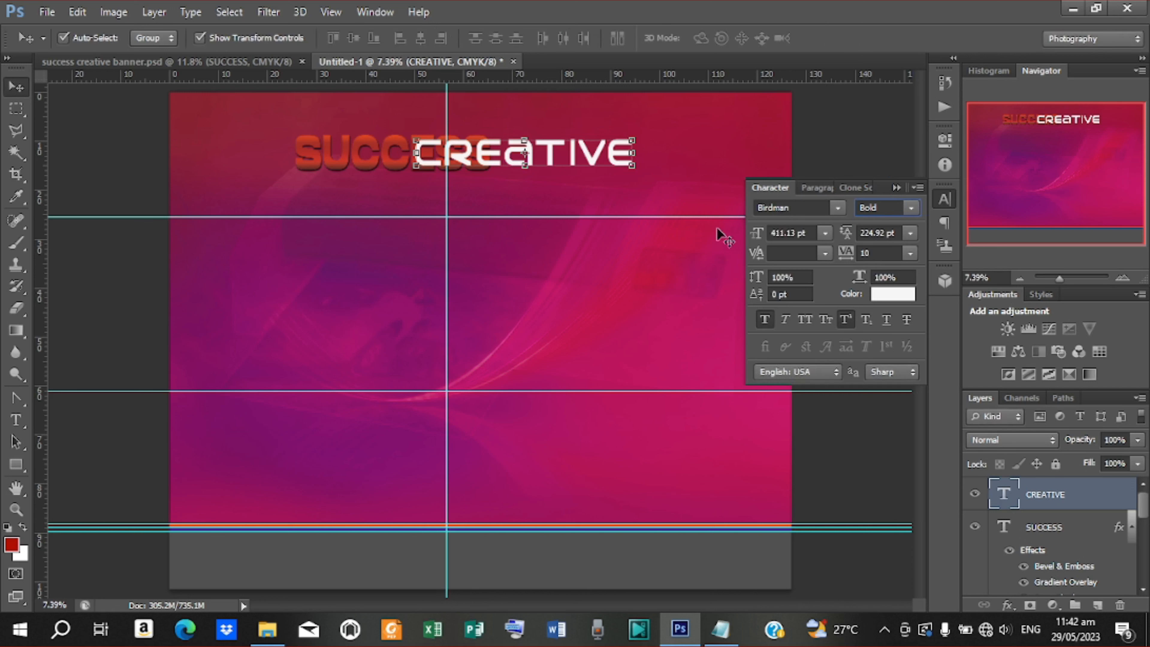
# Move CREATIVE right beside SUCCESS and stretch it slightly taller
pyautogui.moveTo(577, 154); pyautogui.dragTo(672, 156)
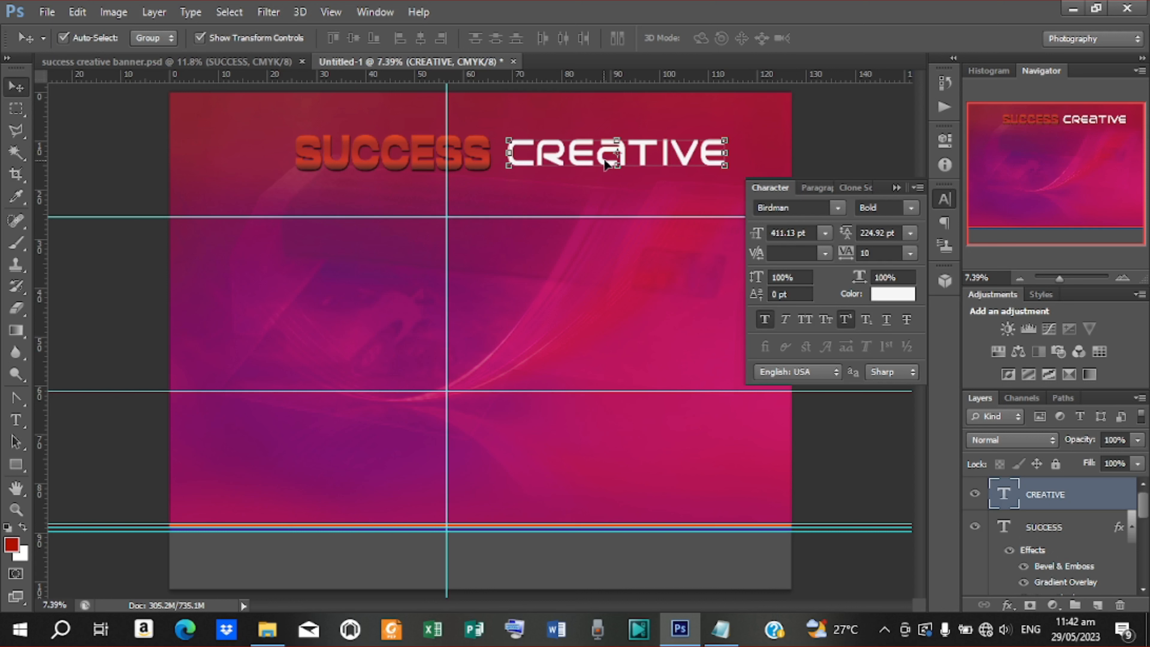
pyautogui.click(618, 164)
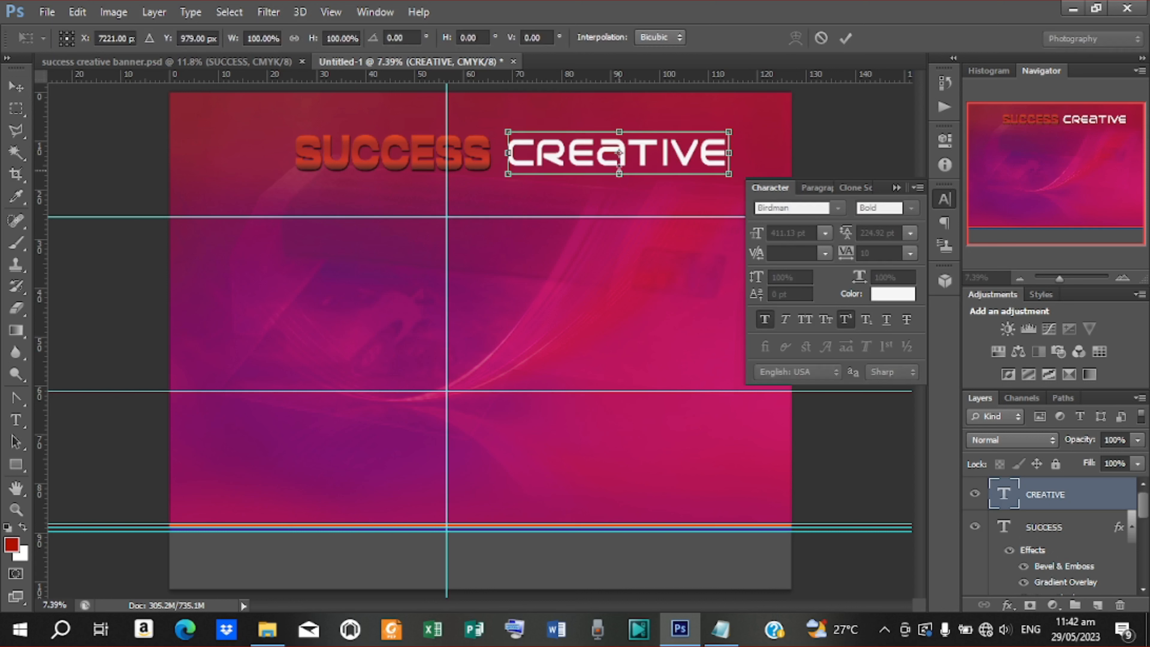
pyautogui.moveTo(619, 176); pyautogui.dragTo(619, 180)
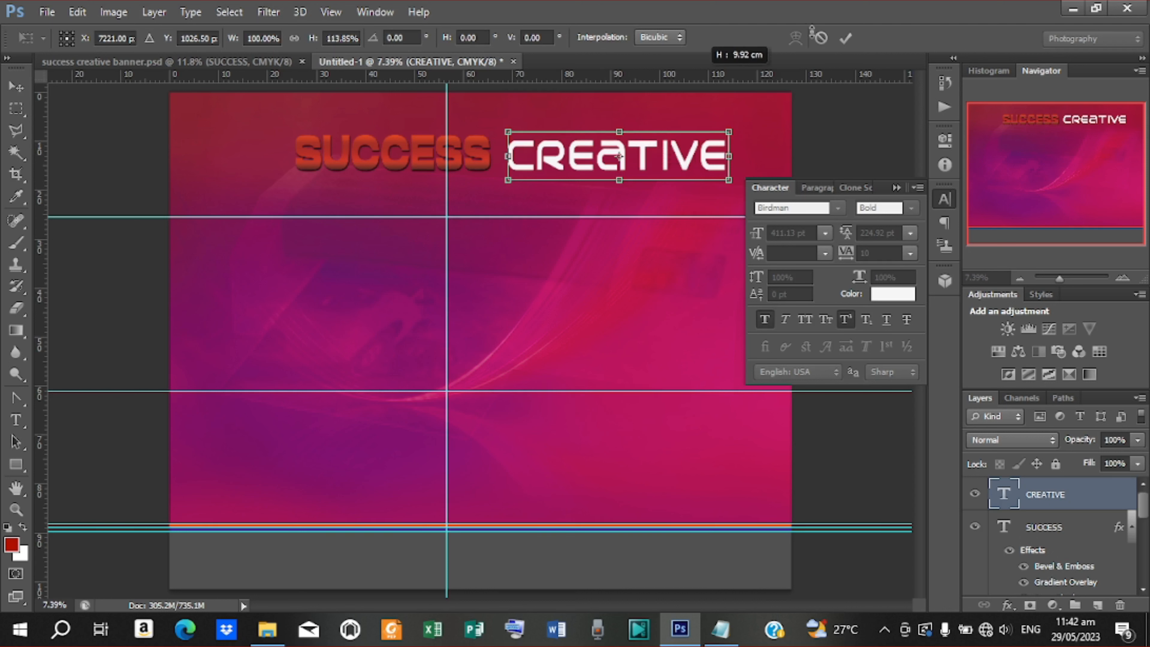
pyautogui.click(845, 38)
pyautogui.moveTo(646, 156); pyautogui.dragTo(644, 159)
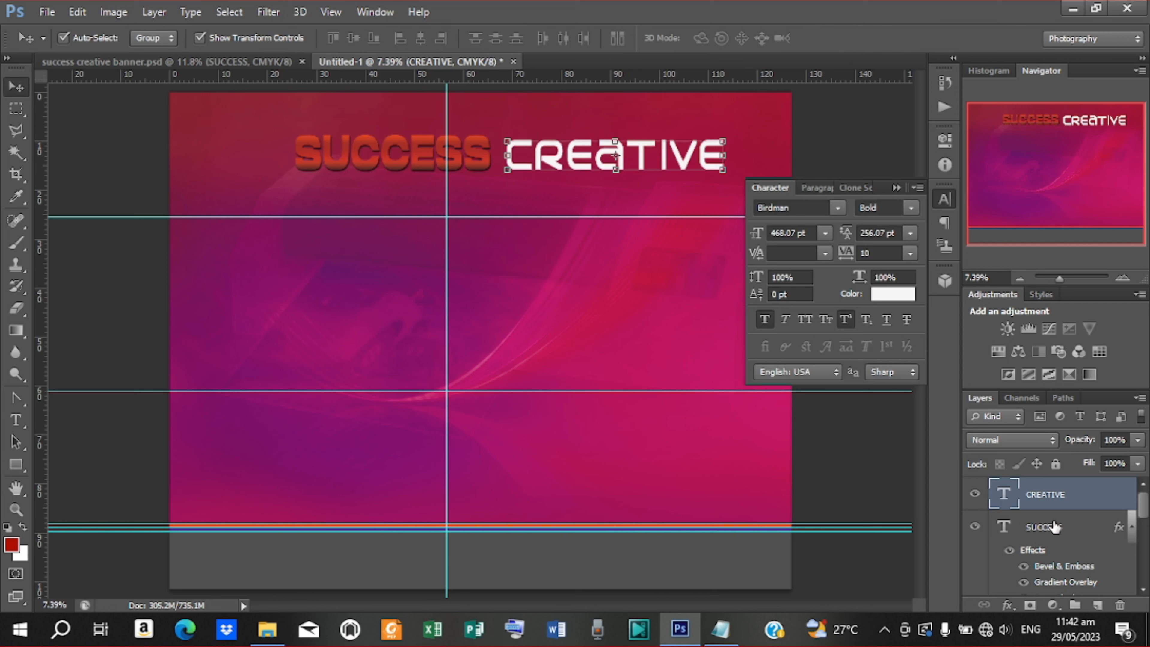
# Select both SUCCESS and CREATIVE layers and shrink them together to about 76%
pyautogui.keyDown('shift'); pyautogui.click(1054, 527); pyautogui.keyUp('shift')
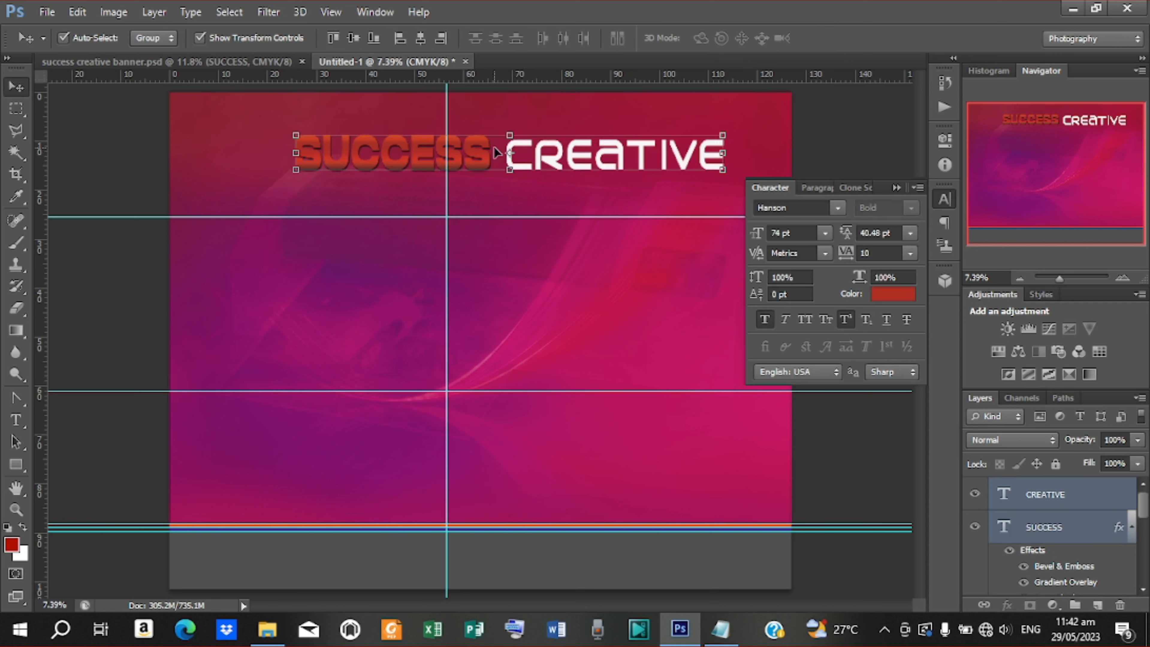
pyautogui.moveTo(494, 148); pyautogui.dragTo(473, 147)
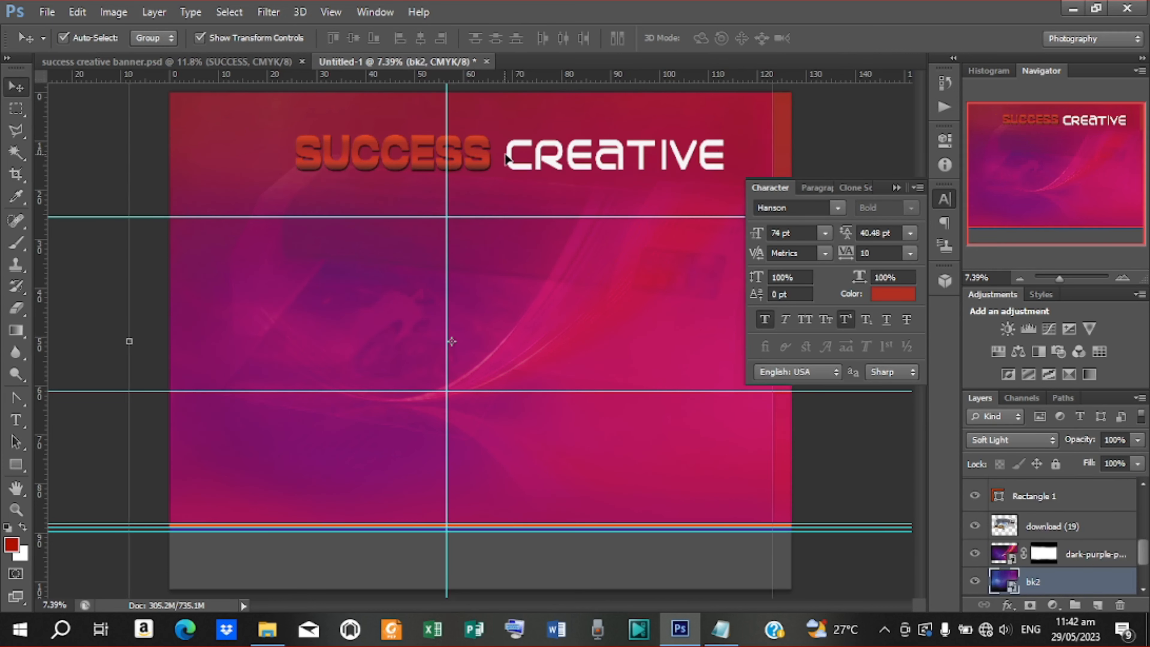
pyautogui.hotkey('ctrl', 'z')
pyautogui.scroll(5, 1036, 521)
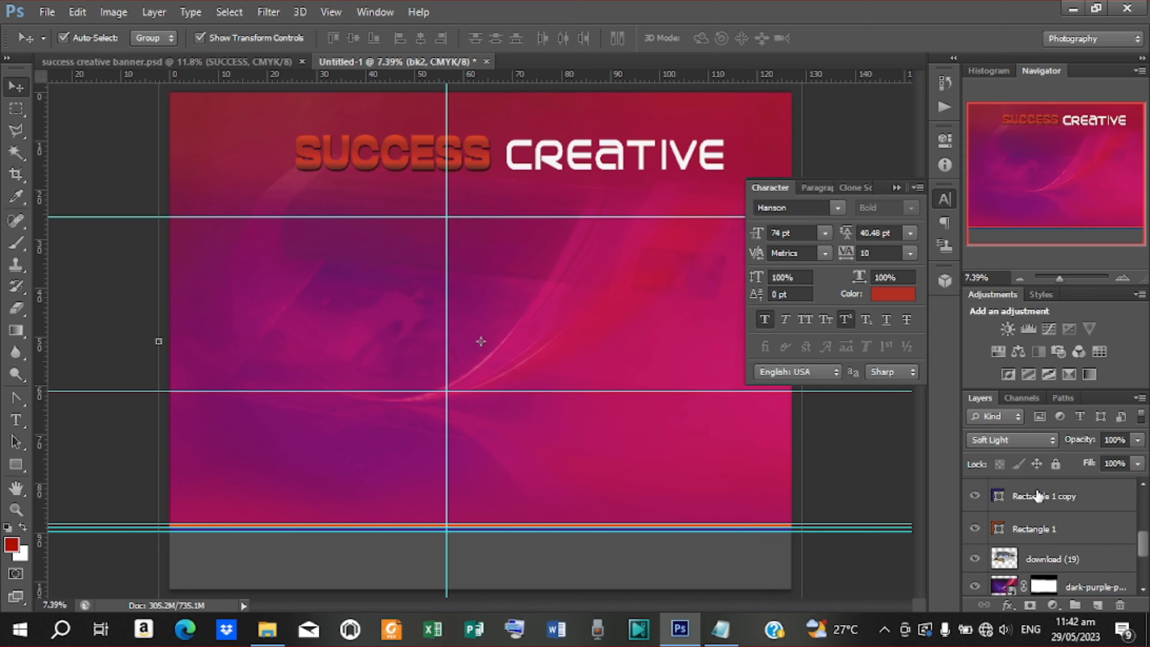
pyautogui.click(1044, 494)
pyautogui.keyDown('shift'); pyautogui.click(1050, 529); pyautogui.keyUp('shift')
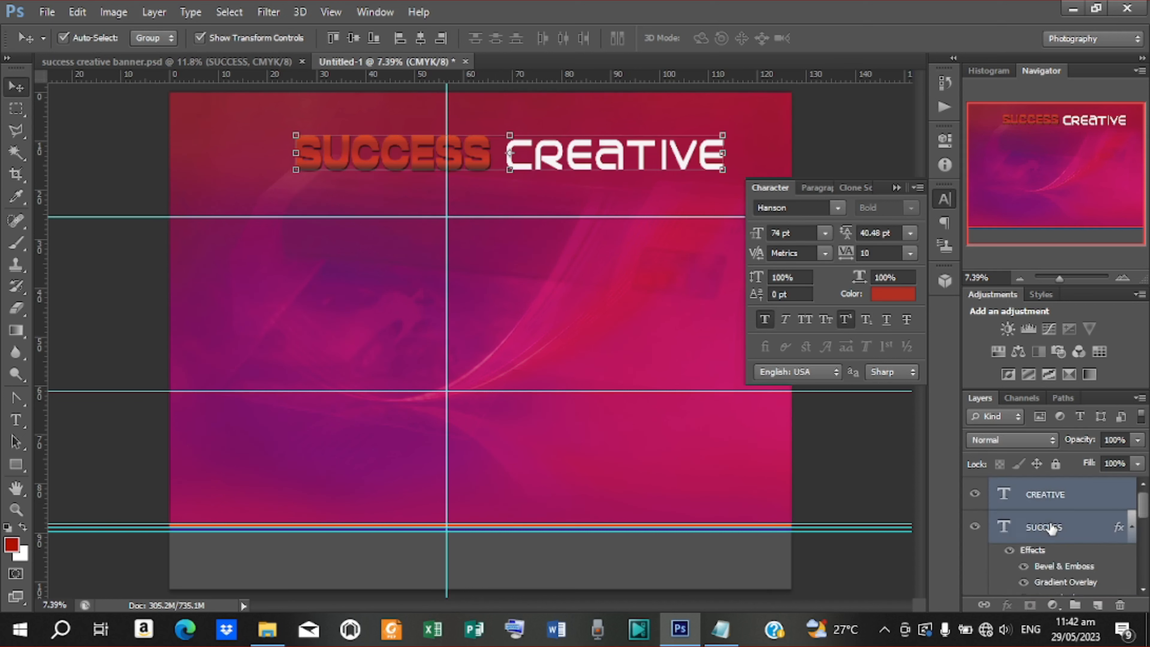
pyautogui.moveTo(618, 156); pyautogui.dragTo(575, 151)
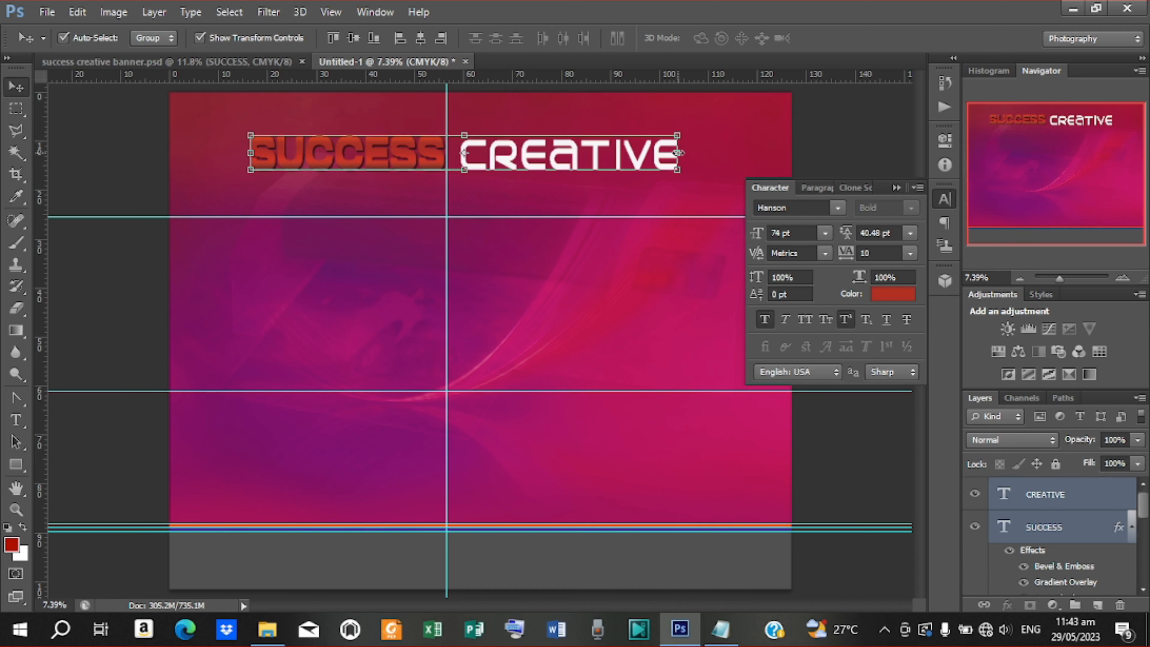
pyautogui.moveTo(678, 153); pyautogui.dragTo(627, 151)
pyautogui.moveTo(517, 157); pyautogui.dragTo(510, 157)
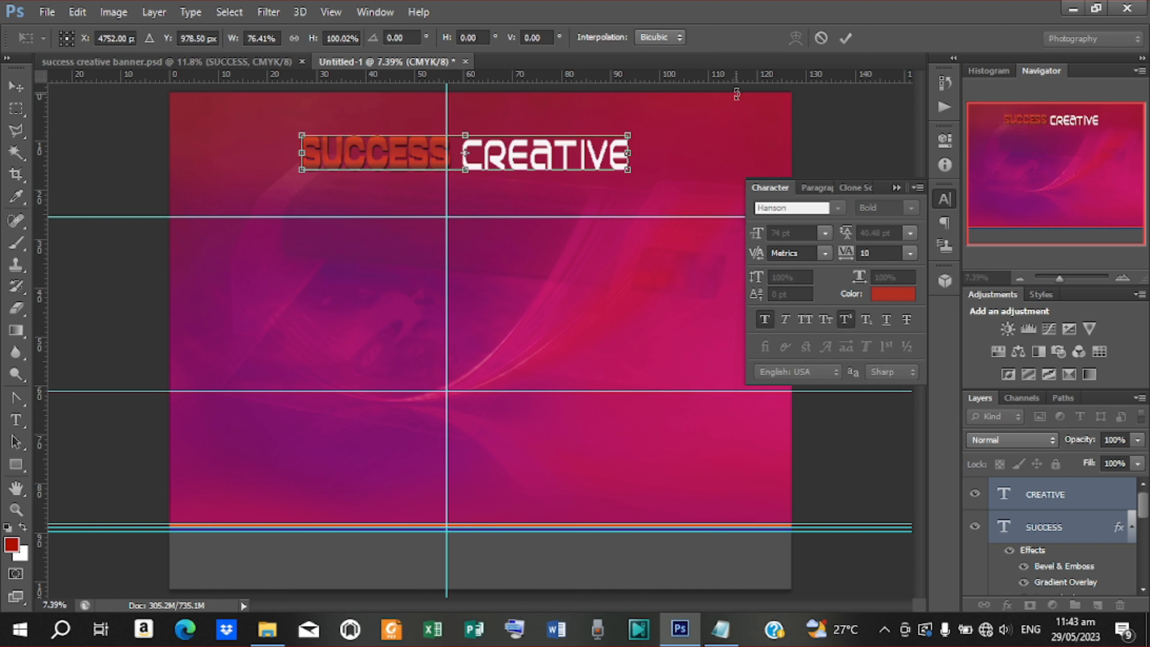
pyautogui.click(845, 38)
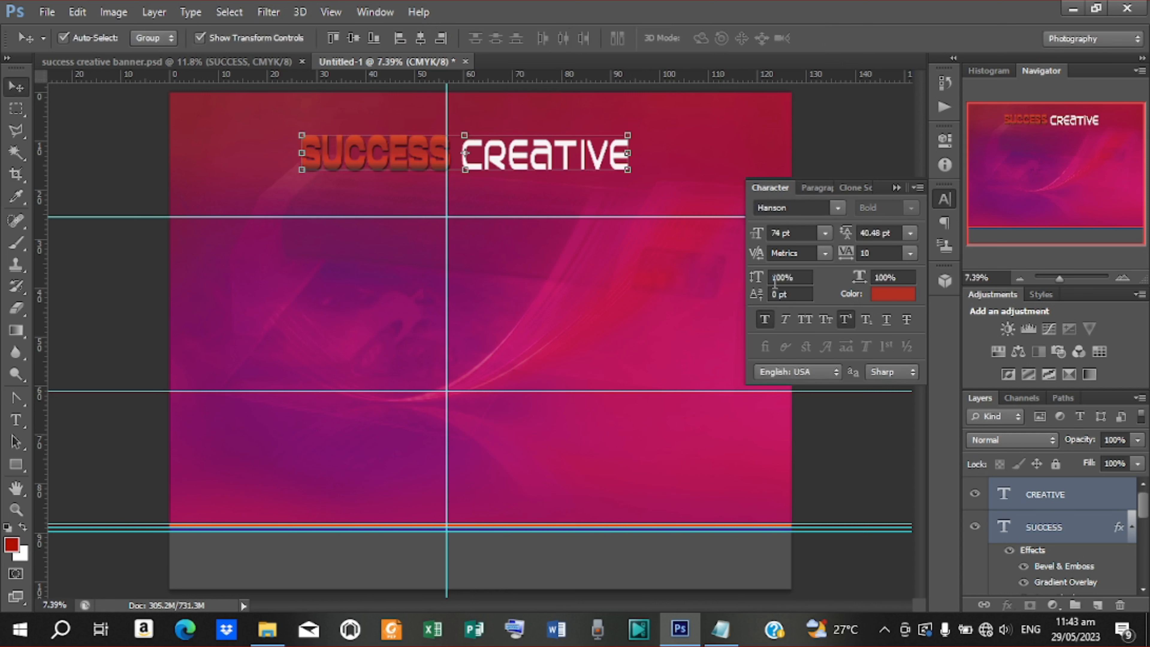
# Nudge CREATIVE right and SUCCESS left with the arrow keys to widen the gap
pyautogui.click(1078, 489)
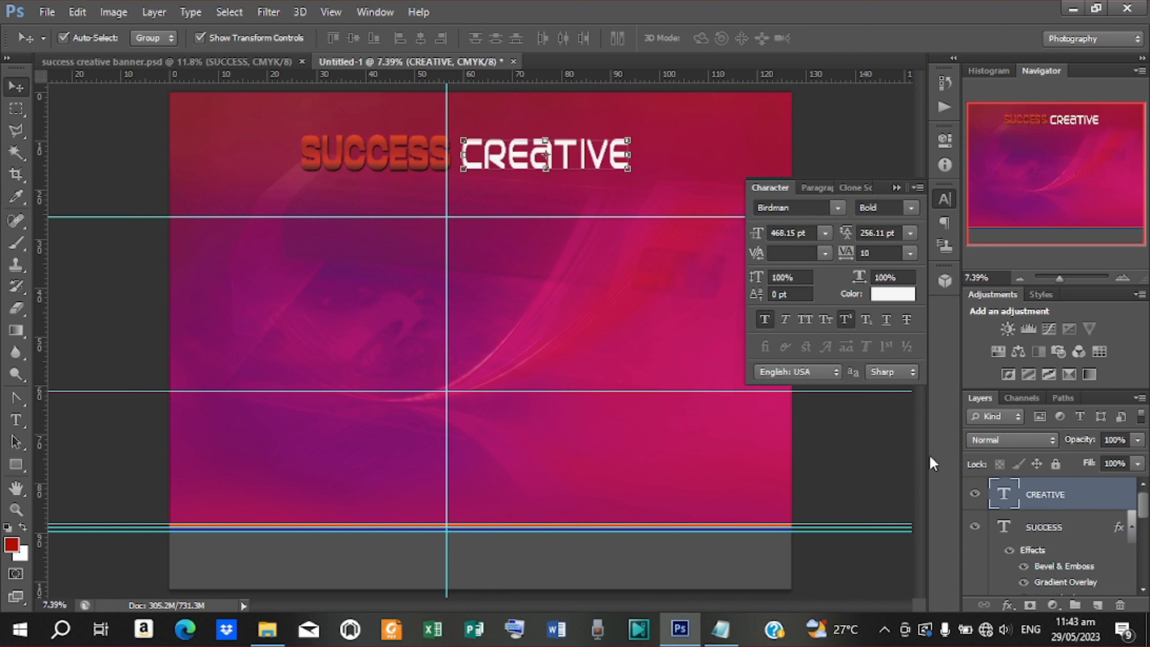
pyautogui.press('Up')
pyautogui.press('Right')
pyautogui.press('Right')
pyautogui.press('Right')
pyautogui.press('Right')
pyautogui.press('Right')
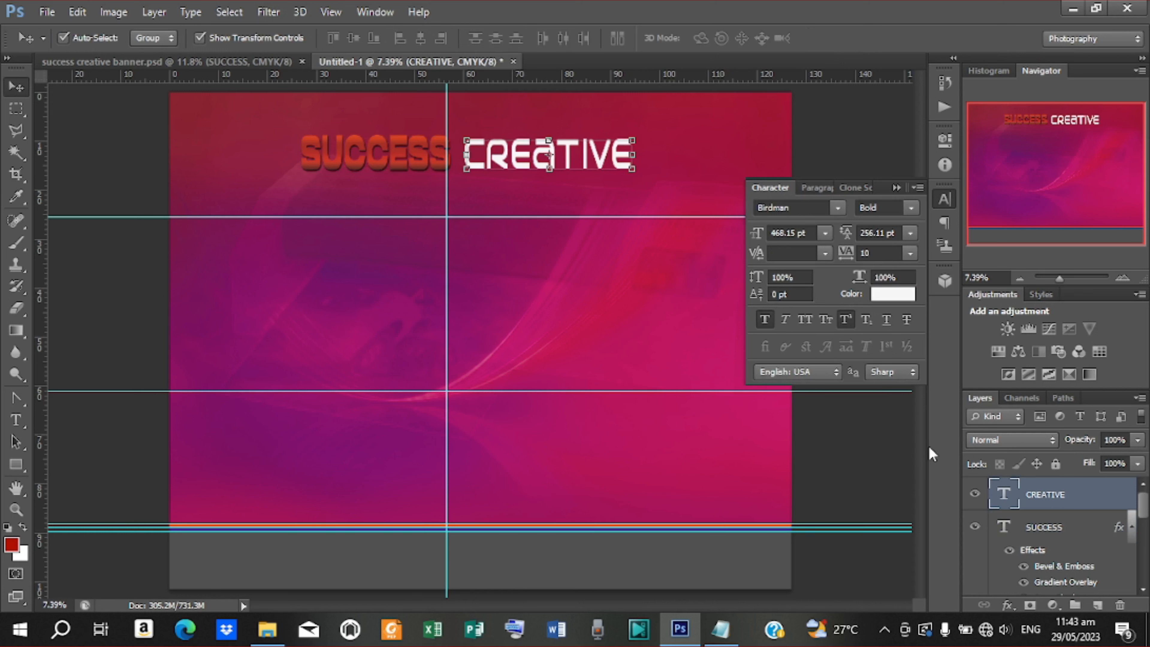
pyautogui.press('Right')
pyautogui.press('Right')
pyautogui.press('Right')
pyautogui.press('Right')
pyautogui.press('Right')
pyautogui.press('Right')
pyautogui.press('Right')
pyautogui.press('Right')
pyautogui.press('Right')
pyautogui.press('Right')
pyautogui.press('Right')
pyautogui.press('Right')
pyautogui.press('Right')
pyautogui.press('Right')
pyautogui.press('Right')
pyautogui.press('Right')
pyautogui.press('Right')
pyautogui.press('Right')
pyautogui.press('Right')
pyautogui.press('Right')
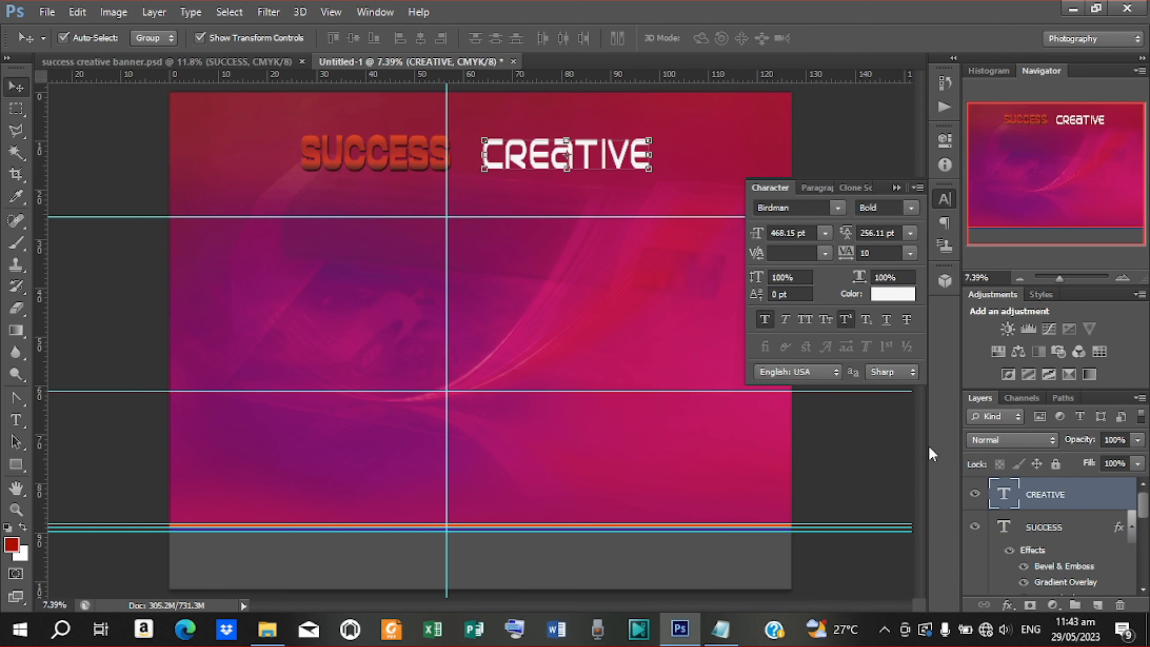
pyautogui.click(418, 157)
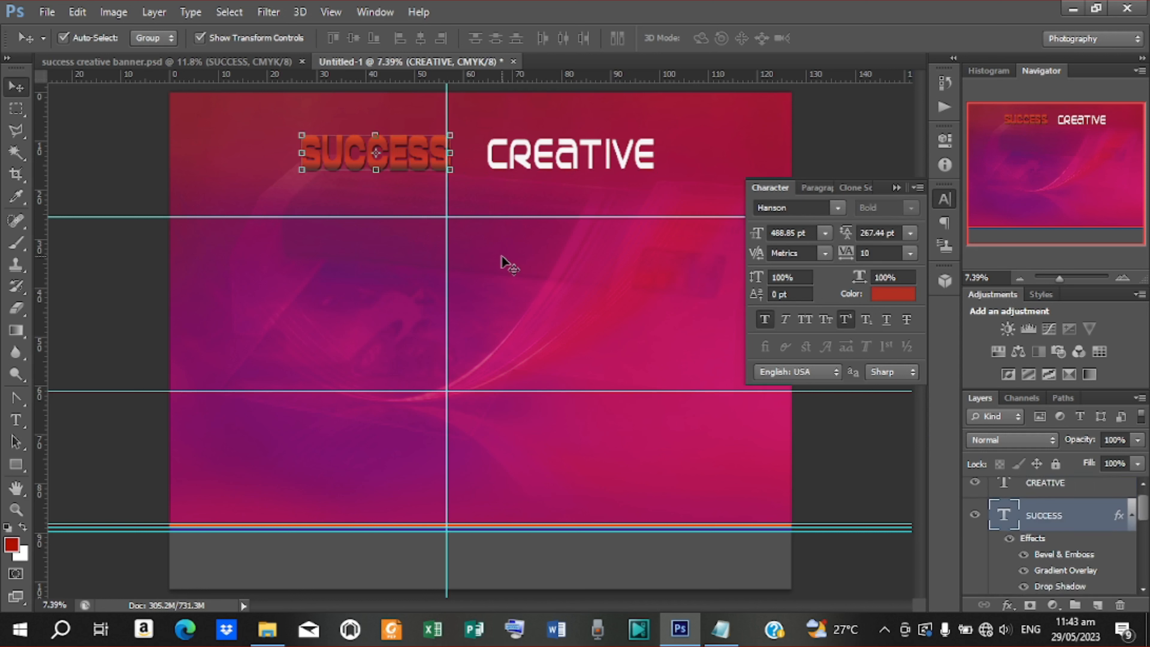
pyautogui.press('Down')
pyautogui.press('Left')
pyautogui.press('Left')
pyautogui.press('Left')
pyautogui.press('Left')
pyautogui.press('Left')
pyautogui.press('Left')
pyautogui.press('Left')
pyautogui.press('Left')
pyautogui.press('Left')
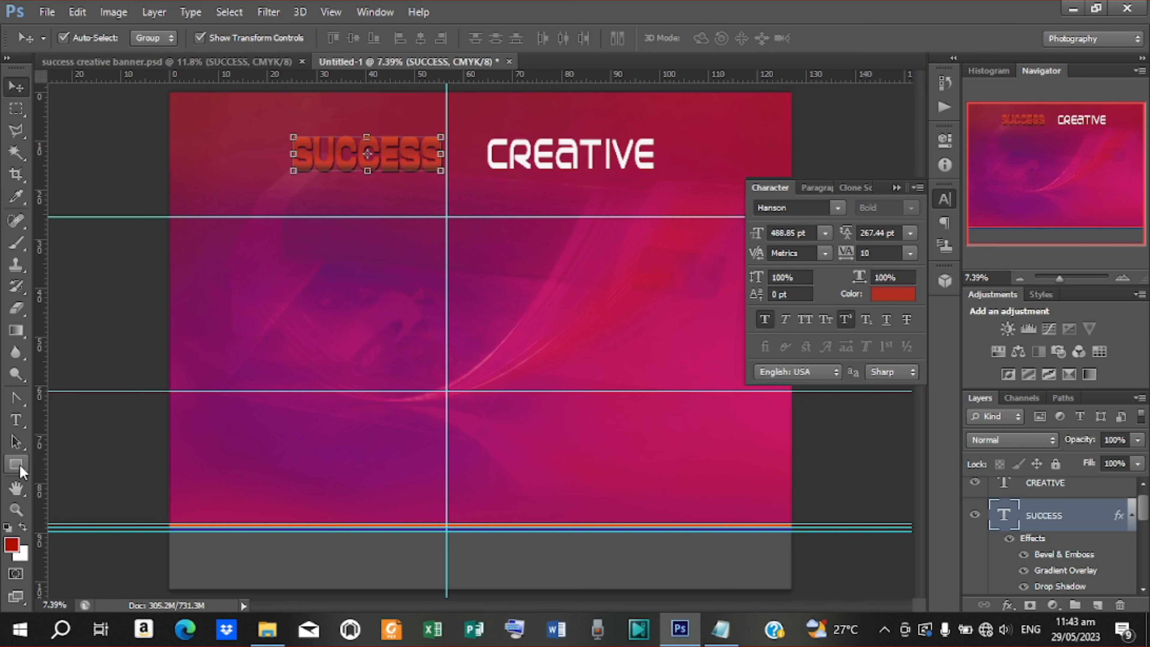
# Open Blending Options for CREATIVE and add a Stroke Emboss bevel
pyautogui.click(549, 156)
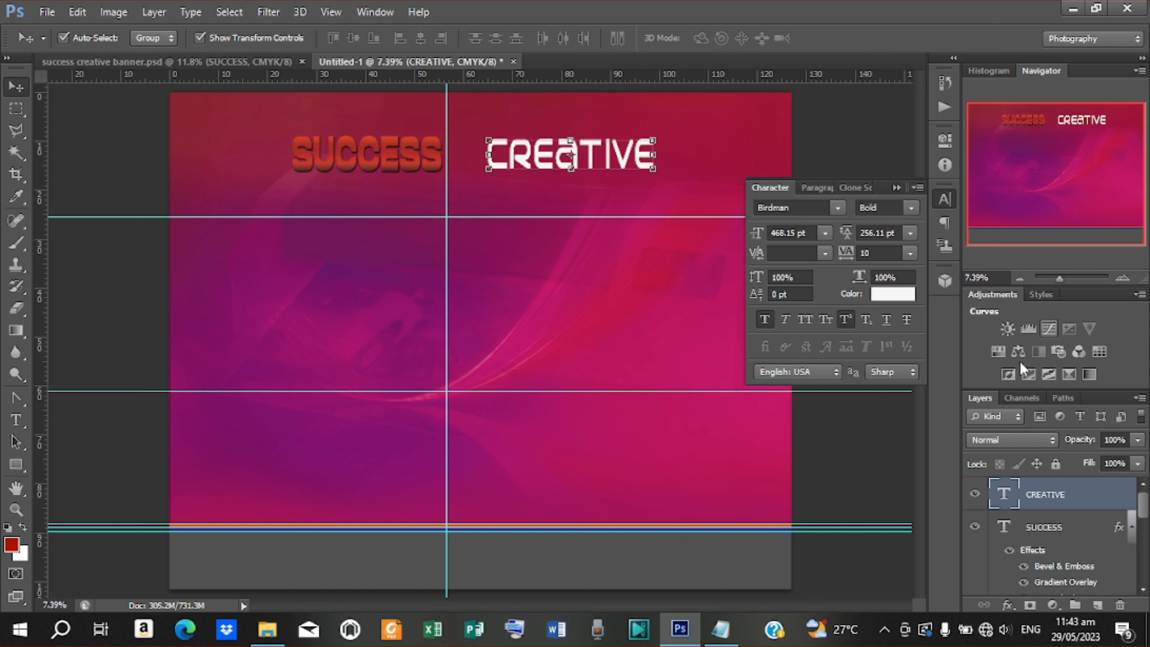
pyautogui.click(1007, 606)
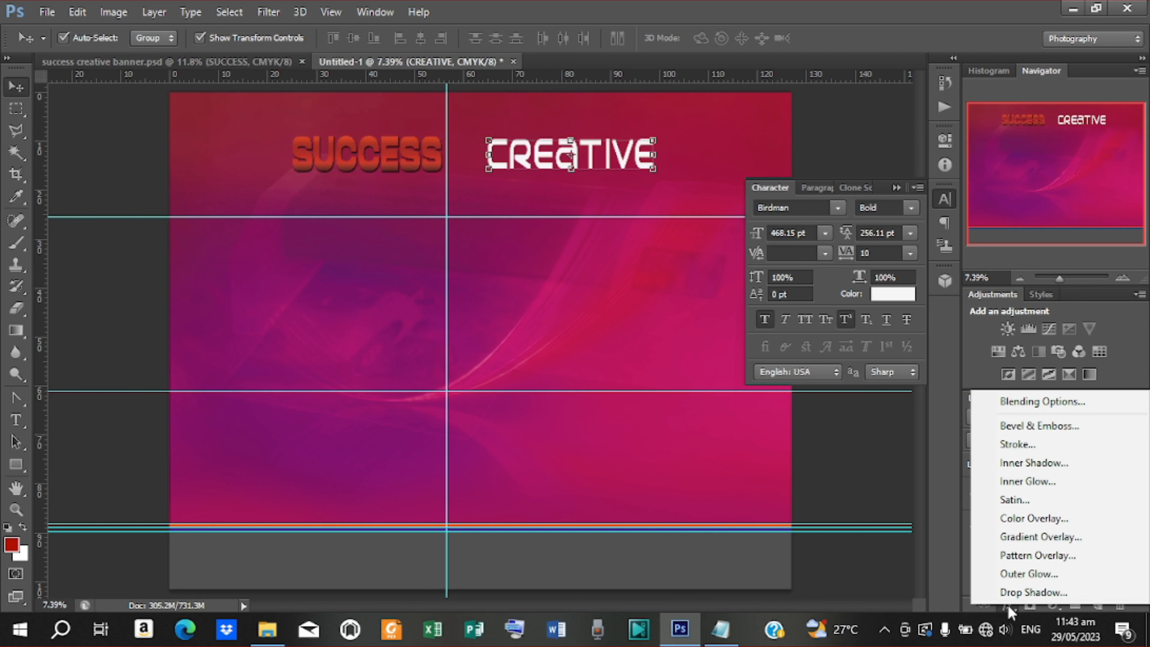
pyautogui.click(1034, 397)
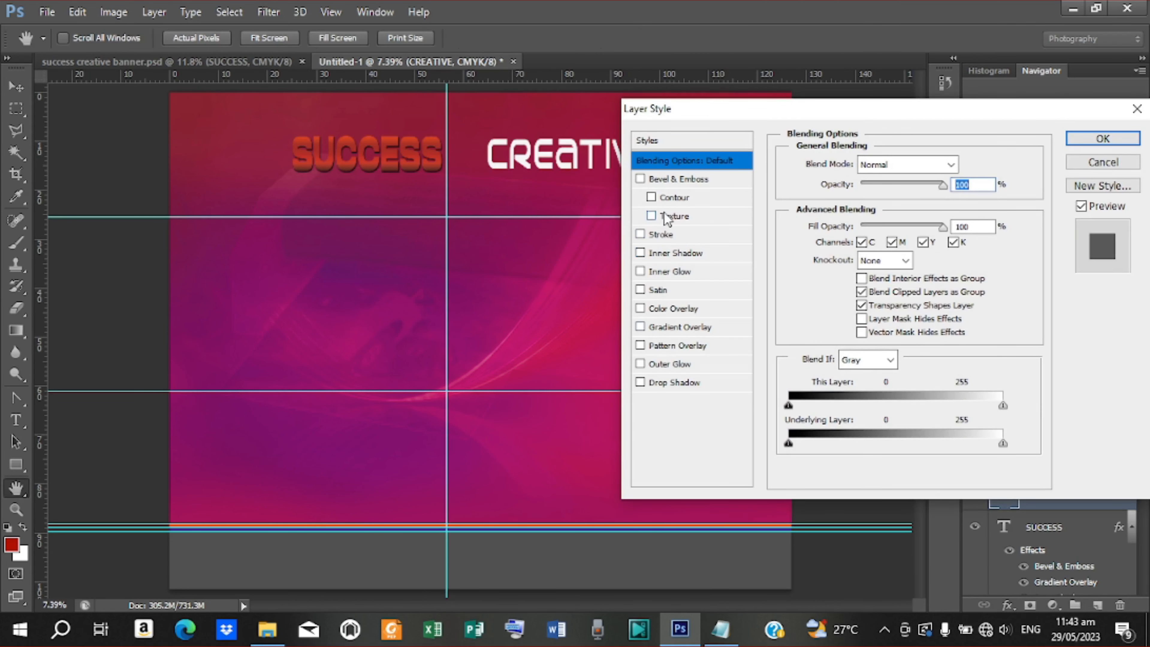
pyautogui.click(674, 181)
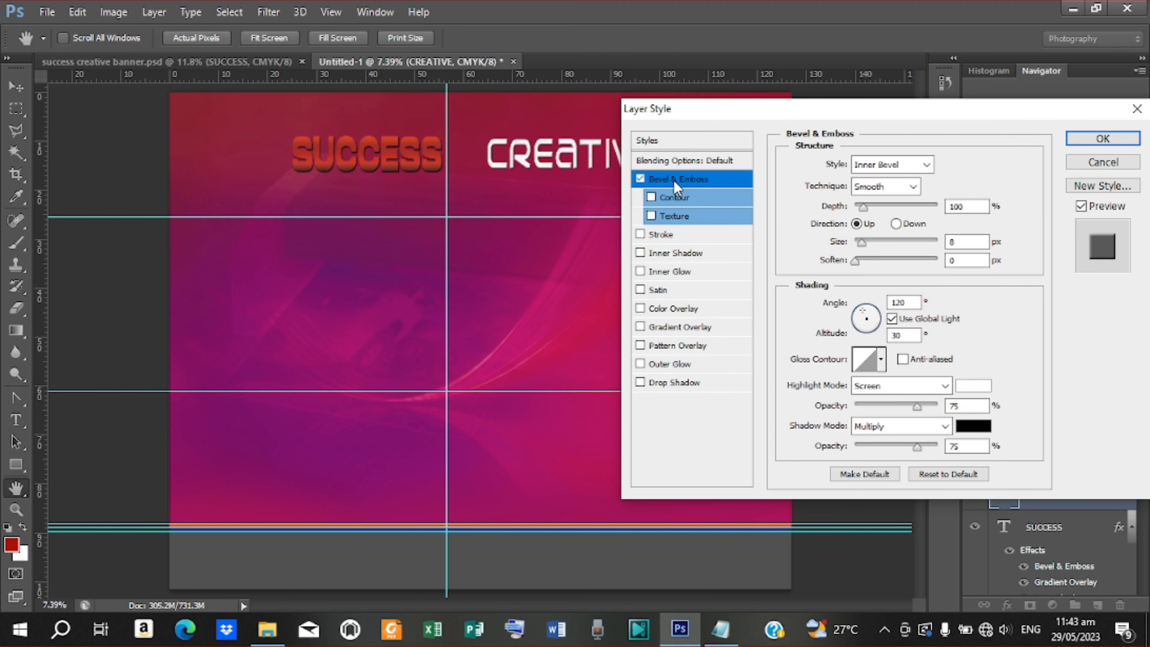
pyautogui.moveTo(740, 111)
pyautogui.mouseDown()
pyautogui.moveTo(614, 262)
pyautogui.moveTo(555, 222)
pyautogui.moveTo(459, 212)
pyautogui.mouseUp()
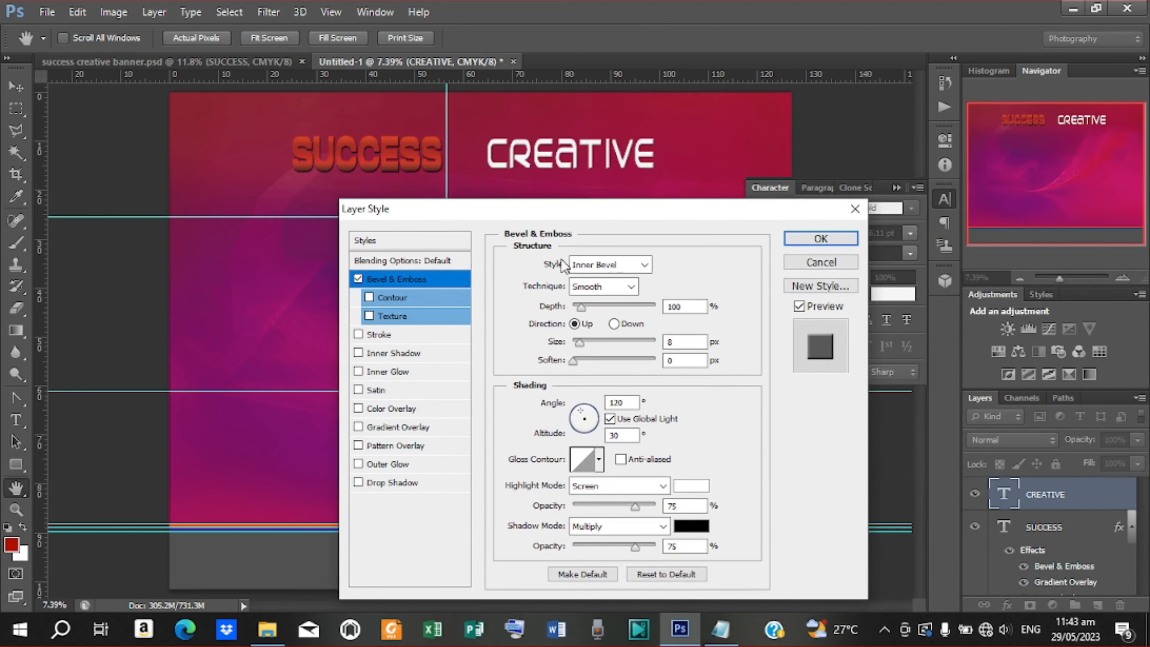
pyautogui.click(645, 265)
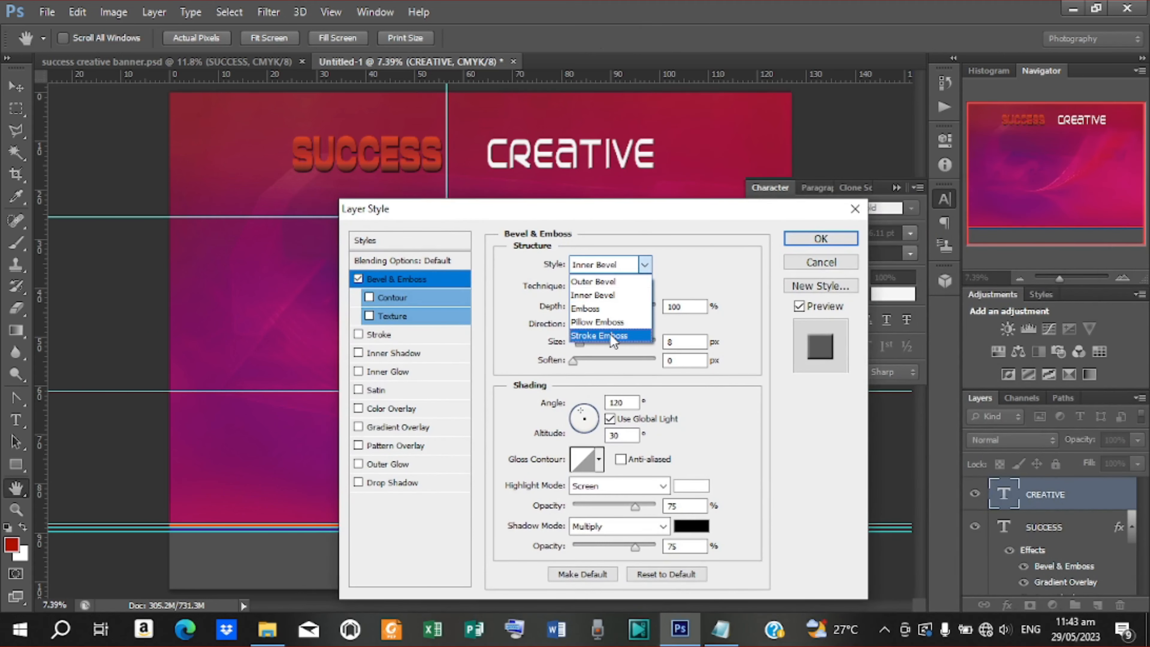
pyautogui.click(609, 335)
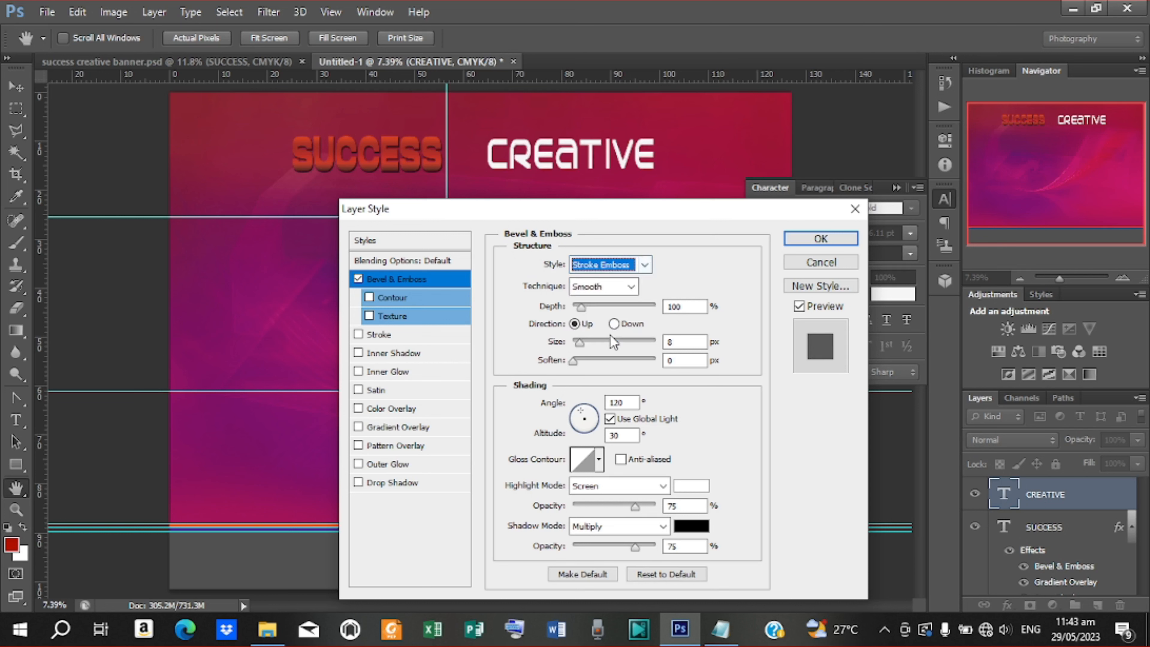
# Add a drop shadow with about 15% spread and 8 px size, then apply
pyautogui.click(410, 483)
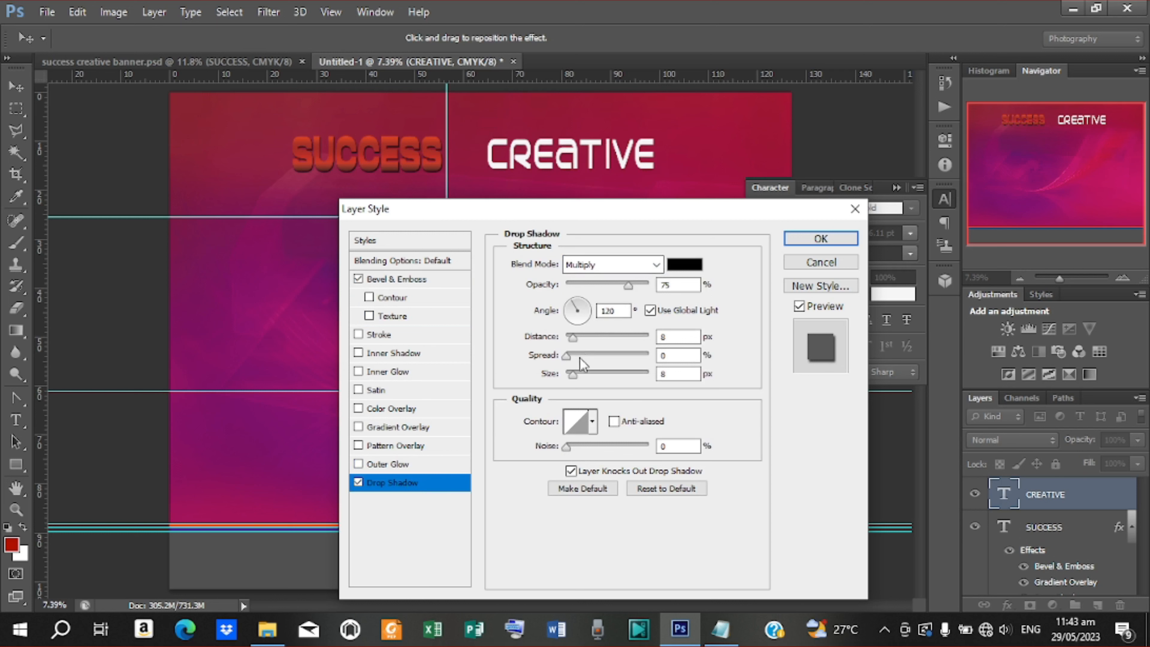
pyautogui.moveTo(565, 353)
pyautogui.mouseDown()
pyautogui.moveTo(582, 358)
pyautogui.moveTo(572, 339)
pyautogui.mouseUp()
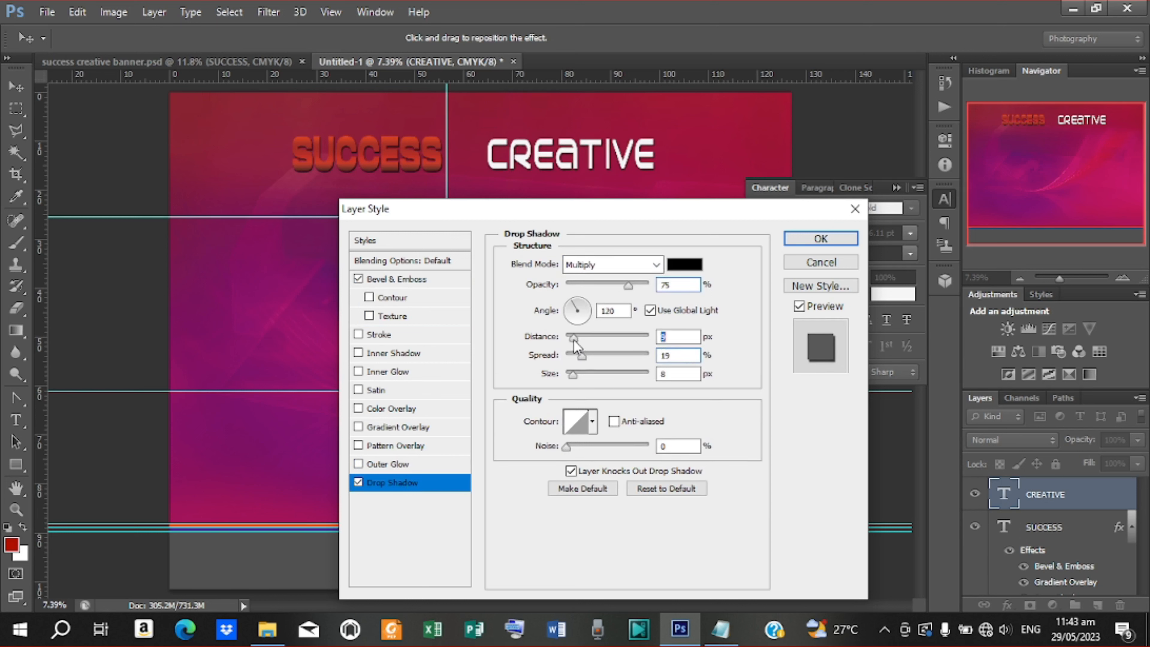
pyautogui.click(575, 374)
pyautogui.moveTo(574, 378); pyautogui.dragTo(573, 375)
pyautogui.click(820, 238)
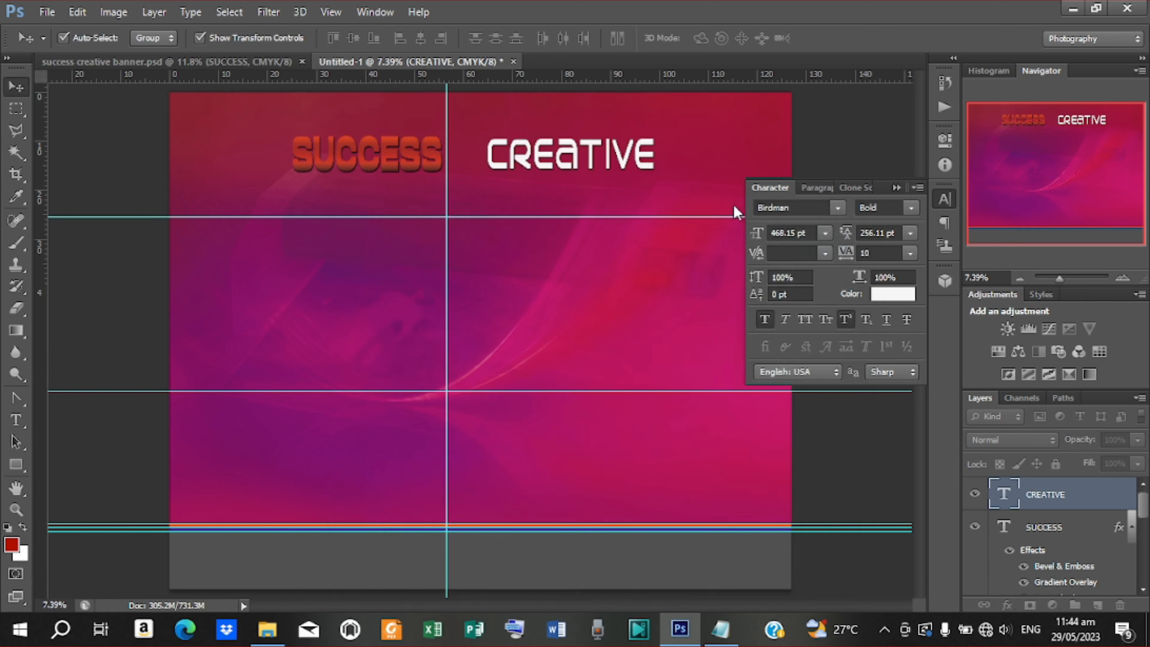
# Copy the SUCCESS layer style from success creative banner.psd
pyautogui.click(630, 165)
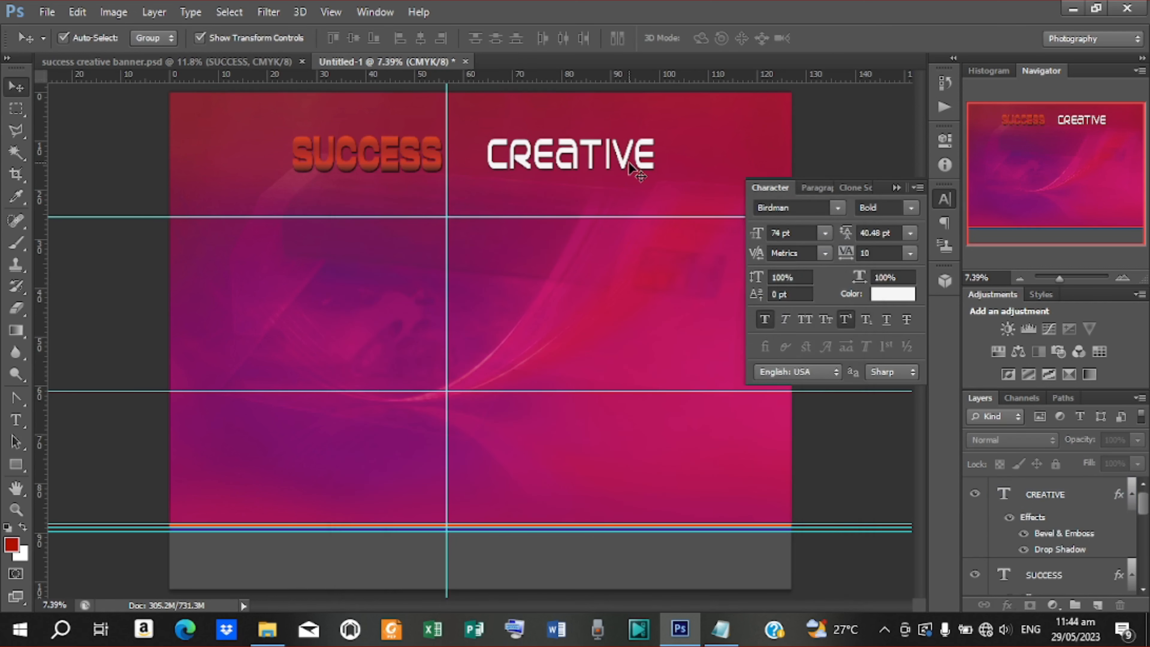
pyautogui.click(416, 156)
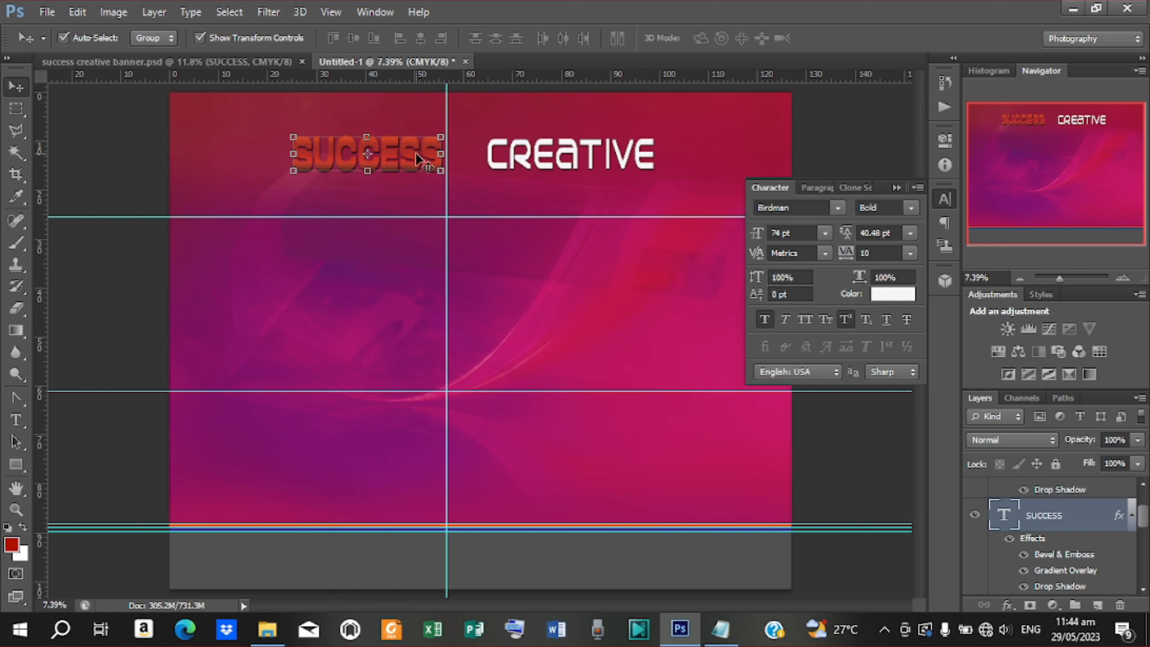
pyautogui.click(122, 63)
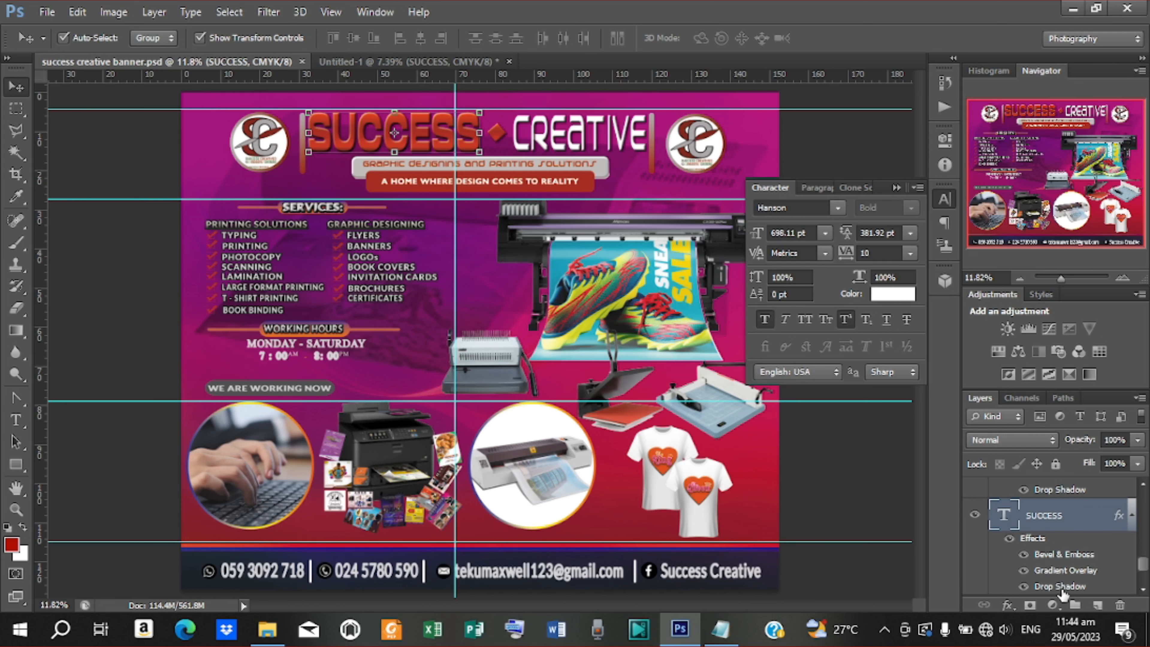
pyautogui.scroll(-2, 1062, 585)
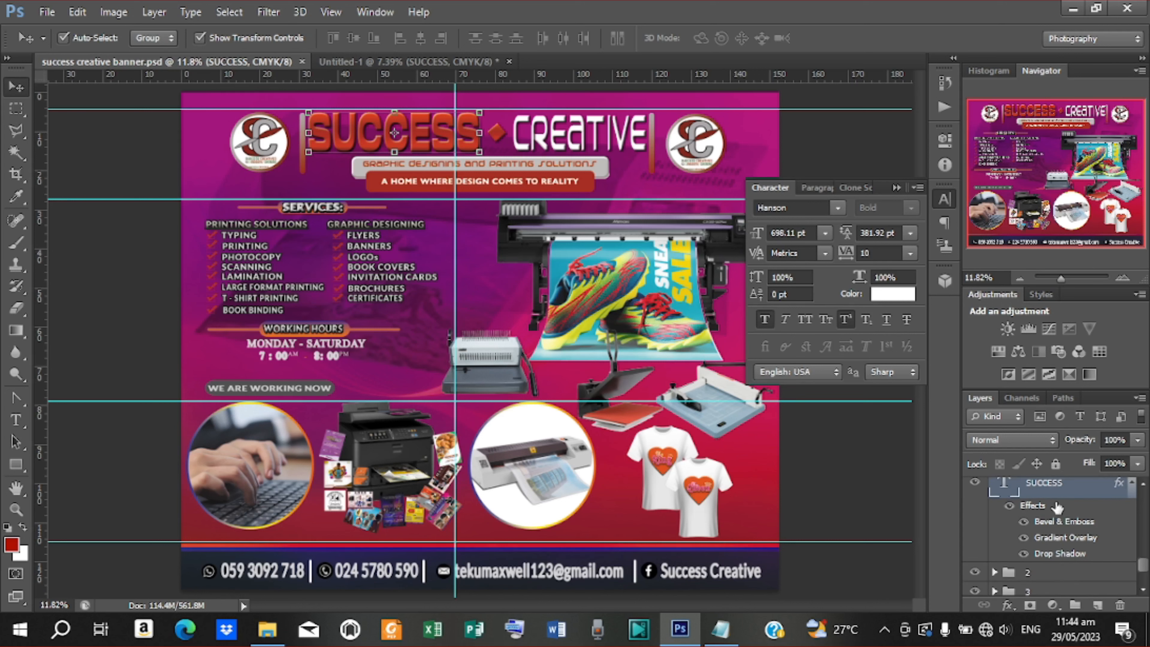
pyautogui.rightClick(1054, 491)
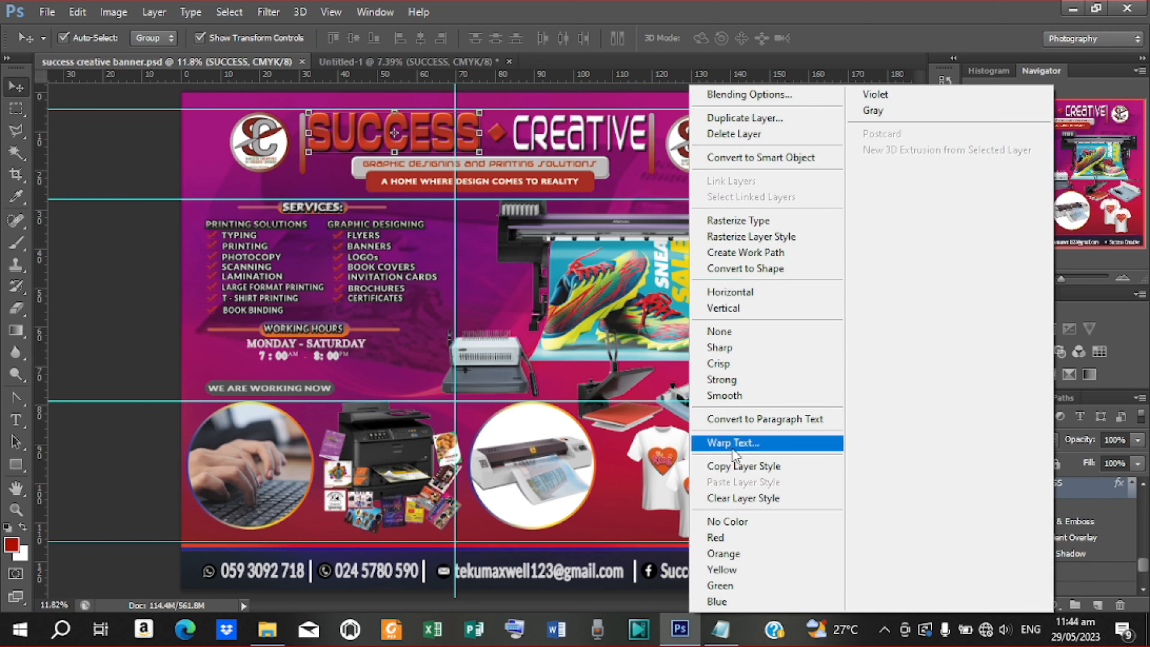
pyautogui.click(735, 470)
# Paste that style onto SUCCESS in Untitled-1 and open its Bevel & Emboss settings
pyautogui.click(428, 64)
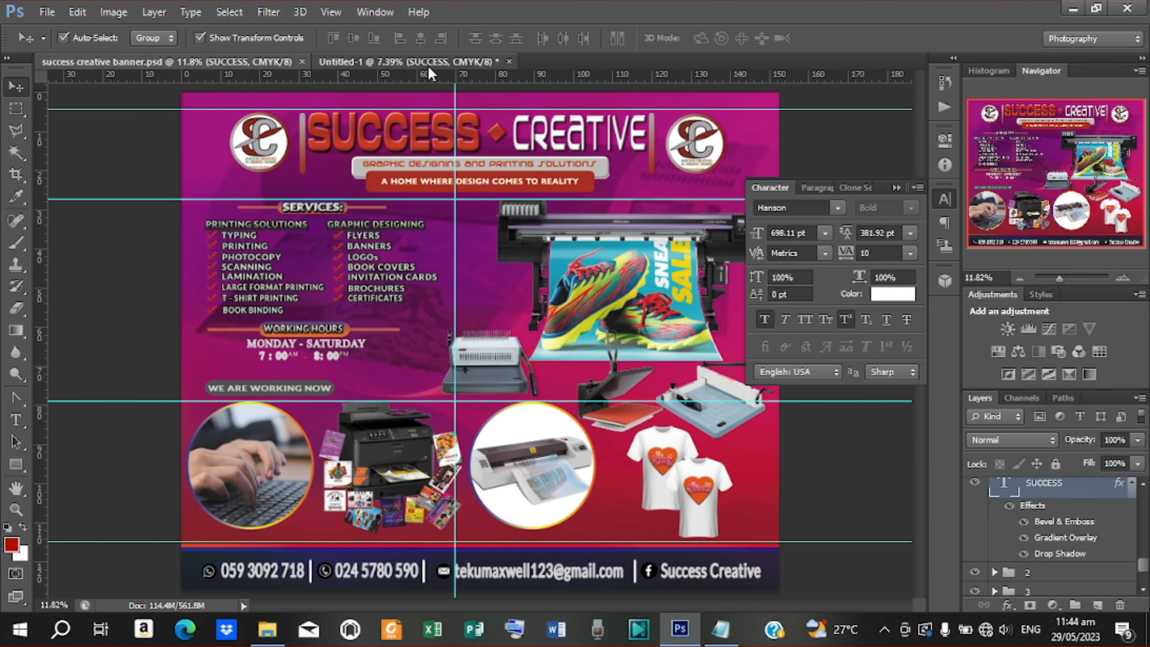
pyautogui.rightClick(1065, 492)
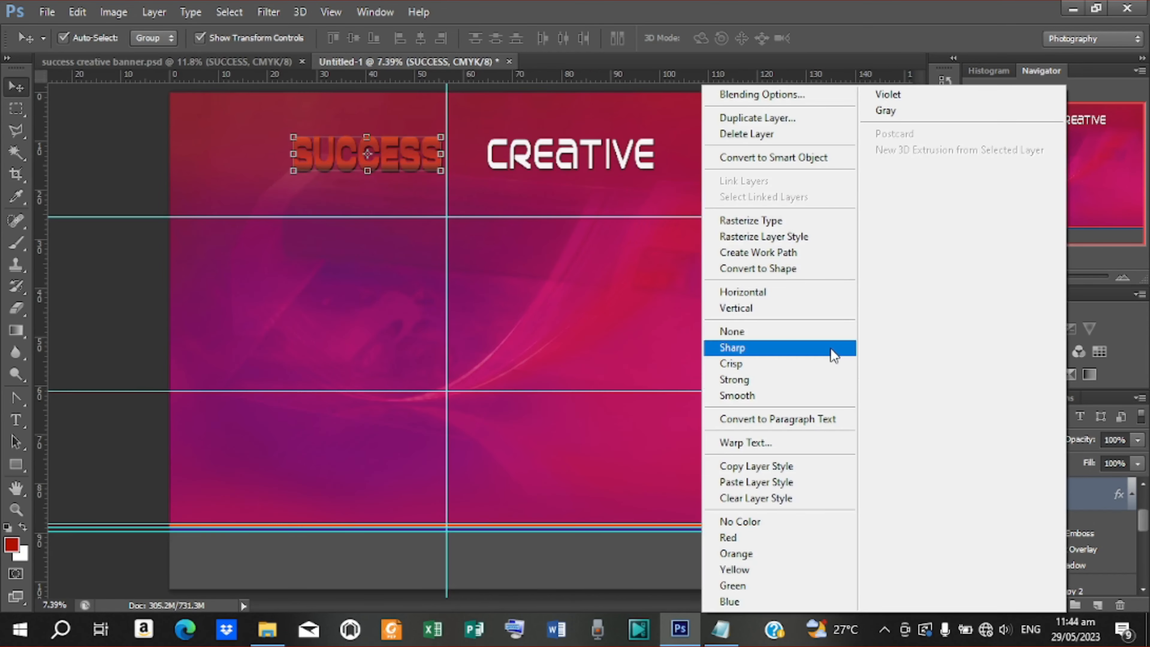
pyautogui.click(756, 481)
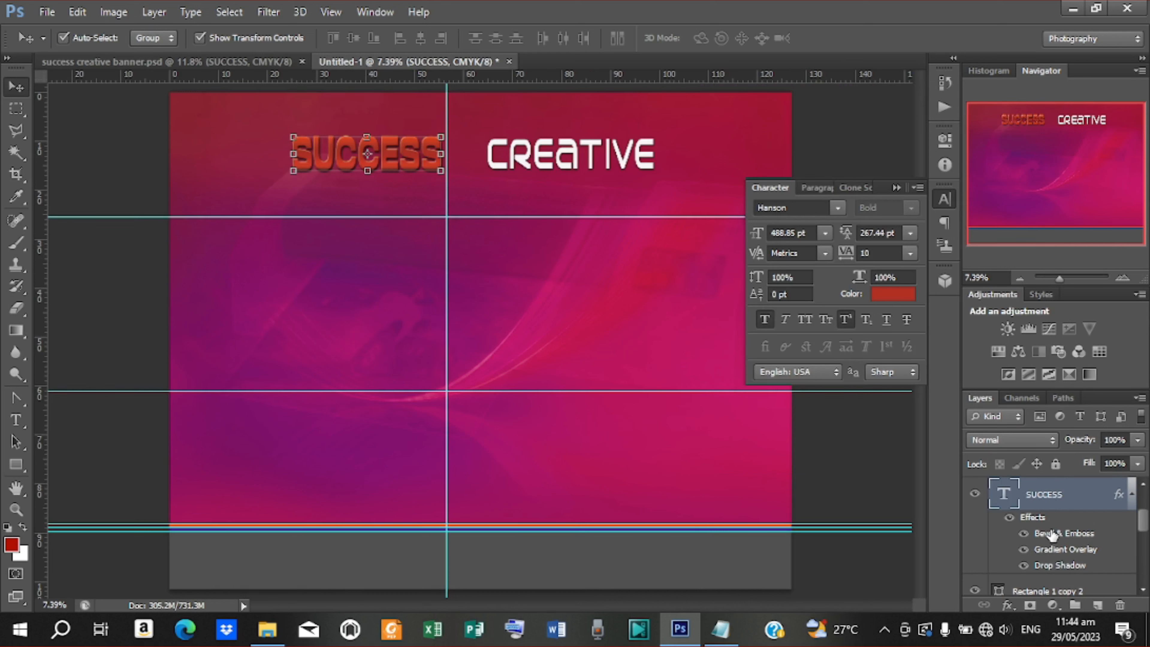
pyautogui.press('h')
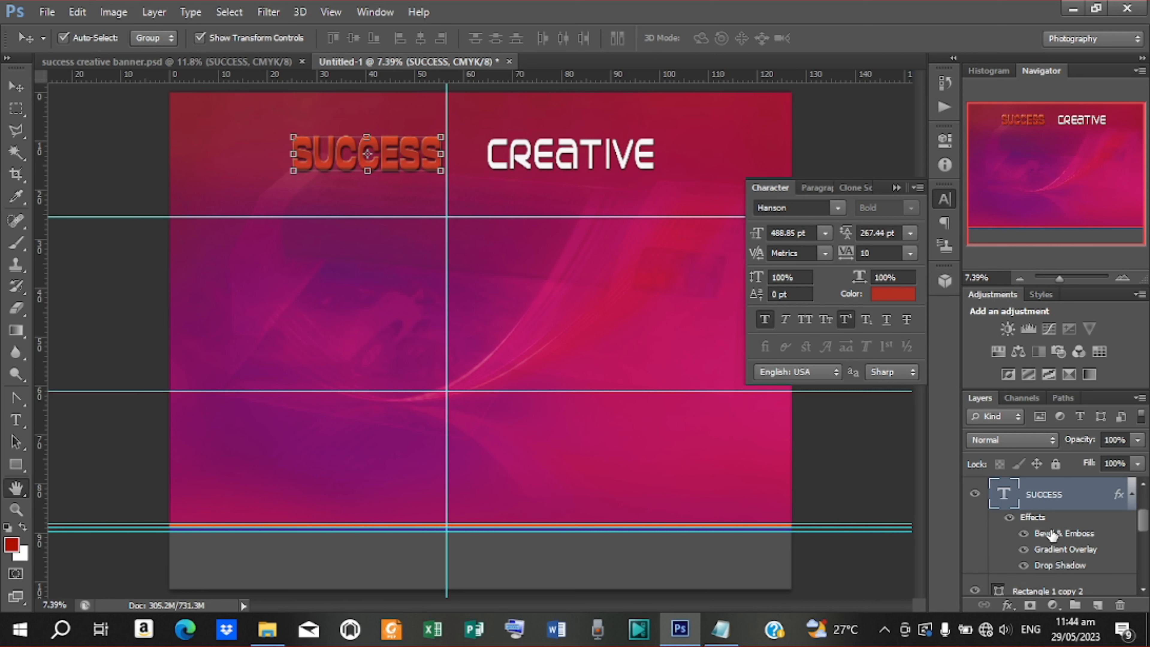
pyautogui.doubleClick(1050, 534)
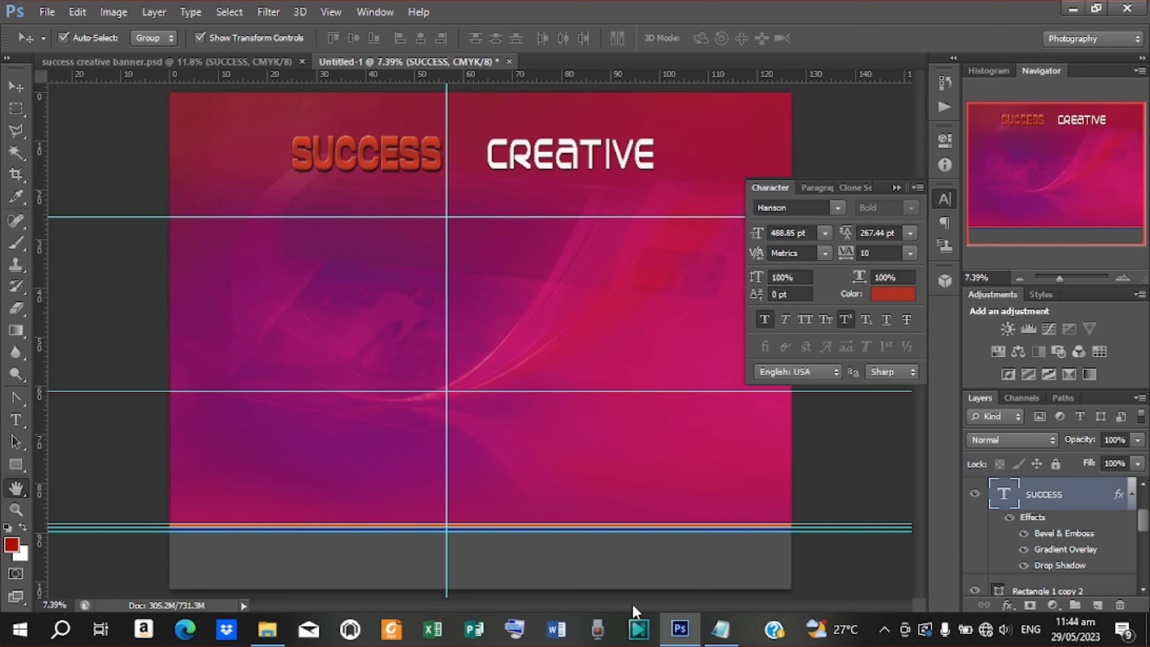
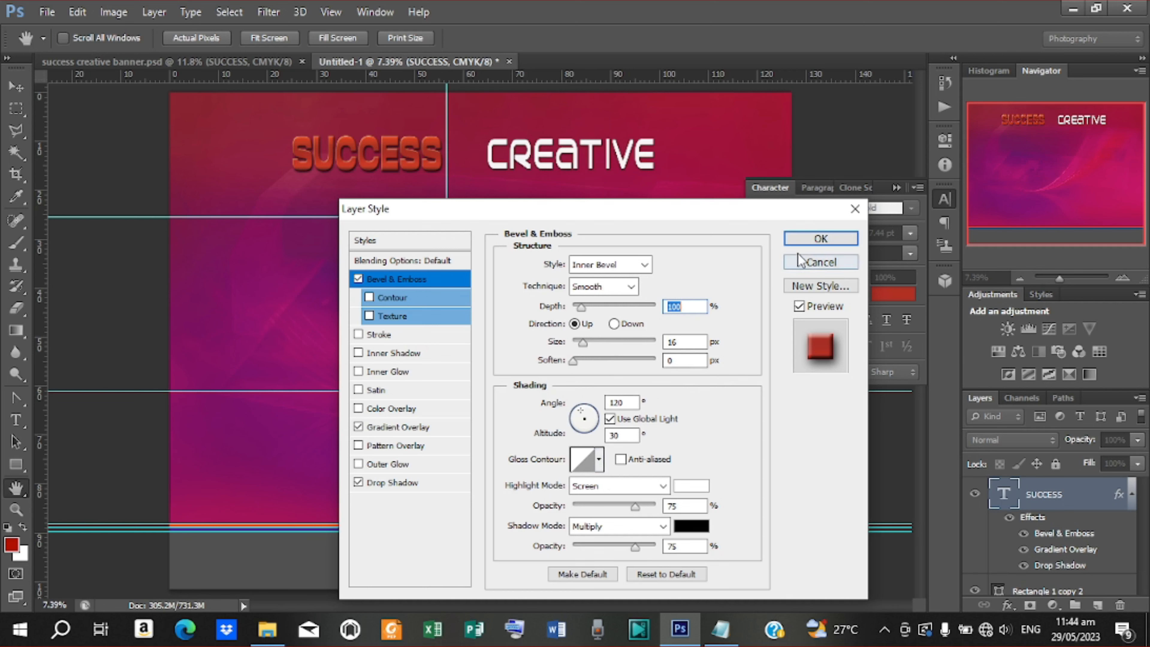
# Apply the SUCCESS bevel style, then copy CREATIVE's layer style from success creative banner.psd
pyautogui.click(820, 239)
pyautogui.click(571, 142)
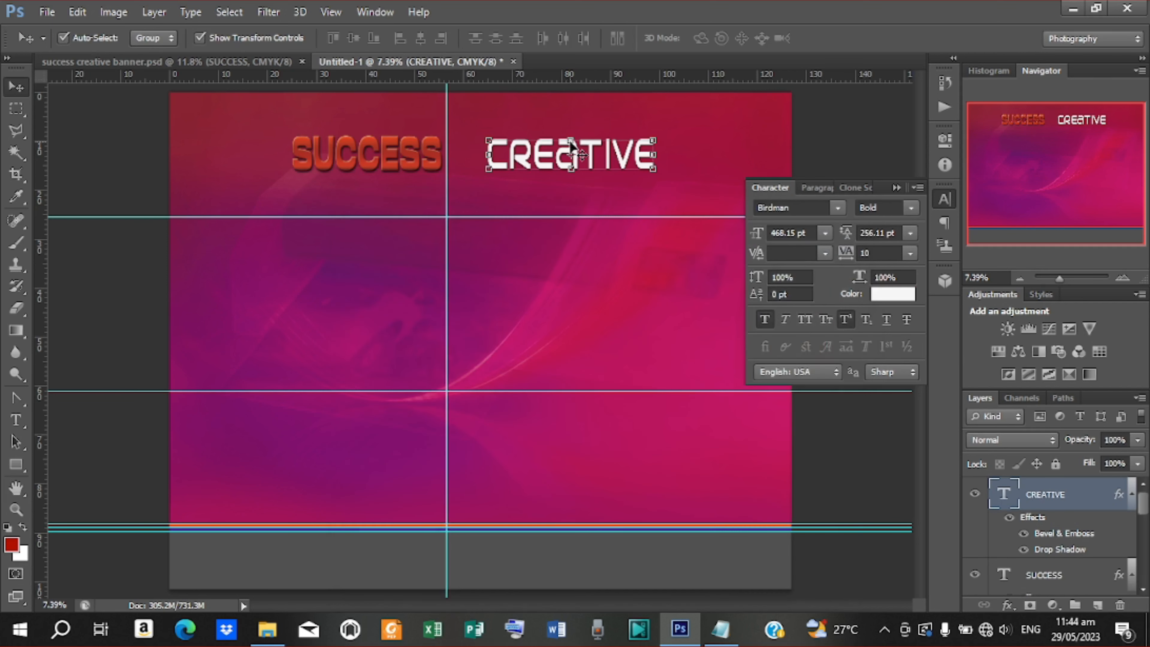
pyautogui.click(221, 61)
pyautogui.click(533, 145)
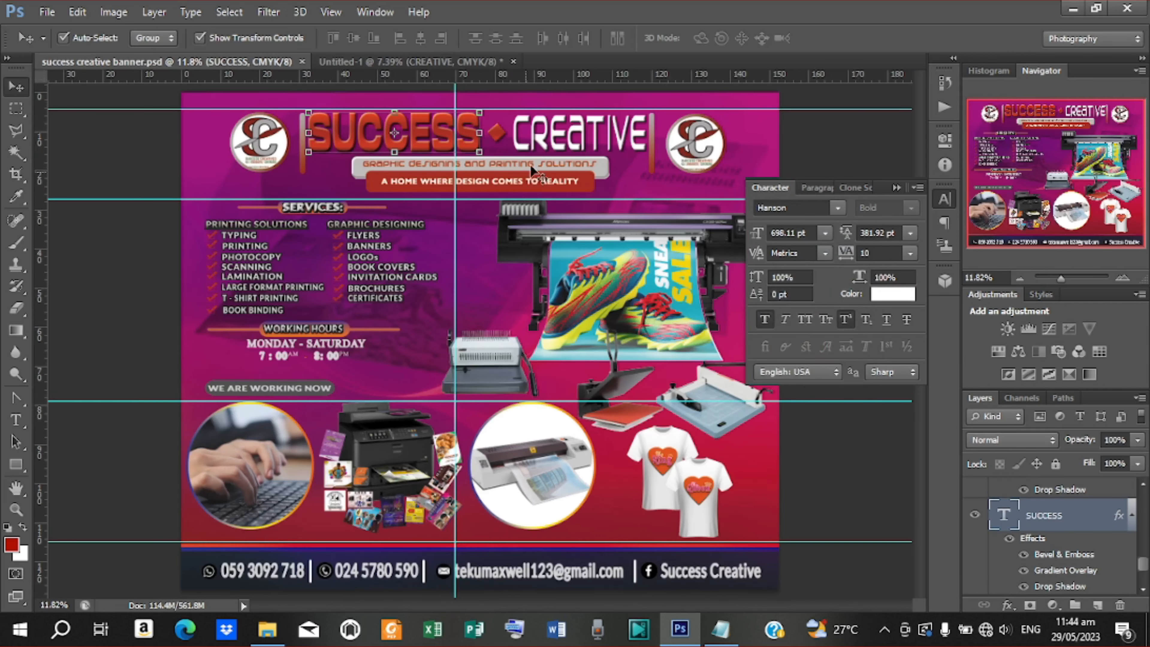
pyautogui.rightClick(1010, 481)
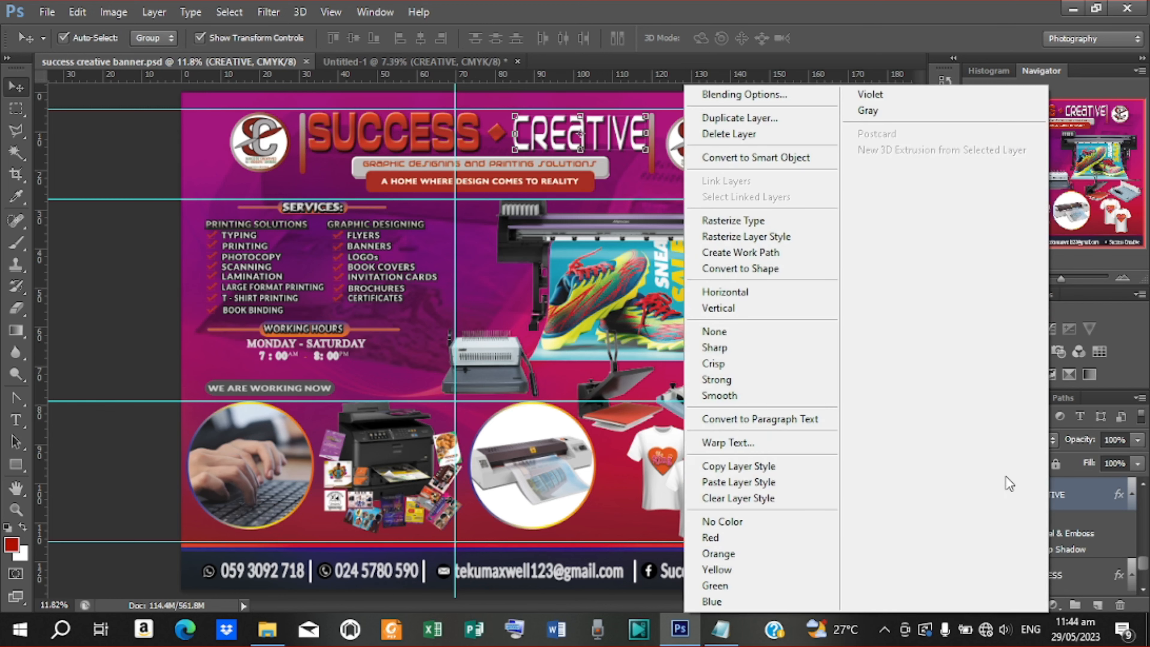
pyautogui.click(740, 467)
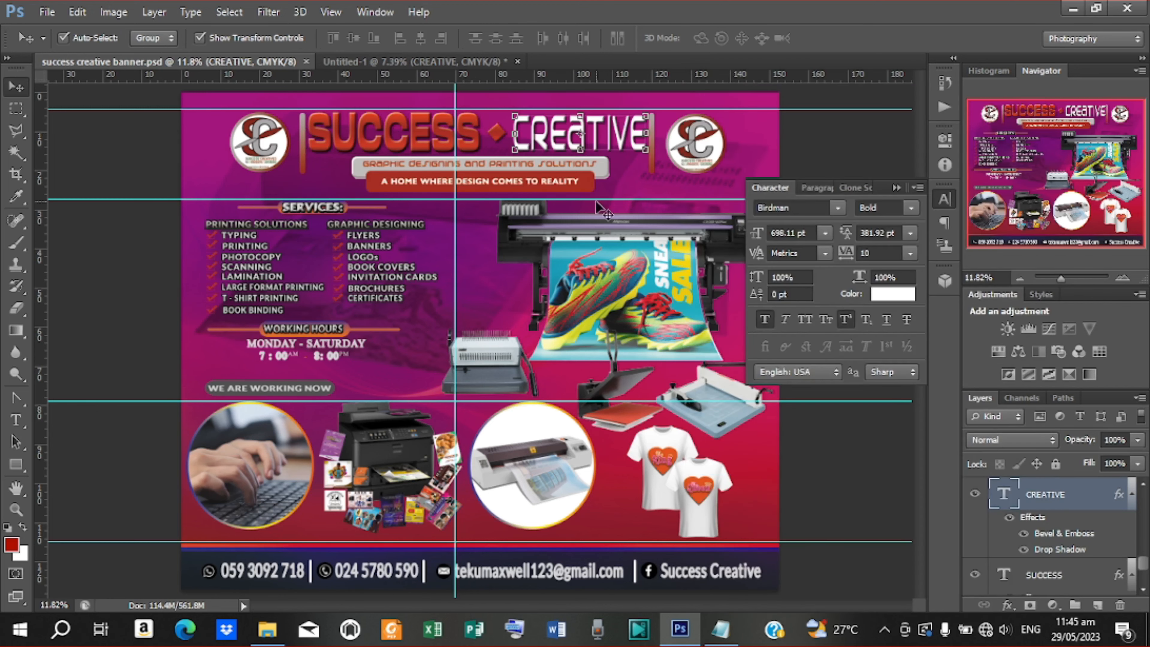
# Paste the copied layer style onto the CREATIVE layer in Untitled-1
pyautogui.click(375, 60)
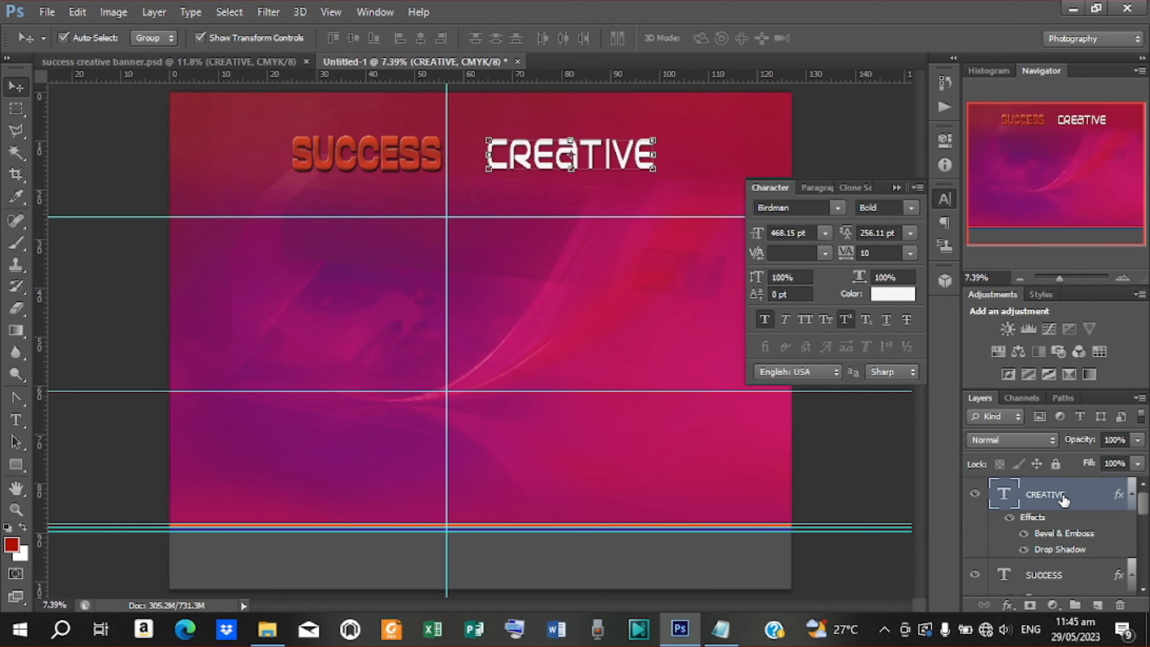
pyautogui.rightClick(1061, 498)
pyautogui.click(747, 478)
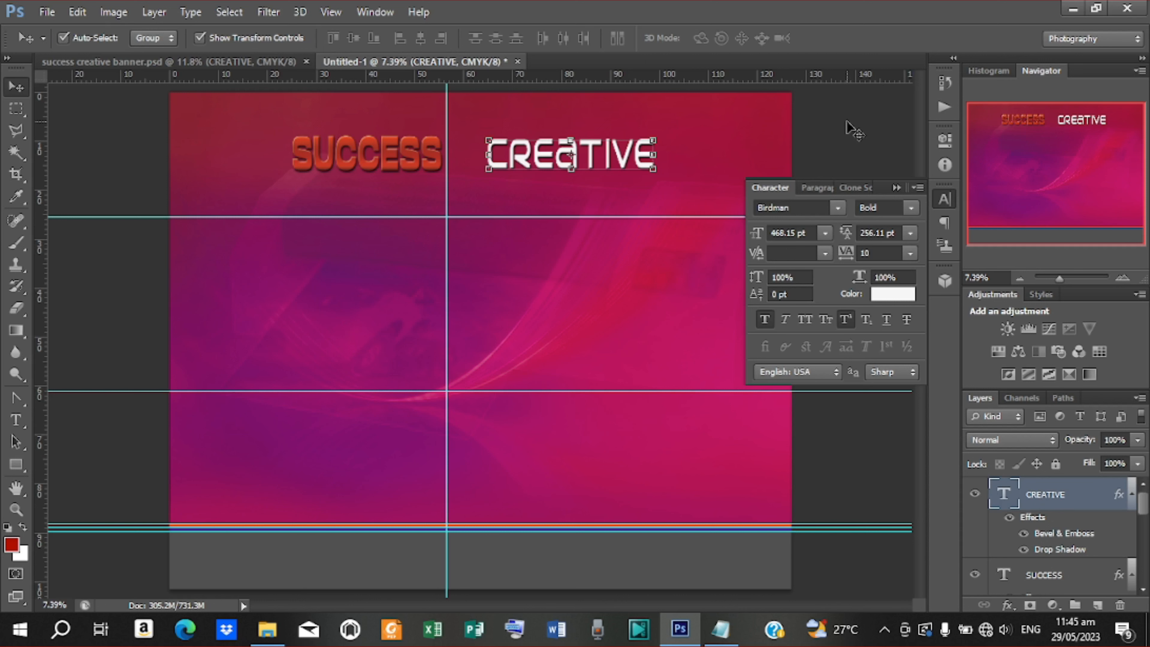
pyautogui.click(608, 197)
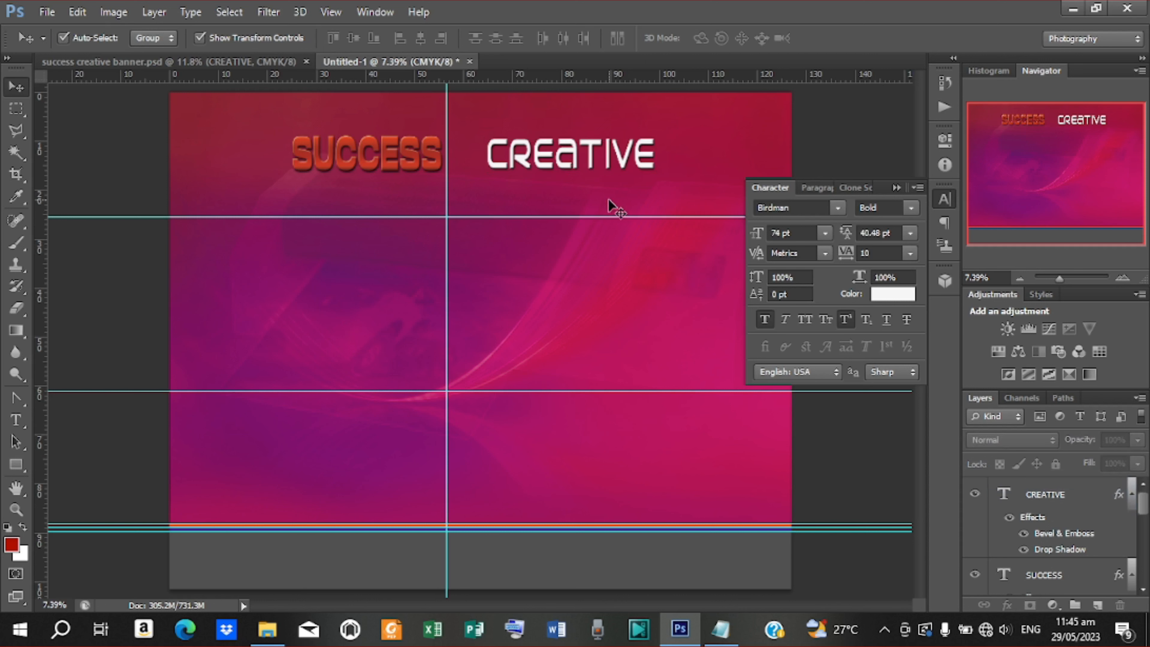
pyautogui.click(536, 168)
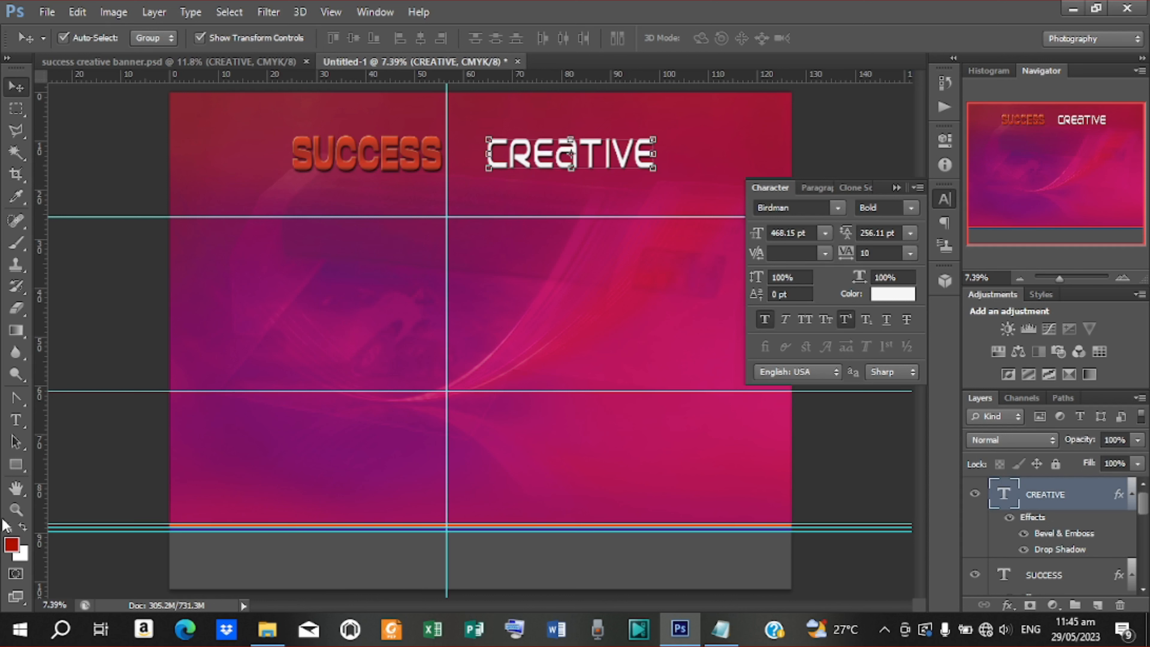
pyautogui.click(15, 465)
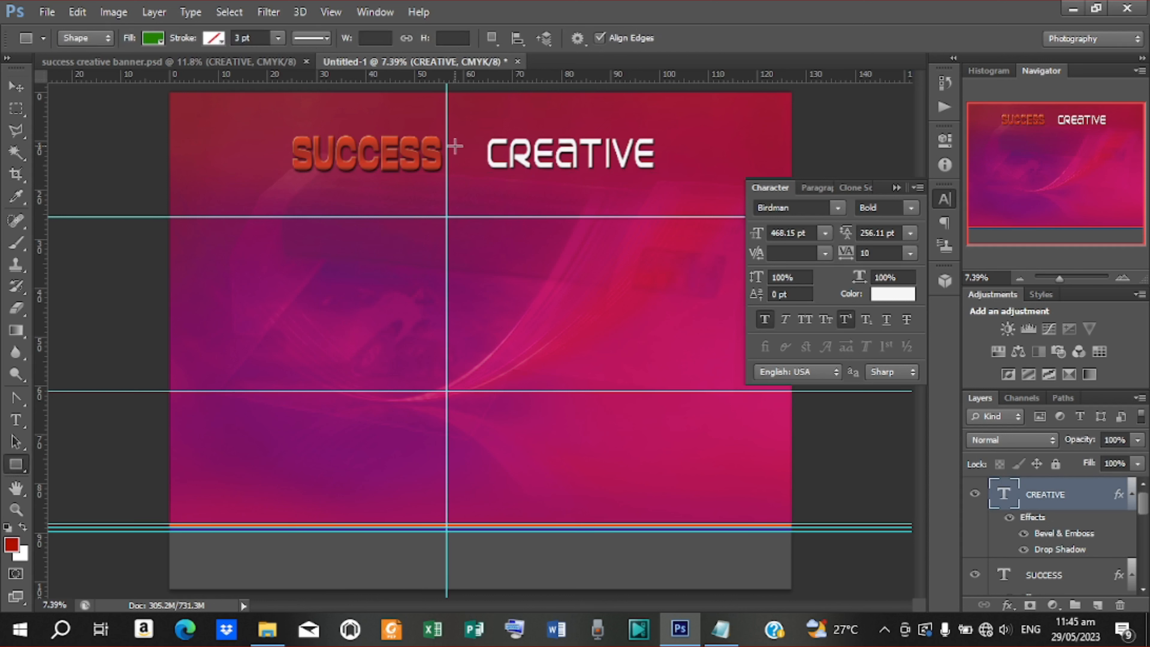
# Draw a small square between SUCCESS and CREATIVE, fill it with SUCCESS's red, and open Blending Options
pyautogui.moveTo(455, 146); pyautogui.dragTo(465, 156)
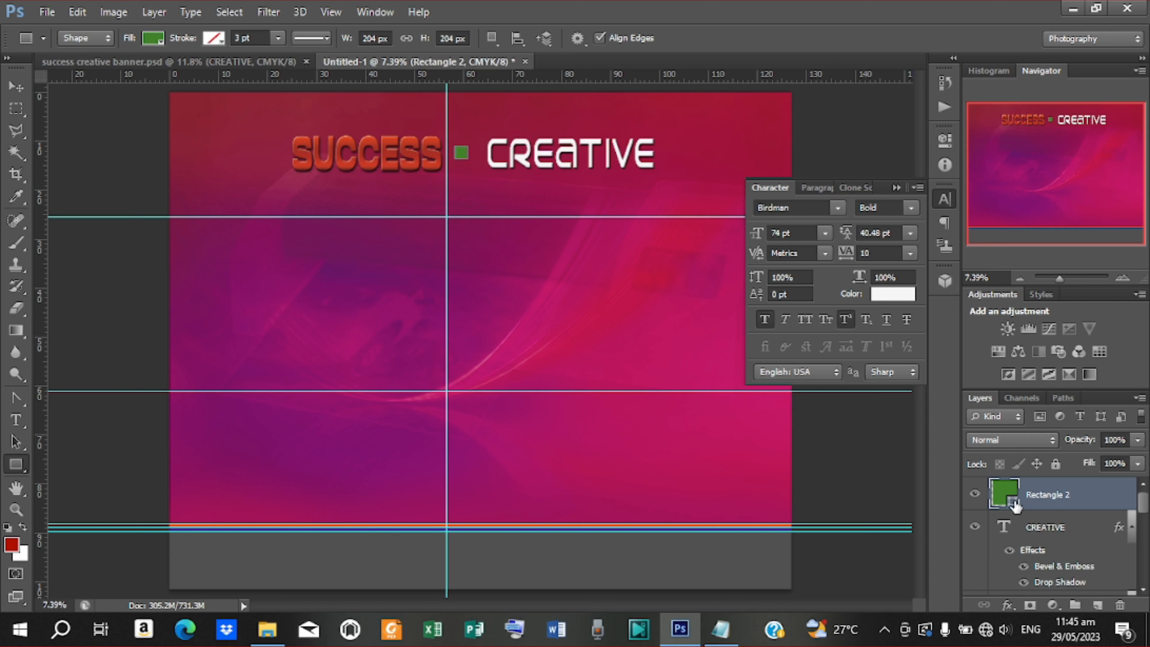
pyautogui.doubleClick(1003, 493)
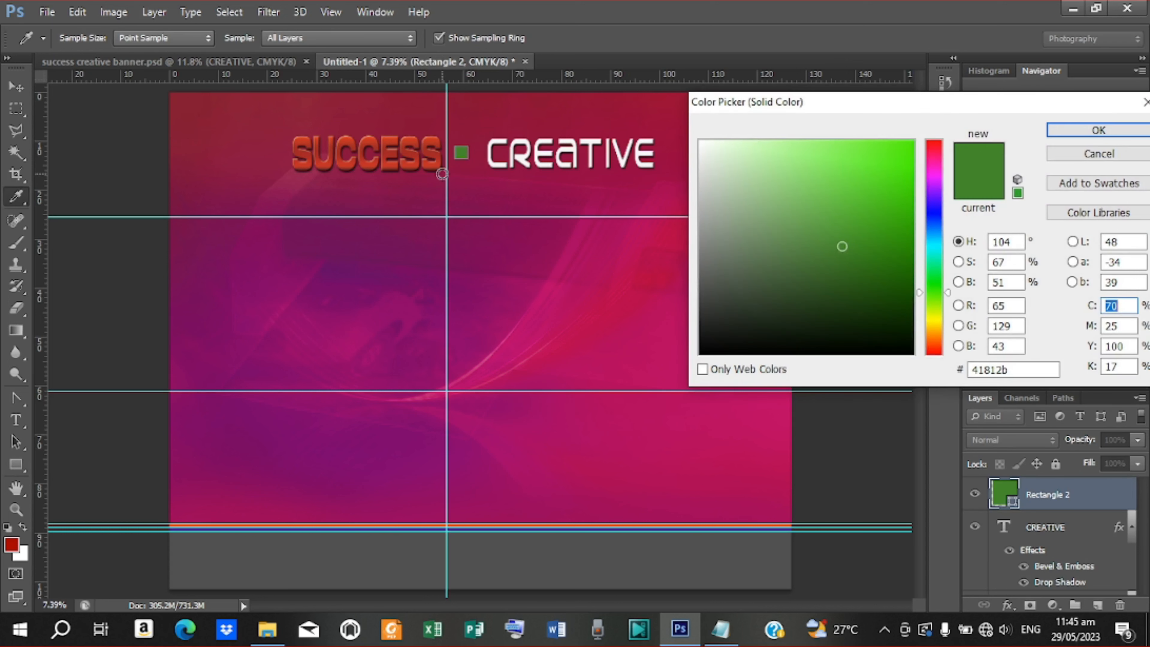
pyautogui.click(438, 159)
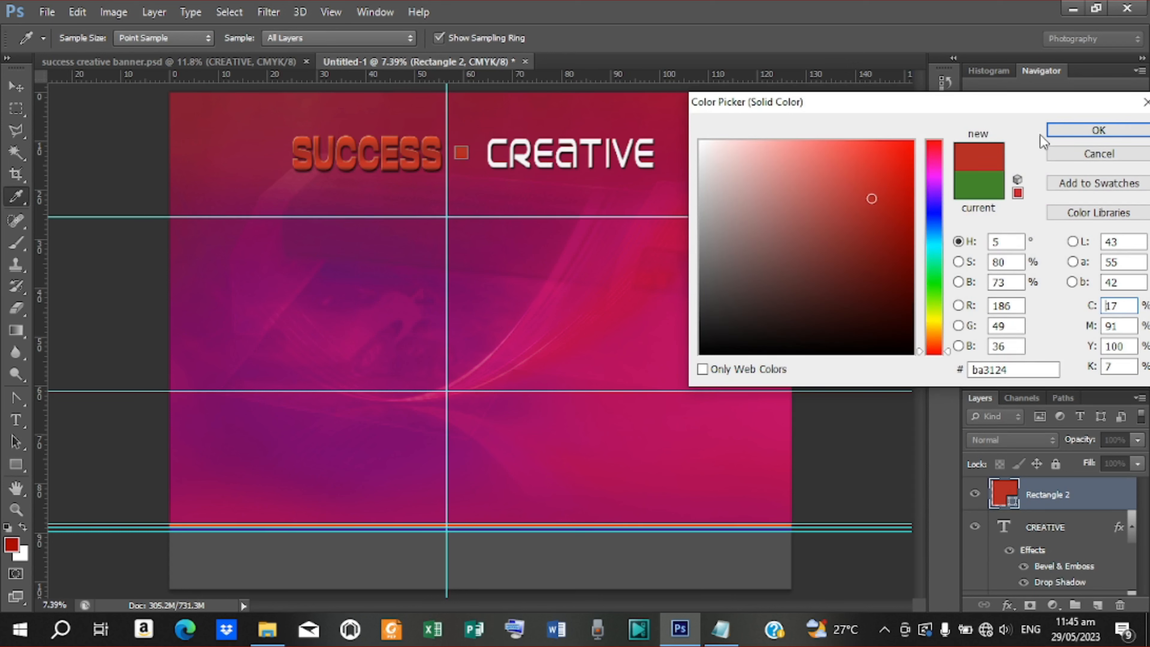
pyautogui.click(1098, 130)
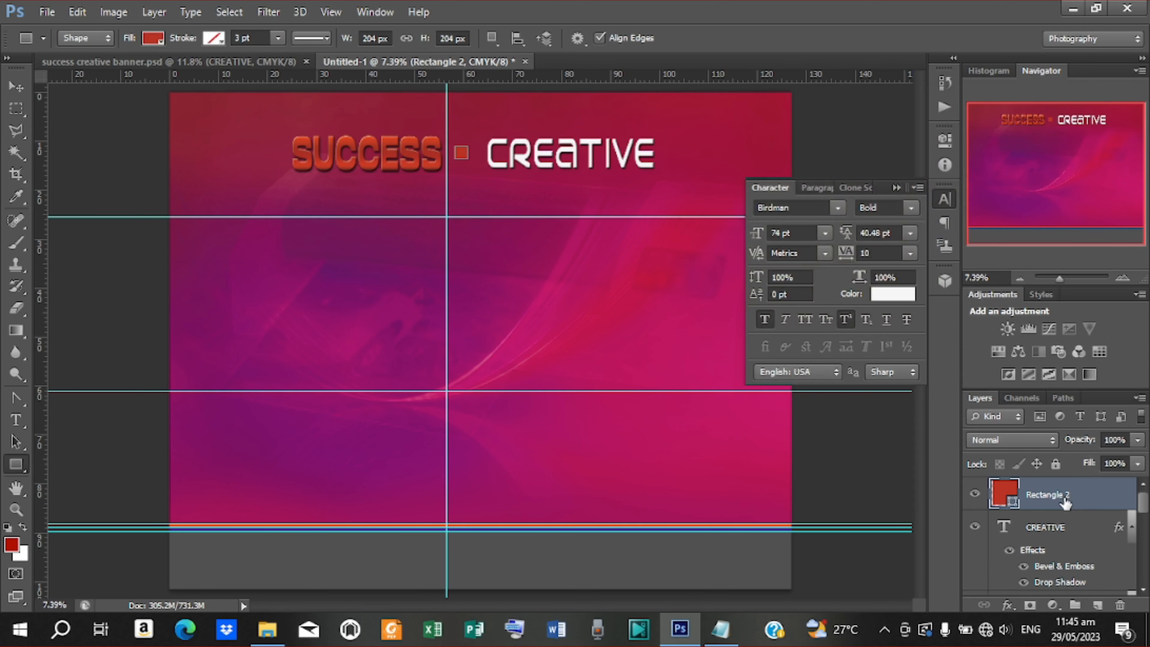
pyautogui.rightClick(1065, 503)
pyautogui.click(768, 94)
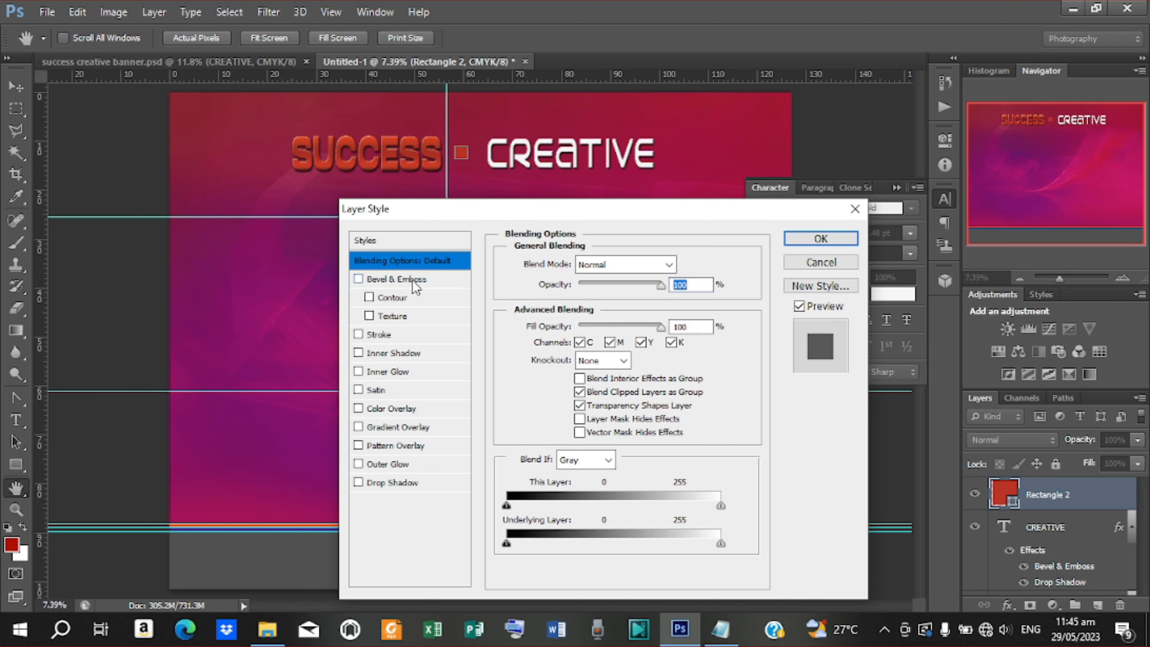
# Give the red square an Inner Bevel Bevel & Emboss with a reduced size
pyautogui.click(393, 279)
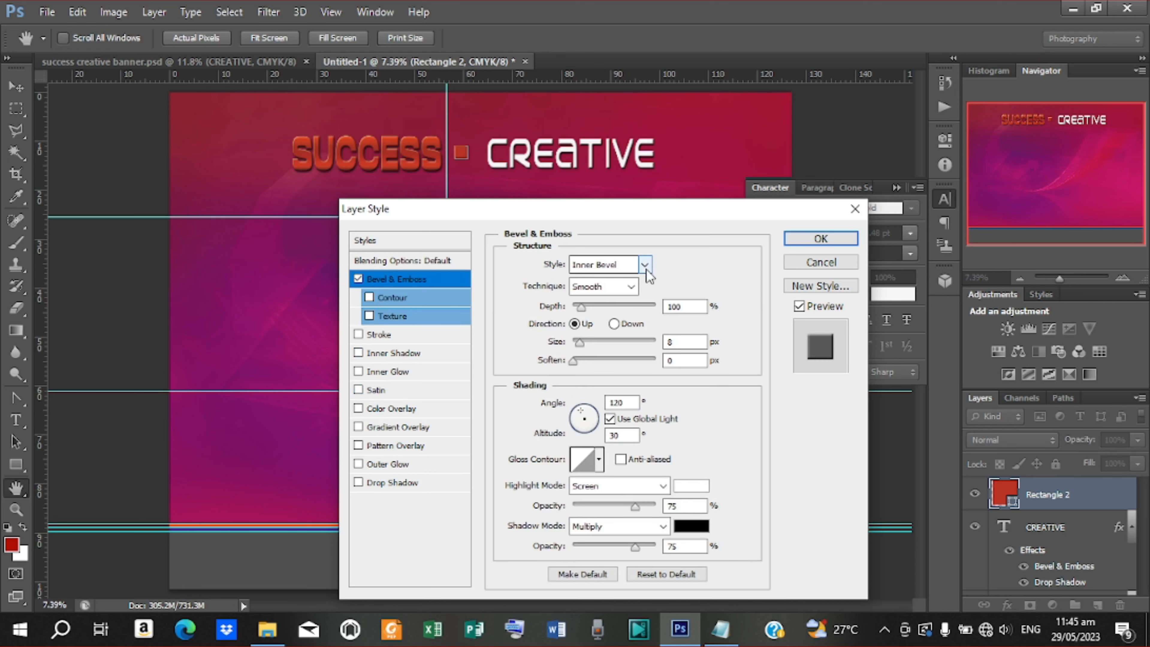
pyautogui.click(645, 266)
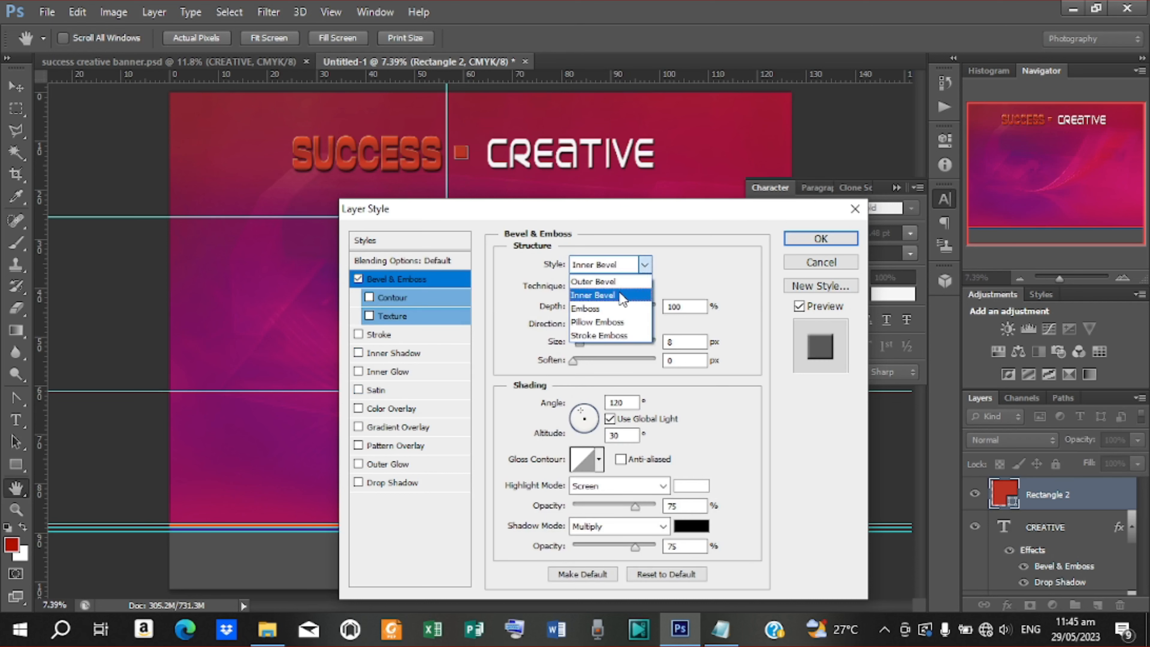
pyautogui.click(622, 299)
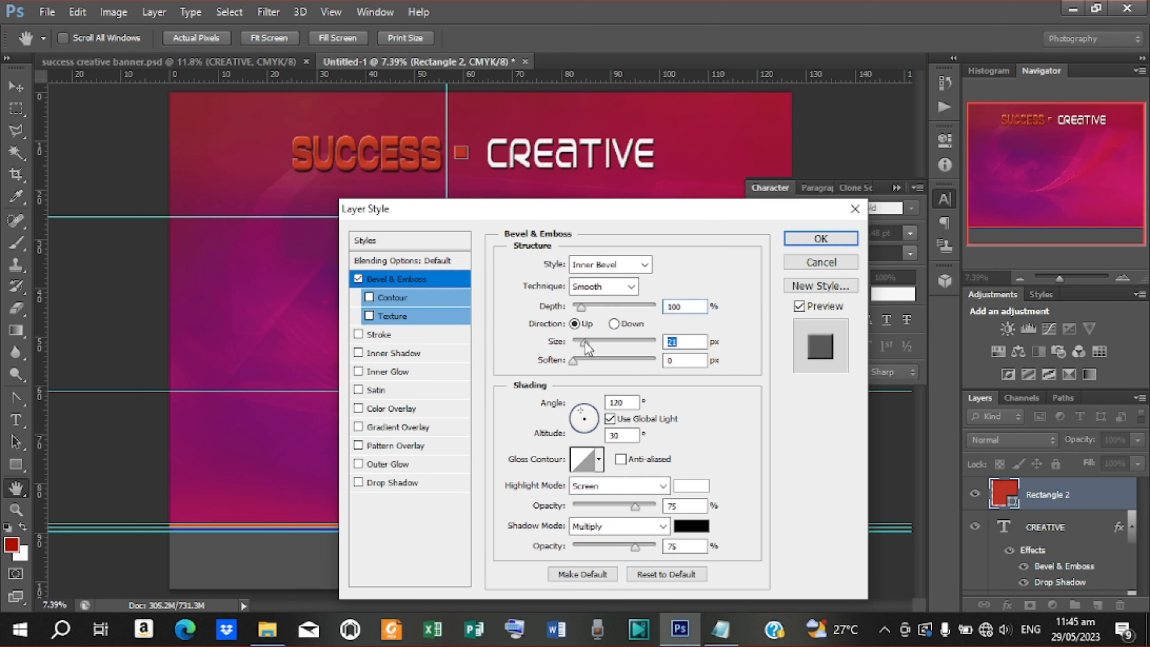
pyautogui.moveTo(584, 343); pyautogui.dragTo(584, 344)
pyautogui.moveTo(581, 344); pyautogui.dragTo(577, 343)
pyautogui.click(788, 238)
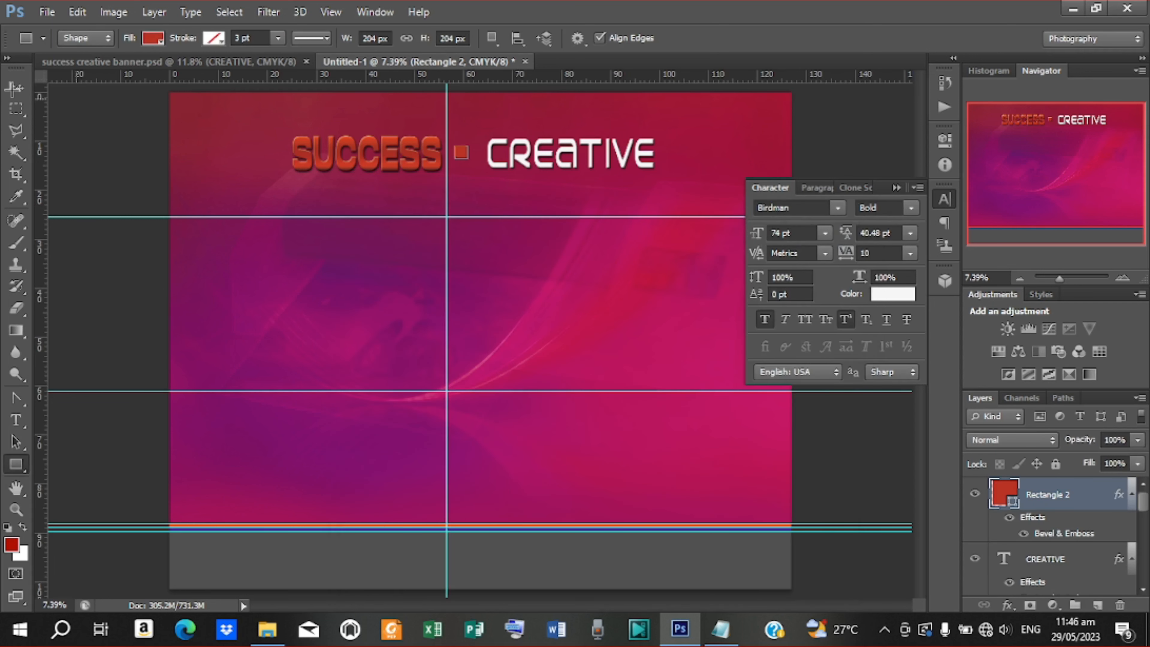
pyautogui.click(15, 87)
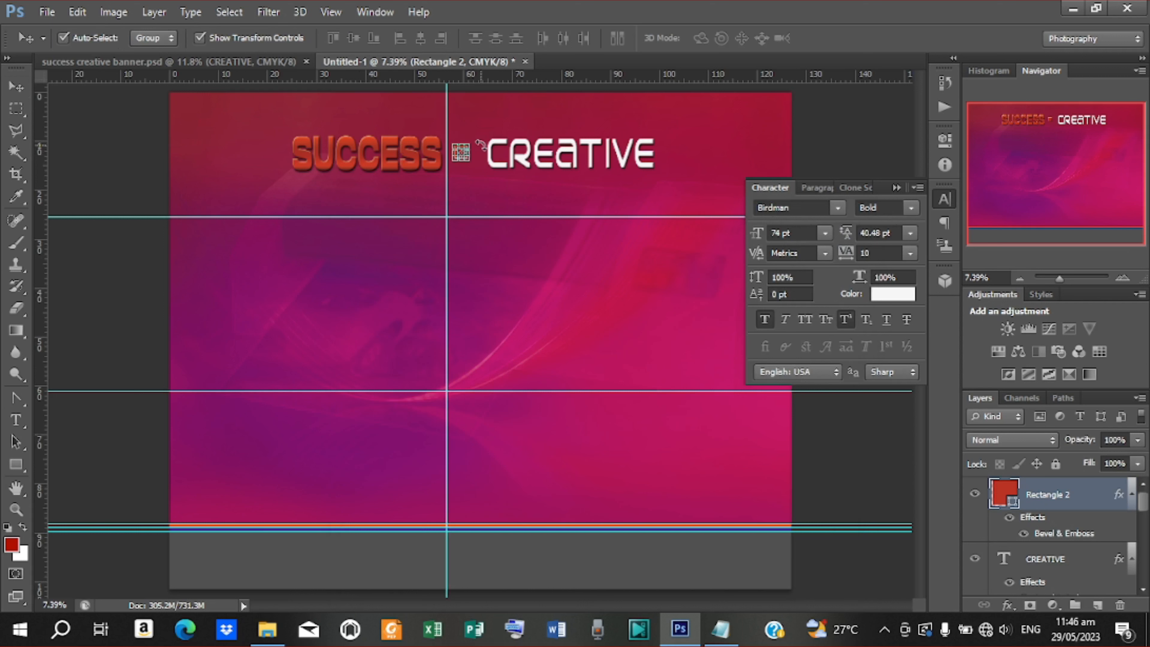
# Rotate the red square about 45° into a diamond and turn off Show Transform Controls
pyautogui.moveTo(480, 144); pyautogui.dragTo(488, 163)
pyautogui.click(845, 38)
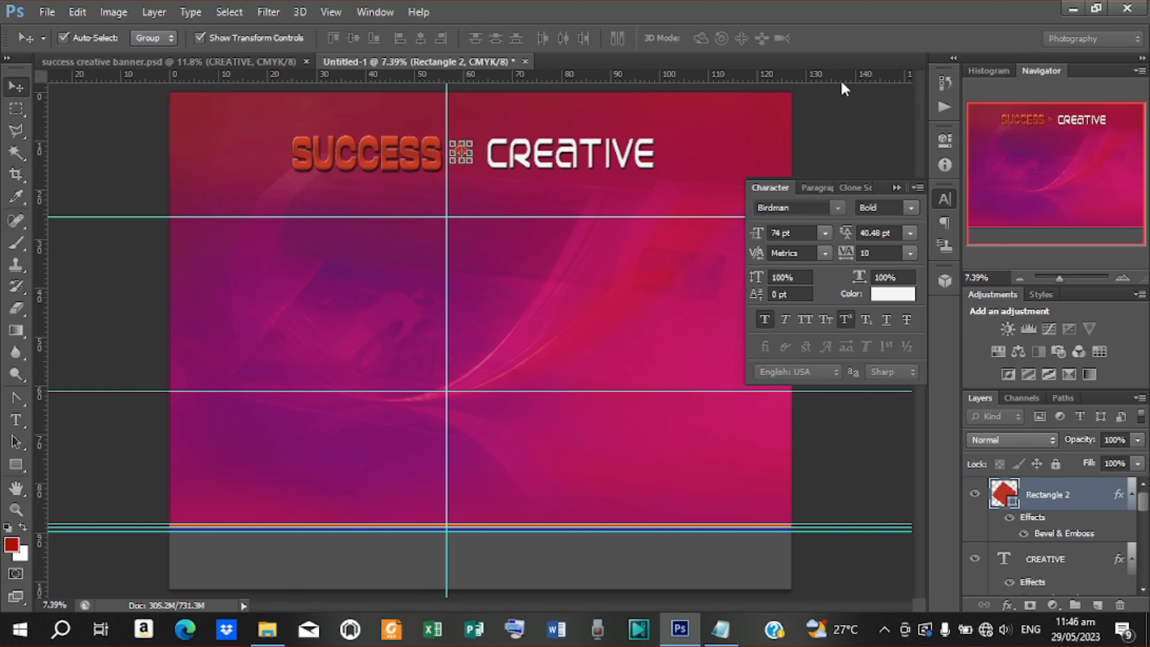
pyautogui.click(833, 120)
pyautogui.click(456, 158)
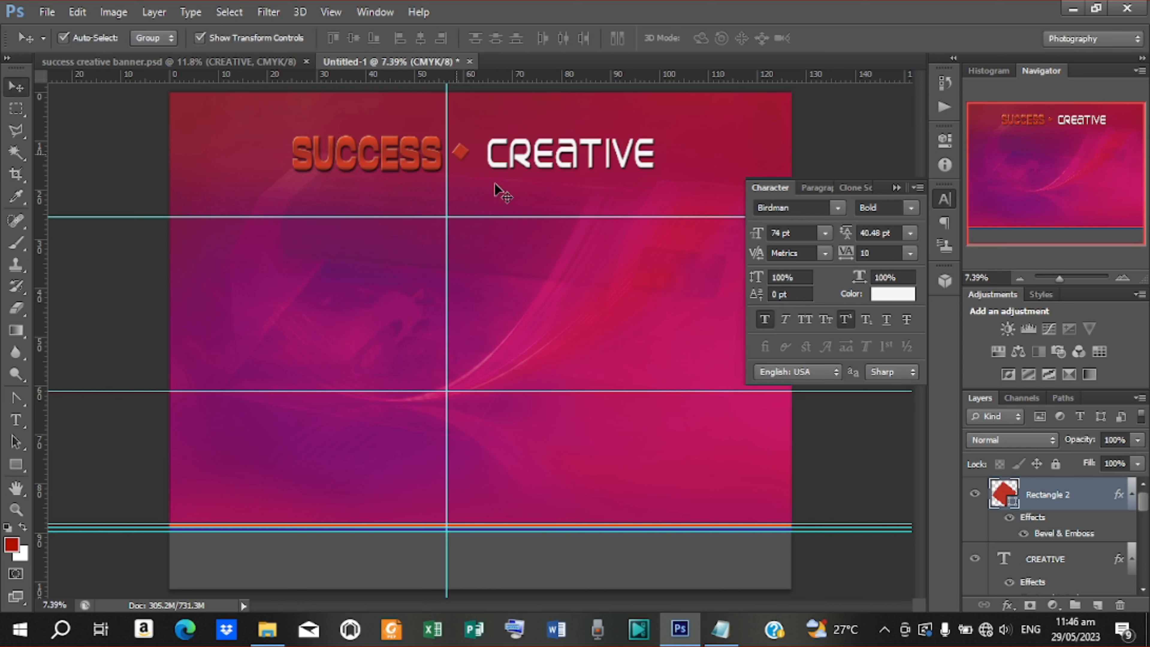
pyautogui.click(200, 39)
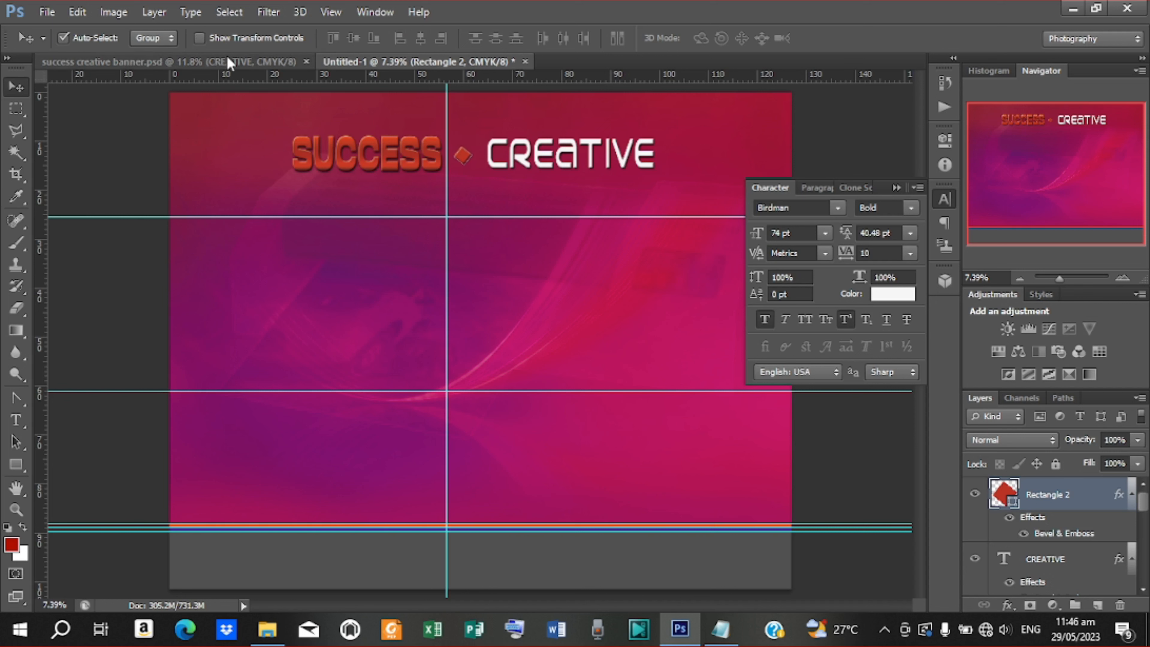
pyautogui.click(874, 136)
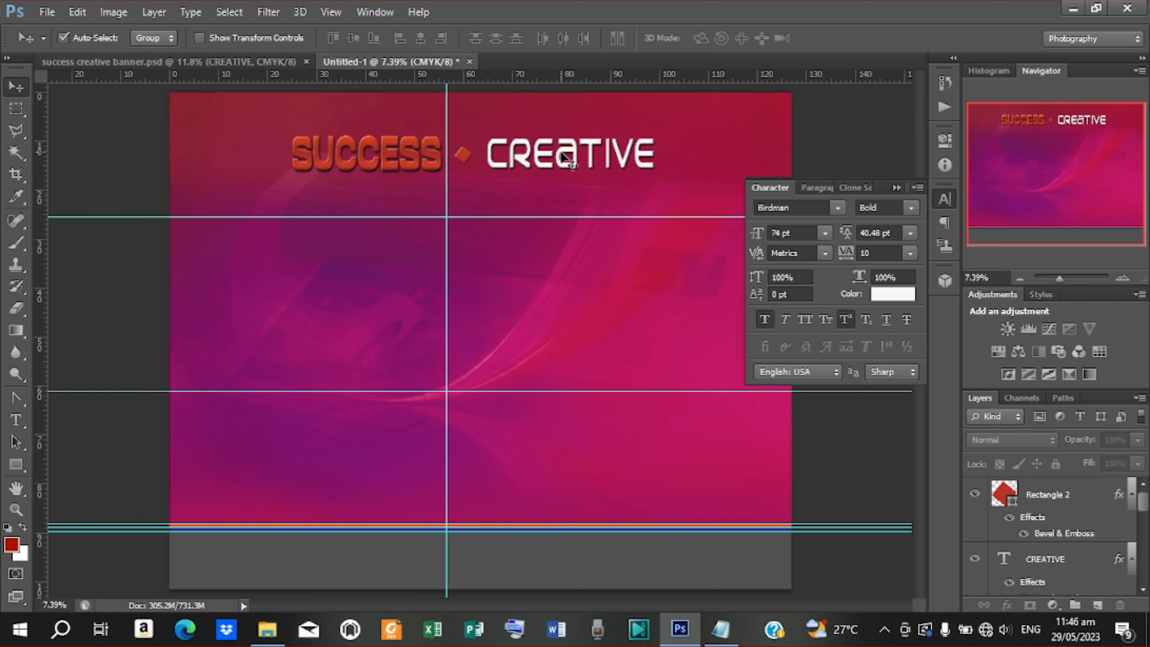
# Nudge SUCCESS right and CREATIVE left to tighten them around the diamond
pyautogui.click(564, 156)
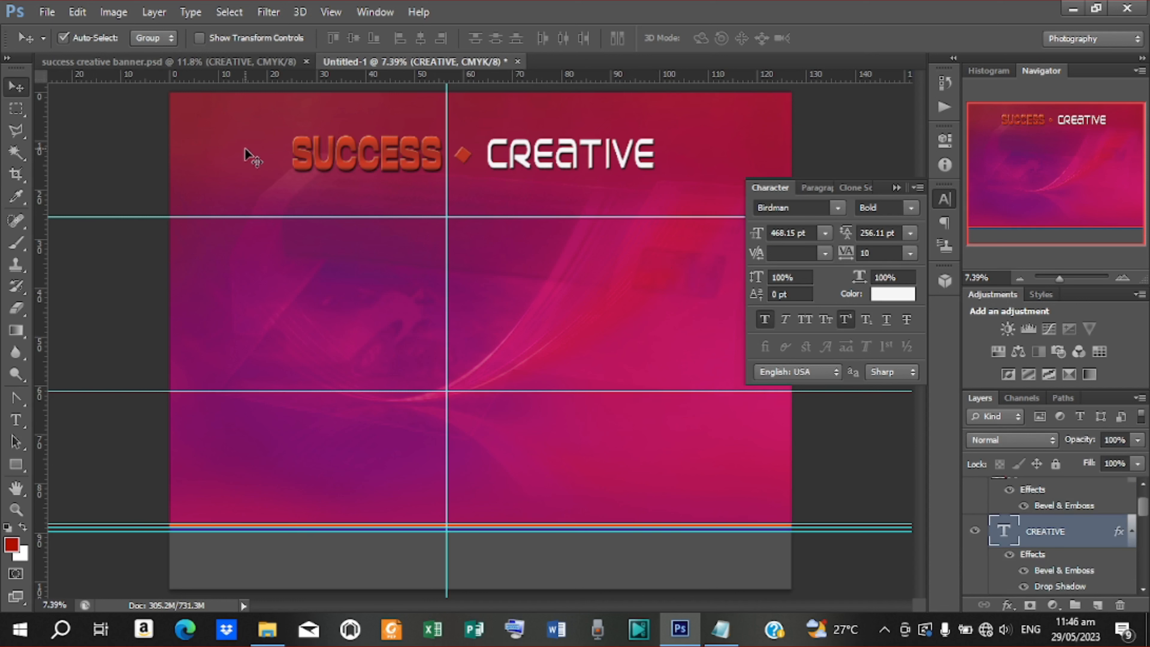
pyautogui.click(417, 159)
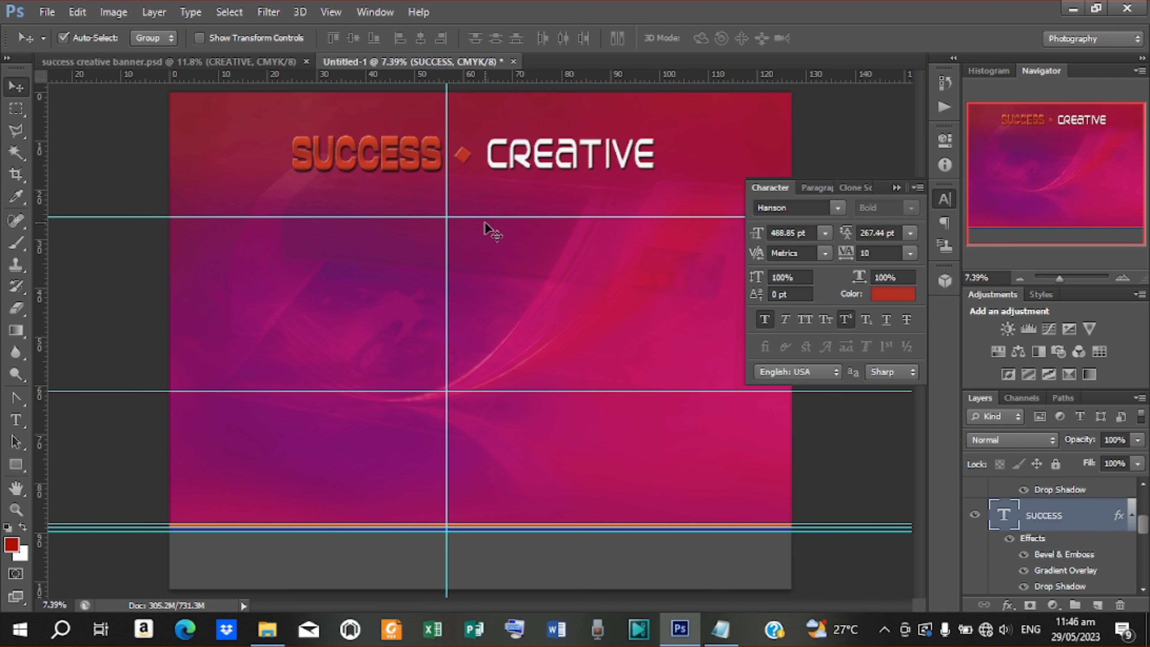
pyautogui.press('Right')
pyautogui.press('Right')
pyautogui.press('Right')
pyautogui.press('Right')
pyautogui.click(542, 160)
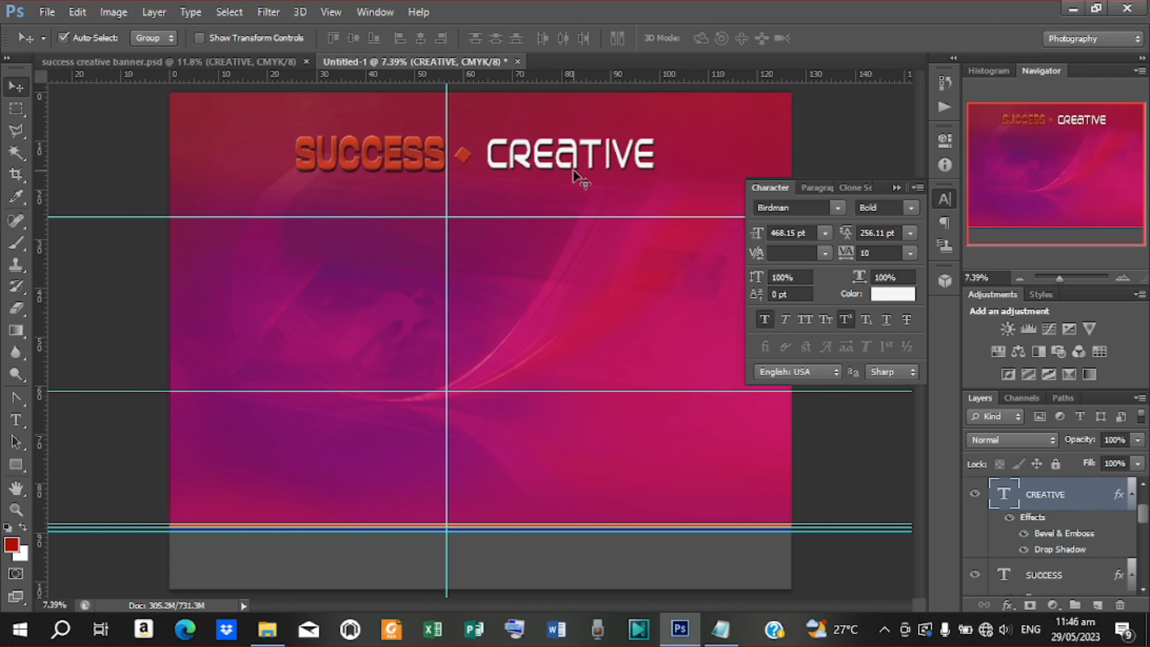
pyautogui.press('Left')
pyautogui.press('Left')
pyautogui.press('Left')
pyautogui.press('Left')
pyautogui.press('Left')
pyautogui.press('Left')
pyautogui.press('Left')
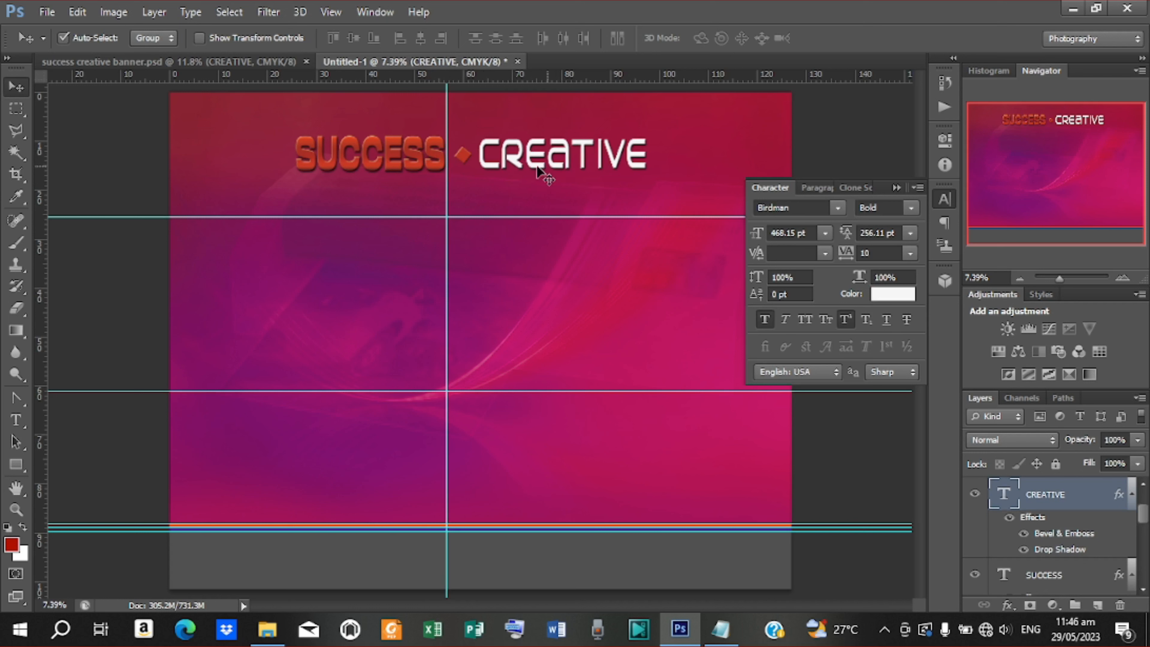
pyautogui.click(113, 318)
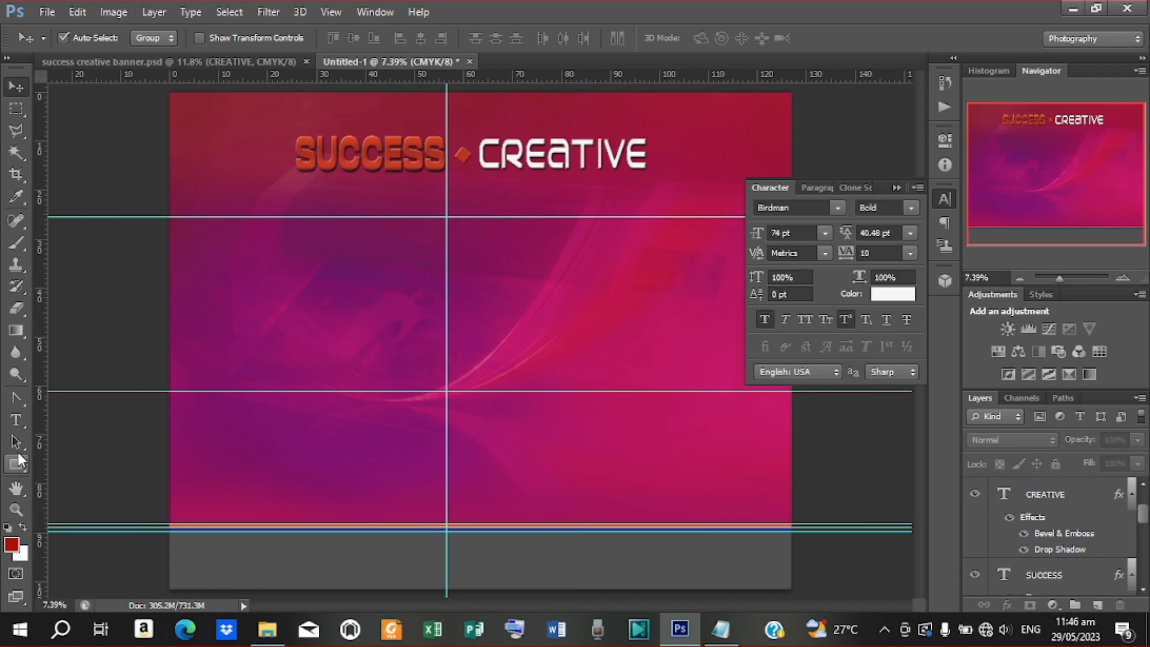
# Draw a thin, tall green rounded rectangle just left of SUCCESS
pyautogui.click(18, 465)
pyautogui.rightClick(18, 467)
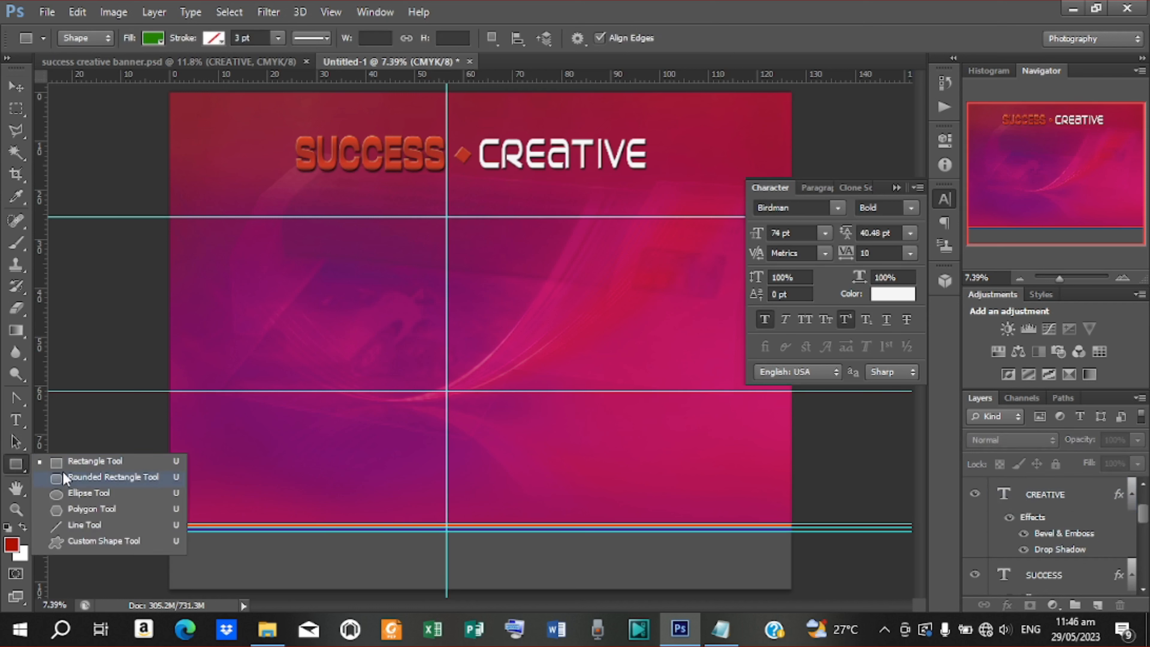
pyautogui.click(86, 478)
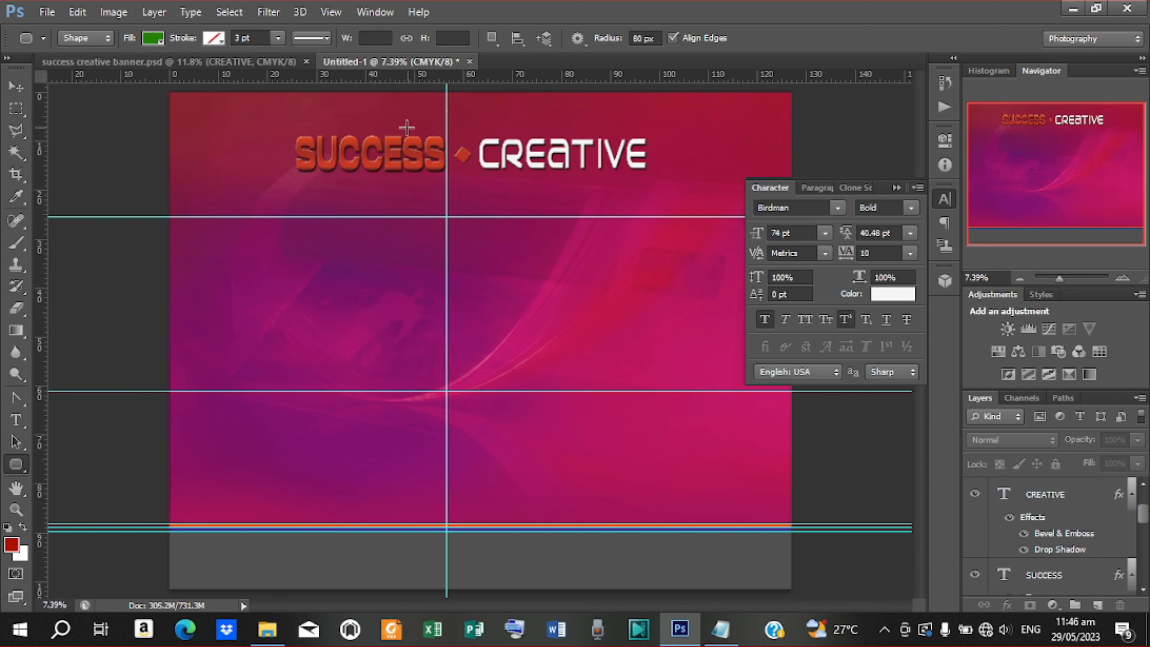
pyautogui.moveTo(274, 123); pyautogui.dragTo(276, 189)
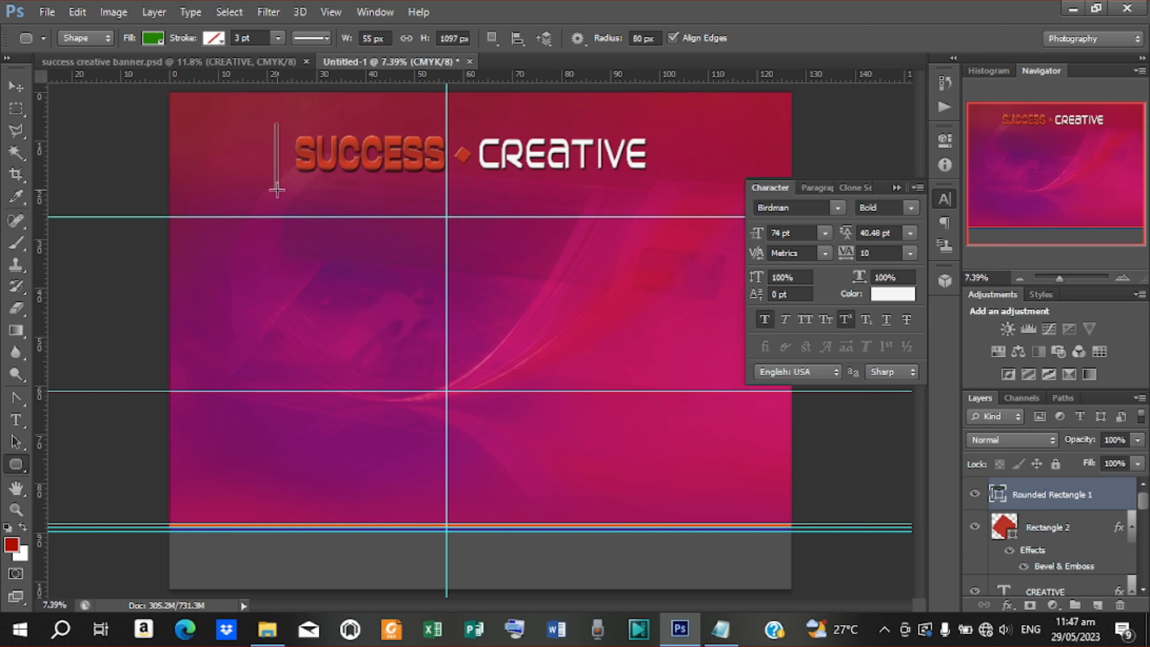
pyautogui.click(153, 38)
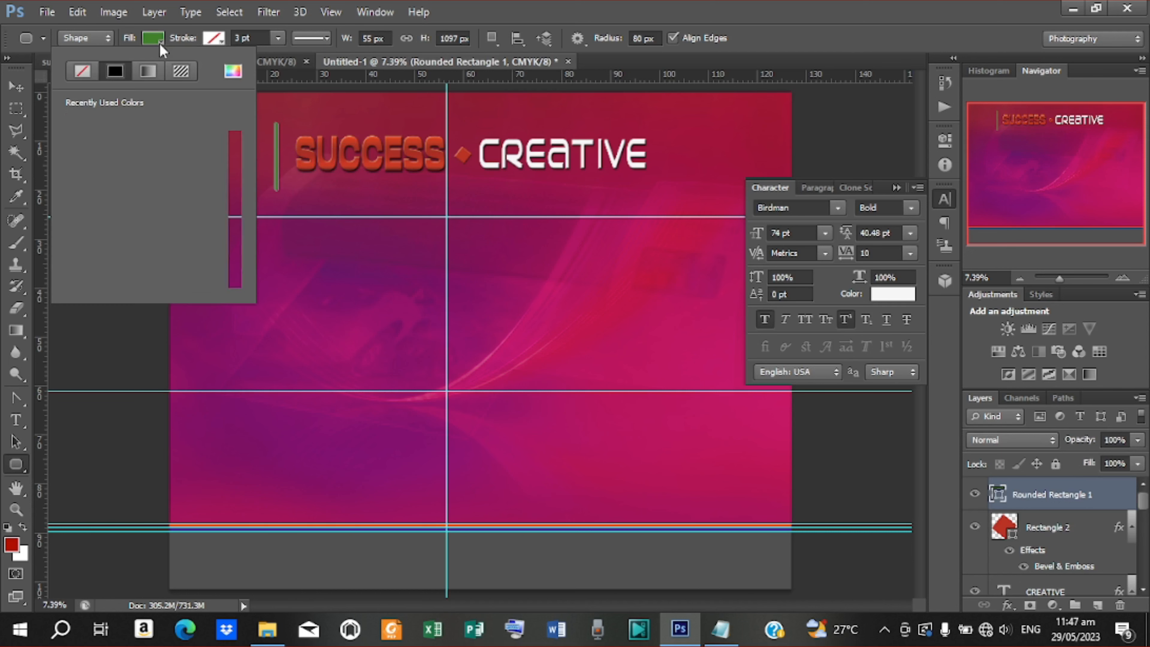
pyautogui.click(234, 71)
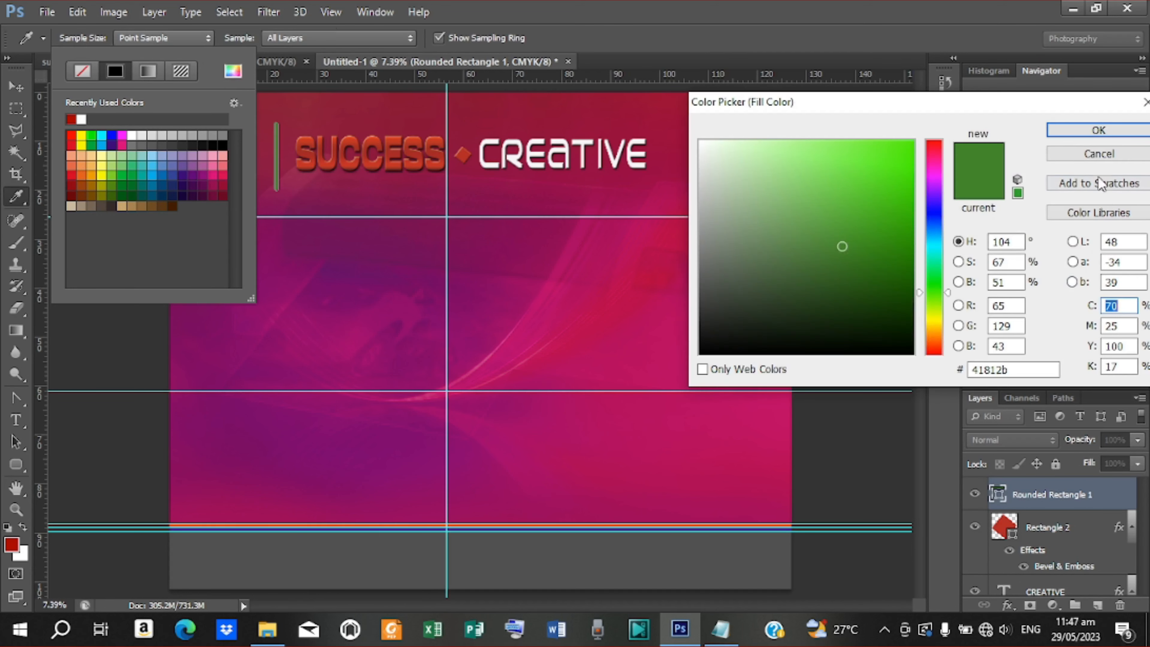
pyautogui.click(1101, 159)
pyautogui.rightClick(1051, 491)
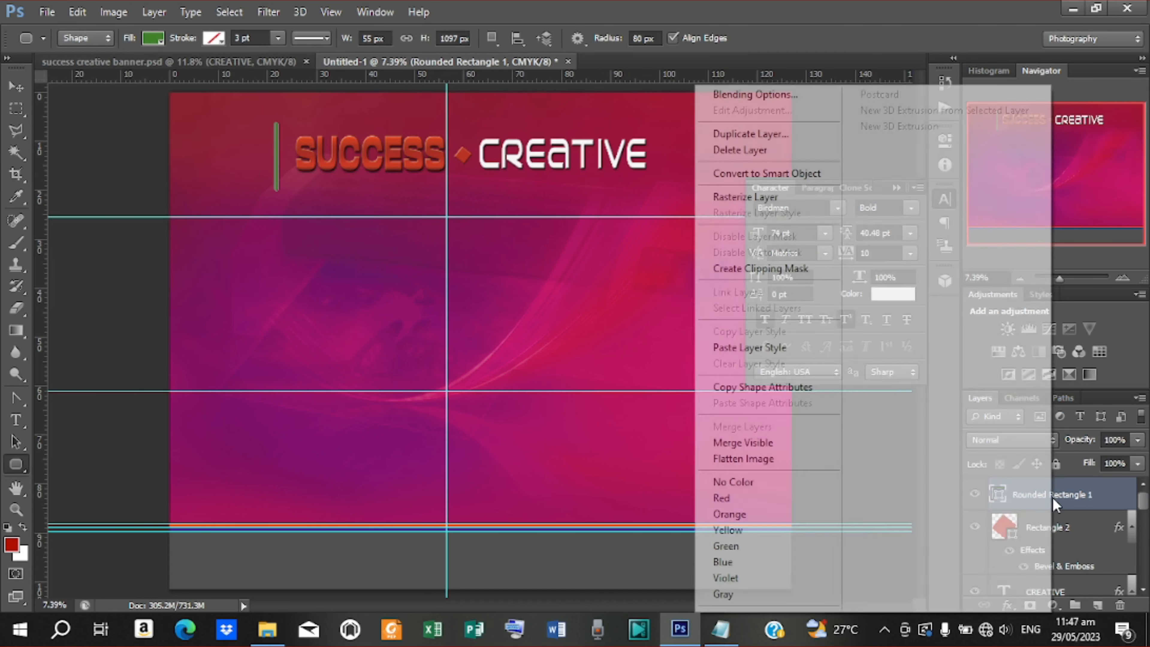
# Enable a Gradient Overlay on the bar using the magenta-red gradient preset
pyautogui.click(745, 95)
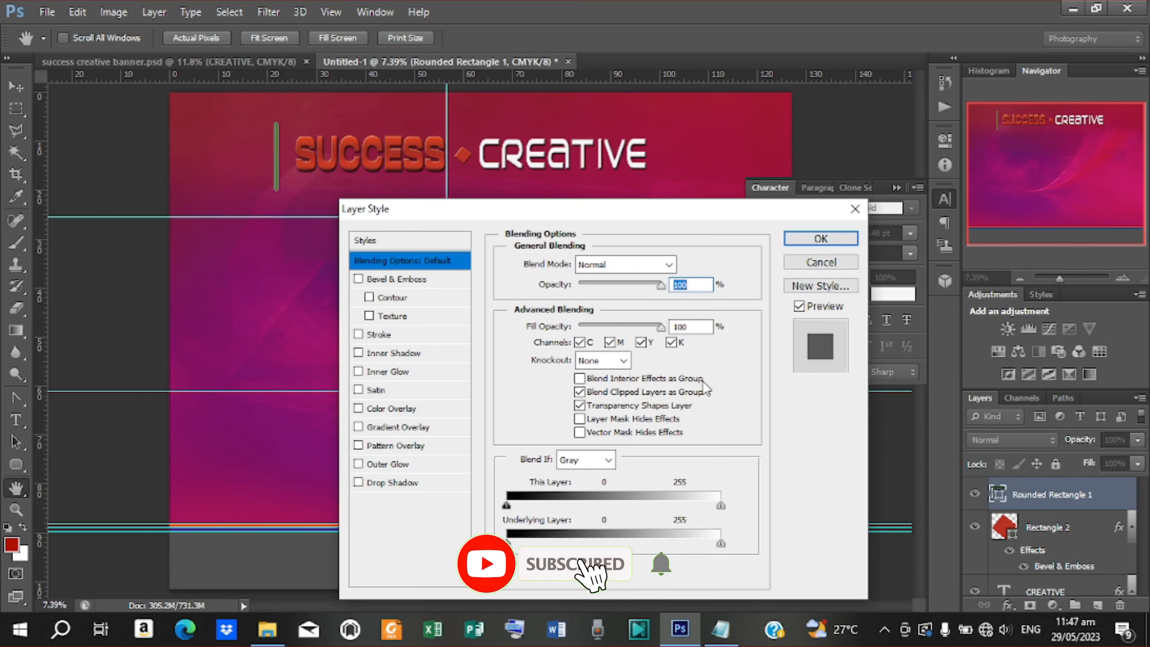
pyautogui.moveTo(627, 220); pyautogui.dragTo(858, 105)
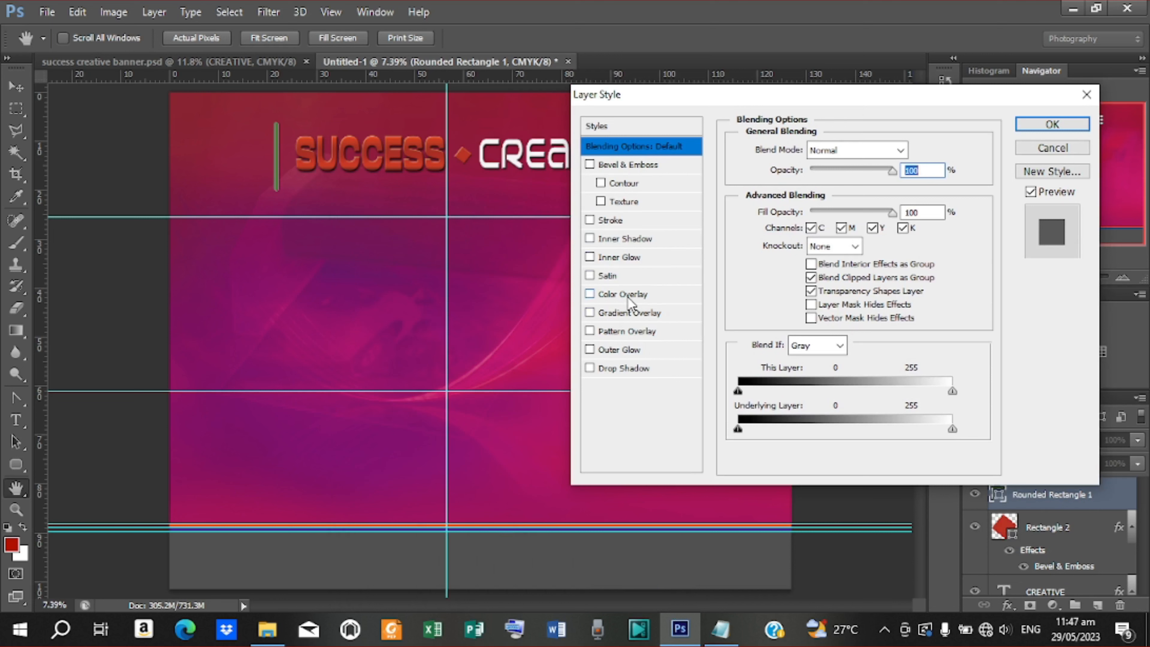
pyautogui.click(639, 313)
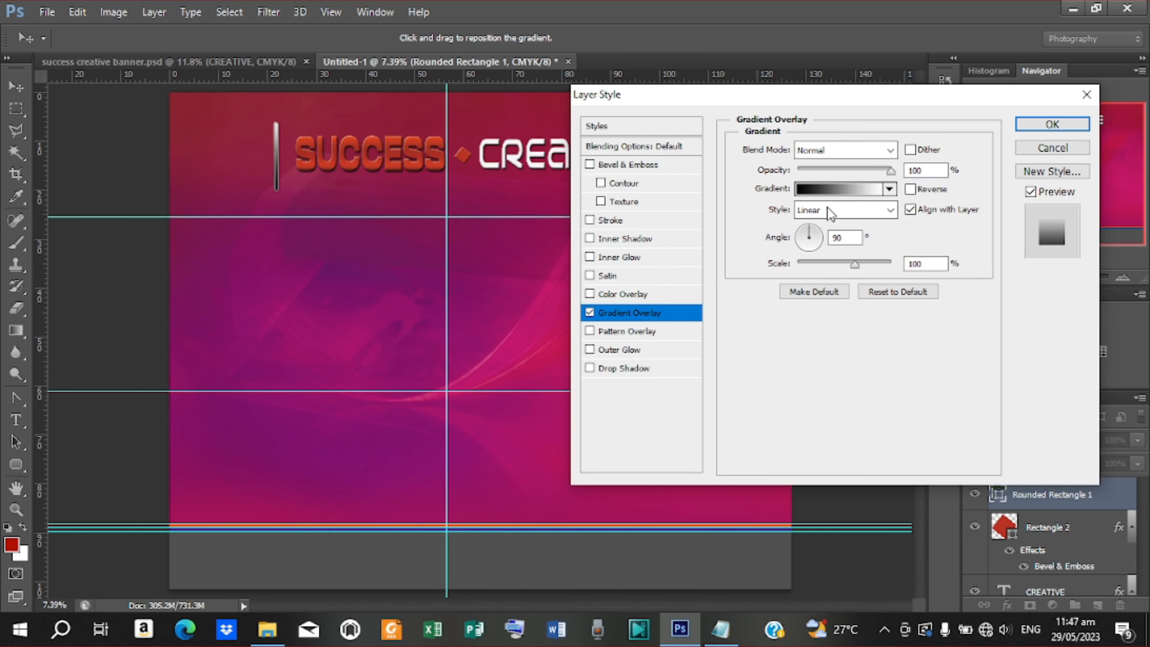
pyautogui.click(838, 191)
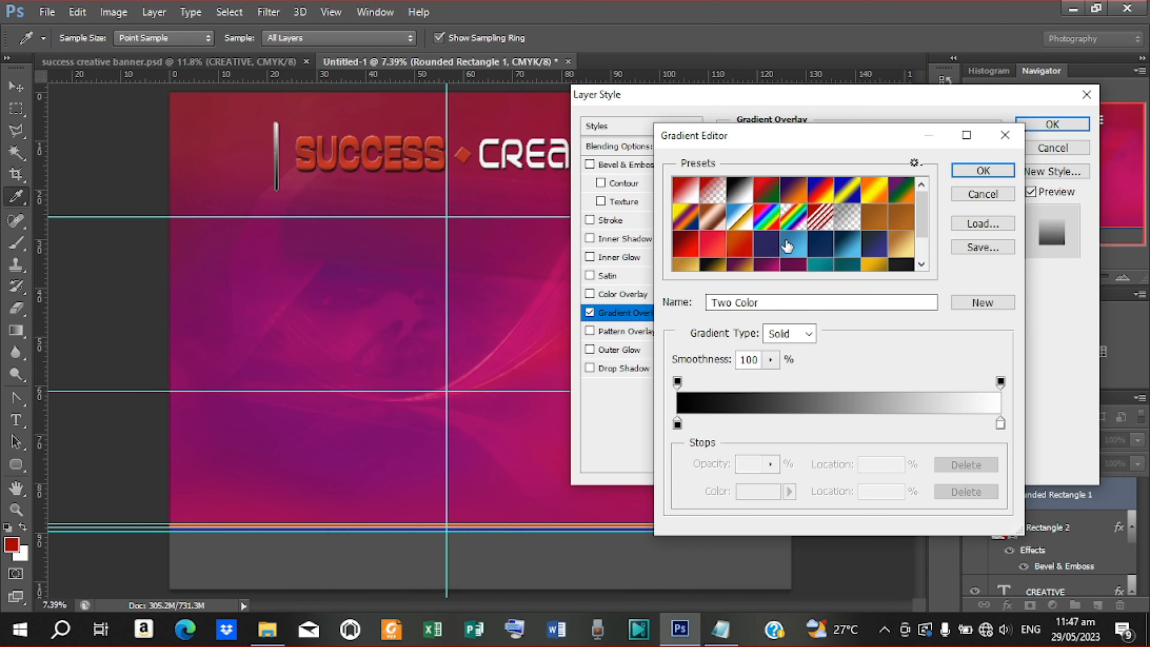
pyautogui.scroll(-2, 788, 246)
pyautogui.click(767, 258)
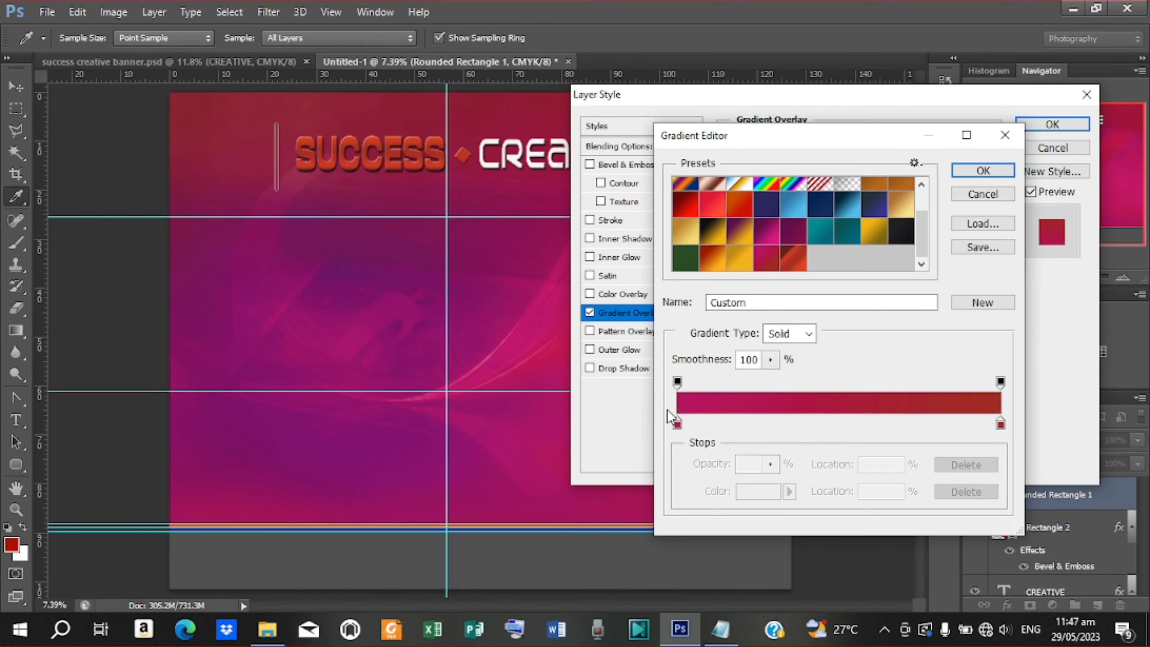
# Set the gradient's left stop to a saturated red sampled from SUCCESS and apply
pyautogui.doubleClick(677, 424)
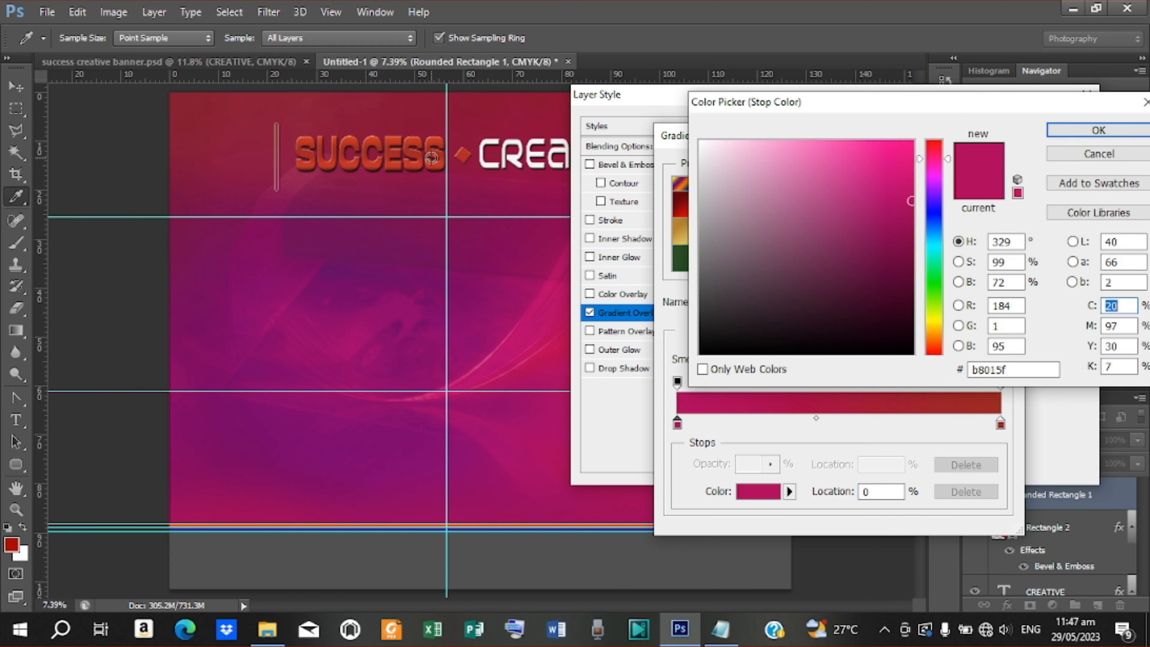
pyautogui.click(432, 143)
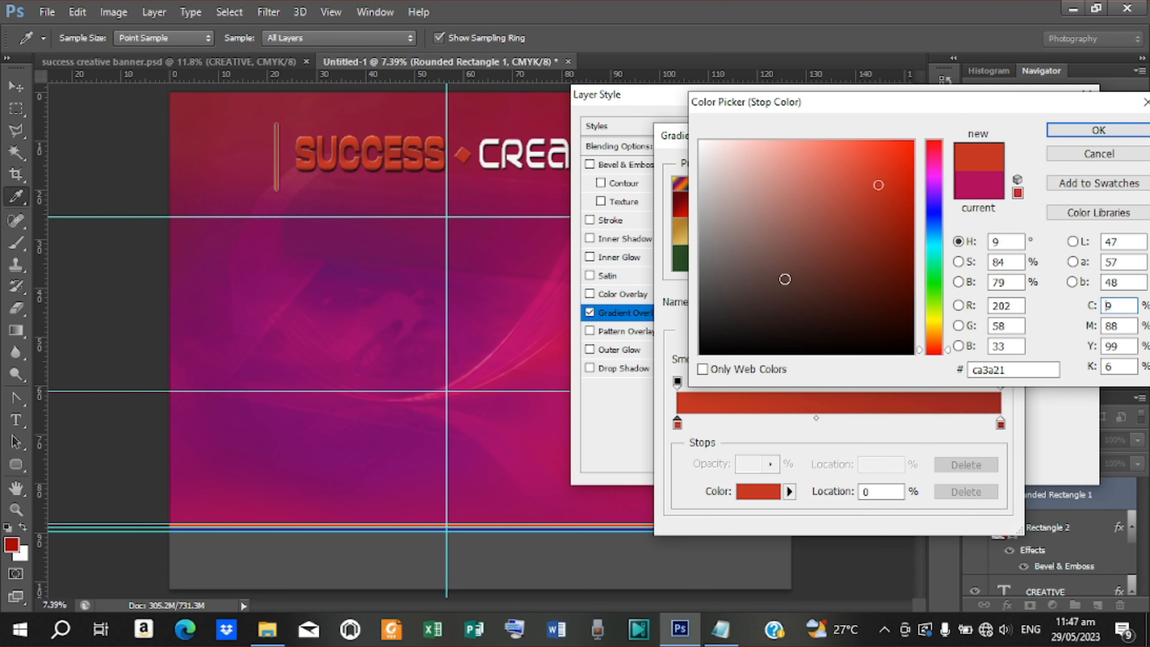
pyautogui.moveTo(888, 205); pyautogui.dragTo(912, 183)
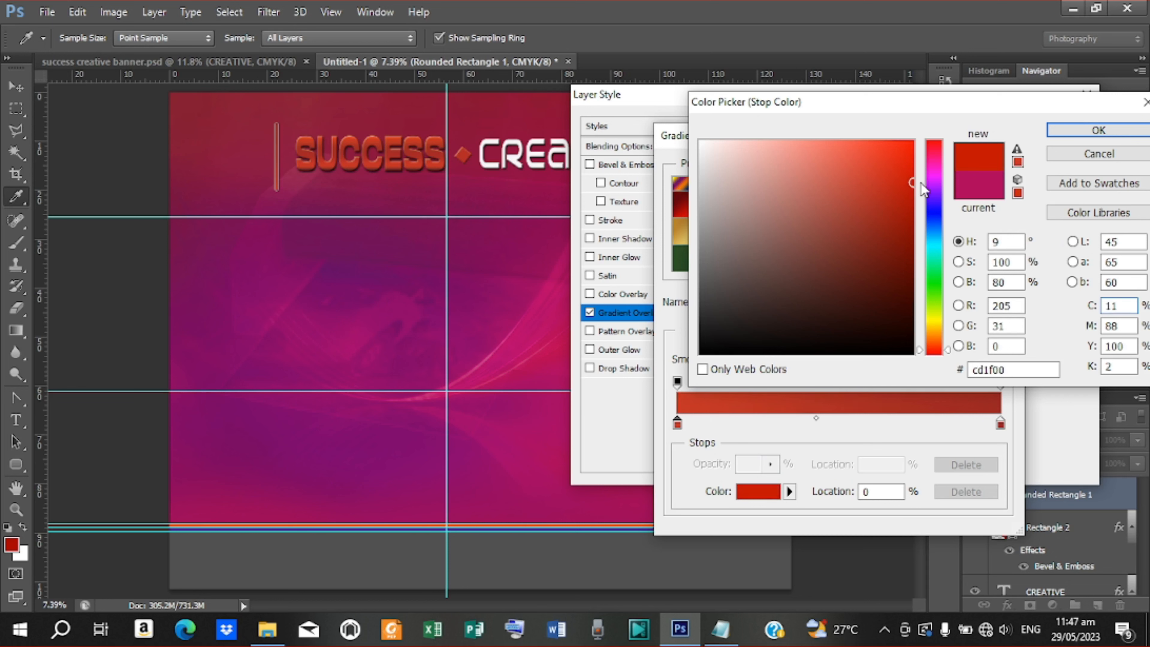
pyautogui.click(1098, 130)
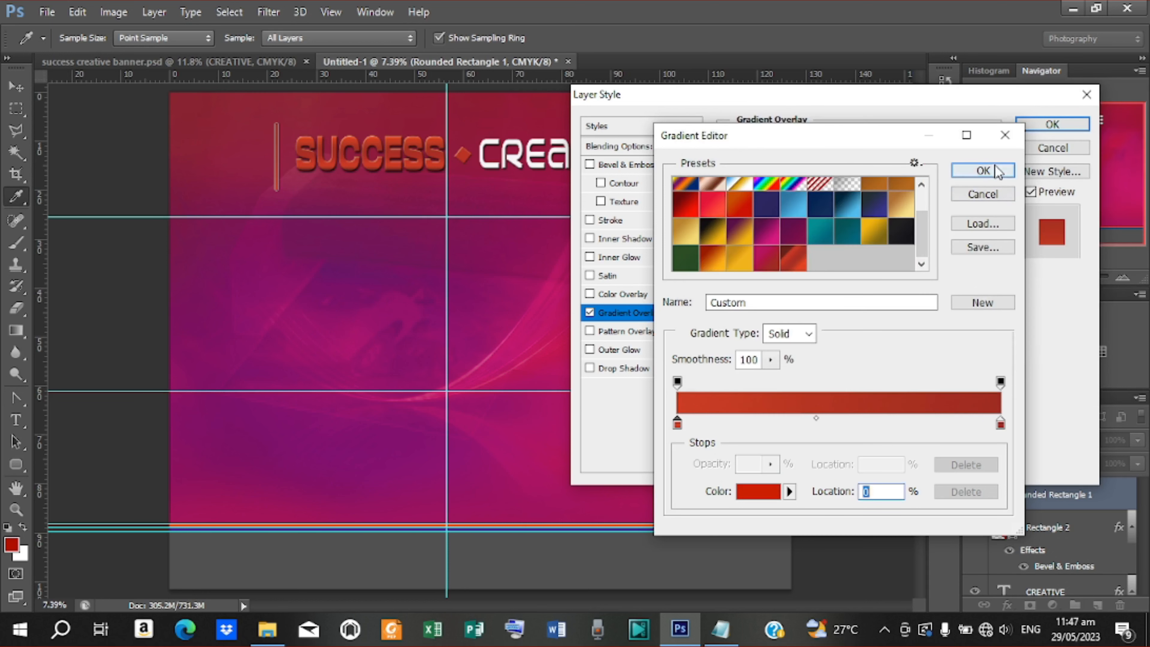
pyautogui.click(982, 170)
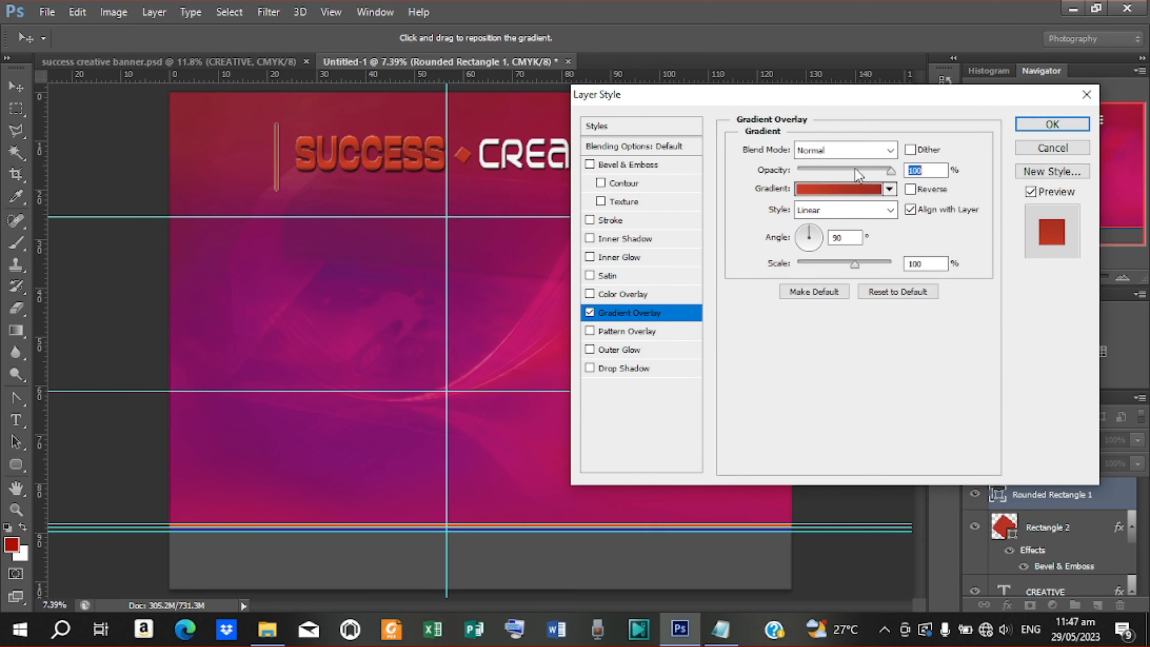
pyautogui.click(1052, 125)
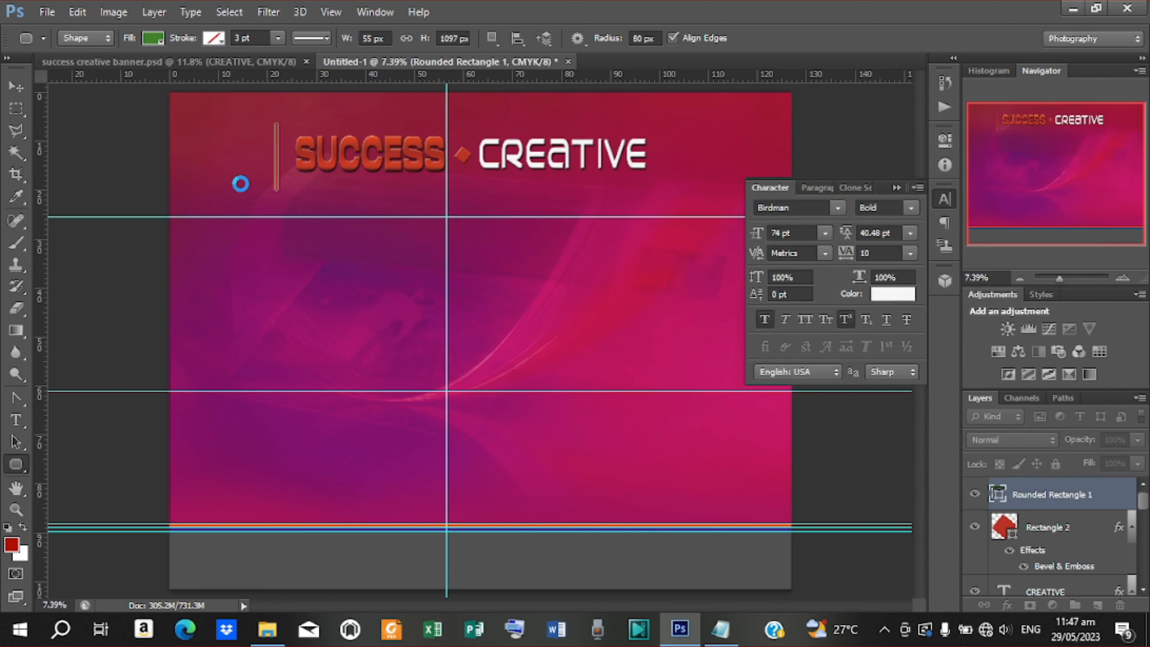
# Duplicate the red bar with Ctrl+J and place the copy just right of CREATIVE
pyautogui.click(16, 86)
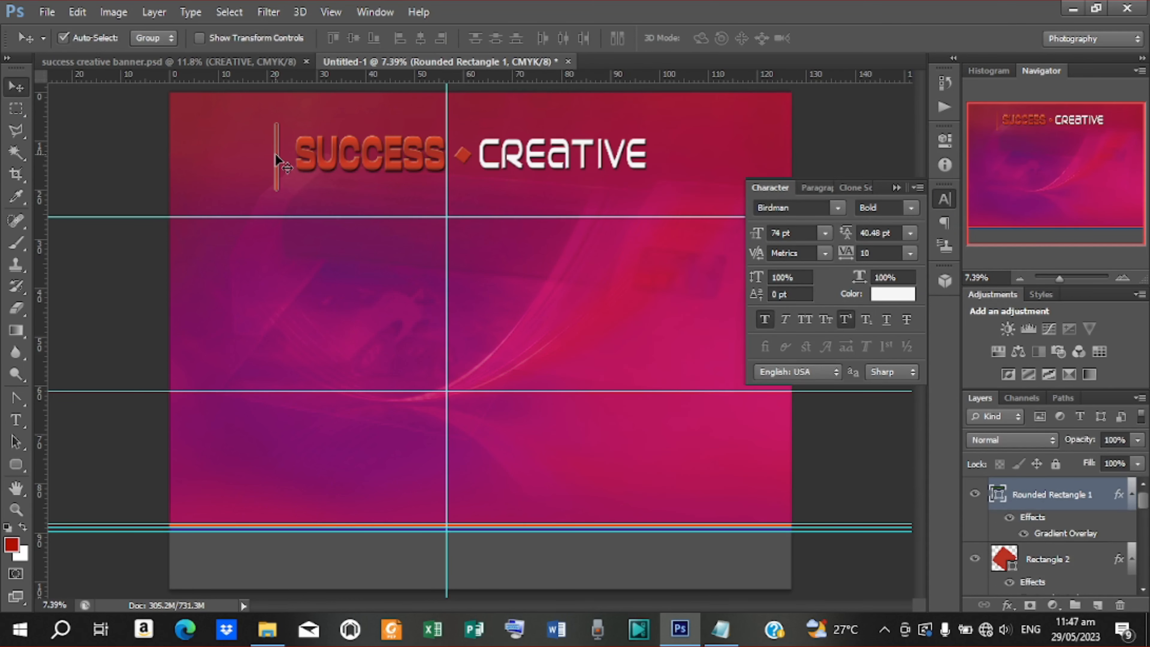
pyautogui.moveTo(275, 156); pyautogui.dragTo(284, 171)
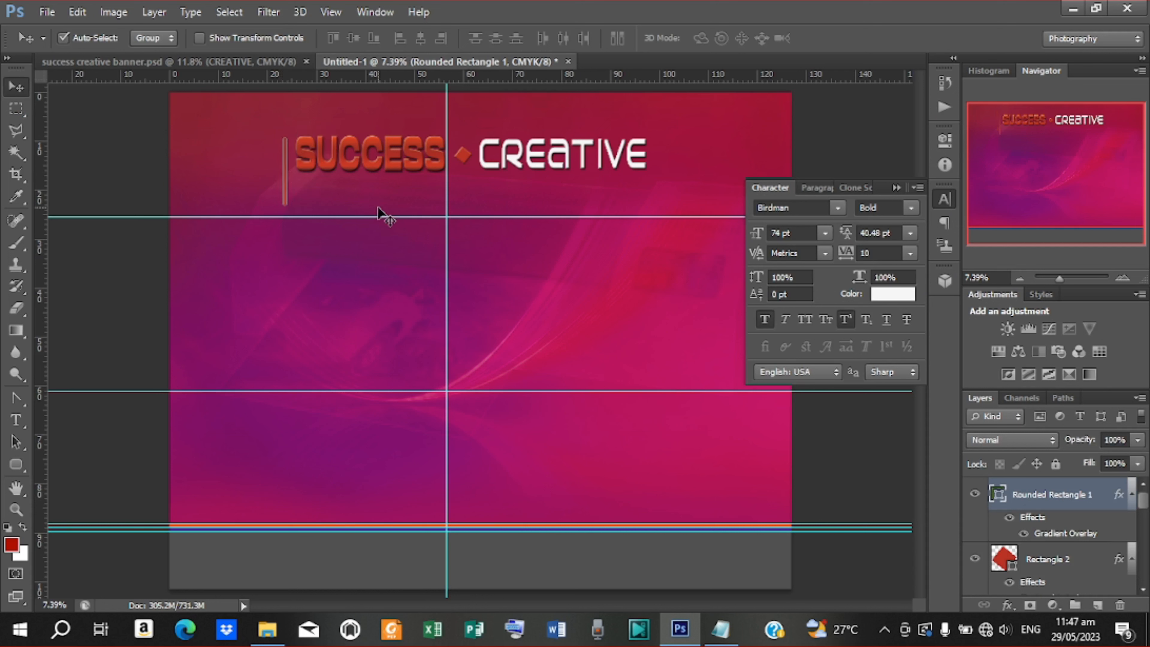
pyautogui.hotkey('ctrl', 'j')
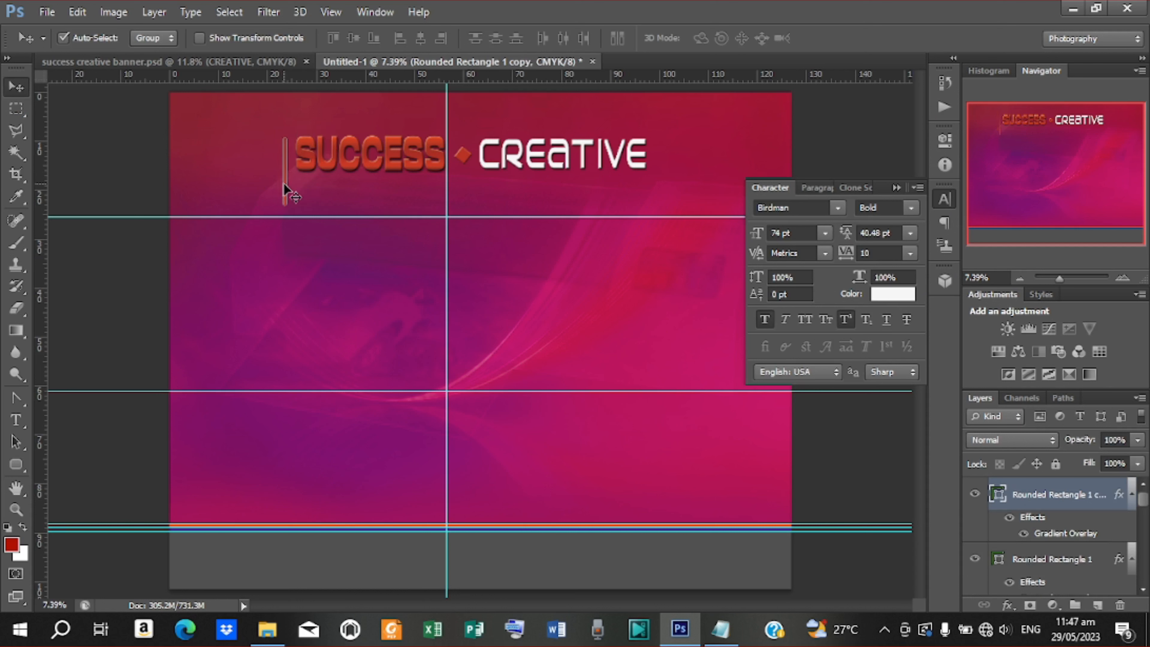
pyautogui.moveTo(285, 190); pyautogui.dragTo(657, 190)
pyautogui.click(18, 464)
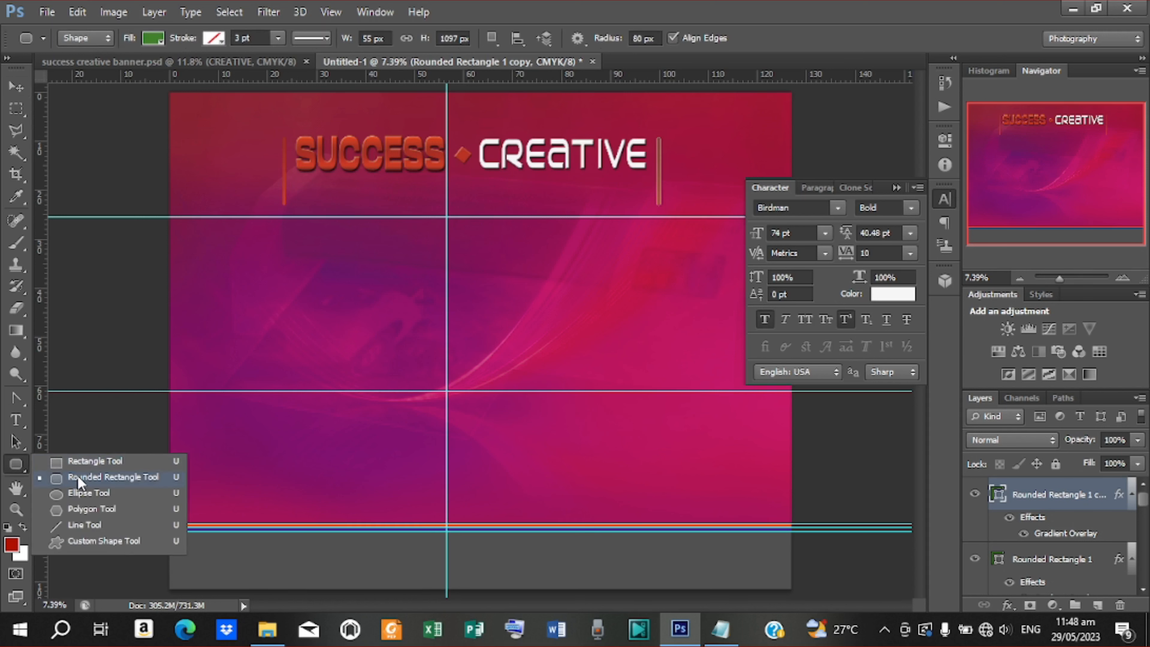
# Draw a long light grey rounded bar beneath the SUCCESS CREATIVE title
pyautogui.click(82, 479)
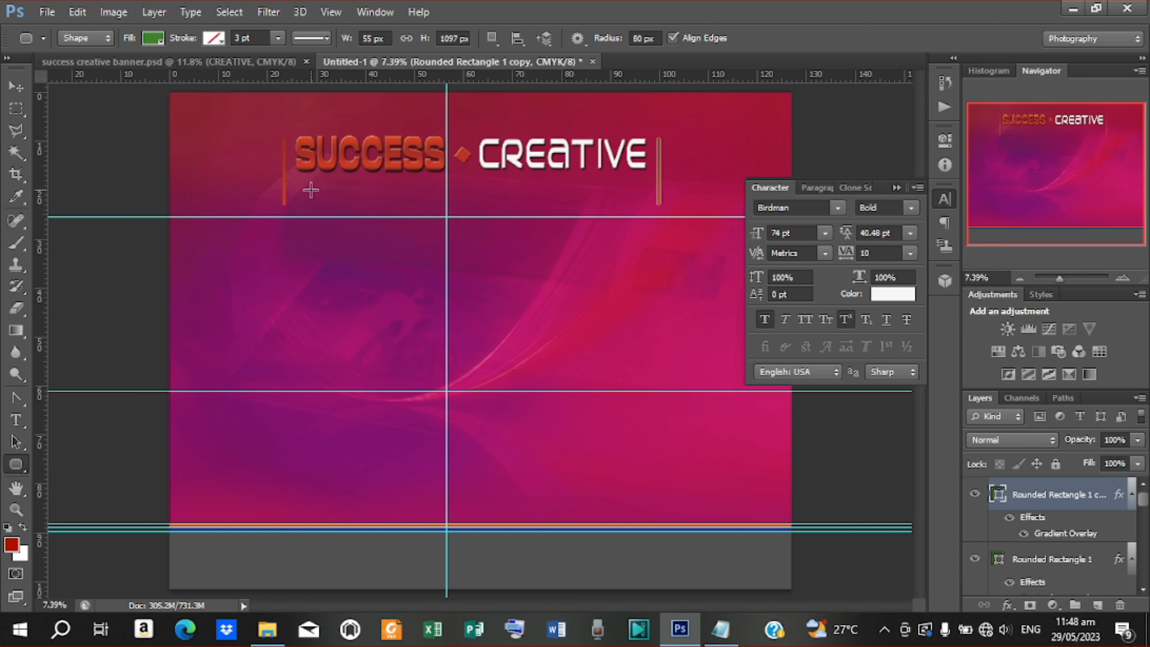
pyautogui.moveTo(329, 179); pyautogui.dragTo(603, 200)
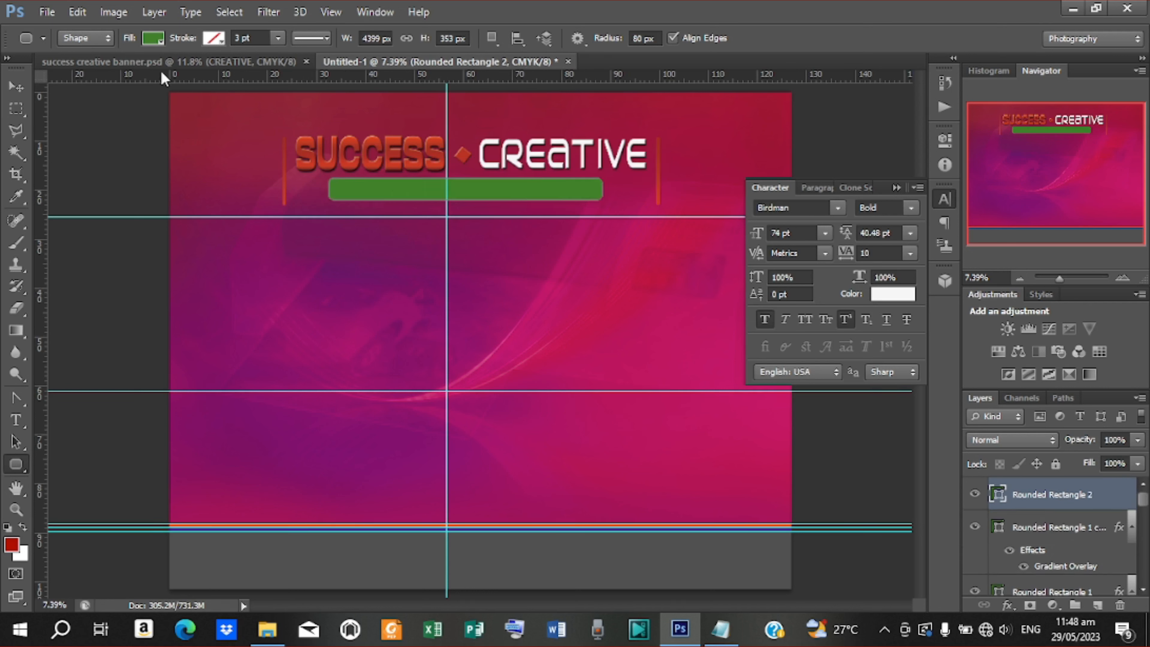
pyautogui.click(154, 38)
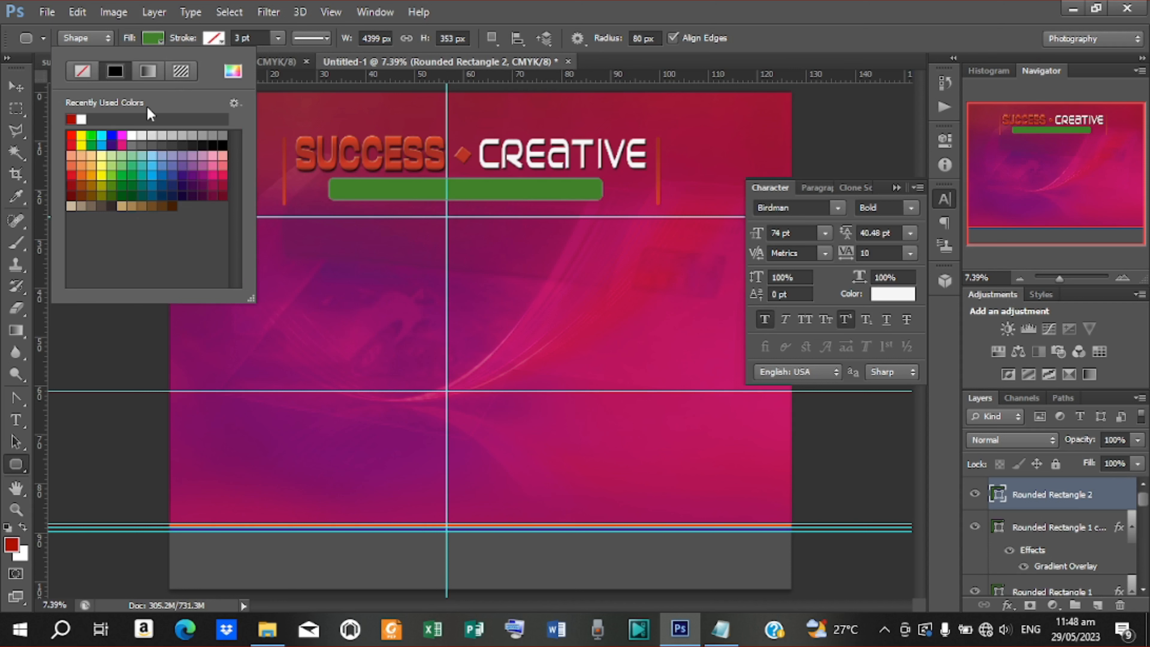
pyautogui.click(175, 135)
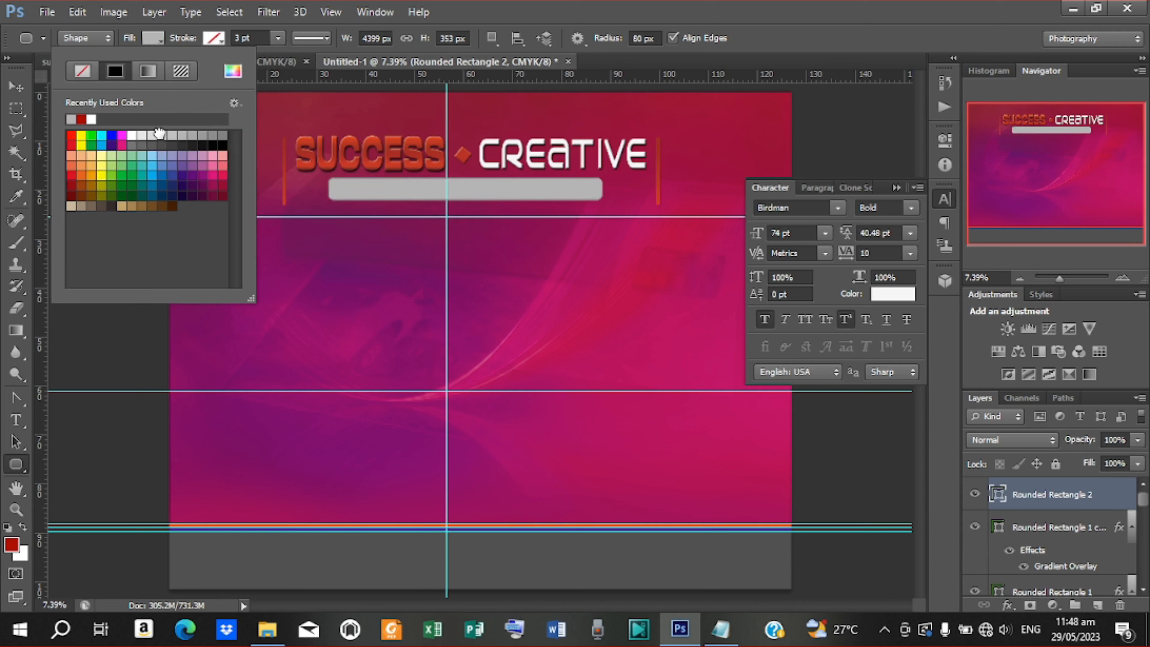
pyautogui.click(160, 133)
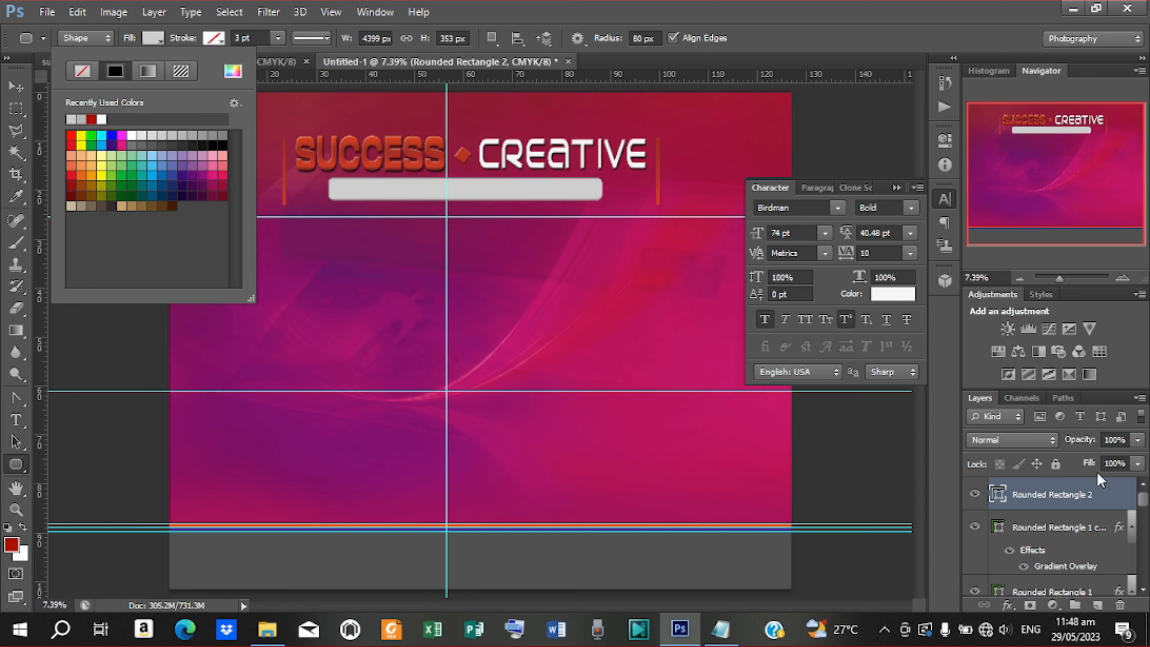
pyautogui.doubleClick(997, 495)
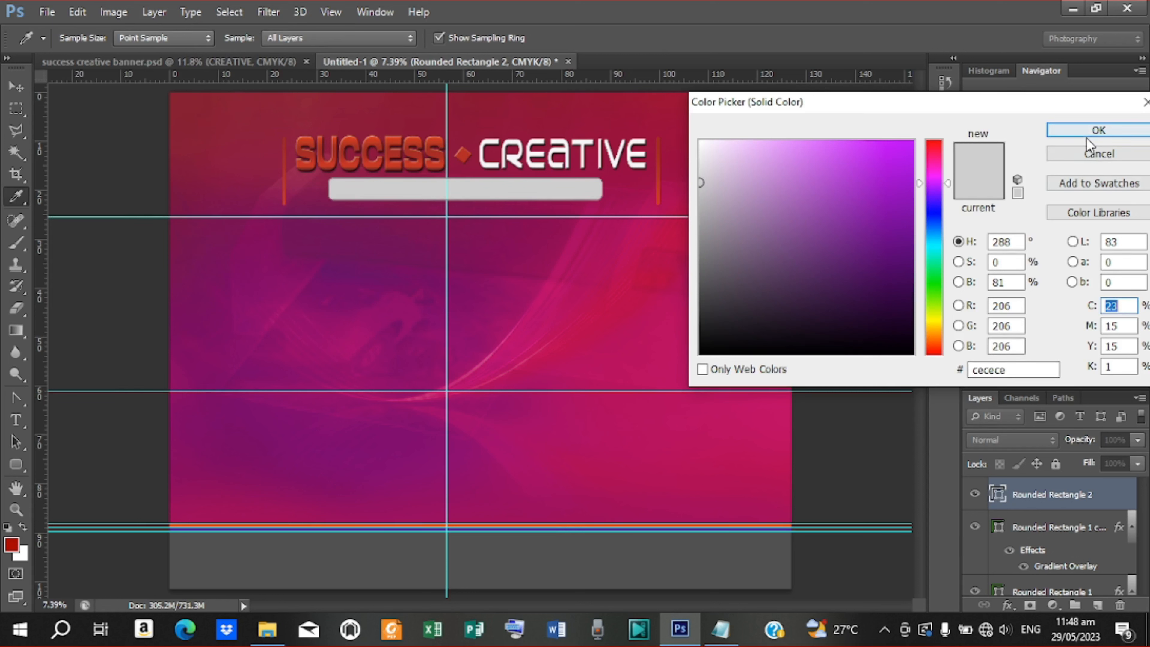
pyautogui.click(1098, 130)
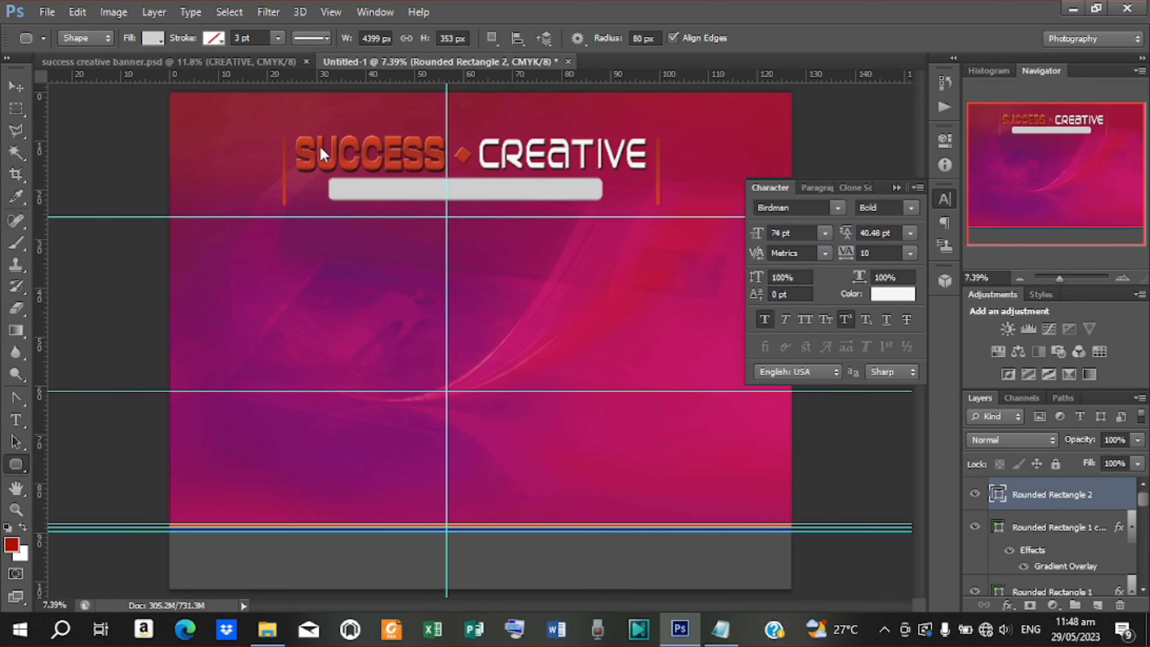
# Compare with the finished banner, then return to Untitled-1's grey bar layer menu
pyautogui.click(16, 86)
pyautogui.click(202, 64)
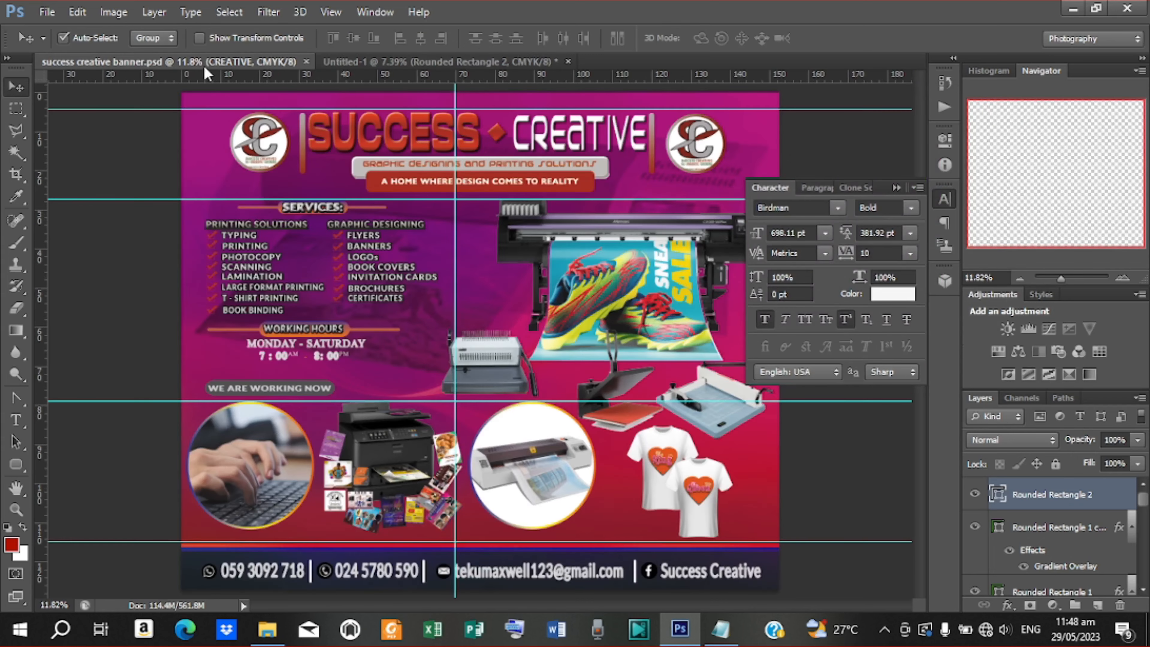
pyautogui.click(400, 63)
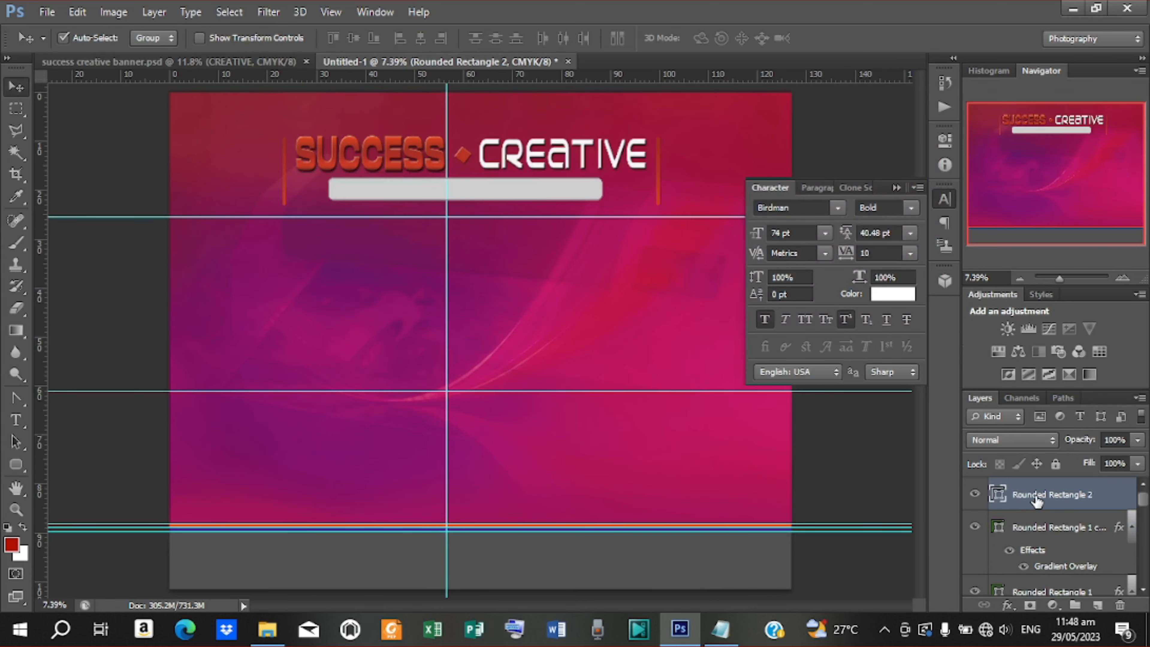
pyautogui.rightClick(1037, 496)
# Give Rounded Rectangle 2 an Inner Bevel Bevel & Emboss at 21 px size
pyautogui.click(773, 99)
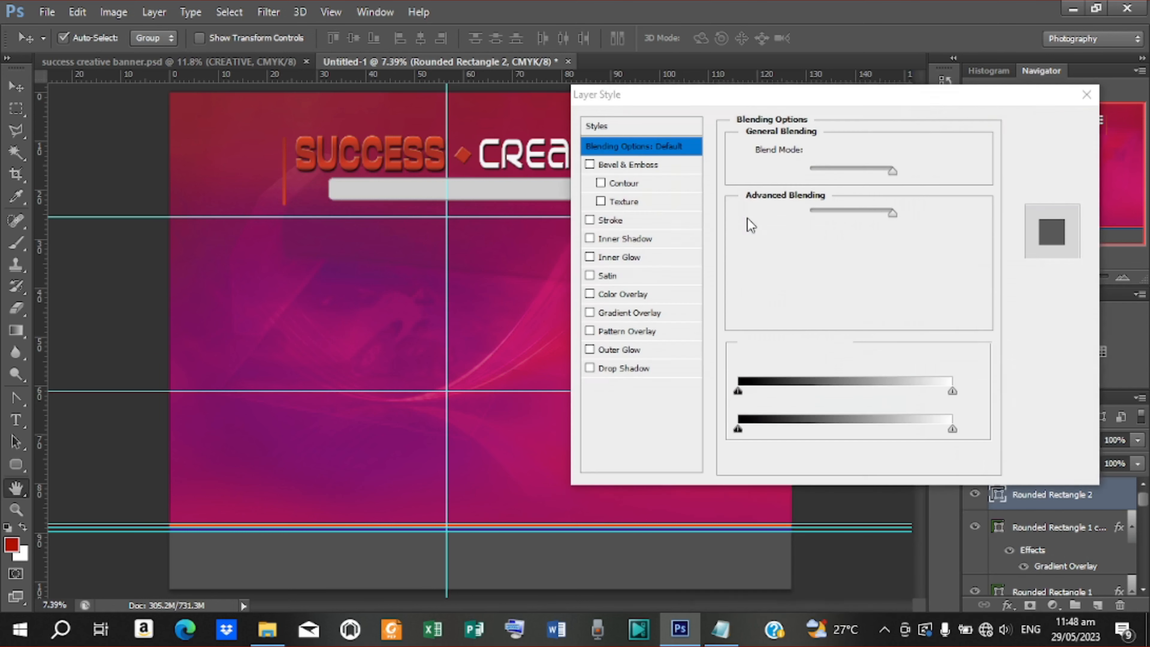
pyautogui.click(636, 167)
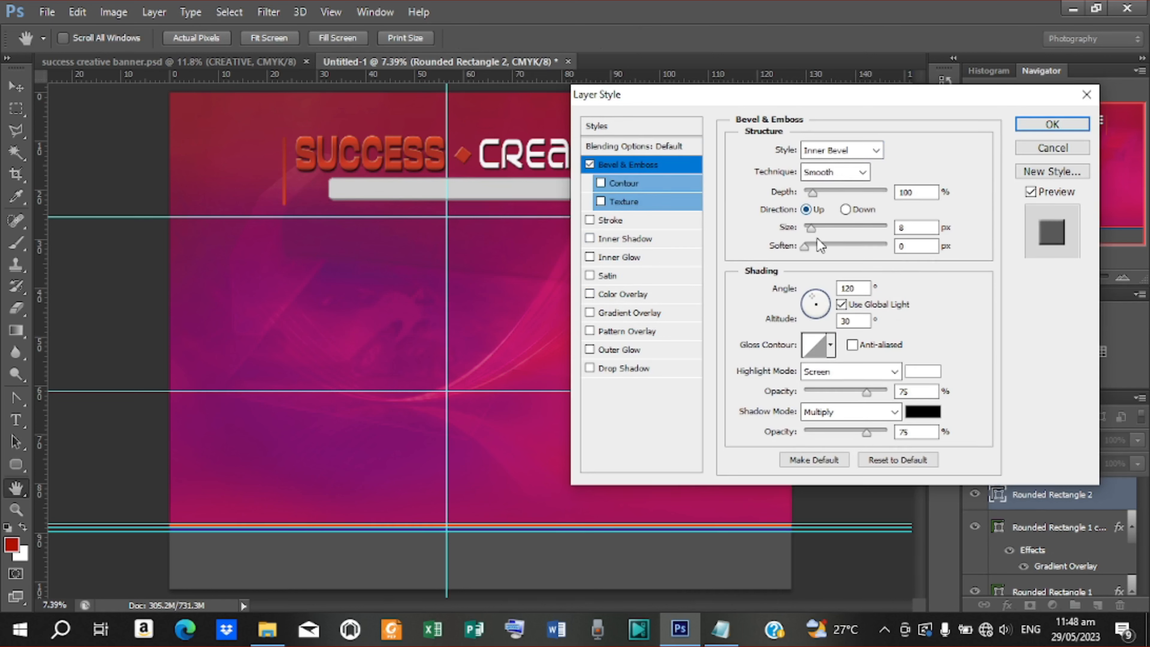
pyautogui.moveTo(811, 230); pyautogui.dragTo(816, 229)
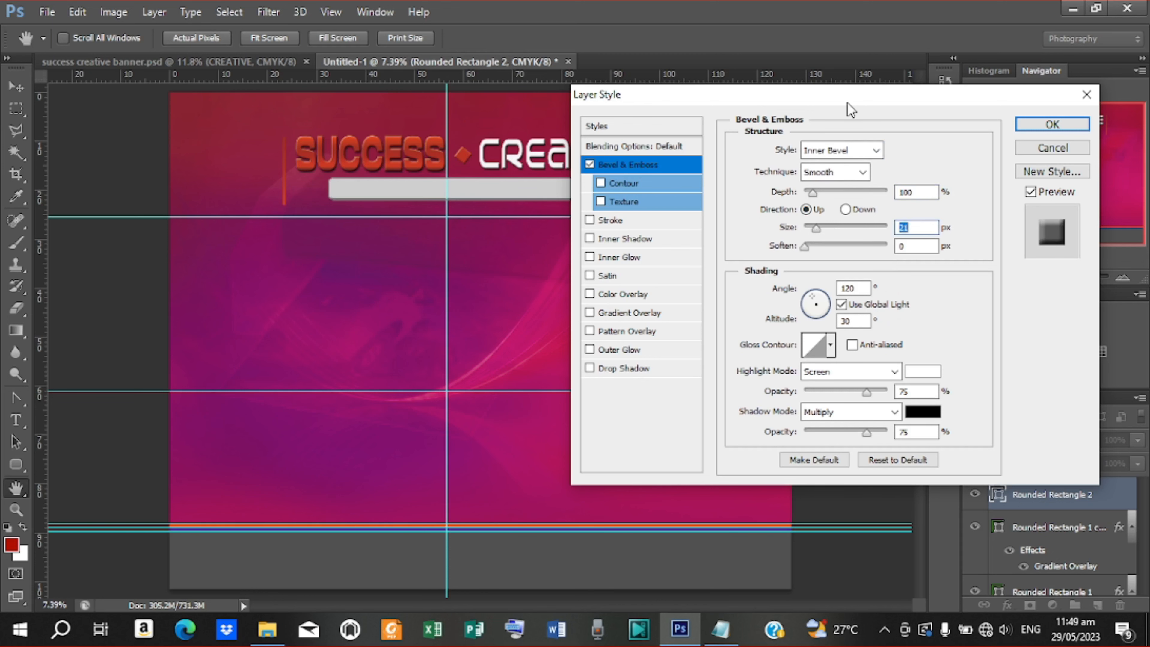
pyautogui.moveTo(847, 102); pyautogui.dragTo(576, 236)
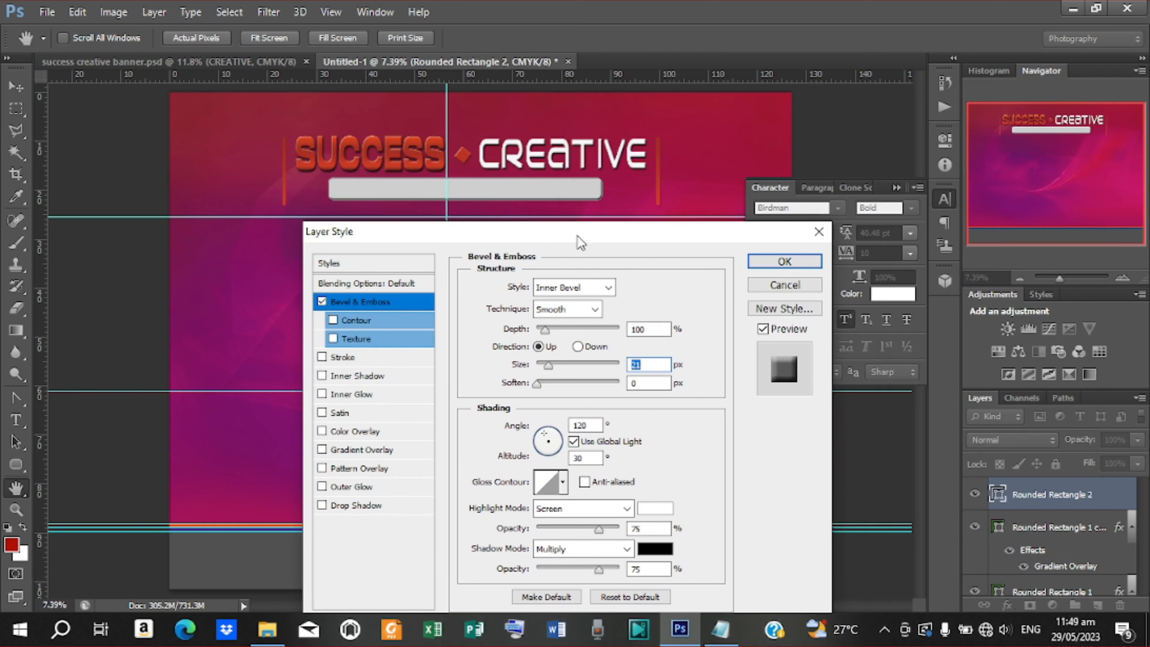
pyautogui.click(797, 261)
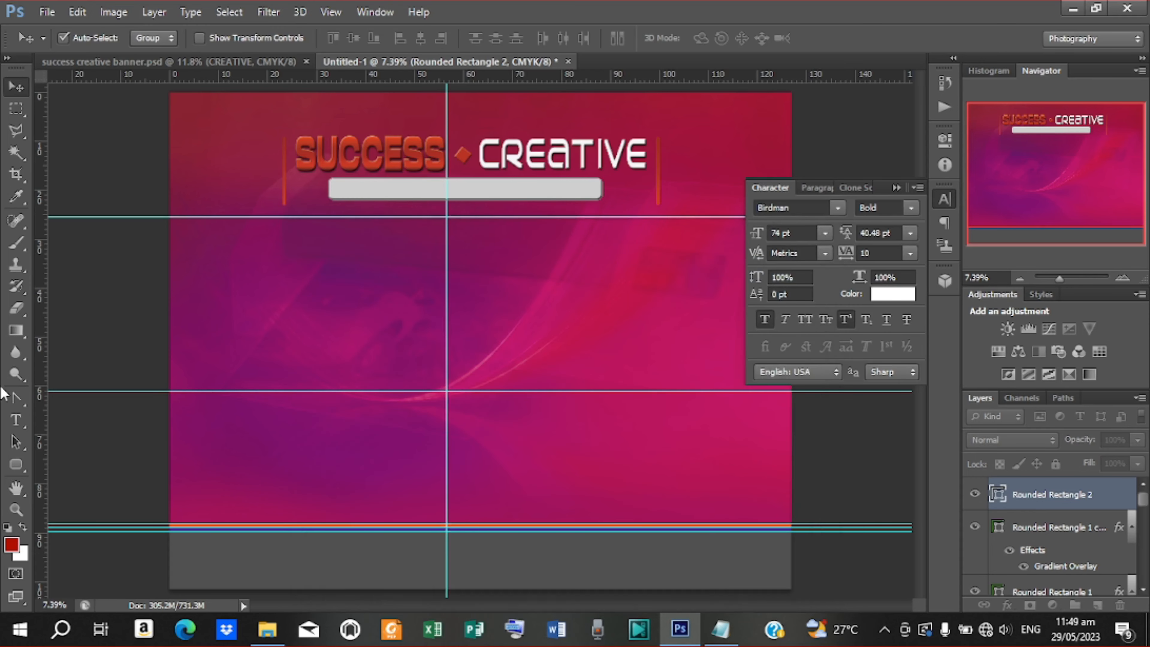
pyautogui.click(118, 61)
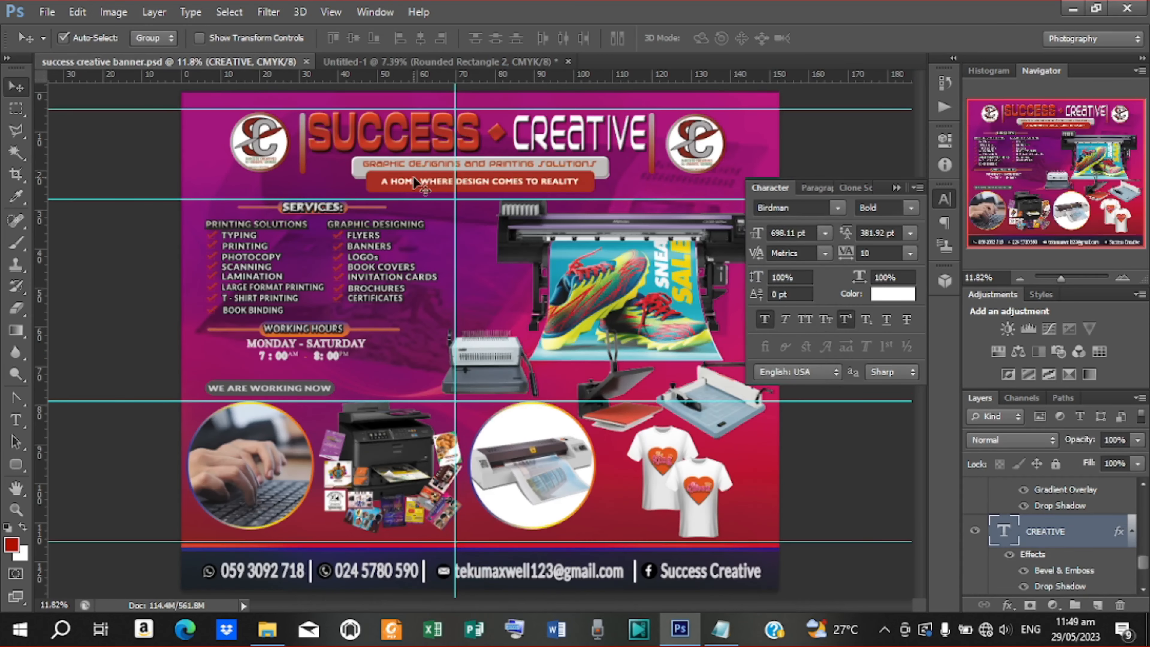
pyautogui.click(508, 58)
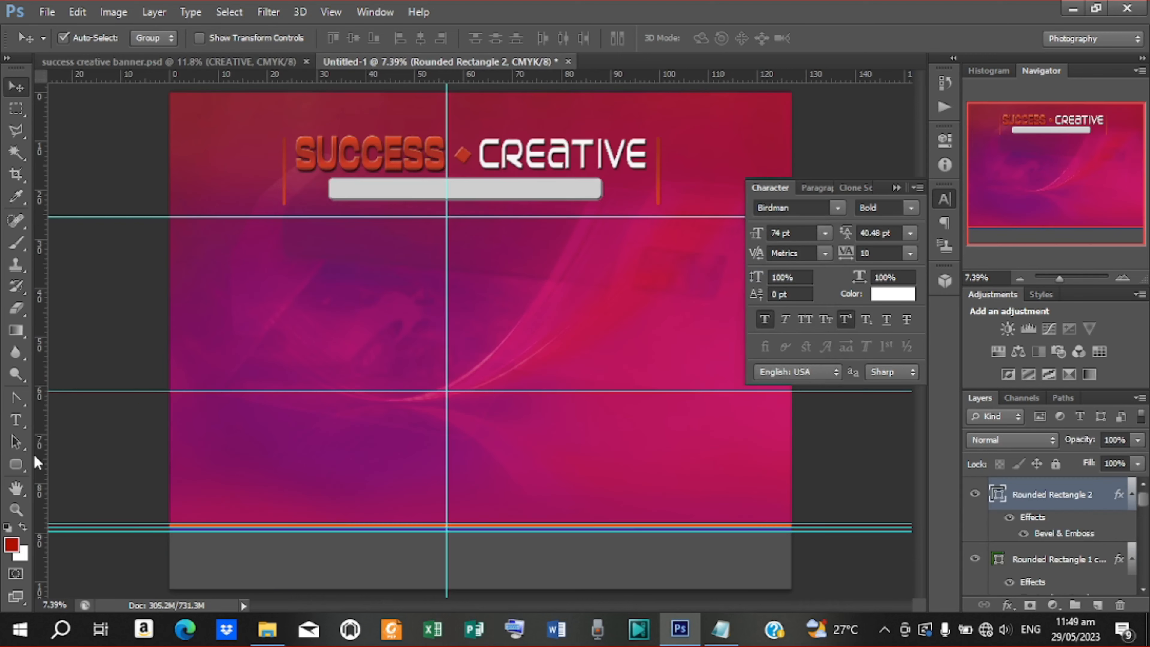
# Draw a second rounded bar over the grey one, filled with SUCCESS's red
pyautogui.click(17, 465)
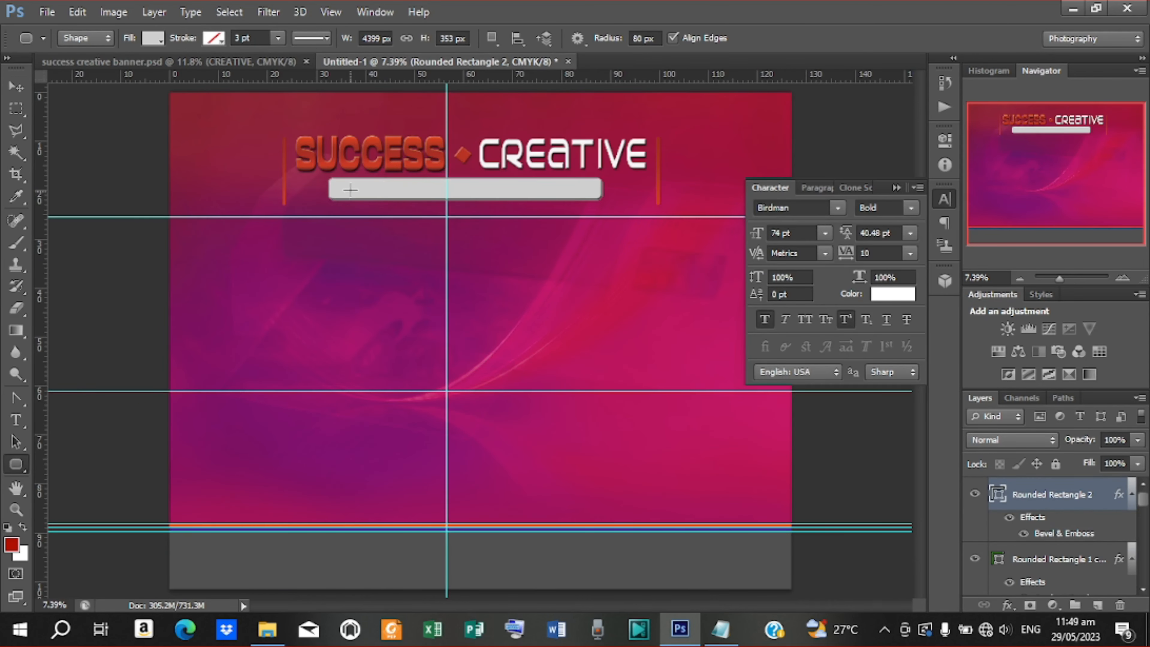
pyautogui.moveTo(349, 190); pyautogui.dragTo(608, 209)
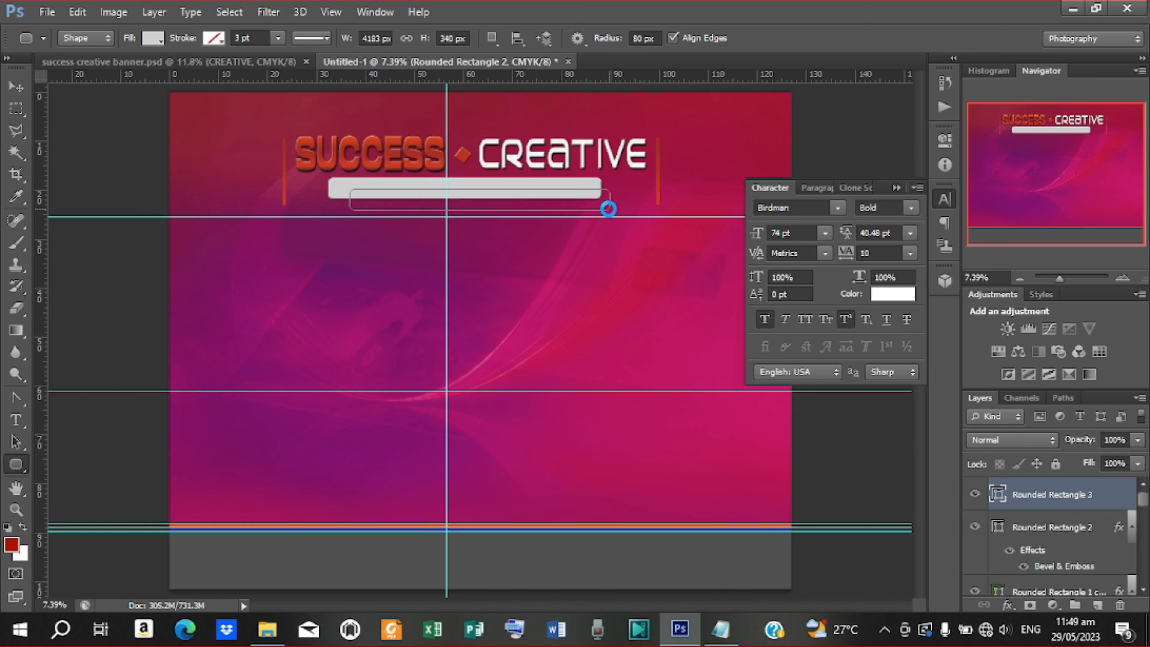
pyautogui.click(162, 41)
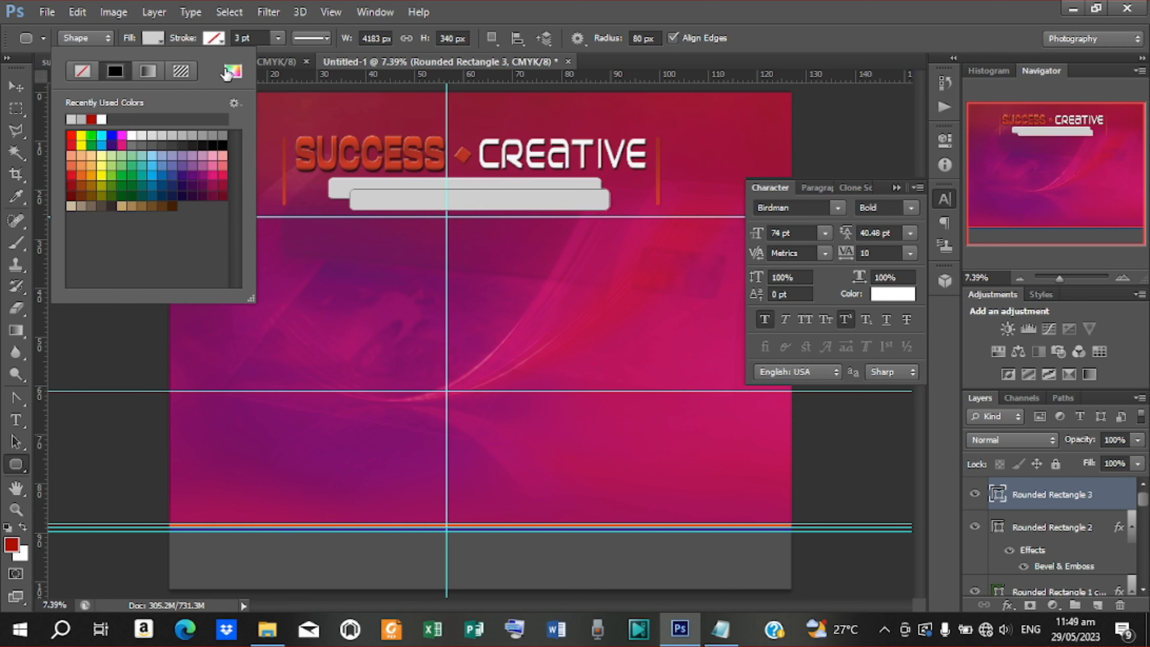
pyautogui.click(237, 75)
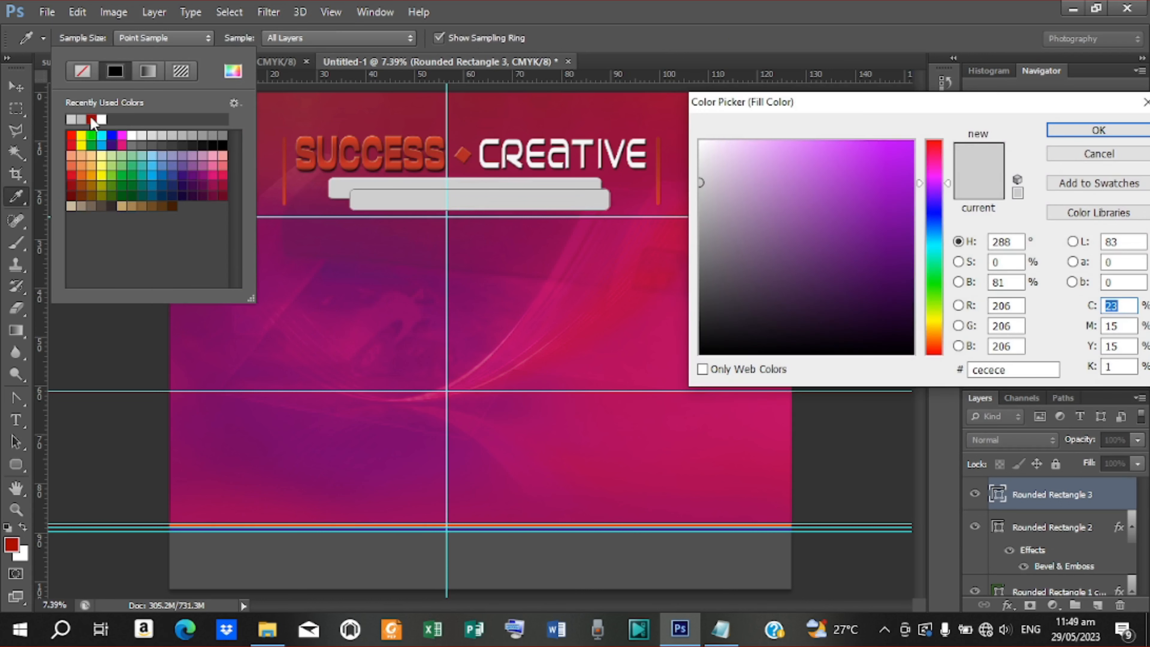
pyautogui.click(430, 150)
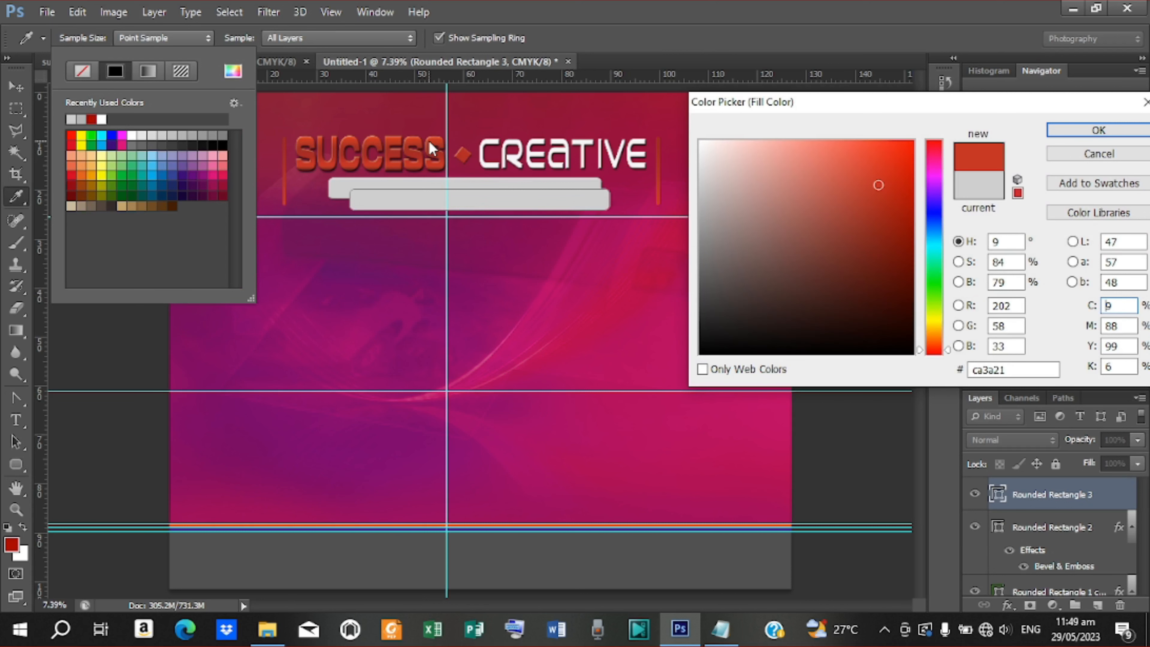
pyautogui.click(1098, 130)
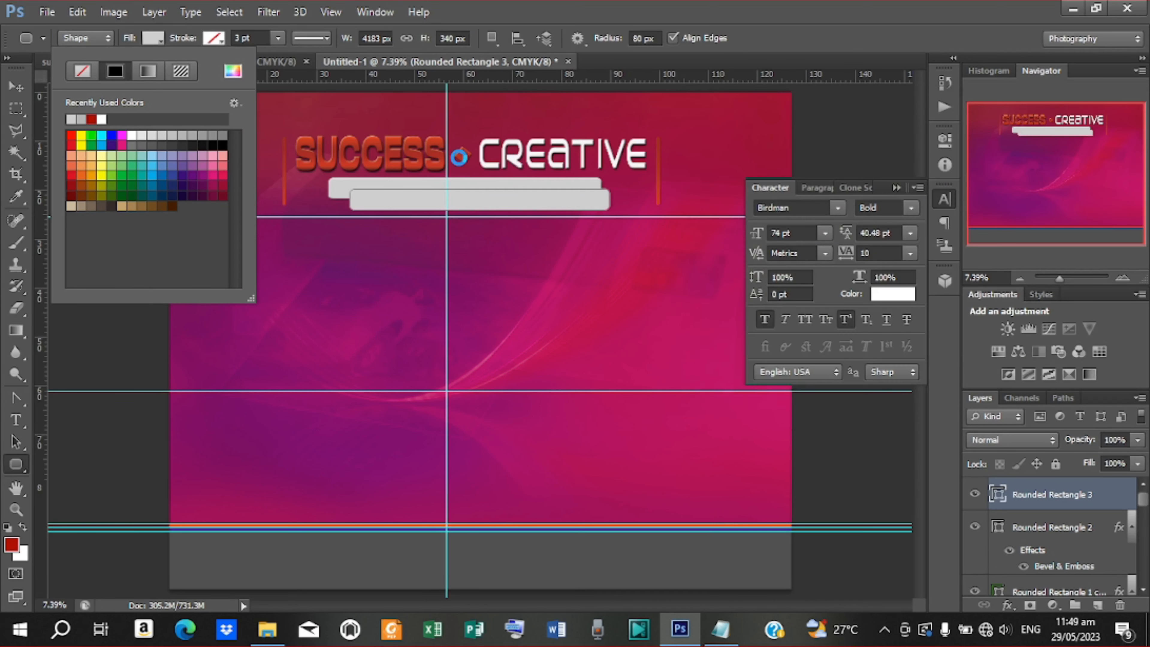
# Align the red and grey bars' horizontal centres and nudge the red bar down
pyautogui.click(16, 86)
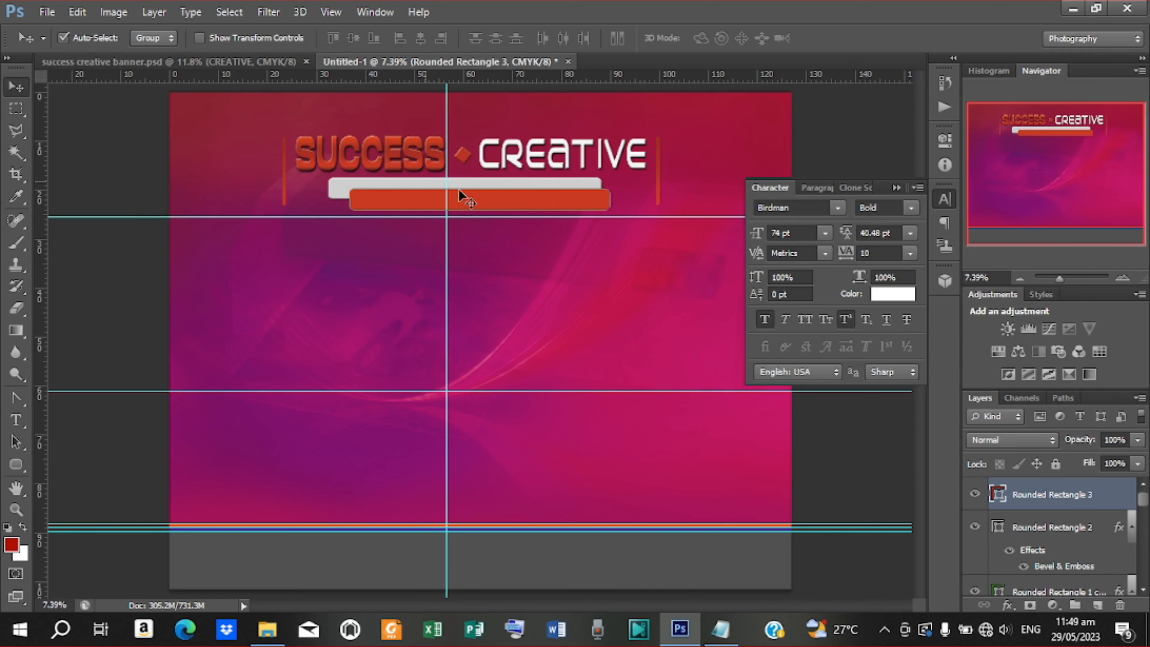
pyautogui.keyDown('shift'); pyautogui.click(1050, 527); pyautogui.keyUp('shift')
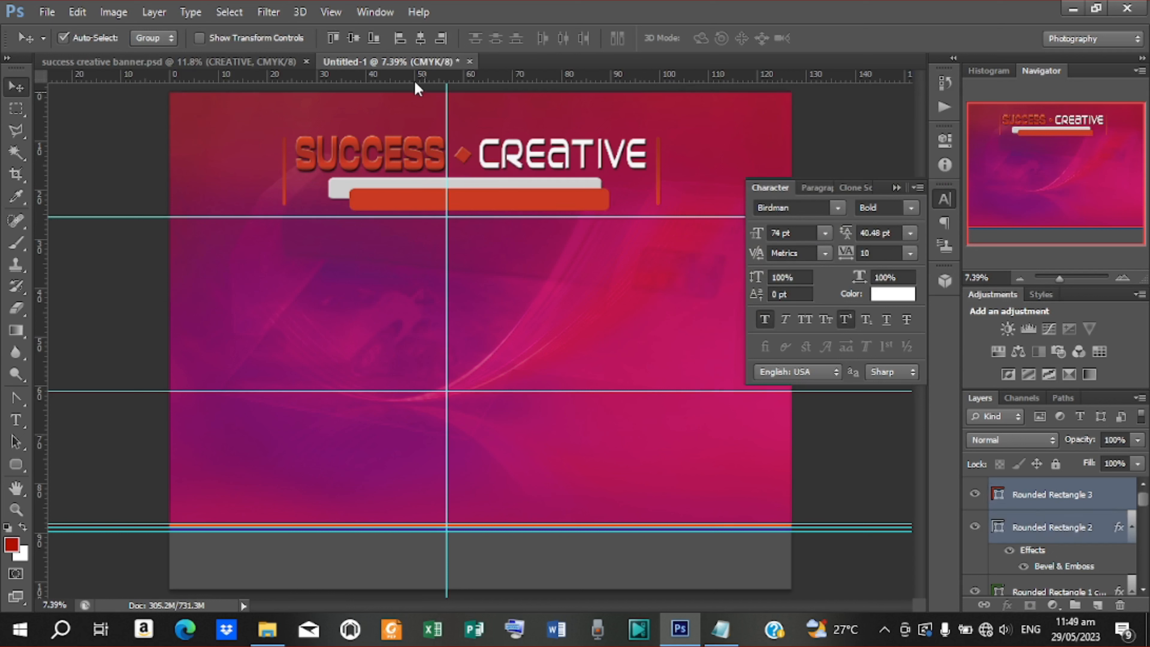
pyautogui.click(425, 40)
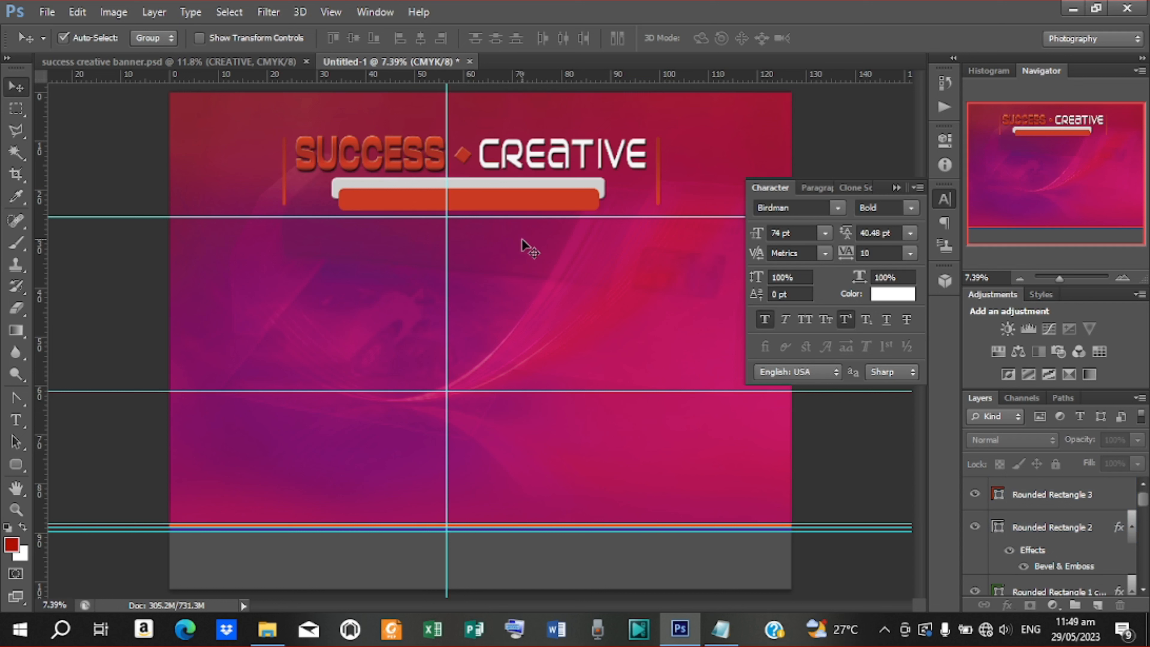
pyautogui.click(469, 199)
pyautogui.hotkey('shift', 'Down')
pyautogui.hotkey('shift', 'Down')
pyautogui.hotkey('shift', 'Down')
pyautogui.hotkey('shift', 'Down')
pyautogui.hotkey('shift', 'Down')
pyautogui.hotkey('shift', 'Down')
pyautogui.hotkey('shift', 'Down')
pyautogui.hotkey('shift', 'Down')
pyautogui.hotkey('shift', 'Down')
pyautogui.hotkey('shift', 'Down')
pyautogui.hotkey('shift', 'Down')
pyautogui.hotkey('shift', 'Down')
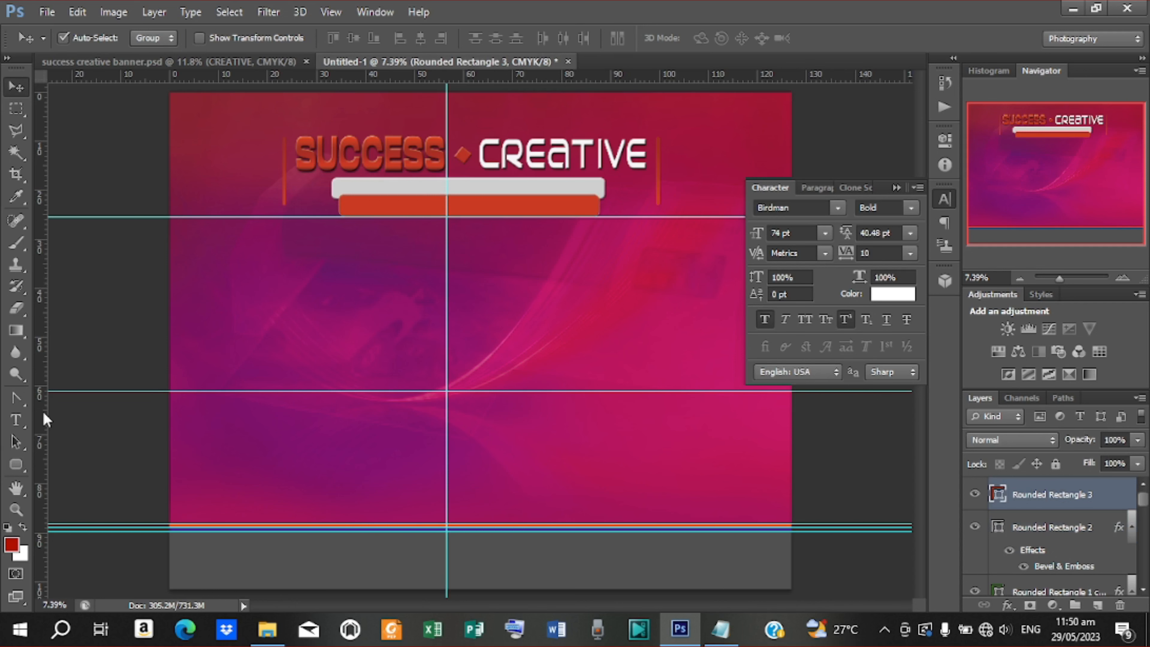
# Start a new Birdman Bold 74 pt text layer, then check the Notepad design notes
pyautogui.click(16, 420)
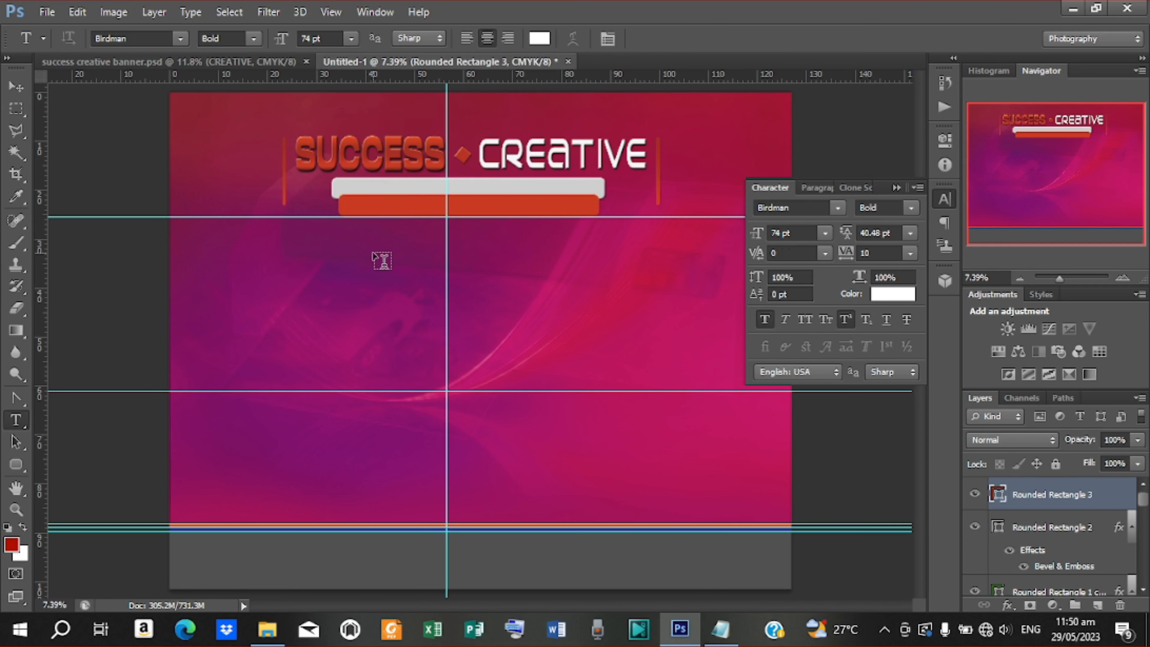
pyautogui.click(382, 261)
pyautogui.click(706, 620)
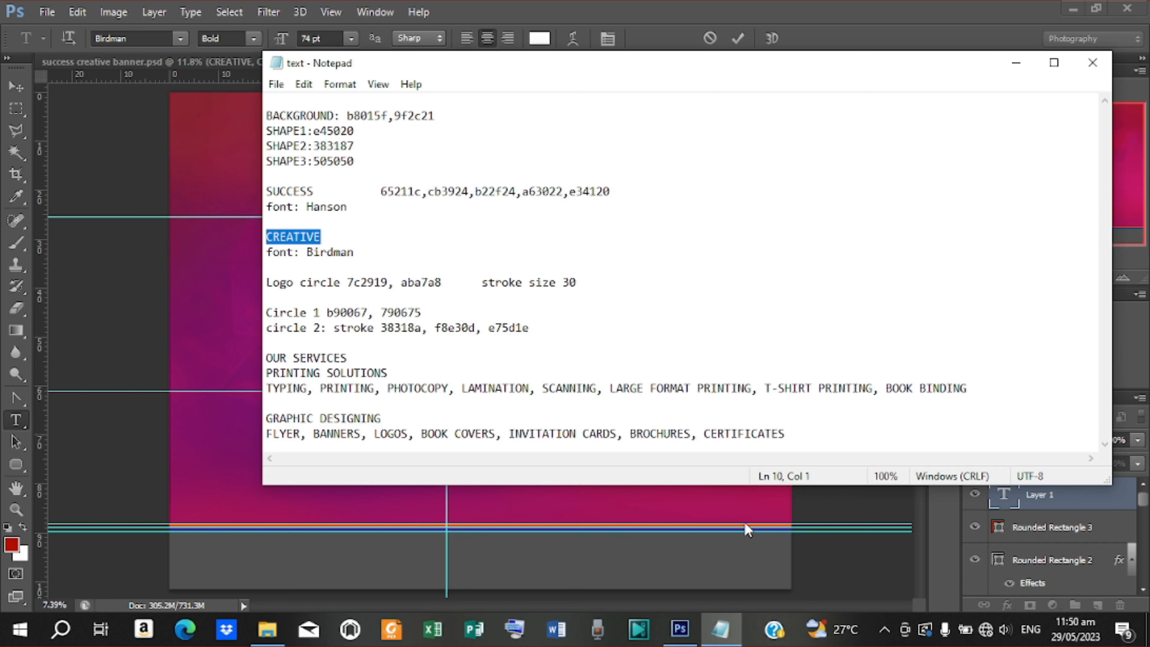
pyautogui.click(1016, 62)
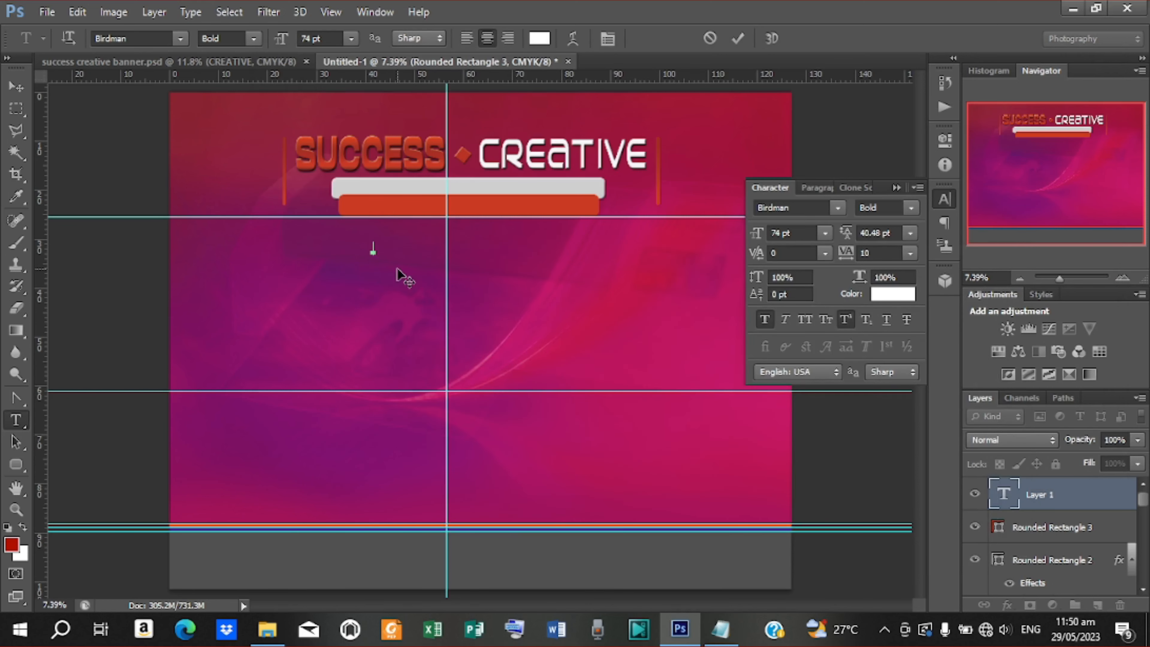
# After checking the reference banner, type the tagline 'GRAPHIC DESIGNNG AND ARINTING, COLUTIONS' below the bars
pyautogui.click(268, 62)
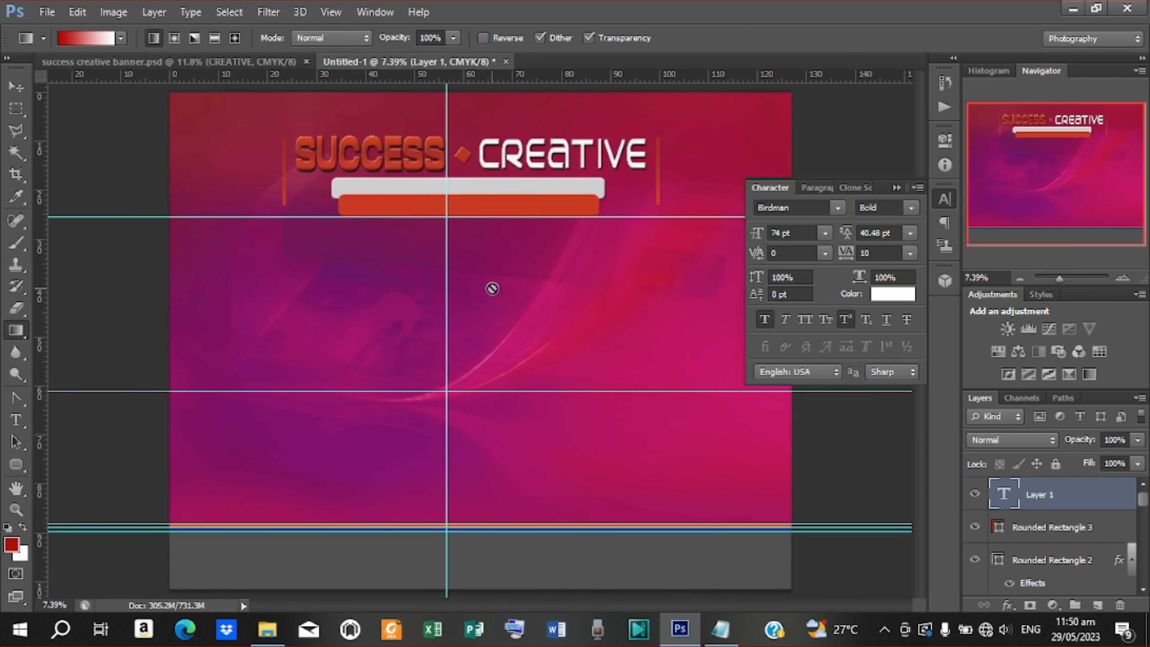
pyautogui.press('t')
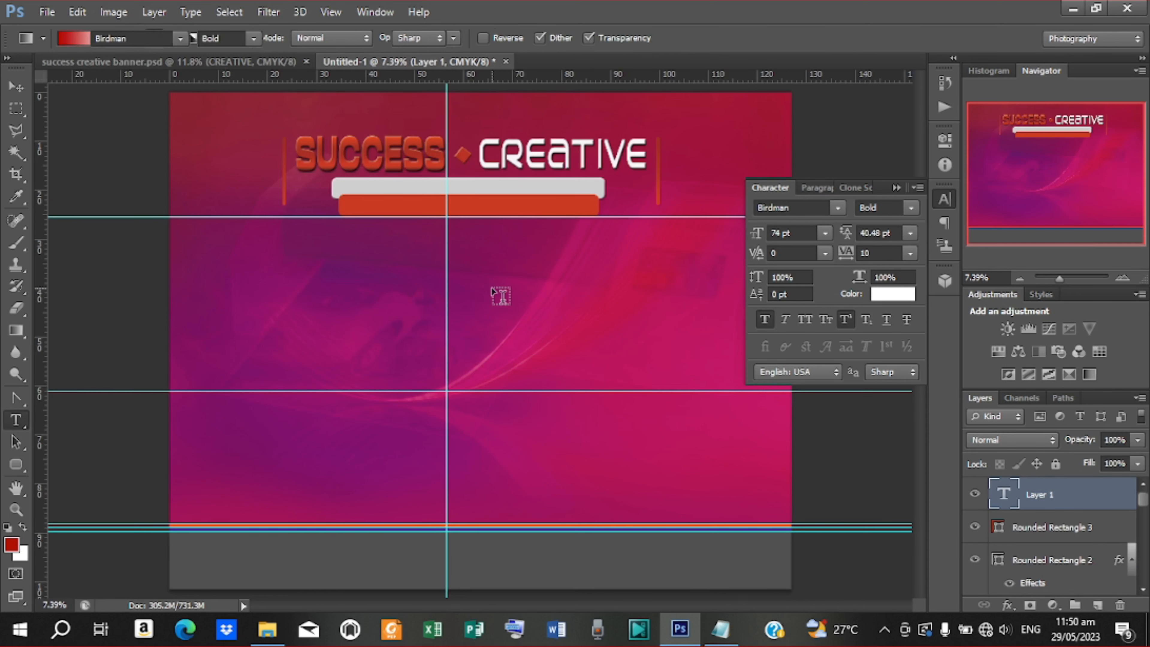
pyautogui.click(469, 236)
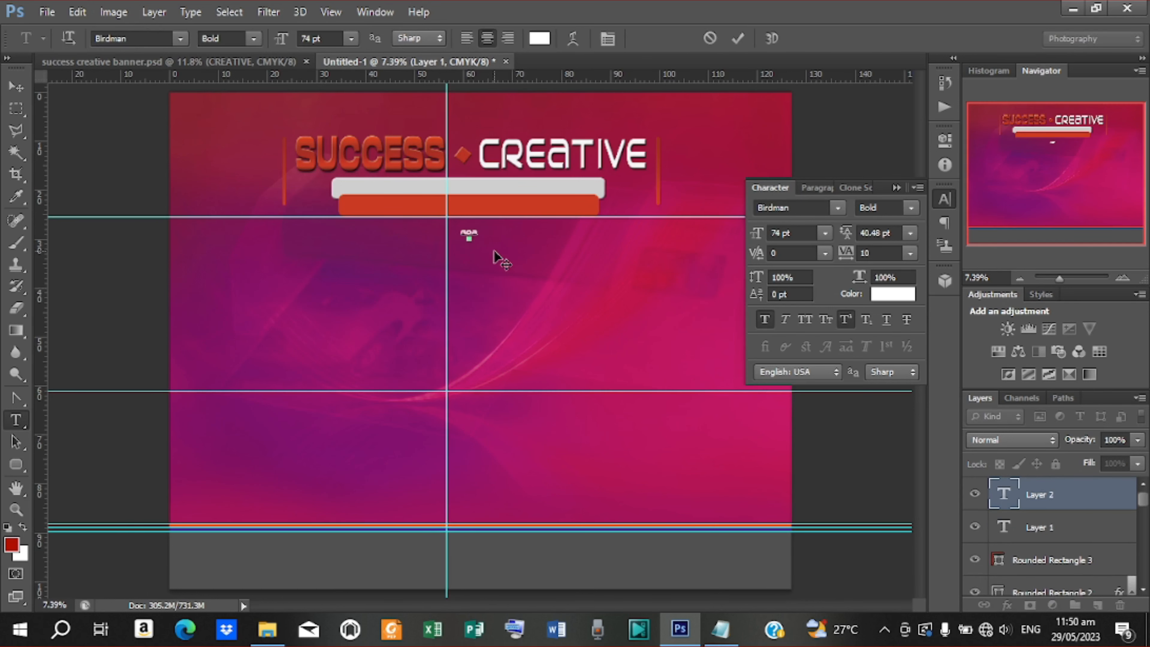
pyautogui.write('GRAPHIC DESIGNNG AND AR')
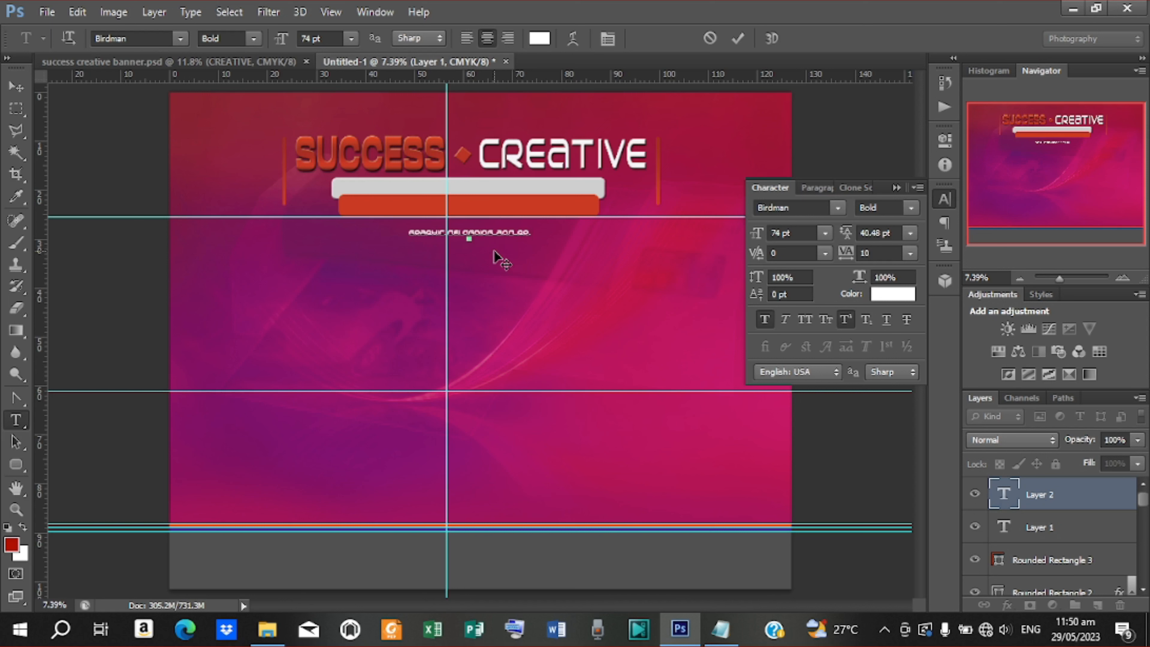
pyautogui.write('INTIN')
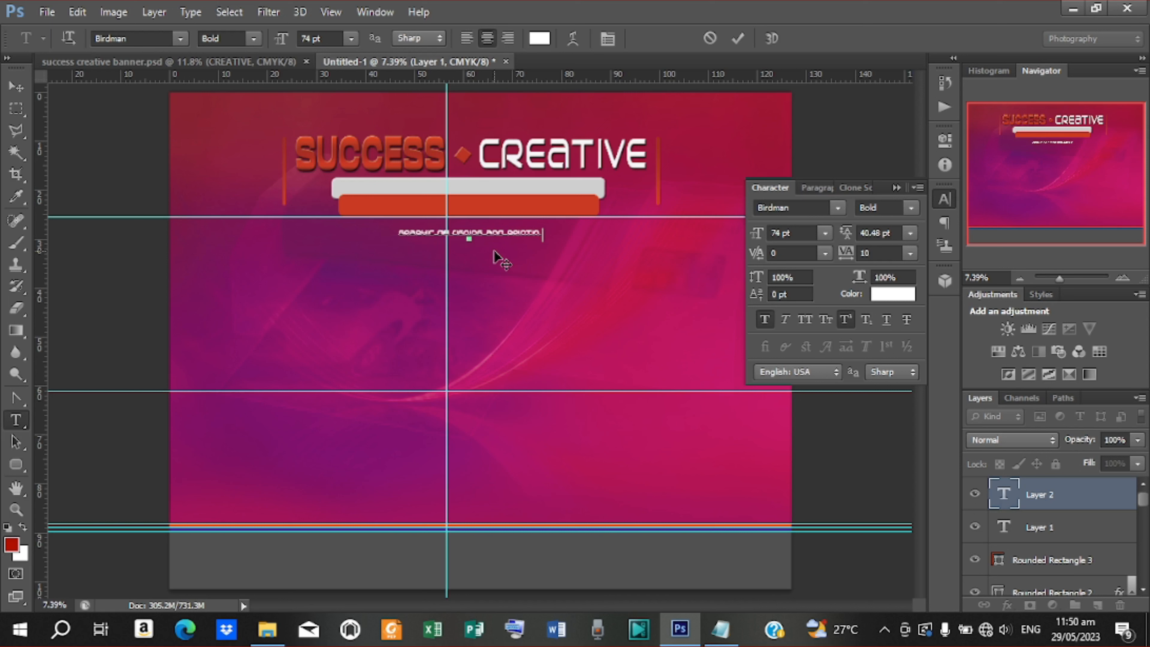
pyautogui.write('G, COL')
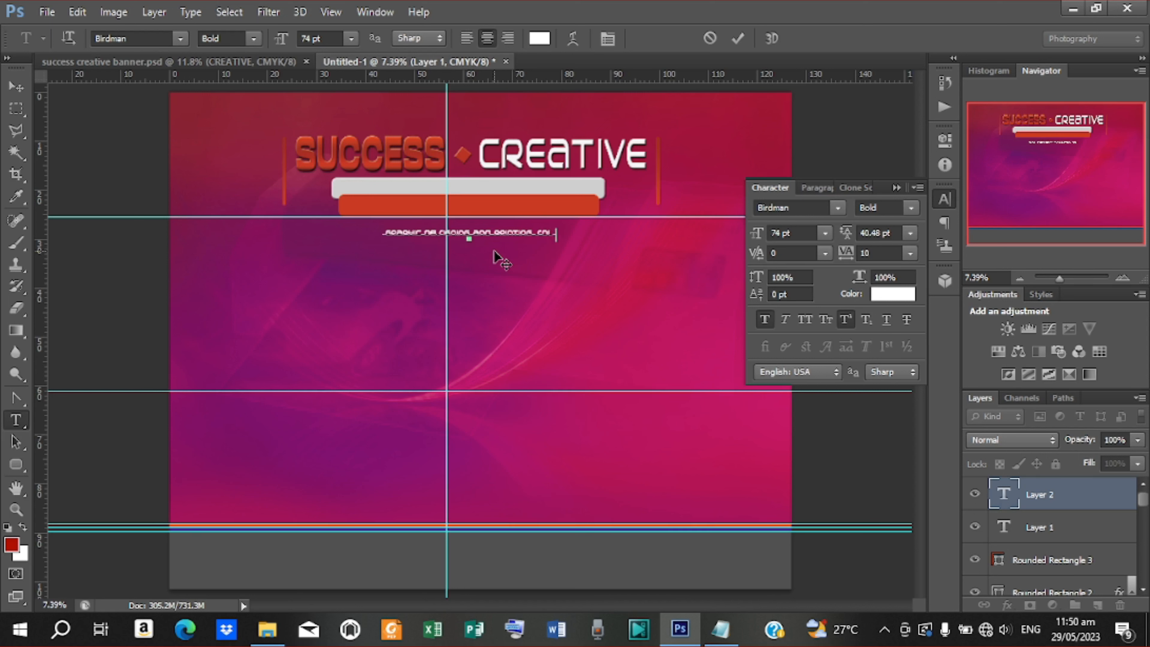
pyautogui.write('UTIONS')
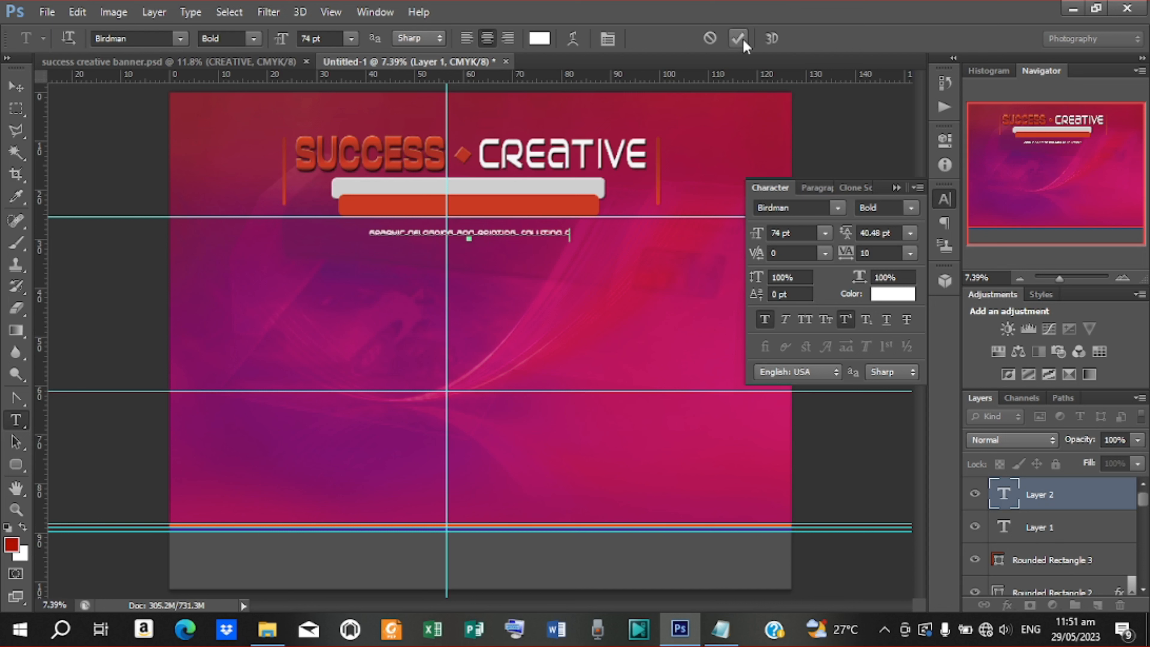
pyautogui.click(738, 39)
pyautogui.click(16, 87)
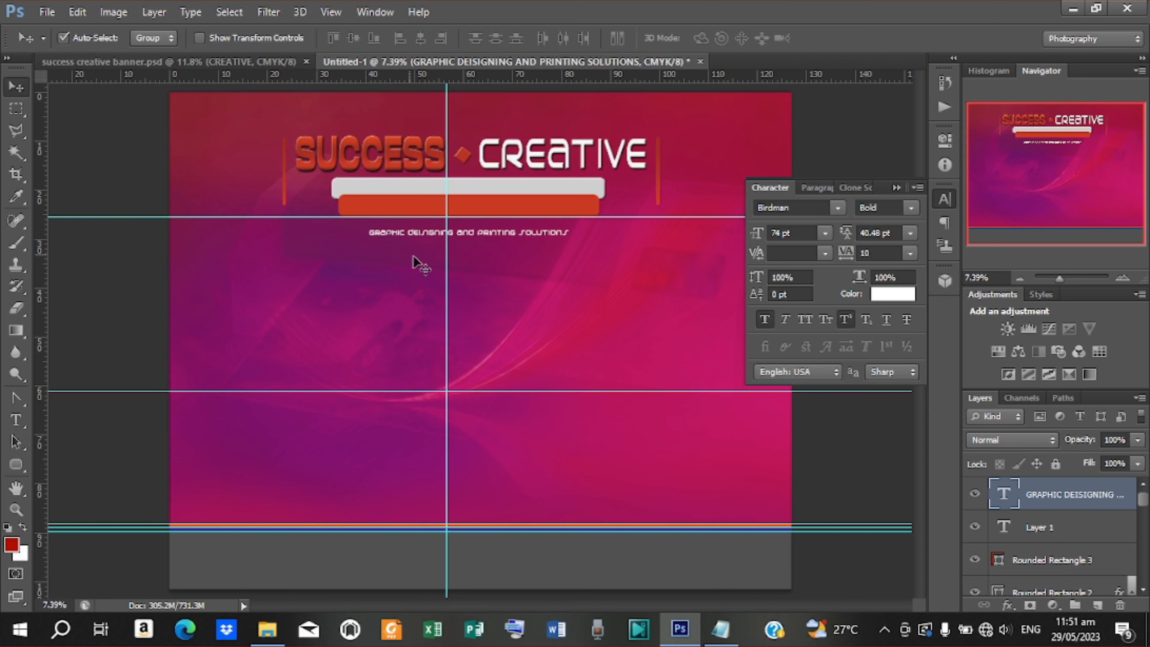
# Enable Show Transform Controls and scale the tagline up to 130.05 pt onto the white bar
pyautogui.click(200, 38)
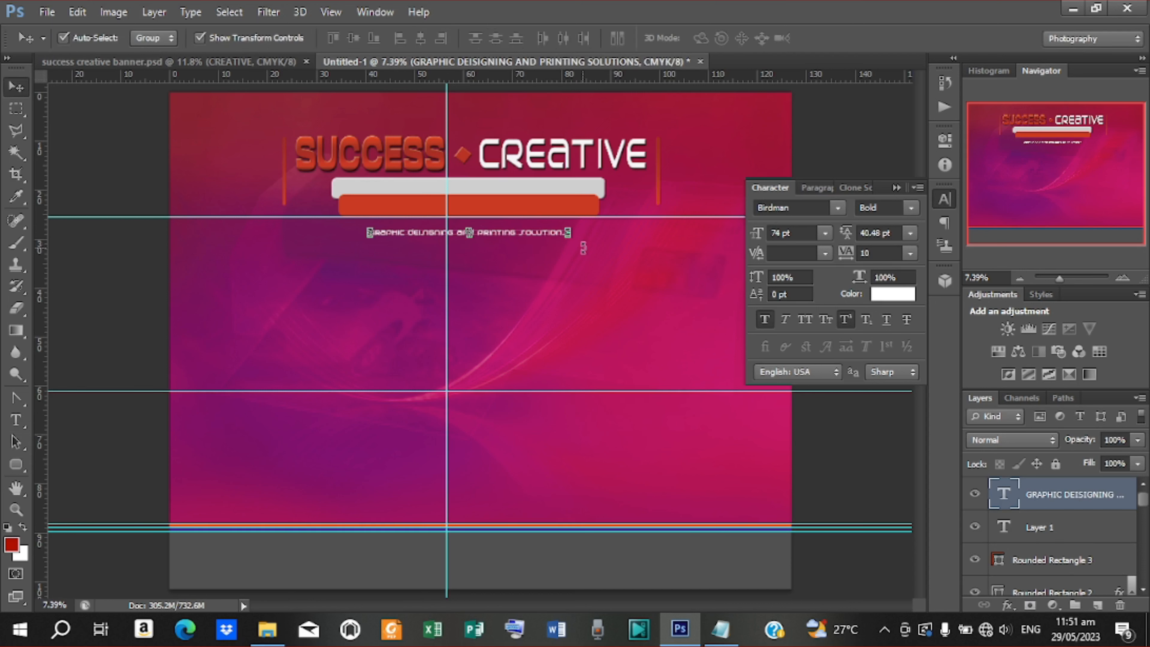
pyautogui.click(569, 241)
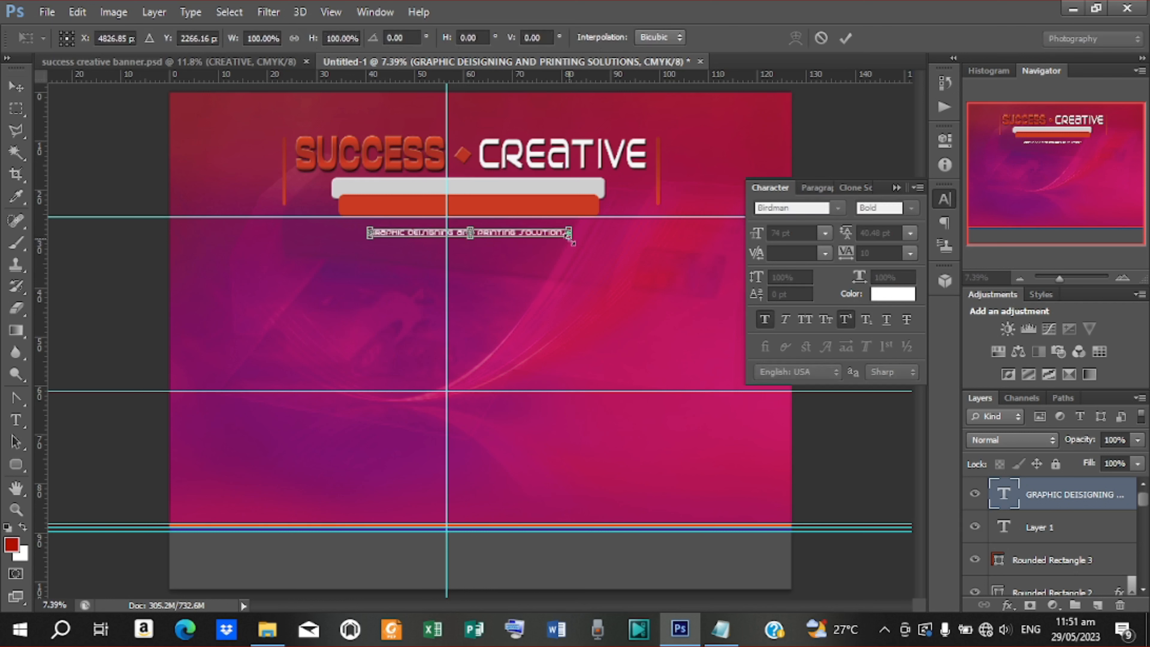
pyautogui.moveTo(572, 243); pyautogui.dragTo(582, 237)
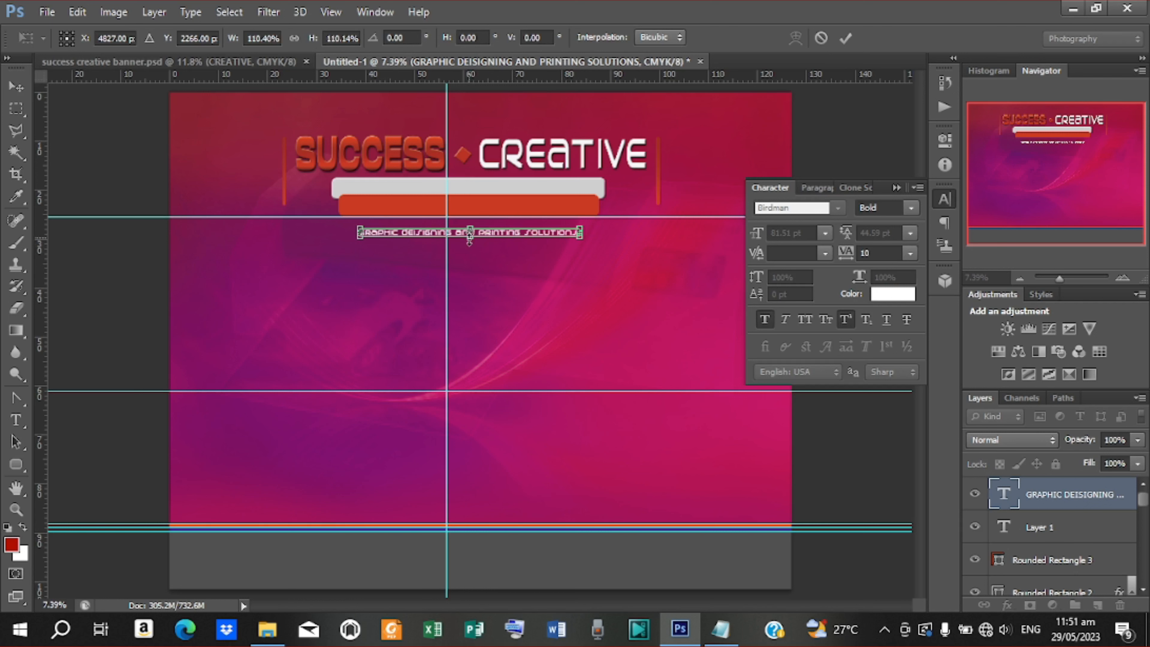
pyautogui.moveTo(469, 238); pyautogui.dragTo(498, 188)
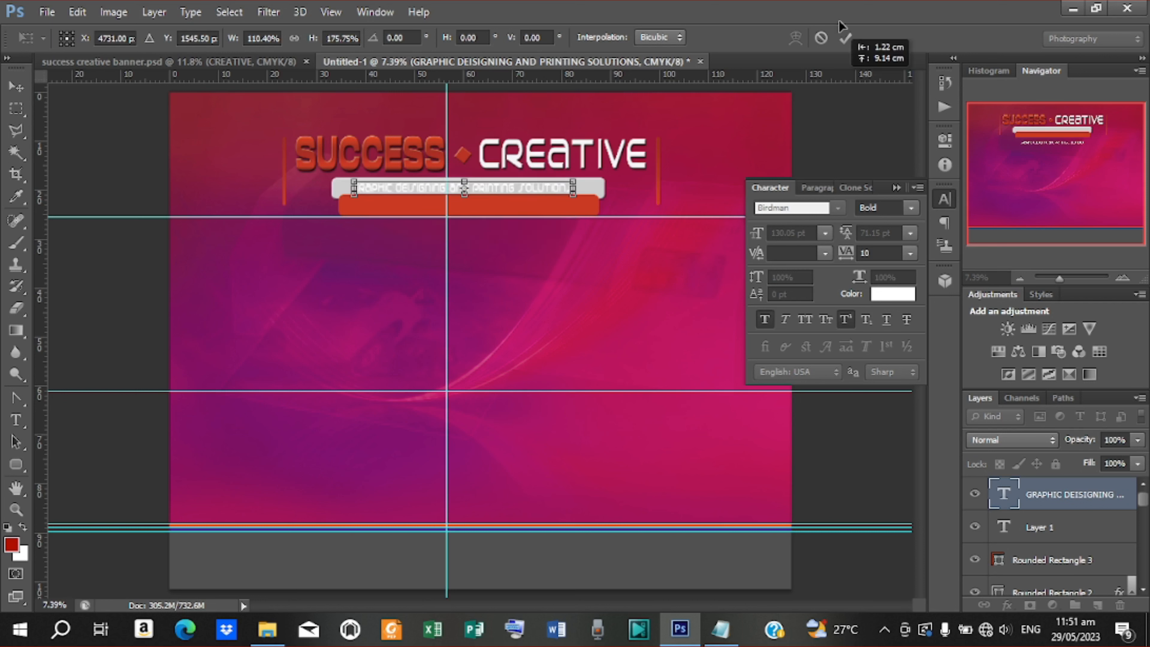
pyautogui.click(846, 38)
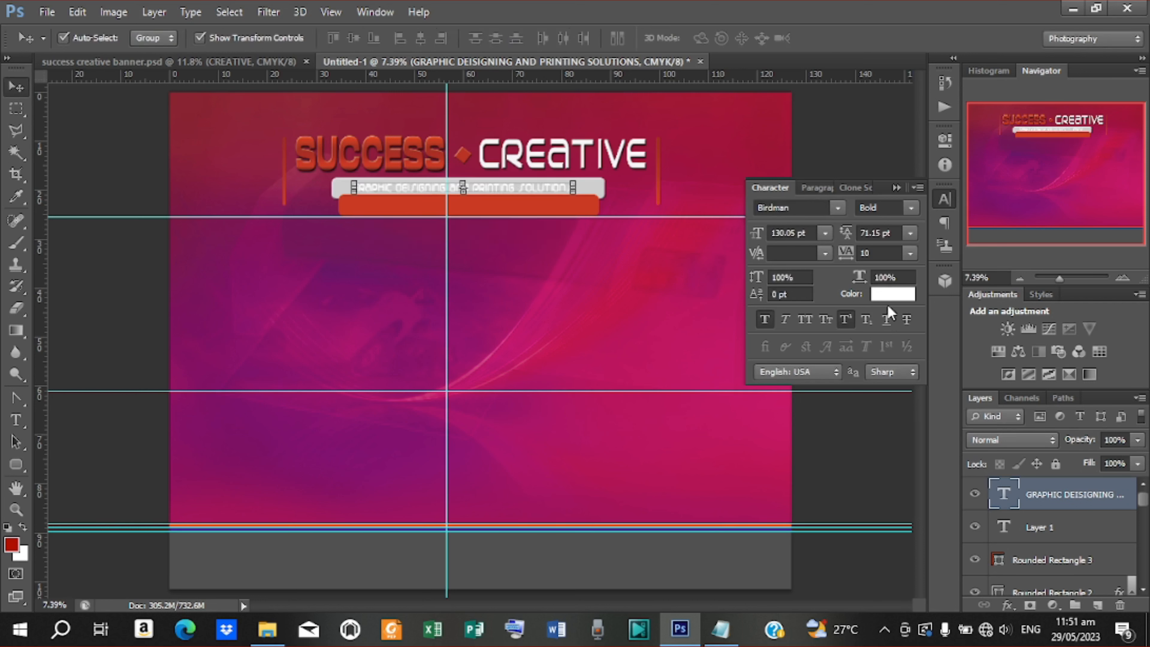
# Colour the tagline with the SUCCESS title red and stretch it wider across the white bar
pyautogui.click(890, 293)
pyautogui.click(429, 139)
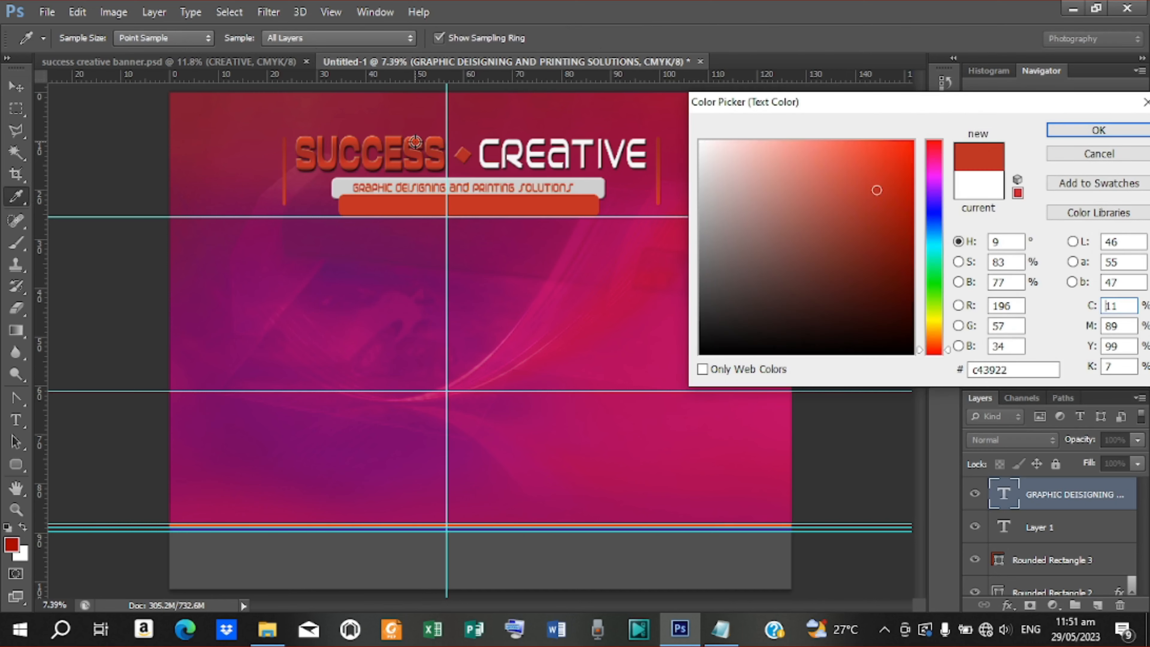
pyautogui.click(1065, 131)
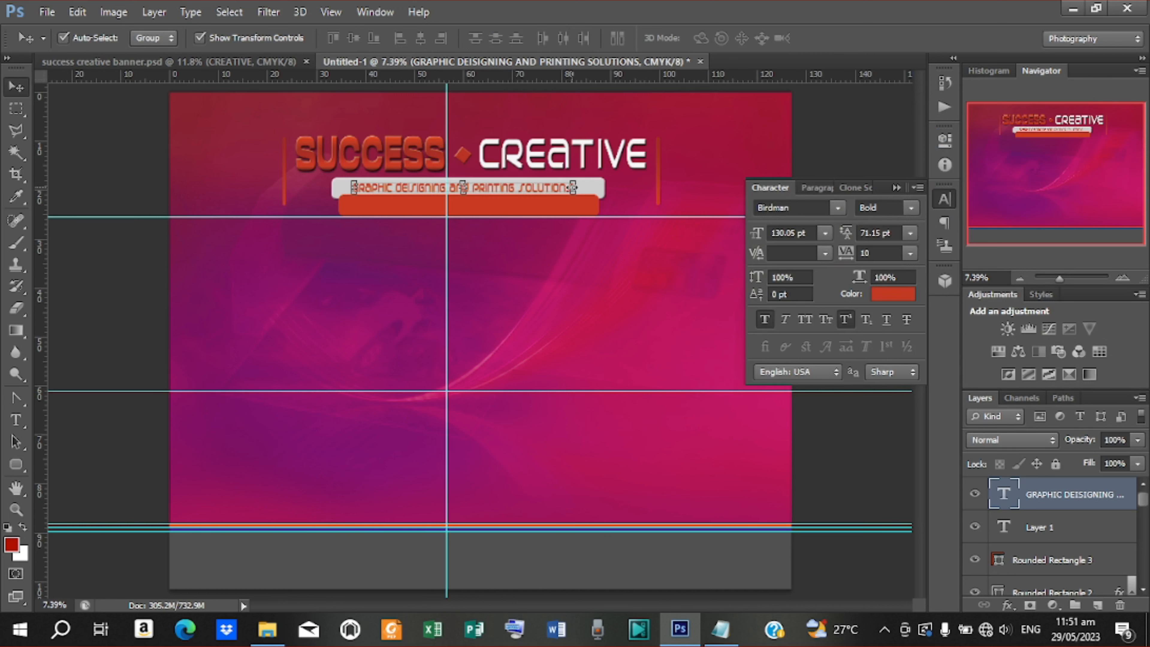
pyautogui.moveTo(573, 187); pyautogui.dragTo(588, 187)
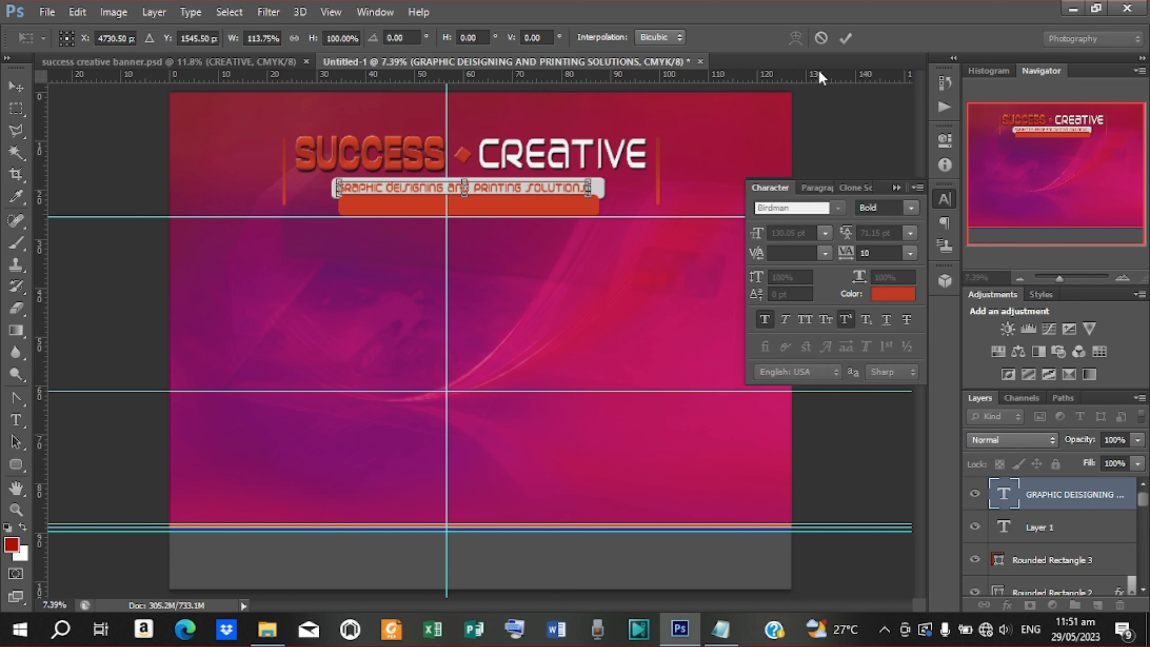
pyautogui.click(851, 39)
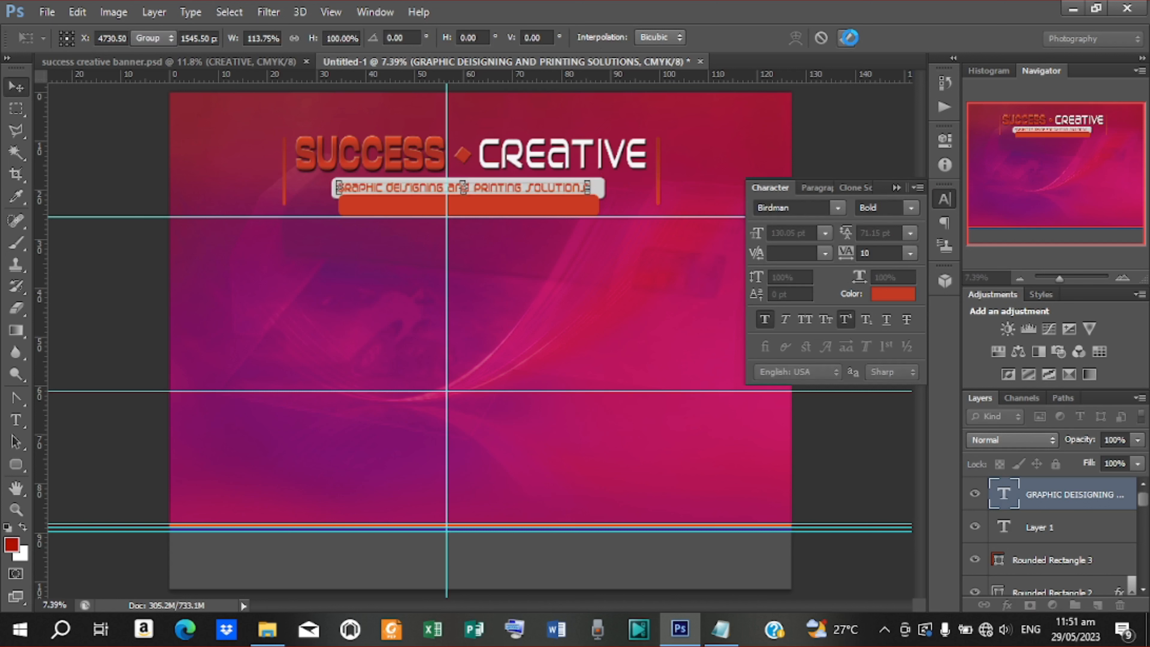
# Correct the tagline spelling to DESIGNING by deleting the extra I
pyautogui.doubleClick(402, 188)
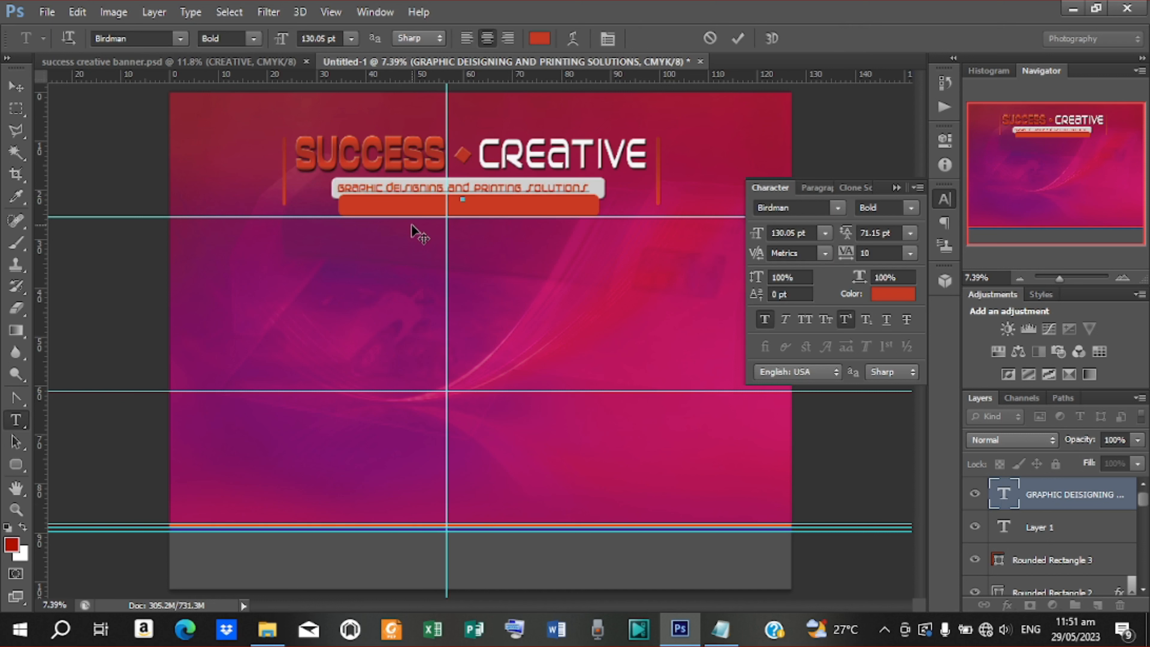
pyautogui.press('BackSpace')
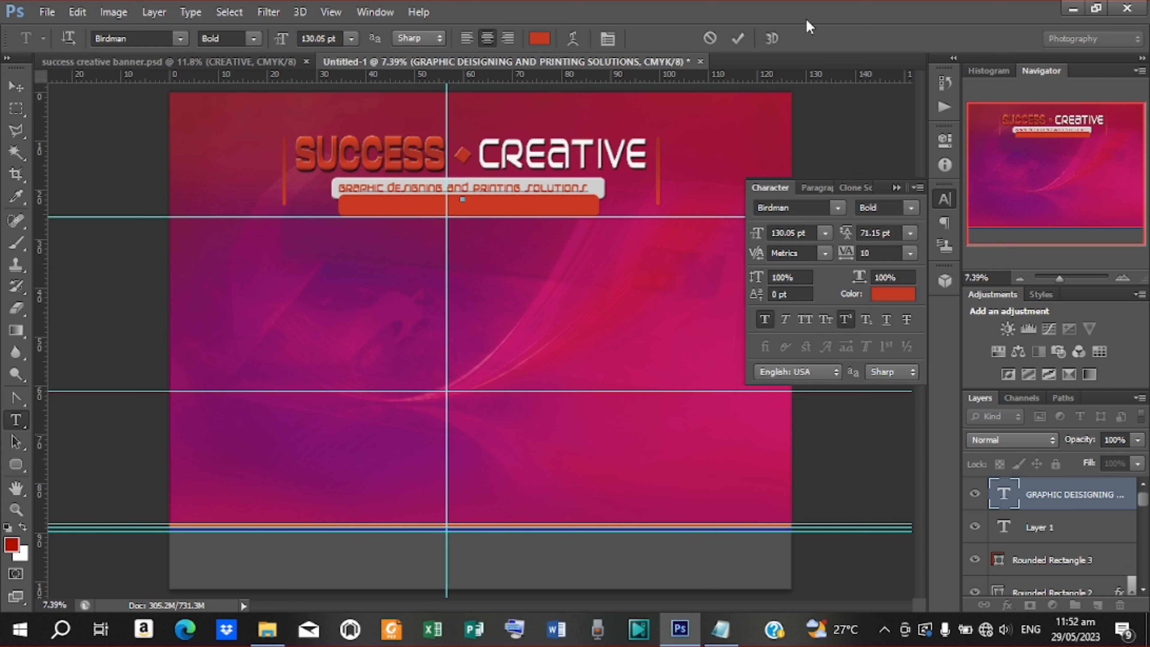
pyautogui.click(739, 39)
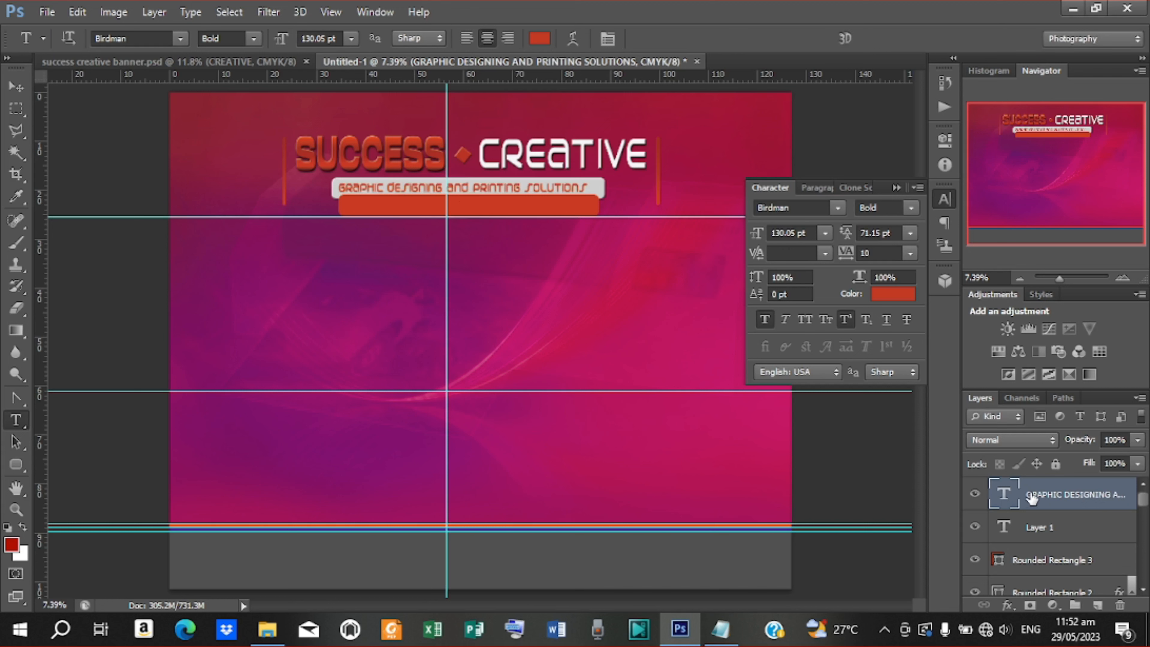
pyautogui.click(15, 91)
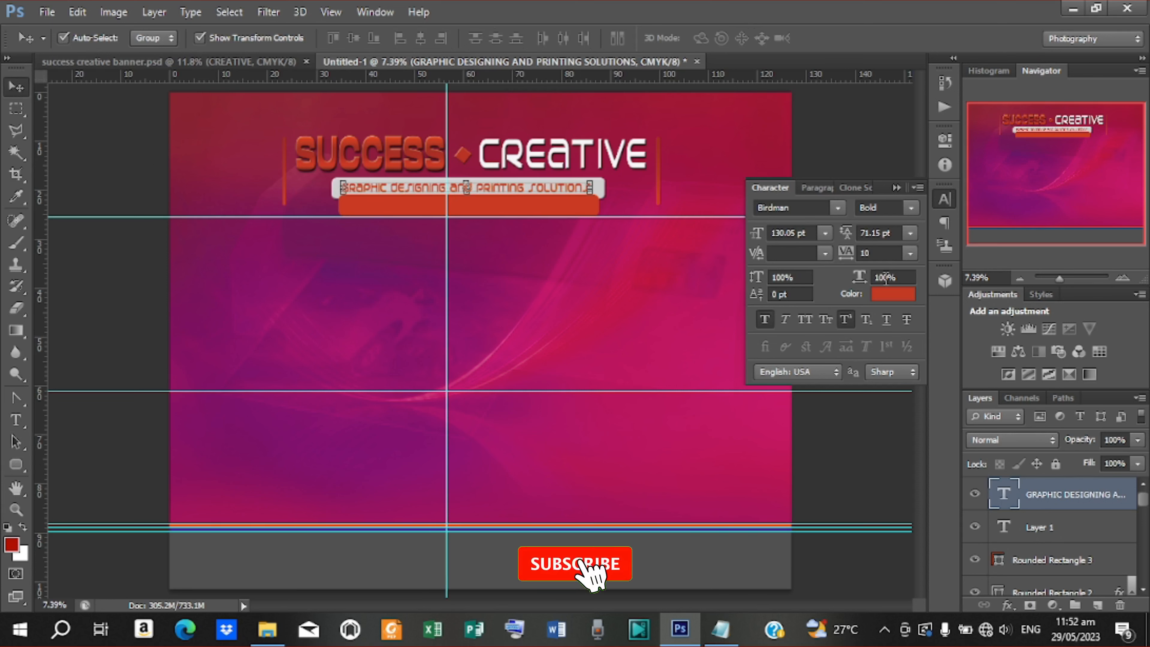
# Change the tagline colour to the darker red b11900
pyautogui.click(889, 298)
pyautogui.moveTo(887, 225)
pyautogui.mouseDown()
pyautogui.moveTo(916, 219)
pyautogui.moveTo(912, 206)
pyautogui.mouseUp()
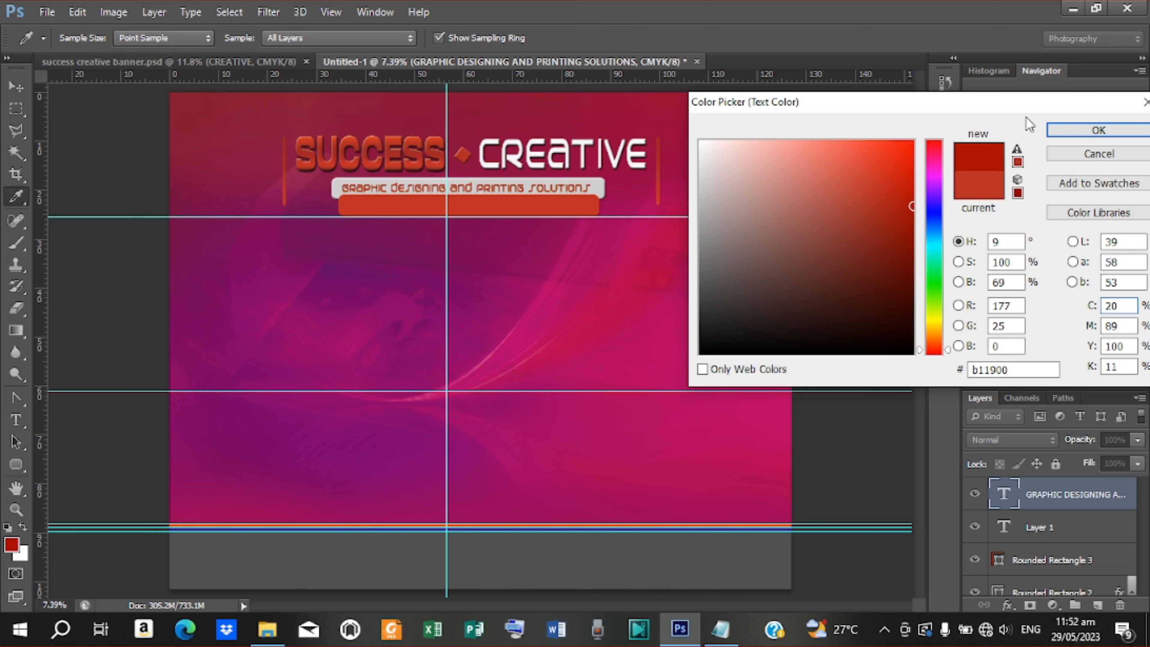
pyautogui.click(1070, 129)
pyautogui.press('v')
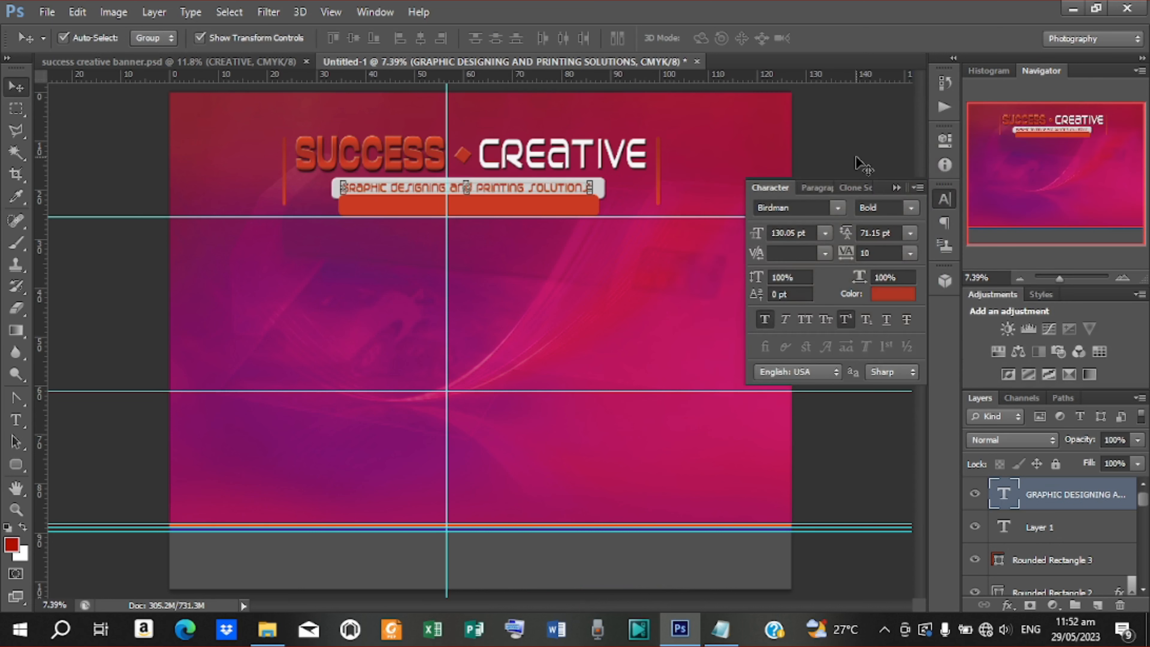
pyautogui.click(595, 244)
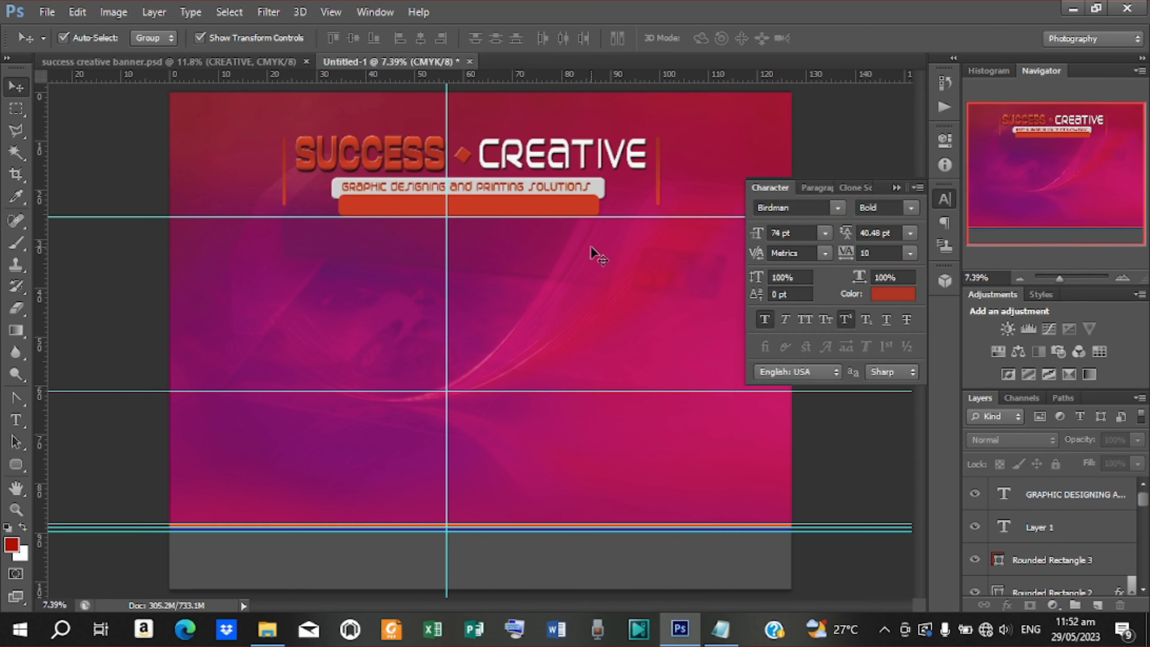
# Compare with the reference banner and duplicate the tagline layer with Ctrl+J
pyautogui.click(278, 62)
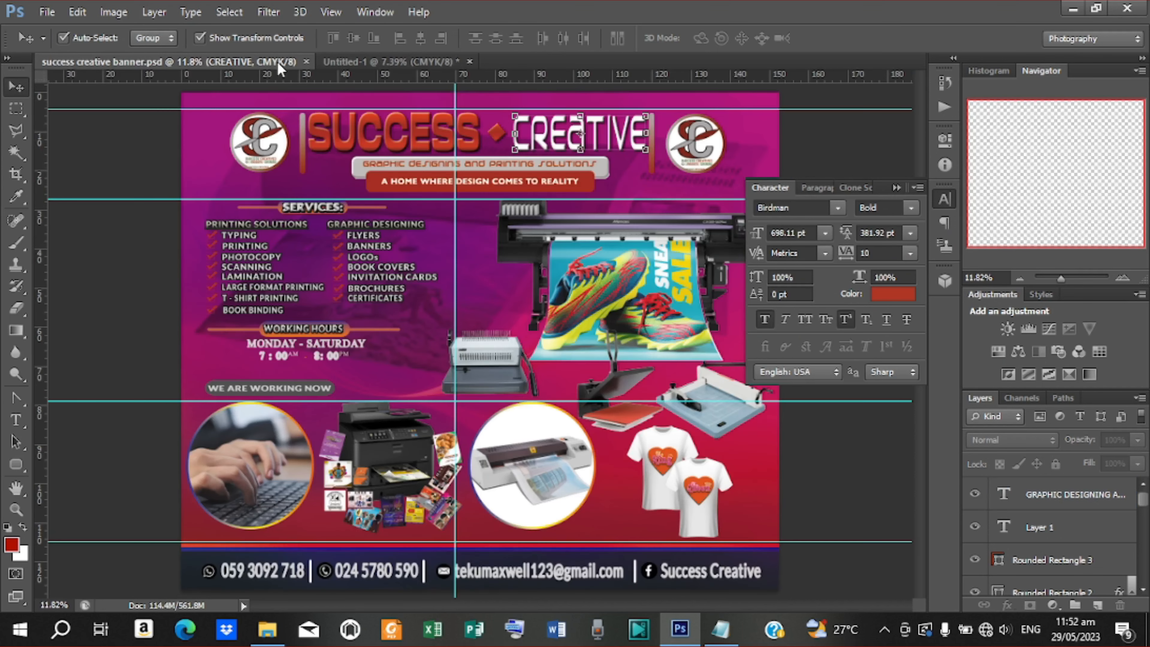
pyautogui.click(417, 64)
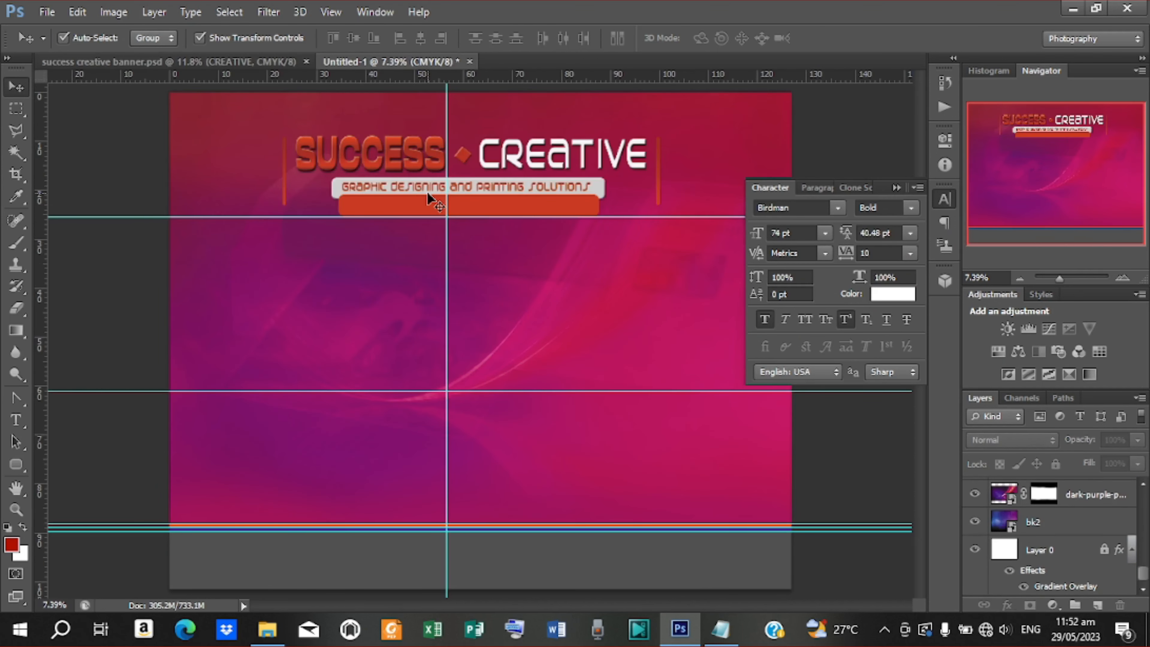
pyautogui.click(467, 187)
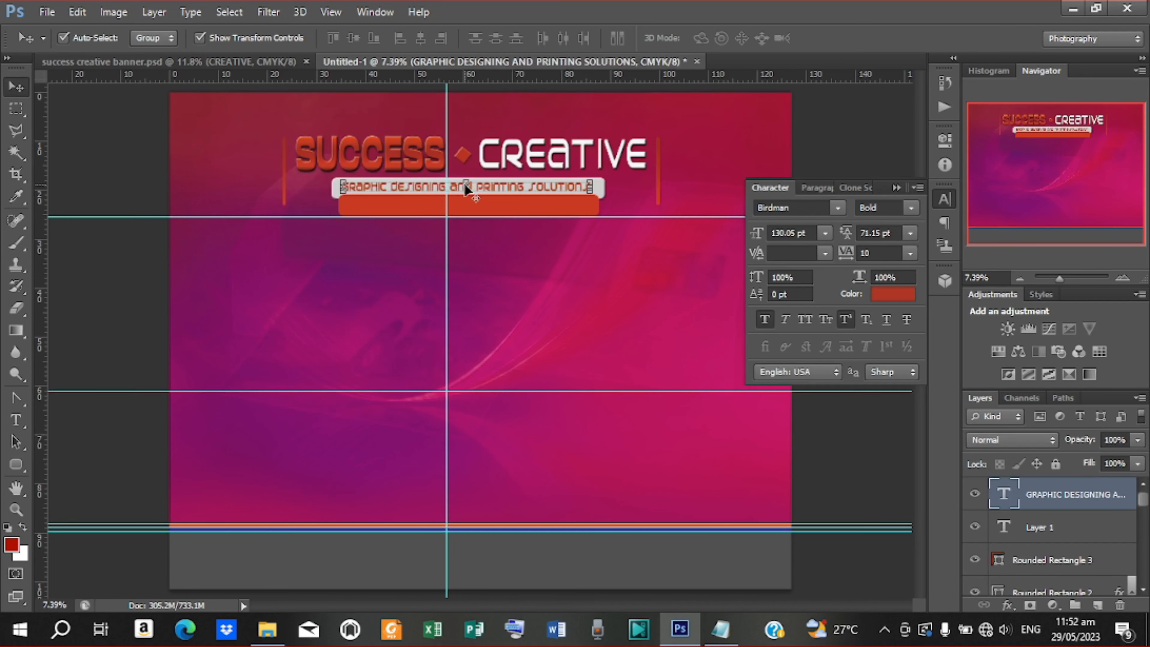
pyautogui.hotkey('ctrl', 'j')
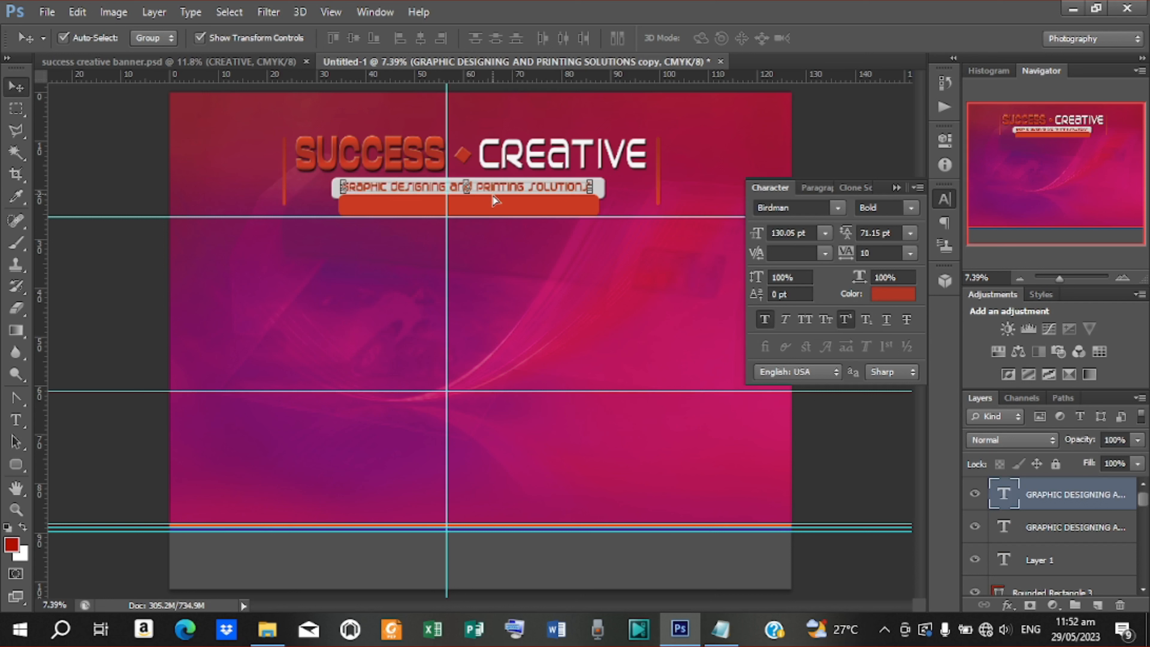
# Move the tagline copy down onto the orange bar and replace its text
pyautogui.moveTo(493, 188); pyautogui.dragTo(494, 213)
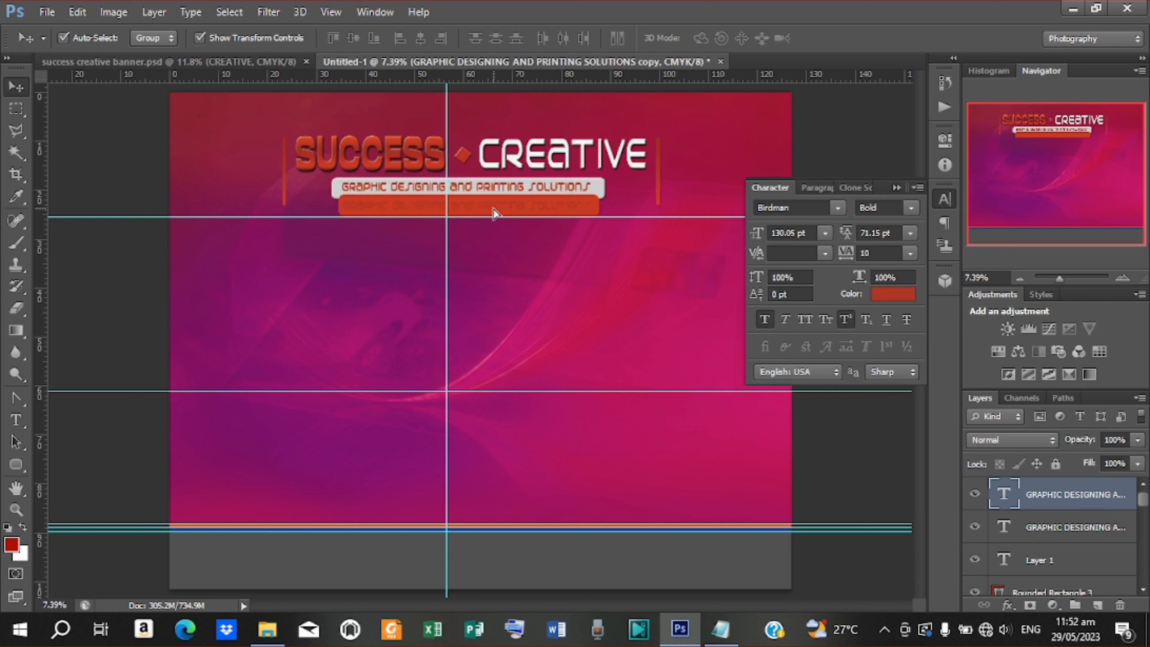
pyautogui.press('t')
pyautogui.moveTo(344, 205); pyautogui.dragTo(593, 207)
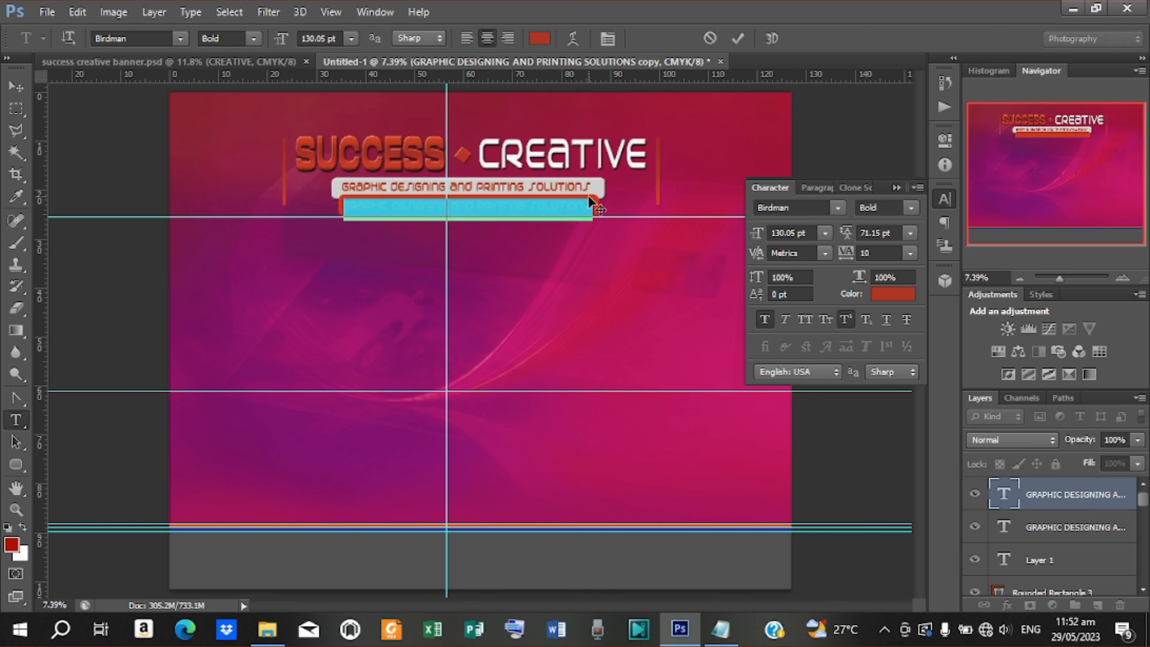
pyautogui.press('BackSpace')
pyautogui.write('WE SPECIALIZE IN ALL ')
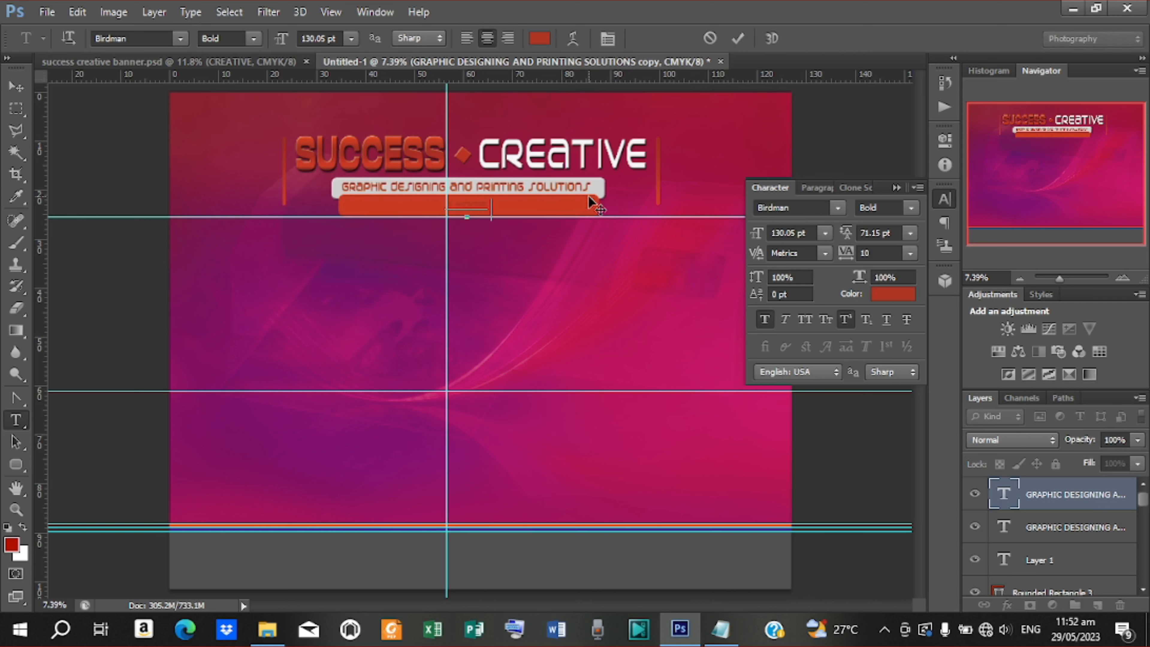
pyautogui.write('DESIGN')
pyautogui.write('ICS')
# Compare with the reference banner and reword the line to 'A HOME WHEREDESIGN WORKS COMES TO REALITY'
pyautogui.click(243, 60)
pyautogui.click(350, 59)
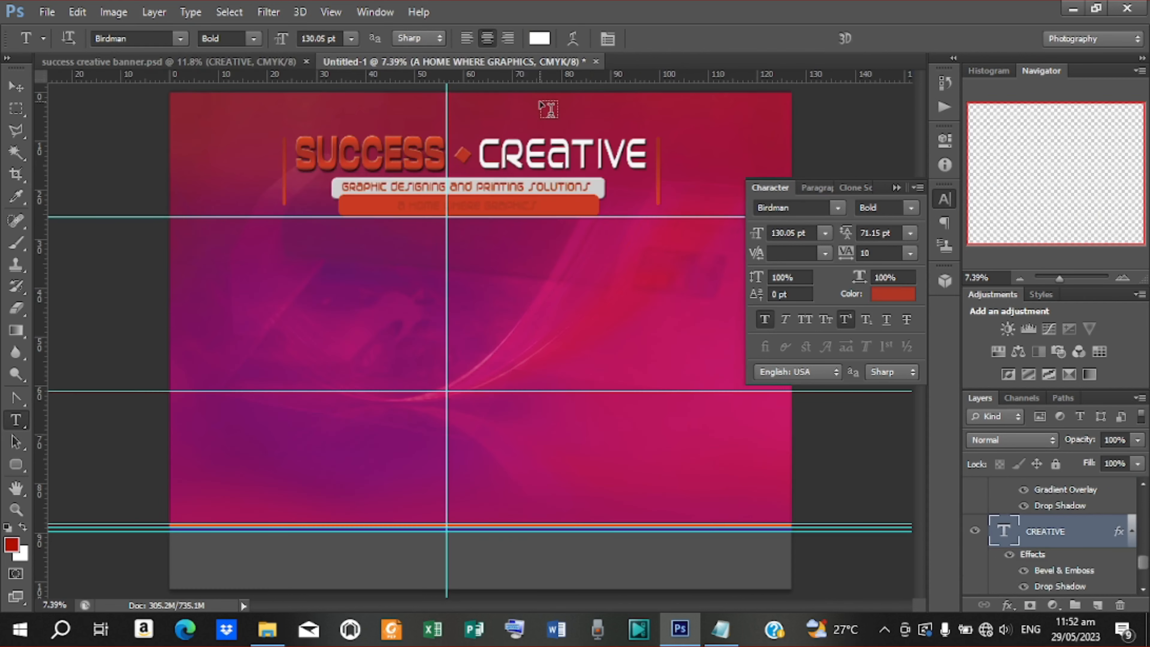
pyautogui.click(259, 60)
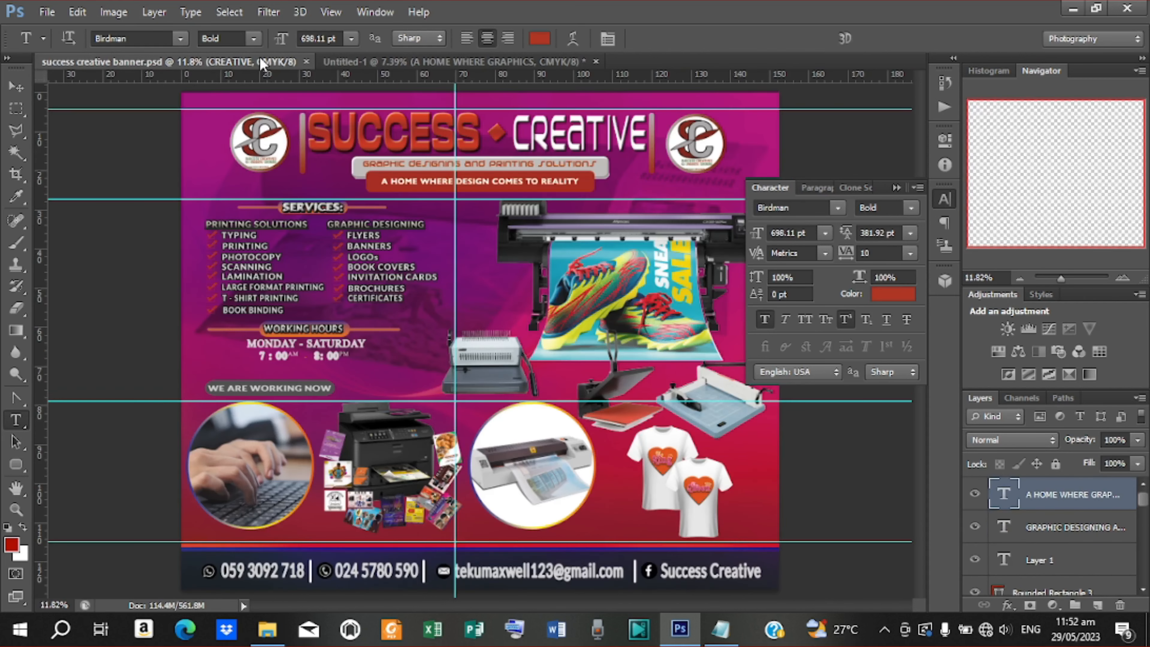
pyautogui.click(500, 59)
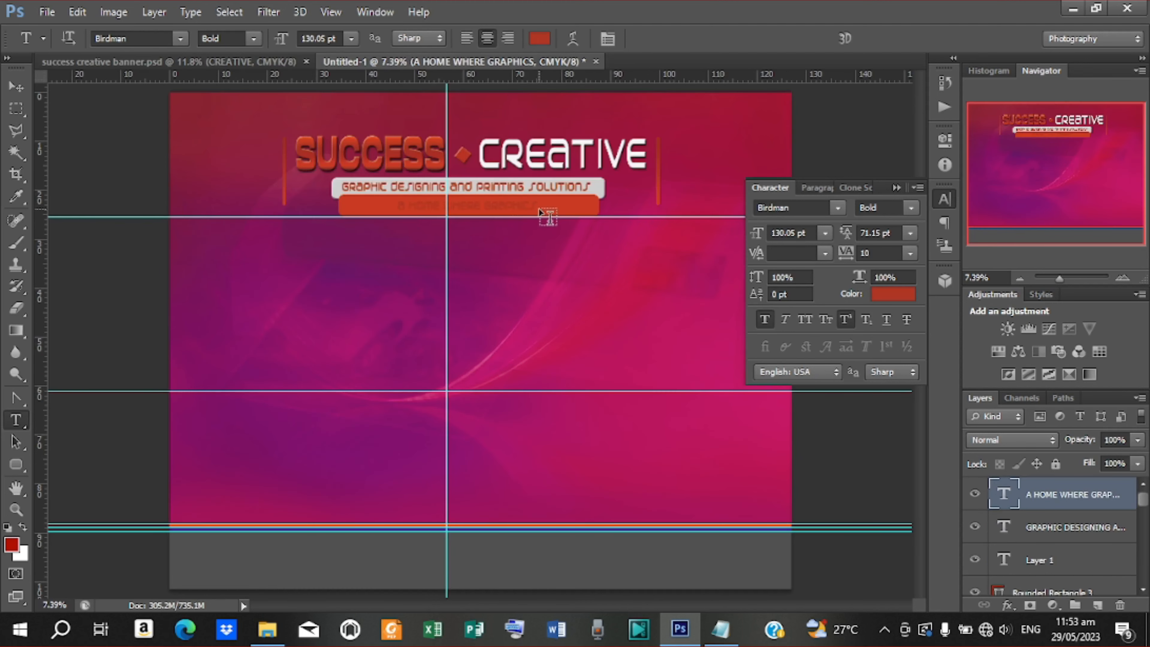
pyautogui.moveTo(538, 208); pyautogui.dragTo(479, 195)
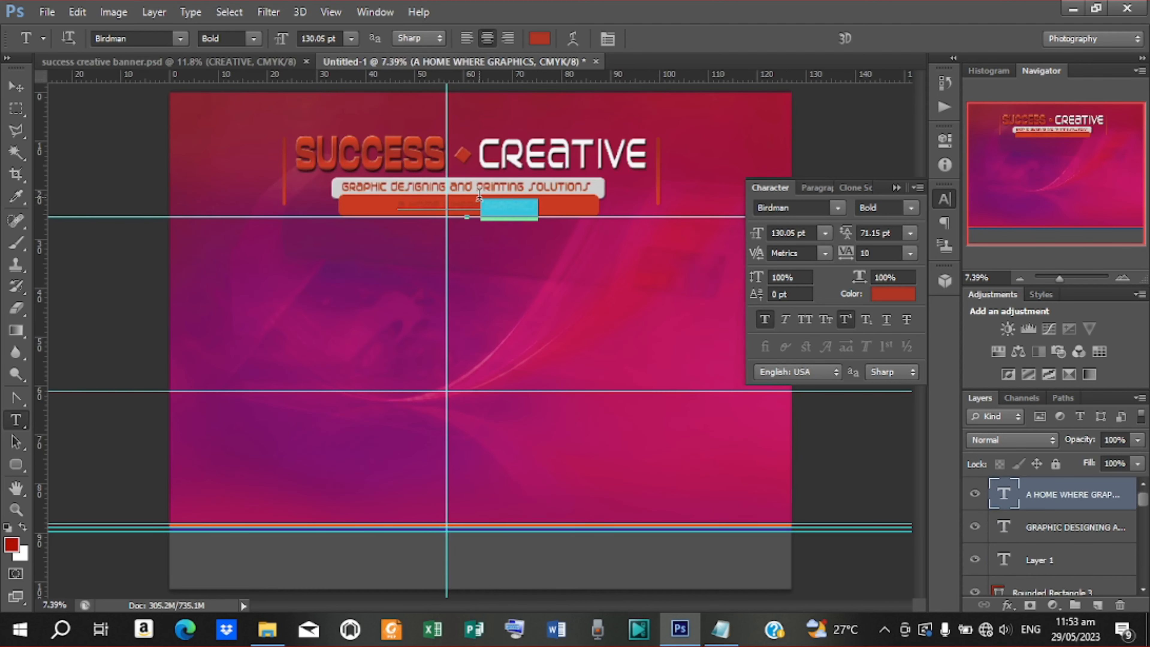
pyautogui.write('CRE')
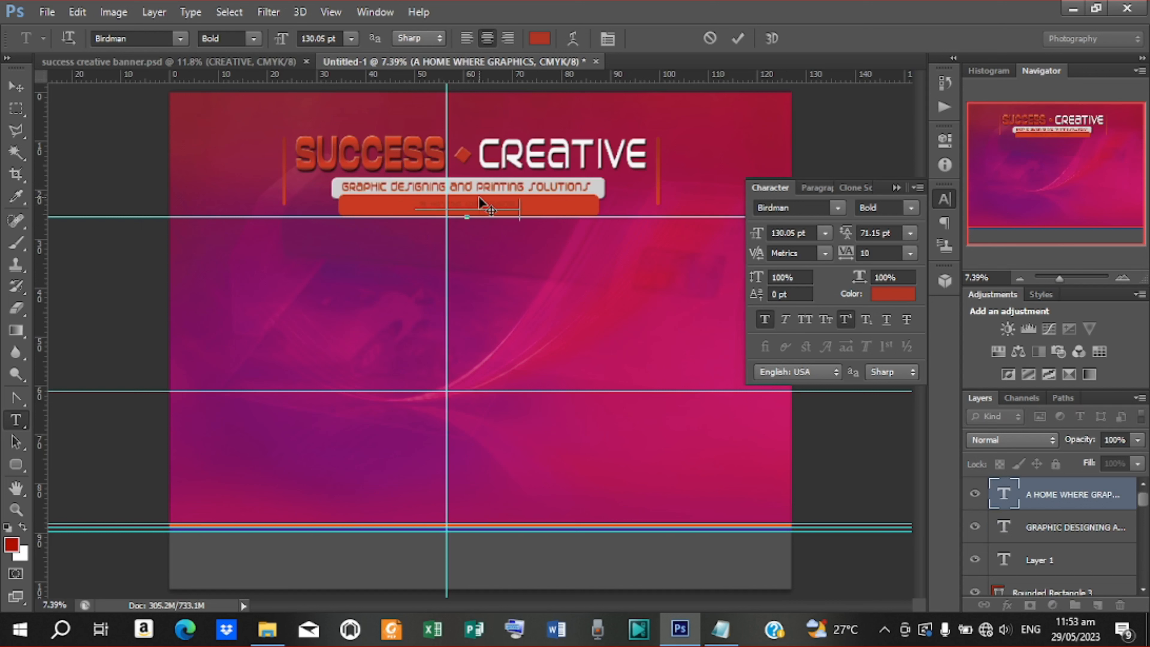
pyautogui.write('ATIVITY IS NURTURED TO LIFEALITY')
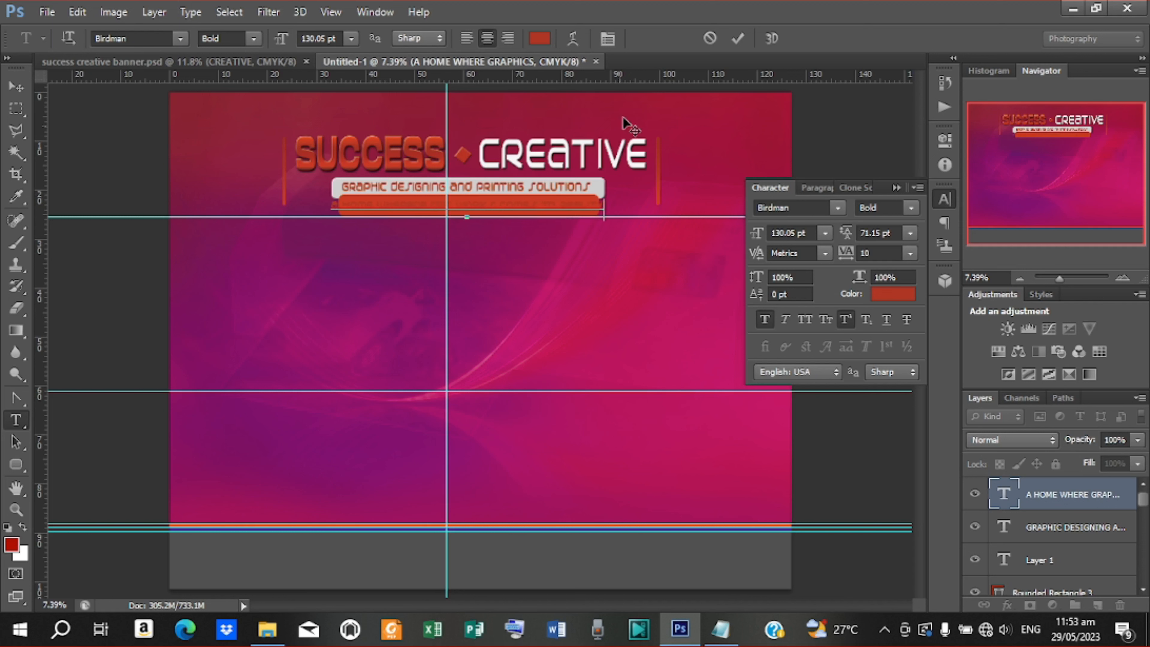
# Colour the new tagline near-white f6f6f6, sampled from CREATIVE
pyautogui.click(737, 38)
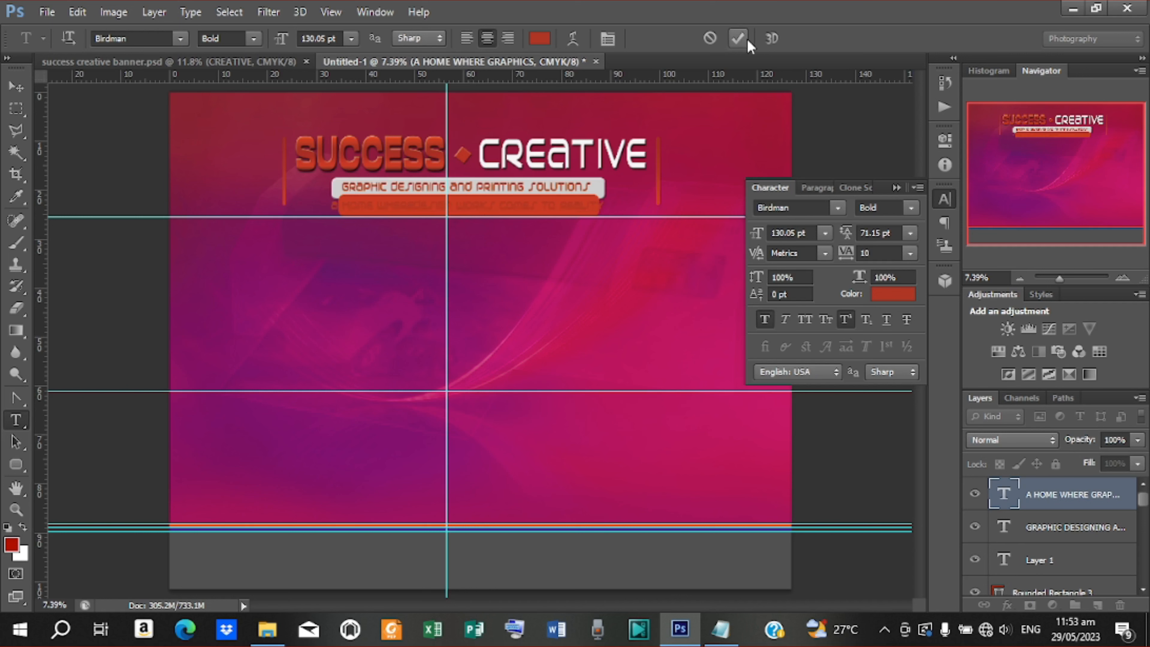
pyautogui.click(540, 40)
pyautogui.click(635, 154)
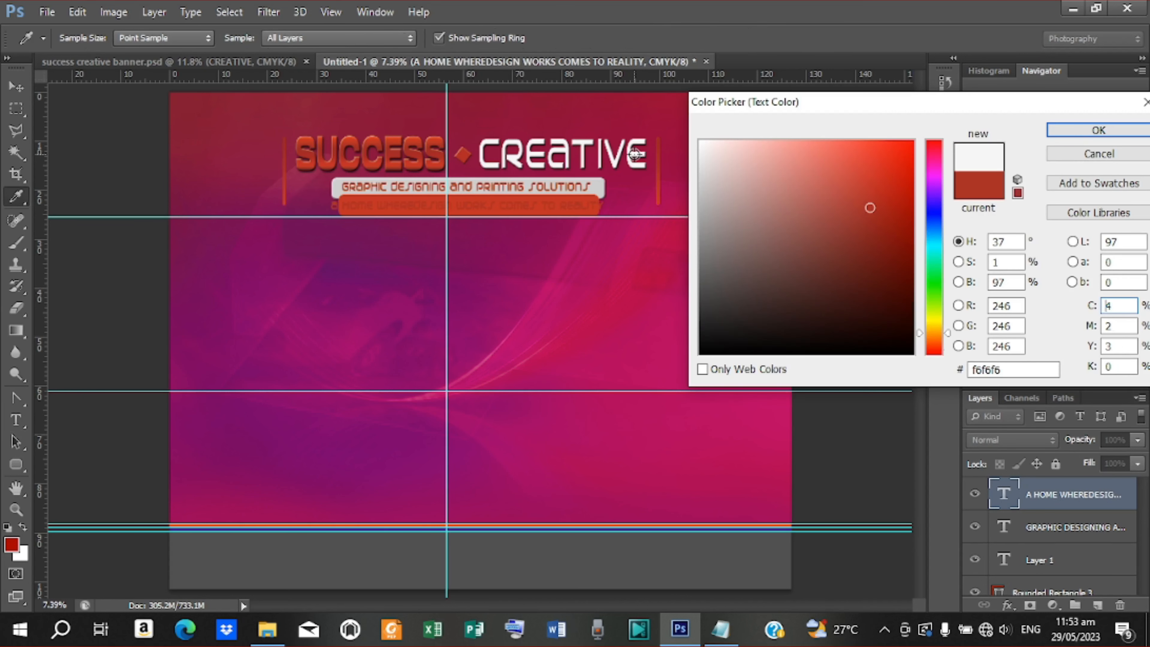
pyautogui.click(1098, 130)
pyautogui.click(838, 207)
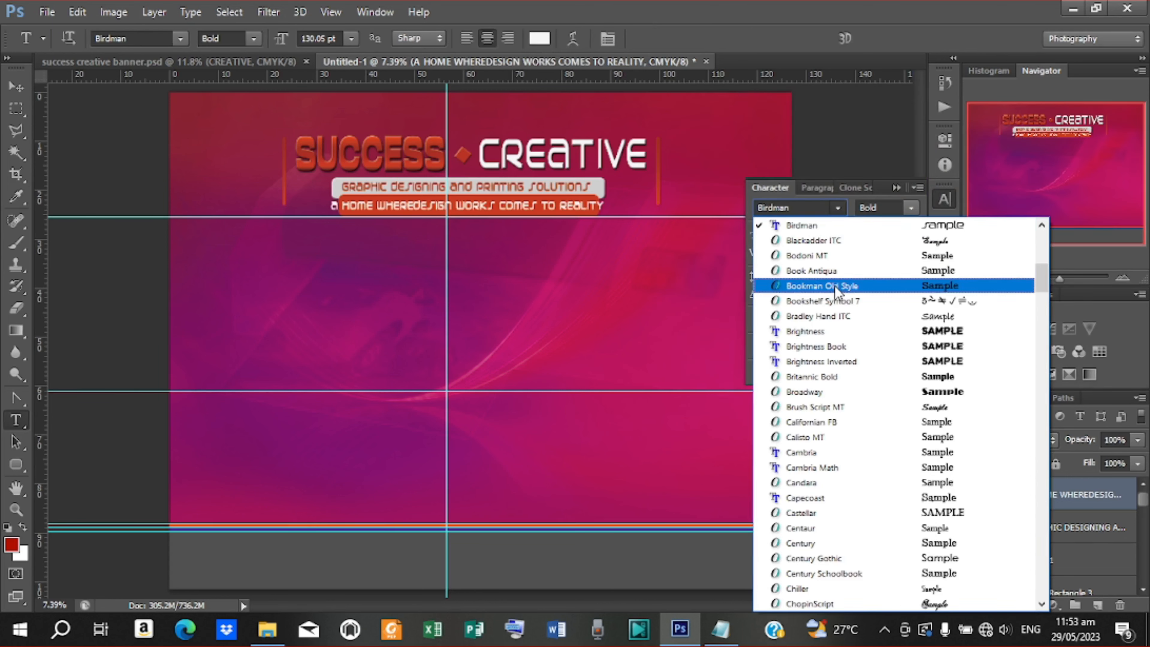
# Set the tagline font to Poppins SemiBold after trying Bookman Old Style
pyautogui.click(834, 286)
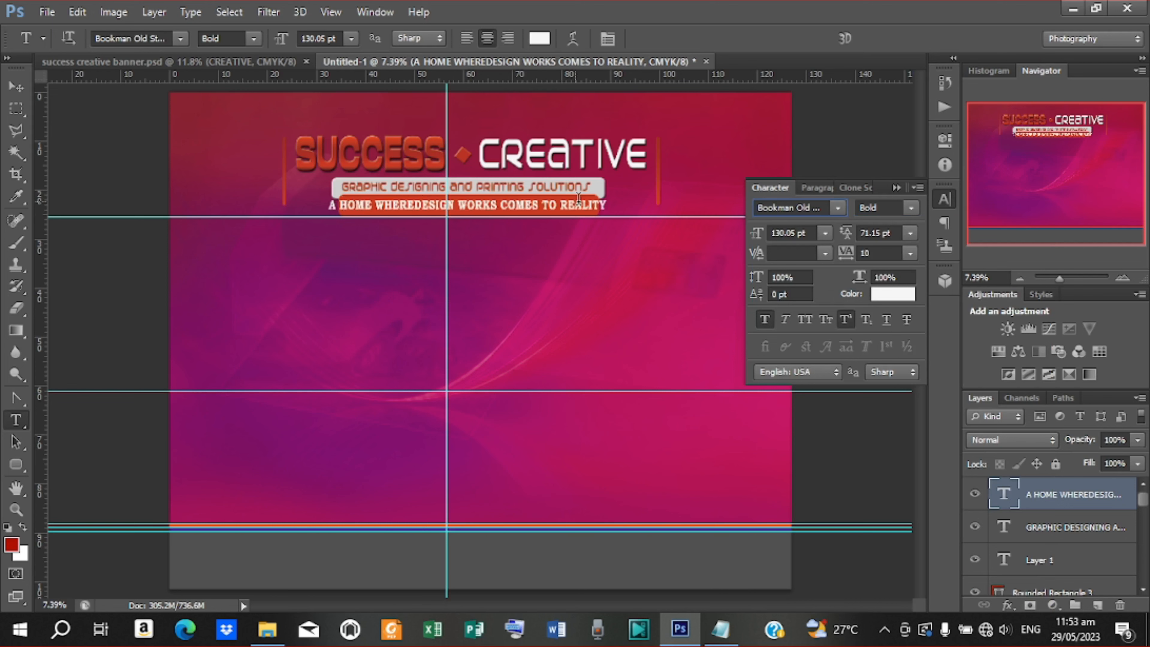
pyautogui.click(827, 207)
pyautogui.scroll(-10, 823, 326)
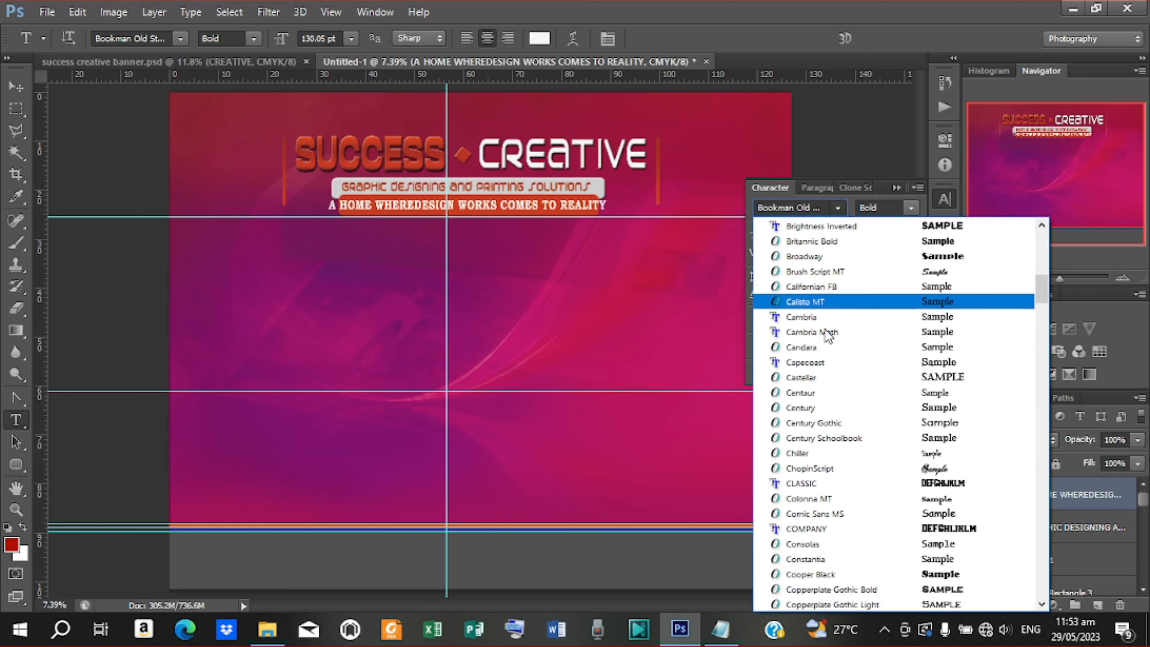
pyautogui.scroll(-15, 823, 333)
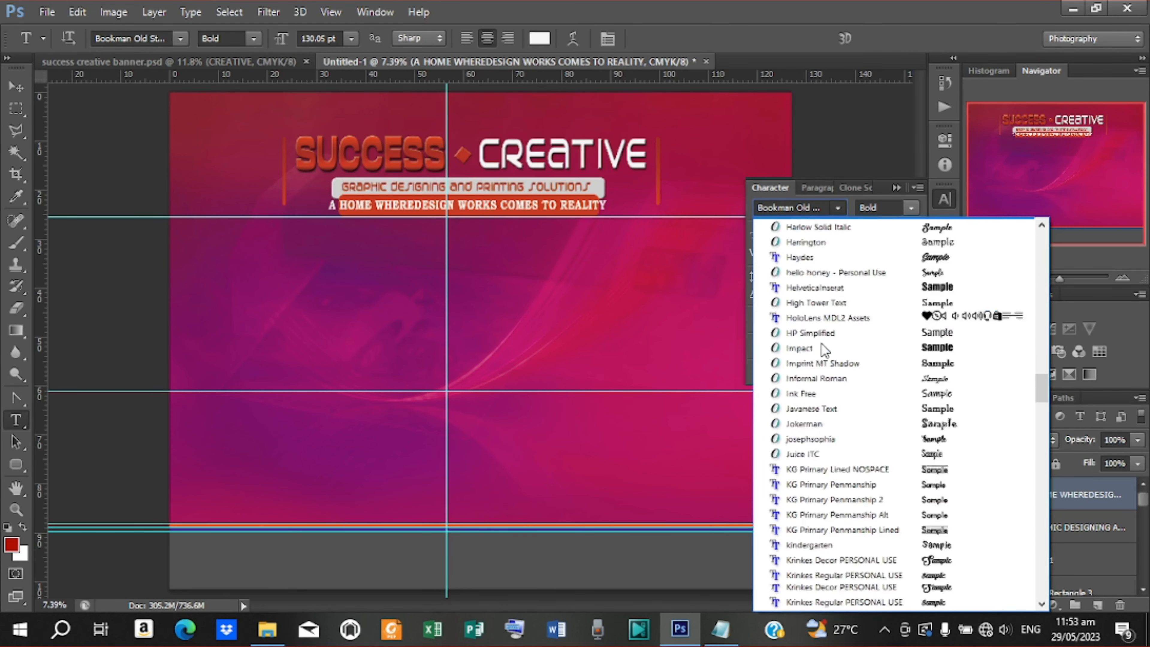
pyautogui.scroll(-15, 822, 349)
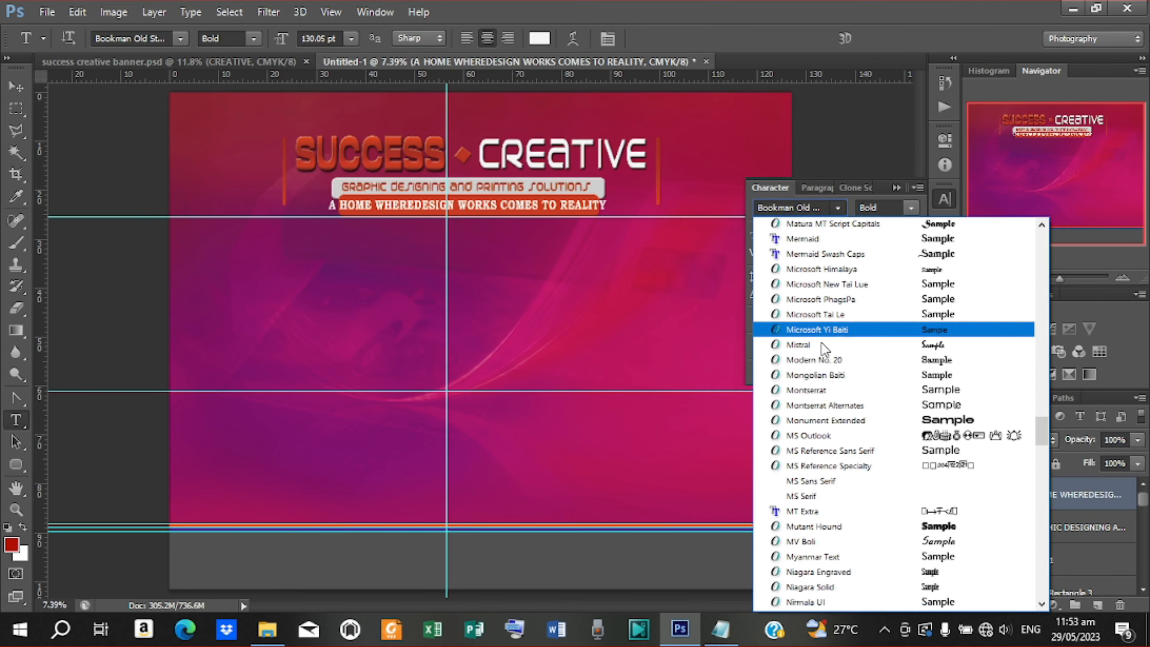
pyautogui.scroll(-3, 820, 344)
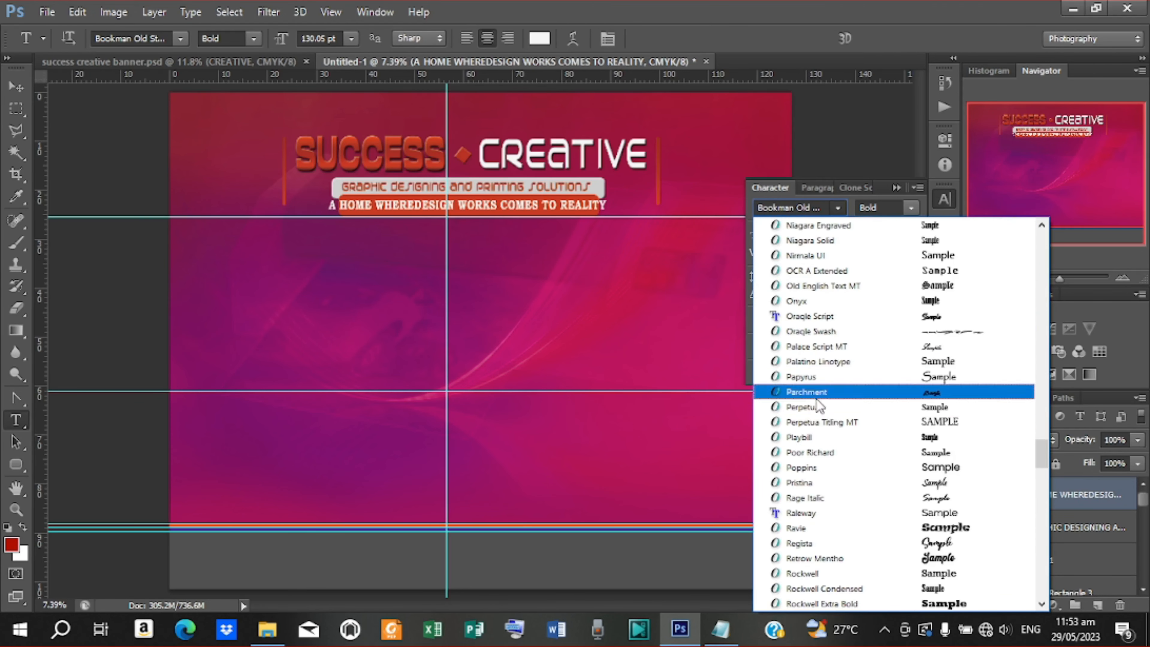
pyautogui.click(820, 467)
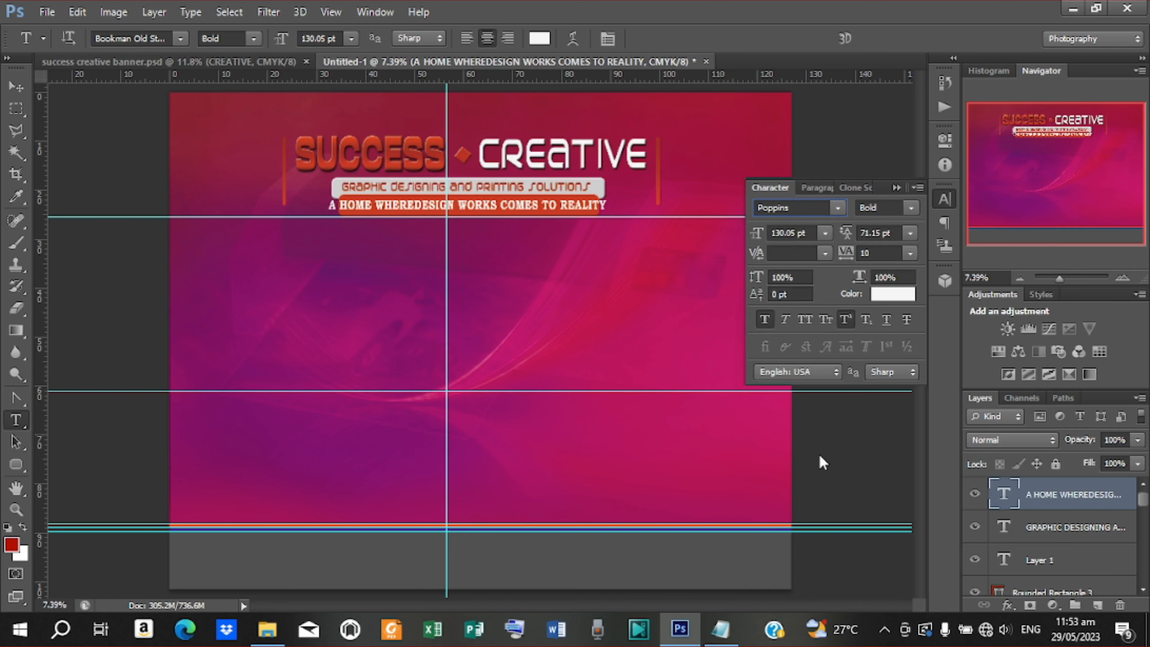
pyautogui.click(912, 207)
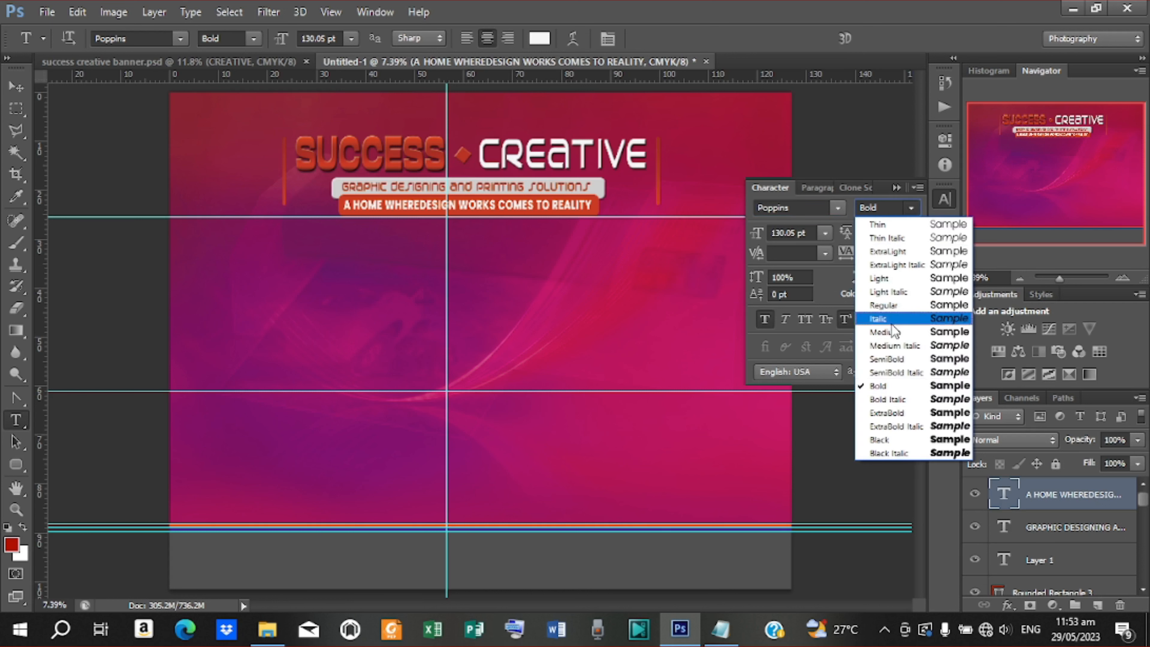
pyautogui.click(888, 361)
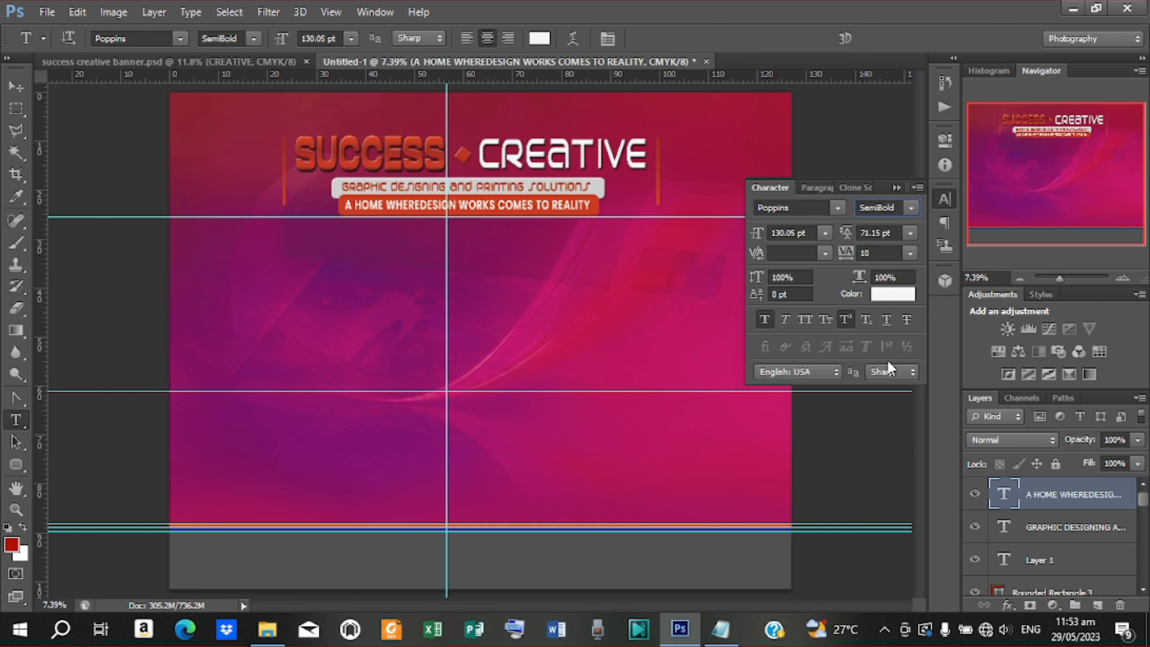
# Shrink the tagline slightly to 124.06 pt so it fits the orange bar
pyautogui.click(16, 86)
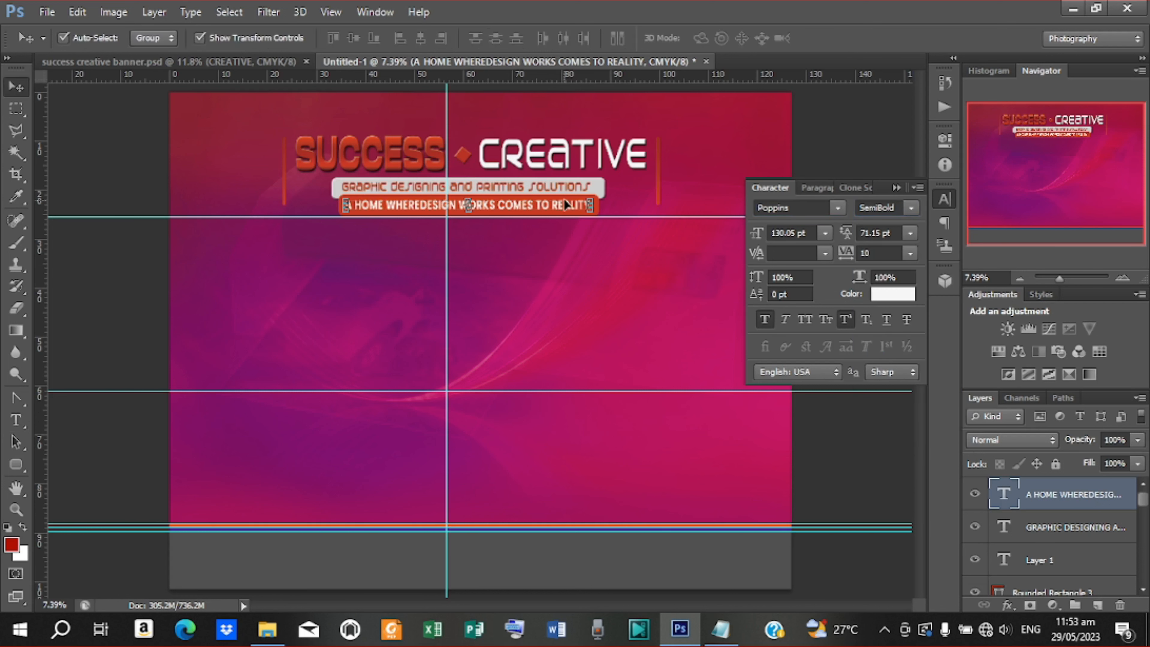
pyautogui.hotkey('ctrl', 't')
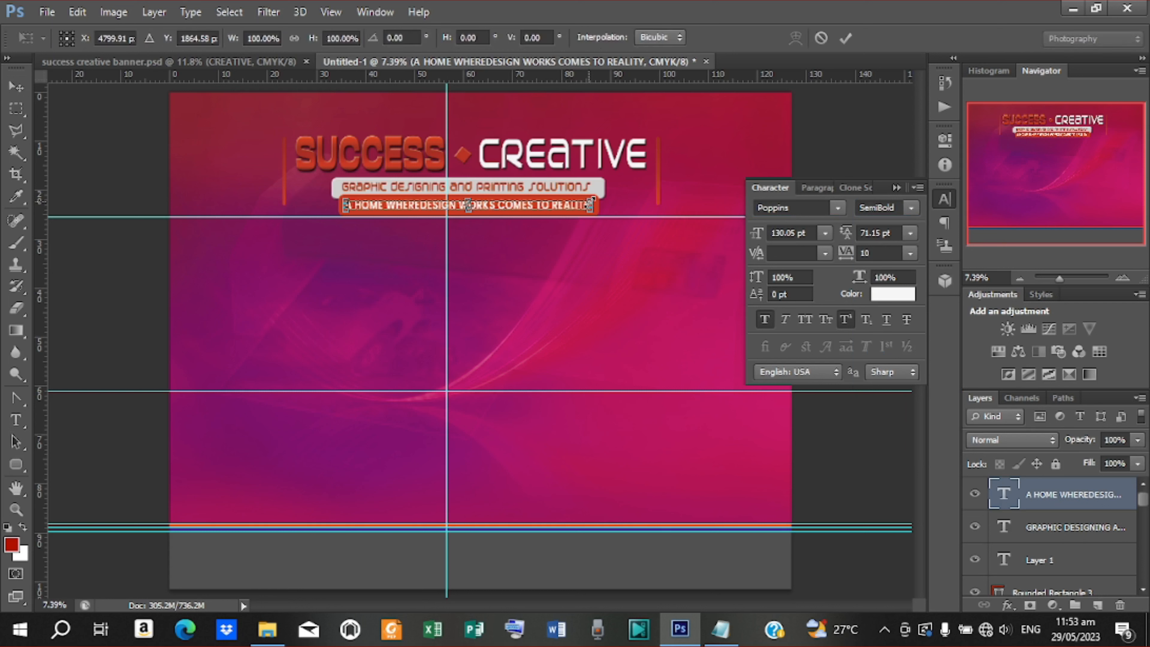
pyautogui.moveTo(585, 201); pyautogui.dragTo(584, 201)
pyautogui.click(846, 38)
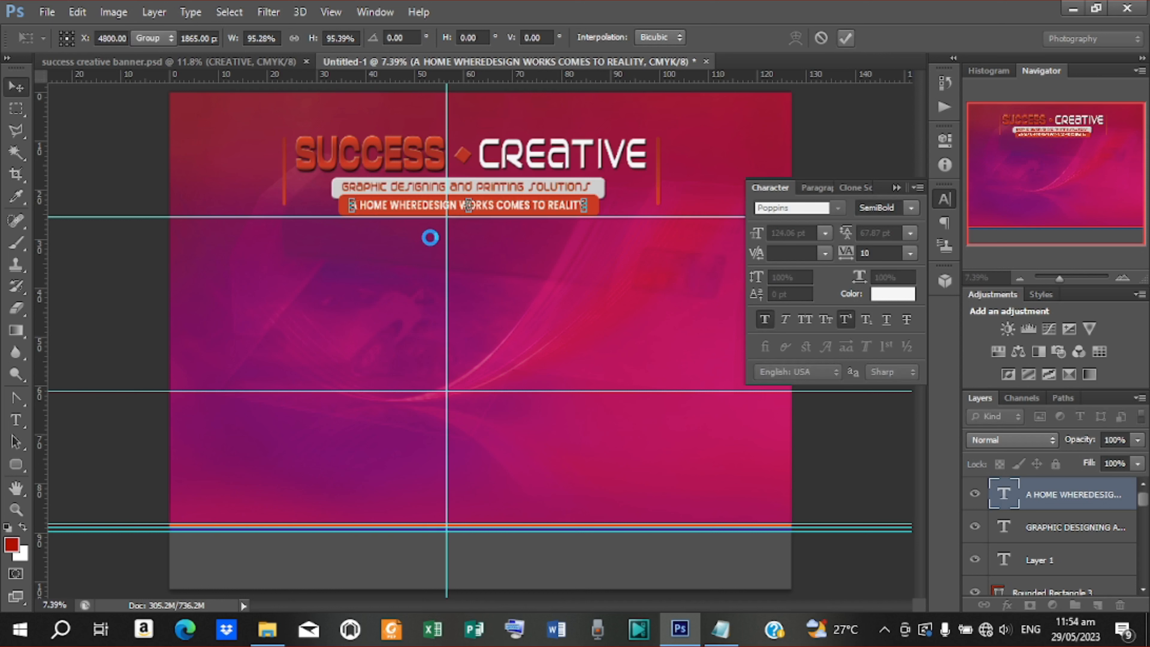
# Insert the missing space so the tagline reads 'WHERE DESIGN', then deselect it
pyautogui.press('t')
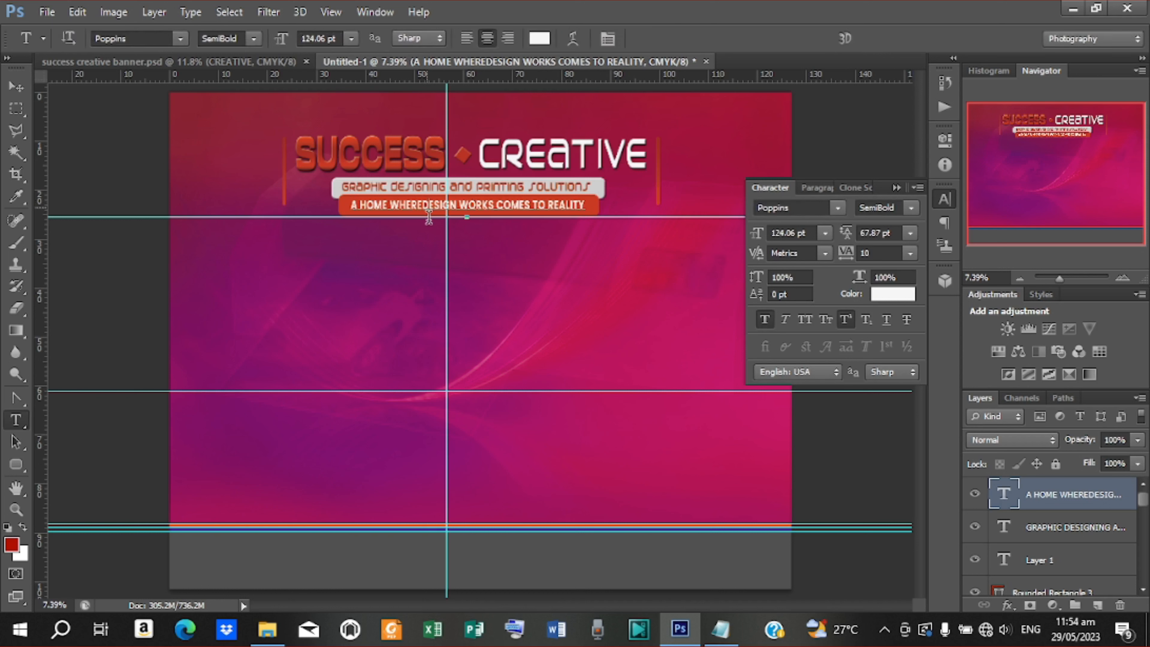
pyautogui.click(428, 216)
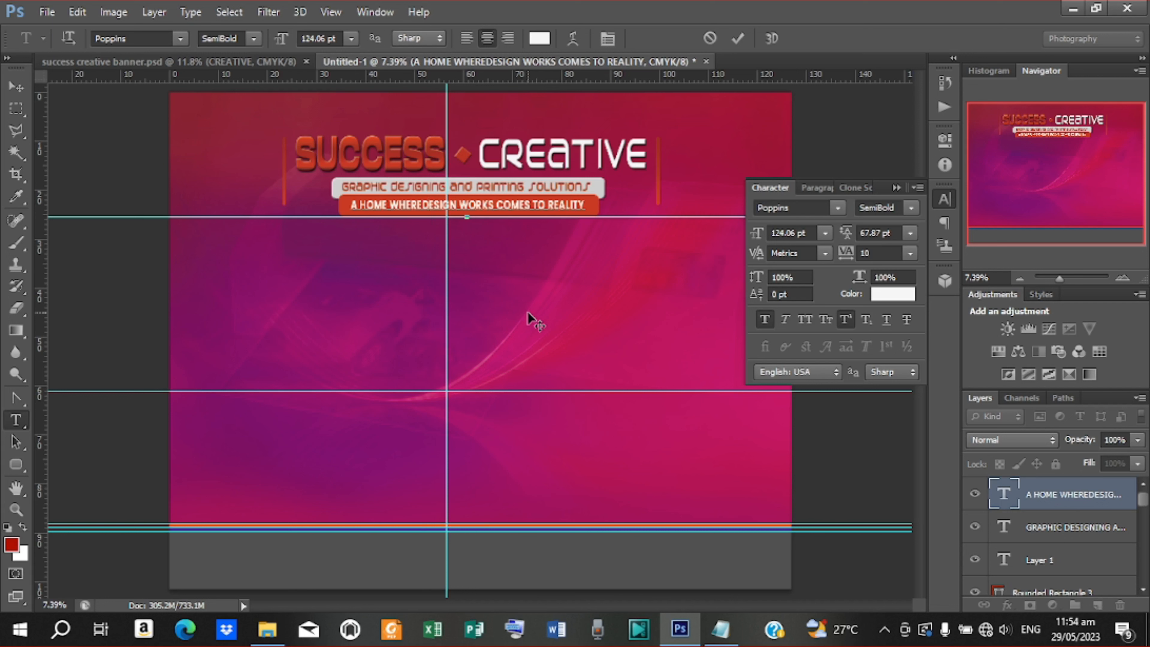
pyautogui.click(738, 39)
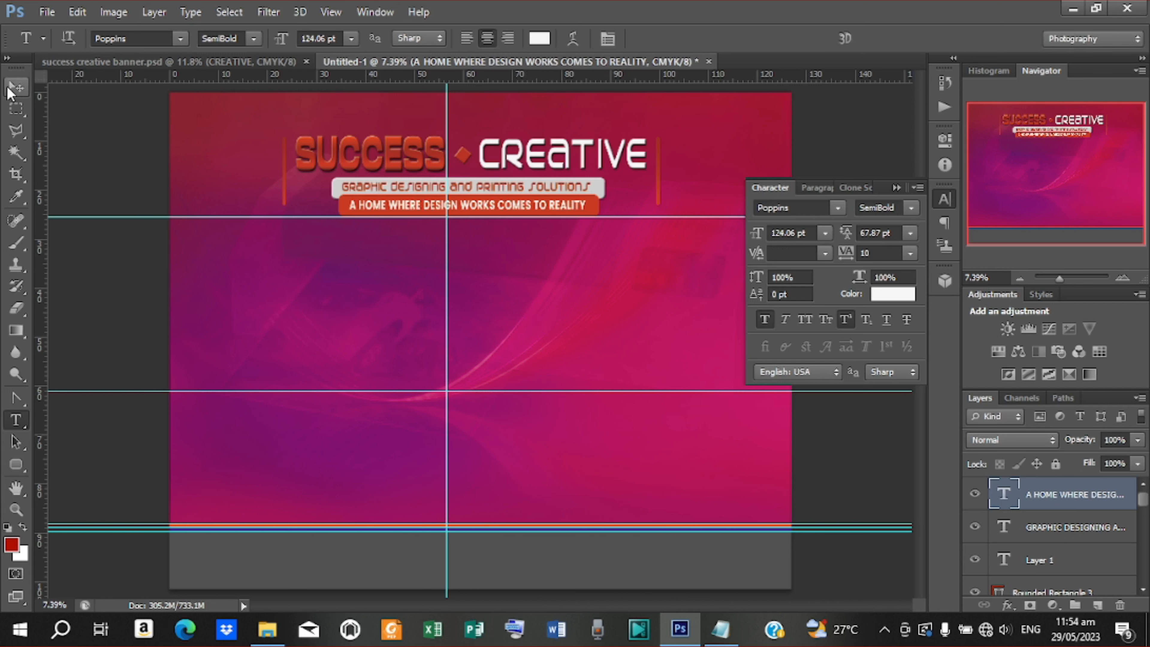
pyautogui.click(10, 91)
pyautogui.click(277, 234)
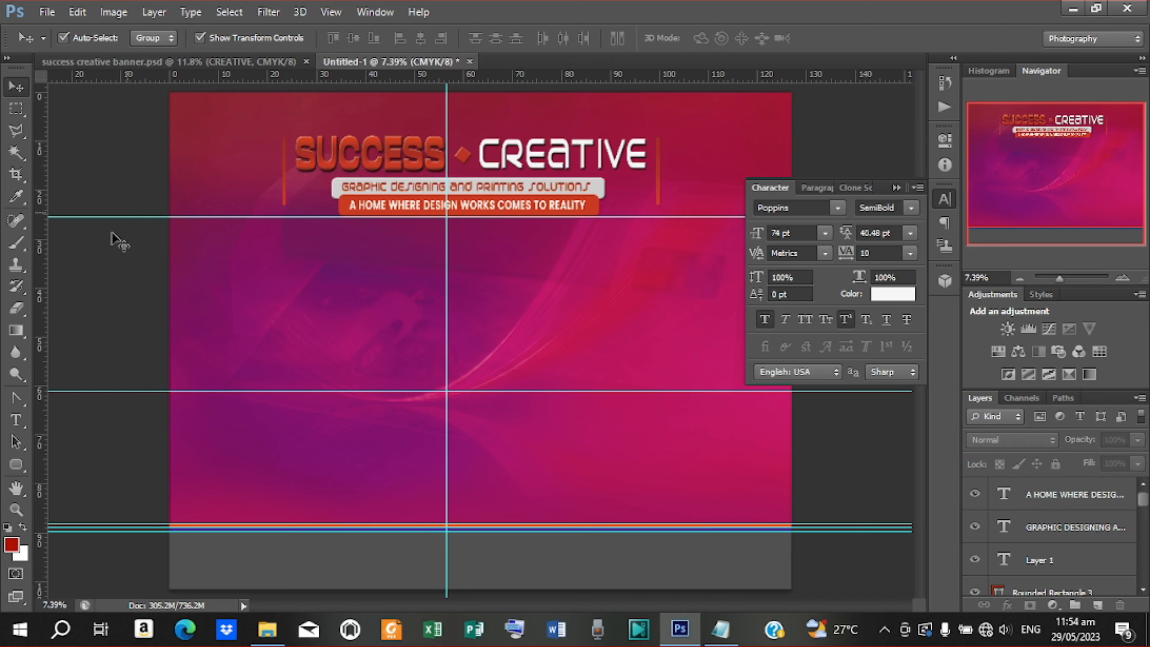
# Draw a green circle in the banner's top-left corner with the Ellipse Tool
pyautogui.click(17, 464)
pyautogui.rightClick(18, 462)
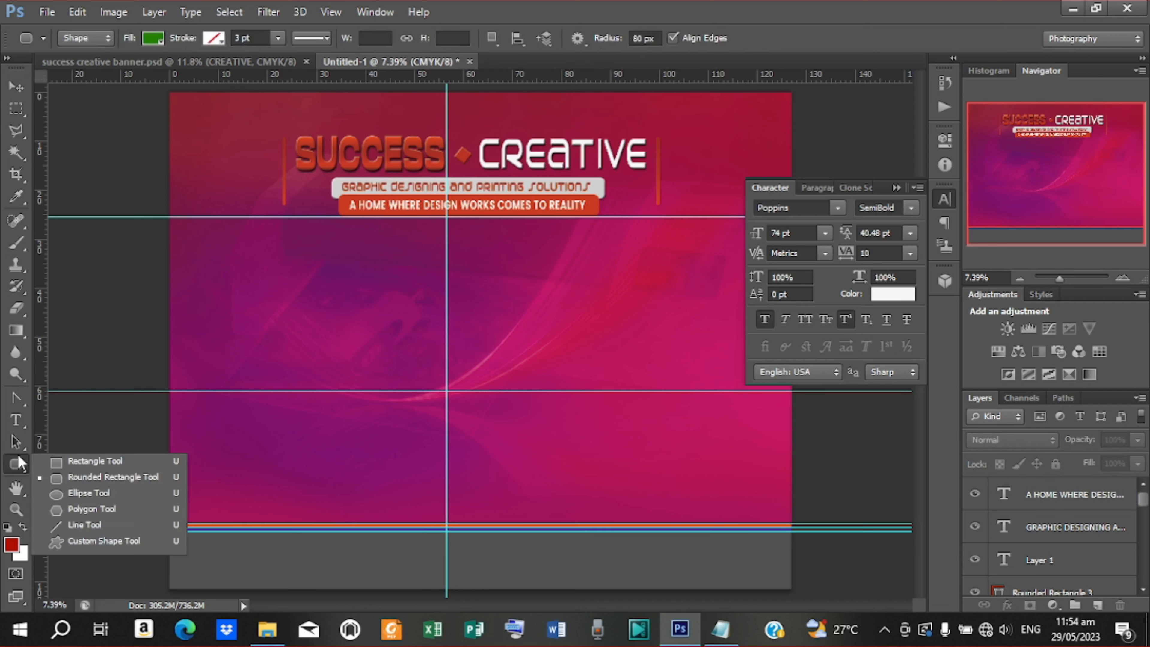
pyautogui.click(106, 496)
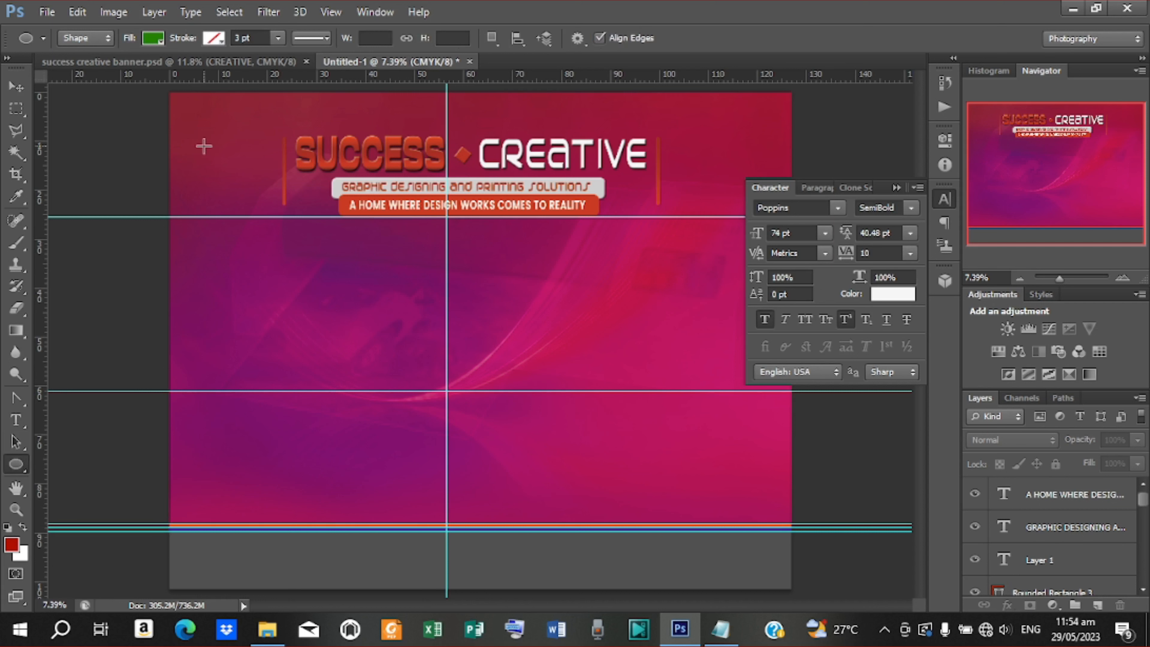
pyautogui.moveTo(205, 143); pyautogui.dragTo(283, 268)
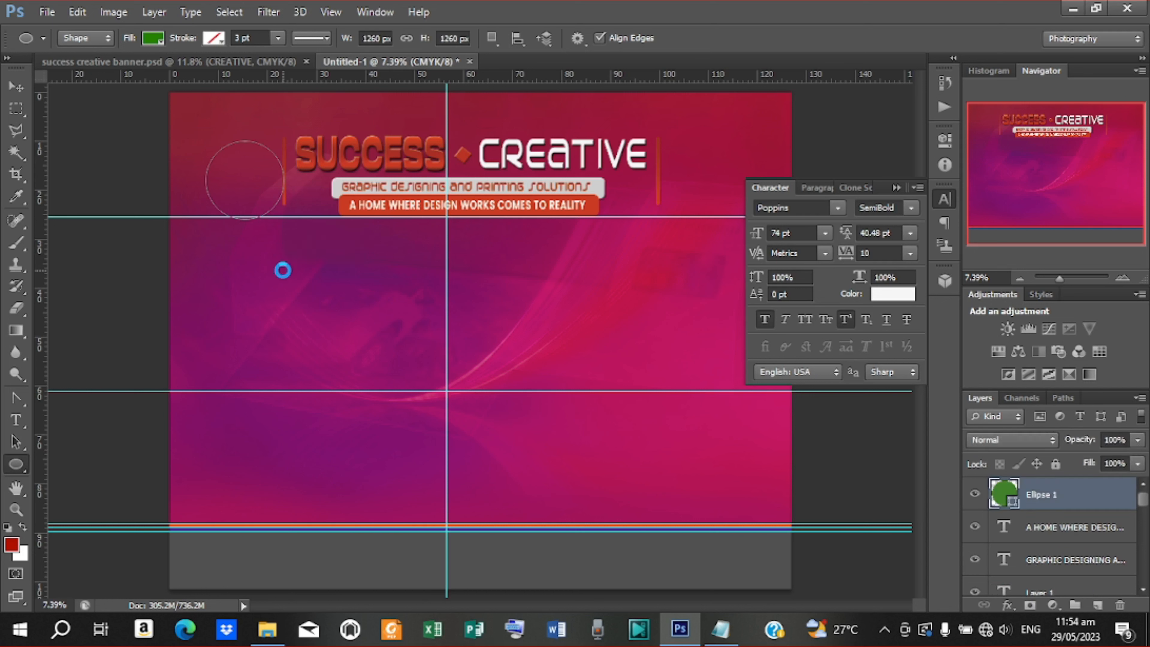
# Shrink and nudge the circle into place beside SUCCESS, then bring up the design notes
pyautogui.press('v')
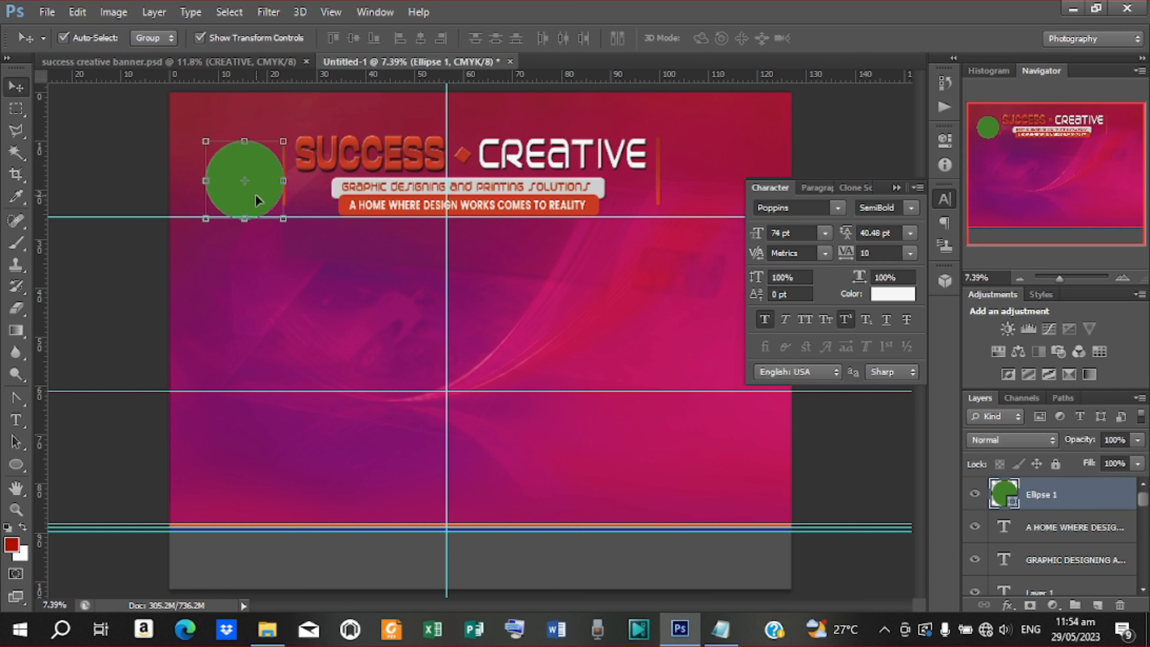
pyautogui.moveTo(256, 202); pyautogui.dragTo(249, 194)
pyautogui.moveTo(275, 133); pyautogui.dragTo(272, 135)
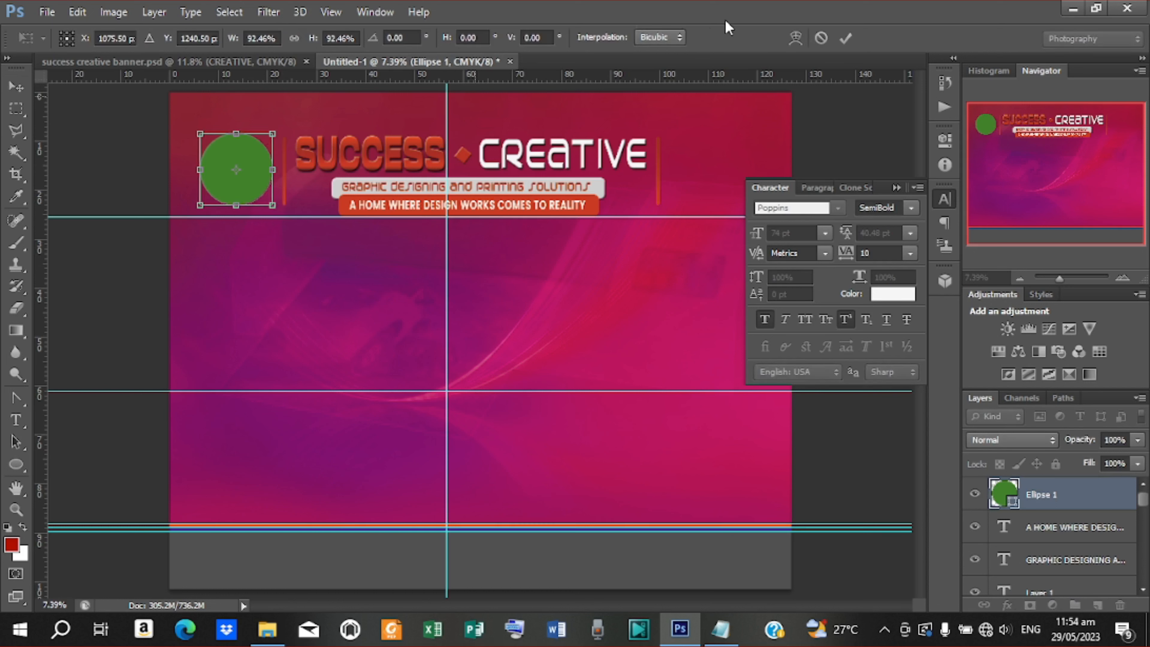
pyautogui.click(845, 38)
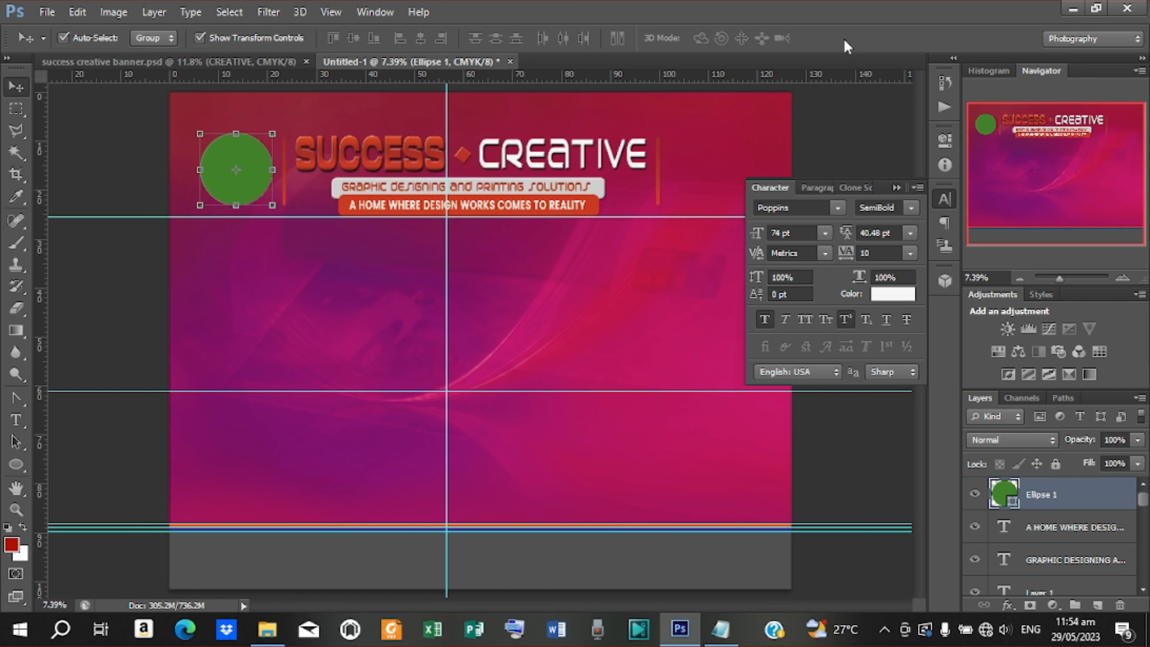
pyautogui.press('Down')
pyautogui.press('Down')
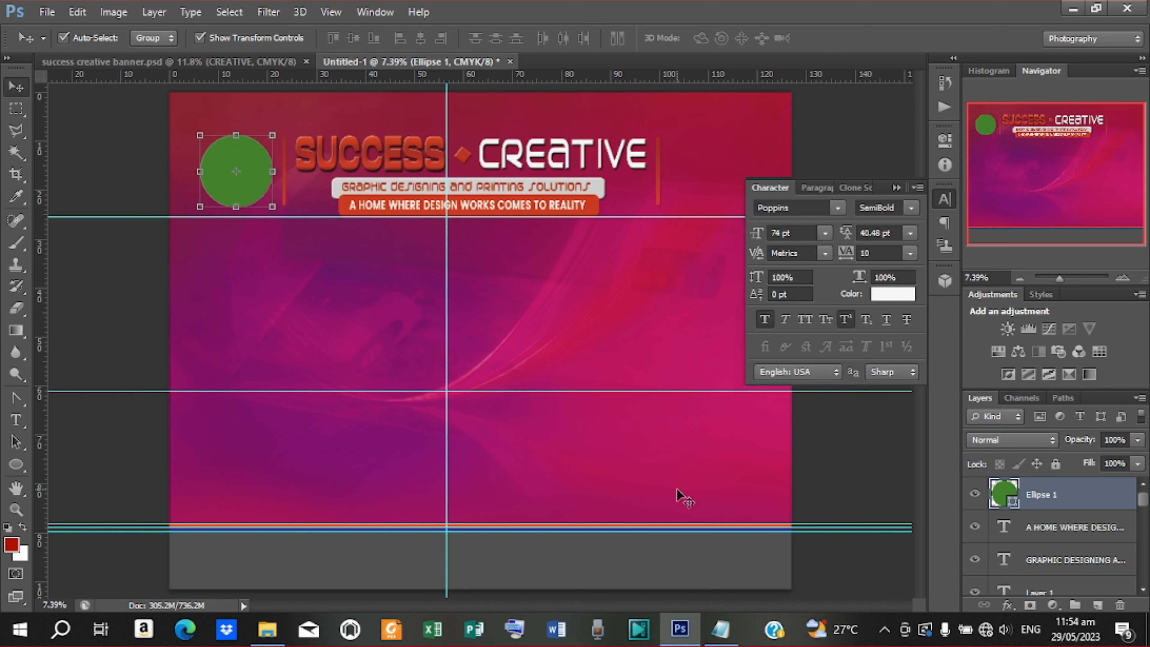
pyautogui.press('Right')
pyautogui.press('Right')
pyautogui.press('Right')
pyautogui.press('Right')
pyautogui.press('Right')
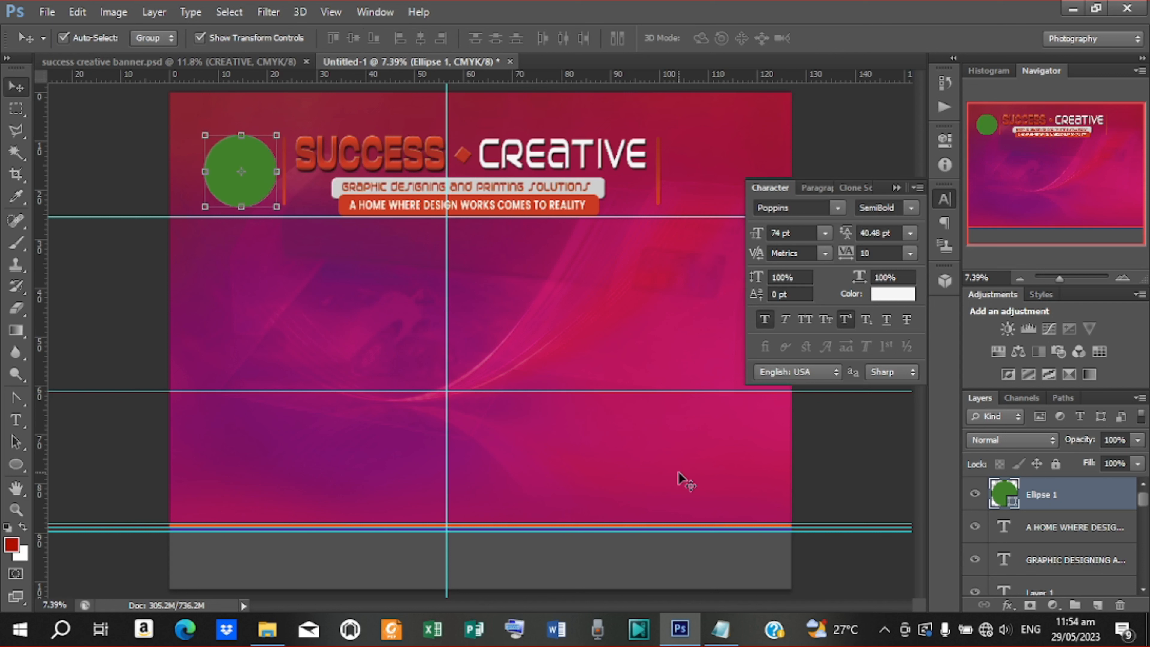
pyautogui.click(720, 628)
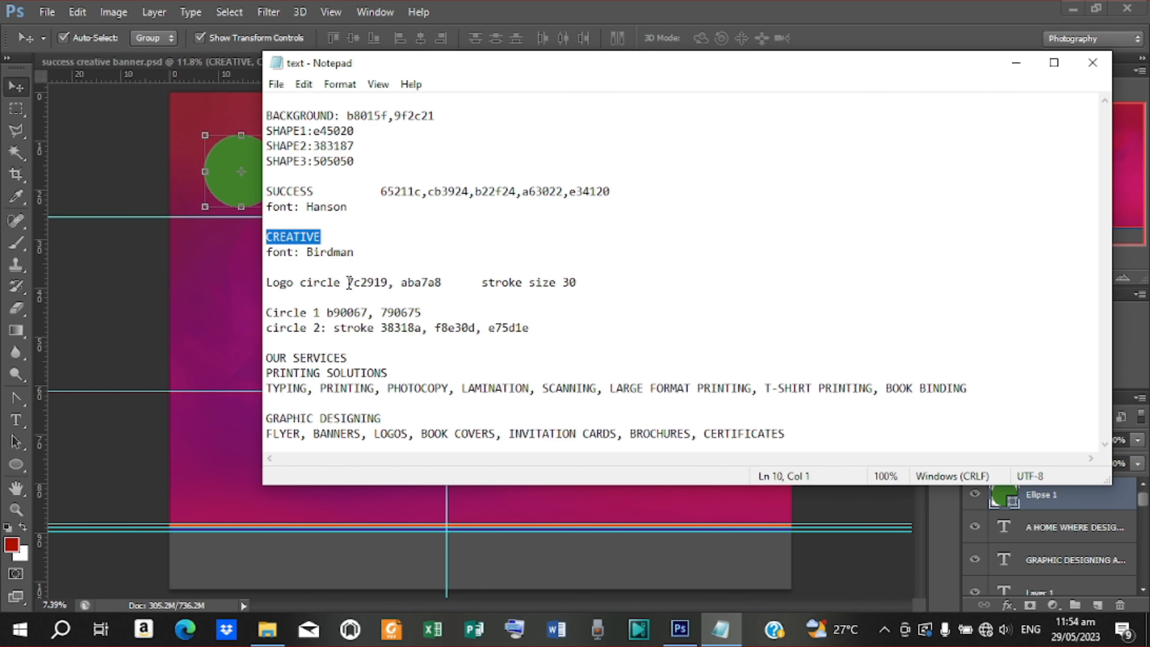
# Copy the colour code 7c2919 from the notes and minimise Notepad
pyautogui.moveTo(348, 283); pyautogui.dragTo(384, 281)
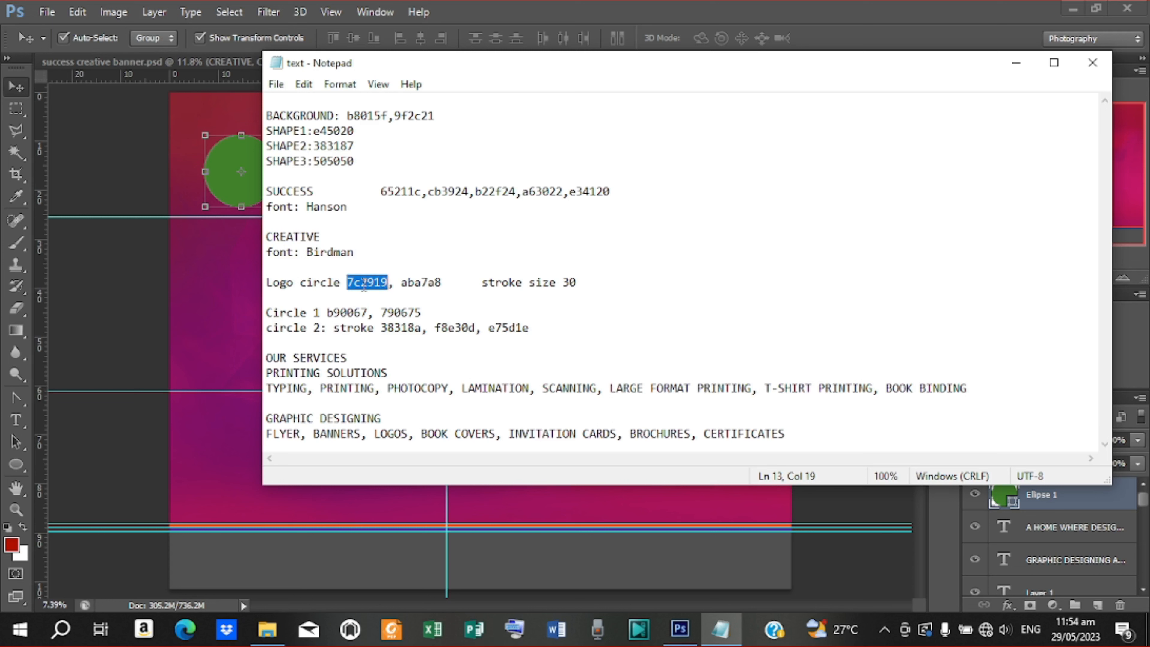
pyautogui.rightClick(364, 282)
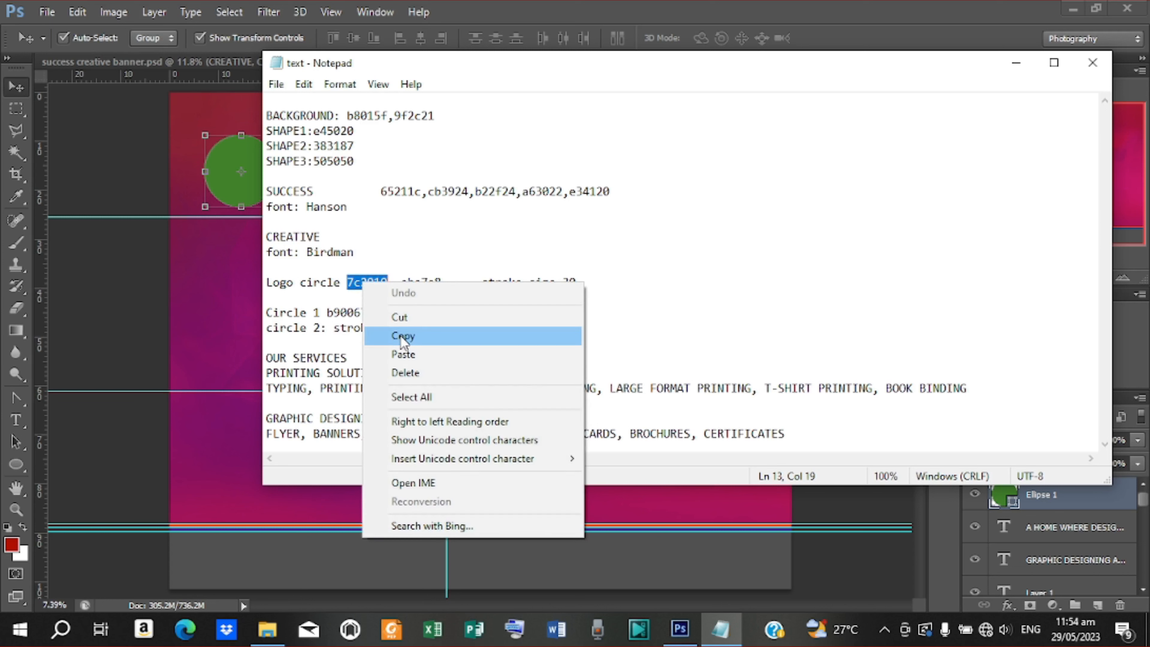
pyautogui.click(403, 336)
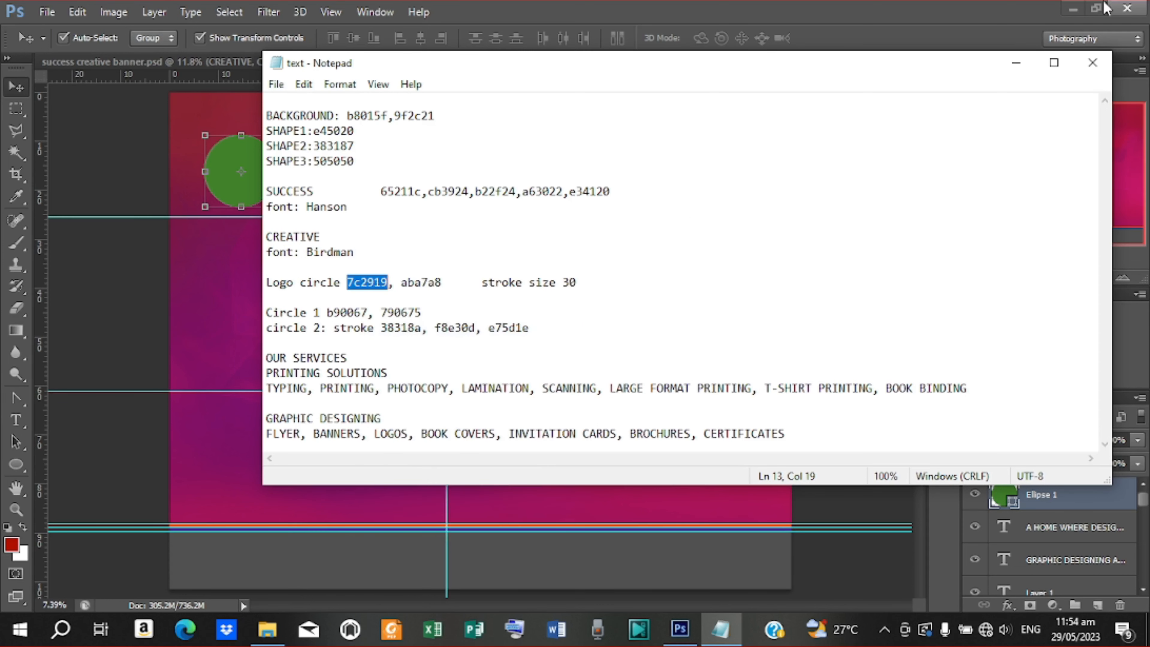
pyautogui.click(1016, 62)
pyautogui.rightClick(1065, 494)
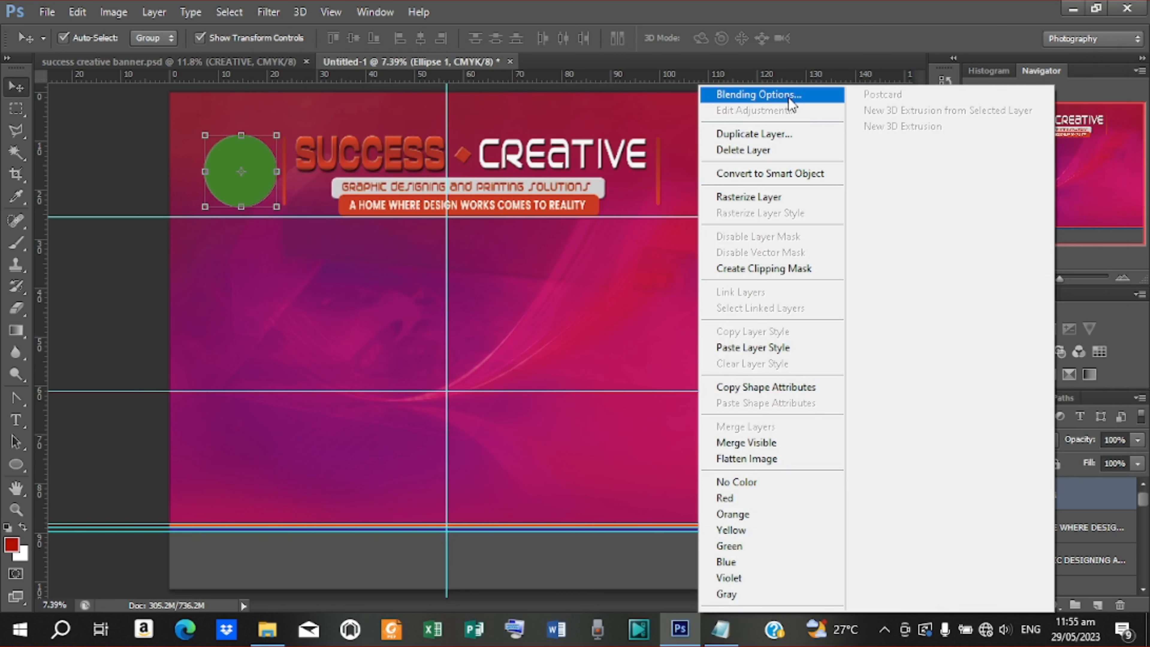
# Fill Ellipse 1 with dark red 7c2919 by pasting the hex code into the Color Picker
pyautogui.click(1070, 493)
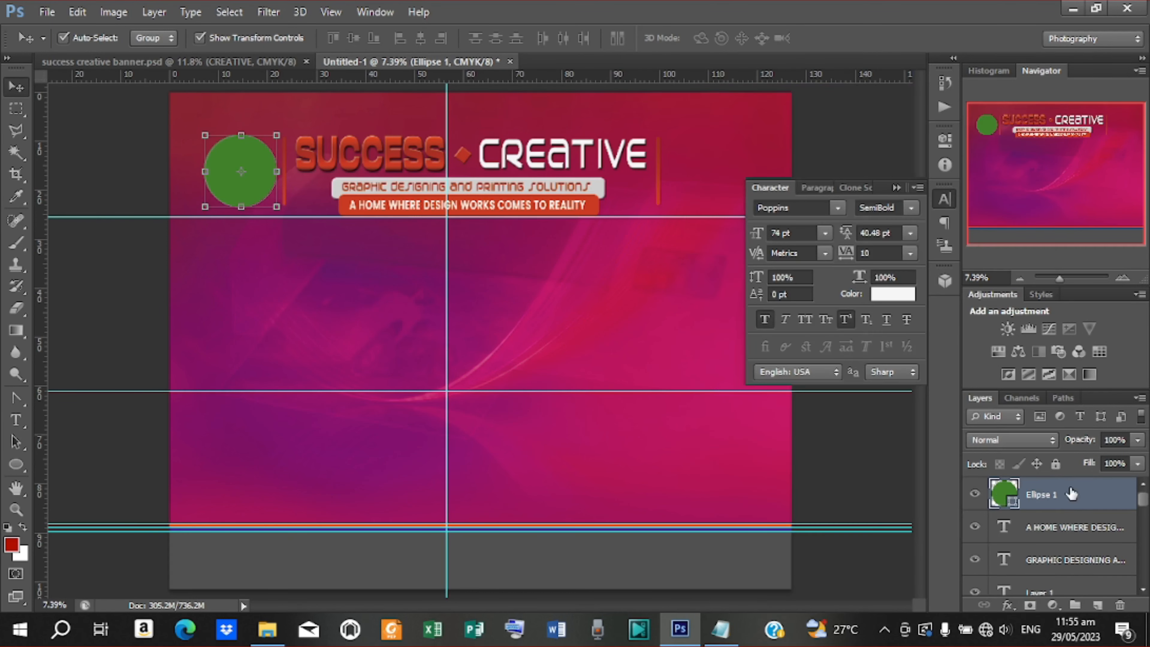
pyautogui.doubleClick(1015, 504)
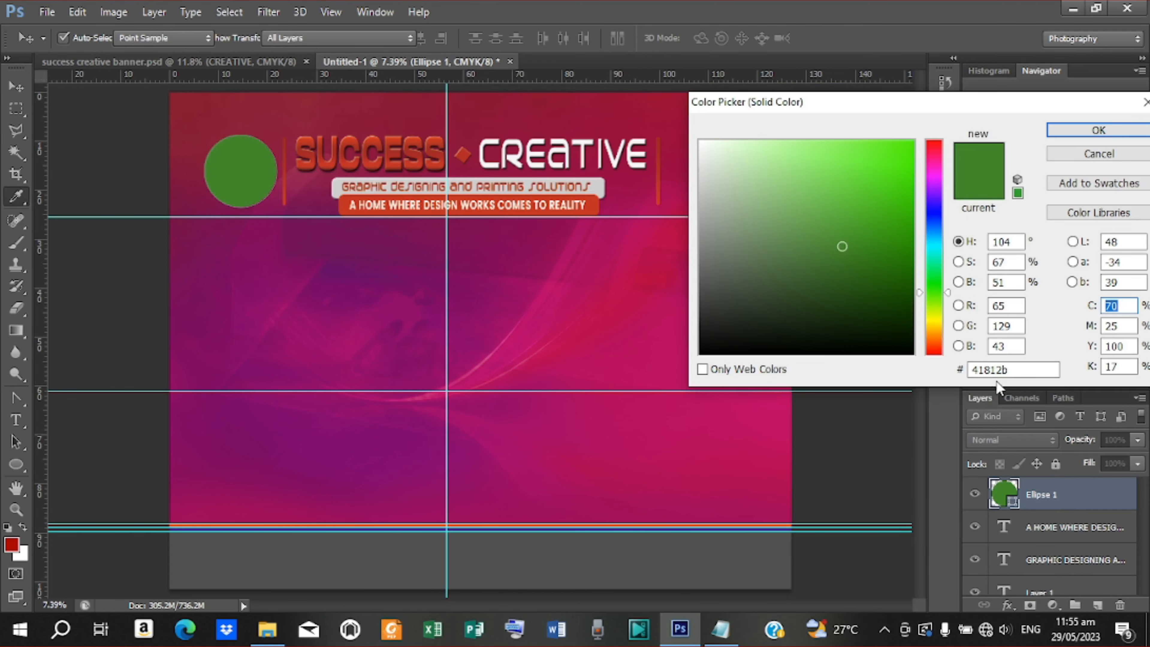
pyautogui.rightClick(996, 370)
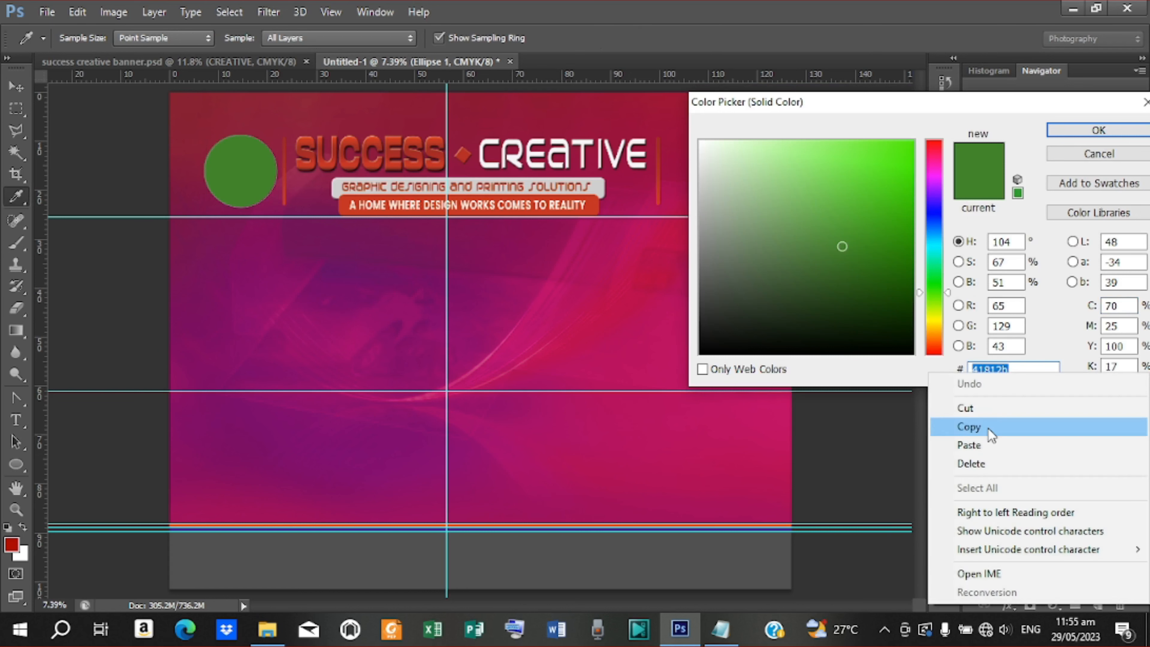
pyautogui.click(981, 448)
pyautogui.click(1098, 130)
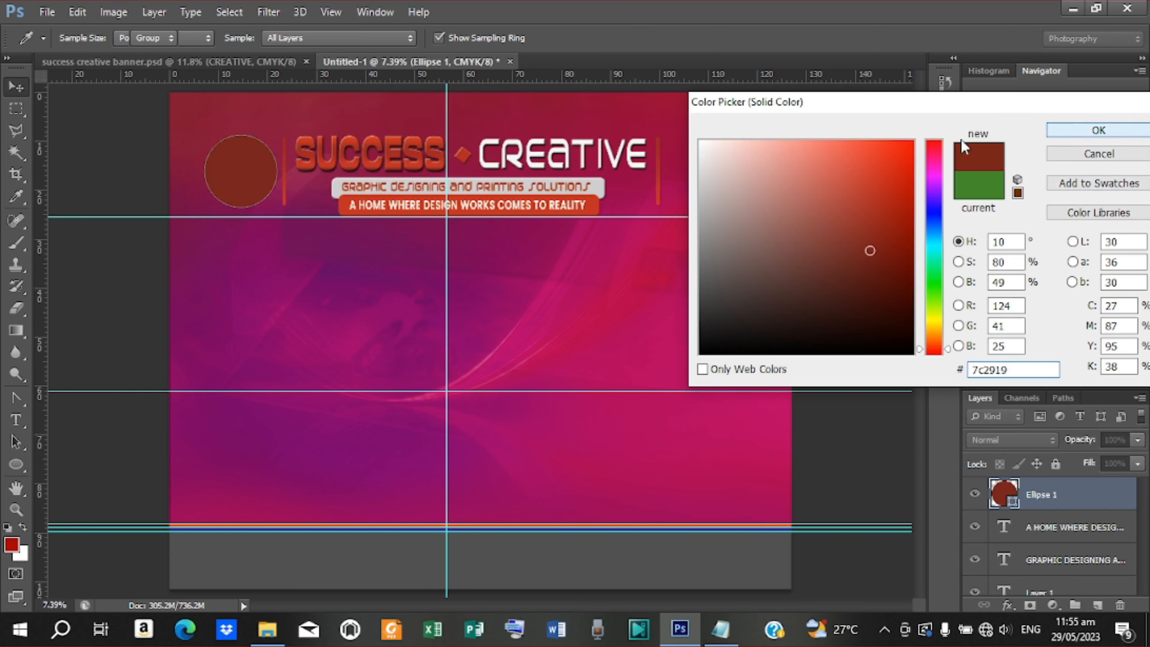
pyautogui.click(90, 288)
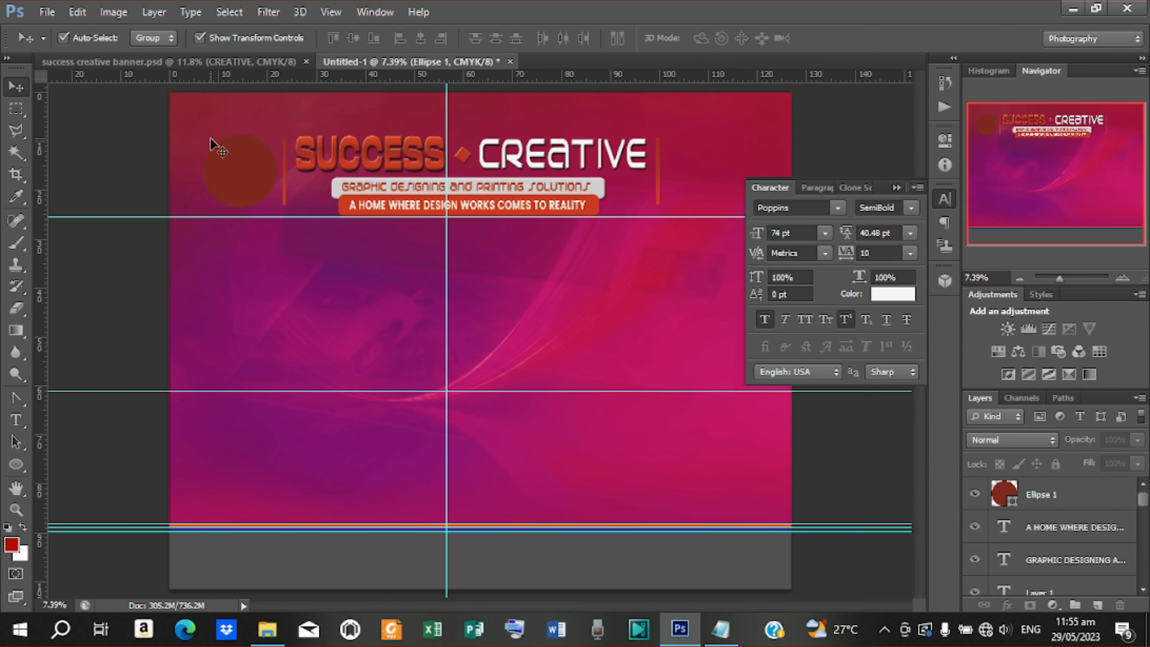
pyautogui.click(236, 174)
pyautogui.click(45, 11)
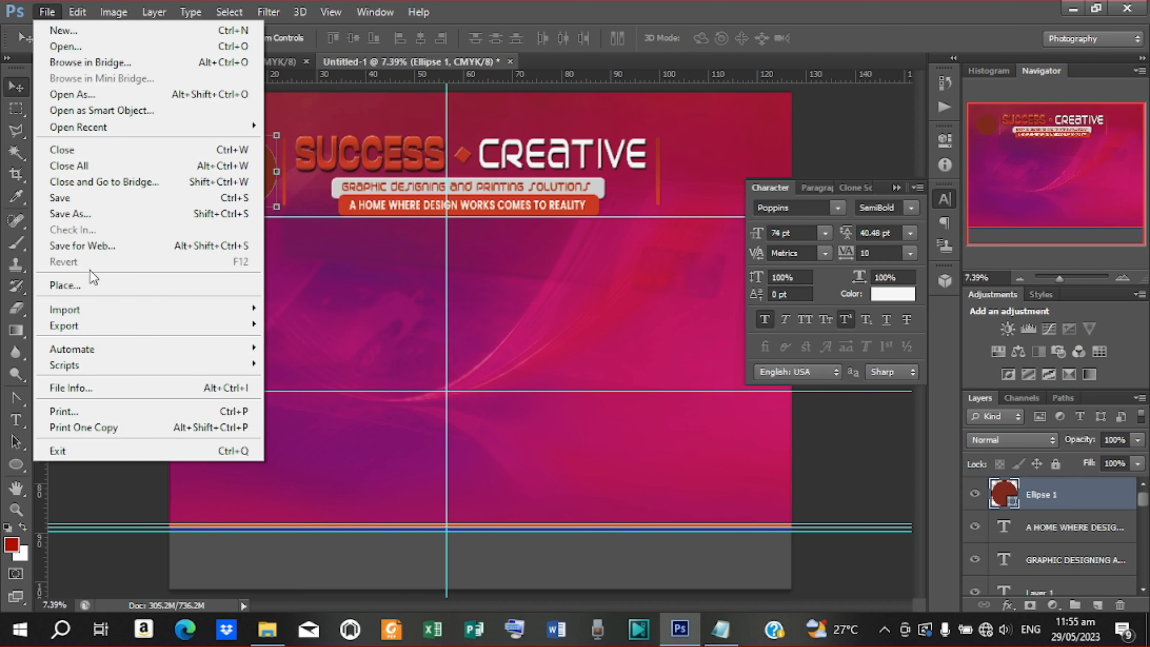
# Cancel placing an image and select the LOGO 1 group in banner.psd
pyautogui.click(90, 288)
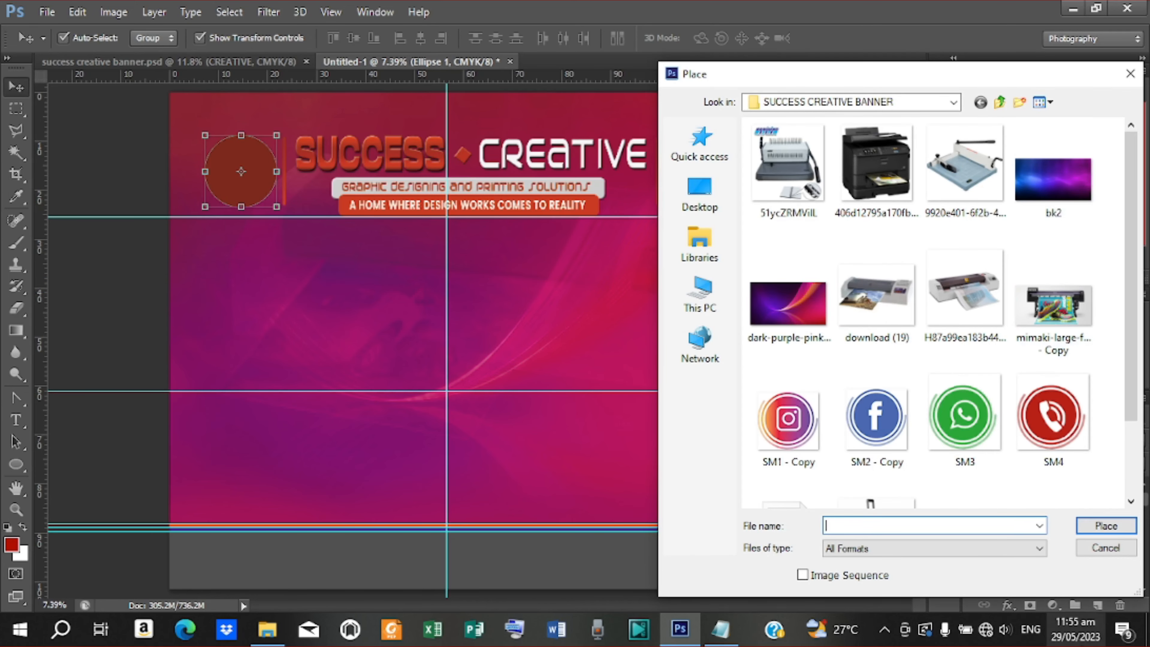
pyautogui.click(1105, 549)
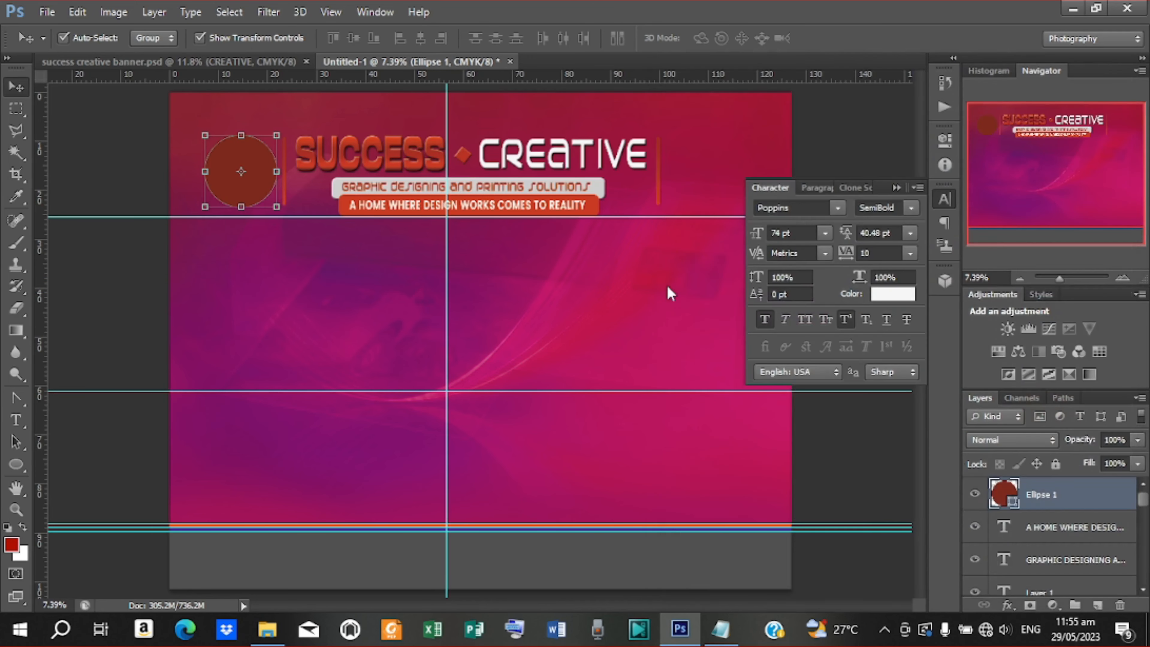
pyautogui.click(136, 62)
pyautogui.click(254, 159)
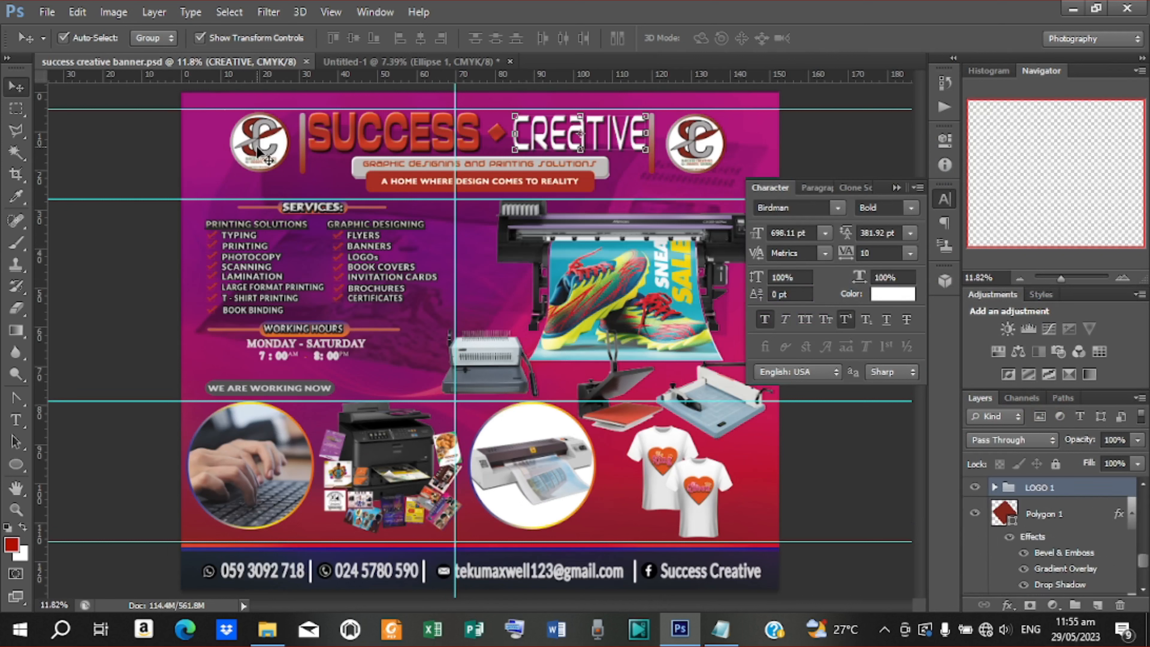
# Drag the LOGO 1 group onto the Untitled-1 tab to copy it into the banner
pyautogui.hotkey('ctrl', 't')
pyautogui.moveTo(271, 148); pyautogui.dragTo(446, 61)
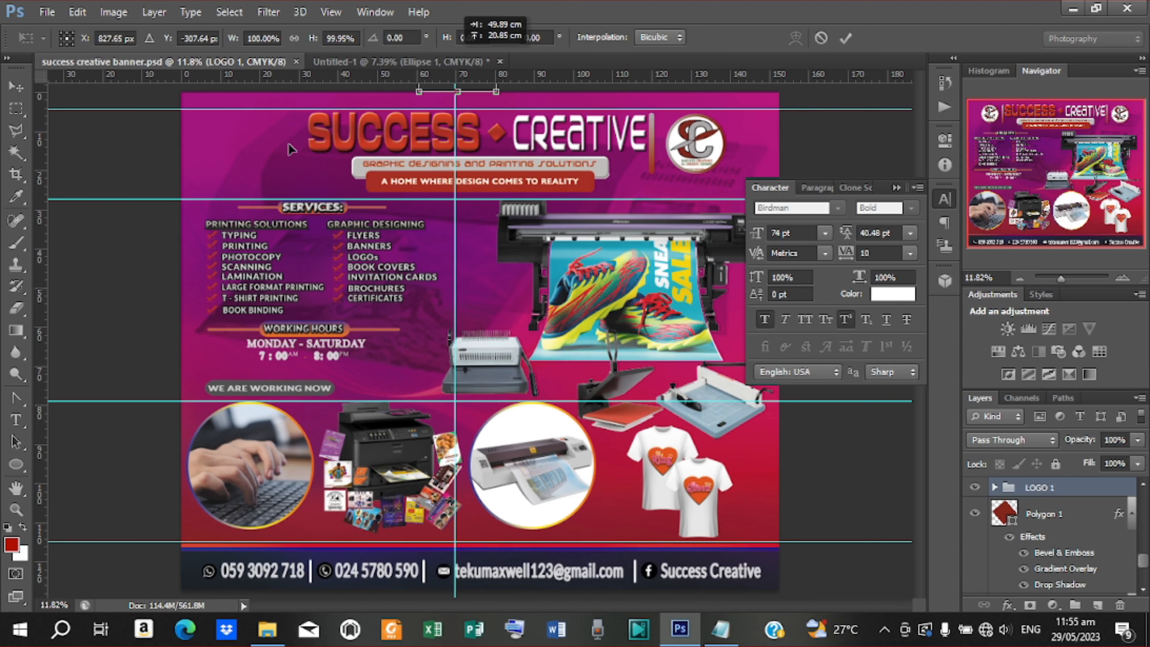
pyautogui.moveTo(290, 148); pyautogui.dragTo(467, 64)
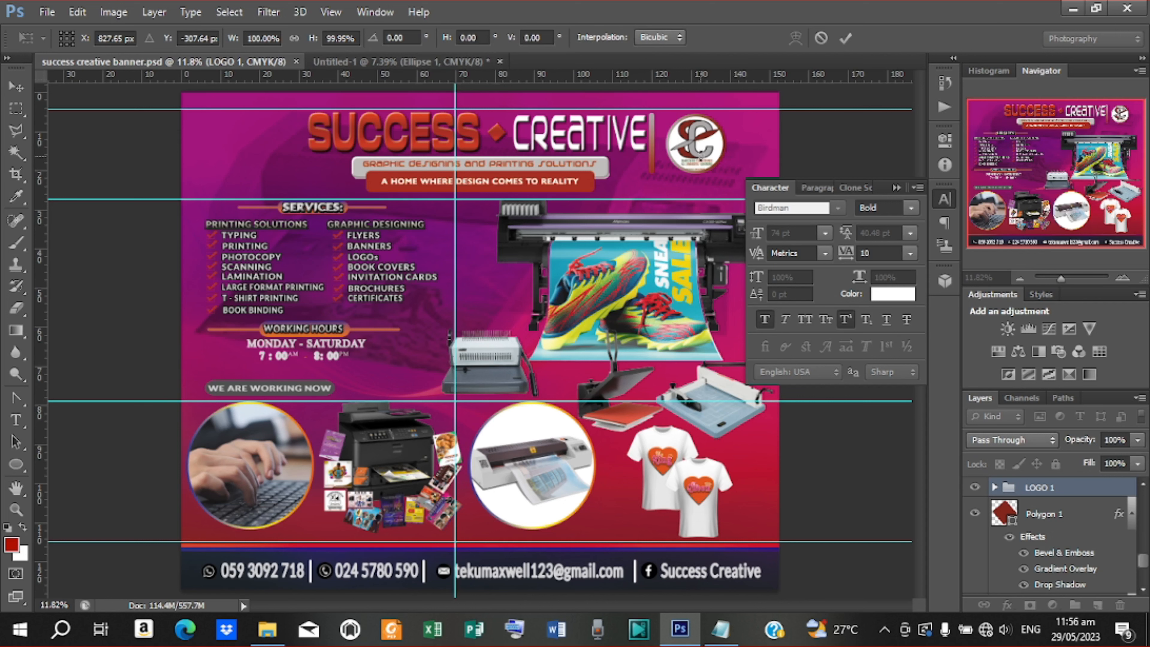
pyautogui.click(447, 65)
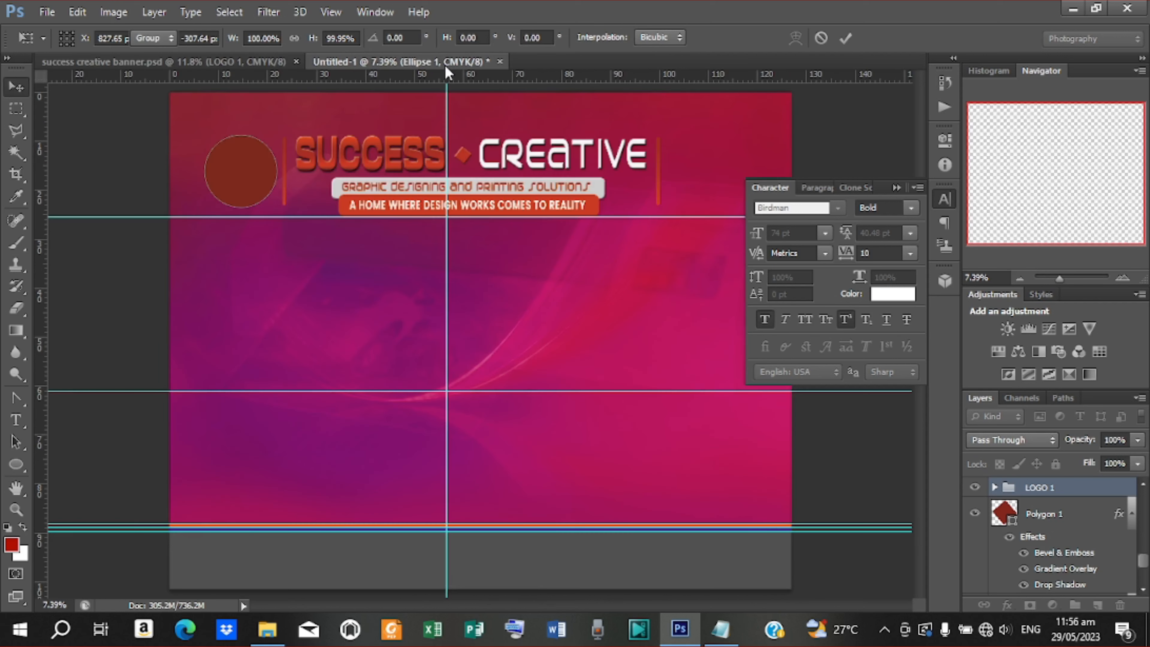
pyautogui.click(211, 61)
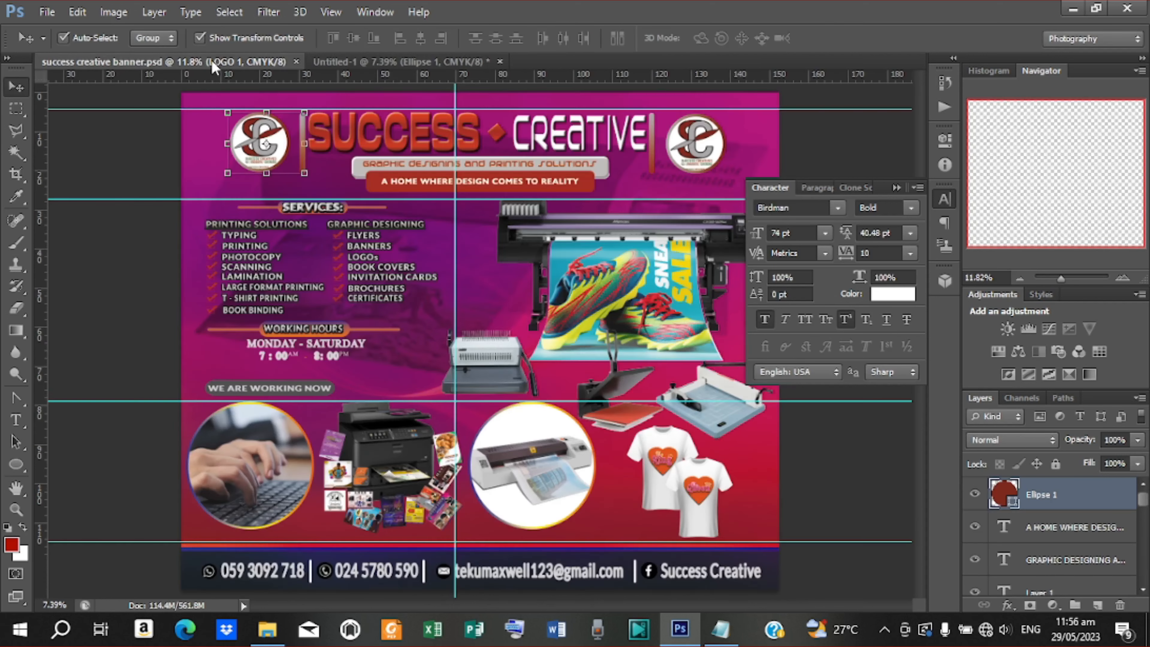
pyautogui.click(379, 62)
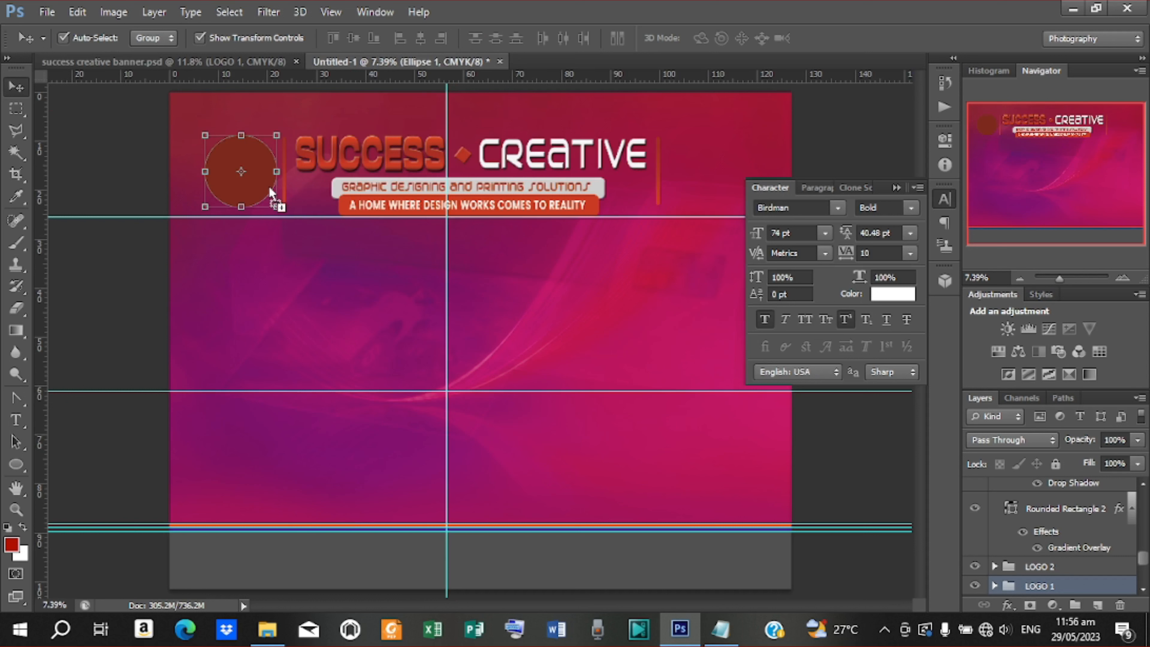
# Drop the logo into Untitled-1, enlarge it, and move it onto the dark red circle
pyautogui.click(265, 226)
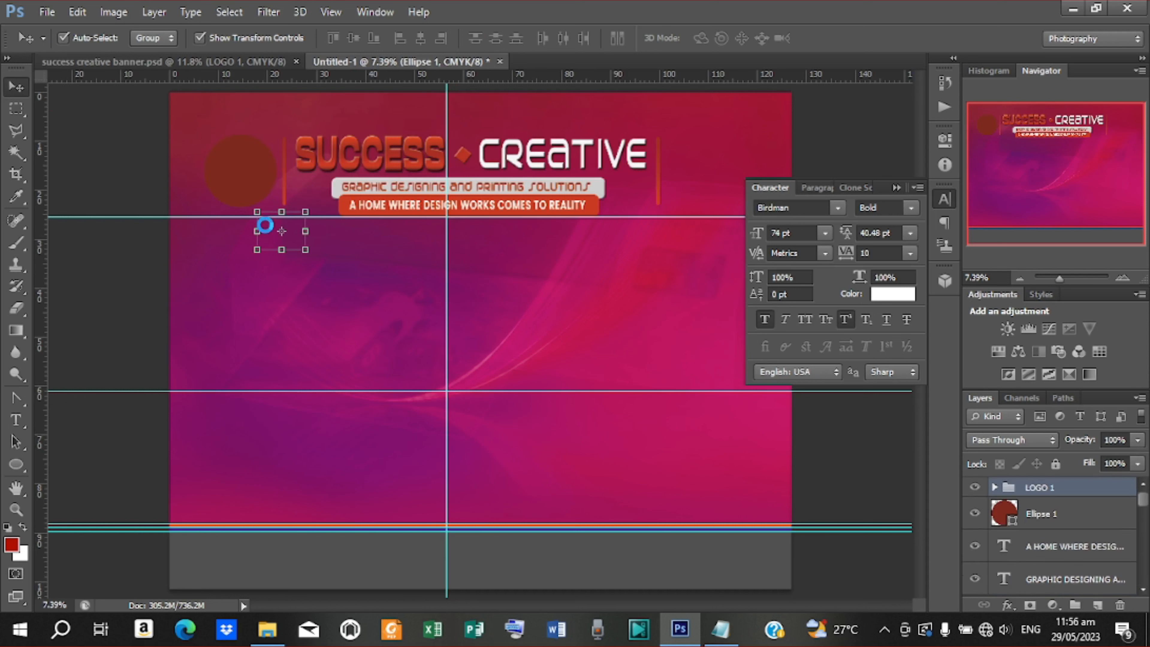
pyautogui.click(304, 249)
pyautogui.moveTo(306, 251); pyautogui.dragTo(320, 261)
pyautogui.press('Return')
pyautogui.moveTo(302, 237); pyautogui.dragTo(247, 162)
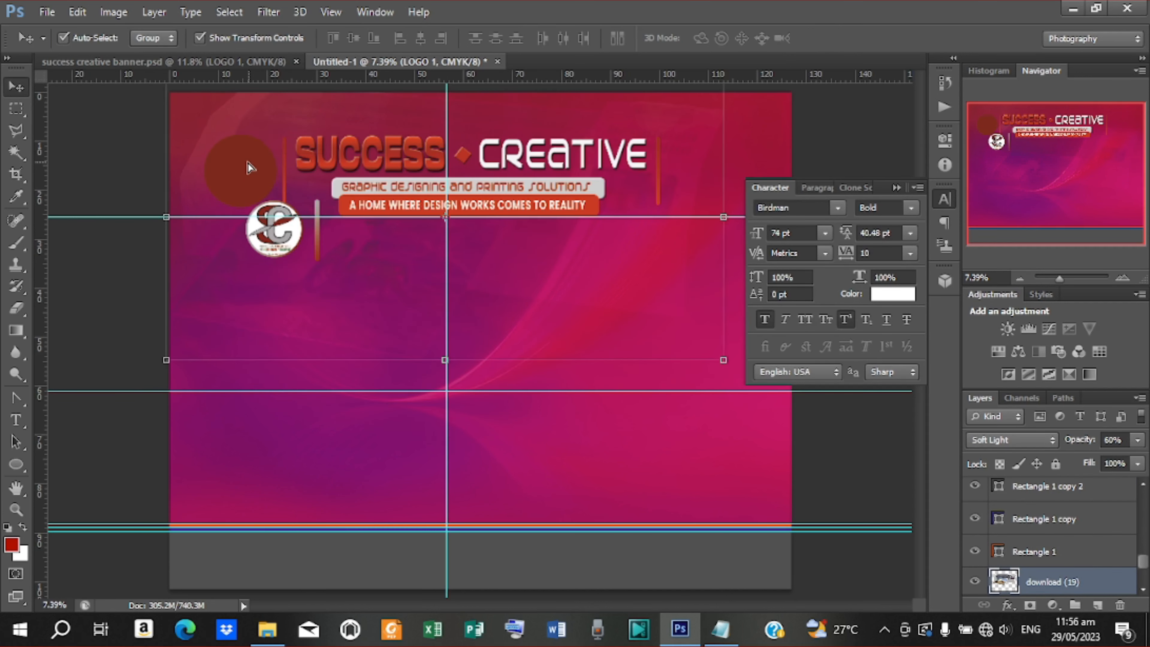
pyautogui.click(276, 233)
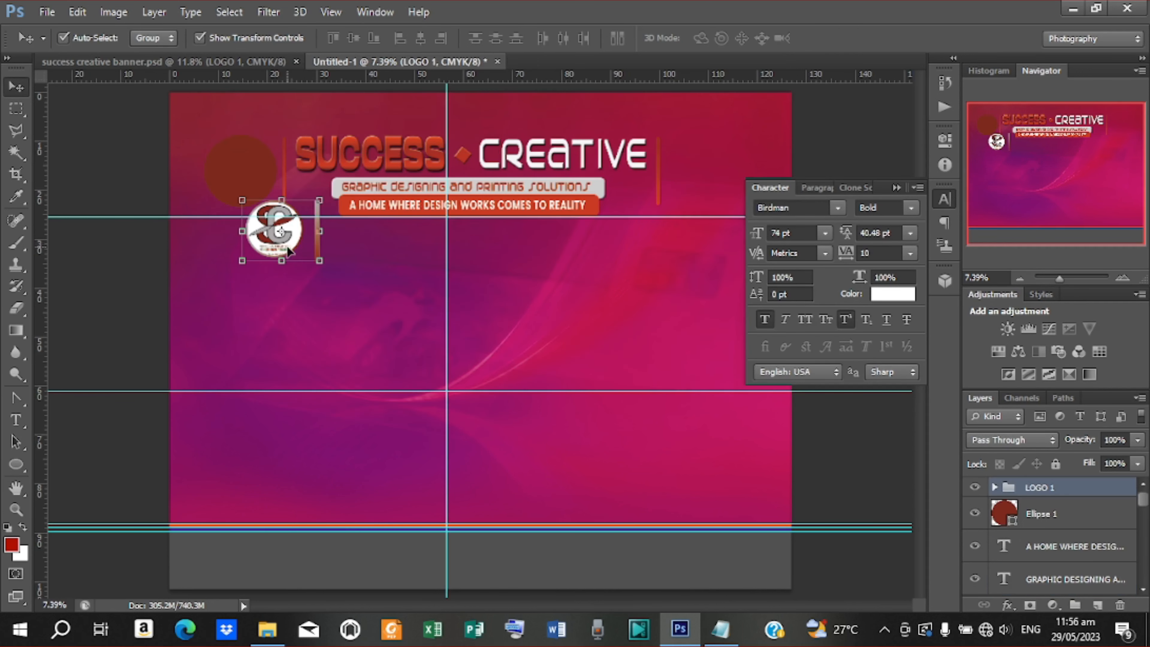
pyautogui.moveTo(278, 240); pyautogui.dragTo(258, 192)
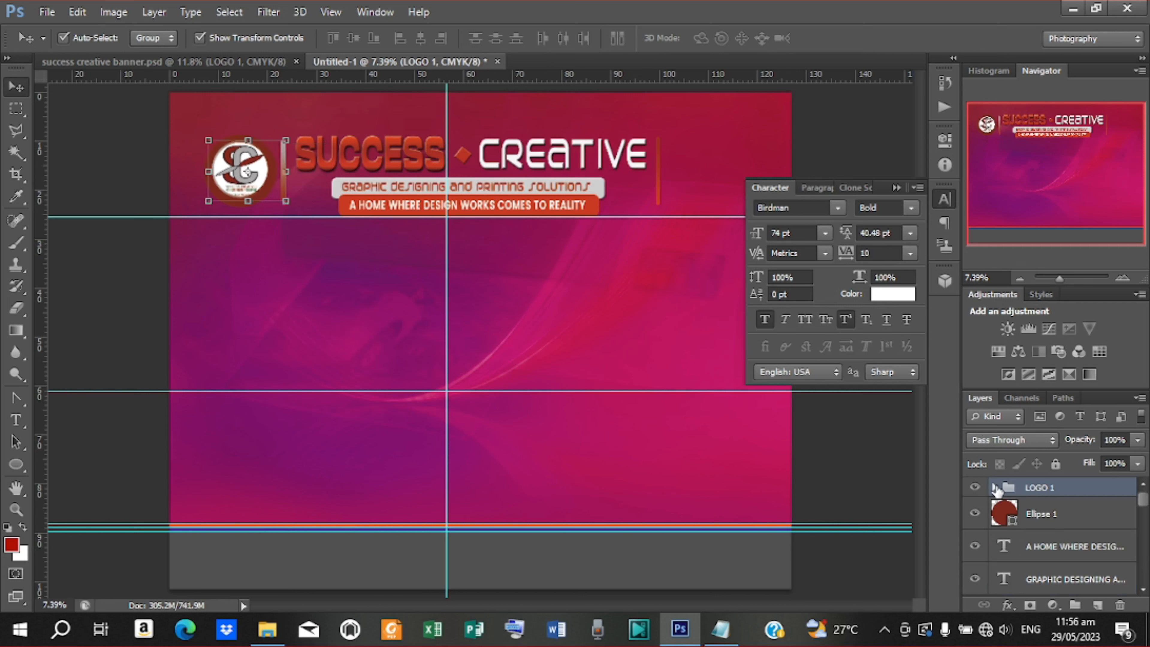
# Expand the LOGO 1 group and delete its group wrapper
pyautogui.click(994, 488)
pyautogui.click(1075, 514)
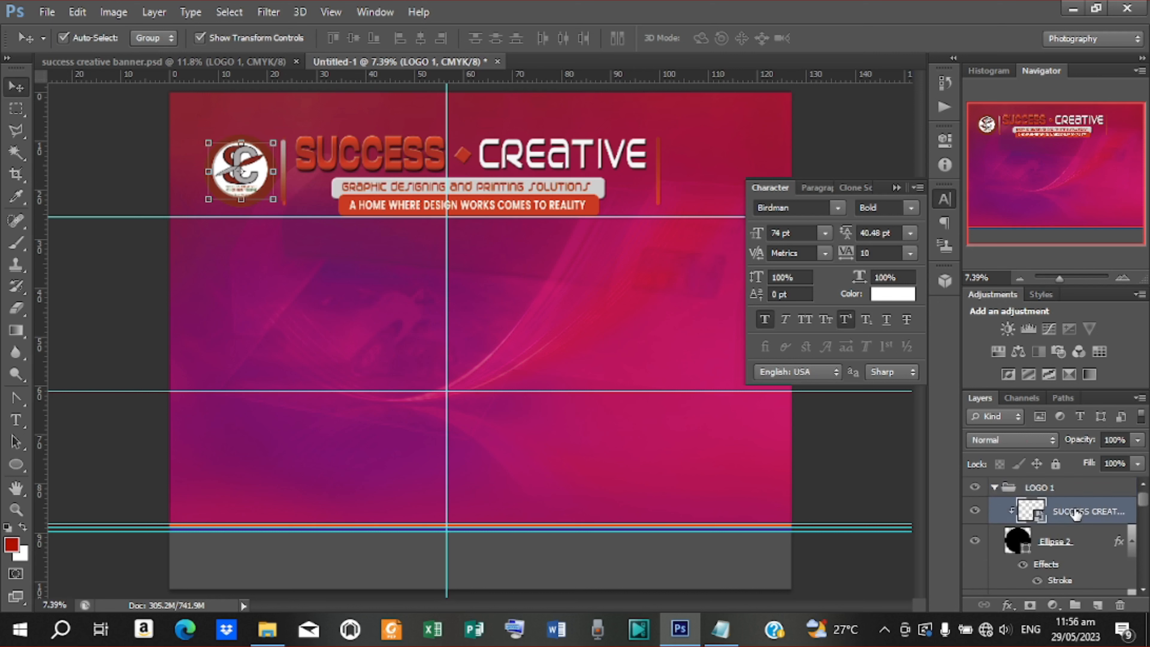
pyautogui.moveTo(1076, 514); pyautogui.dragTo(1051, 559)
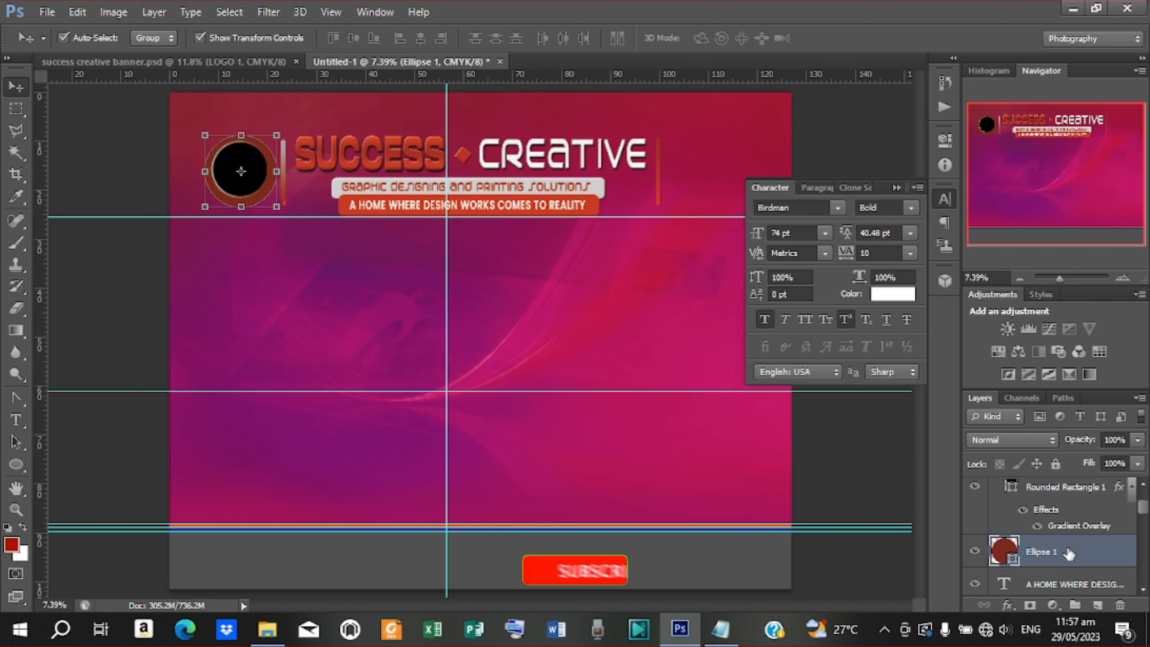
pyautogui.scroll(2, 1042, 521)
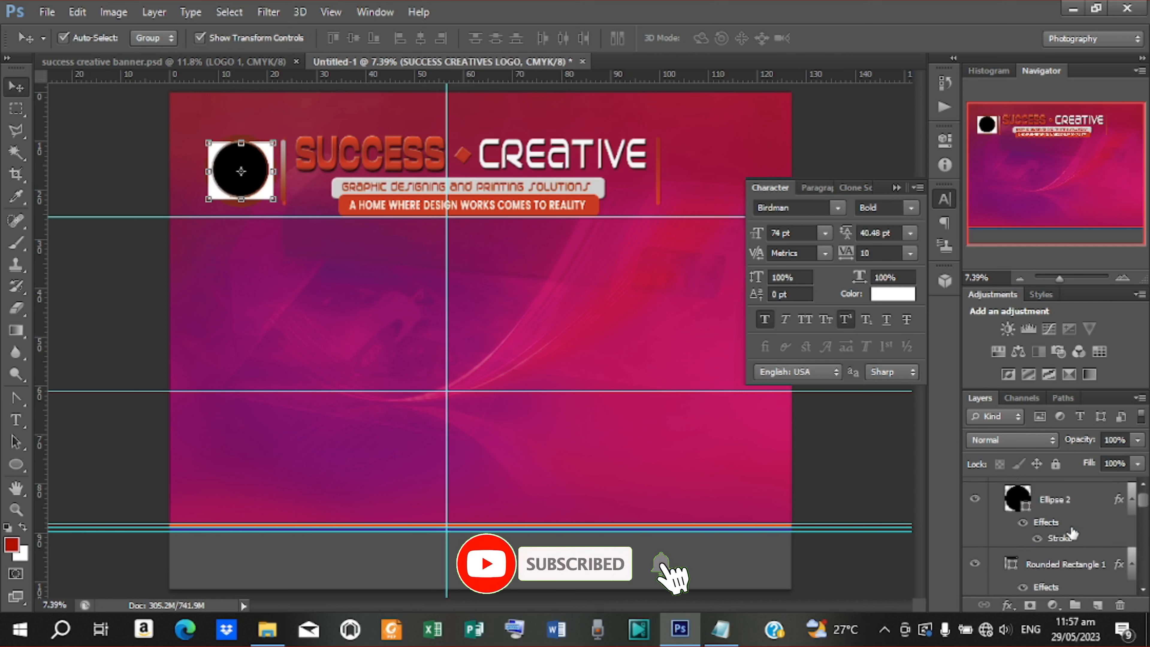
pyautogui.click(1035, 489)
pyautogui.scroll(-1, 1036, 490)
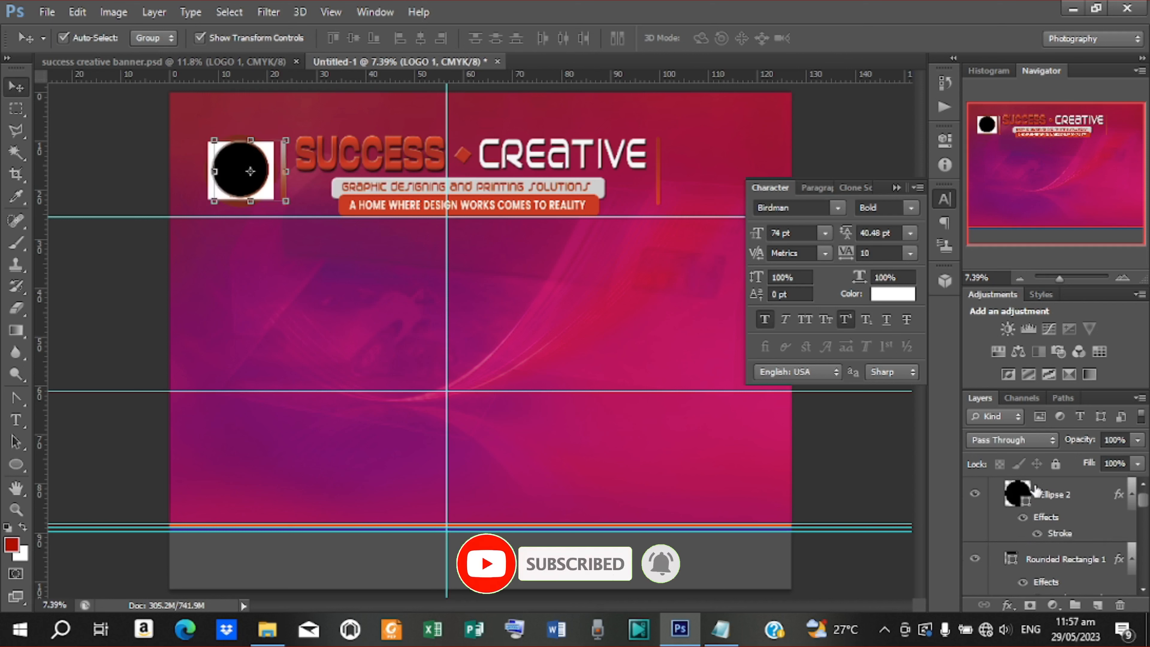
pyautogui.scroll(1, 1057, 542)
pyautogui.press('Delete')
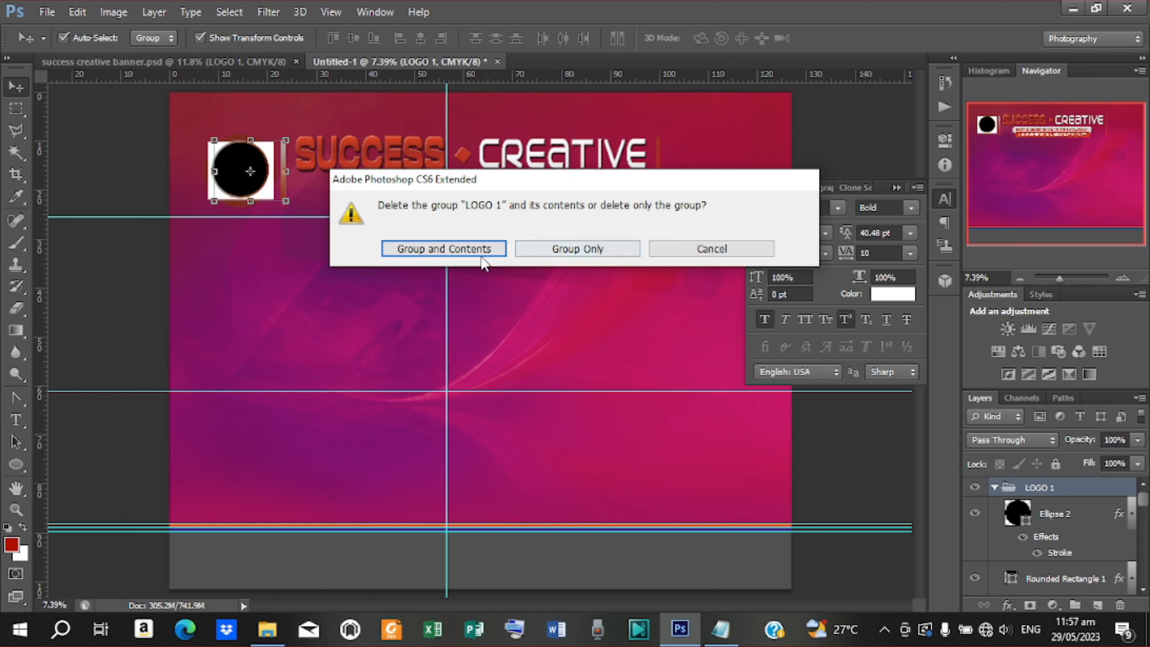
# Ungroup the logo layer, enlarge it around its centre, and clip it inside the dark red circle
pyautogui.click(465, 256)
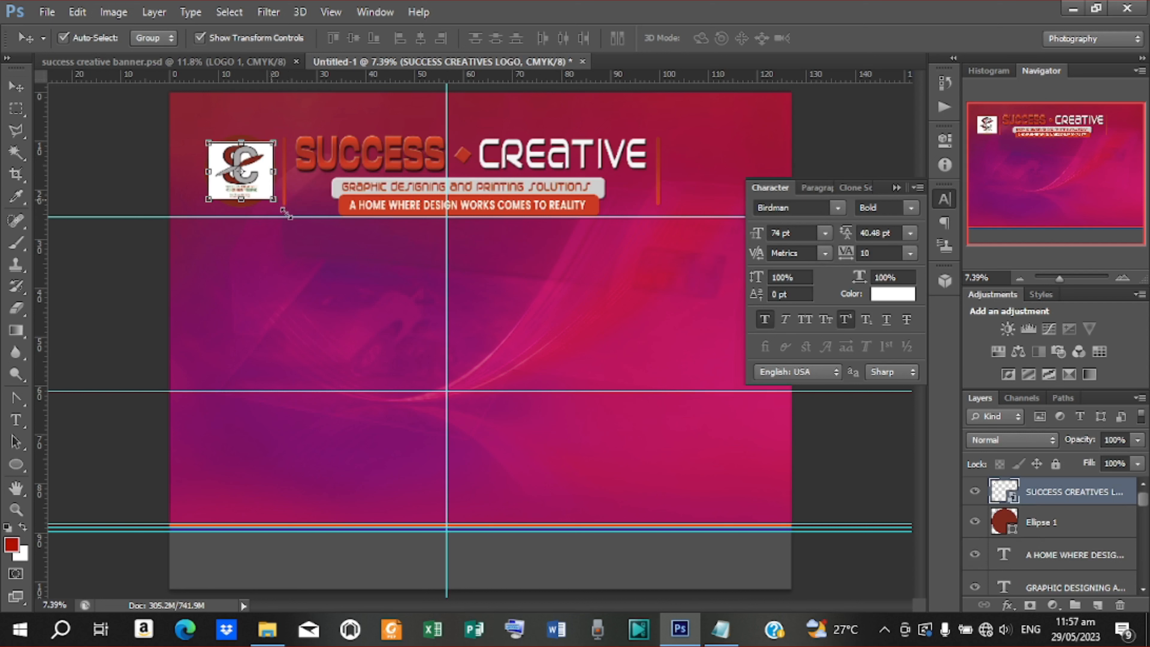
pyautogui.moveTo(286, 213); pyautogui.dragTo(302, 227)
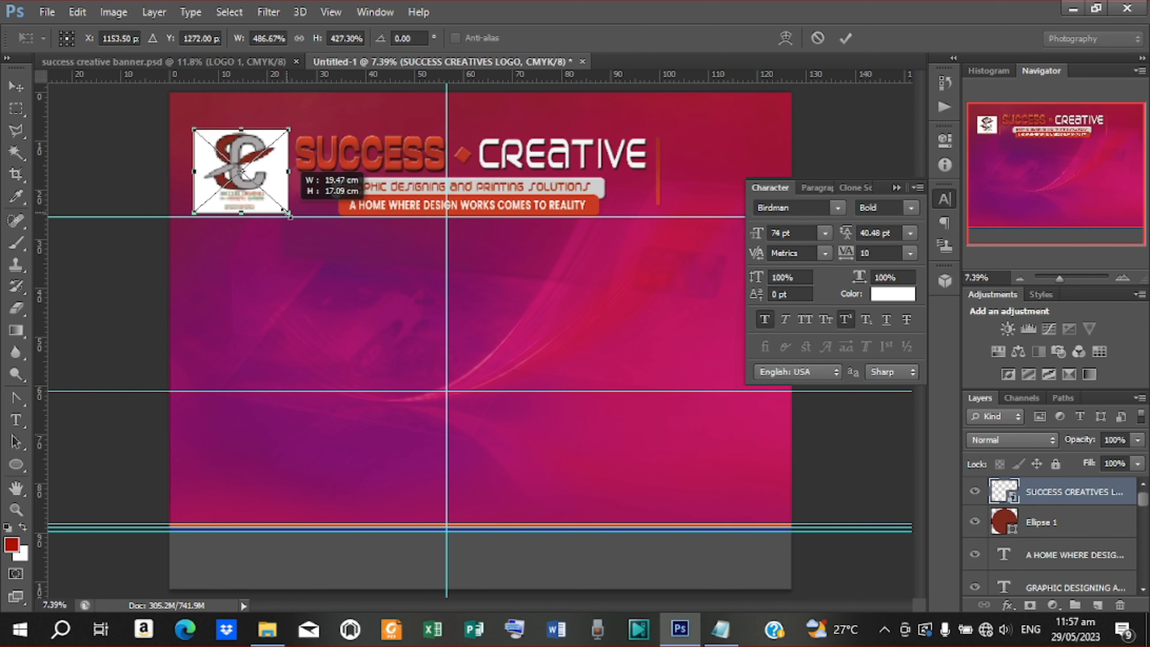
pyautogui.click(845, 38)
pyautogui.hotkey('ctrl', 'alt', 'g')
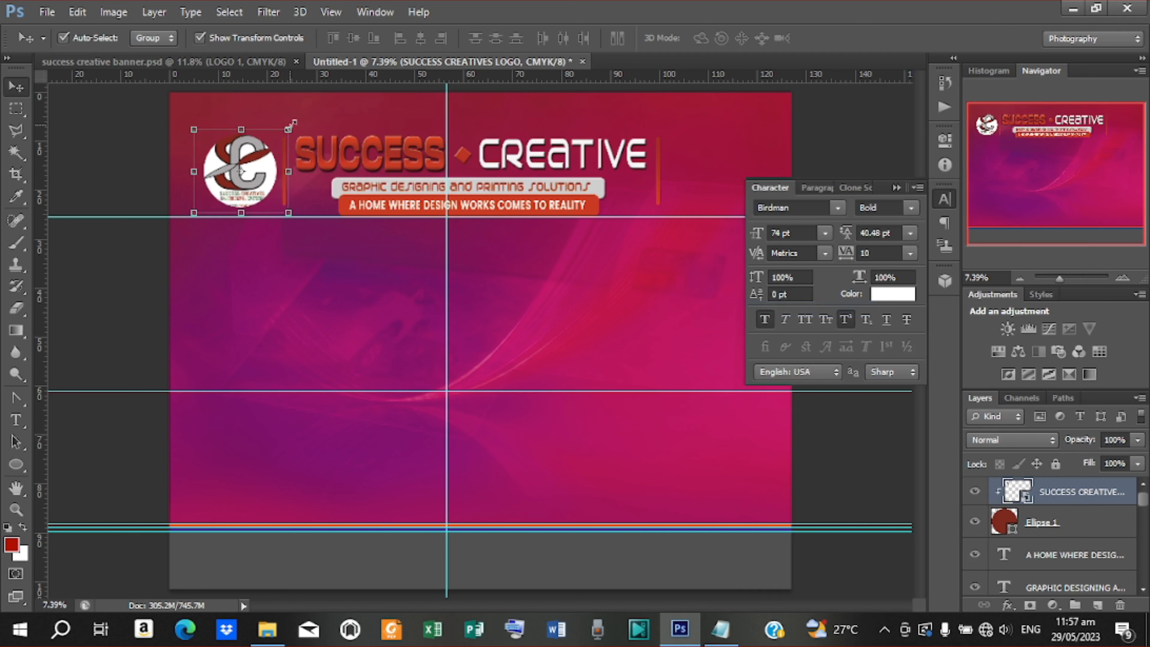
# Resize the logo and stretch it taller so it fills the top-left circle
pyautogui.moveTo(292, 124); pyautogui.dragTo(285, 135)
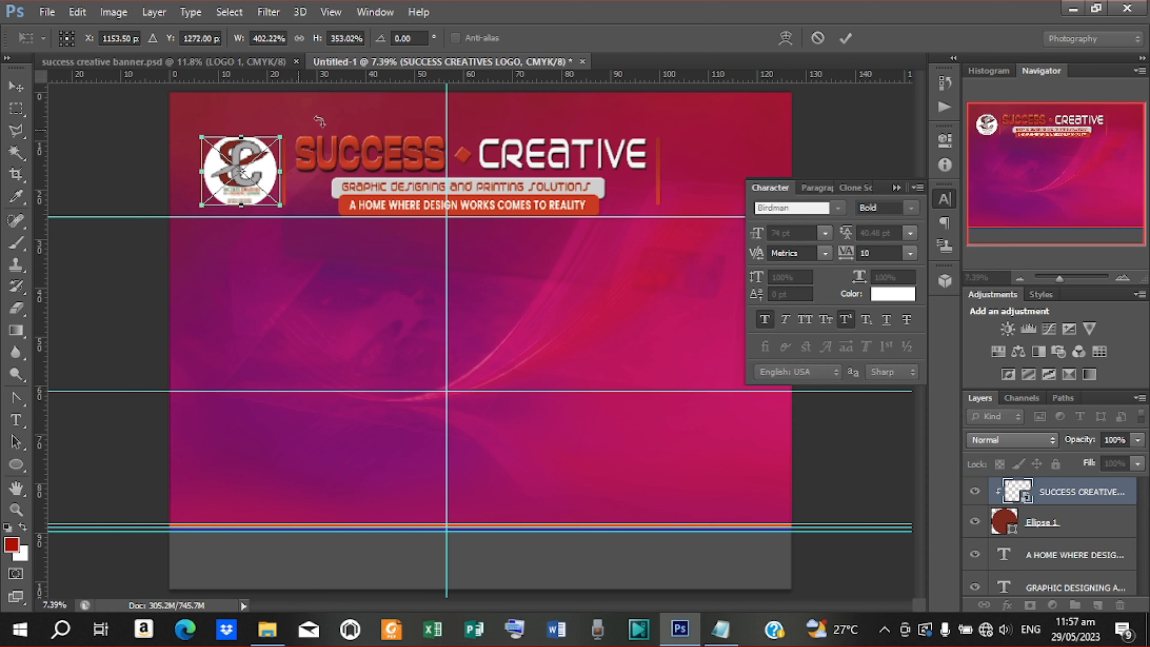
pyautogui.click(844, 38)
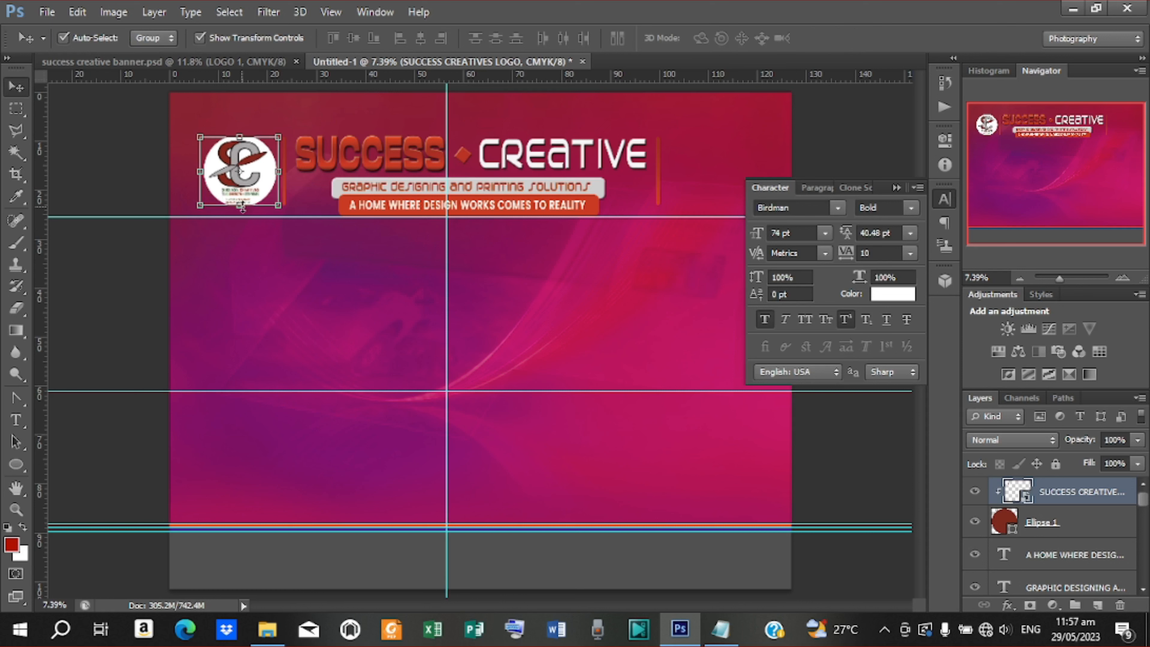
pyautogui.moveTo(240, 206); pyautogui.dragTo(242, 209)
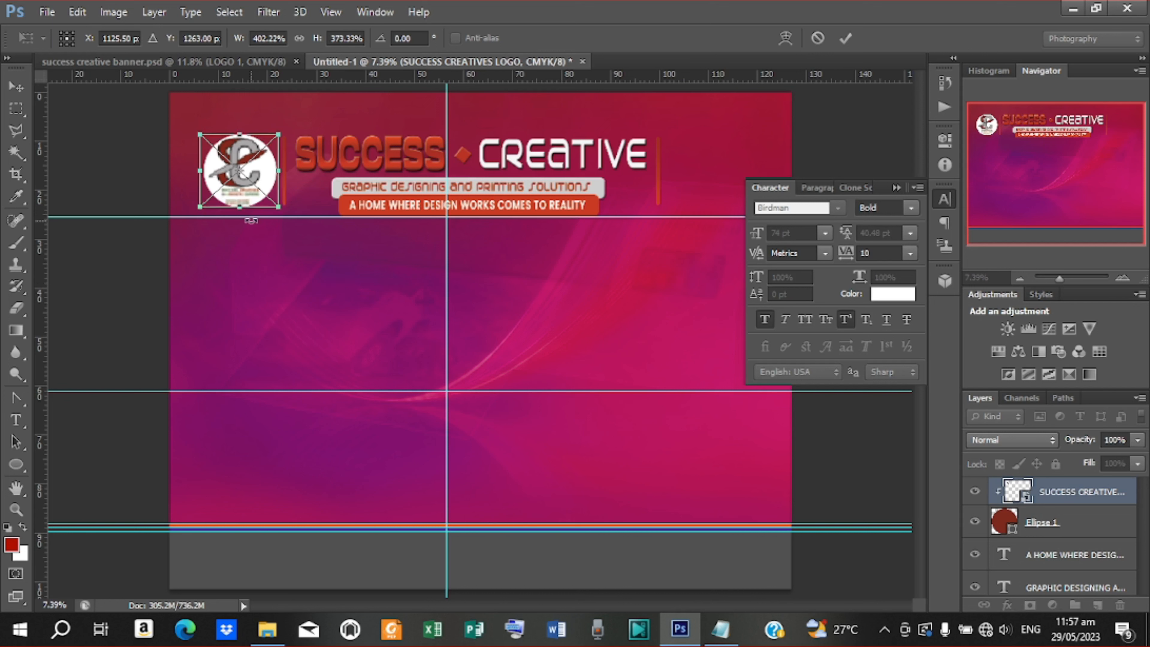
pyautogui.press('Up')
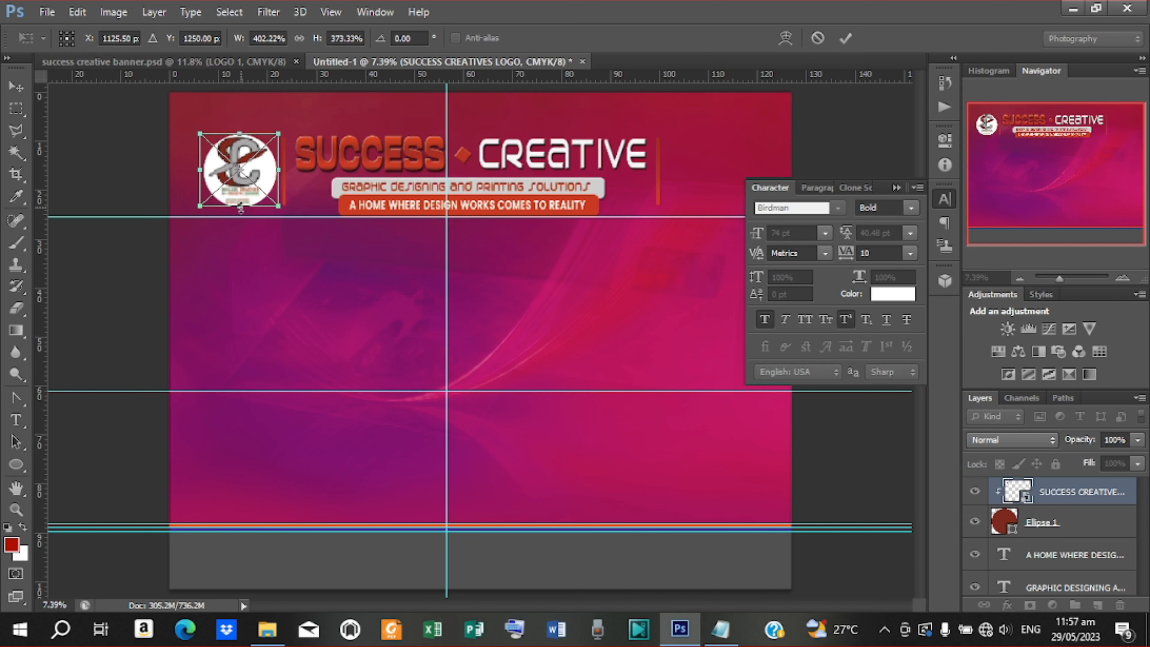
pyautogui.moveTo(240, 209); pyautogui.dragTo(240, 212)
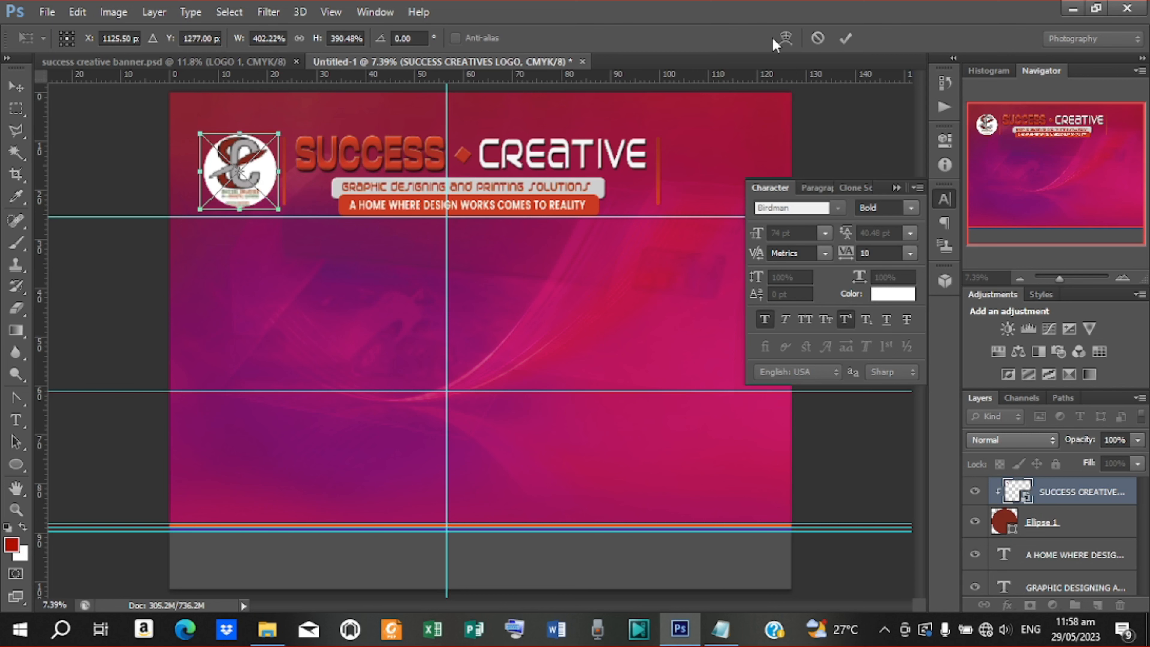
pyautogui.click(841, 38)
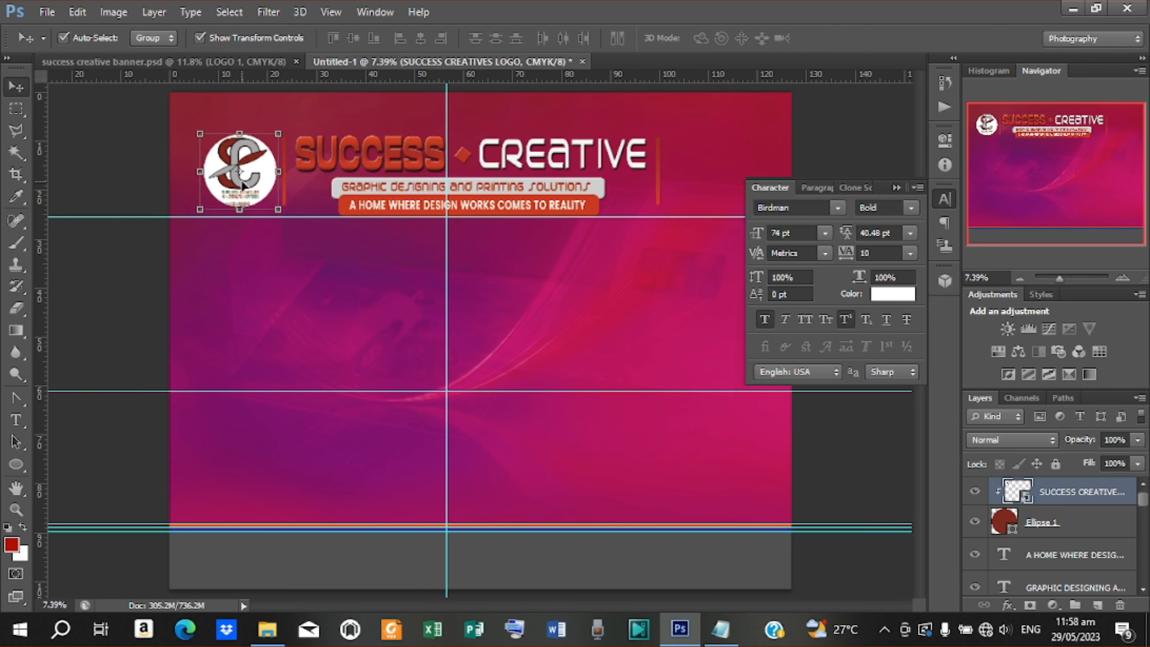
# Zoom in on the banner and select the Ellipse 1 layer
pyautogui.hotkey('ctrl', '+')
pyautogui.hotkey('ctrl', '+')
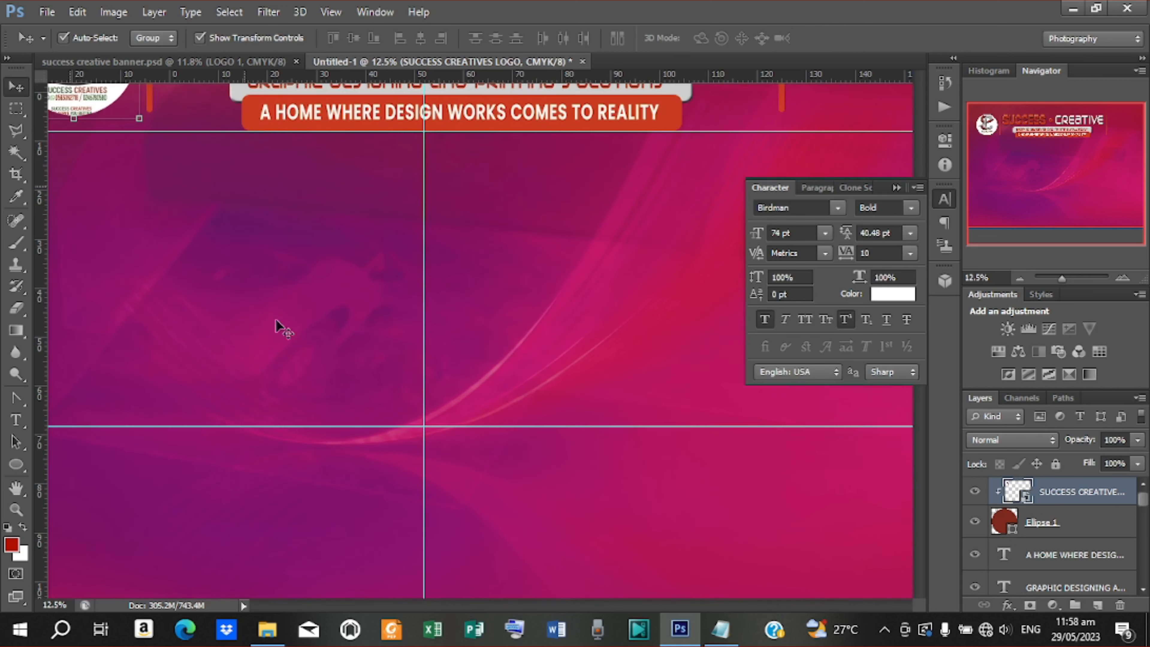
pyautogui.moveTo(556, 607); pyautogui.dragTo(514, 608)
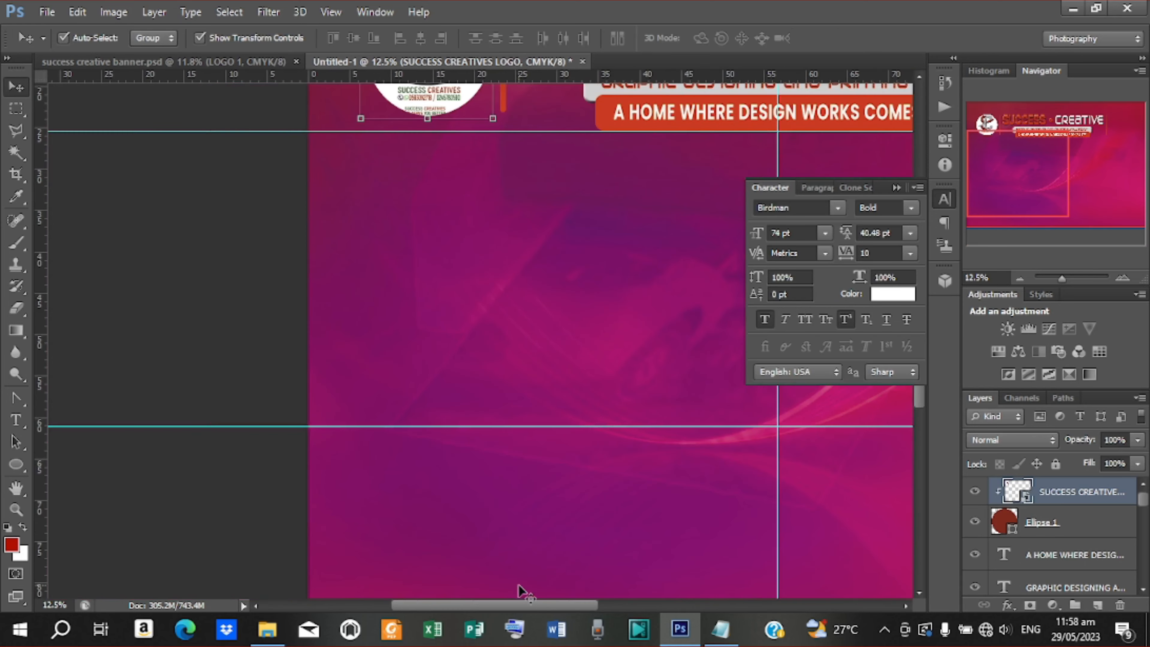
pyautogui.scroll(5, 549, 528)
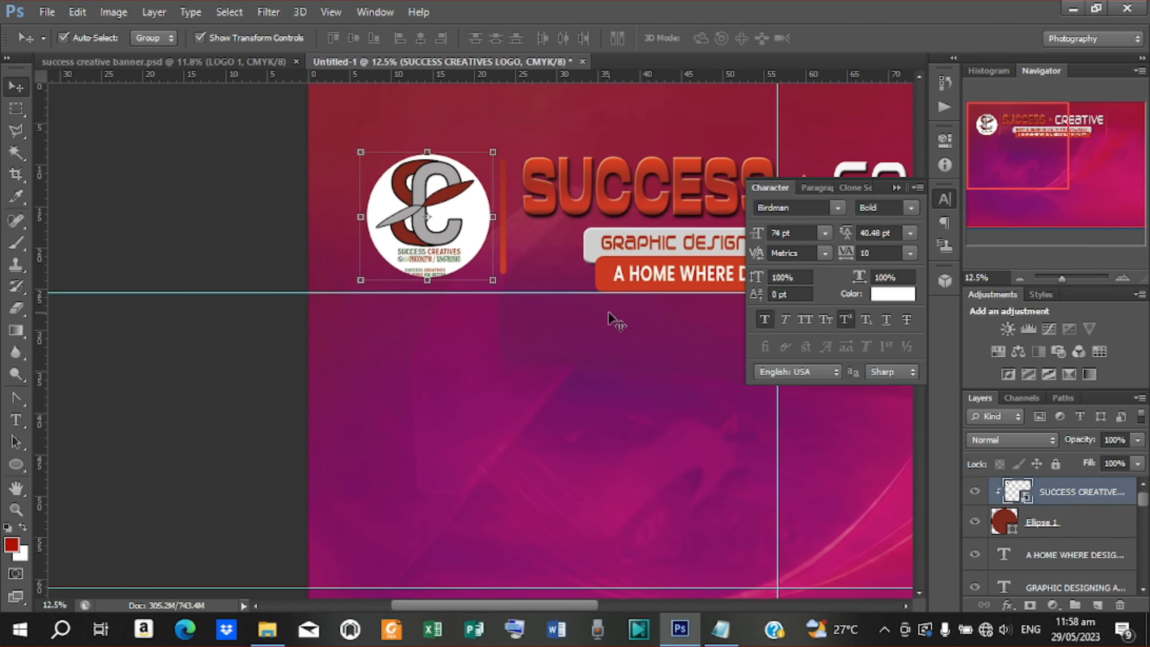
pyautogui.click(1046, 526)
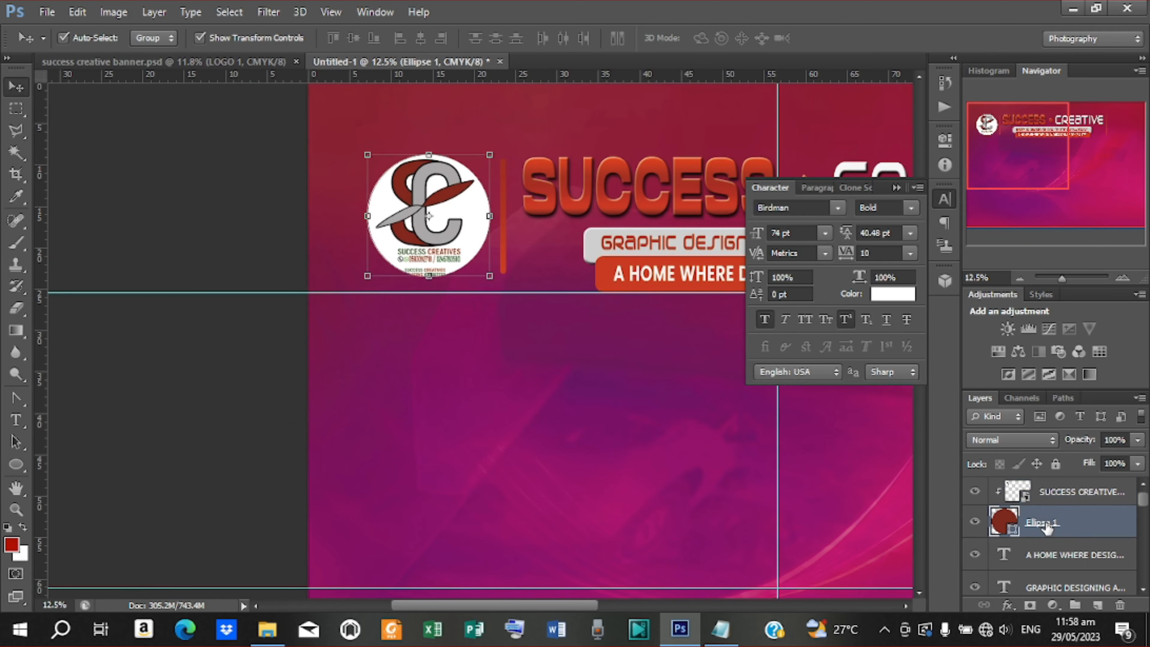
# Add a gradient-filled Stroke to Ellipse 1's layer style
pyautogui.rightClick(1046, 525)
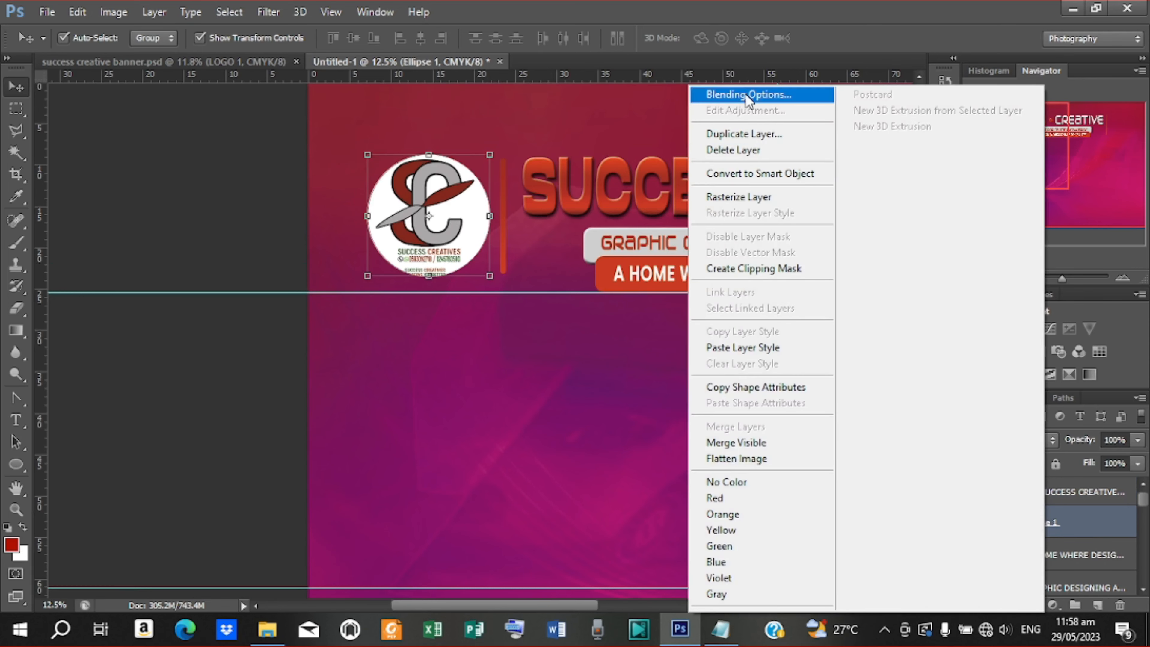
pyautogui.click(732, 93)
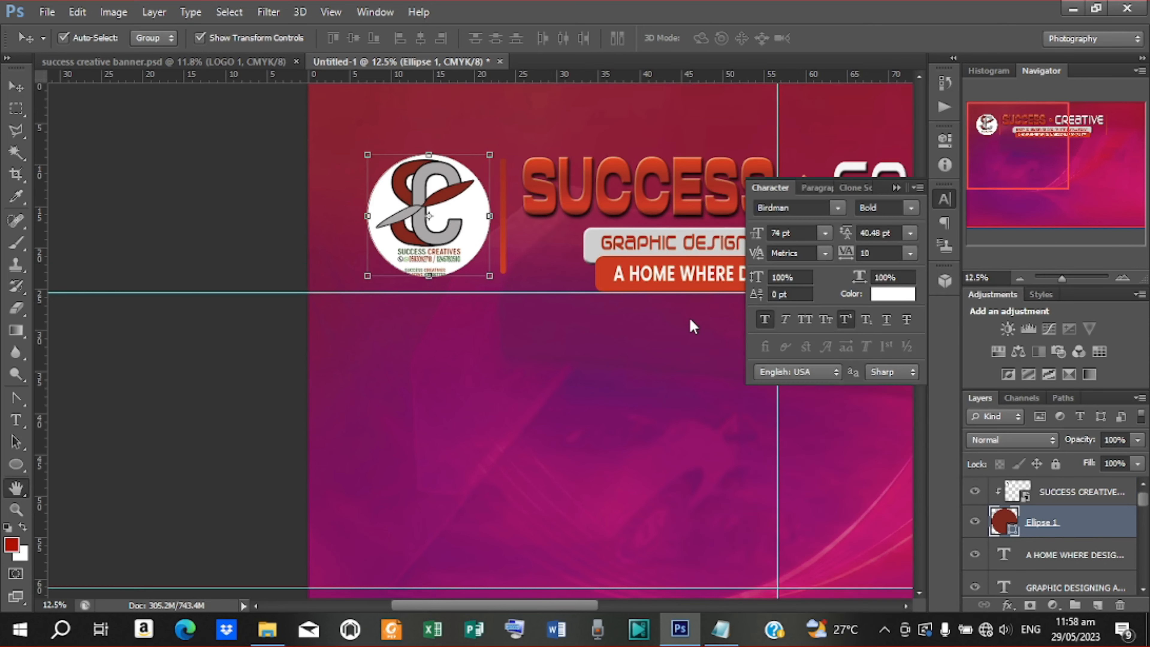
pyautogui.moveTo(581, 232); pyautogui.dragTo(513, 239)
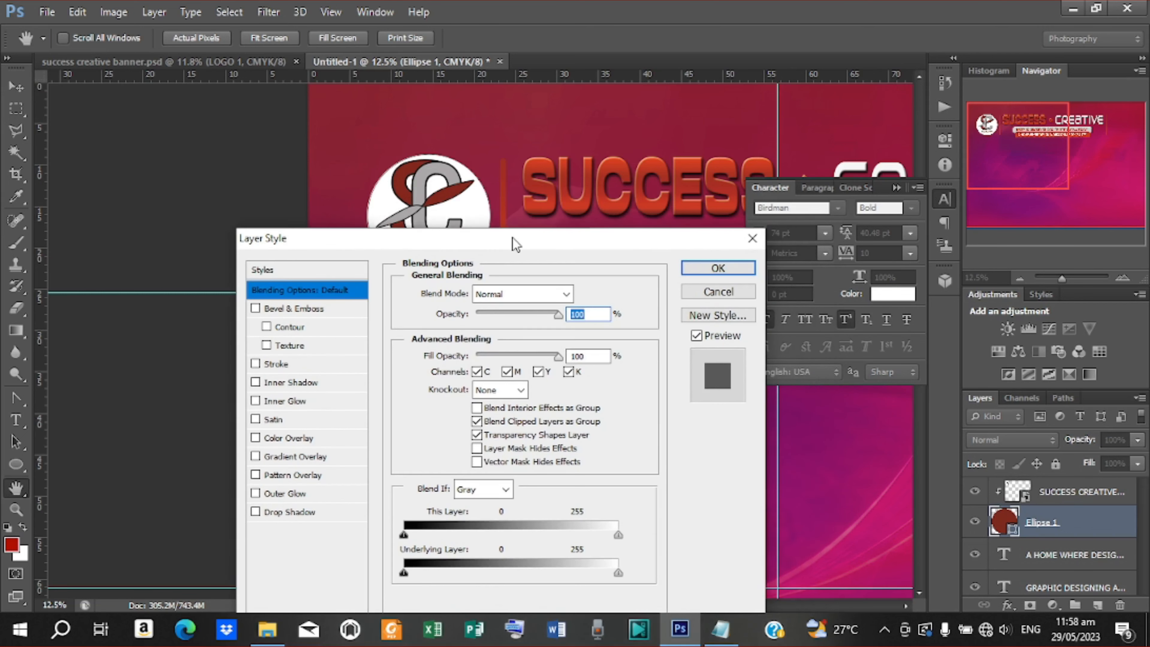
pyautogui.click(295, 366)
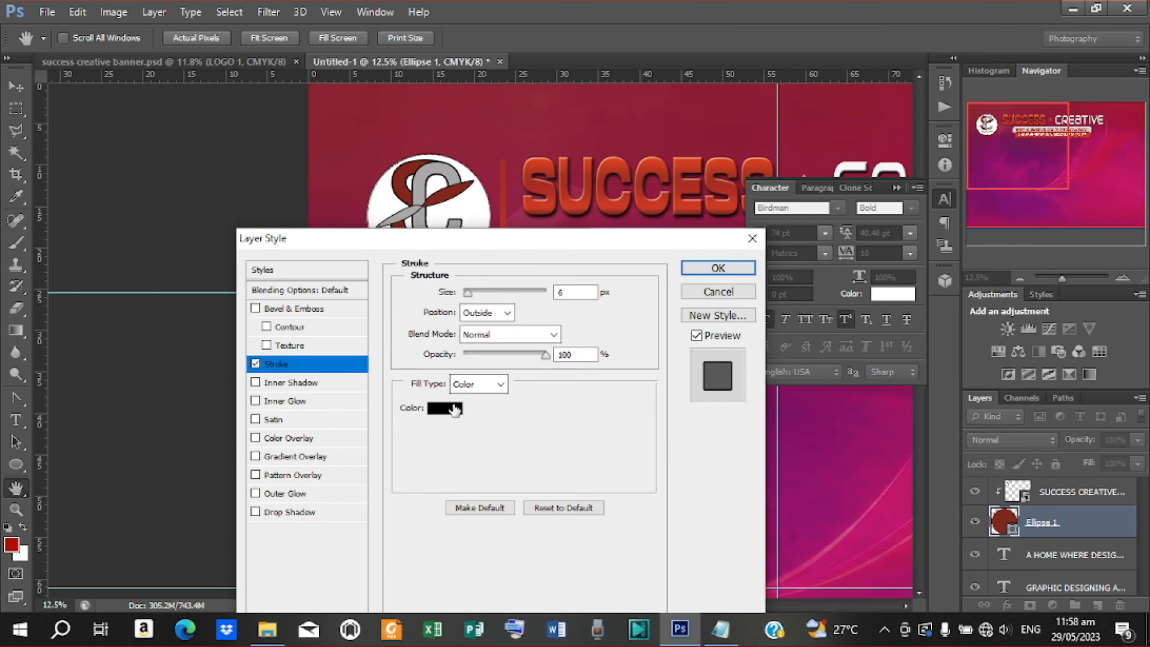
pyautogui.click(500, 384)
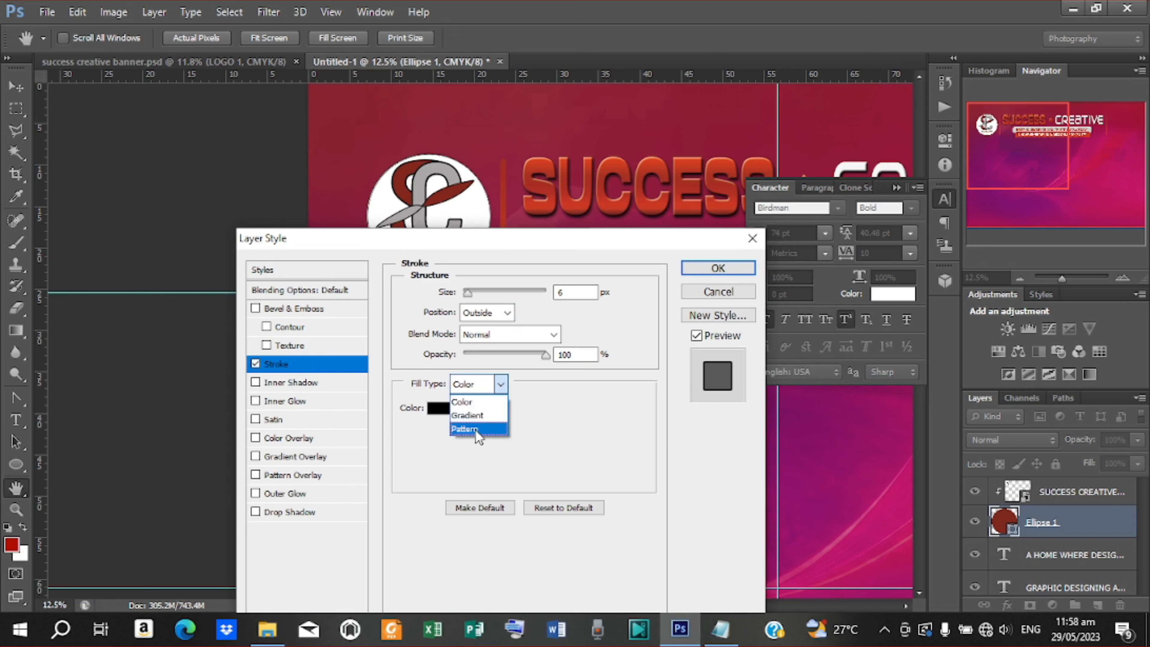
pyautogui.click(475, 415)
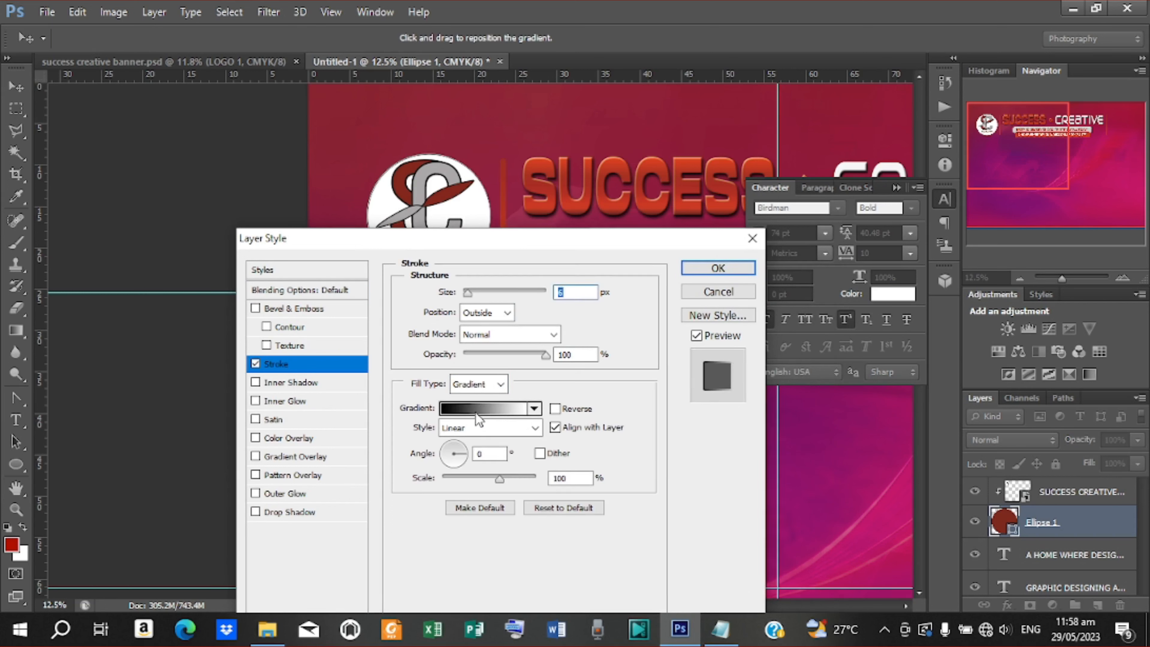
pyautogui.click(477, 414)
# Set the gradient's left colour stop to dark red 7c2919
pyautogui.click(678, 425)
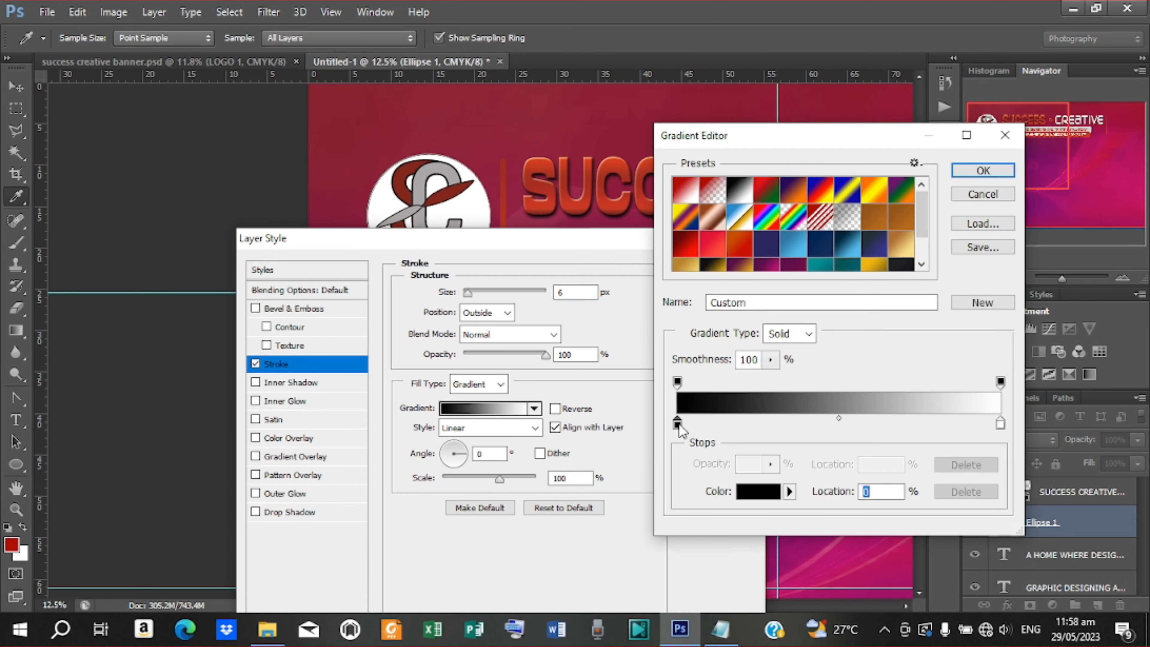
pyautogui.click(720, 628)
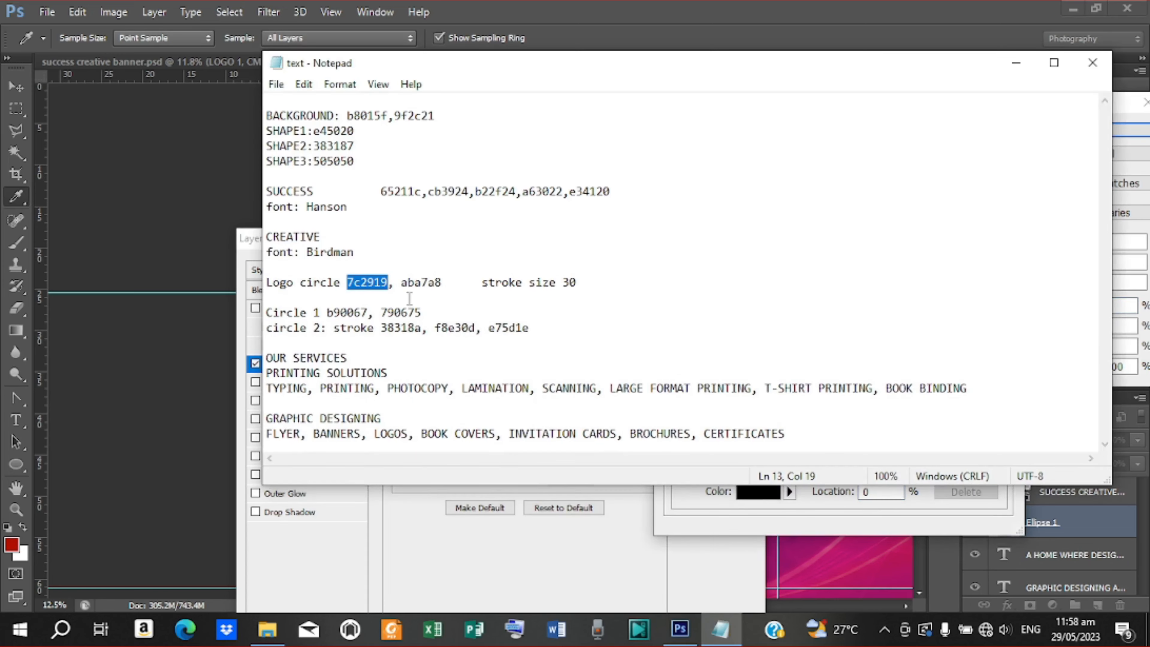
pyautogui.rightClick(372, 281)
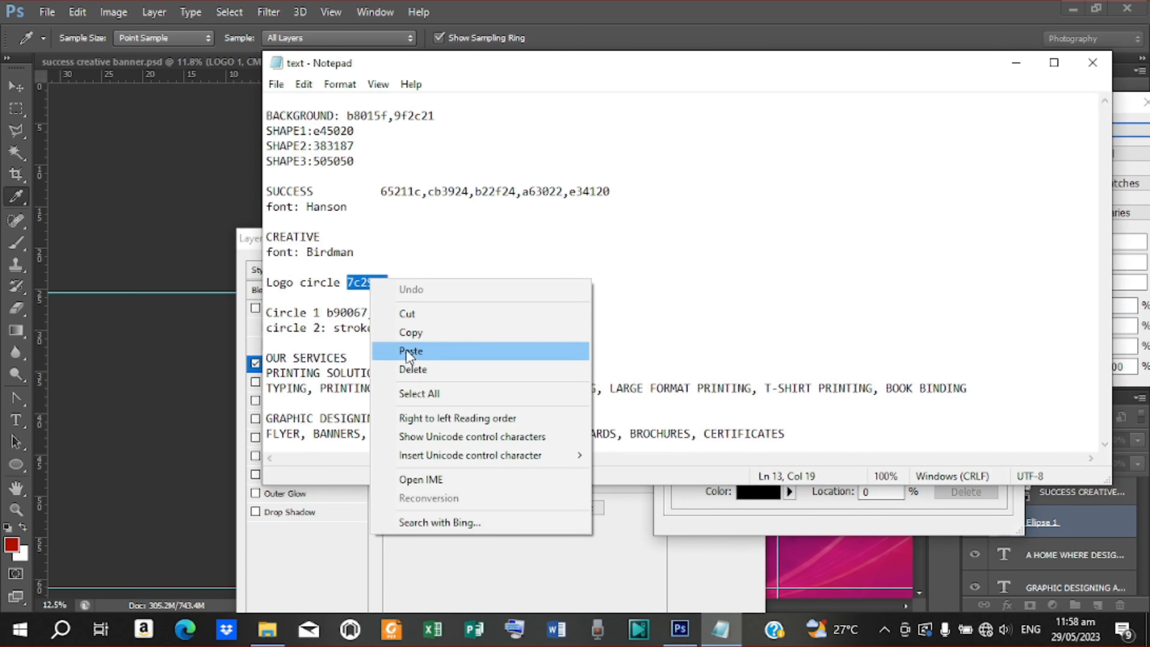
pyautogui.click(406, 334)
pyautogui.click(1013, 69)
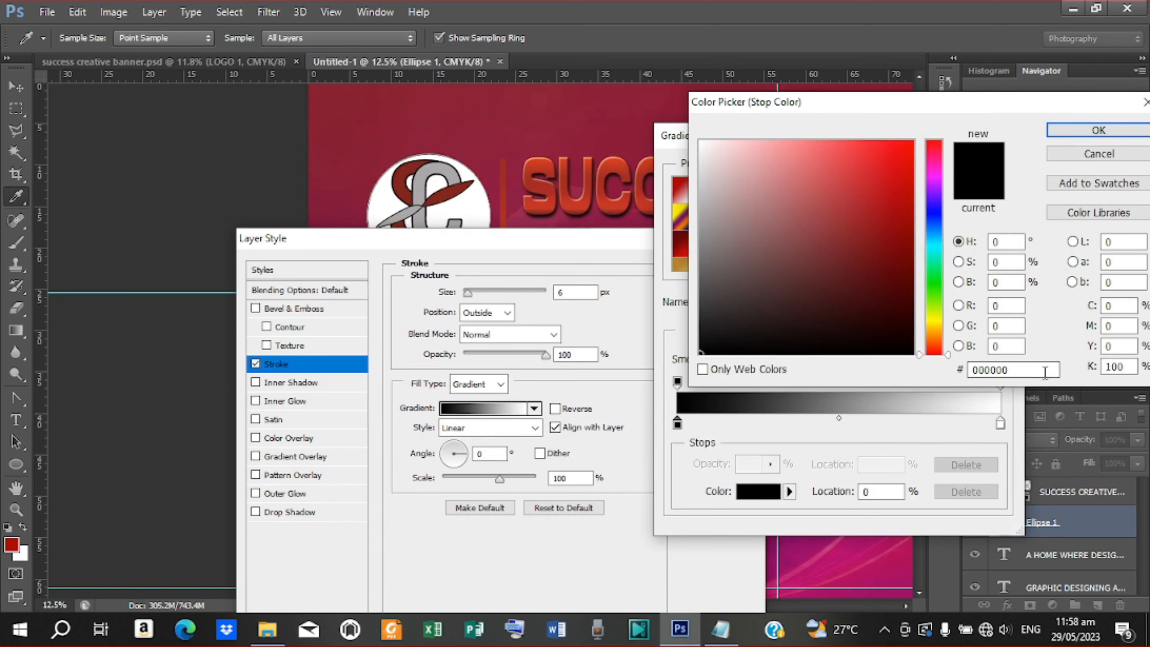
pyautogui.doubleClick(1013, 370)
pyautogui.rightClick(1013, 370)
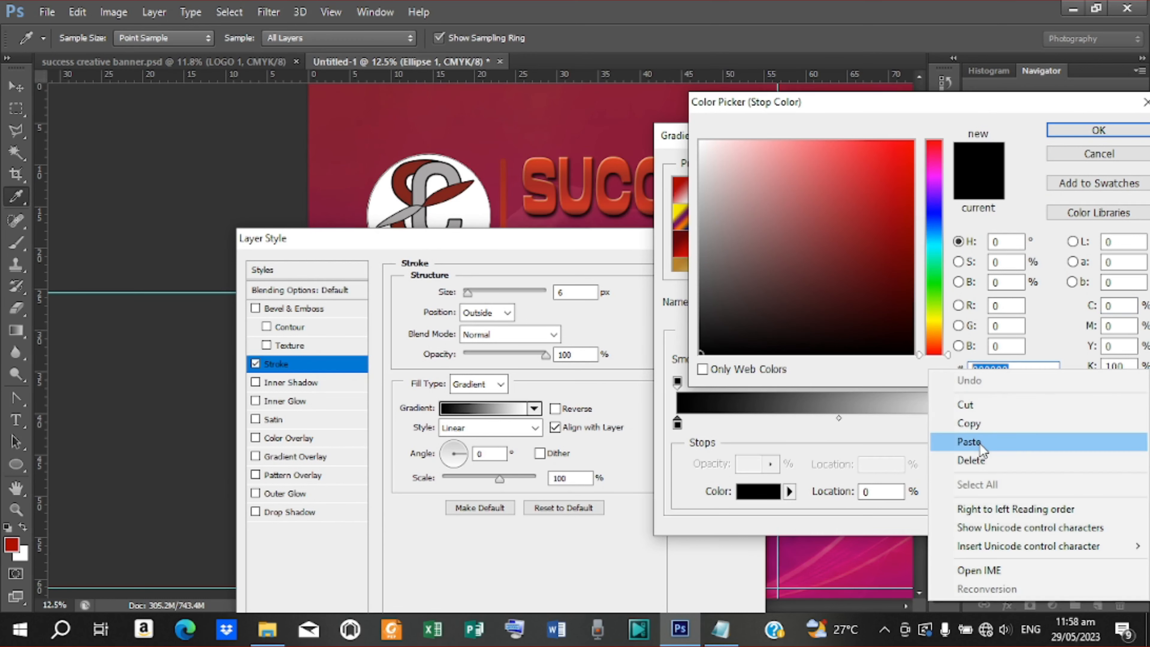
pyautogui.click(992, 442)
pyautogui.click(1099, 131)
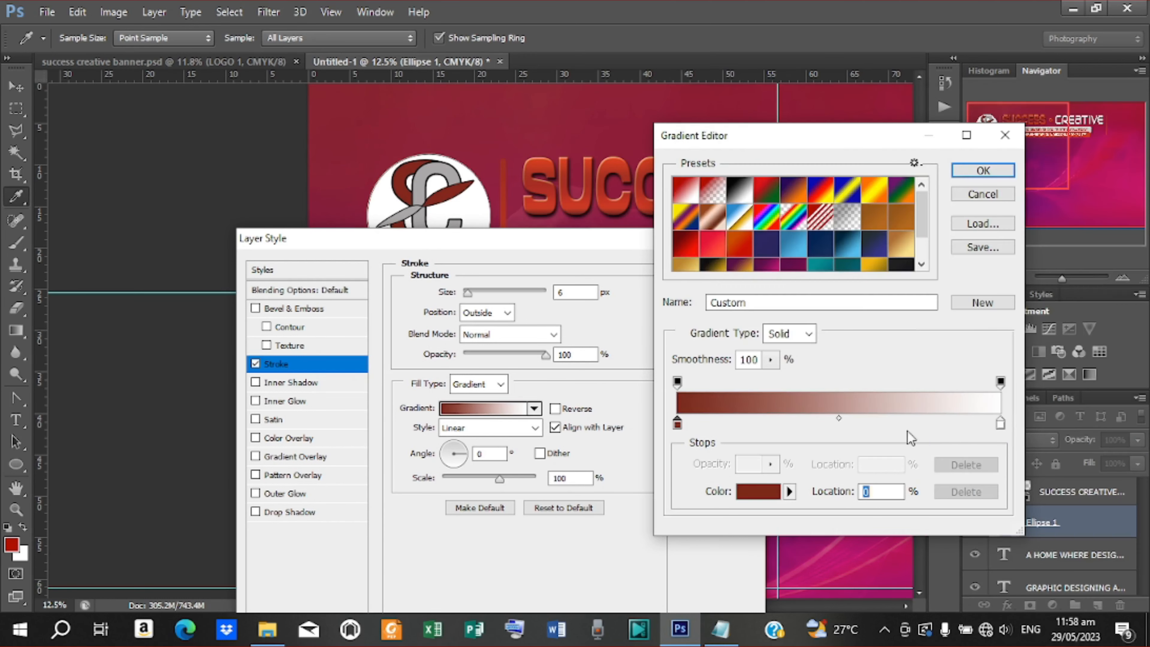
# Set the gradient's right colour stop to grey aba7a8
pyautogui.click(1001, 423)
pyautogui.doubleClick(1002, 424)
pyautogui.click(720, 629)
pyautogui.doubleClick(421, 283)
pyautogui.rightClick(428, 286)
pyautogui.click(457, 340)
pyautogui.click(1006, 63)
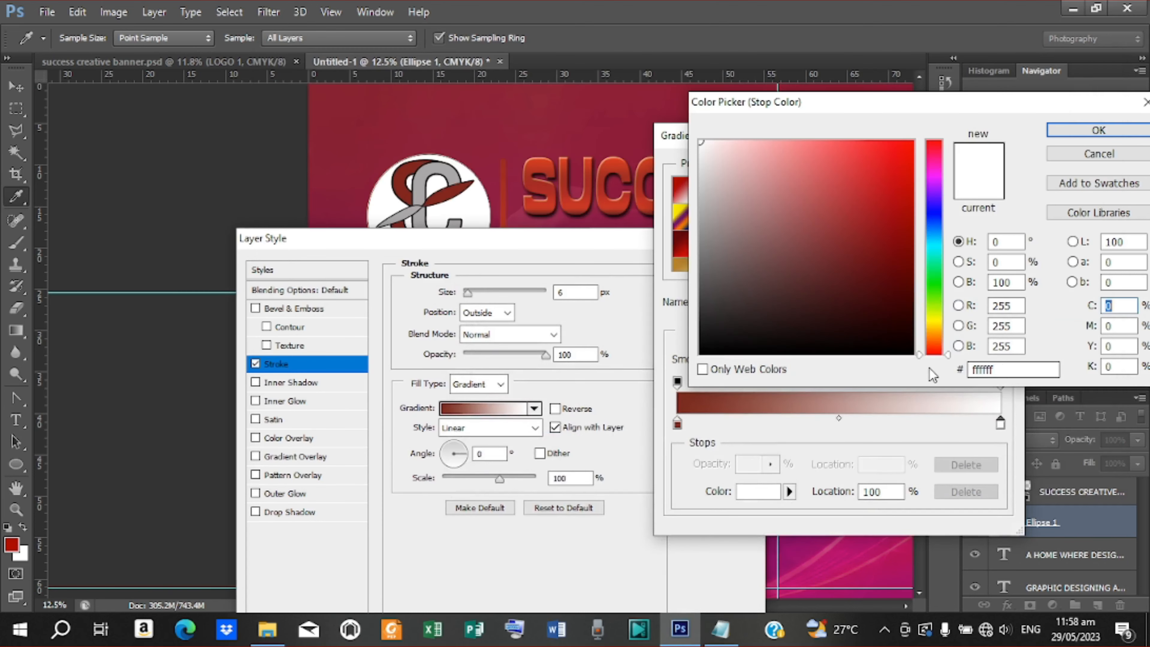
pyautogui.doubleClick(983, 370)
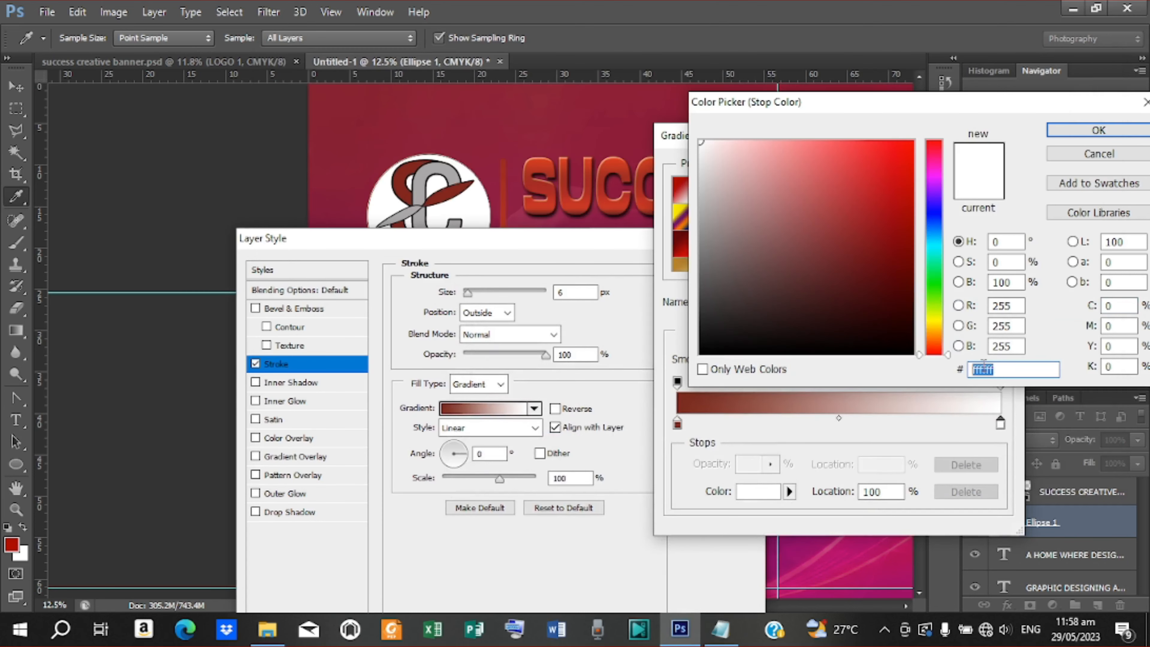
pyautogui.rightClick(983, 367)
pyautogui.click(983, 439)
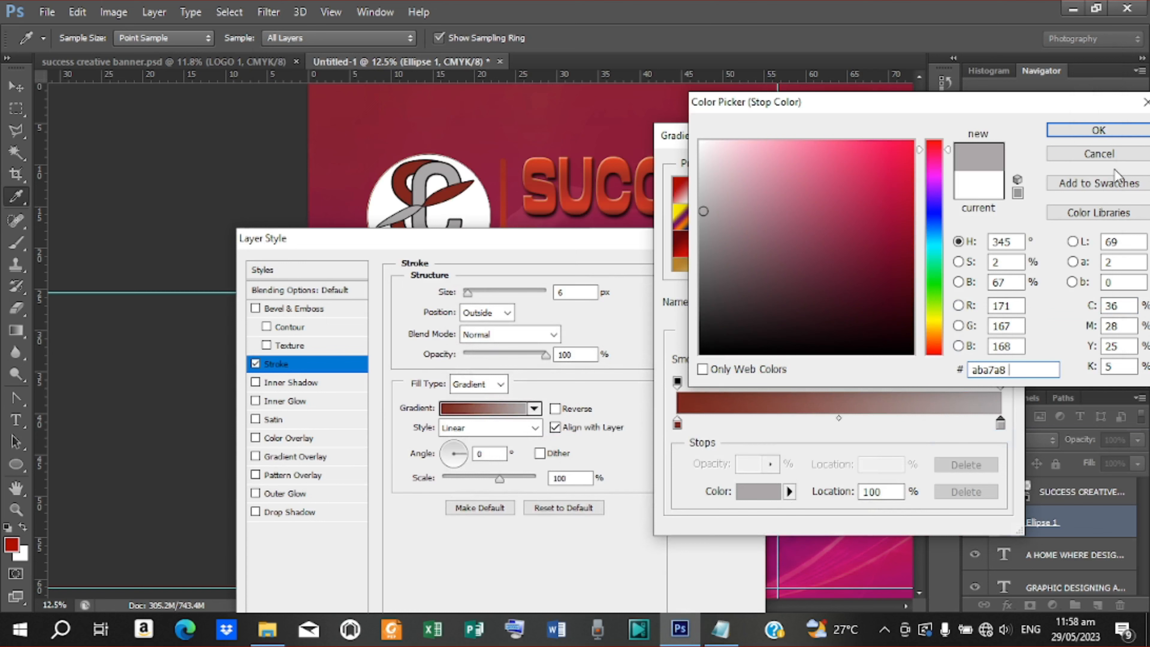
pyautogui.click(1099, 130)
# Set the stroke size to 30 px and apply the gradient stroke
pyautogui.click(983, 172)
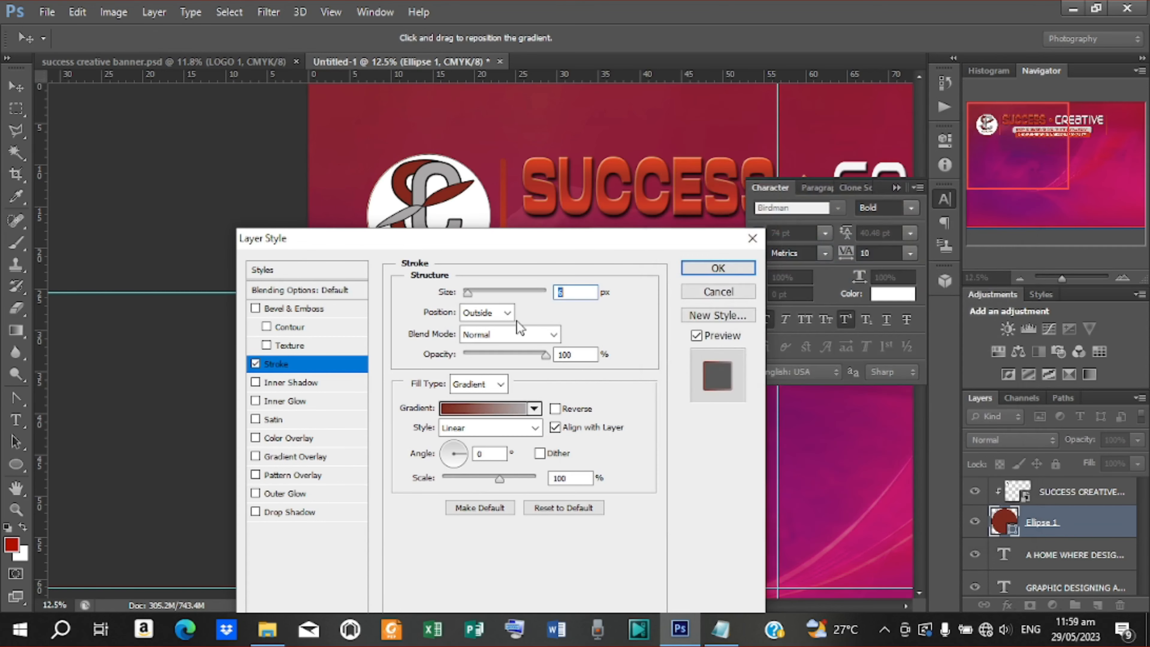
pyautogui.write('30')
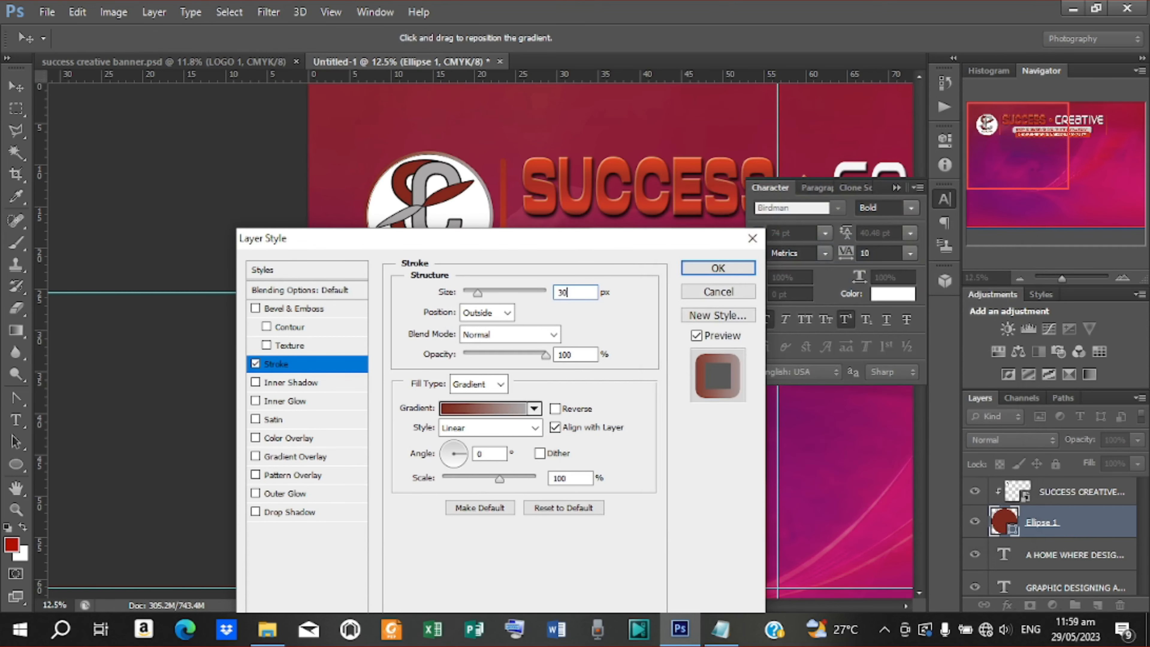
pyautogui.click(696, 274)
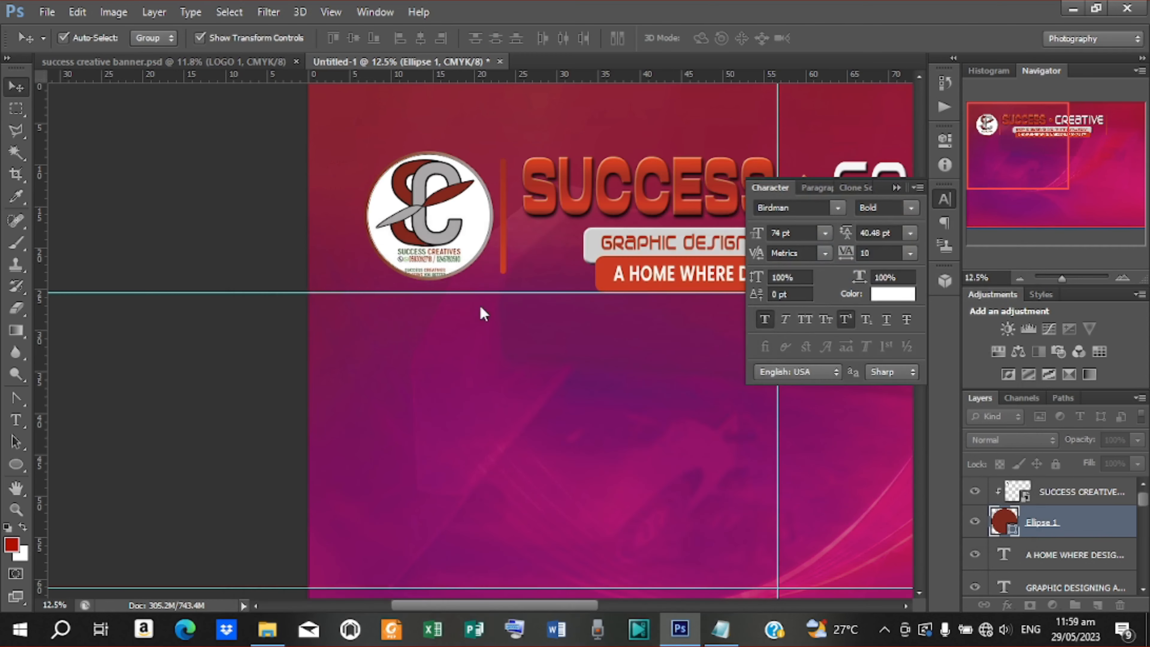
# Copy the layer style from the Ellipse 1 circle layer
pyautogui.click(268, 181)
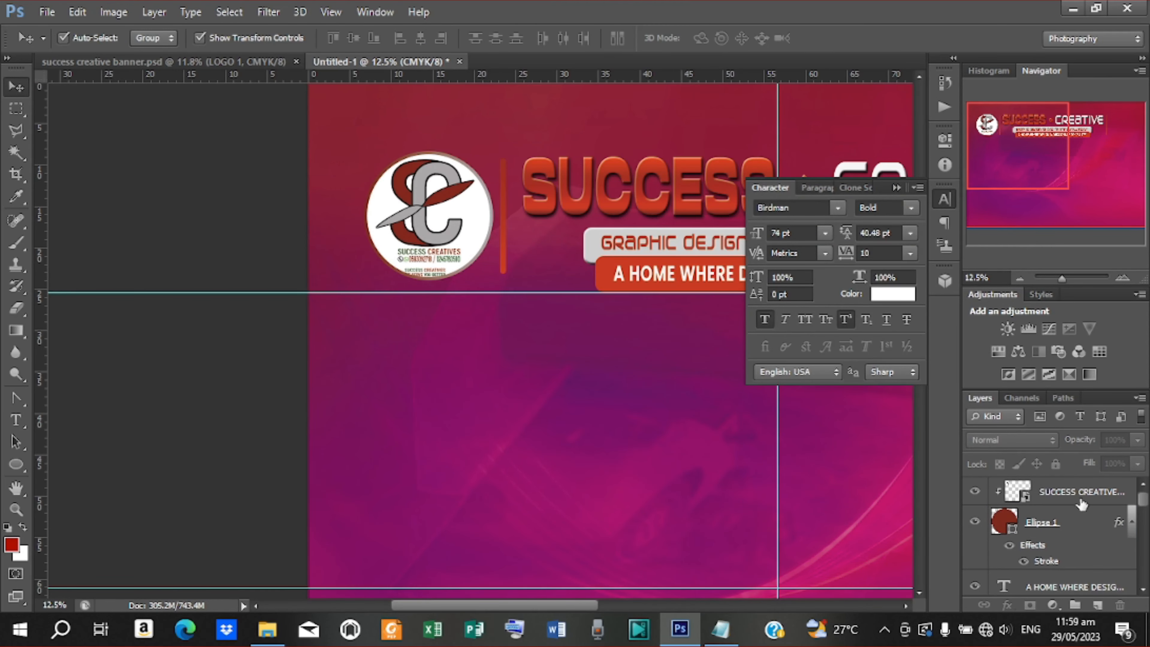
pyautogui.click(1047, 529)
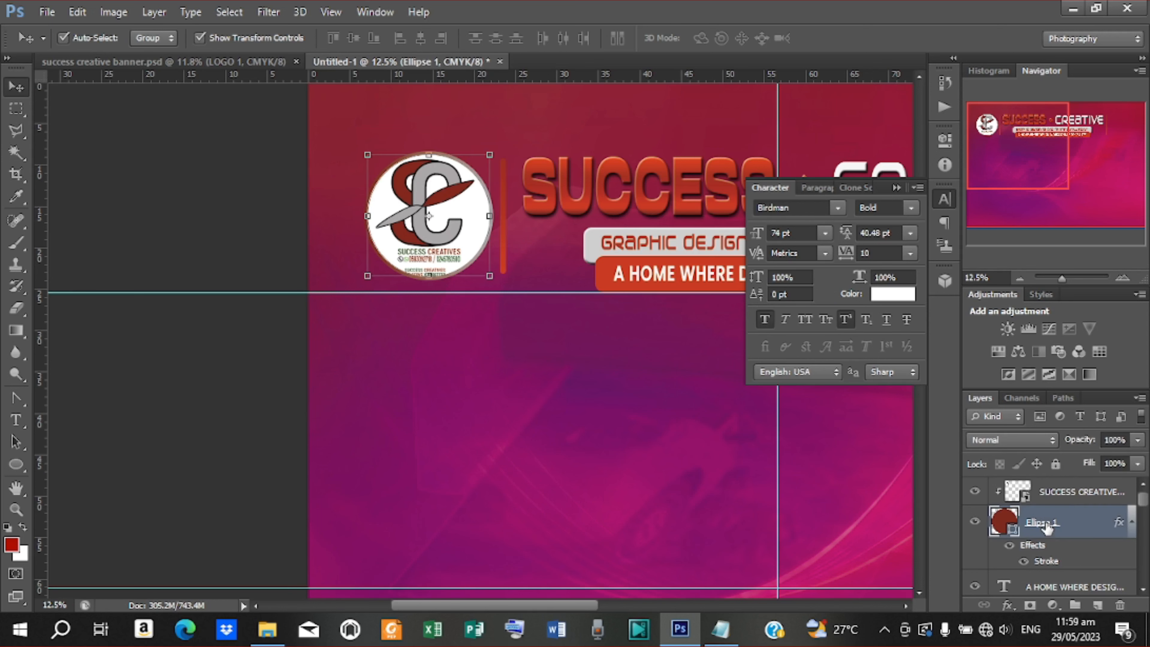
pyautogui.rightClick(1048, 529)
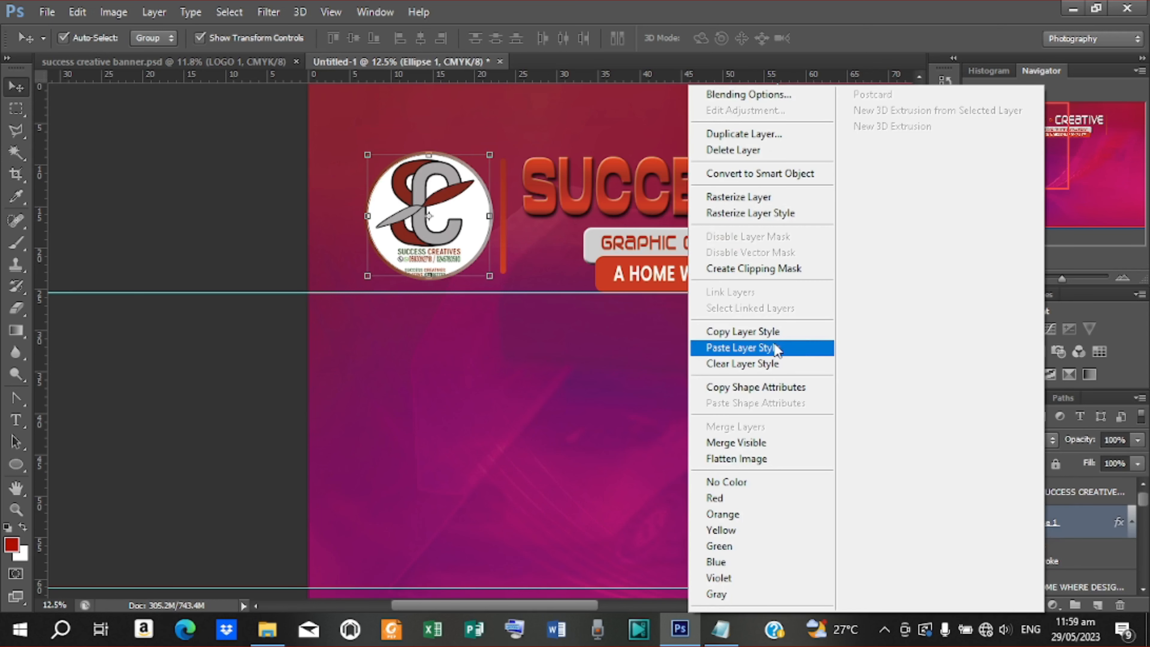
pyautogui.click(743, 331)
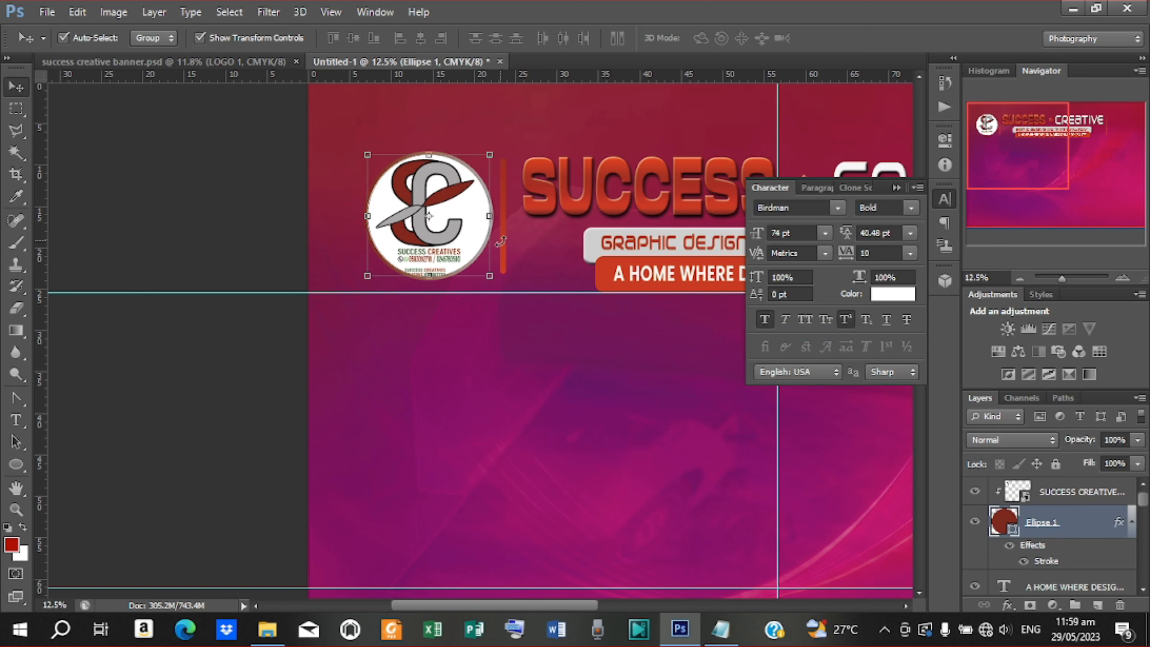
# Paste the circle's layer style onto the Rounded Rectangle 1 bar
pyautogui.hotkey('ctrl', 't')
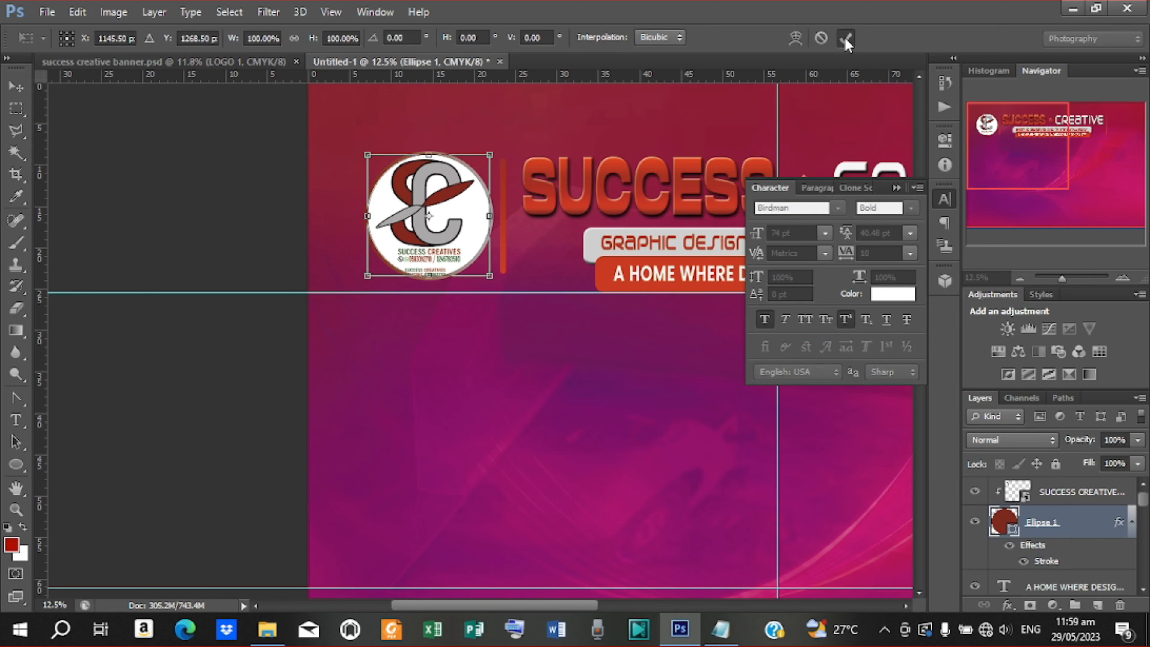
pyautogui.click(847, 38)
pyautogui.click(291, 236)
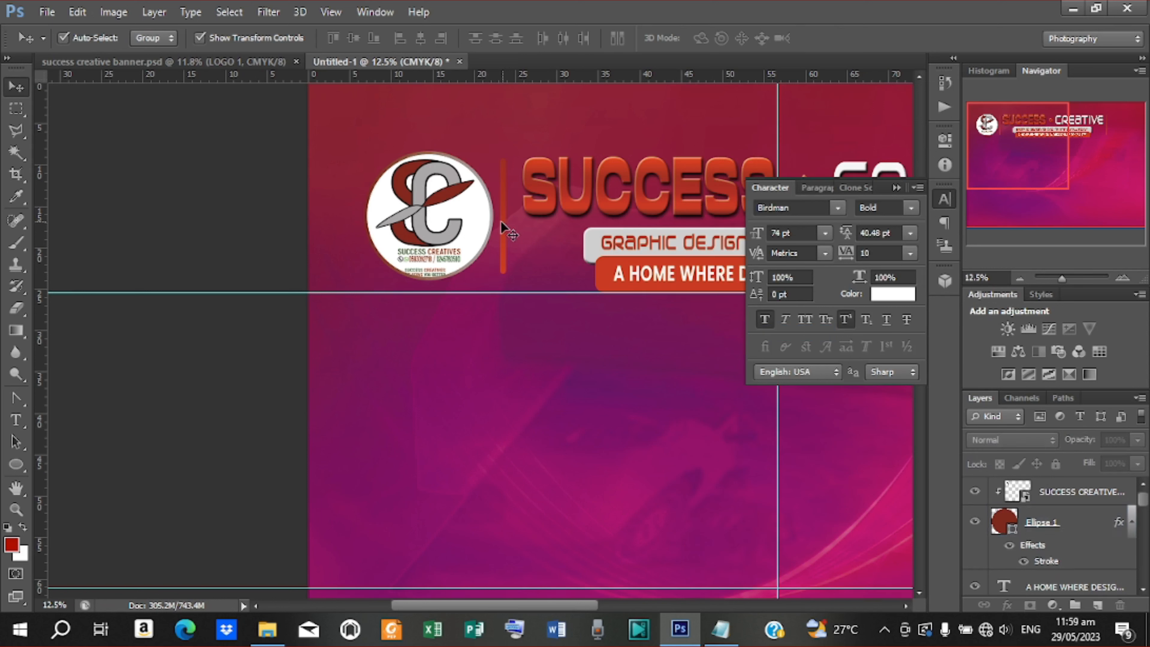
pyautogui.click(502, 231)
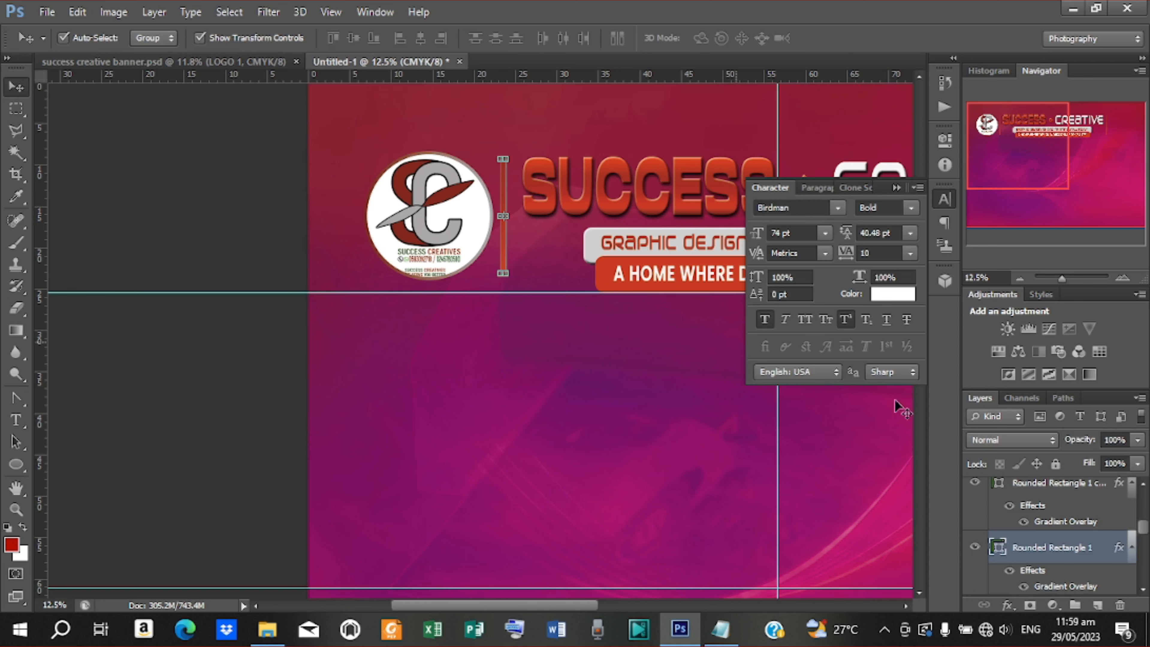
pyautogui.rightClick(1069, 547)
pyautogui.click(865, 274)
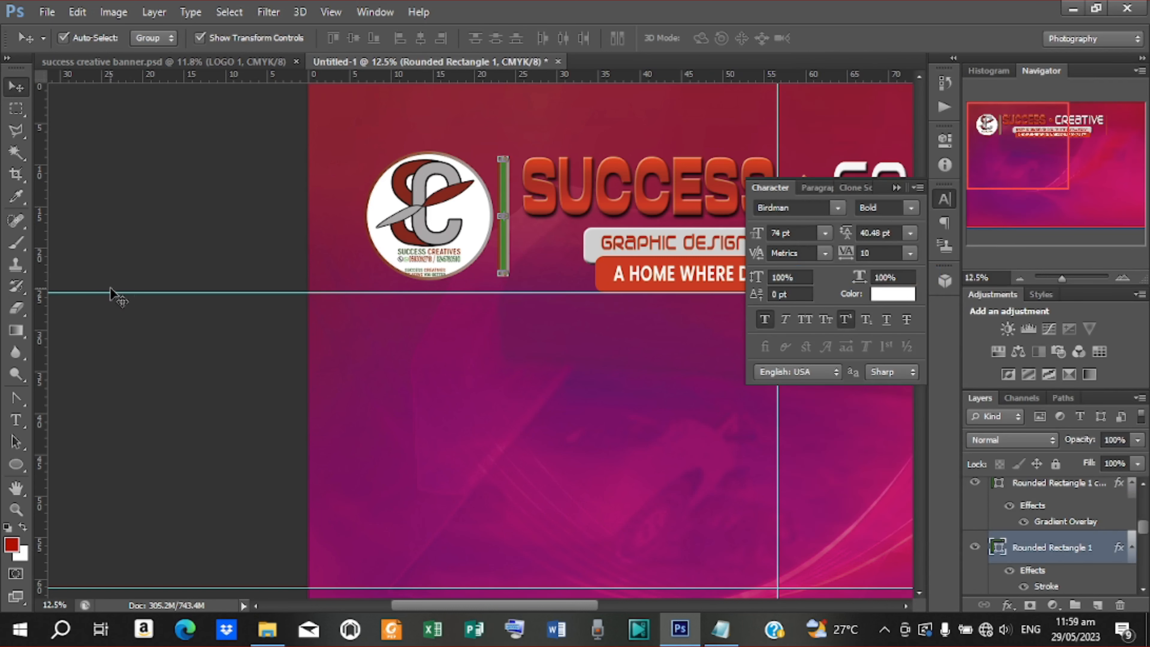
# Fill the bar with red a33223 sampled from the SUCCESS title
pyautogui.click(184, 205)
pyautogui.click(502, 247)
pyautogui.scroll(-1, 1028, 562)
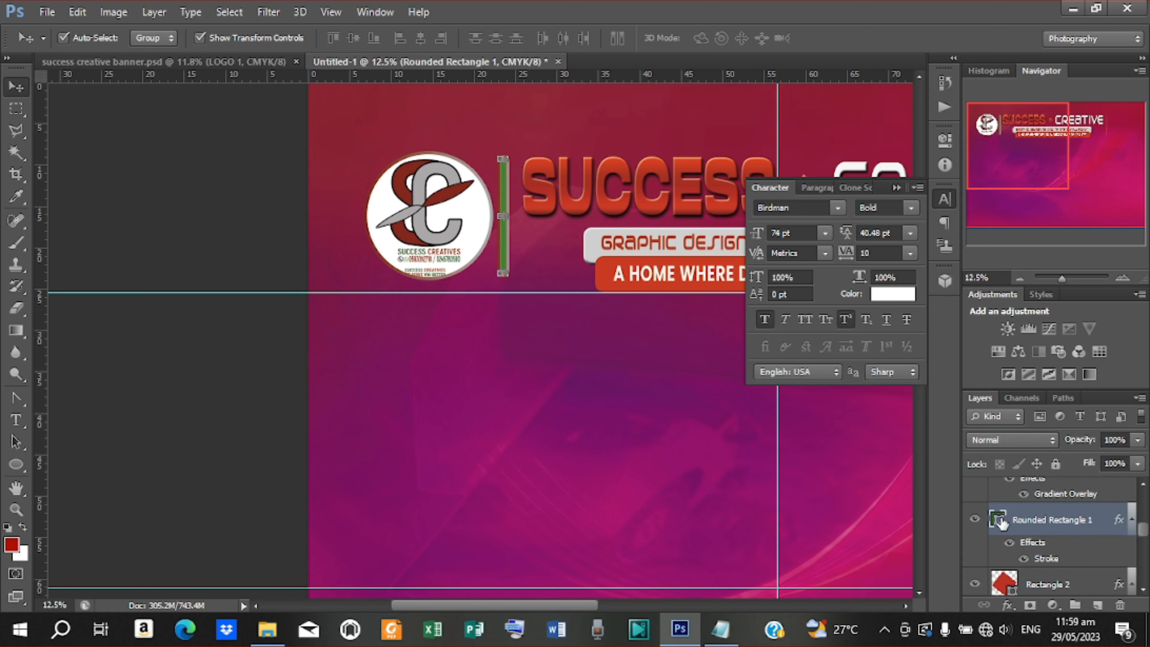
pyautogui.doubleClick(998, 520)
pyautogui.click(580, 211)
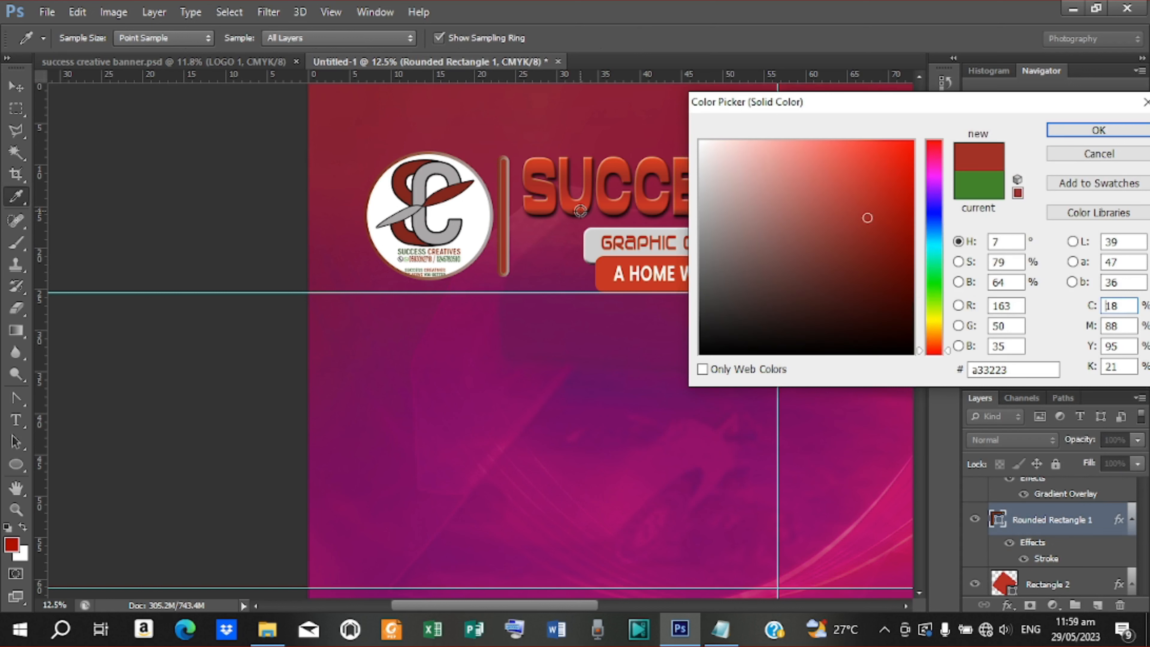
pyautogui.click(1098, 130)
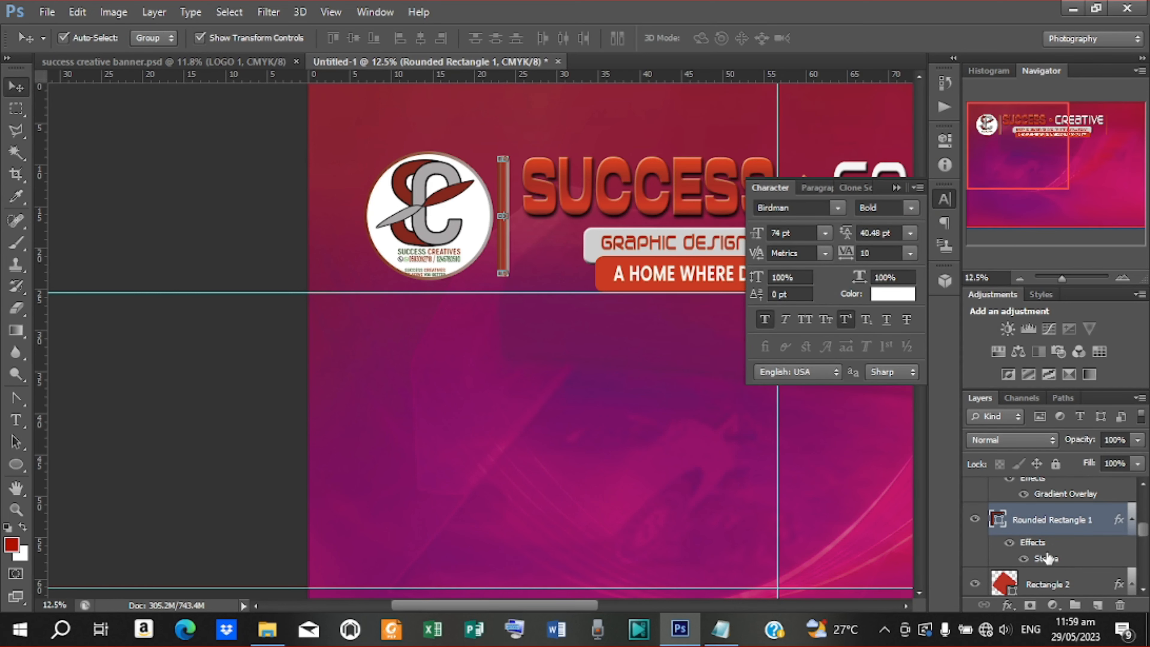
# Reduce the bar's stroke size from 30 to 24 px
pyautogui.doubleClick(1047, 558)
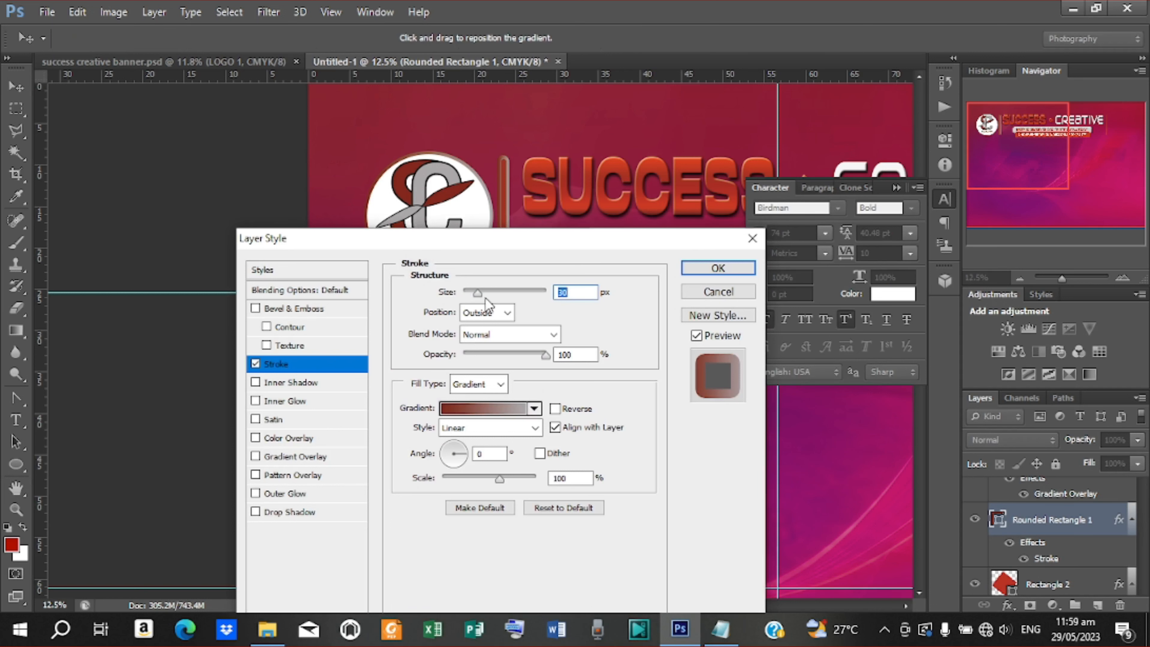
pyautogui.moveTo(477, 297); pyautogui.dragTo(471, 301)
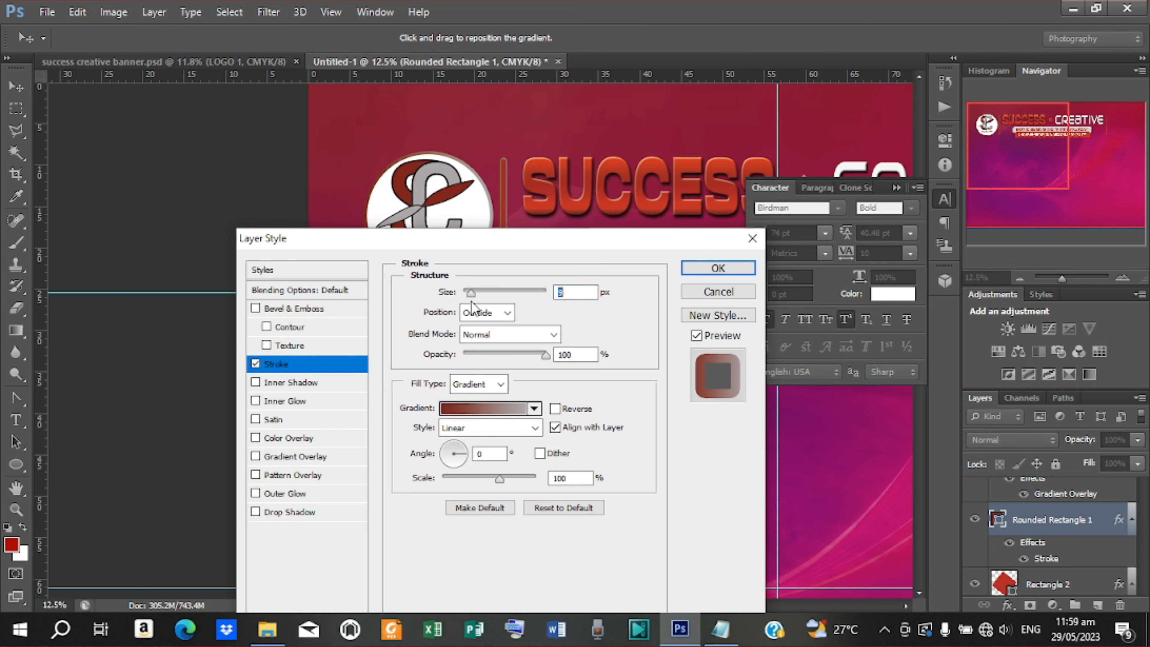
pyautogui.click(697, 268)
pyautogui.click(302, 267)
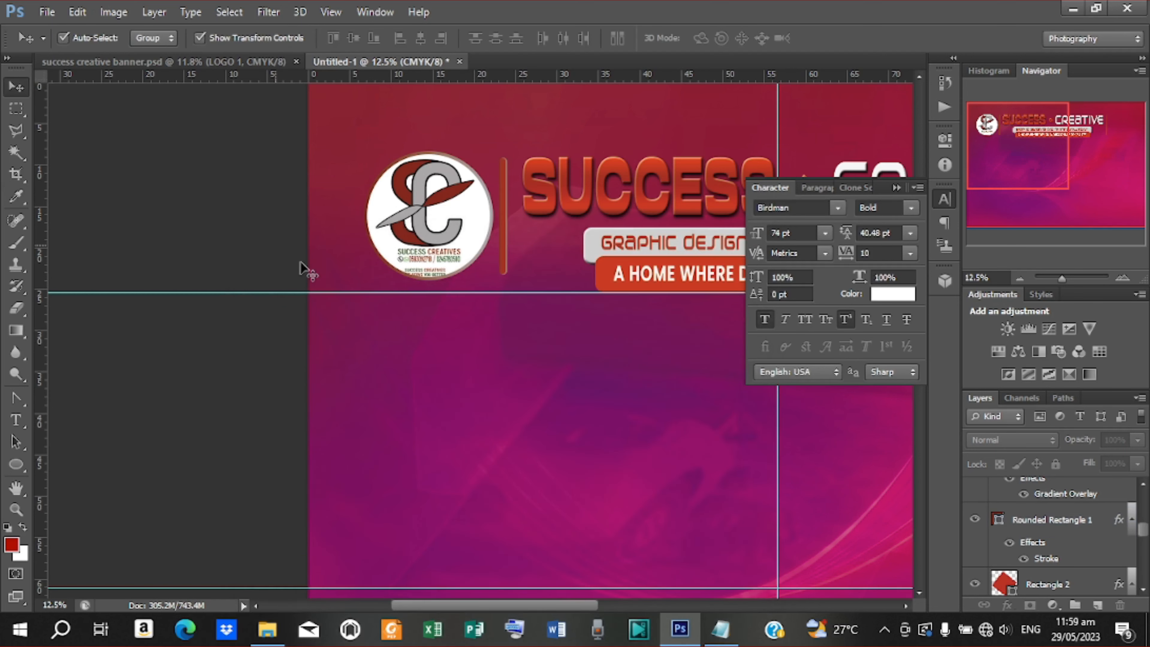
# Duplicate the logo layer together with Ellipse 1 using Ctrl+J
pyautogui.click(489, 237)
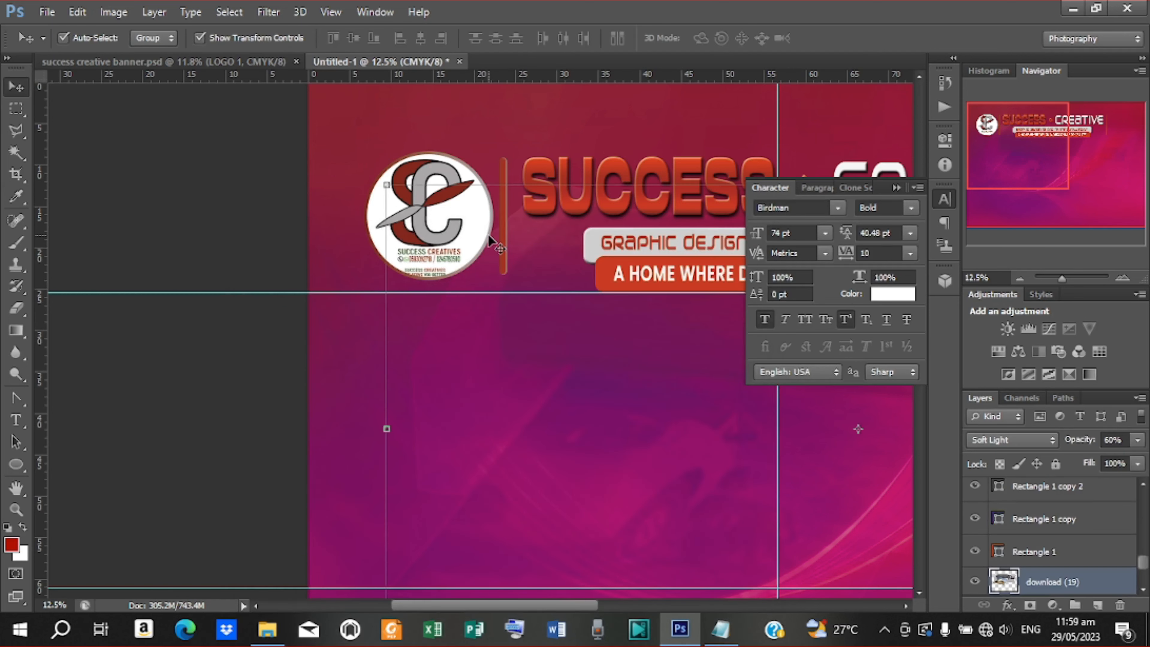
pyautogui.click(434, 195)
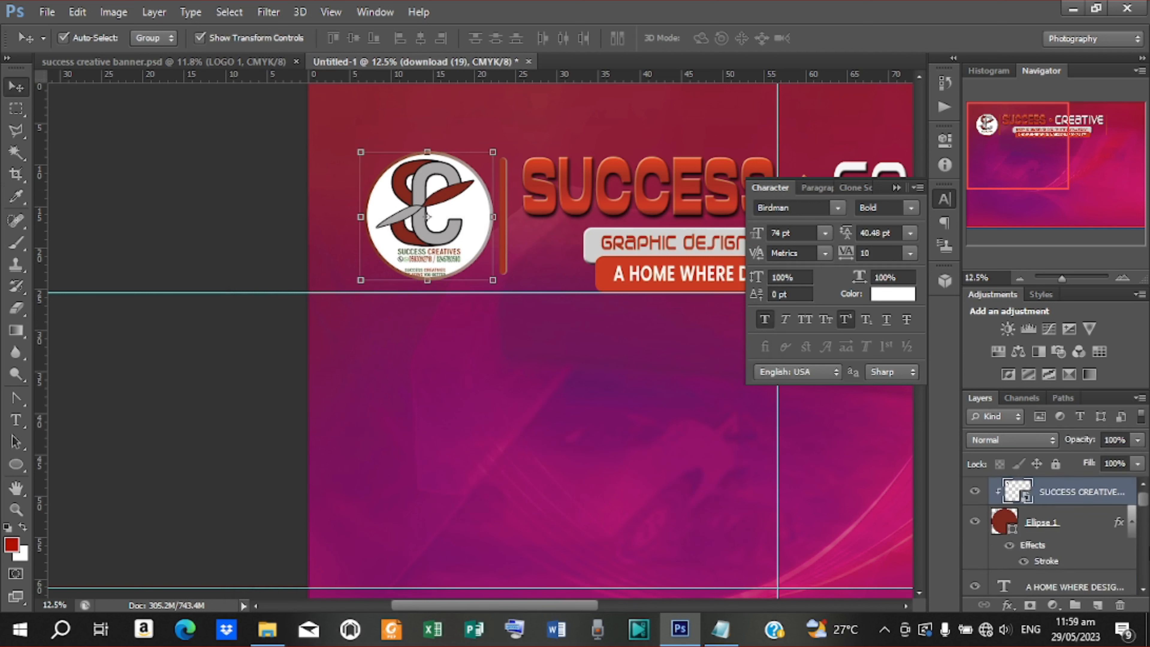
pyautogui.keyDown('shift'); pyautogui.click(1042, 523); pyautogui.keyUp('shift')
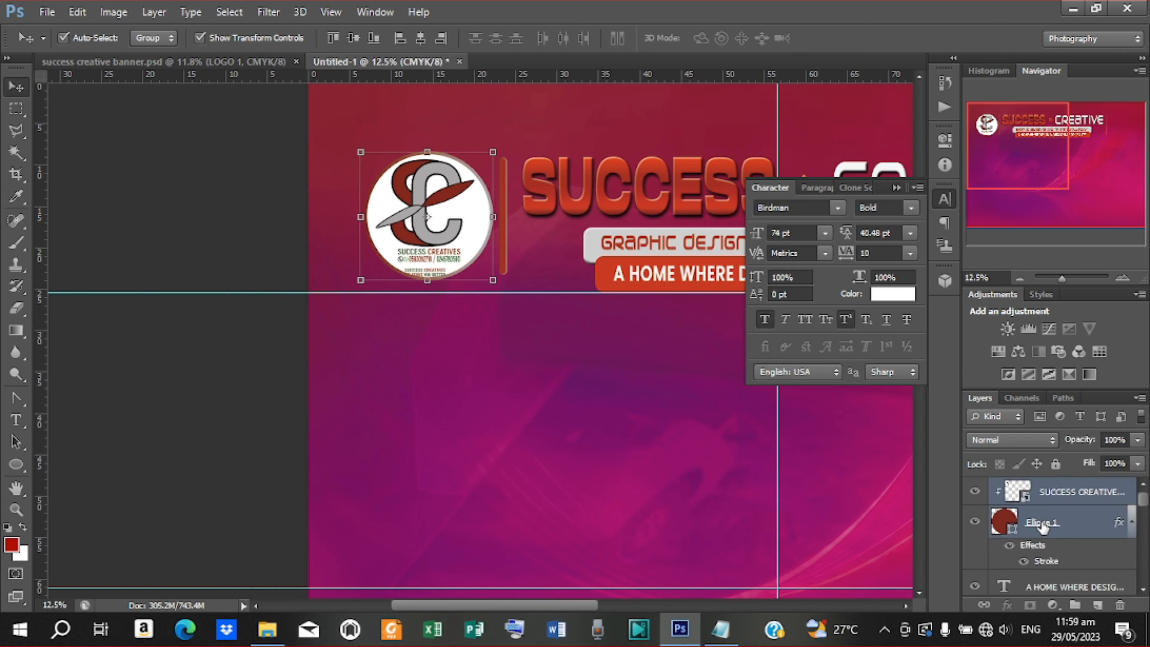
pyautogui.hotkey('ctrl', 'j')
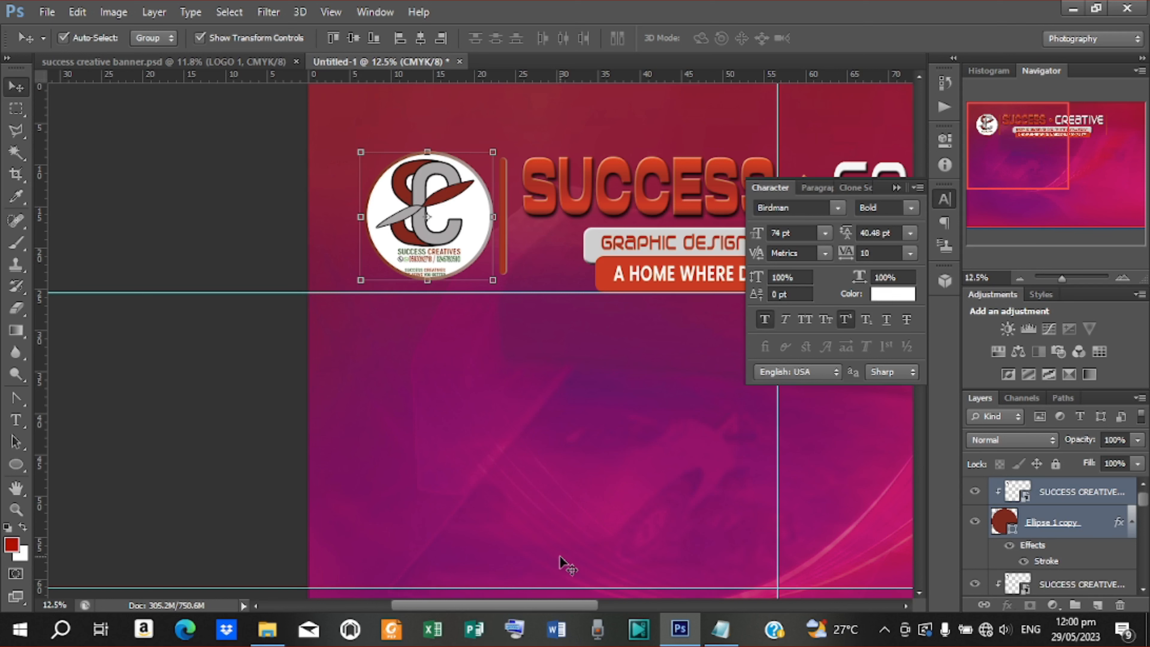
# Move the logo copy to the banner's top-right corner and fit the banner on screen
pyautogui.hotkey('ctrl', '-')
pyautogui.hotkey('ctrl', '-')
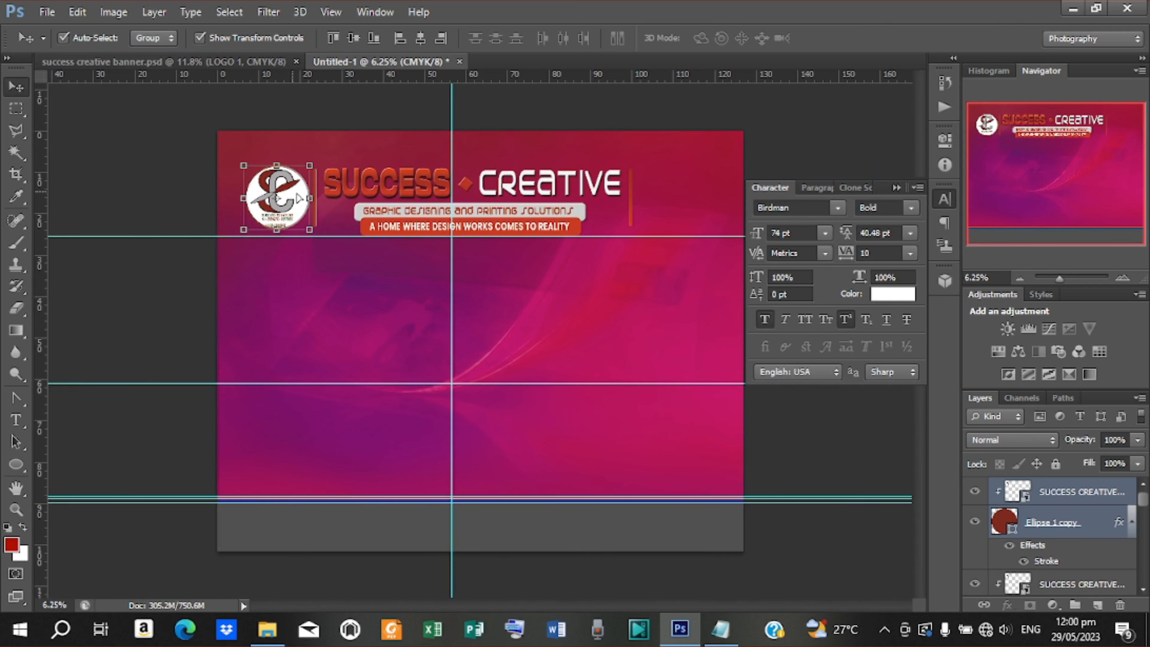
pyautogui.moveTo(297, 198); pyautogui.dragTo(683, 202)
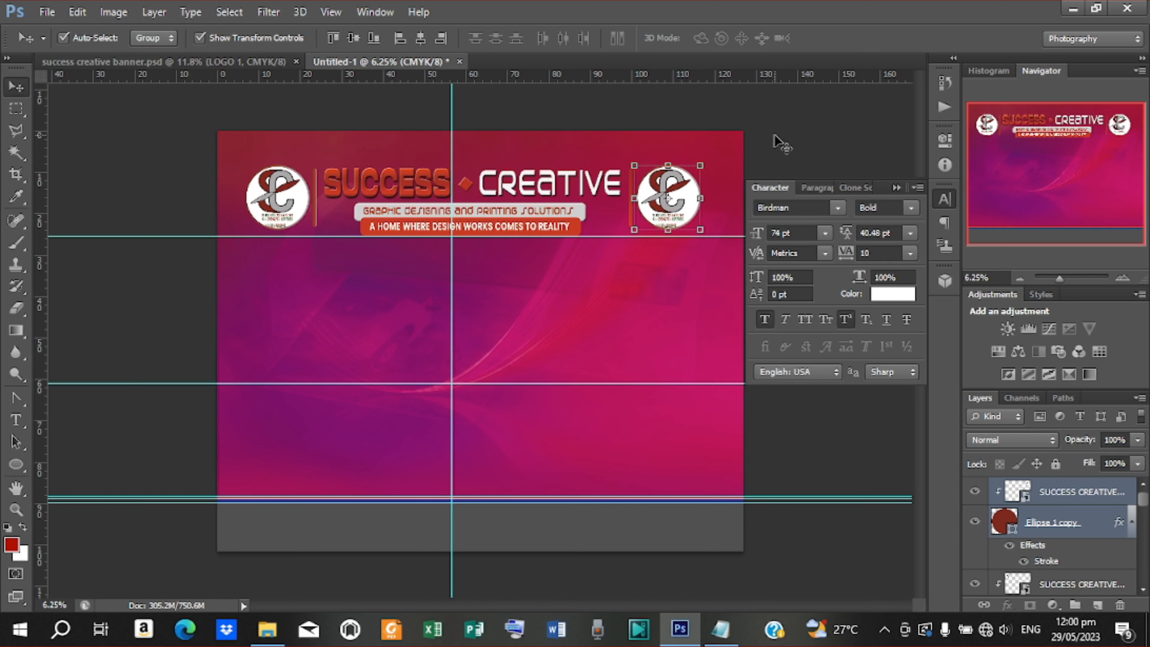
pyautogui.click(770, 154)
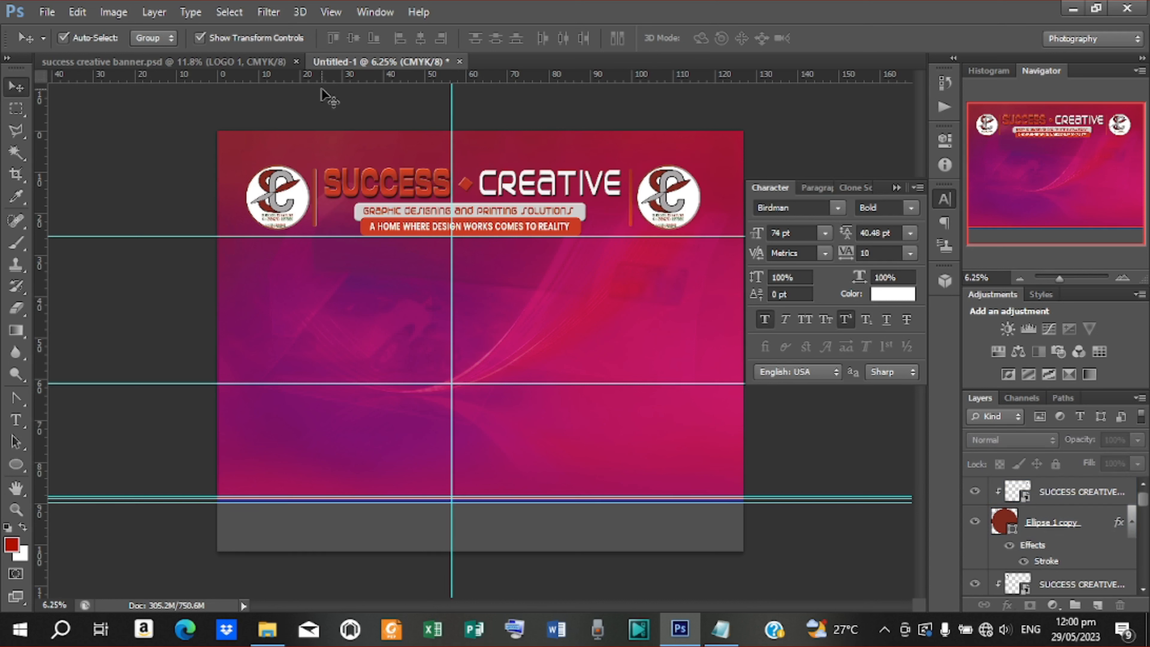
pyautogui.click(16, 510)
pyautogui.click(514, 40)
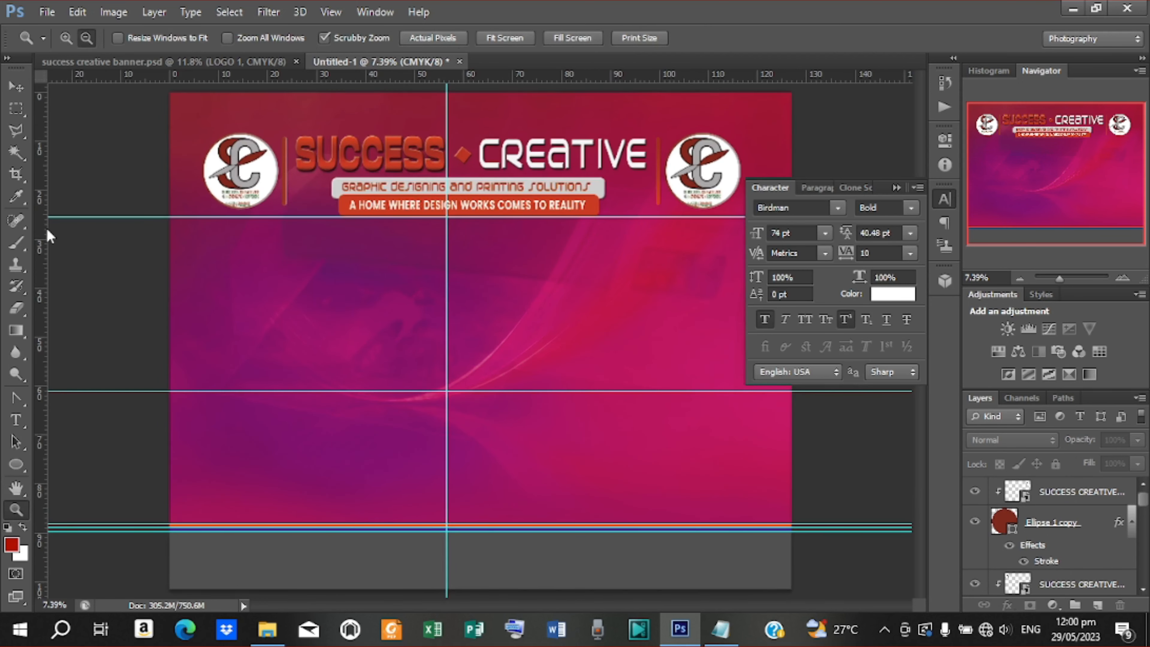
pyautogui.click(15, 88)
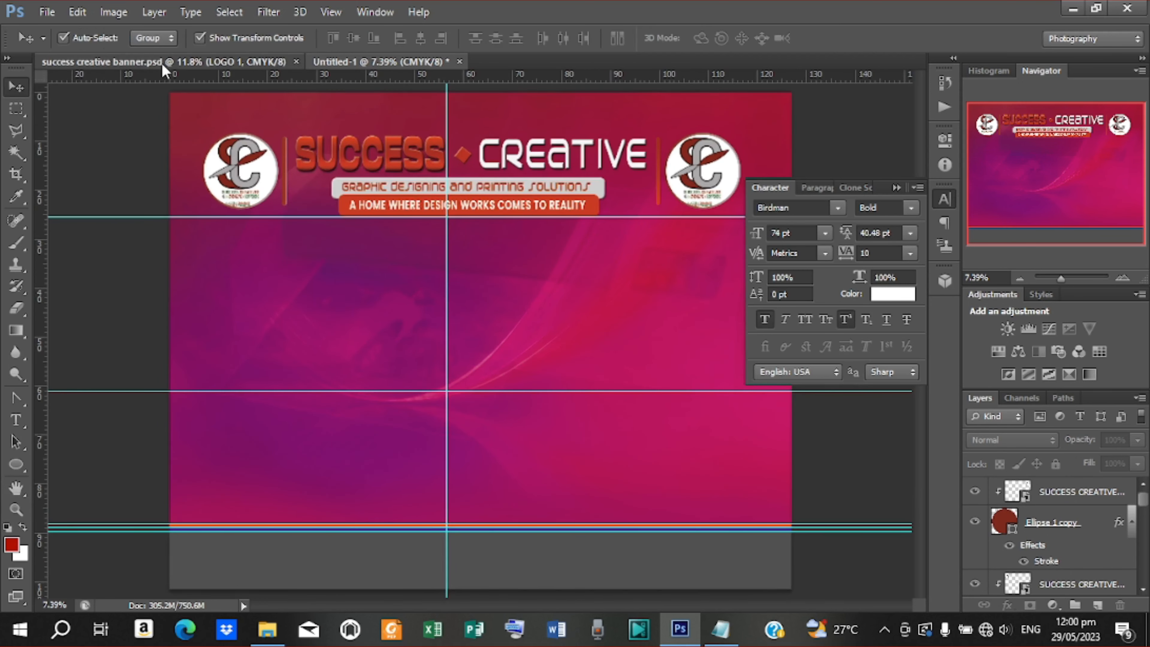
# Bring the mimaki printer image from banner.psd into Untitled-1 and scale it to about 166%
pyautogui.click(165, 64)
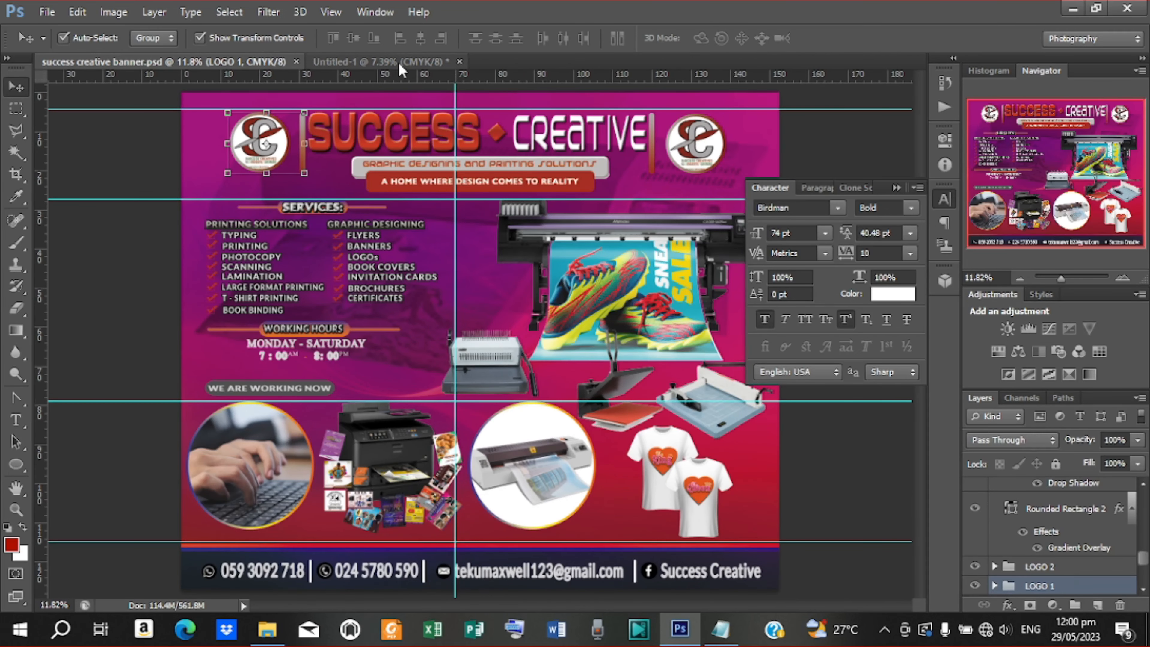
pyautogui.click(632, 230)
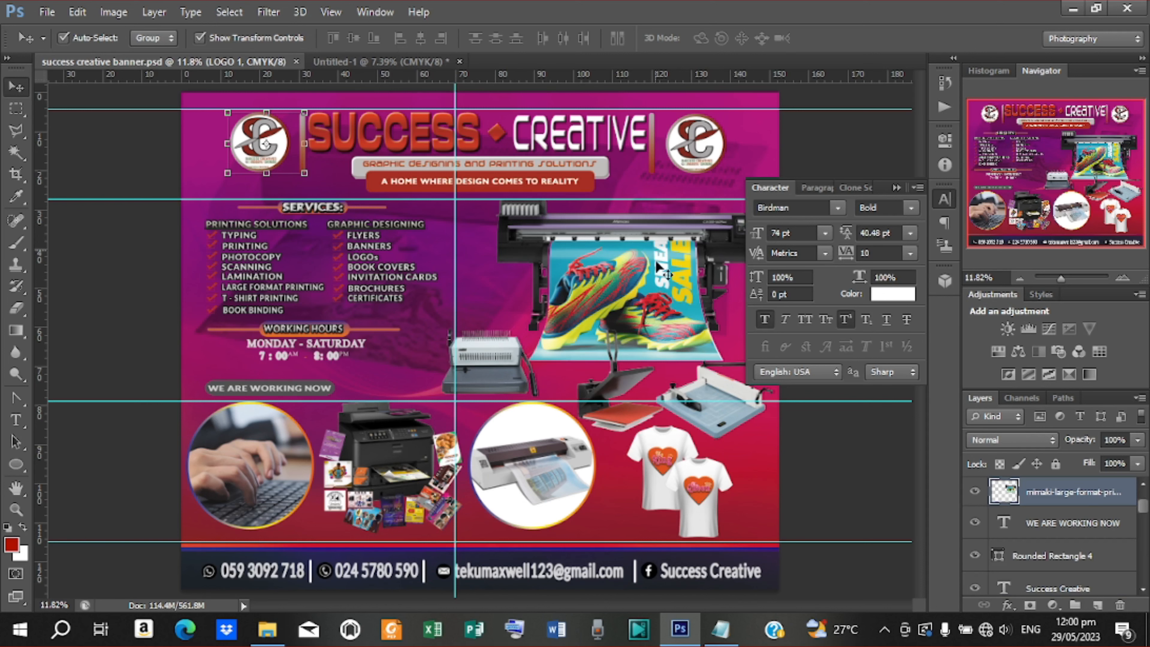
pyautogui.moveTo(533, 112); pyautogui.dragTo(582, 324)
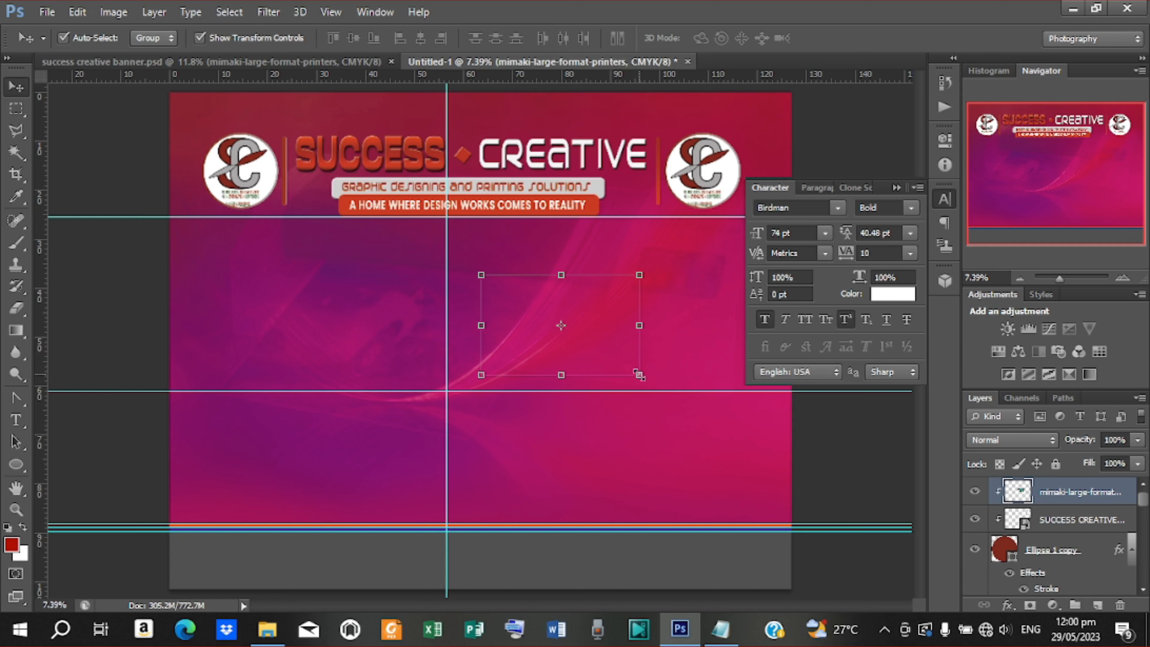
pyautogui.moveTo(638, 375); pyautogui.dragTo(693, 410)
pyautogui.click(846, 38)
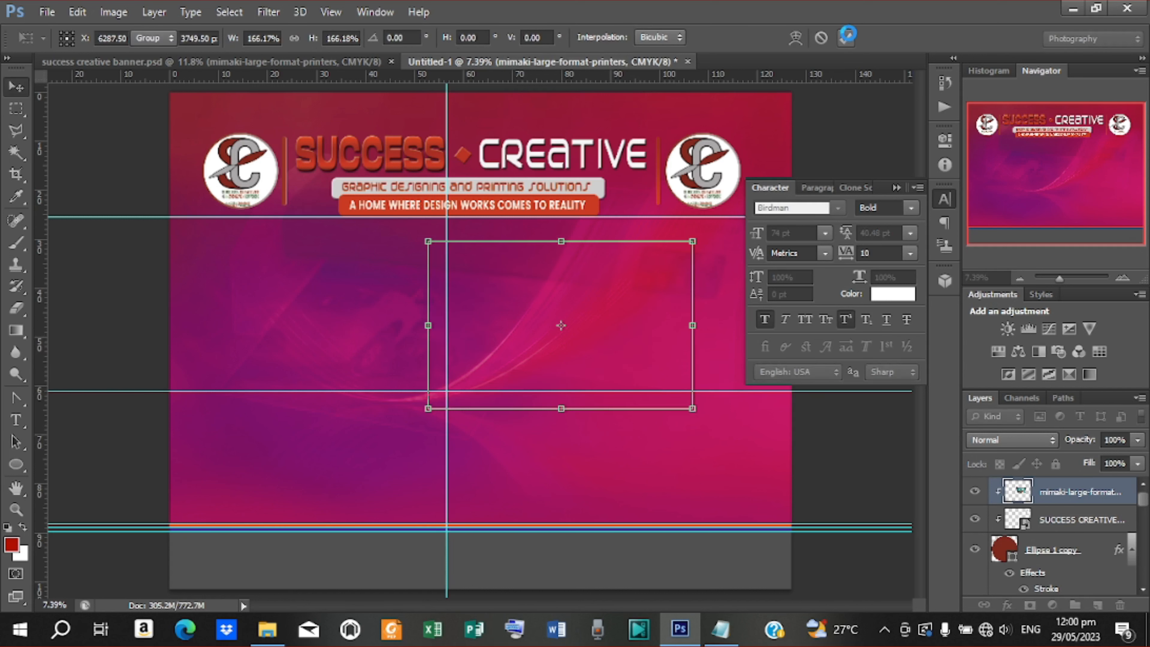
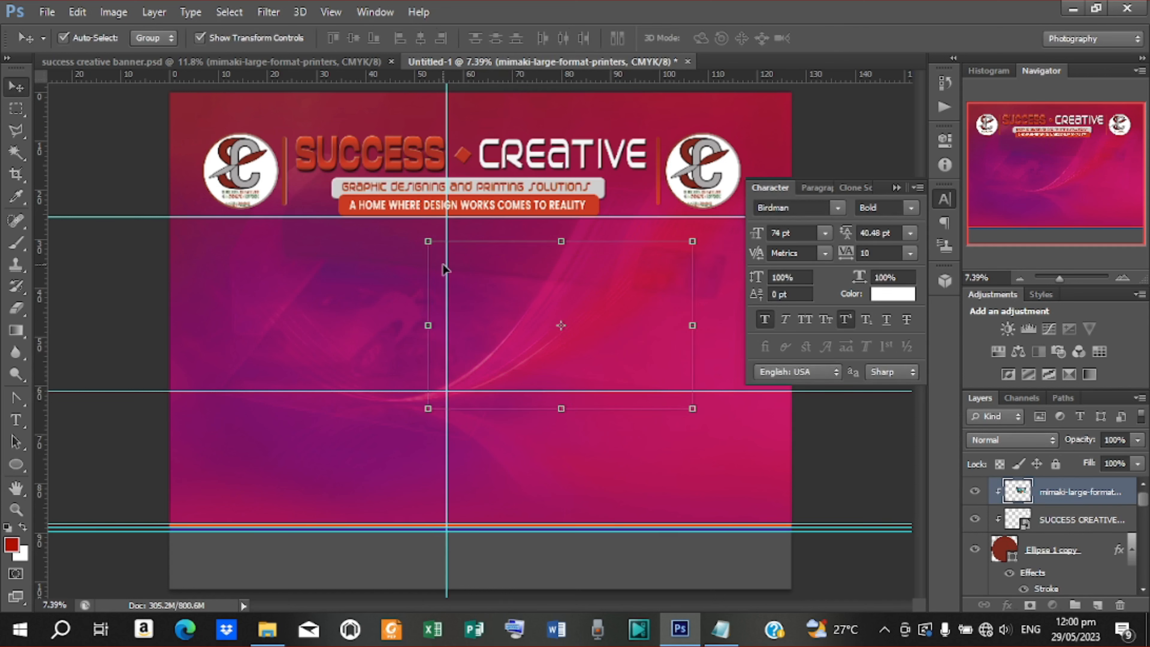
# Undo an accidental layer move and find the printer layer in the Layers panel
pyautogui.click(597, 322)
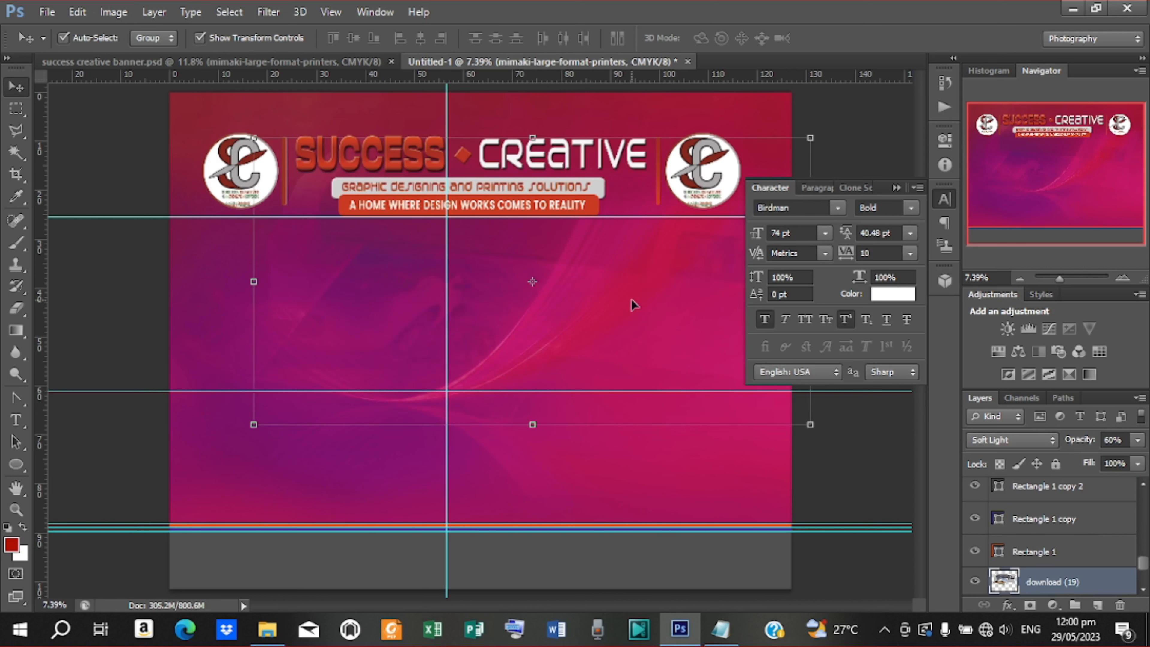
pyautogui.hotkey('ctrl', 'z')
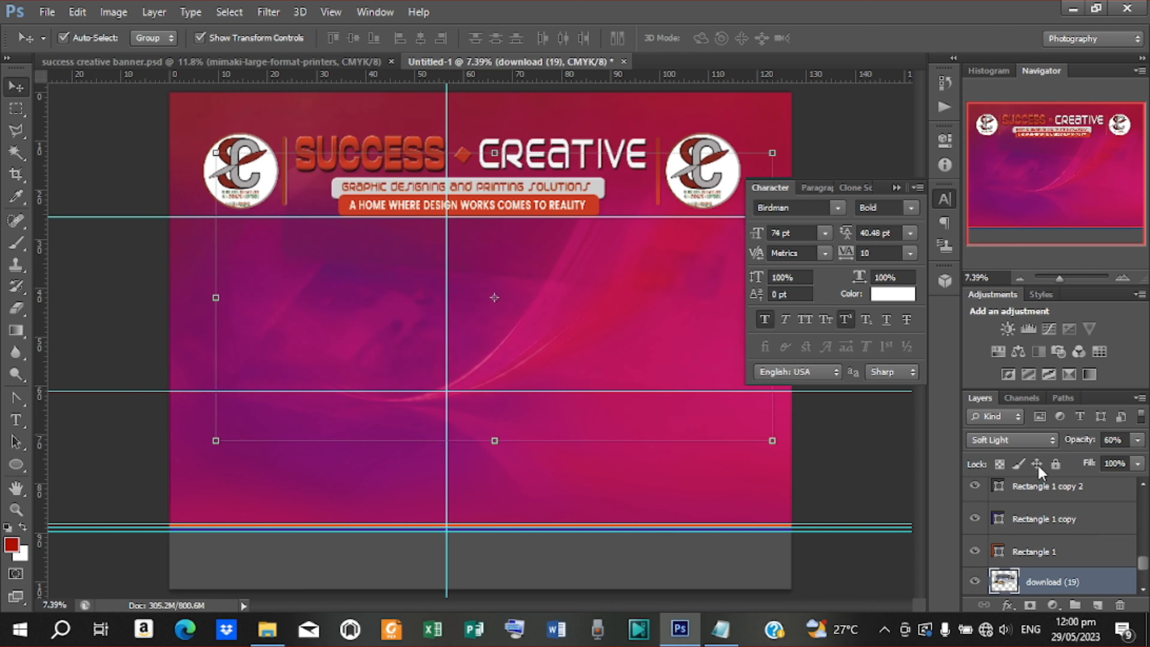
pyautogui.scroll(5, 1047, 487)
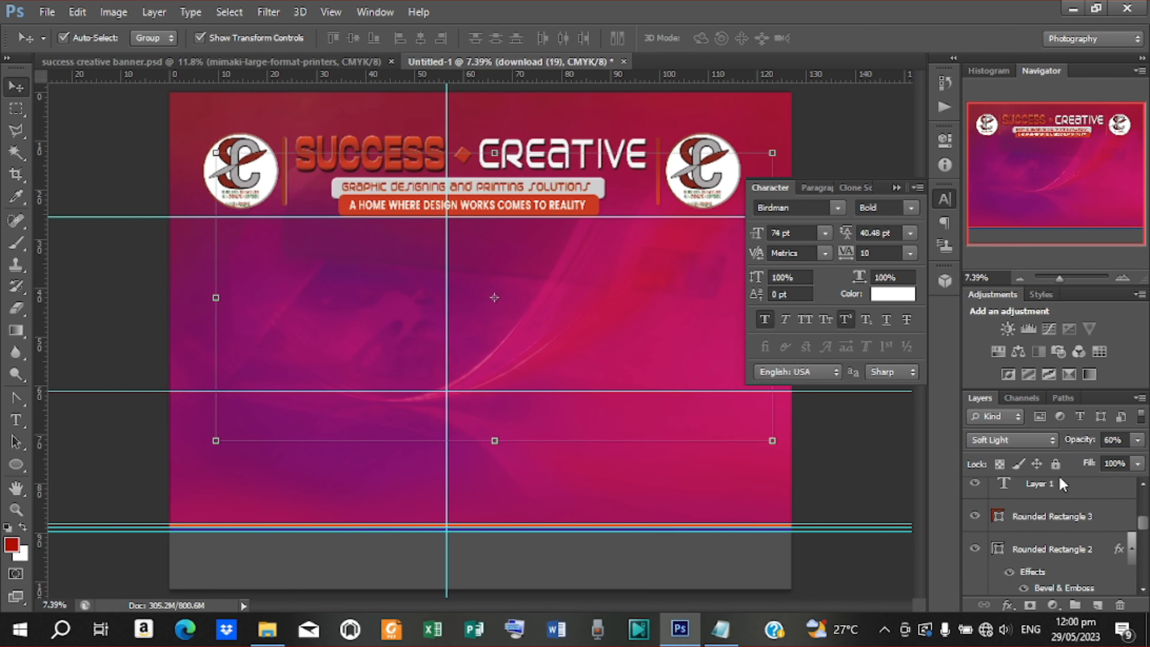
pyautogui.click(1042, 485)
pyautogui.scroll(2, 1146, 485)
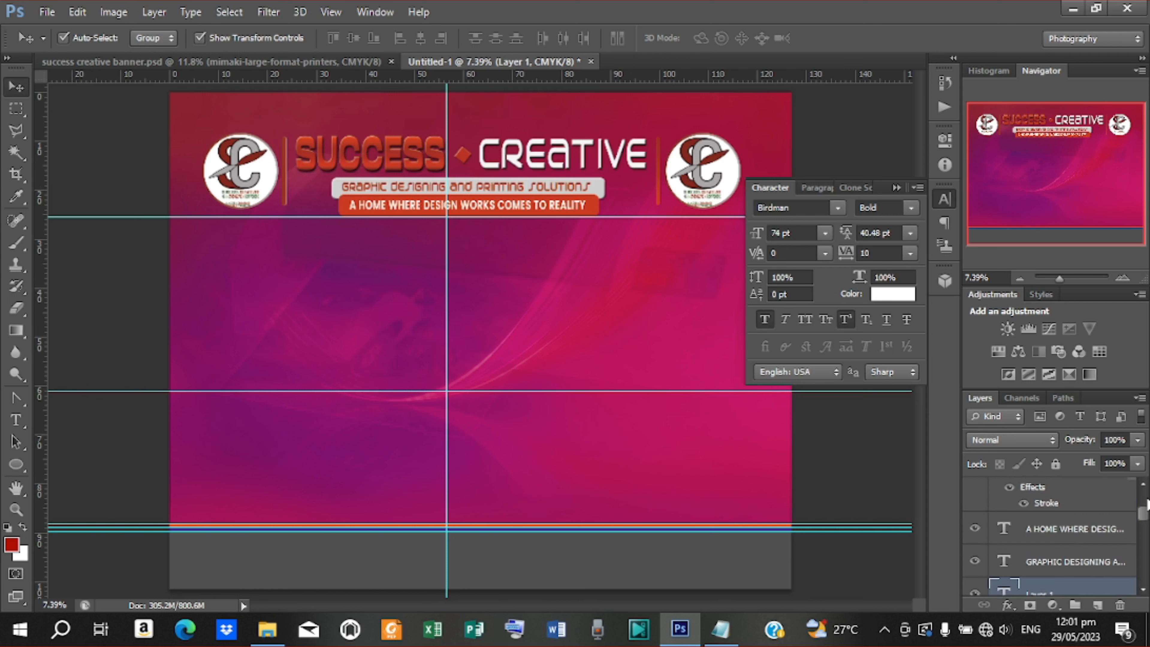
pyautogui.moveTo(1146, 516); pyautogui.dragTo(1144, 495)
# Nudge the mimaki printer layer right and slightly up with the arrow keys
pyautogui.click(1107, 498)
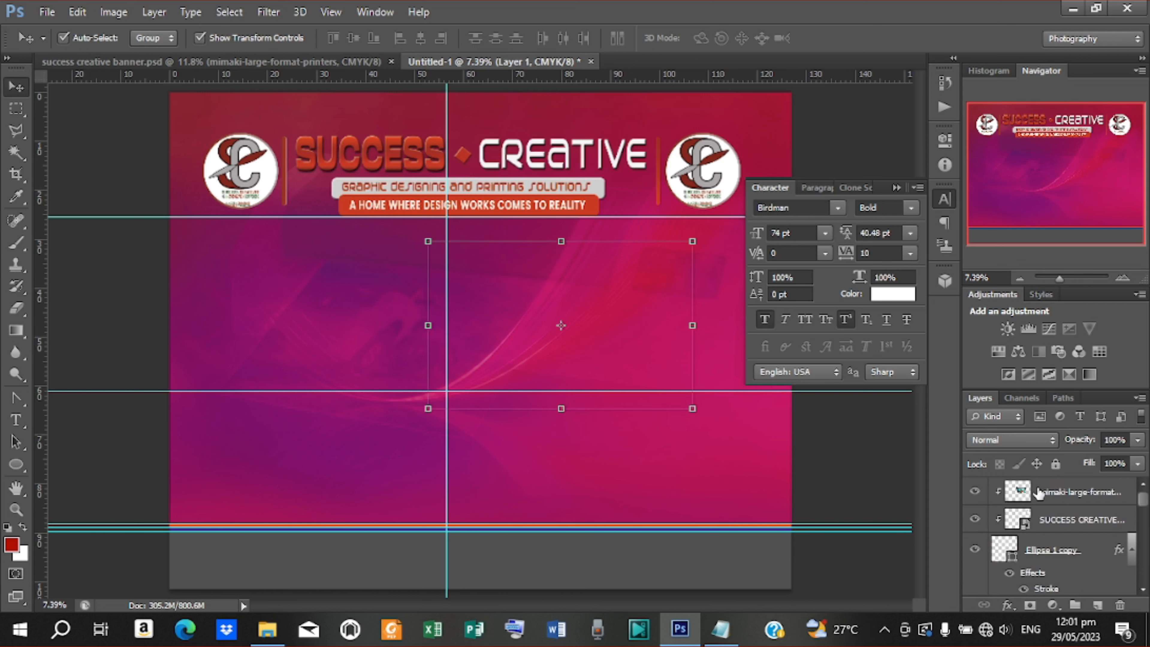
pyautogui.press('Right')
pyautogui.press('Right')
pyautogui.press('Right')
pyautogui.press('Right')
pyautogui.press('Right')
pyautogui.press('Right')
pyautogui.press('Right')
pyautogui.press('Right')
pyautogui.press('Right')
pyautogui.press('Right')
pyautogui.press('Right')
pyautogui.press('Right')
pyautogui.press('Right')
pyautogui.press('Right')
pyautogui.press('Right')
pyautogui.press('Right')
pyautogui.press('Right')
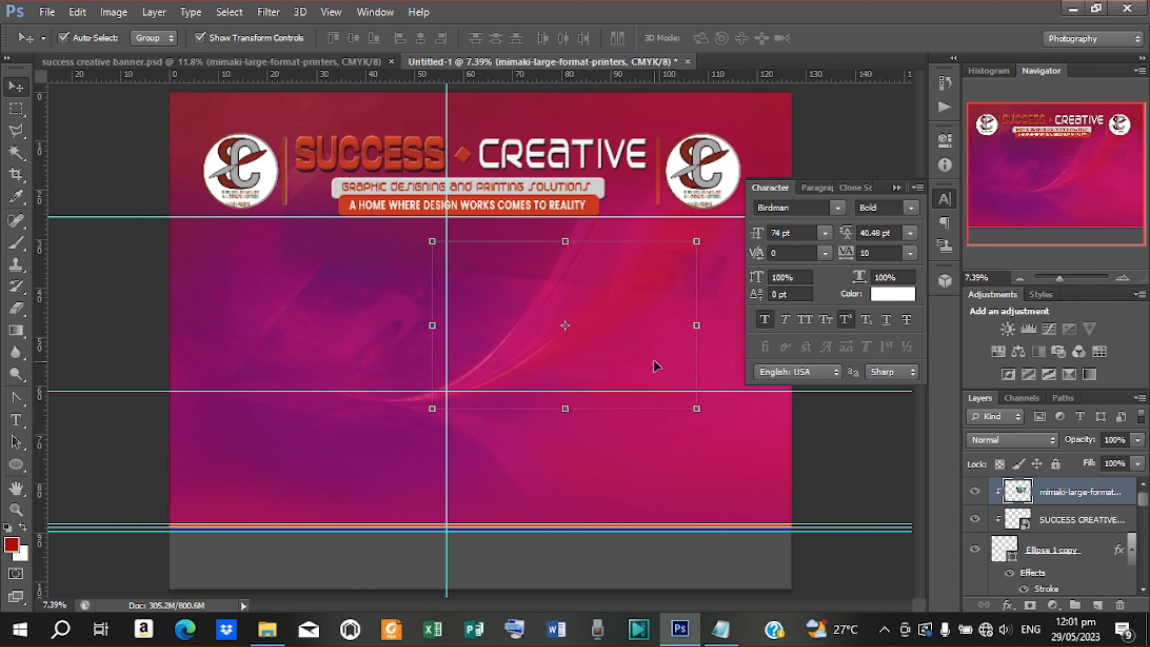
pyautogui.press('Right')
pyautogui.press('Right')
pyautogui.press('Right')
pyautogui.press('Right')
pyautogui.press('Right')
pyautogui.press('Right')
pyautogui.press('Right')
pyautogui.press('Right')
pyautogui.press('Right')
pyautogui.press('Right')
pyautogui.press('Right')
pyautogui.press('Right')
pyautogui.press('Right')
pyautogui.press('Right')
pyautogui.press('Right')
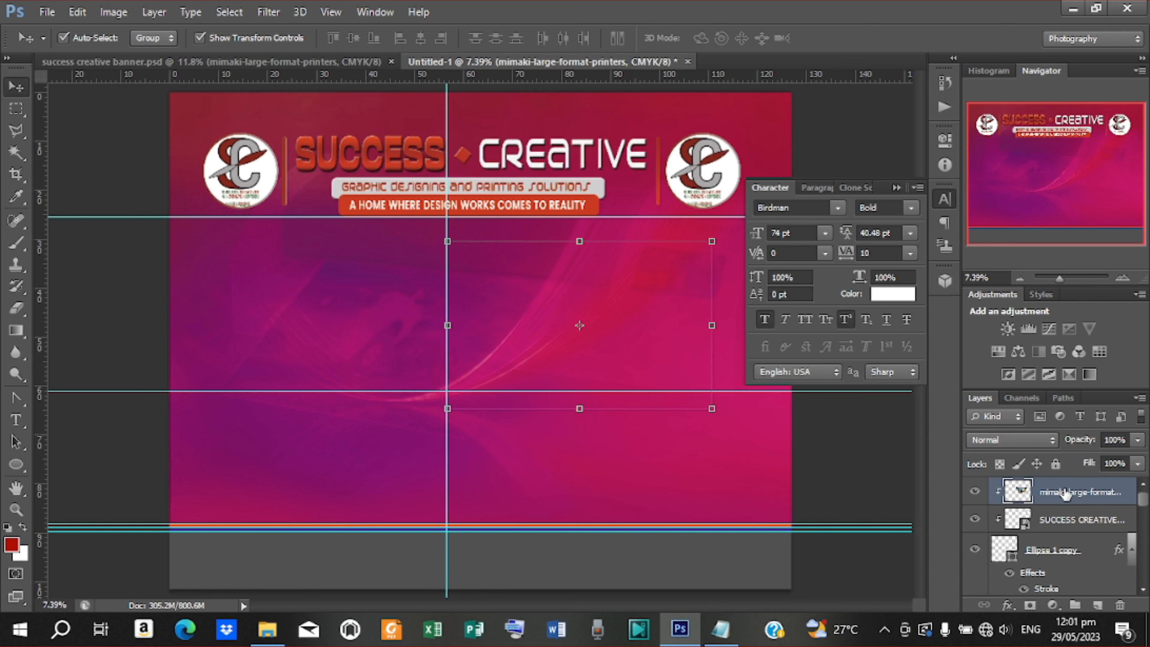
pyautogui.click(892, 188)
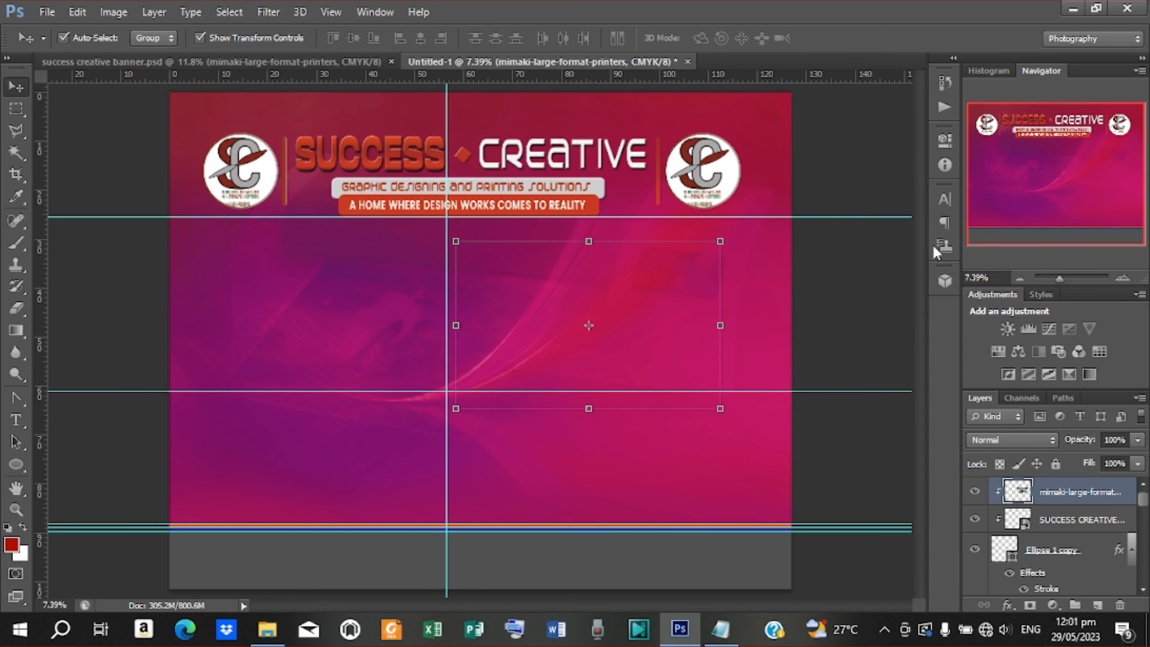
pyautogui.press('Right')
pyautogui.press('Right')
pyautogui.press('Right')
pyautogui.press('Right')
pyautogui.press('Right')
pyautogui.press('Right')
pyautogui.press('Right')
pyautogui.press('Right')
pyautogui.press('Right')
pyautogui.press('Right')
pyautogui.press('Right')
pyautogui.press('Right')
pyautogui.press('Right')
pyautogui.press('Right')
pyautogui.press('Right')
pyautogui.press('Right')
pyautogui.press('Right')
pyautogui.press('Right')
pyautogui.press('Right')
pyautogui.press('Right')
pyautogui.press('Right')
pyautogui.press('Right')
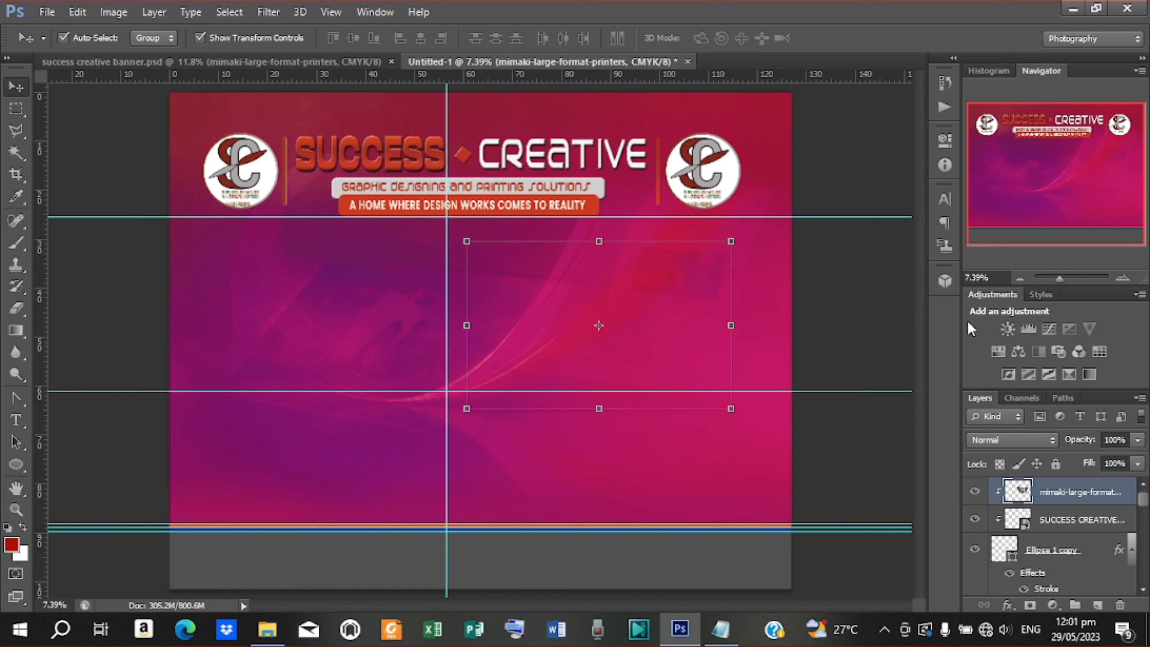
pyautogui.press('Right')
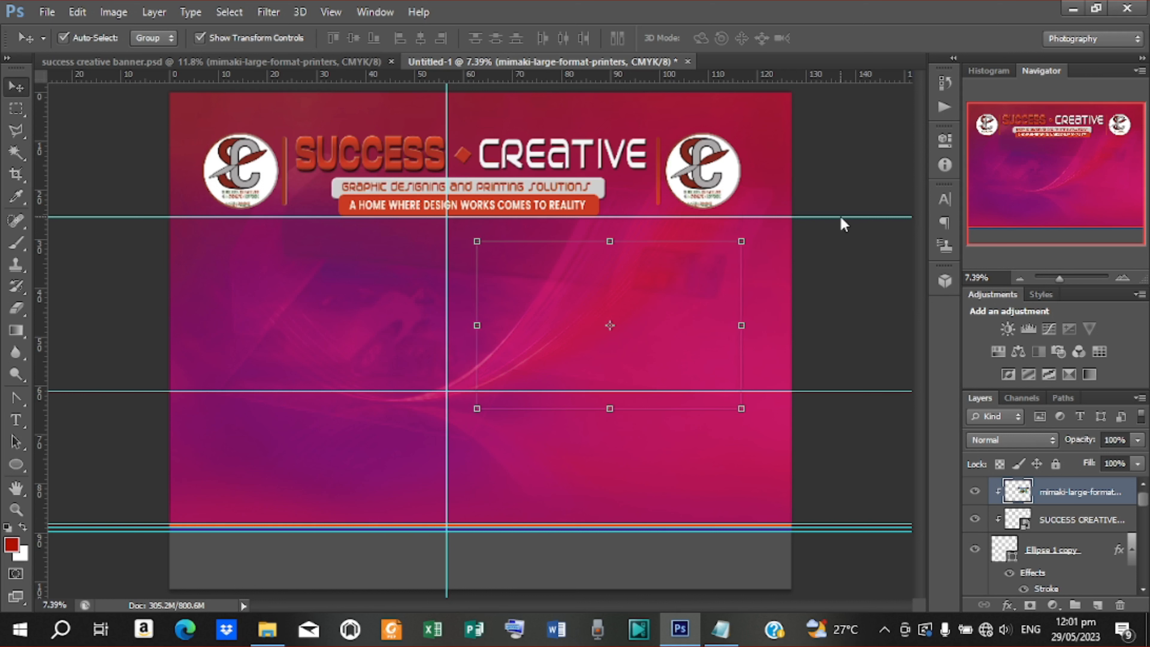
pyautogui.press('Up')
pyautogui.press('Up')
pyautogui.press('Up')
pyautogui.press('Up')
pyautogui.press('Up')
pyautogui.press('Up')
pyautogui.press('Up')
pyautogui.press('Up')
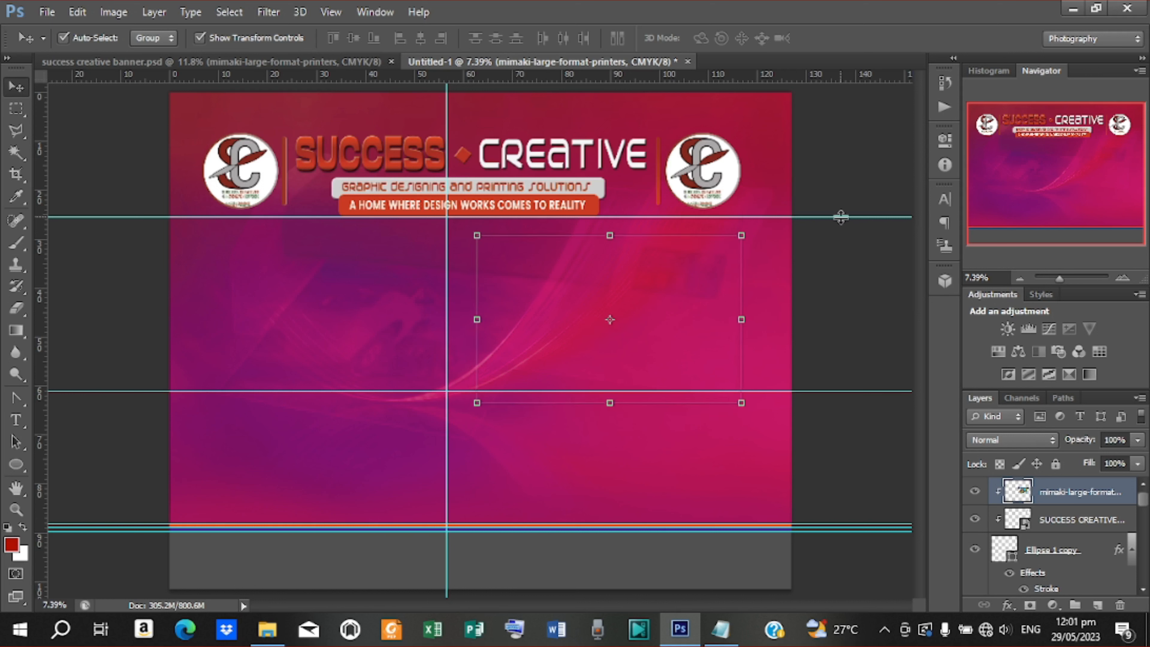
pyautogui.press('Up')
pyautogui.press('Up')
pyautogui.press('Right')
pyautogui.press('Right')
pyautogui.press('Right')
pyautogui.press('Right')
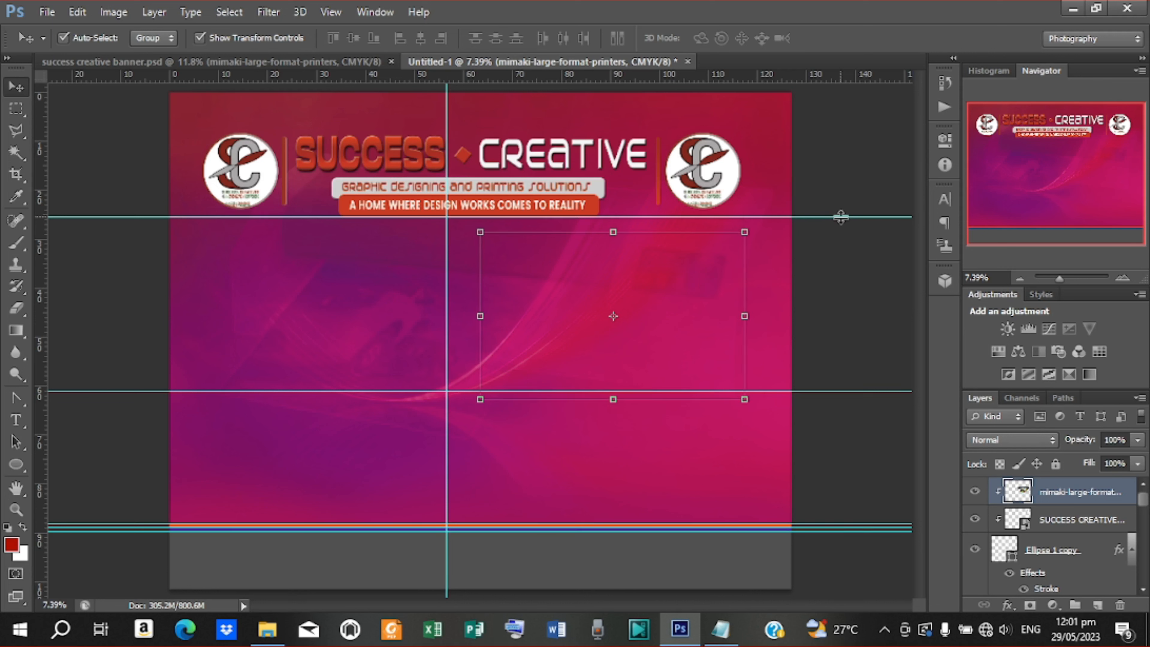
# Add a horizontal guide just below the header
pyautogui.moveTo(841, 217); pyautogui.dragTo(839, 232)
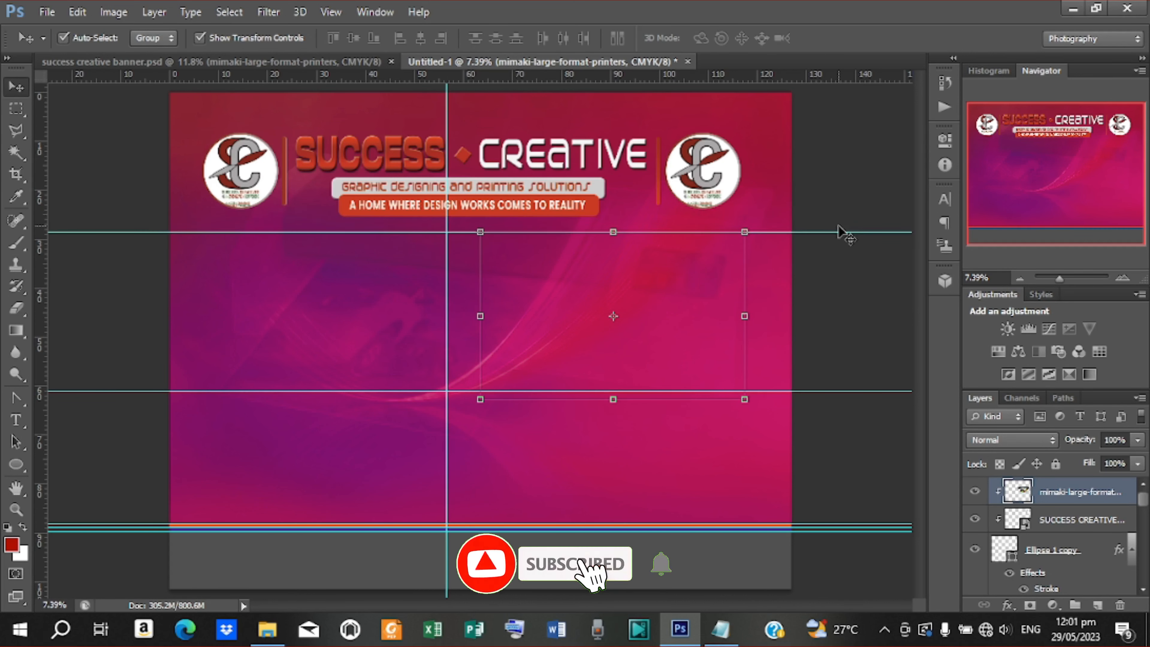
pyautogui.moveTo(808, 77); pyautogui.dragTo(816, 221)
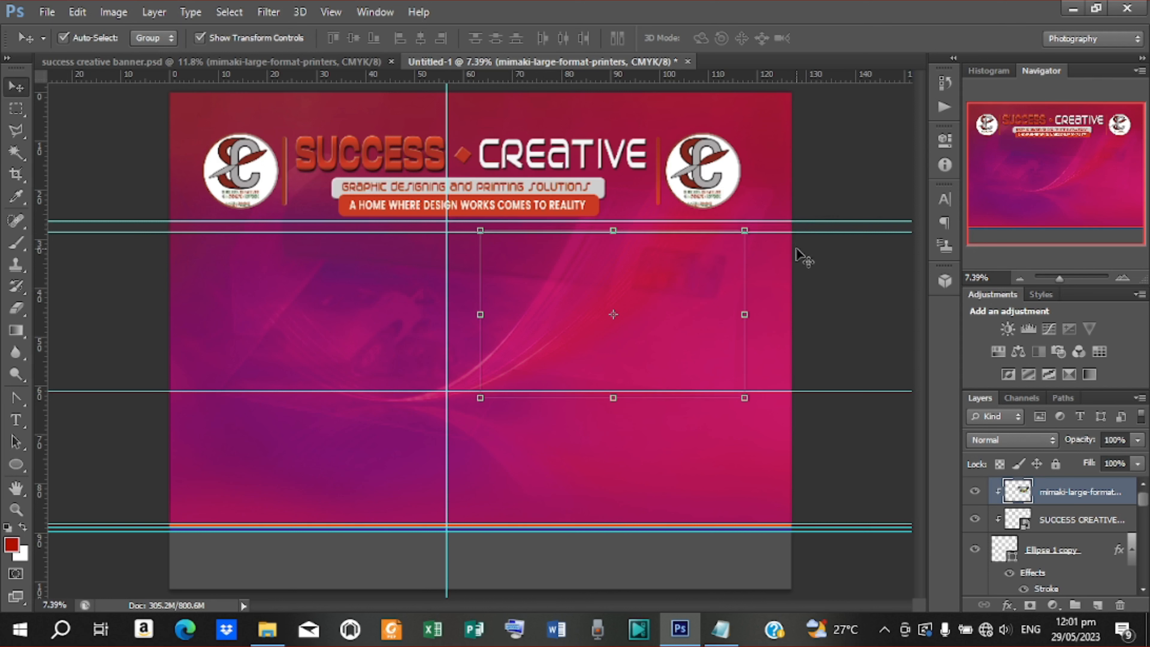
pyautogui.click(807, 141)
# Release the printer image's clipping mask, scale it to 88.99% and align it to the guide
pyautogui.click(657, 322)
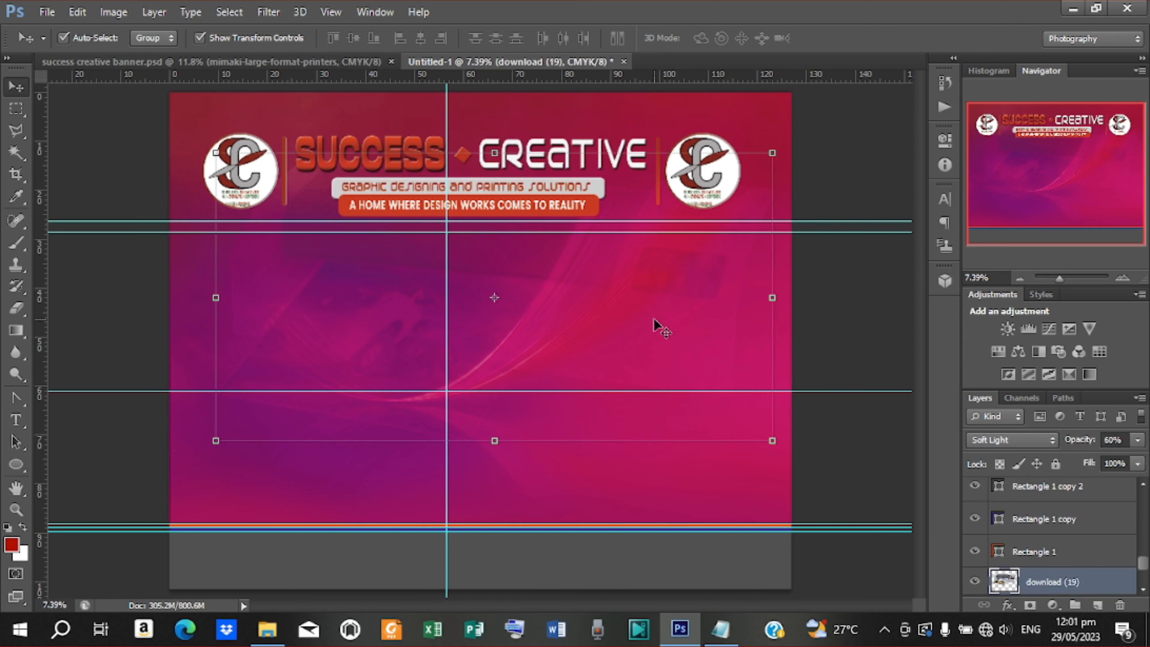
pyautogui.scroll(3, 1082, 502)
pyautogui.scroll(10, 1082, 502)
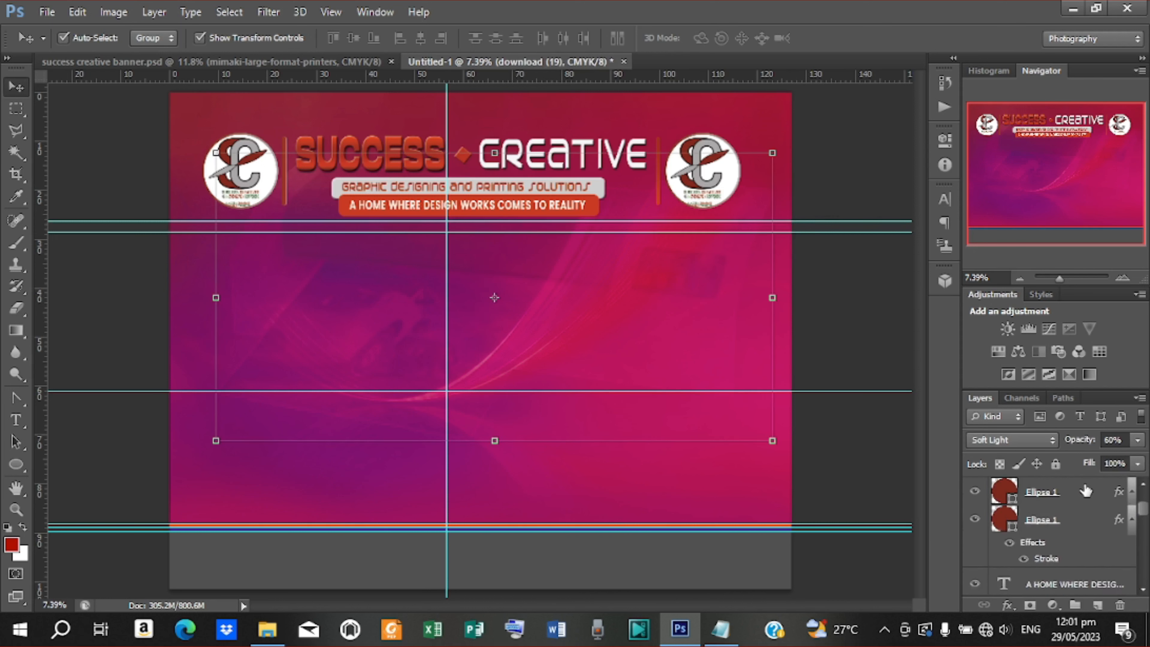
pyautogui.click(1083, 490)
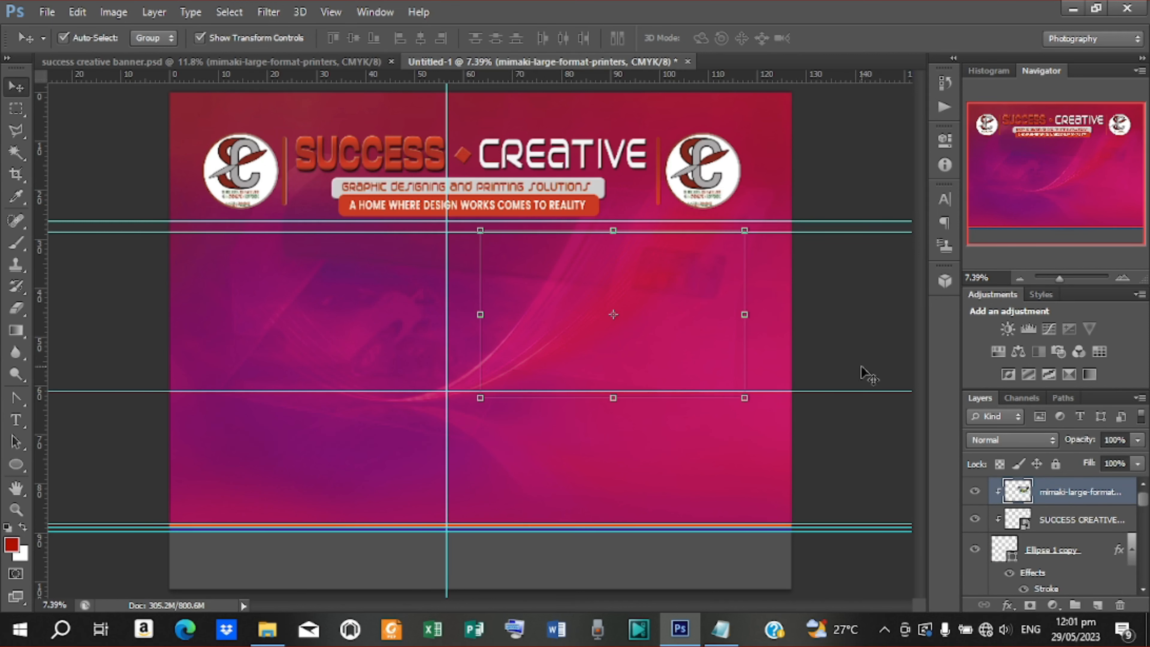
pyautogui.rightClick(1073, 495)
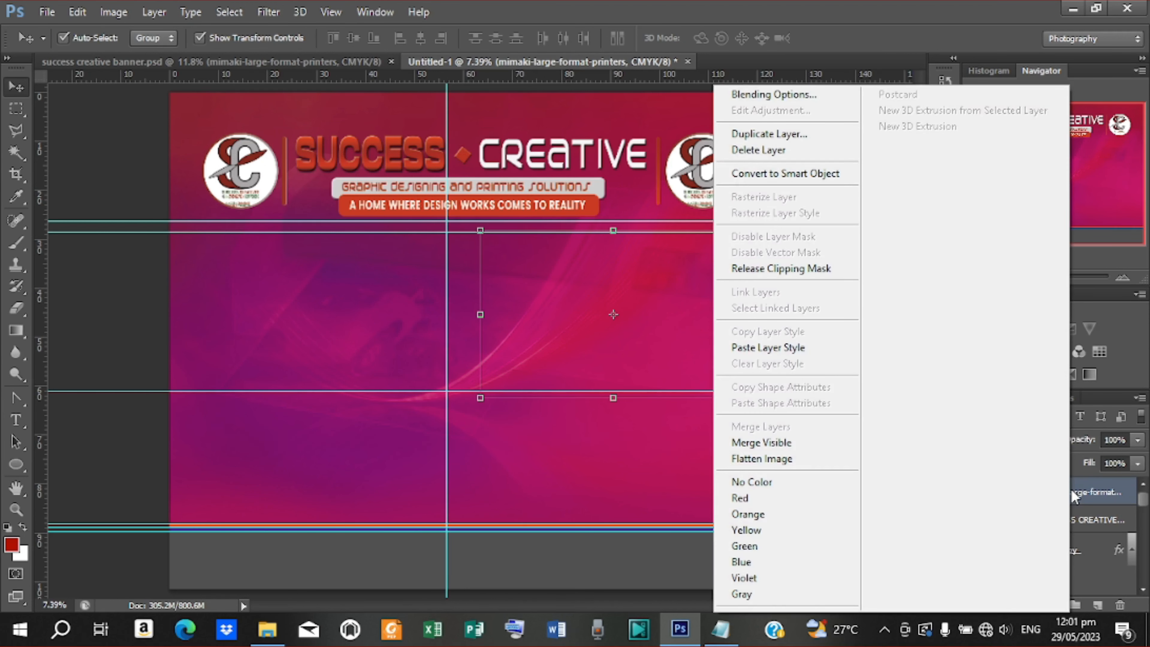
pyautogui.click(757, 271)
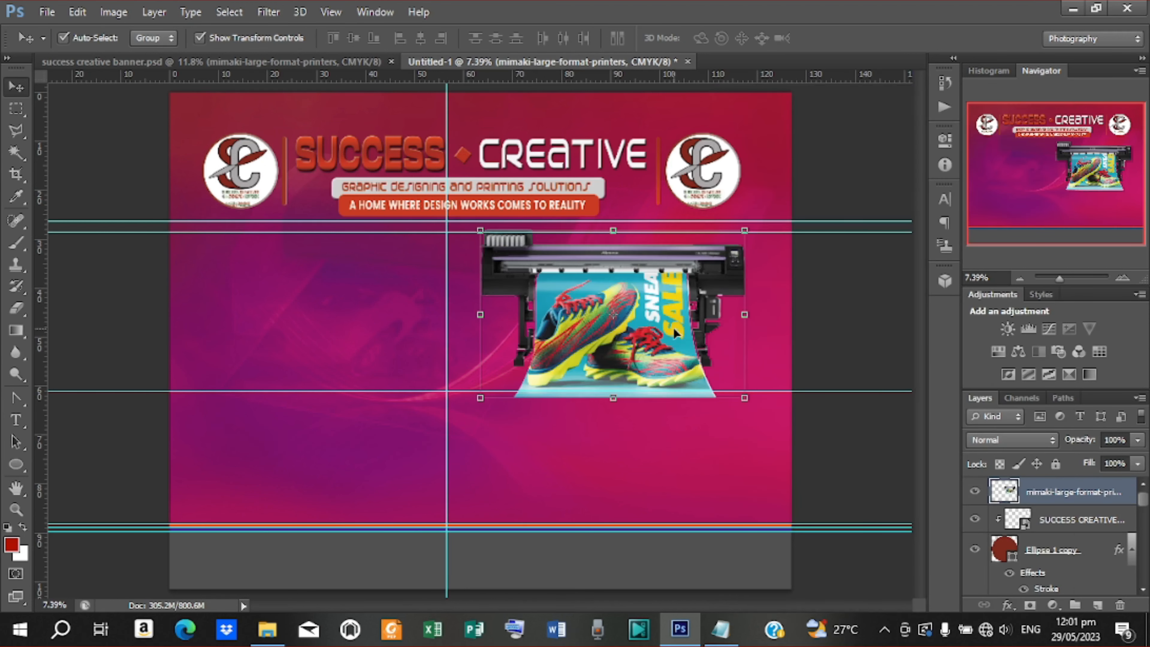
pyautogui.moveTo(674, 333); pyautogui.dragTo(676, 337)
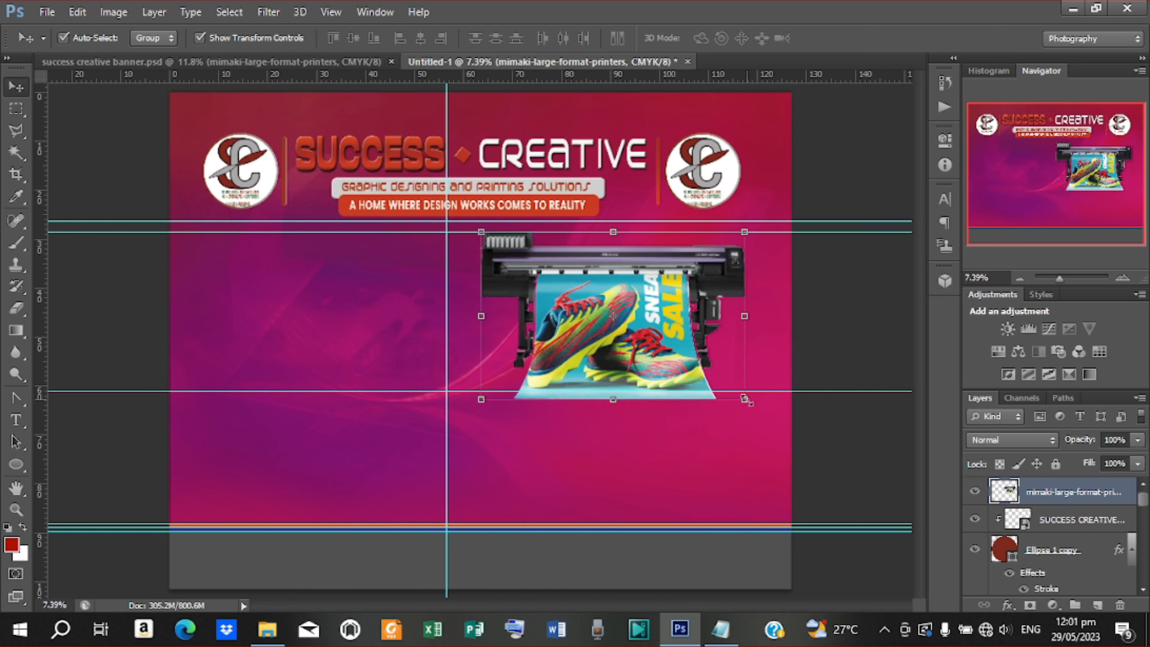
pyautogui.moveTo(745, 399); pyautogui.dragTo(736, 382)
pyautogui.moveTo(659, 341); pyautogui.dragTo(684, 347)
pyautogui.click(845, 38)
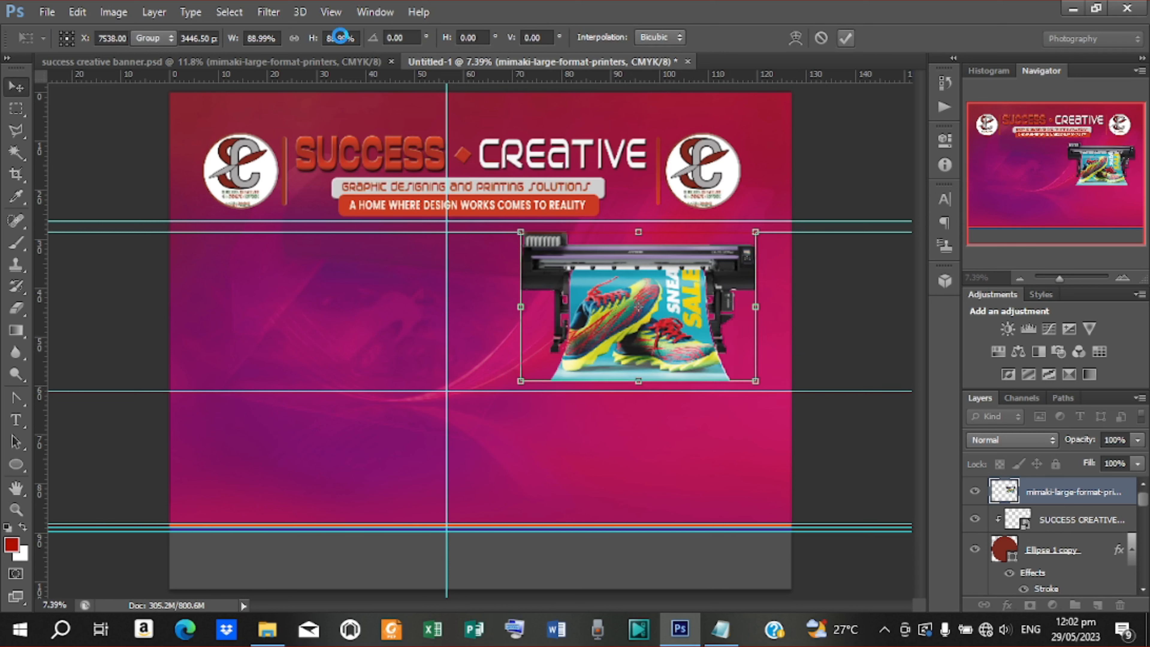
pyautogui.click(357, 63)
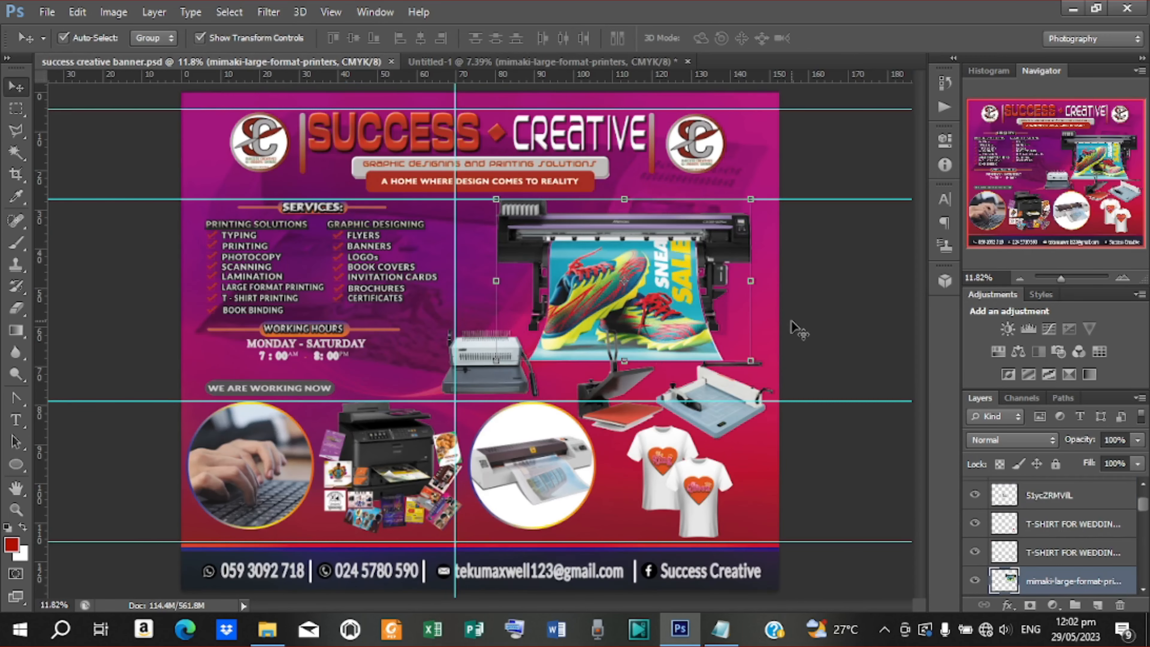
# Drag the binding-machine layer into Untitled-1, scaled to about 216% at the printer's lower left
pyautogui.click(492, 369)
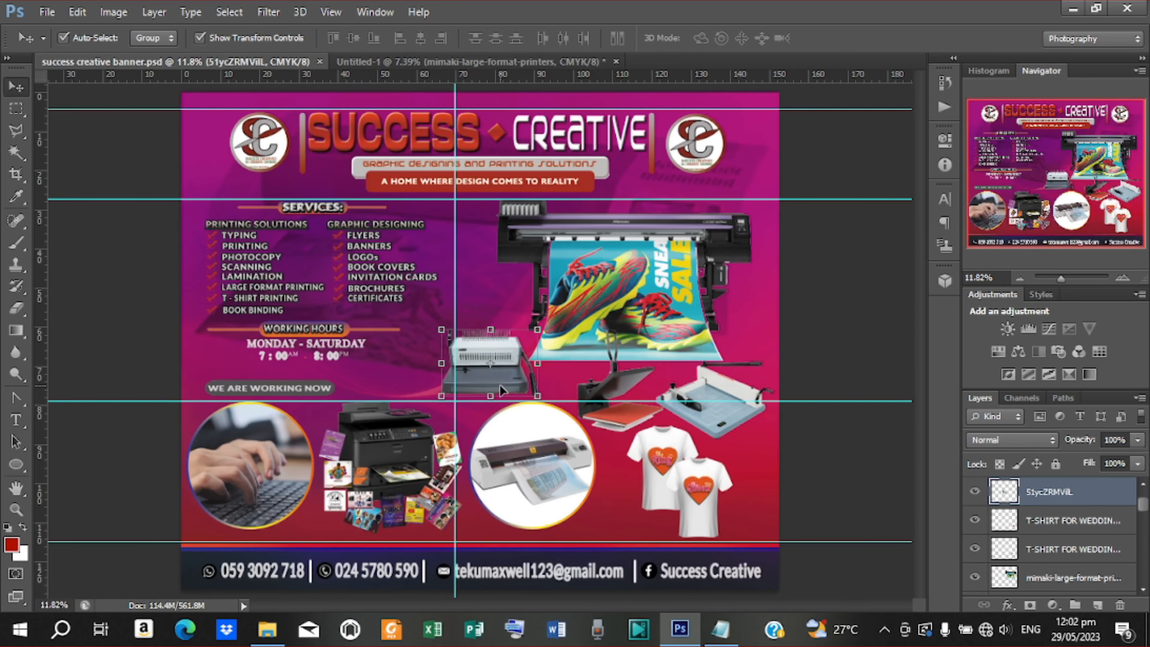
pyautogui.moveTo(499, 385); pyautogui.dragTo(582, 424)
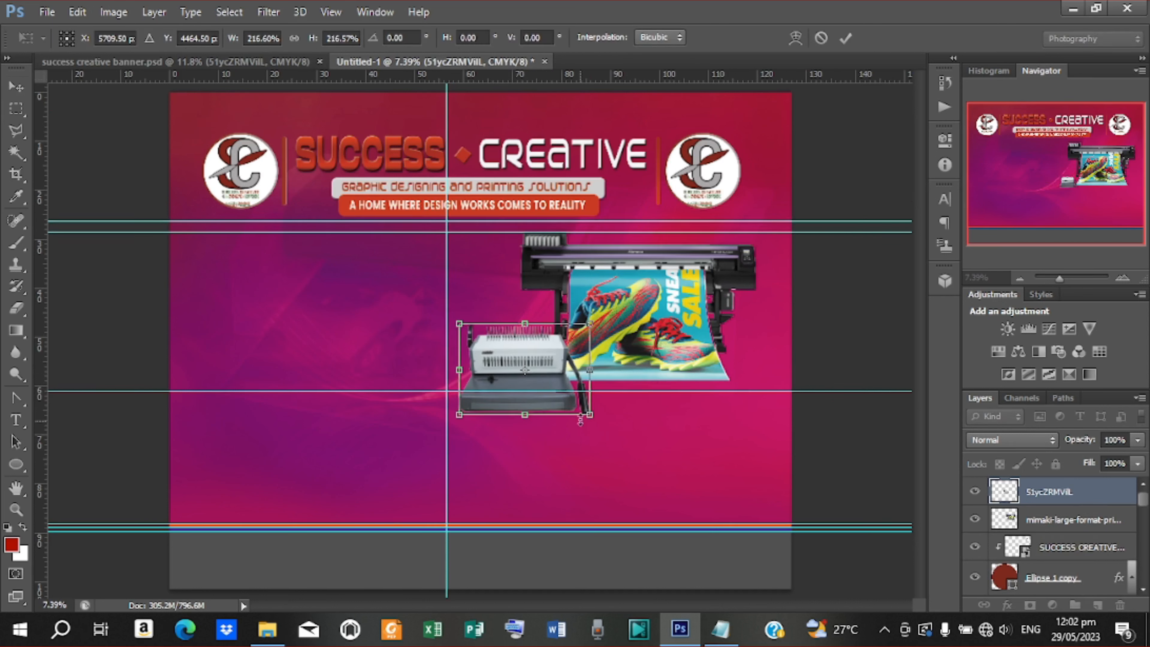
pyautogui.click(845, 39)
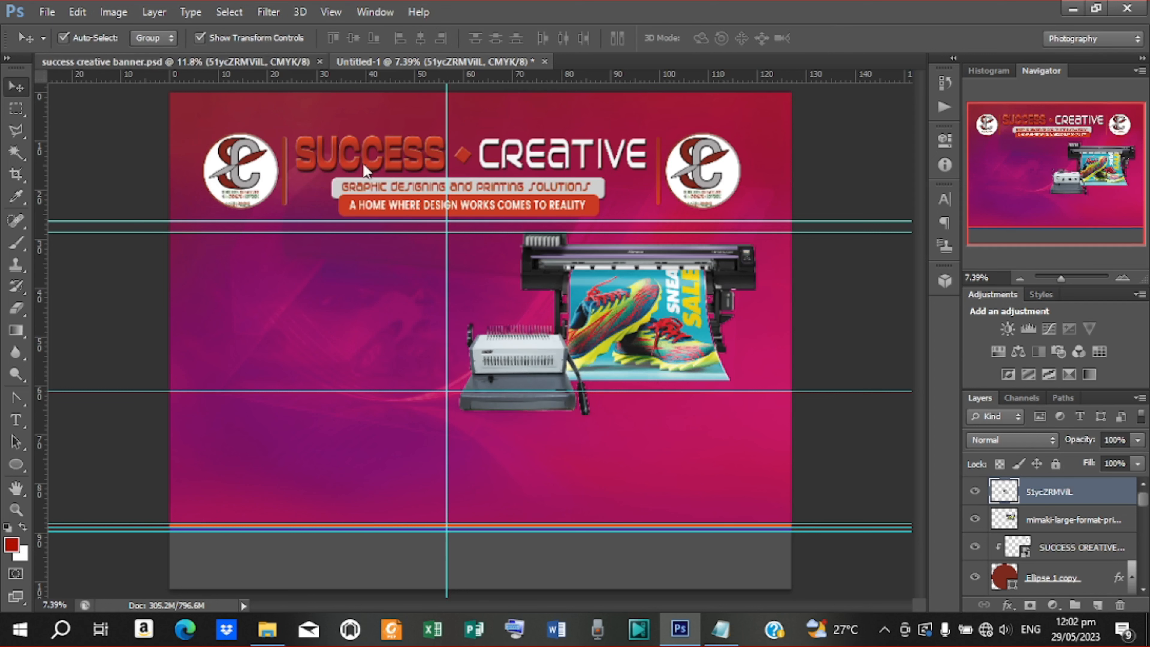
pyautogui.click(269, 59)
pyautogui.click(611, 386)
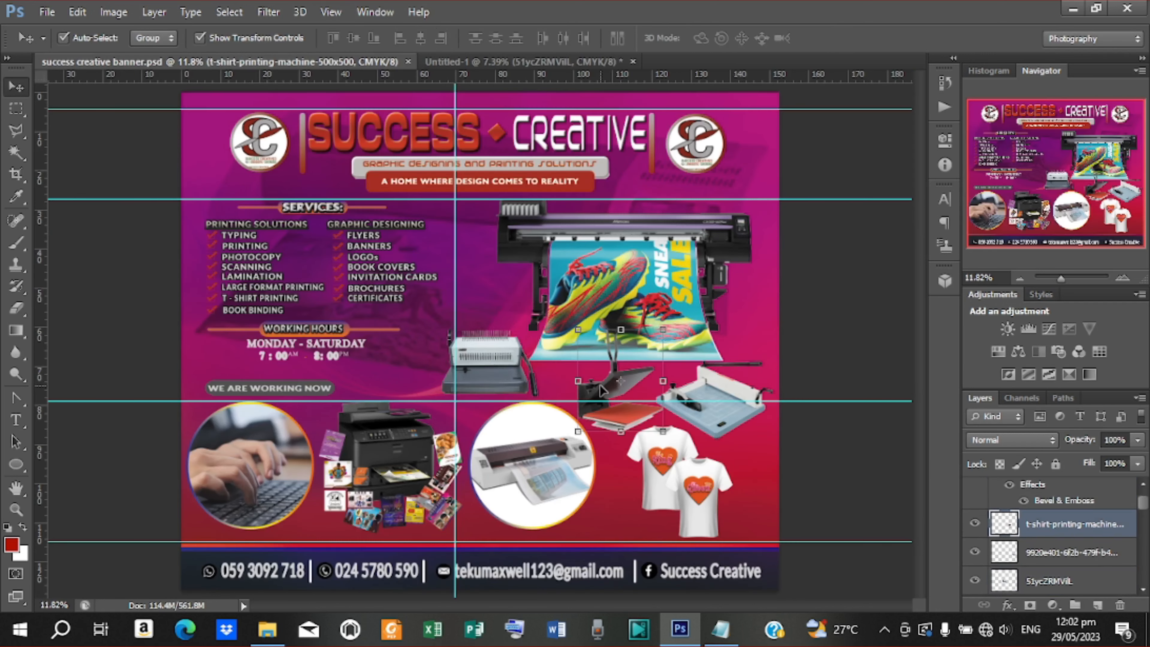
# Bring the heat-press image from the banner into Untitled-1
pyautogui.moveTo(600, 386); pyautogui.dragTo(544, 177)
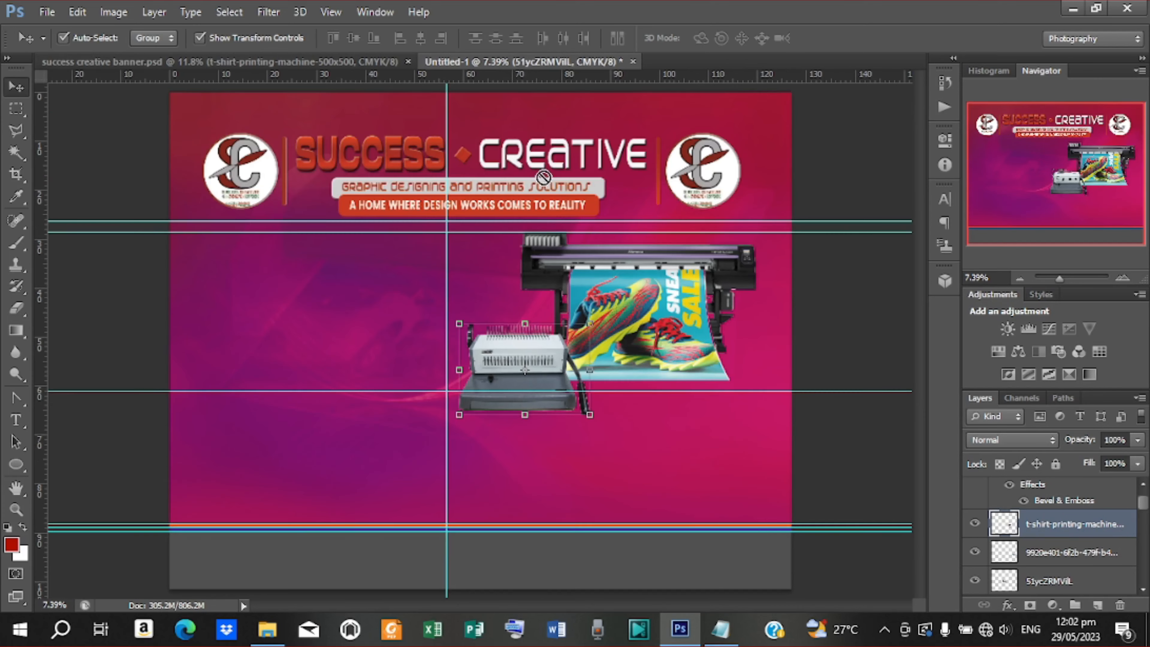
pyautogui.moveTo(632, 396); pyautogui.dragTo(709, 453)
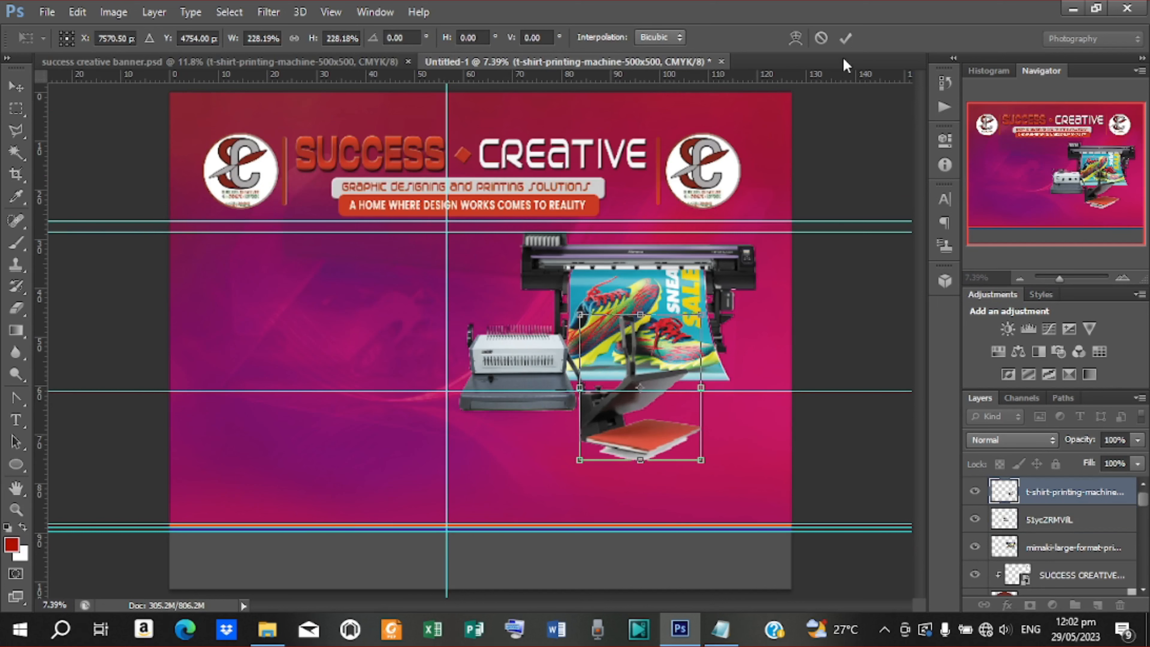
pyautogui.click(845, 38)
pyautogui.click(213, 61)
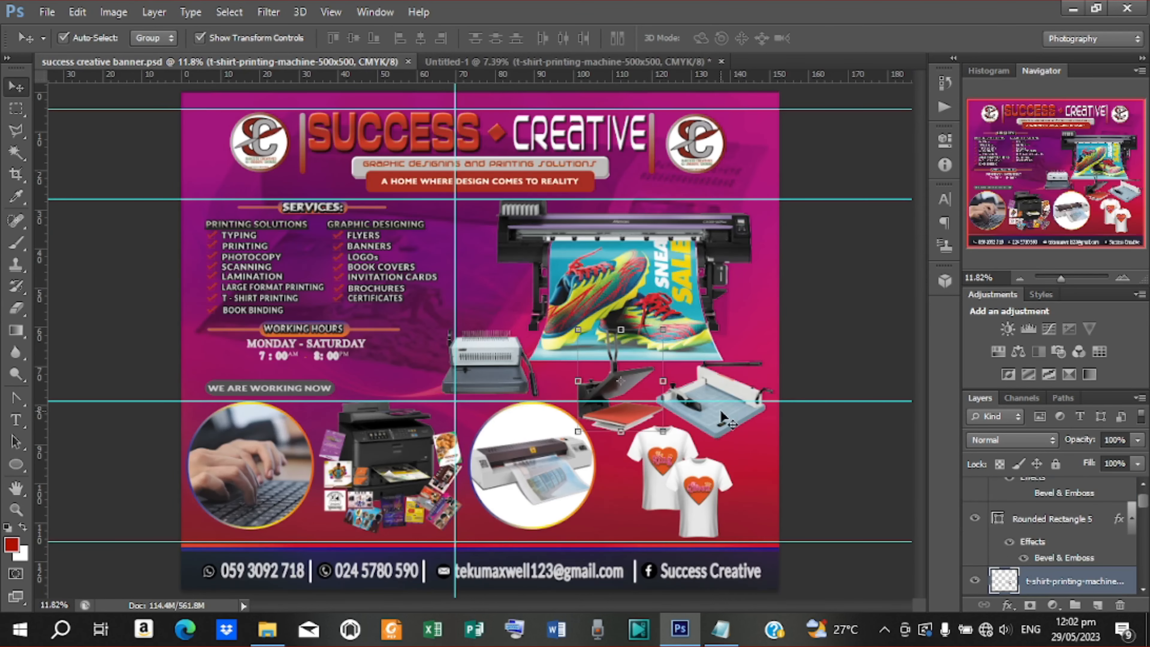
# Add the paper cutter beside the heat press, scaled to 171%
pyautogui.moveTo(720, 411); pyautogui.dragTo(655, 74)
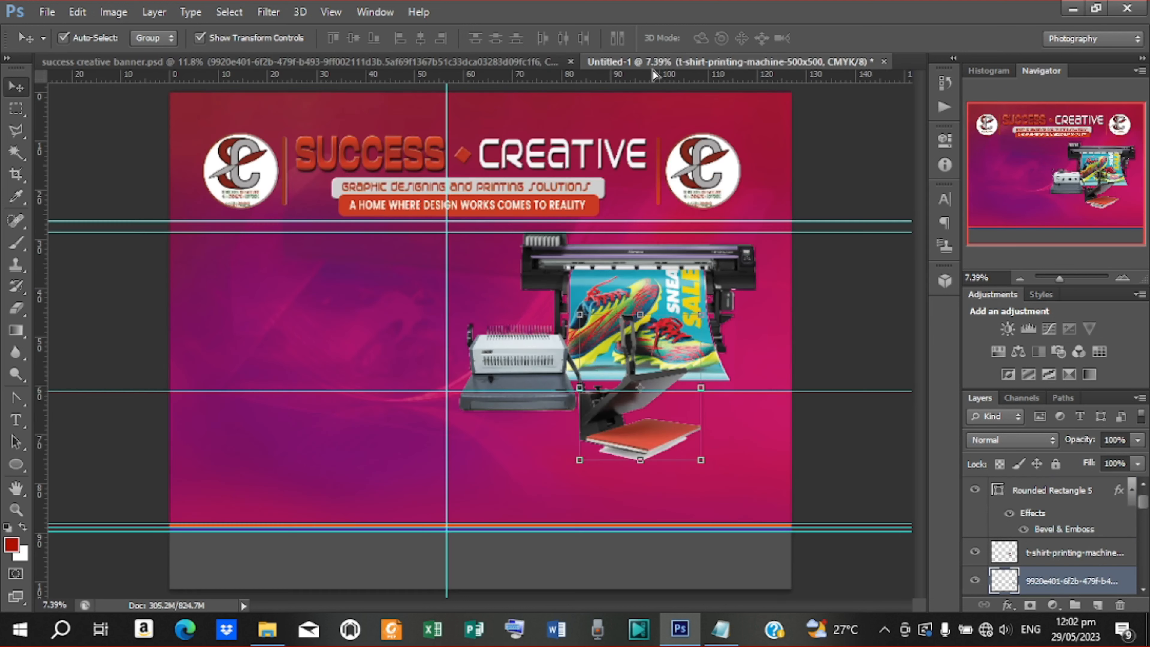
pyautogui.moveTo(663, 389); pyautogui.dragTo(662, 383)
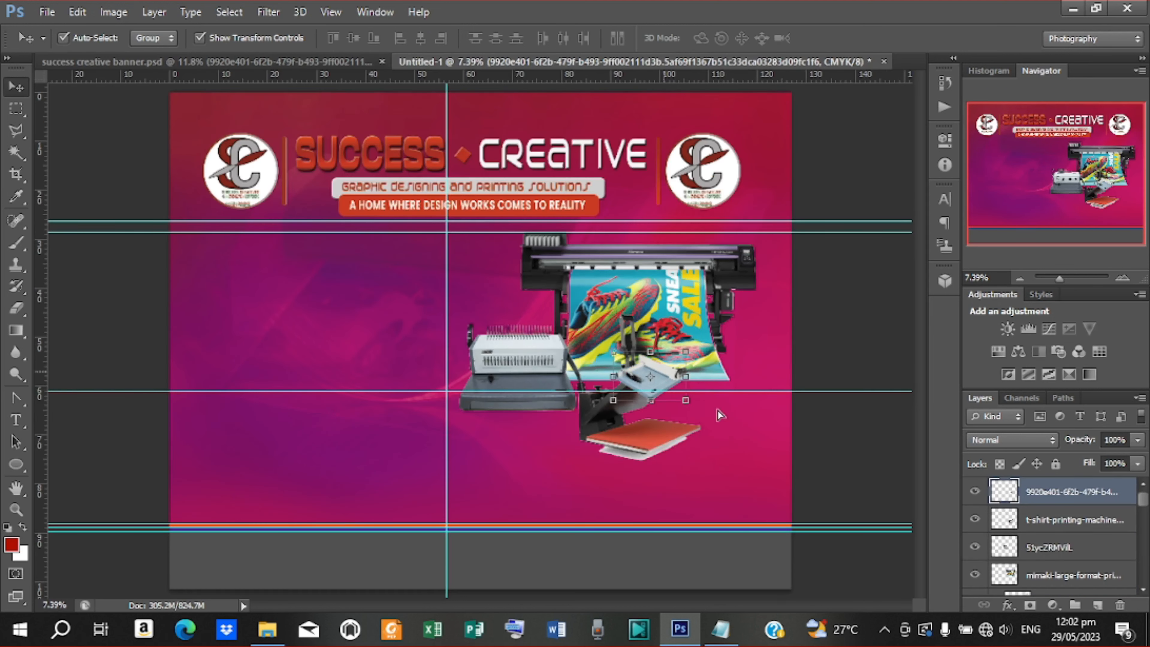
pyautogui.moveTo(718, 410); pyautogui.dragTo(781, 454)
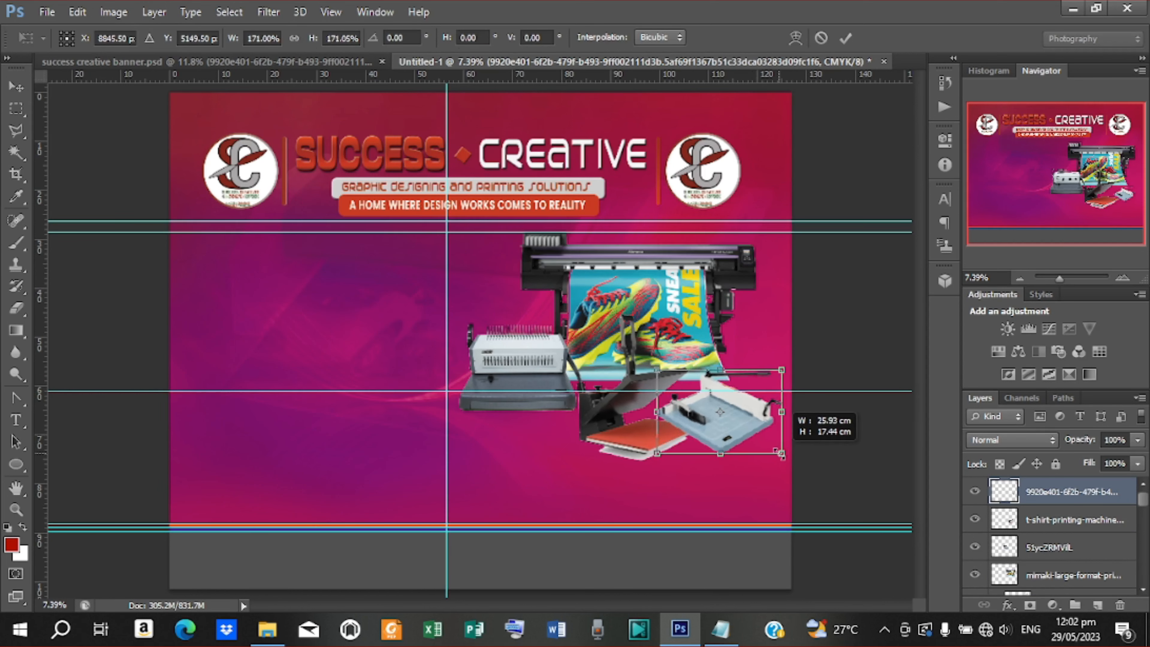
pyautogui.click(844, 40)
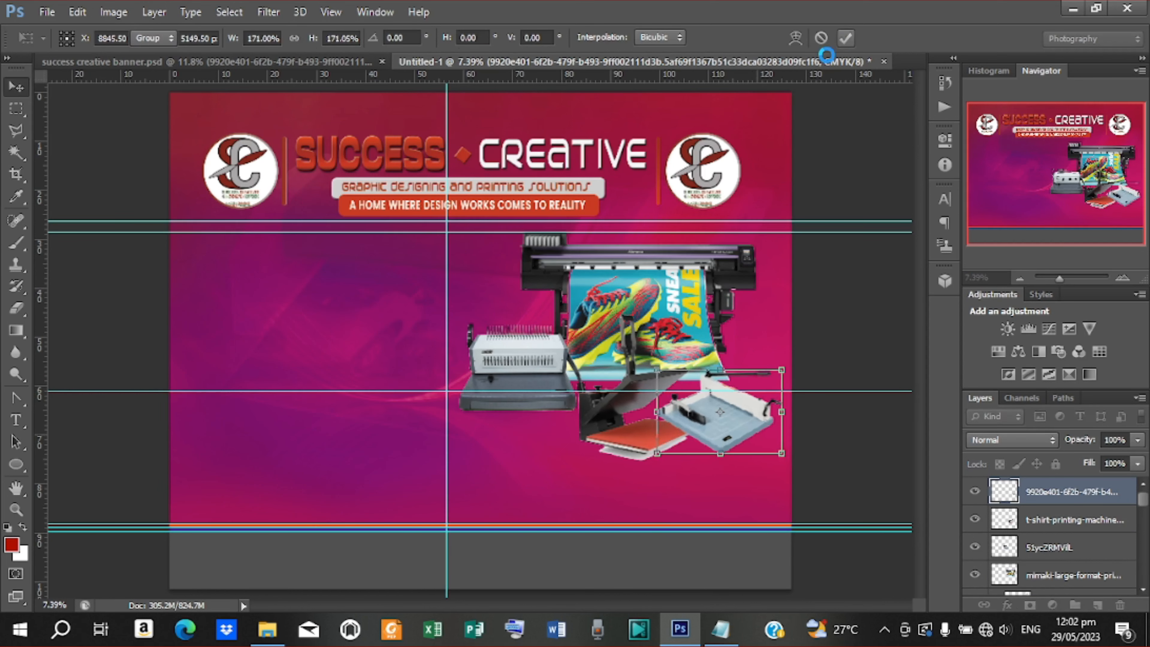
pyautogui.click(312, 63)
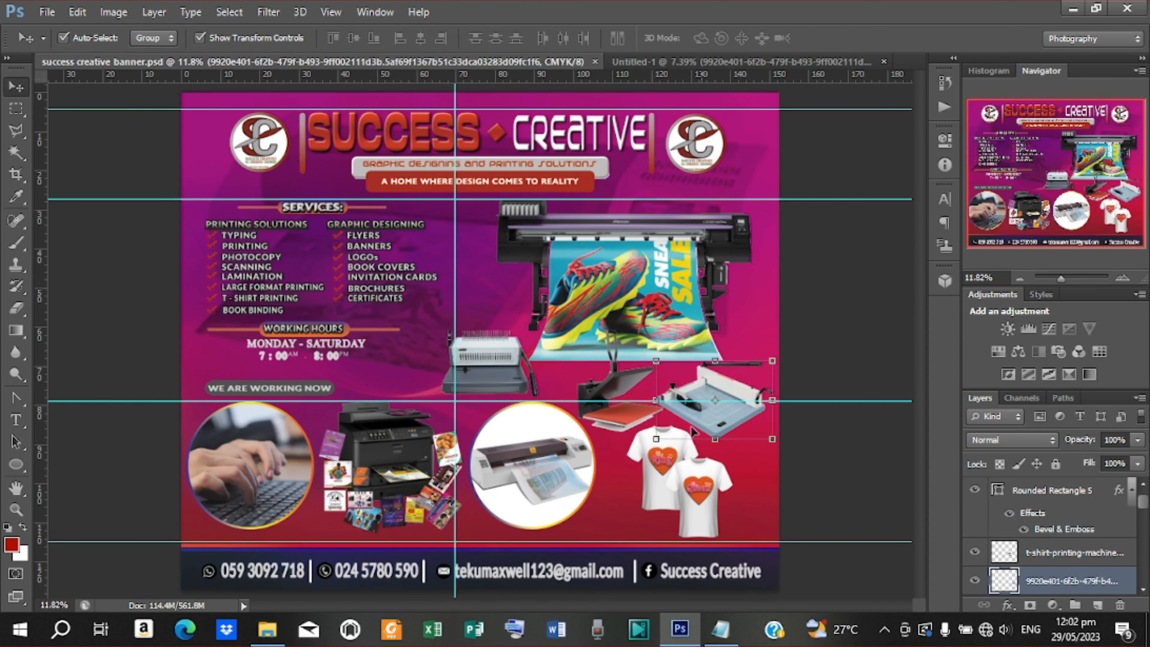
# Drag both T-shirt layers into Untitled-1 and enlarge them to about 162% below the heat press
pyautogui.click(682, 487)
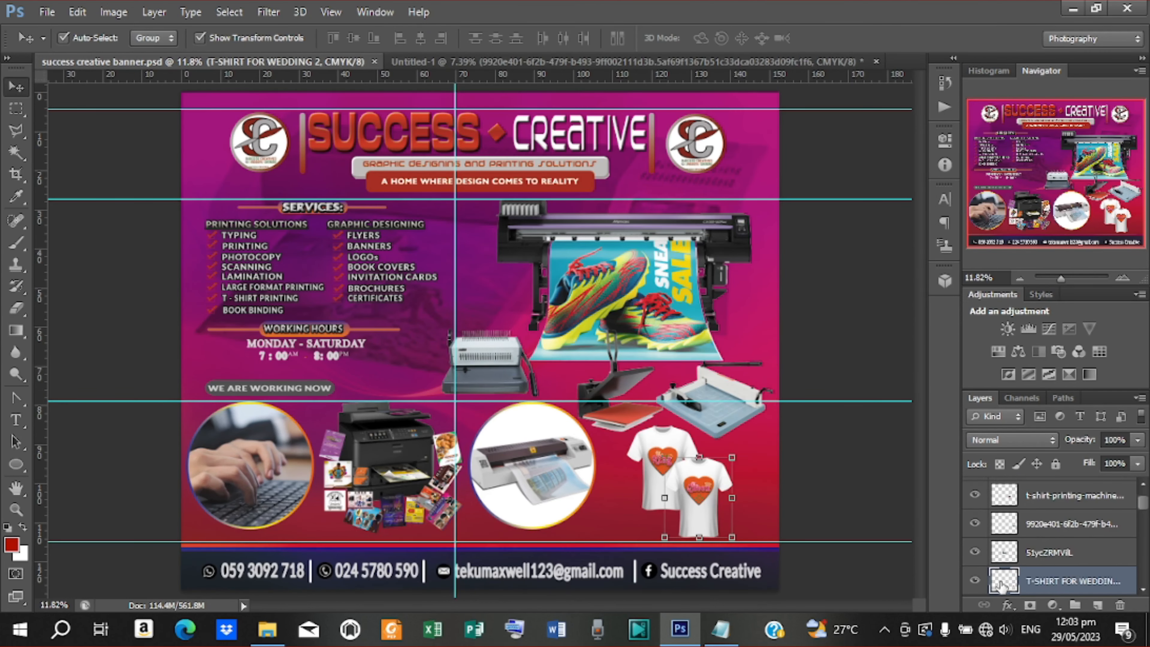
pyautogui.scroll(-2, 1010, 580)
pyautogui.keyDown('shift'); pyautogui.click(1051, 544); pyautogui.keyUp('shift')
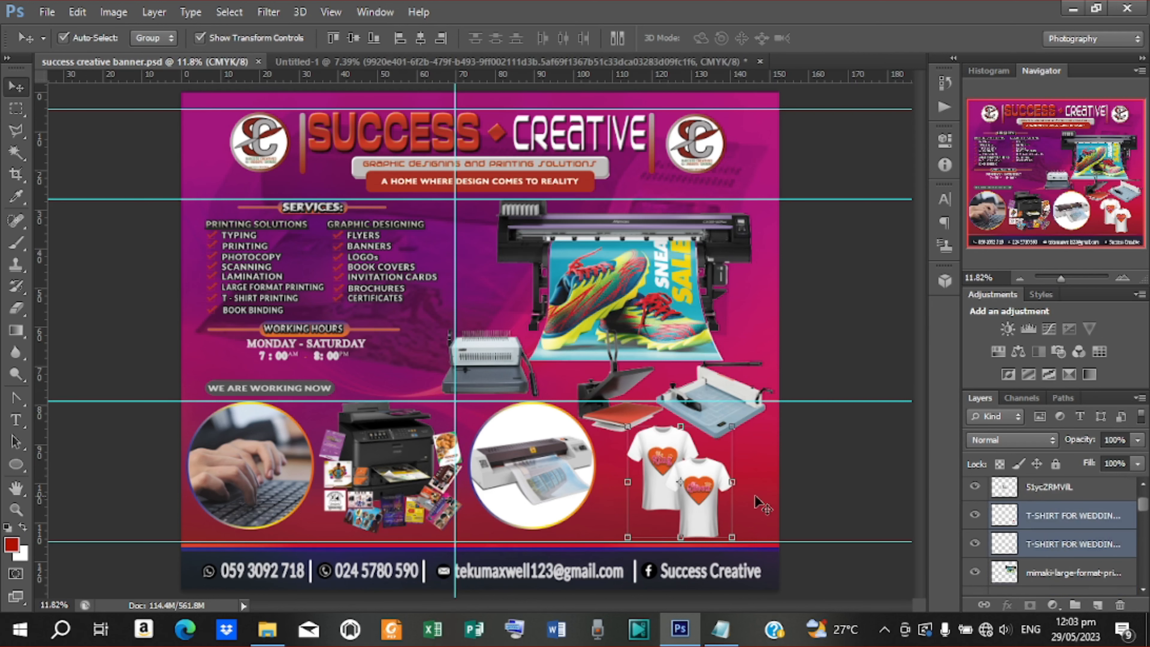
pyautogui.moveTo(678, 419); pyautogui.dragTo(417, 487)
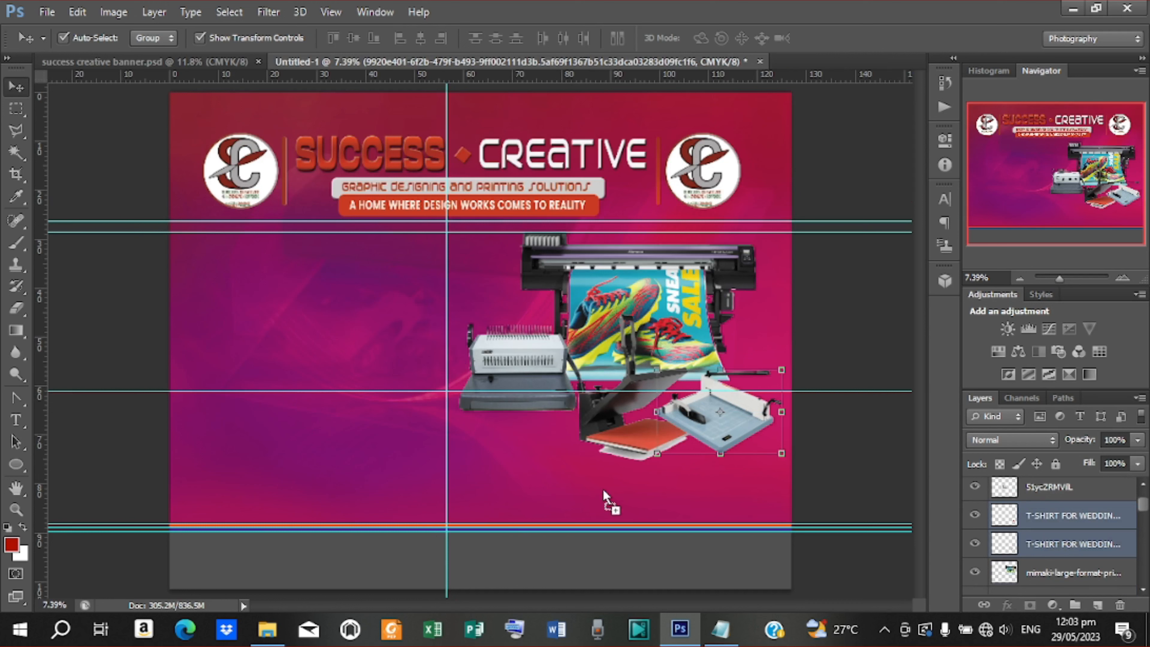
pyautogui.moveTo(603, 489); pyautogui.dragTo(643, 539)
pyautogui.moveTo(612, 485); pyautogui.dragTo(557, 474)
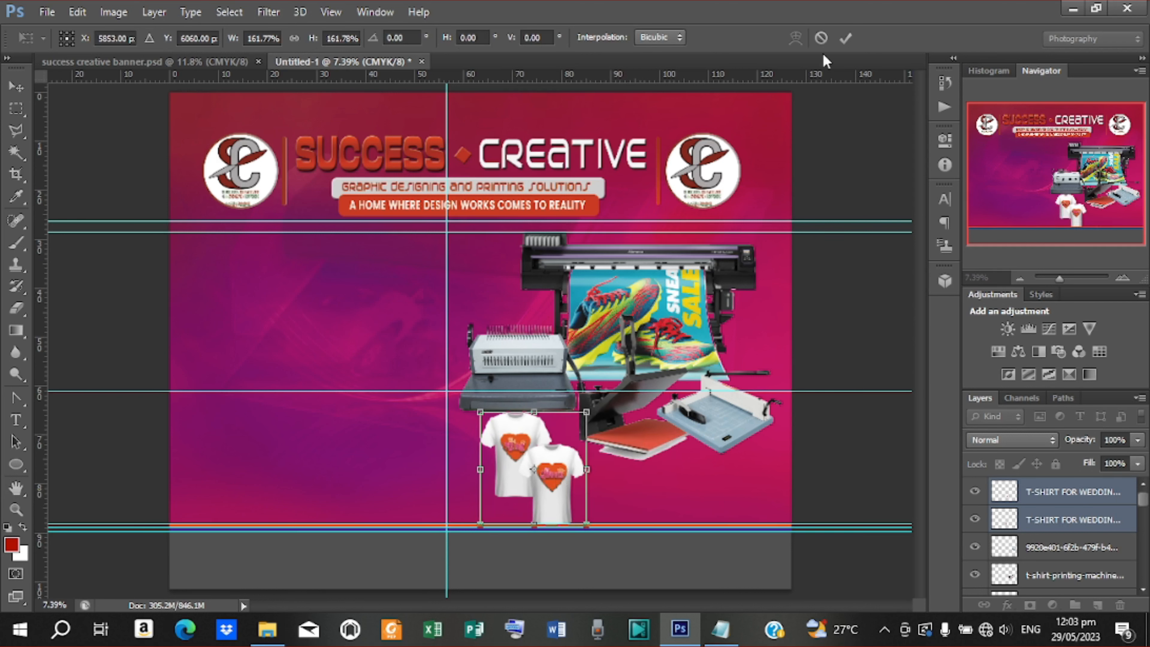
pyautogui.click(843, 38)
pyautogui.click(709, 422)
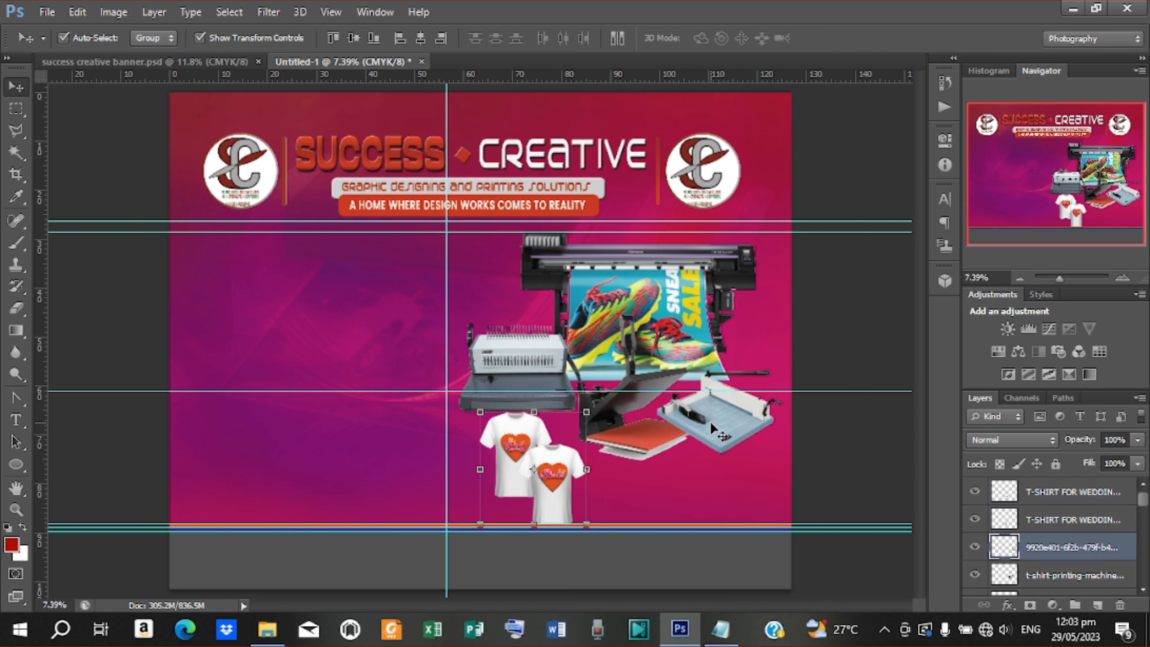
# Shift the paper cutter and move the heat press down and slightly right
pyautogui.moveTo(710, 429)
pyautogui.mouseDown()
pyautogui.moveTo(728, 435)
pyautogui.moveTo(719, 422)
pyautogui.mouseUp()
pyautogui.click(636, 436)
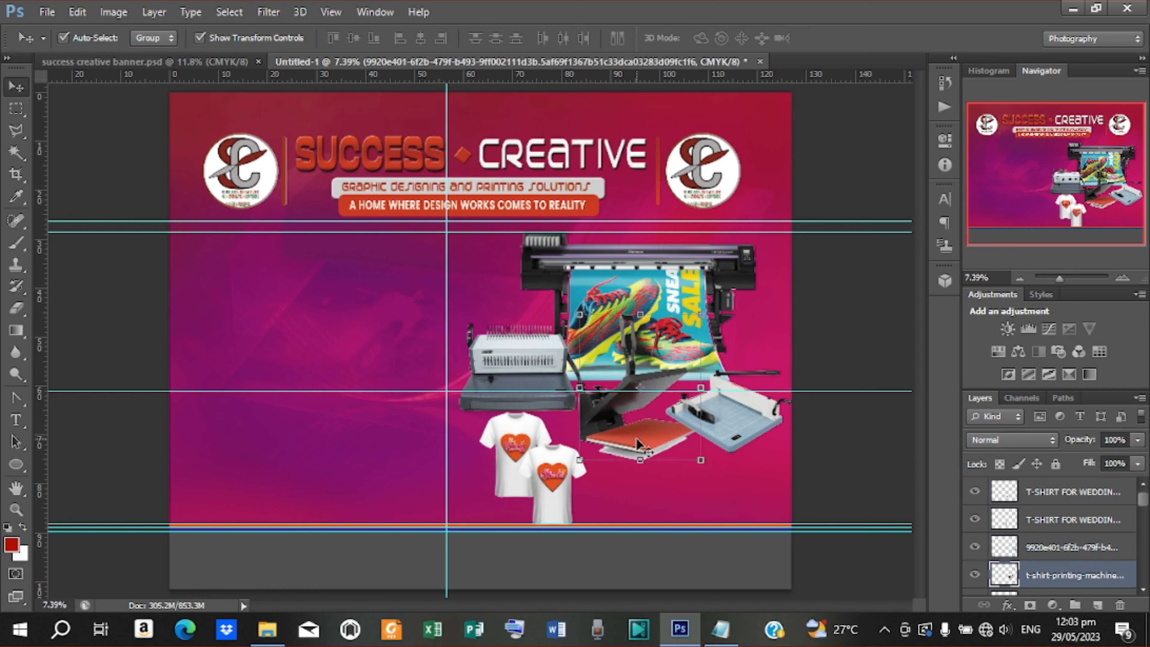
pyautogui.moveTo(636, 438); pyautogui.dragTo(614, 468)
pyautogui.hotkey('shift', 'Right')
pyautogui.hotkey('shift', 'Right')
pyautogui.hotkey('shift', 'Right')
pyautogui.hotkey('shift', 'Right')
pyautogui.hotkey('shift', 'Right')
pyautogui.hotkey('shift', 'Right')
pyautogui.hotkey('shift', 'Right')
pyautogui.hotkey('shift', 'Right')
pyautogui.hotkey('shift', 'Right')
pyautogui.hotkey('shift', 'Right')
pyautogui.hotkey('shift', 'Right')
pyautogui.hotkey('shift', 'Right')
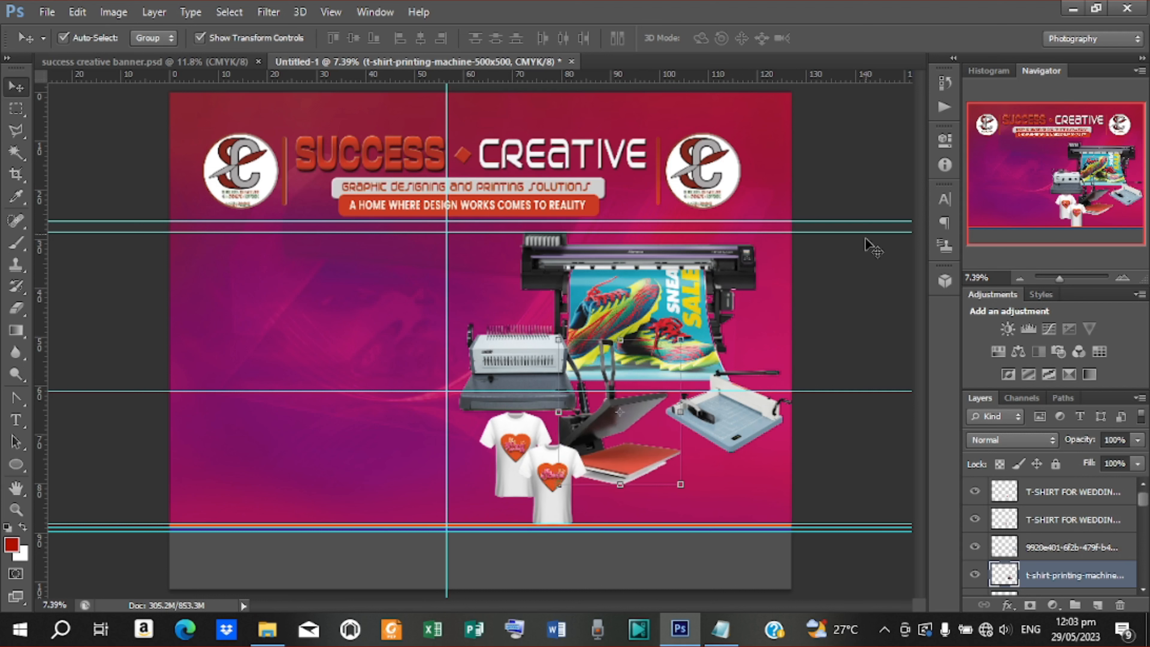
# Nudge the binding machine left and the heat press right, then deselect all layers
pyautogui.click(505, 367)
pyautogui.hotkey('shift', 'Left')
pyautogui.hotkey('shift', 'Left')
pyautogui.hotkey('shift', 'Left')
pyautogui.hotkey('shift', 'Left')
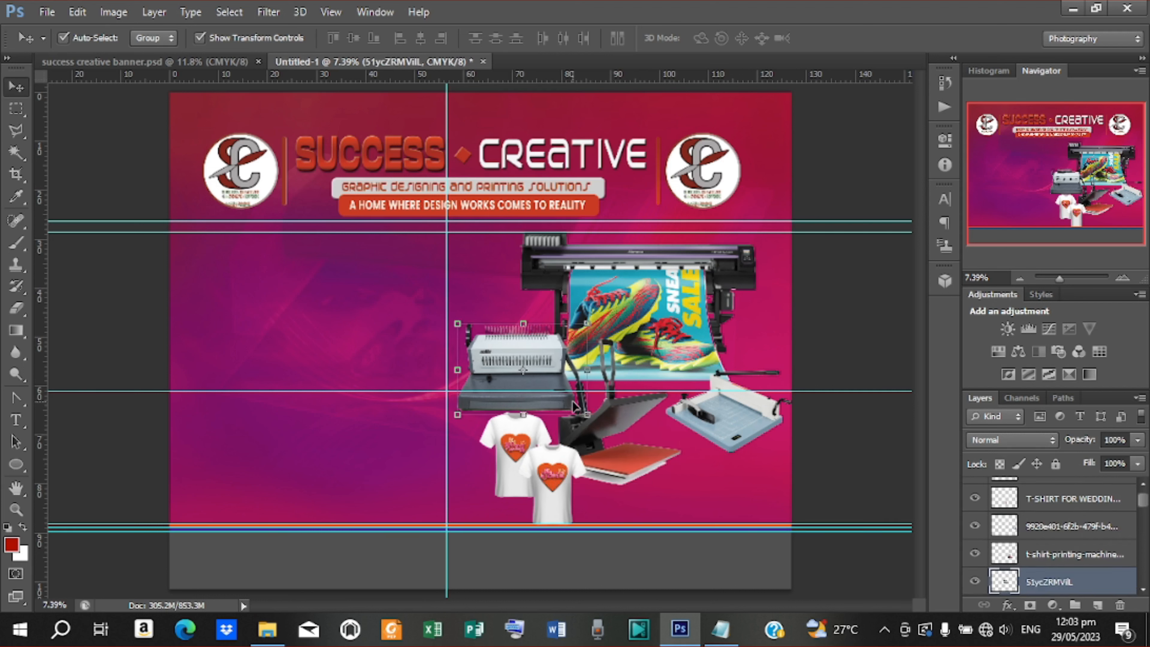
pyautogui.hotkey('shift', 'Left')
pyautogui.hotkey('shift', 'Left')
pyautogui.hotkey('shift', 'Left')
pyautogui.hotkey('shift', 'Left')
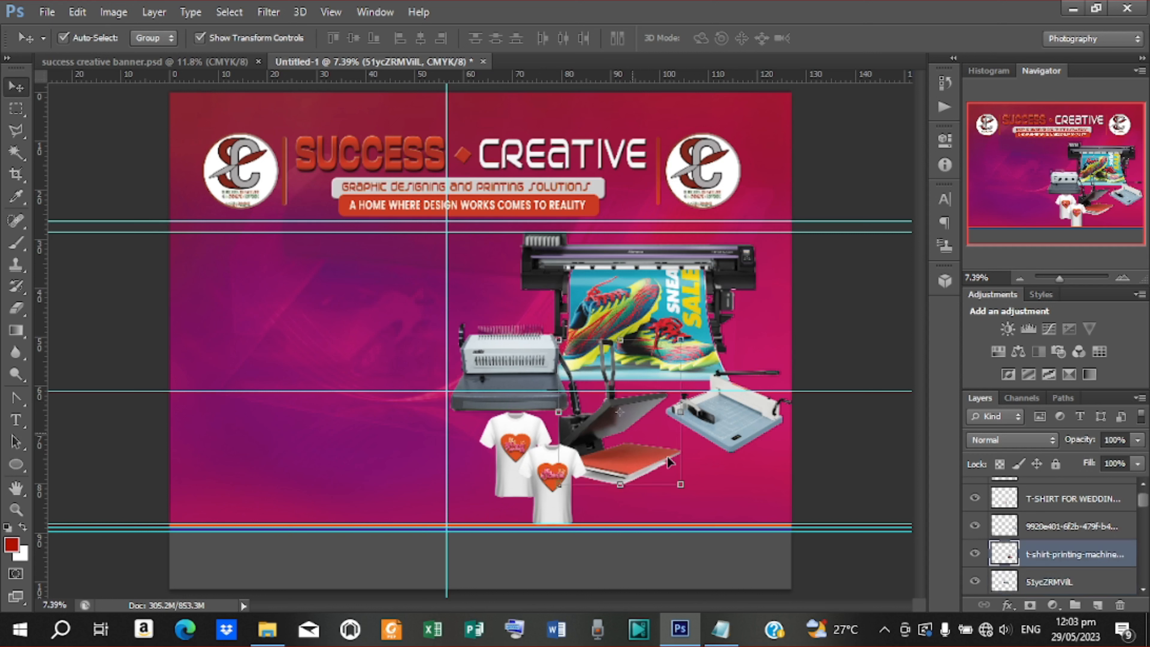
pyautogui.click(667, 456)
pyautogui.hotkey('shift', 'Right')
pyautogui.hotkey('shift', 'Right')
pyautogui.hotkey('shift', 'Right')
pyautogui.hotkey('shift', 'Right')
pyautogui.hotkey('shift', 'Right')
pyautogui.hotkey('shift', 'Right')
pyautogui.hotkey('shift', 'Right')
pyautogui.hotkey('shift', 'Right')
pyautogui.hotkey('shift', 'Right')
pyautogui.hotkey('shift', 'Right')
pyautogui.hotkey('shift', 'Right')
pyautogui.hotkey('shift', 'Right')
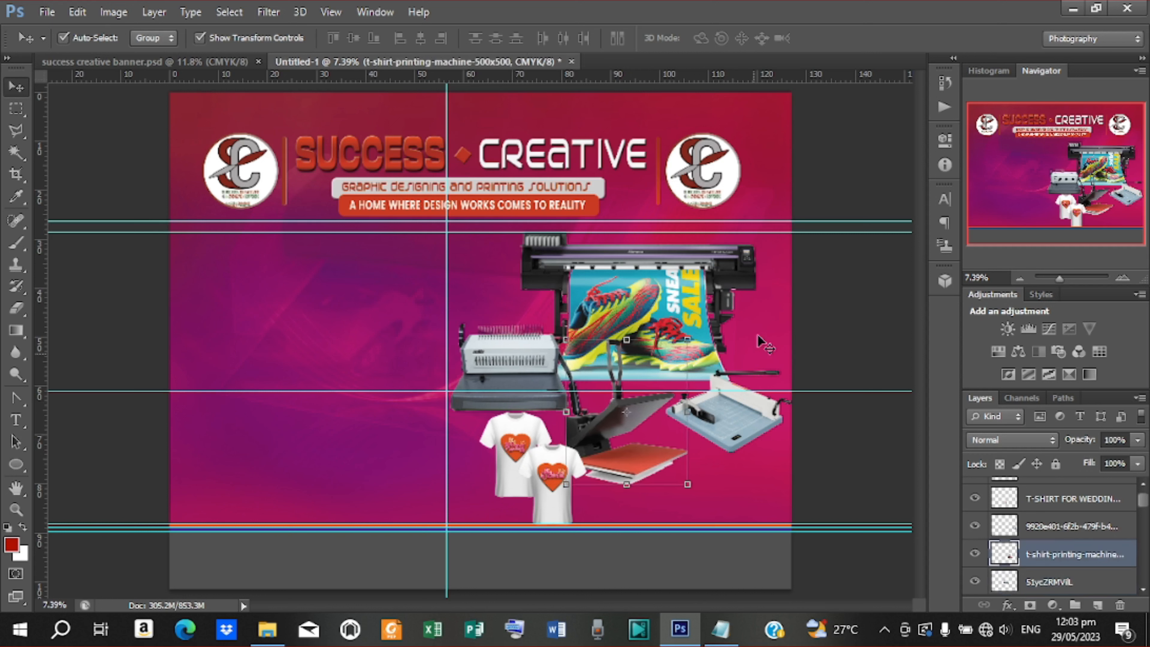
pyautogui.click(874, 293)
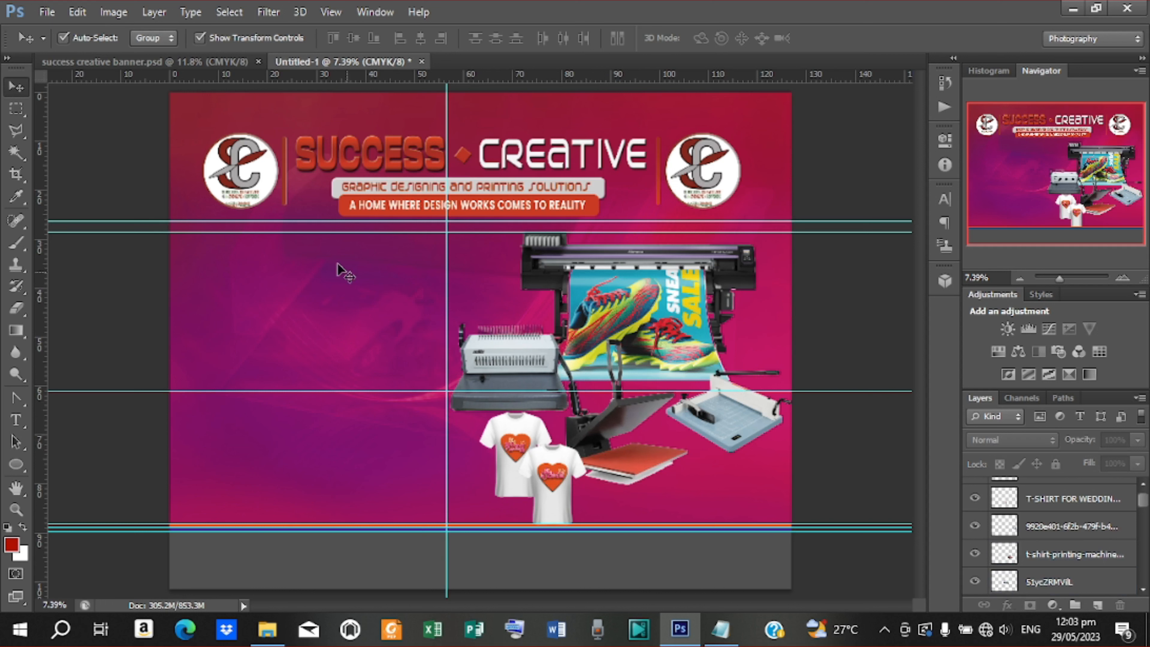
pyautogui.click(16, 466)
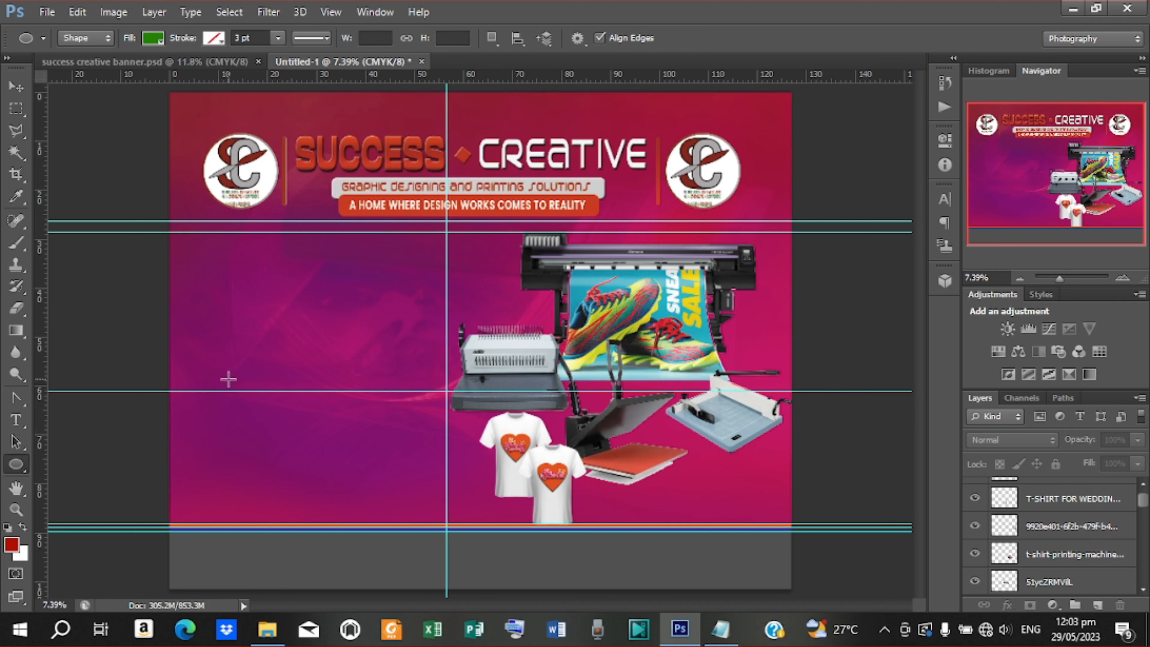
# Draw a green circle at the lower left, move it left and scale it to about 80%
pyautogui.moveTo(228, 378); pyautogui.dragTo(428, 537)
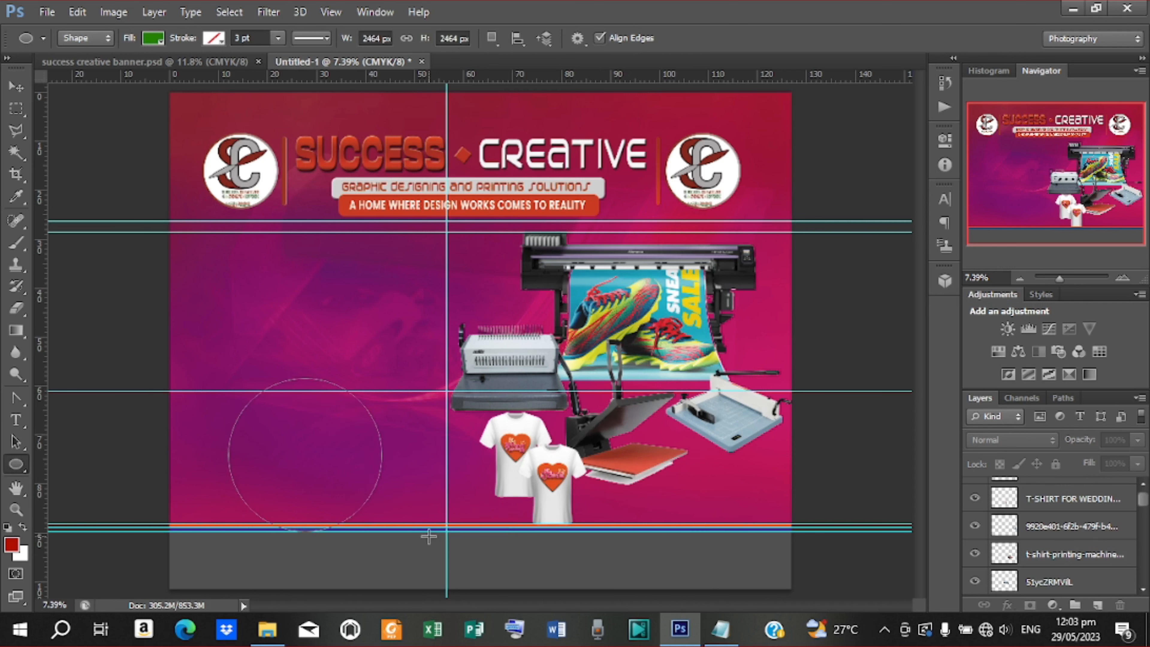
pyautogui.click(20, 90)
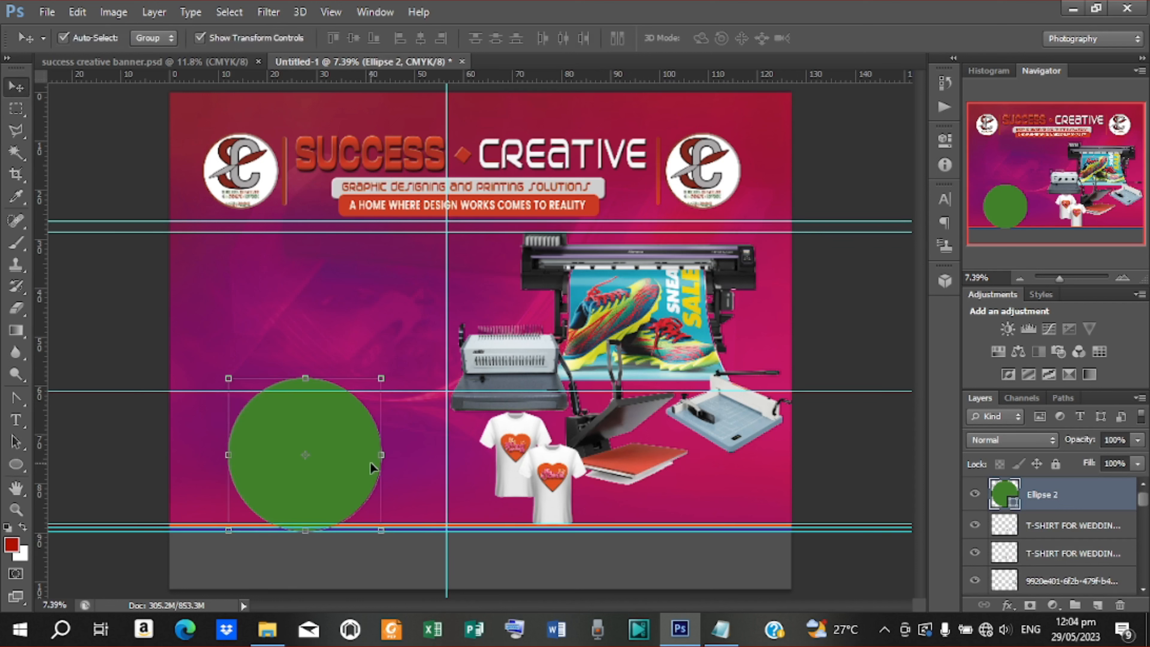
pyautogui.moveTo(370, 461); pyautogui.dragTo(330, 470)
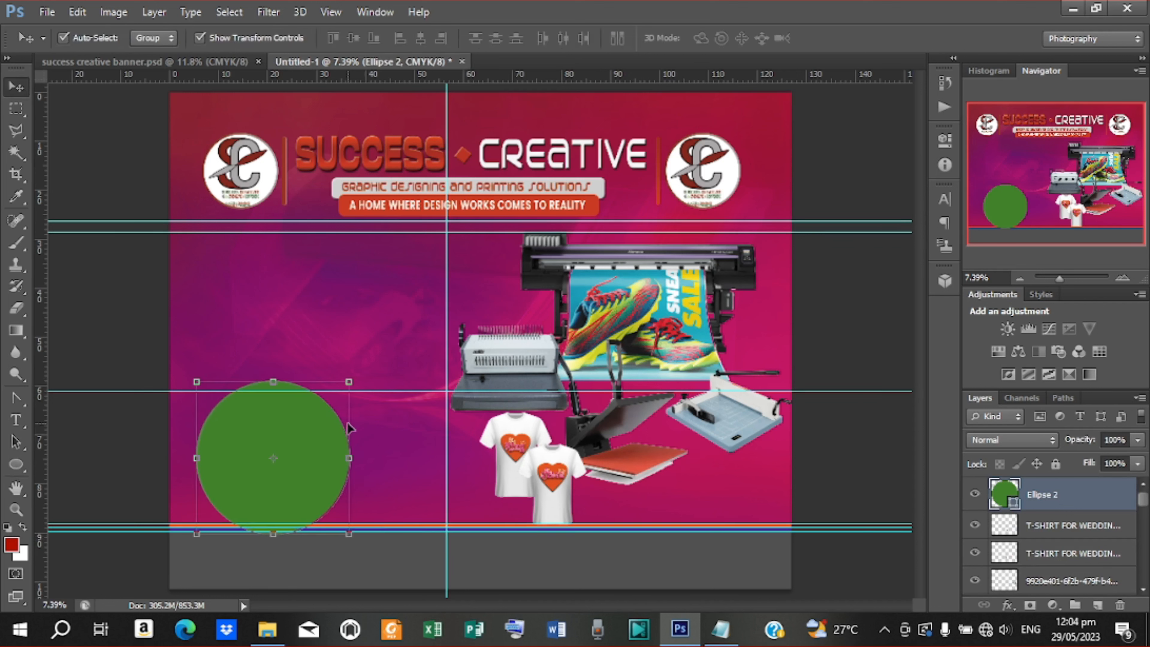
pyautogui.moveTo(350, 379); pyautogui.dragTo(336, 393)
pyautogui.click(846, 38)
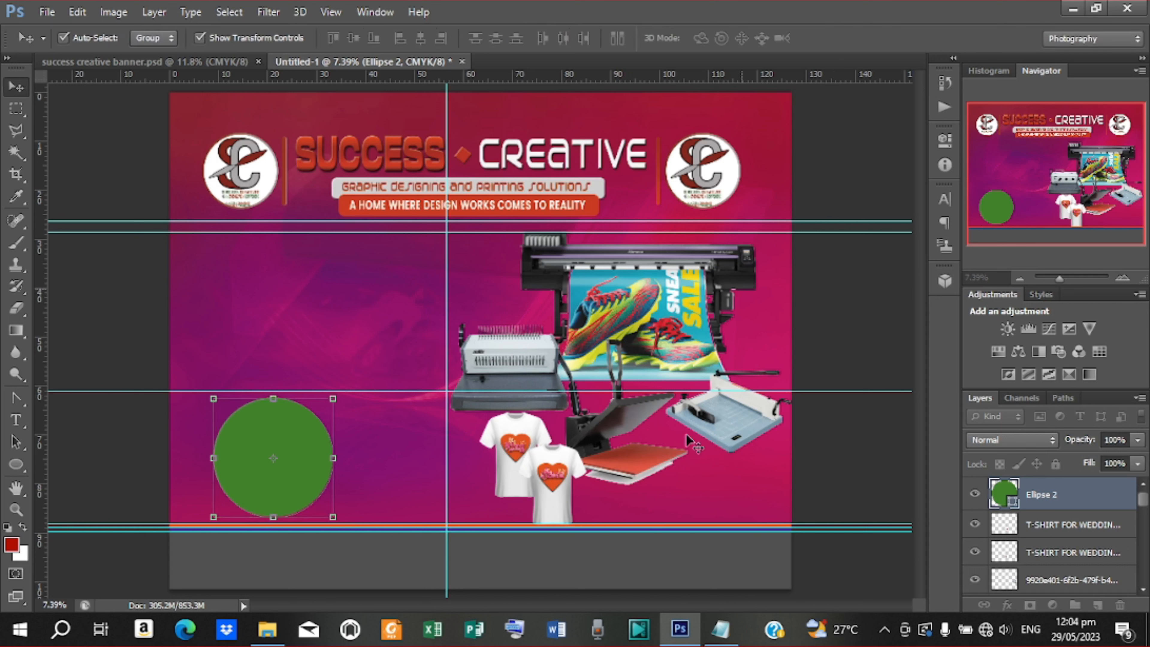
# Shrink the heat press to about 61% and move it up slightly
pyautogui.click(617, 416)
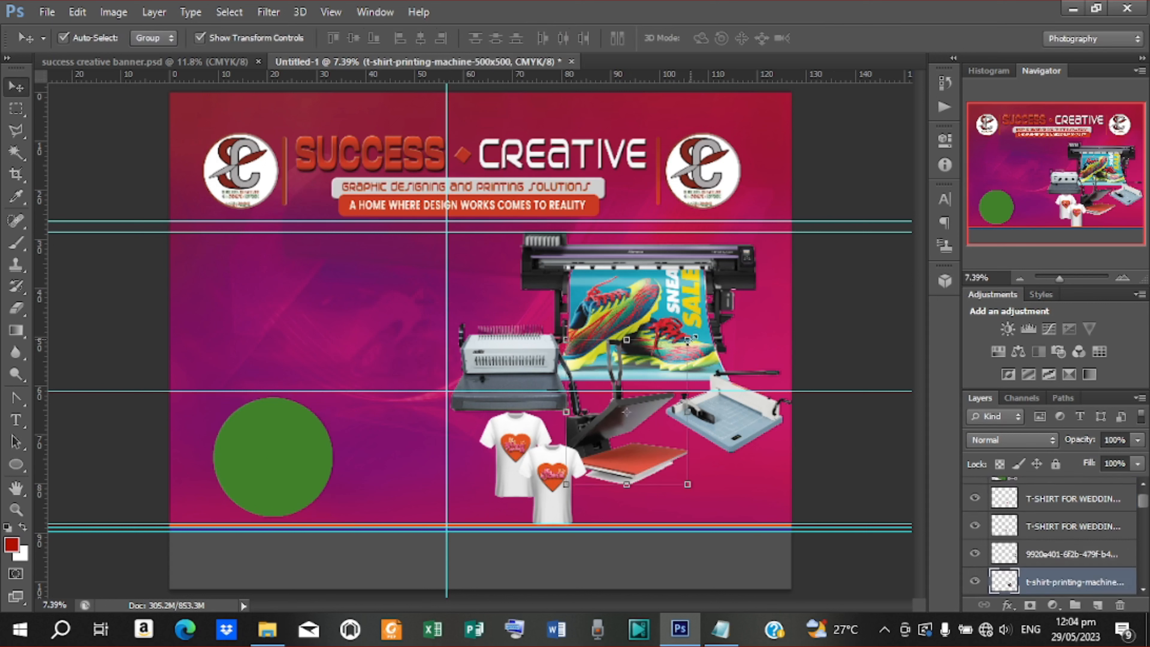
pyautogui.moveTo(687, 340); pyautogui.dragTo(663, 365)
pyautogui.moveTo(636, 441); pyautogui.dragTo(634, 425)
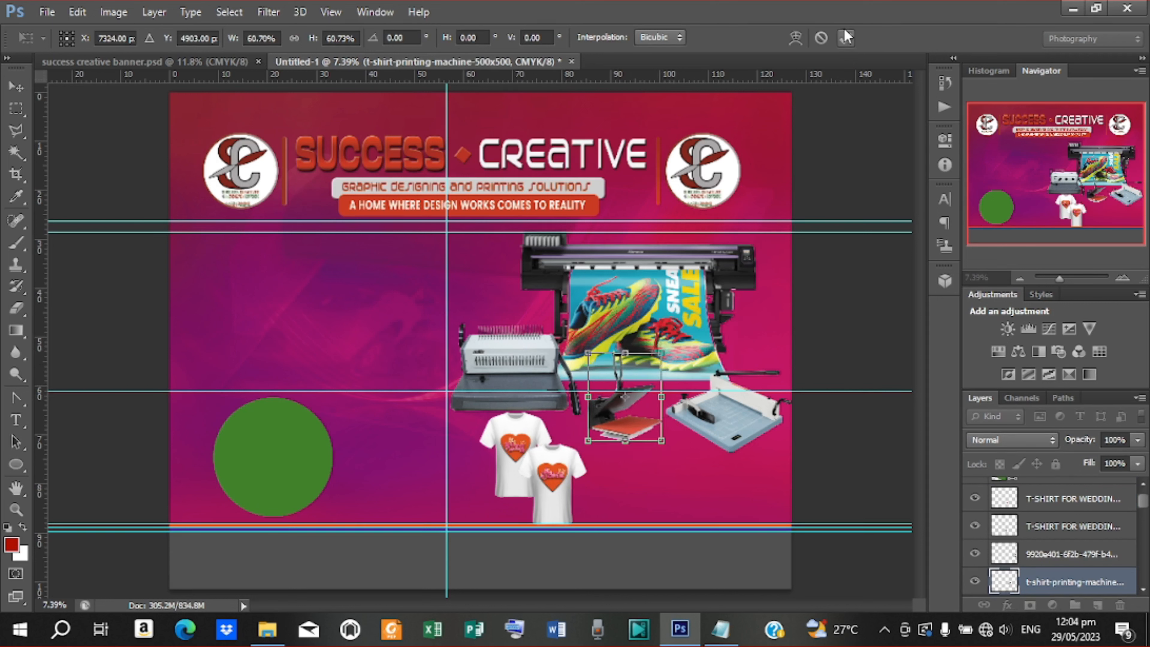
pyautogui.click(845, 36)
# Shrink the paper cutter to 73% and move it up
pyautogui.click(723, 425)
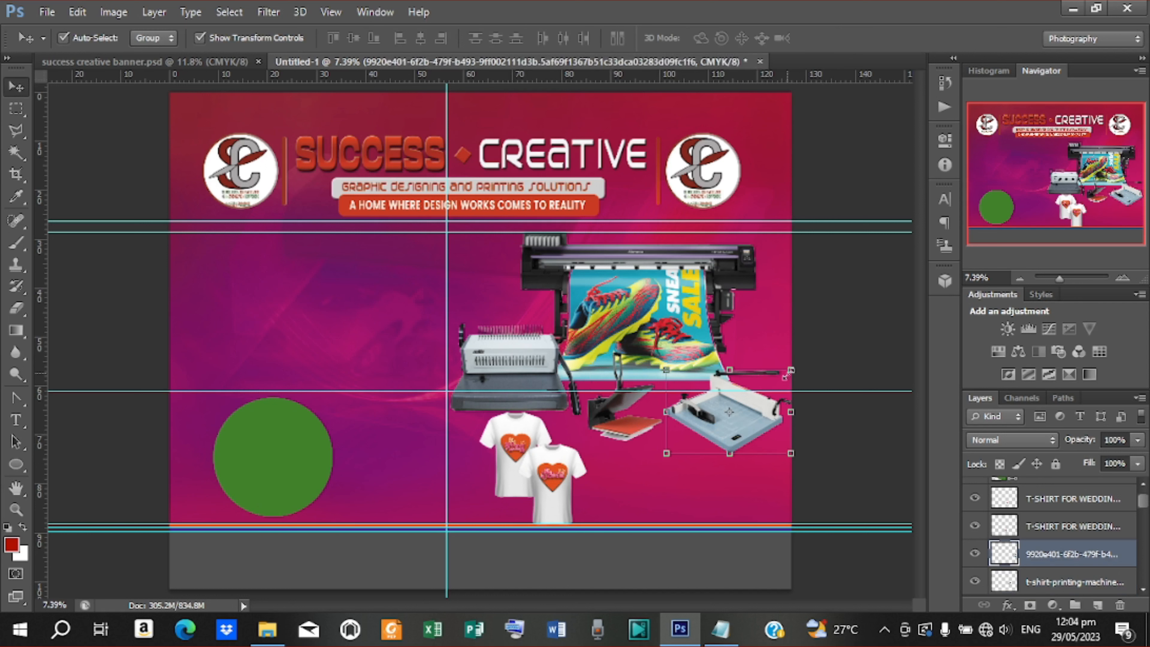
pyautogui.moveTo(789, 371); pyautogui.dragTo(769, 385)
pyautogui.moveTo(745, 431)
pyautogui.mouseDown()
pyautogui.moveTo(746, 417)
pyautogui.moveTo(732, 418)
pyautogui.mouseUp()
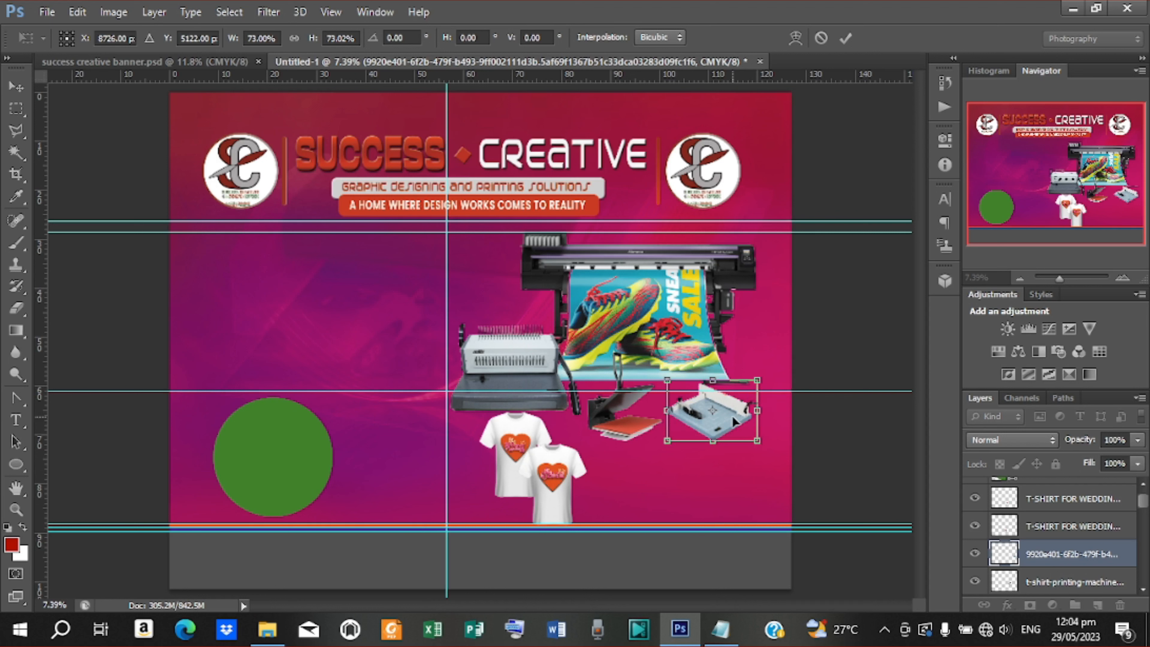
pyautogui.click(845, 40)
# Move both T-shirts right under the cutter and scale them to about 84%
pyautogui.click(1063, 498)
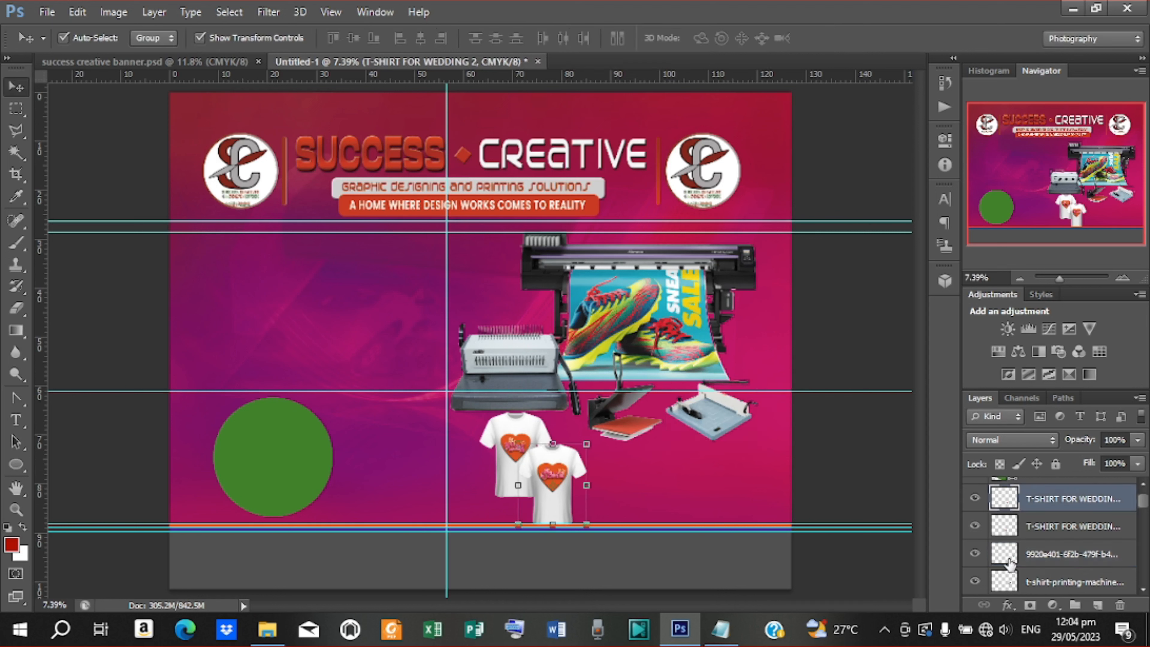
pyautogui.keyDown('shift'); pyautogui.click(1051, 528); pyautogui.keyUp('shift')
pyautogui.moveTo(559, 512); pyautogui.dragTo(709, 525)
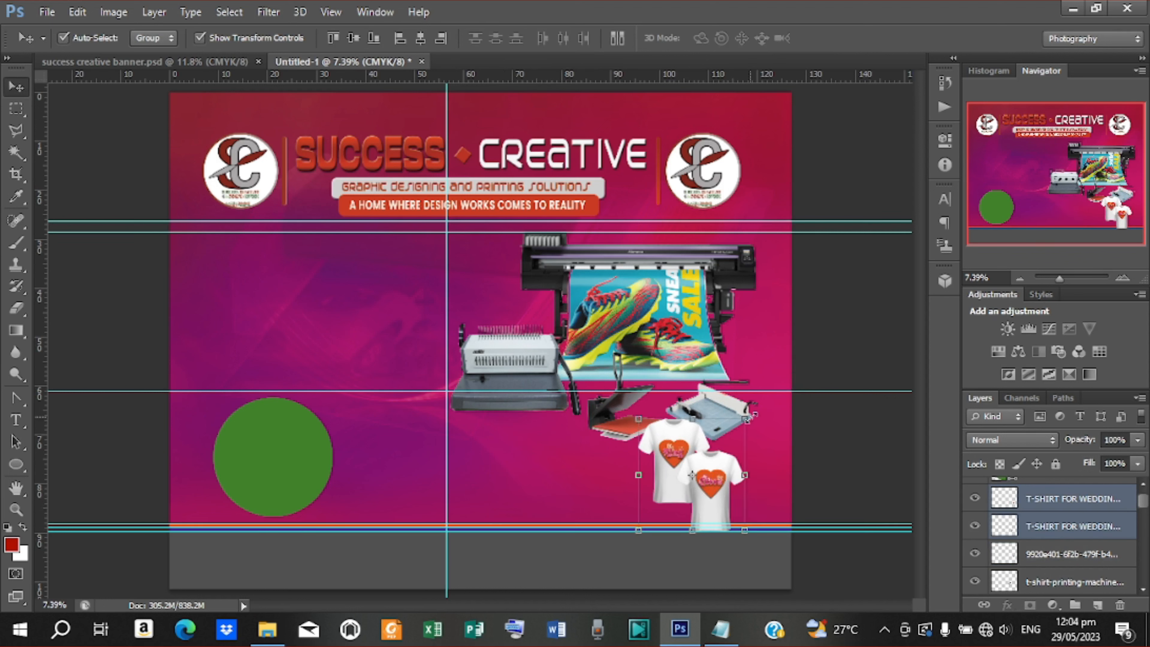
pyautogui.moveTo(744, 418); pyautogui.dragTo(736, 430)
pyautogui.moveTo(713, 484); pyautogui.dragTo(705, 479)
pyautogui.press('Down')
pyautogui.press('Down')
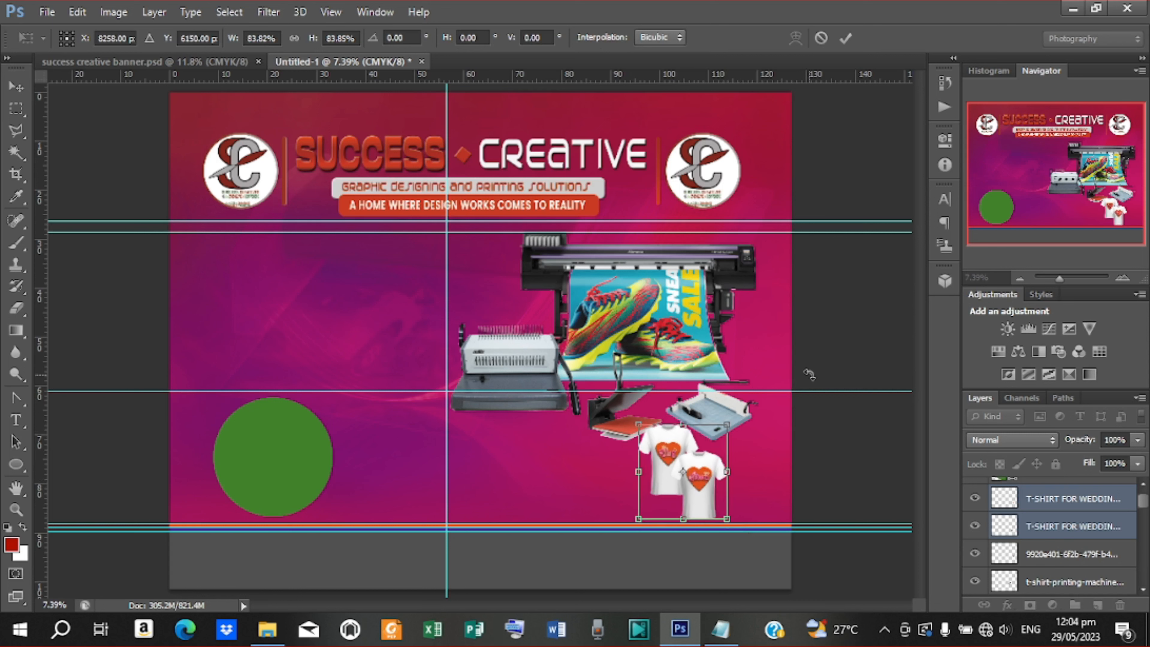
pyautogui.press('Right')
pyautogui.press('Right')
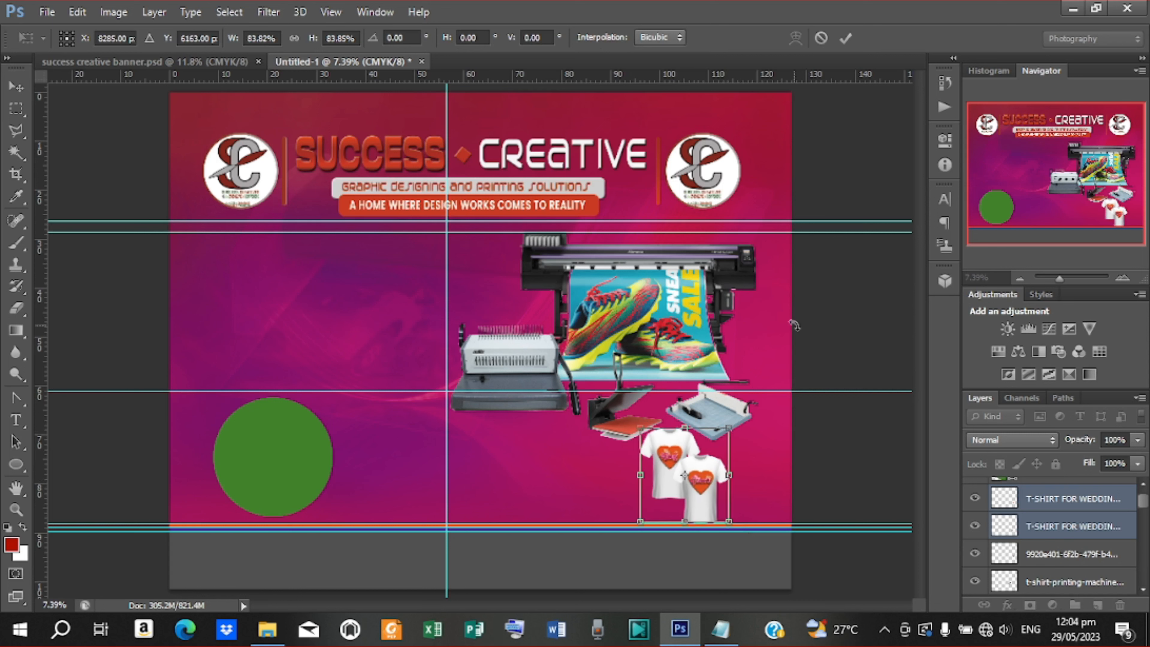
pyautogui.click(845, 38)
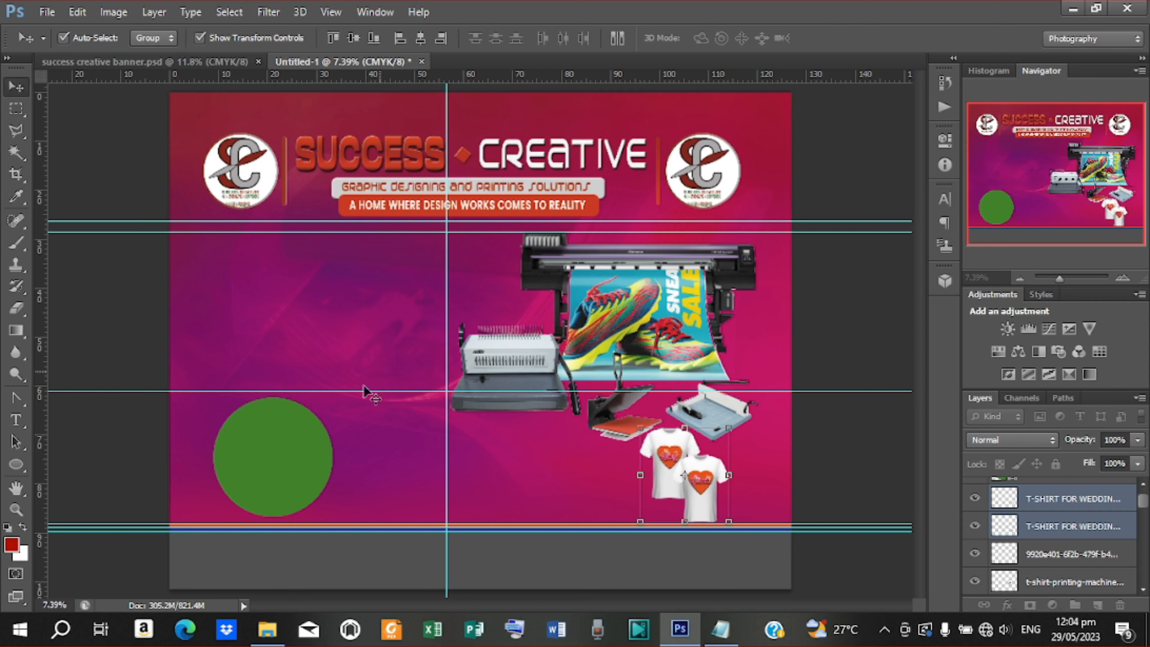
# Nudge the green circle left, then duplicate it as Ellipse 2 copy scaled to about 95.8%
pyautogui.click(265, 470)
pyautogui.press('Left')
pyautogui.press('Left')
pyautogui.press('Left')
pyautogui.press('Left')
pyautogui.press('Left')
pyautogui.press('Left')
pyautogui.press('Left')
pyautogui.press('Left')
pyautogui.press('Left')
pyautogui.press('Left')
pyautogui.press('Left')
pyautogui.press('Left')
pyautogui.press('Left')
pyautogui.press('Left')
pyautogui.press('Left')
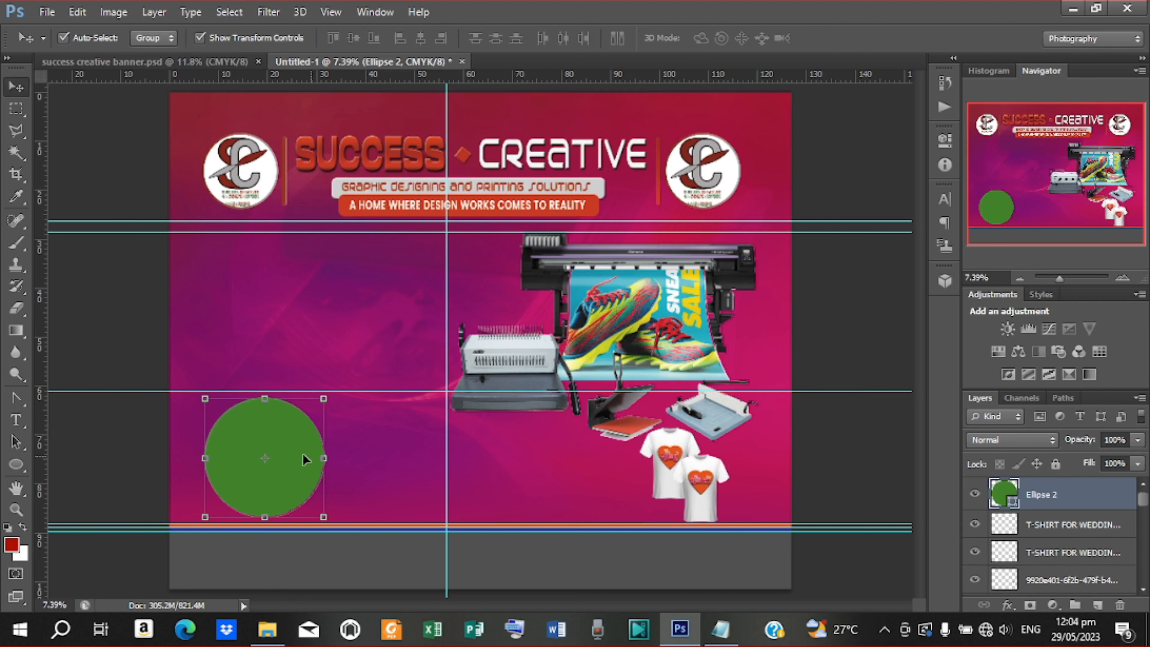
pyautogui.press('Left')
pyautogui.press('Left')
pyautogui.press('Left')
pyautogui.press('Left')
pyautogui.press('Left')
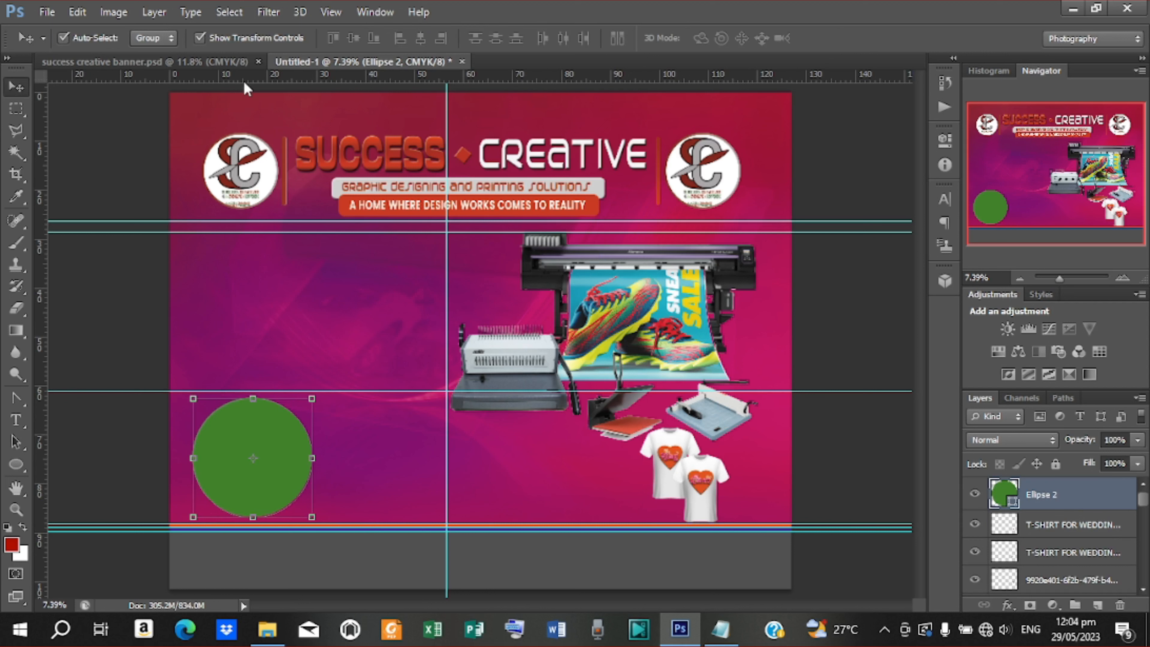
pyautogui.click(231, 61)
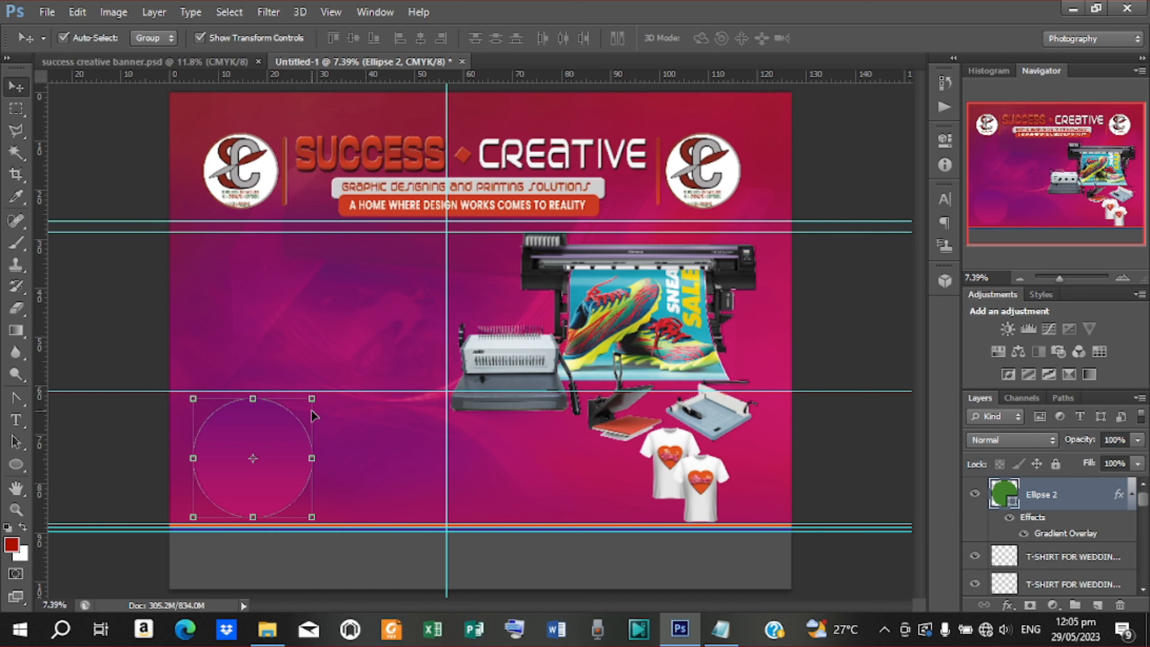
pyautogui.hotkey('ctrl', 'j')
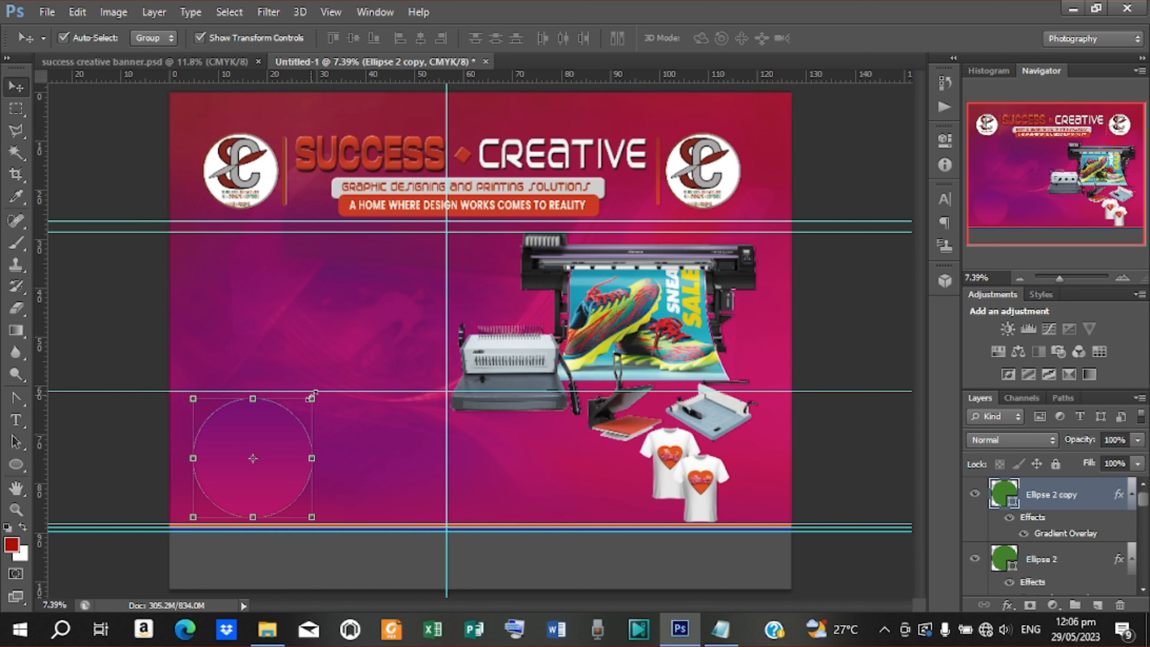
pyautogui.moveTo(311, 397)
pyautogui.mouseDown()
pyautogui.moveTo(303, 406)
pyautogui.moveTo(311, 395)
pyautogui.mouseUp()
pyautogui.click(846, 38)
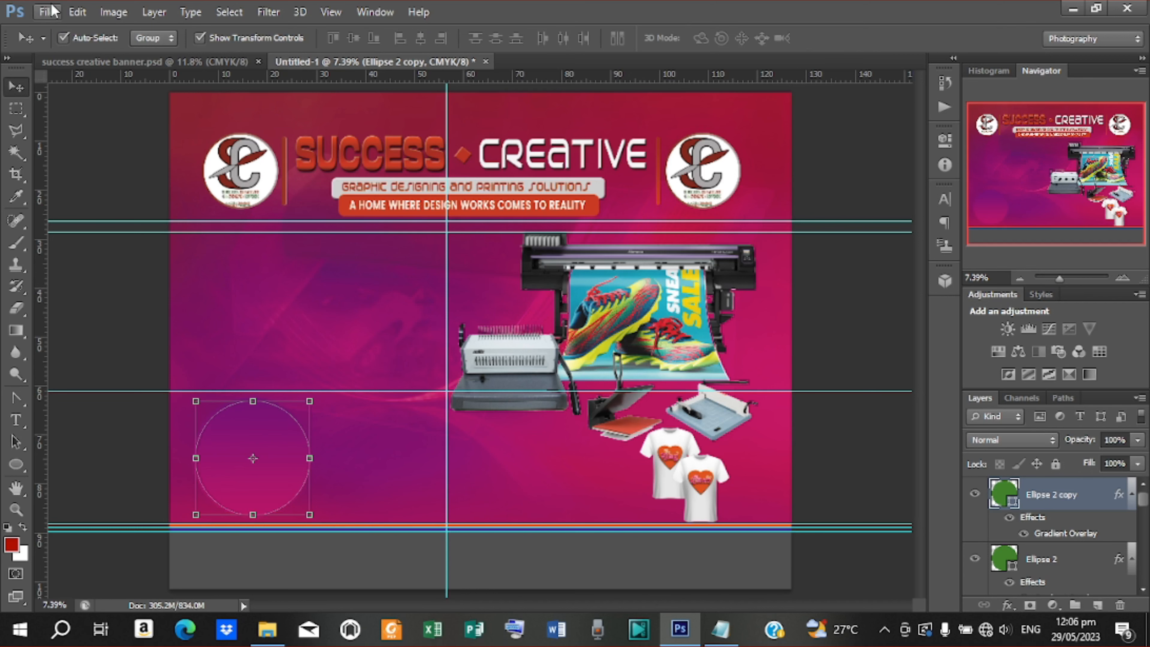
# Place the Untitled-1 laptop photo into the banner and enlarge it over the circle
pyautogui.click(47, 12)
pyautogui.click(83, 279)
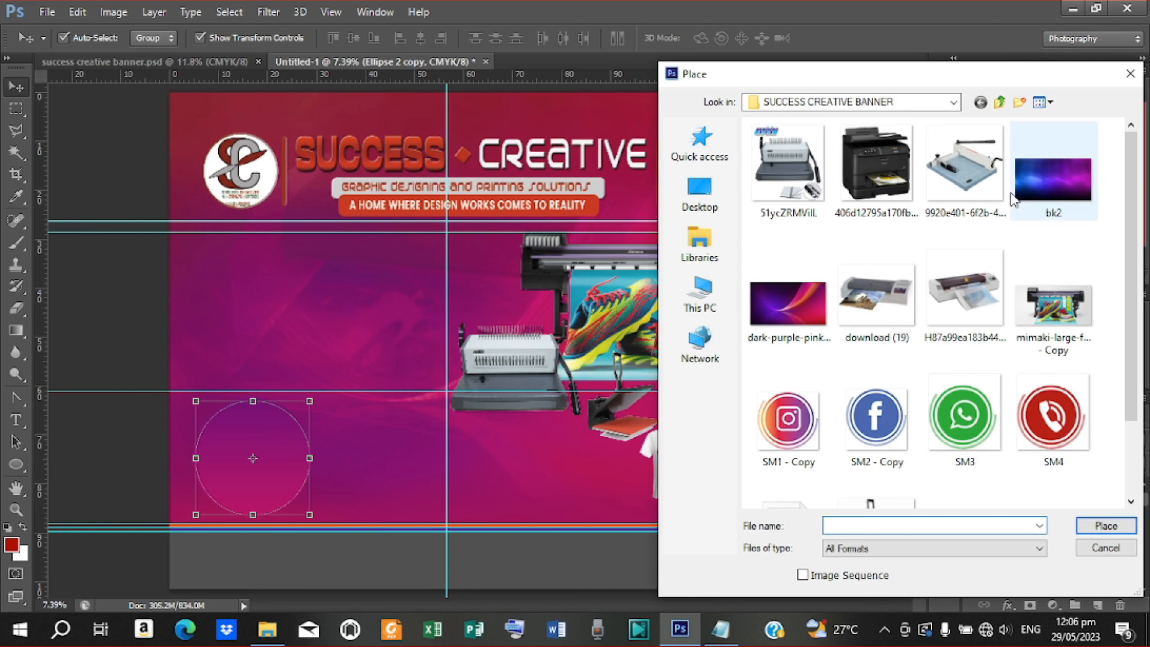
pyautogui.scroll(-3, 901, 305)
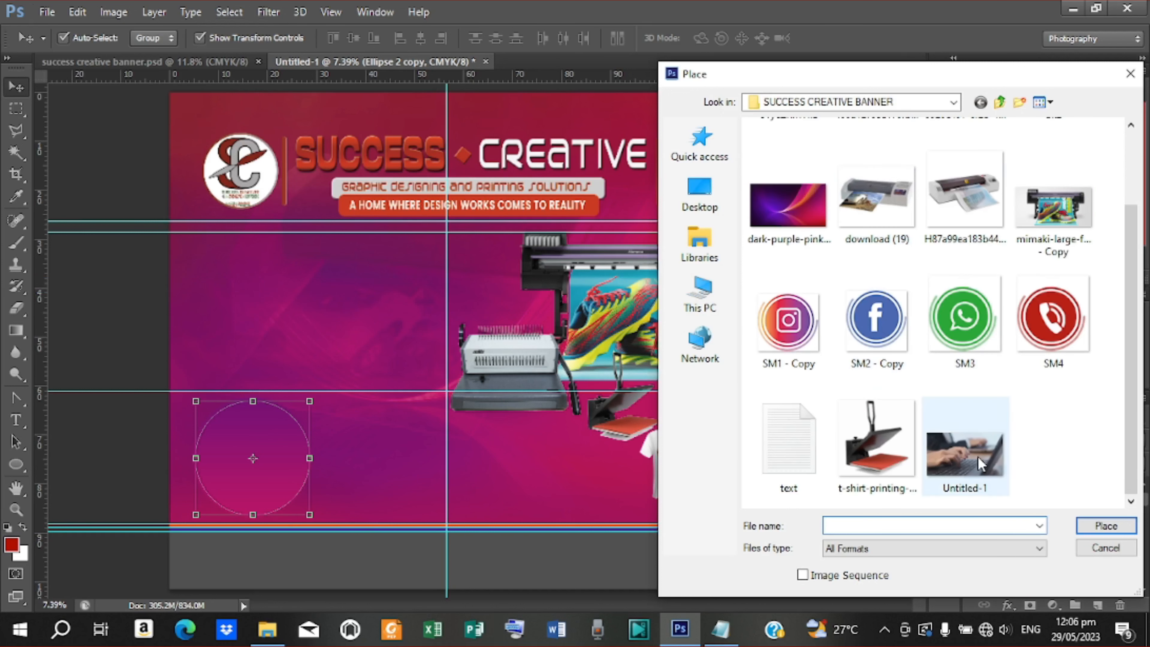
pyautogui.click(978, 446)
pyautogui.click(1105, 525)
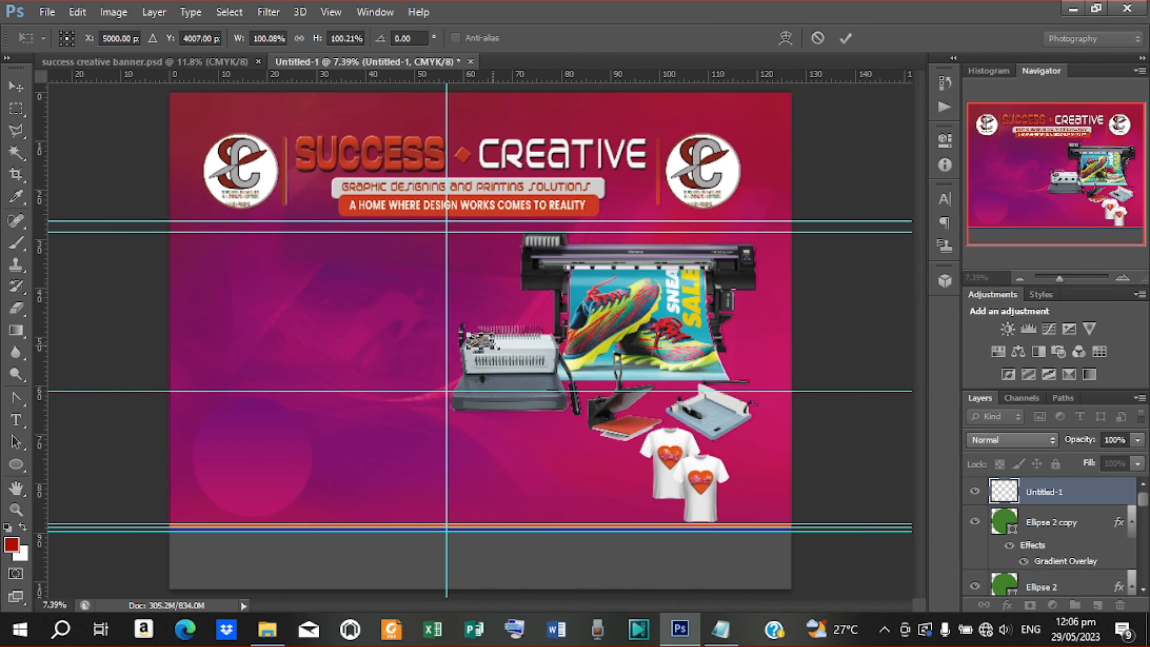
pyautogui.click(844, 38)
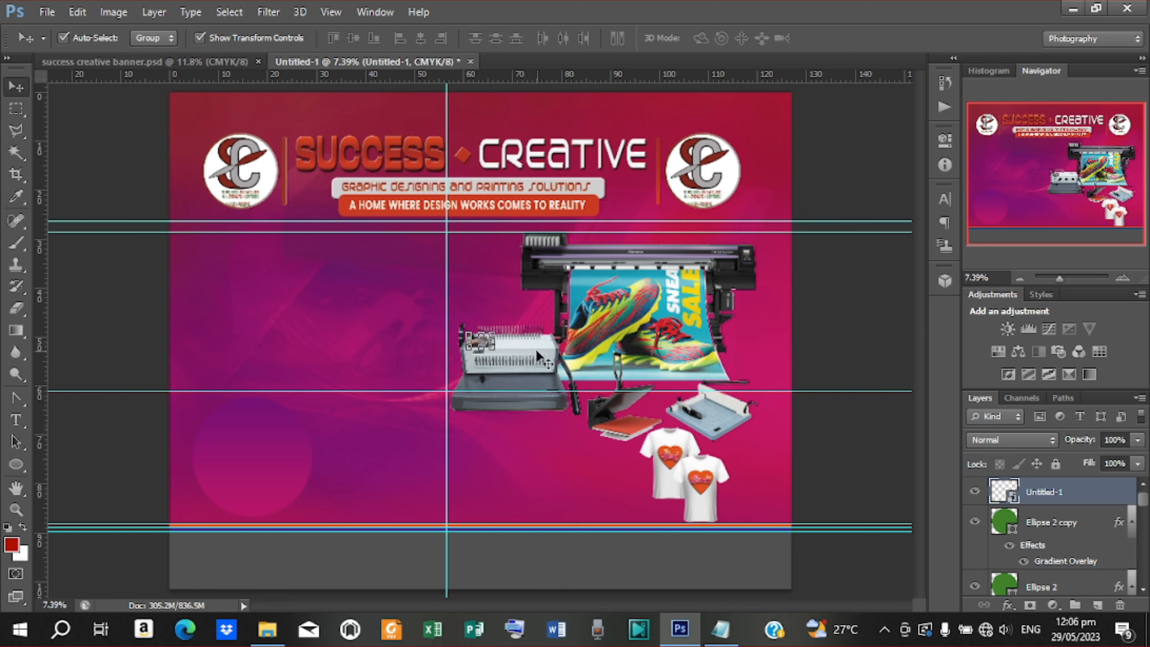
pyautogui.moveTo(498, 351); pyautogui.dragTo(301, 482)
pyautogui.click(846, 40)
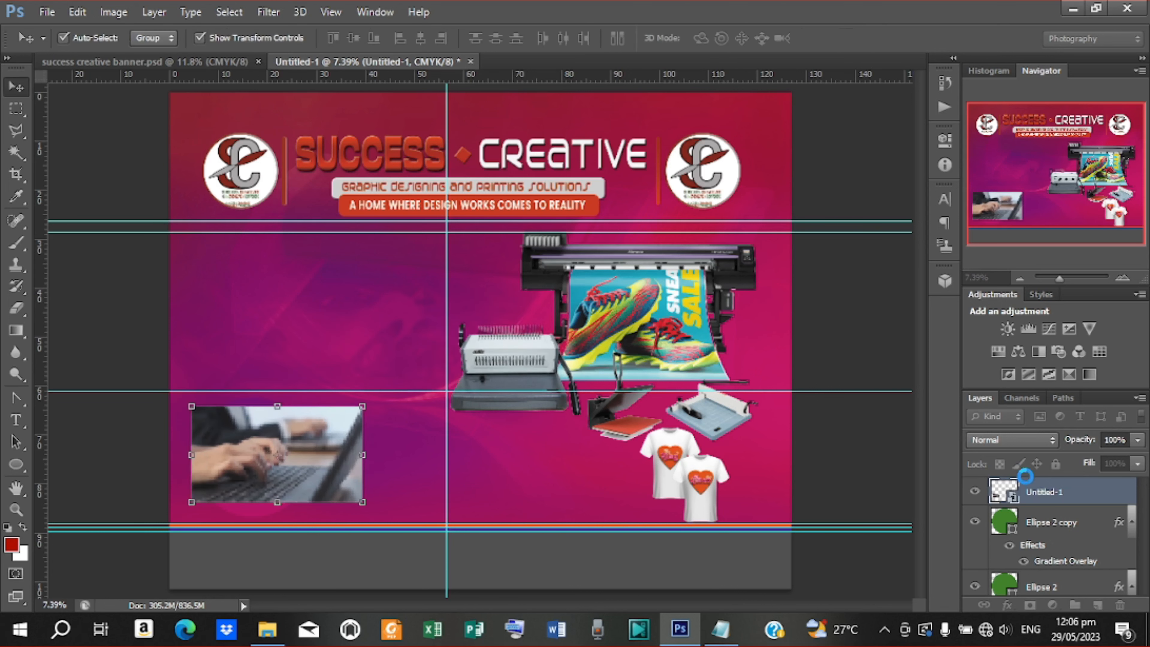
# Clip the laptop photo into Ellipse 2 copy, clear the copy's layer style and resize it
pyautogui.rightClick(1046, 492)
pyautogui.click(743, 309)
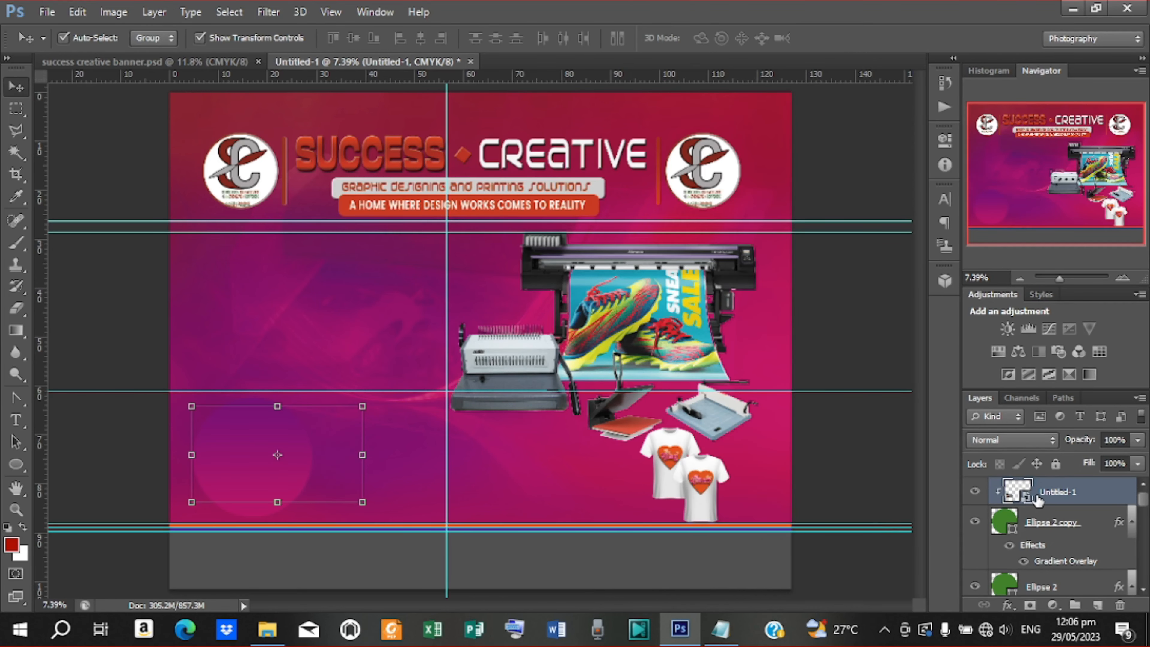
pyautogui.click(1040, 524)
pyautogui.rightClick(1055, 524)
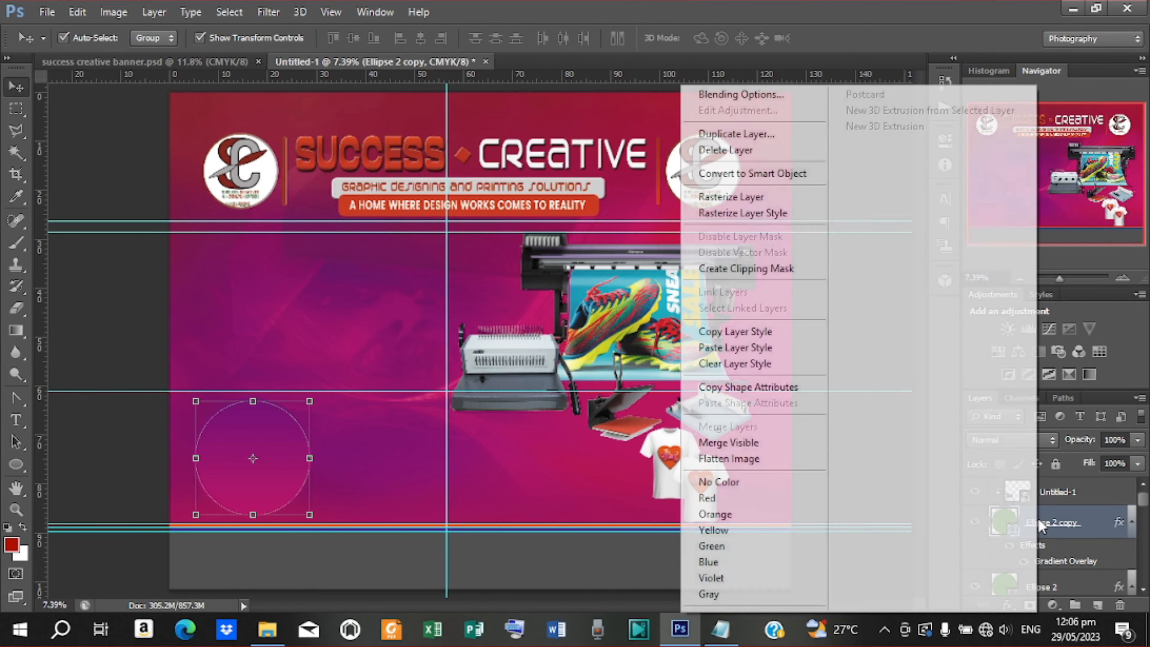
pyautogui.click(766, 364)
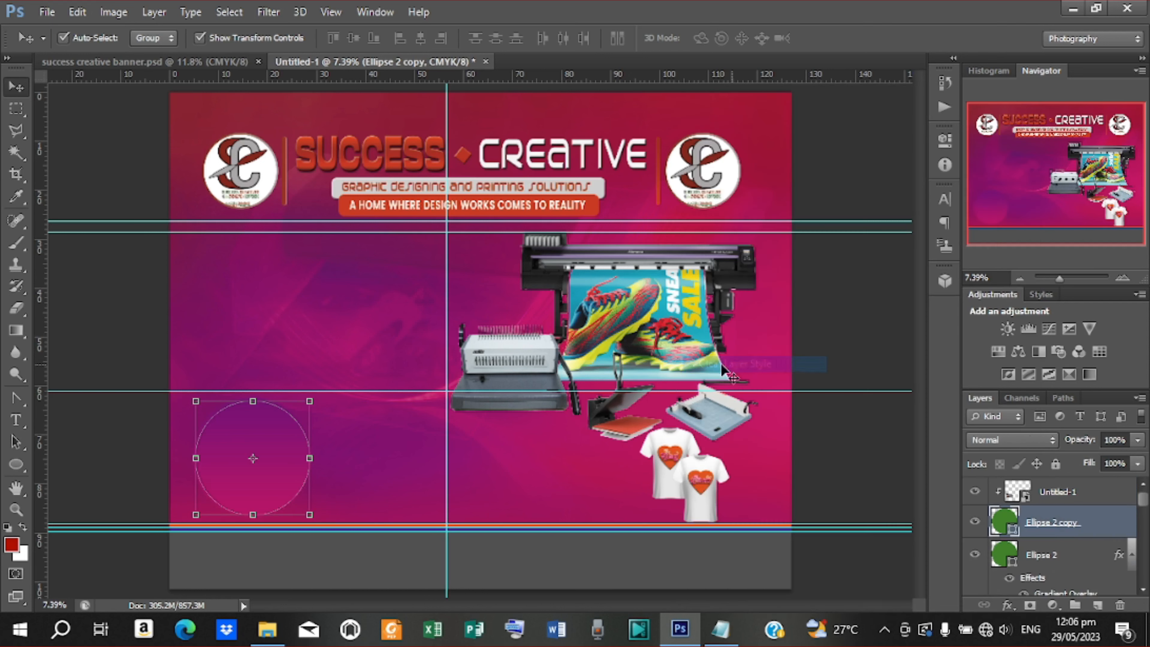
pyautogui.moveTo(310, 401); pyautogui.dragTo(305, 404)
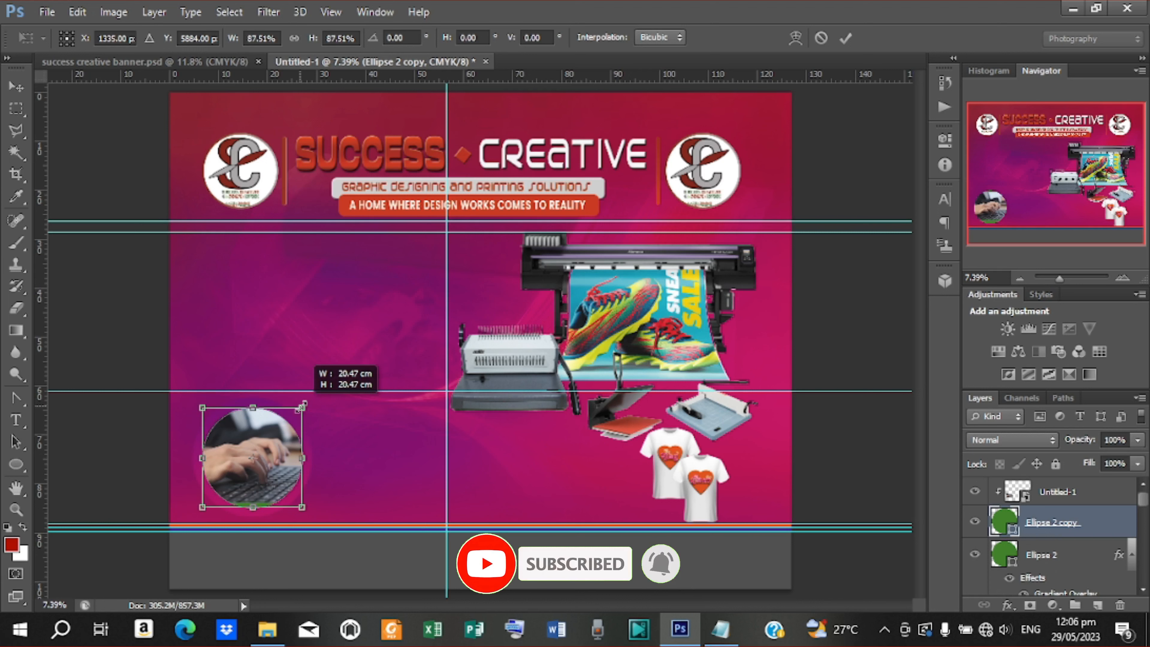
pyautogui.moveTo(303, 405); pyautogui.dragTo(310, 400)
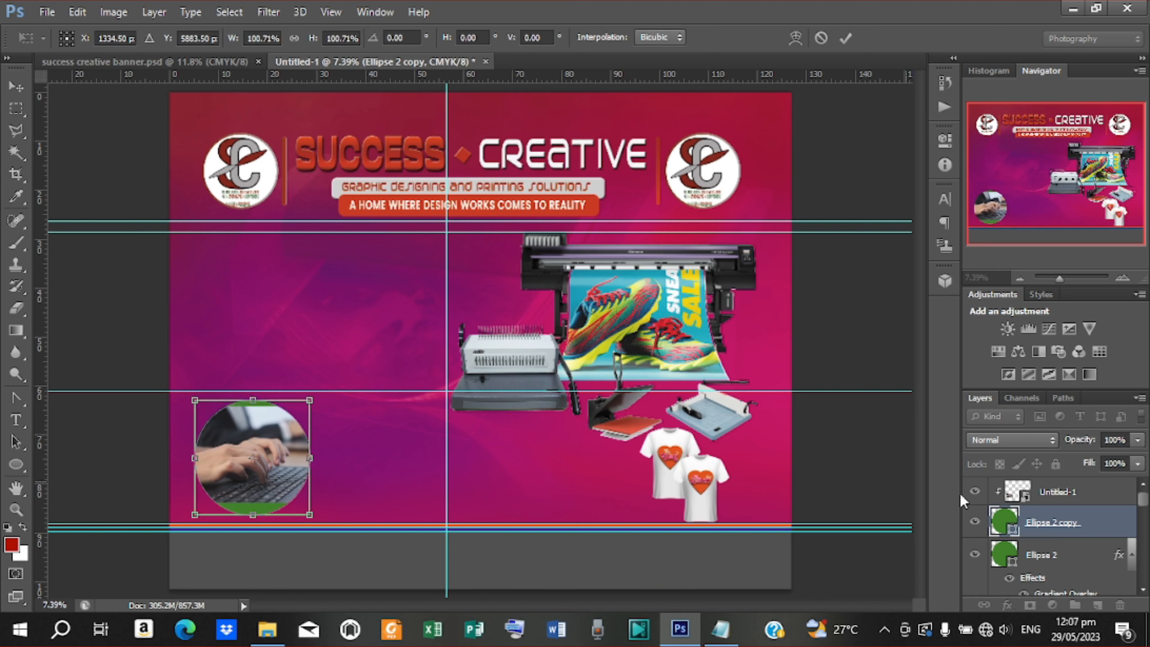
pyautogui.click(845, 38)
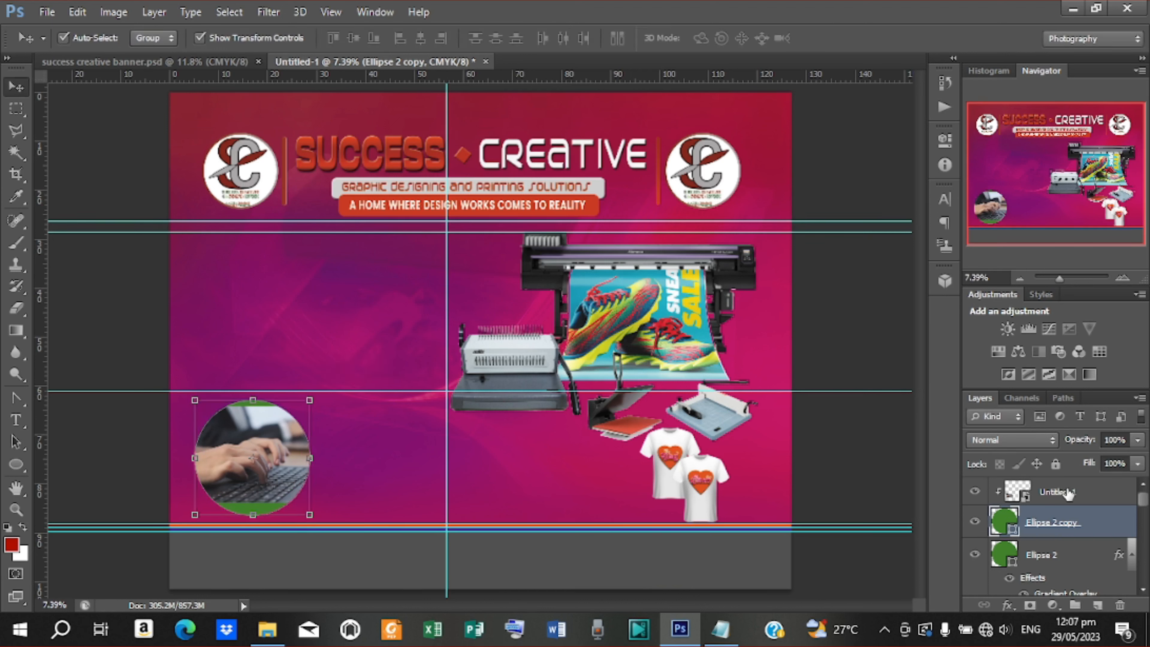
# Scale, narrow and stretch the laptop photo so it fills the circle
pyautogui.click(361, 446)
pyautogui.hotkey('ctrl', 't')
pyautogui.moveTo(363, 407); pyautogui.dragTo(340, 412)
pyautogui.moveTo(254, 436); pyautogui.dragTo(259, 435)
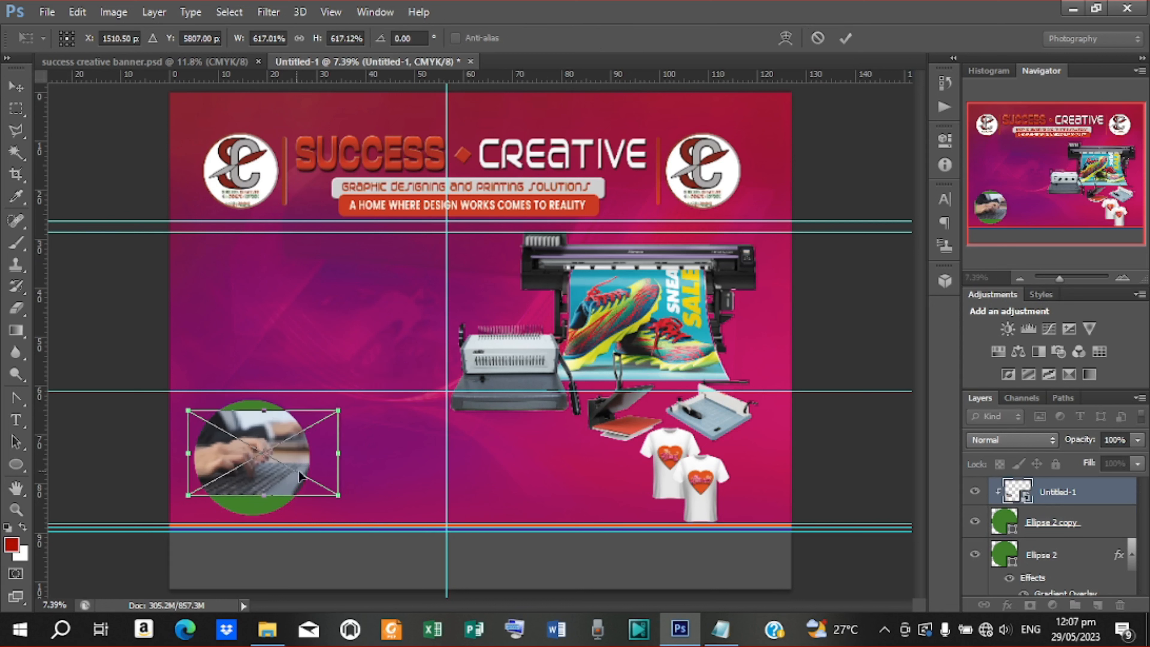
pyautogui.moveTo(349, 455); pyautogui.dragTo(282, 456)
pyautogui.moveTo(254, 496); pyautogui.dragTo(254, 509)
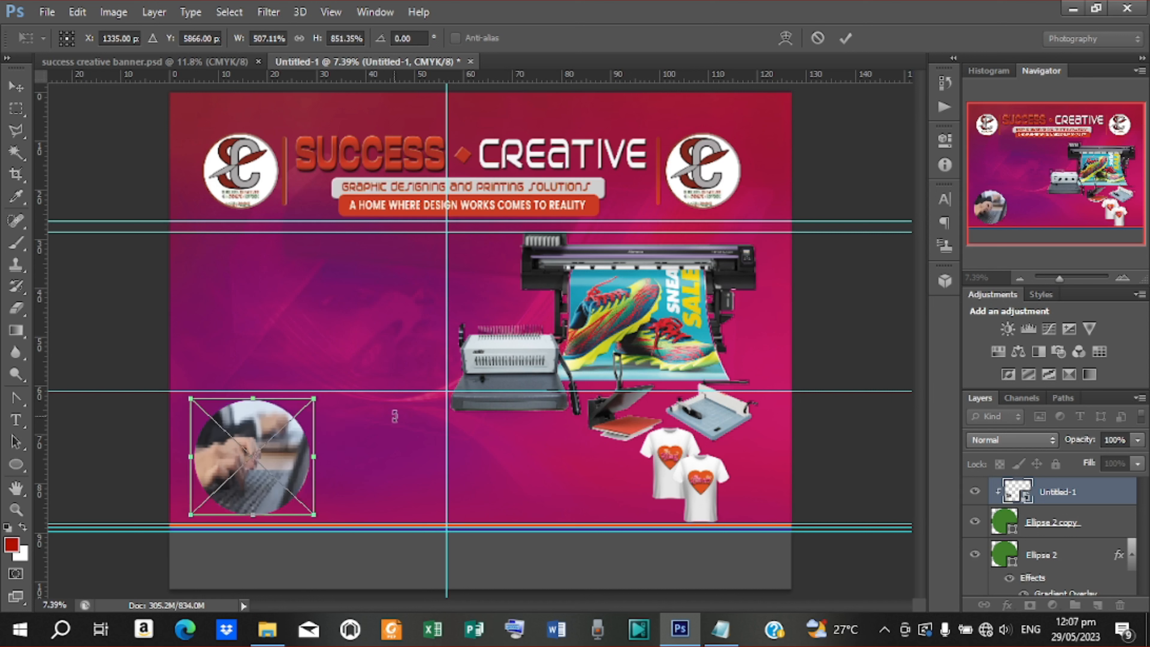
pyautogui.click(845, 39)
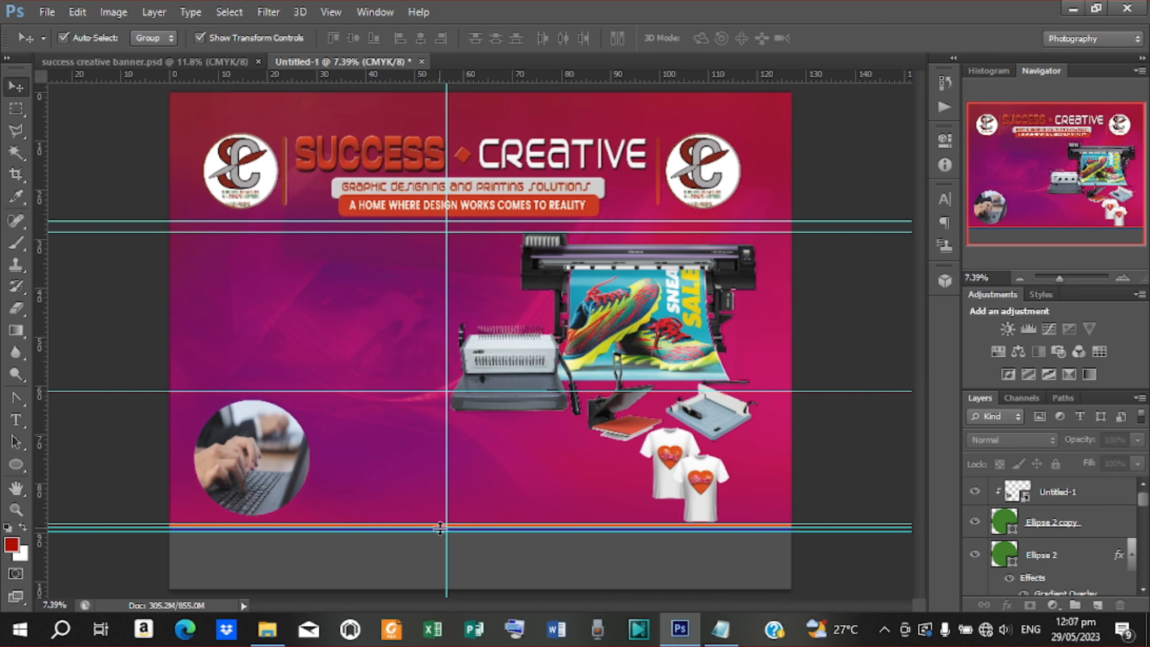
pyautogui.click(1037, 526)
# Add a Stroke effect to the Ellipse 2 copy circle and set its fill type to Gradient
pyautogui.rightClick(1049, 525)
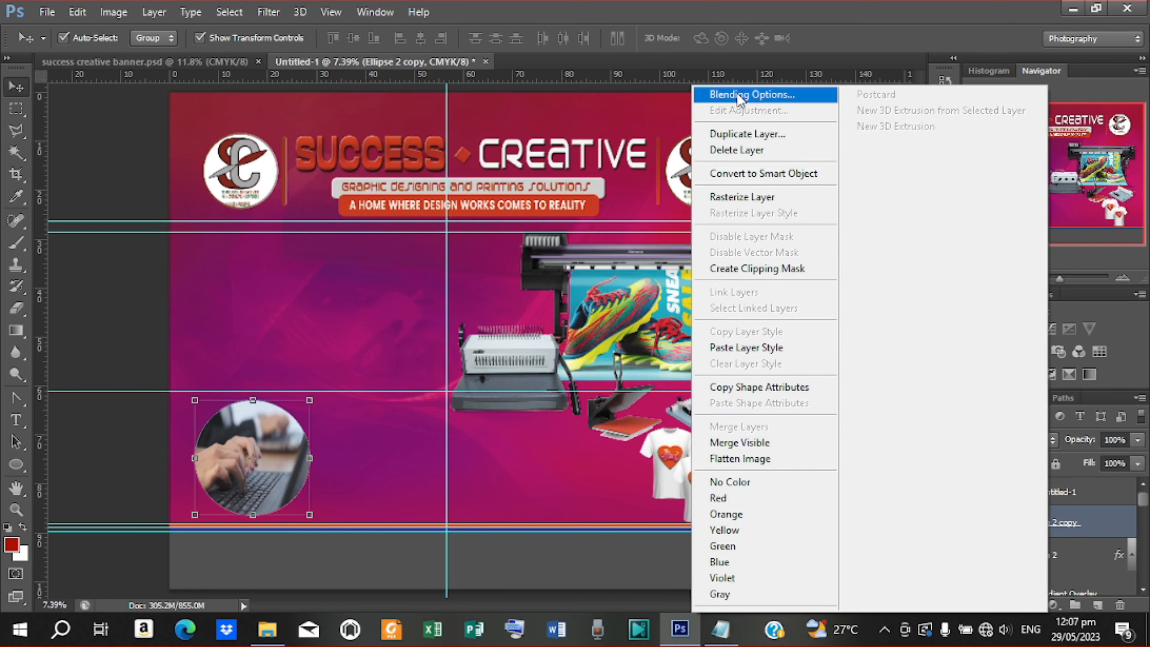
pyautogui.click(752, 94)
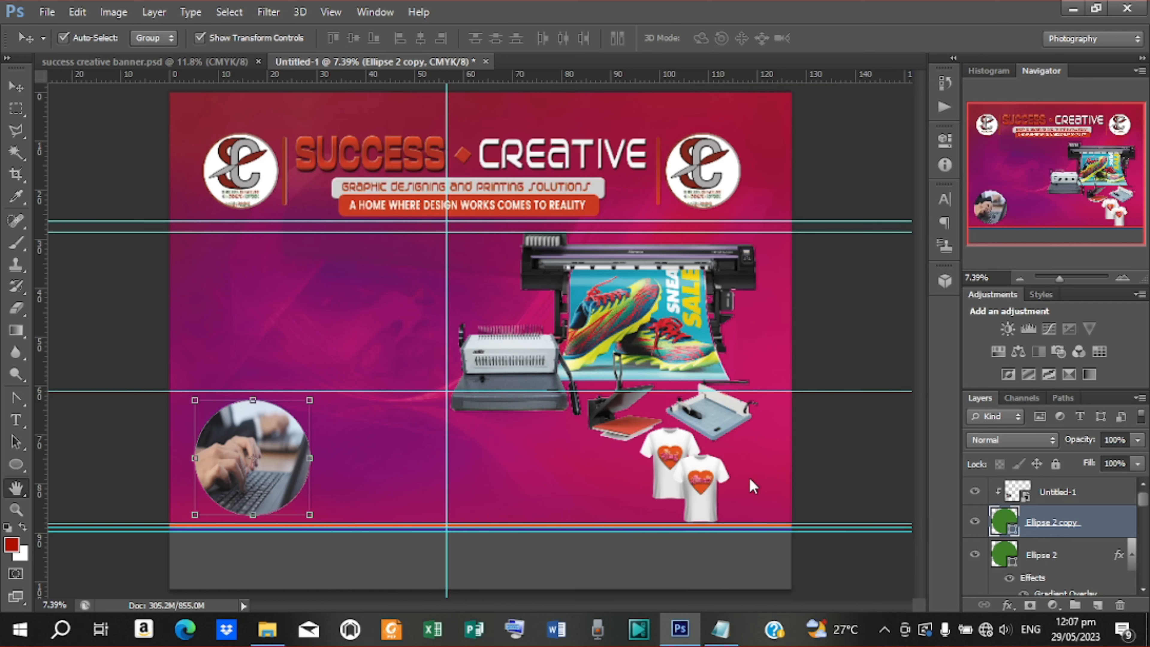
pyautogui.moveTo(399, 248); pyautogui.dragTo(644, 188)
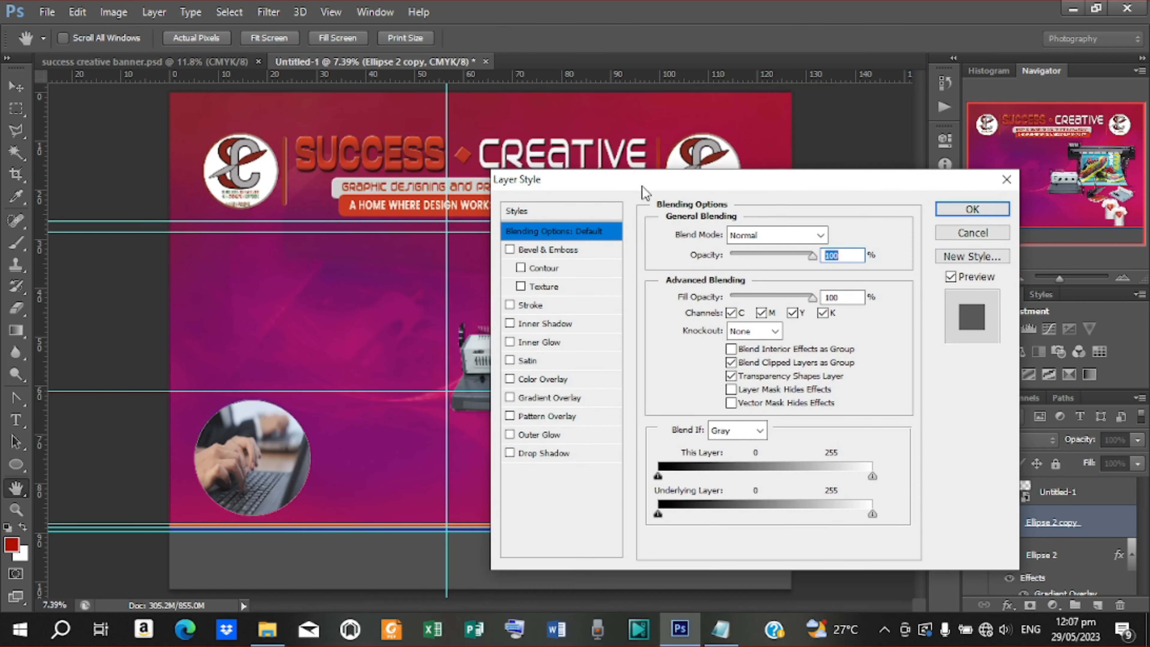
pyautogui.click(549, 398)
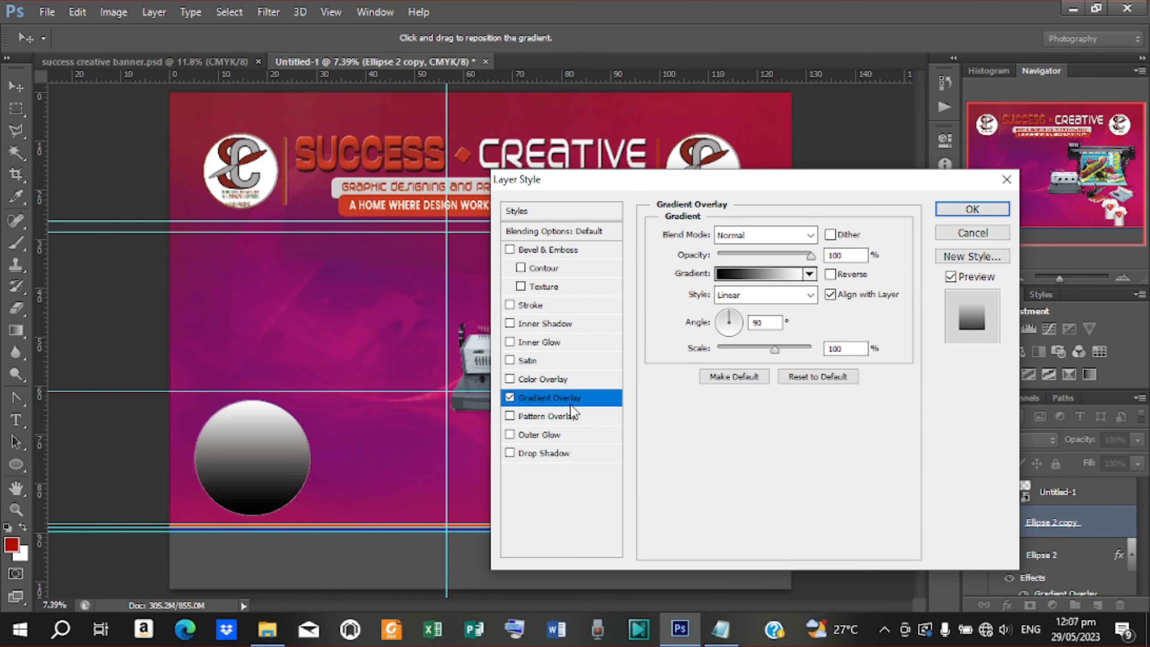
pyautogui.click(509, 397)
pyautogui.click(566, 305)
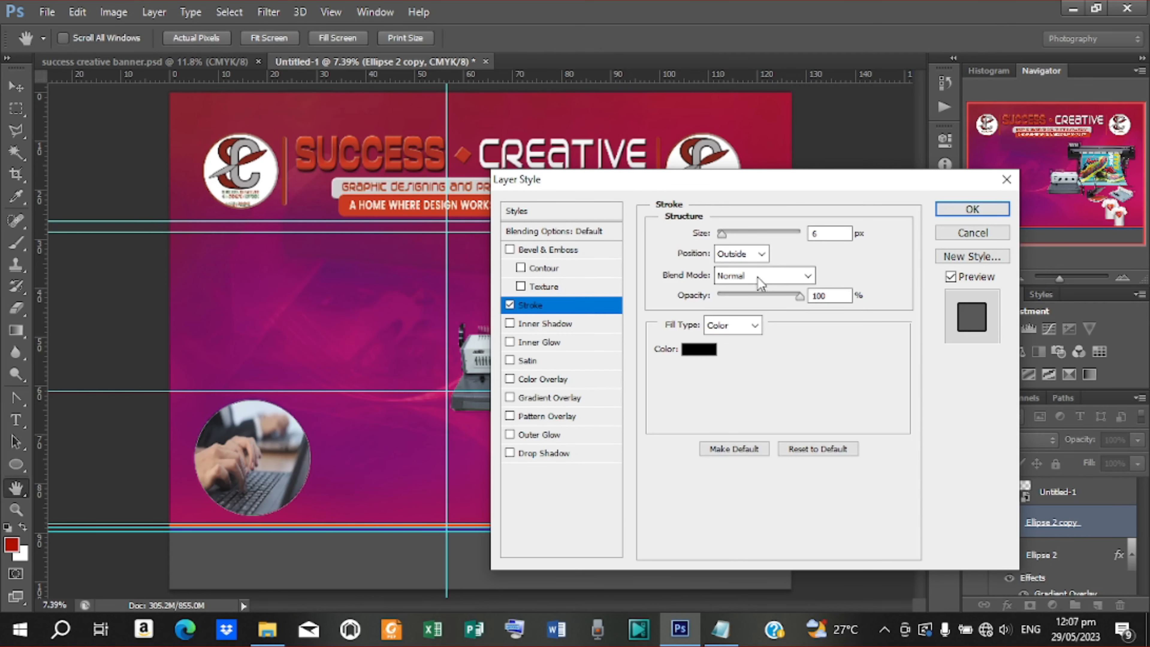
pyautogui.click(732, 325)
pyautogui.click(733, 358)
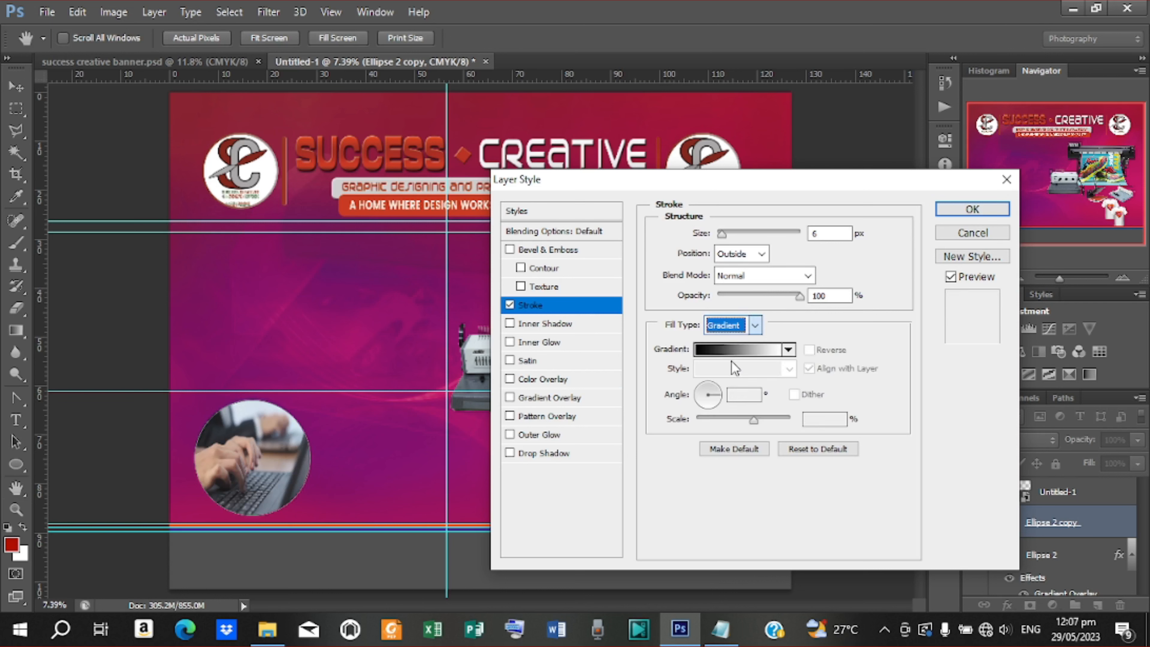
# Set the gradient's left stop to blue #38318a, copied from the colour notes
pyautogui.click(729, 350)
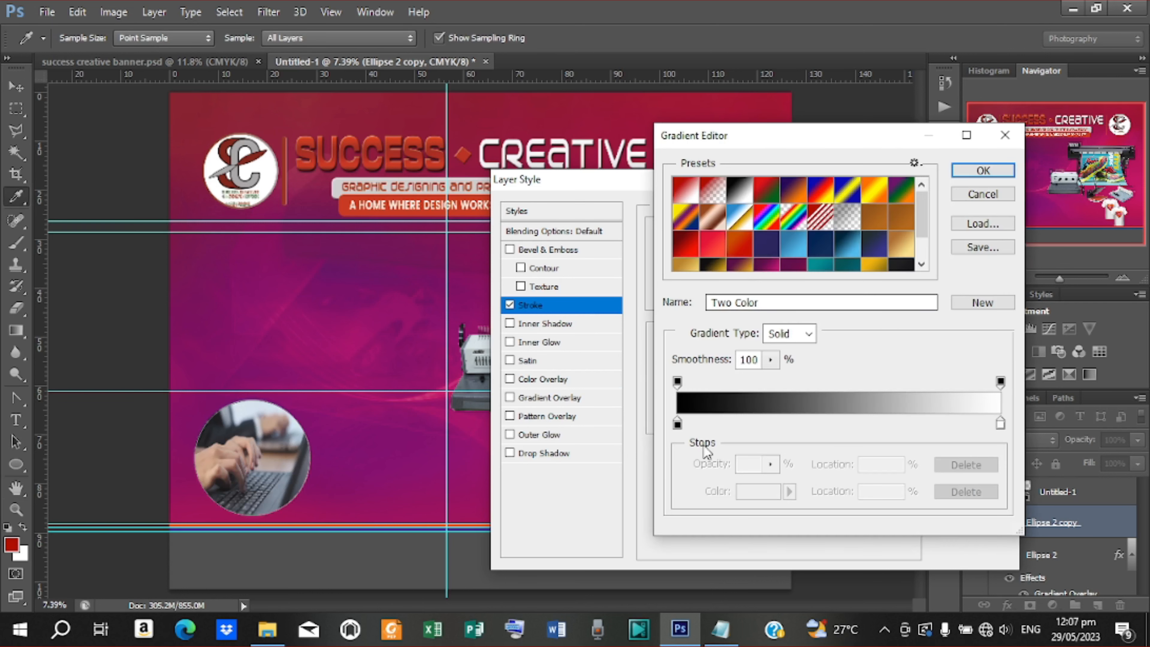
pyautogui.click(678, 423)
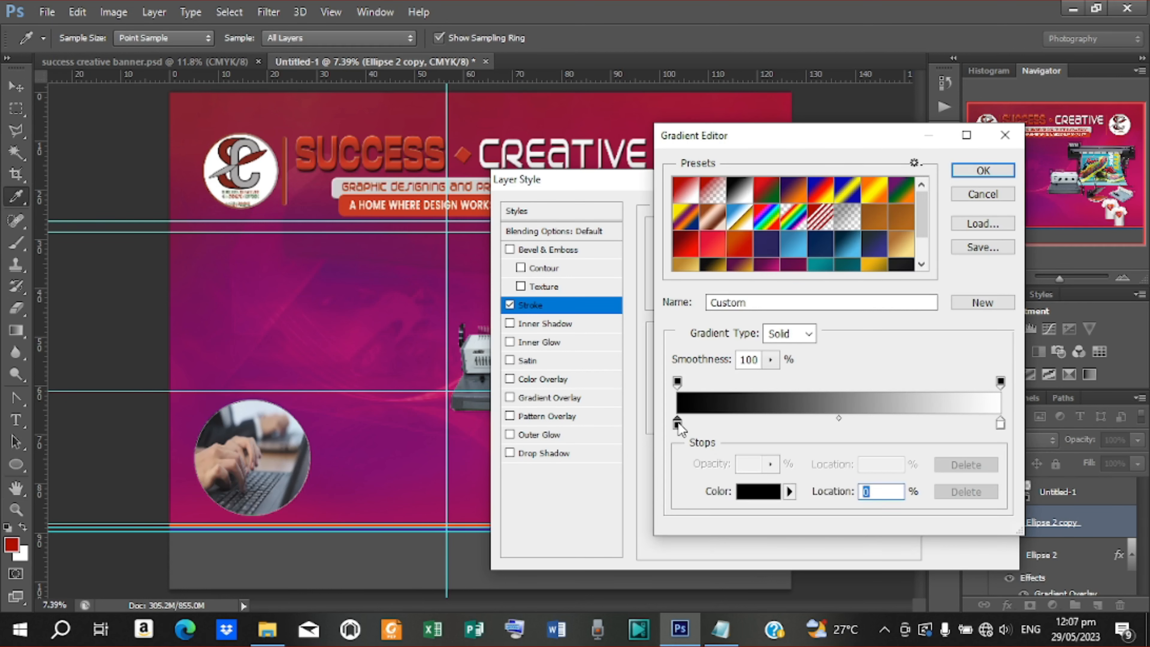
pyautogui.doubleClick(678, 422)
pyautogui.click(720, 629)
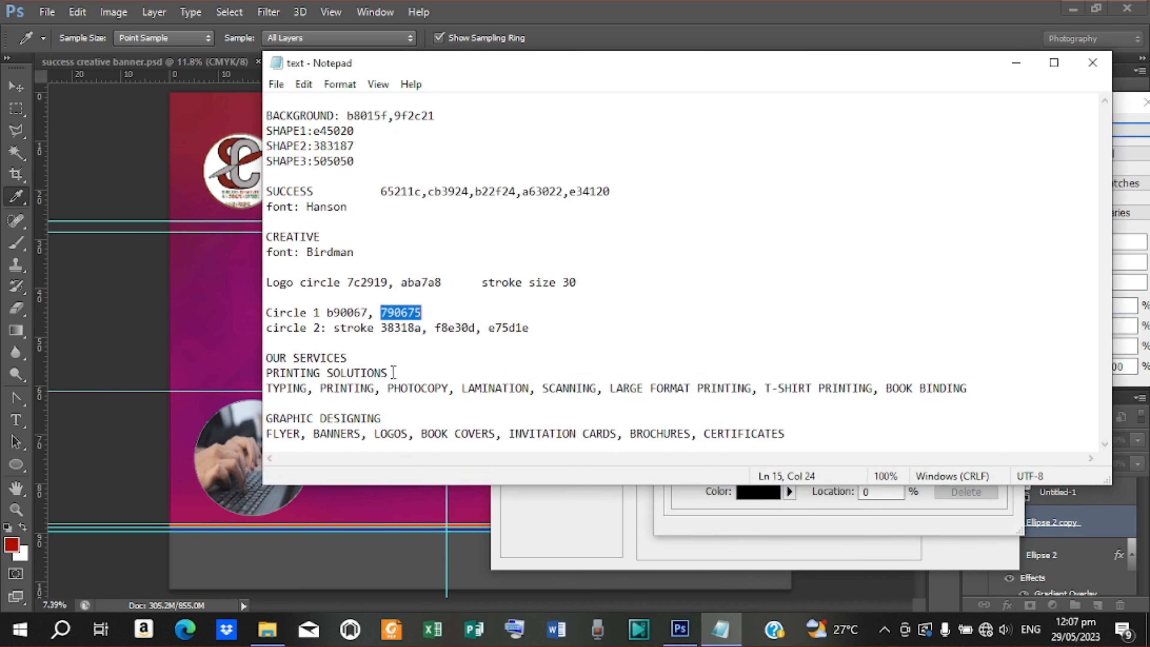
pyautogui.moveTo(335, 330); pyautogui.dragTo(417, 329)
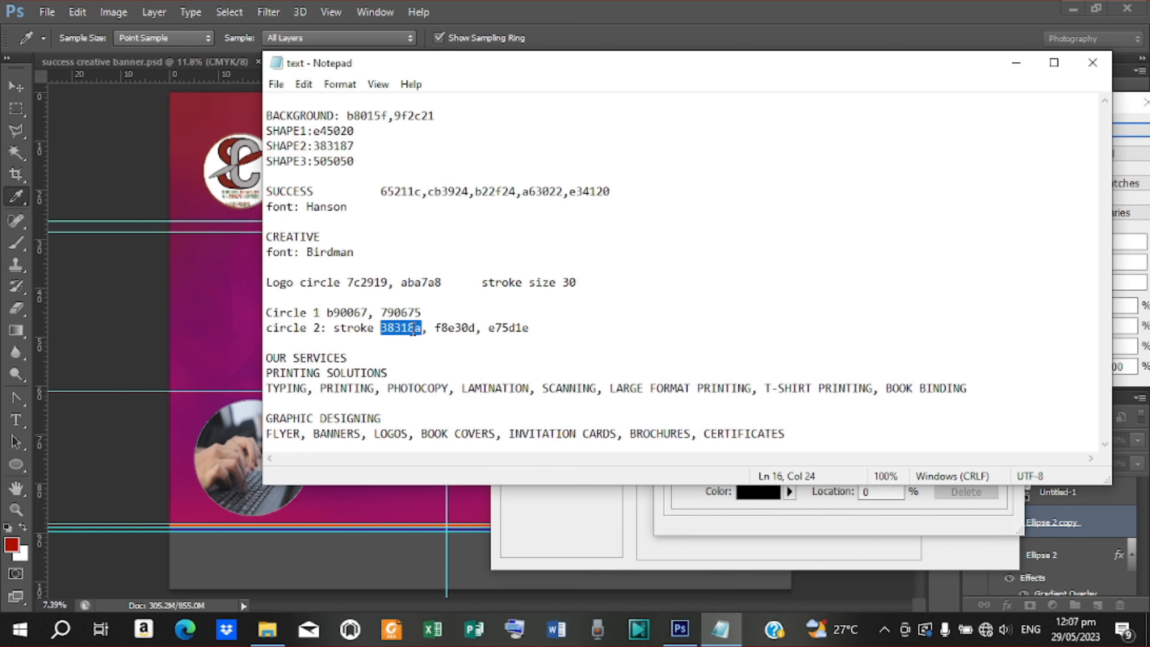
pyautogui.rightClick(413, 333)
pyautogui.click(448, 383)
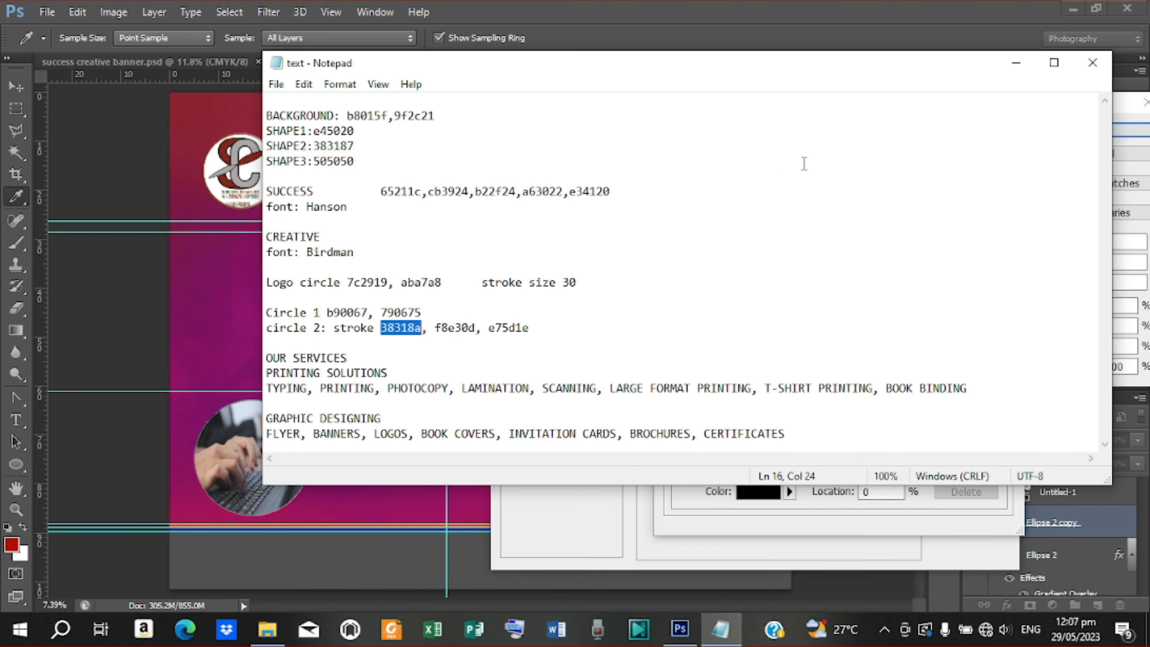
pyautogui.click(1018, 65)
pyautogui.doubleClick(990, 369)
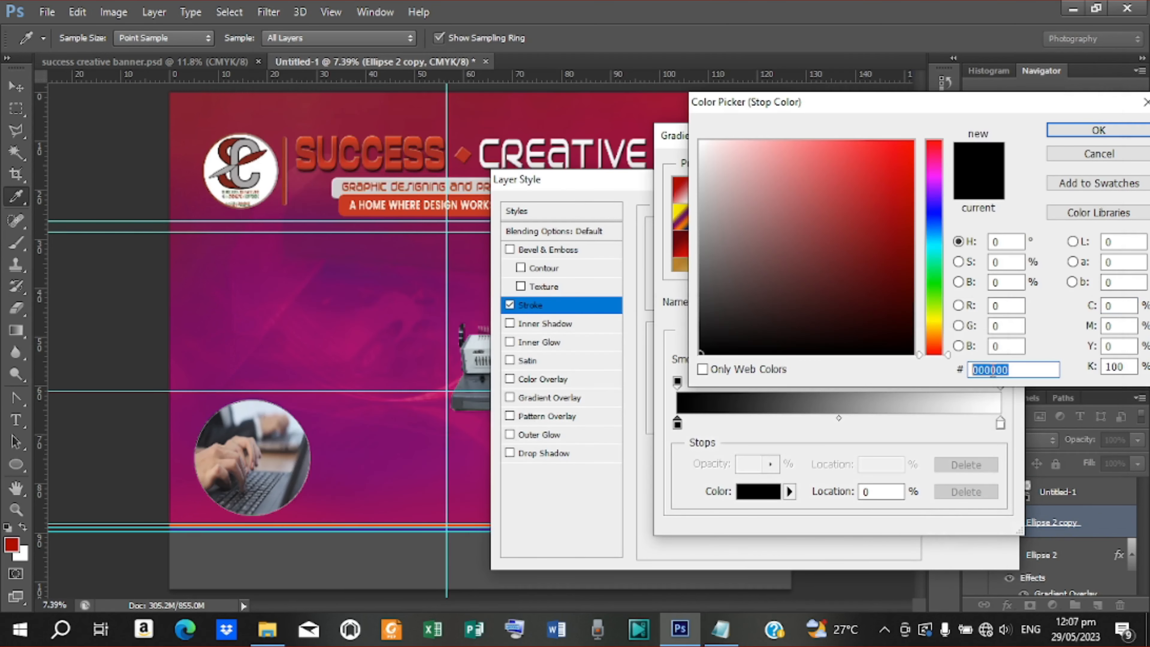
pyautogui.rightClick(991, 369)
pyautogui.click(975, 423)
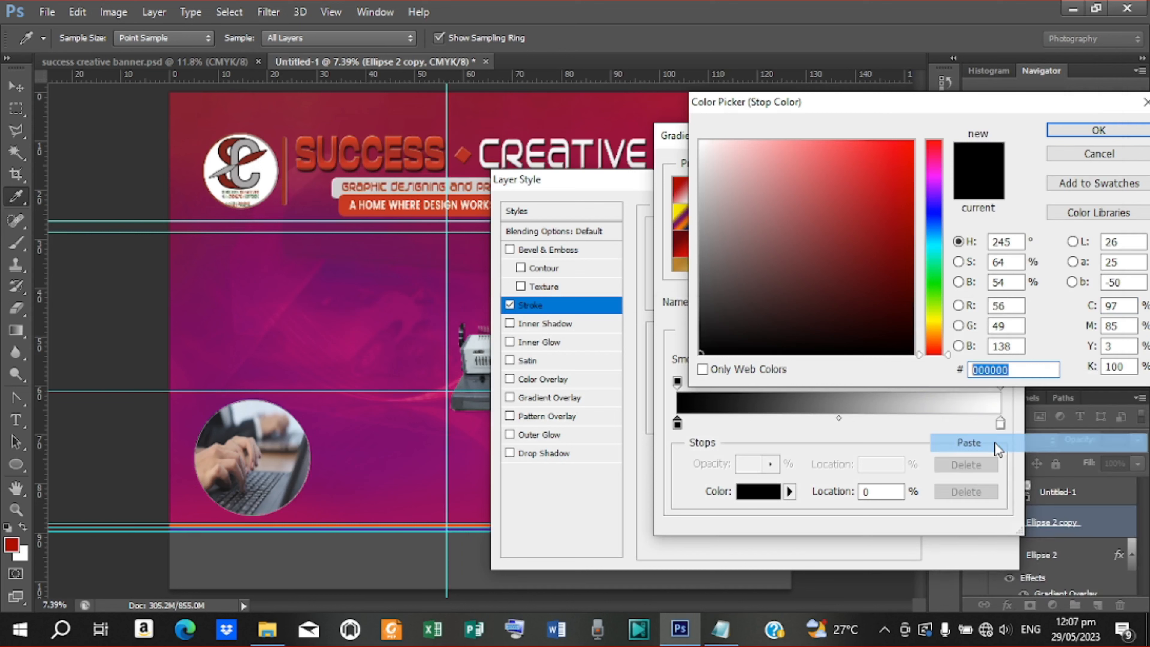
pyautogui.click(1099, 130)
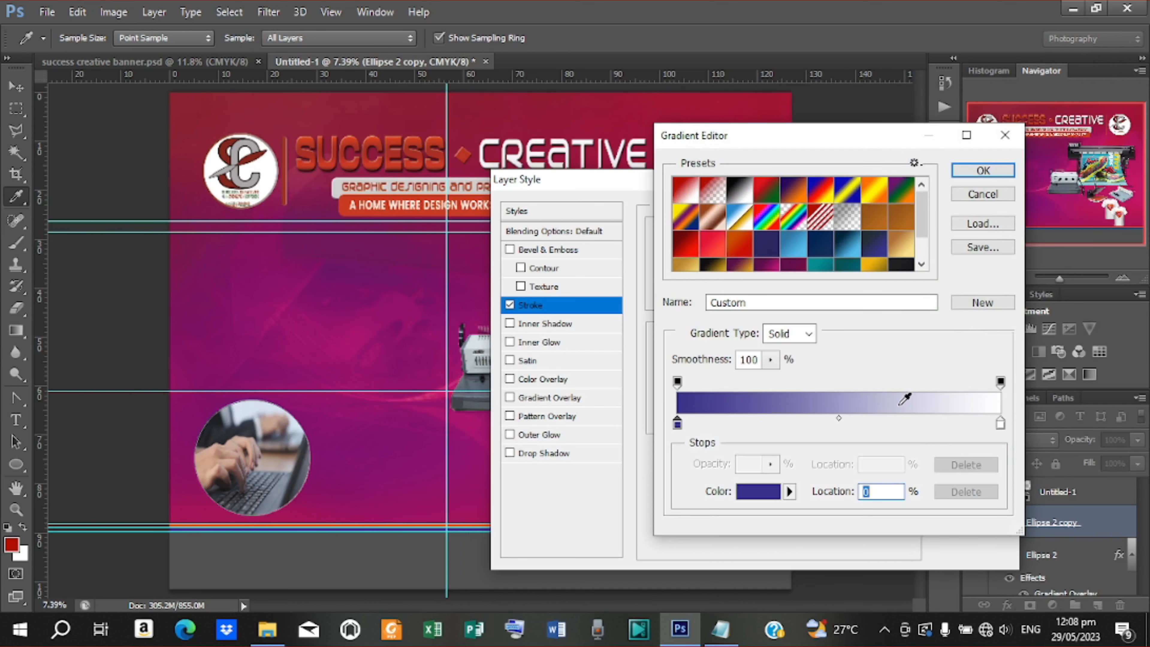
# Add a middle gradient stop for the yellow colour #f8e30d
pyautogui.doubleClick(754, 417)
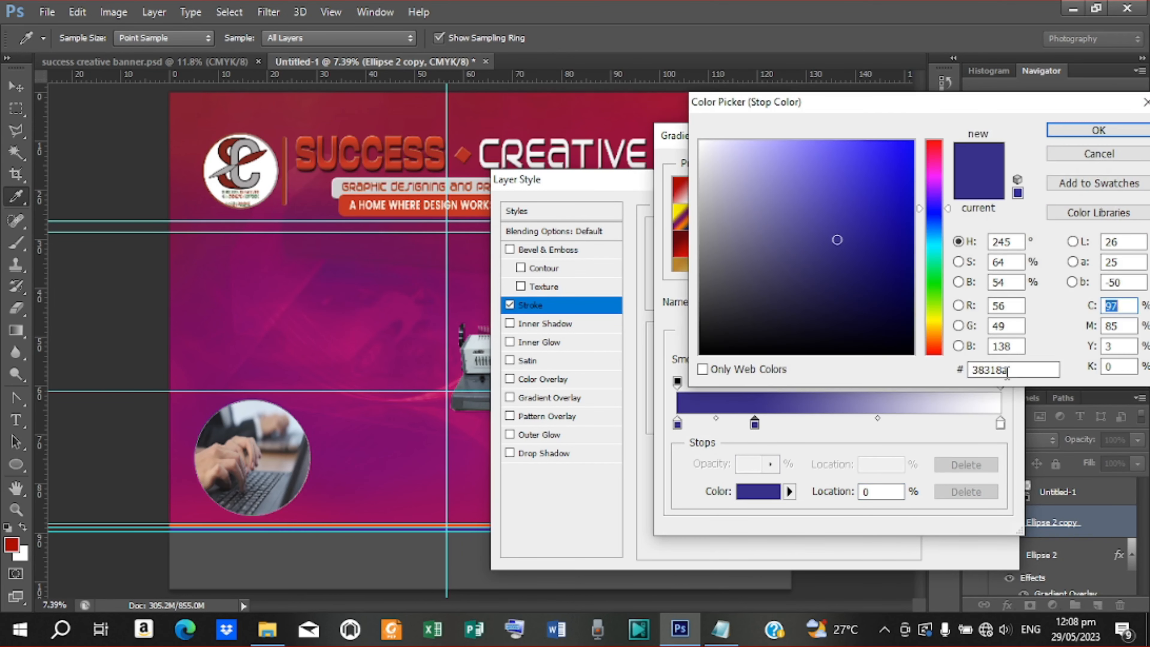
pyautogui.moveTo(997, 367); pyautogui.dragTo(969, 370)
pyautogui.click(720, 629)
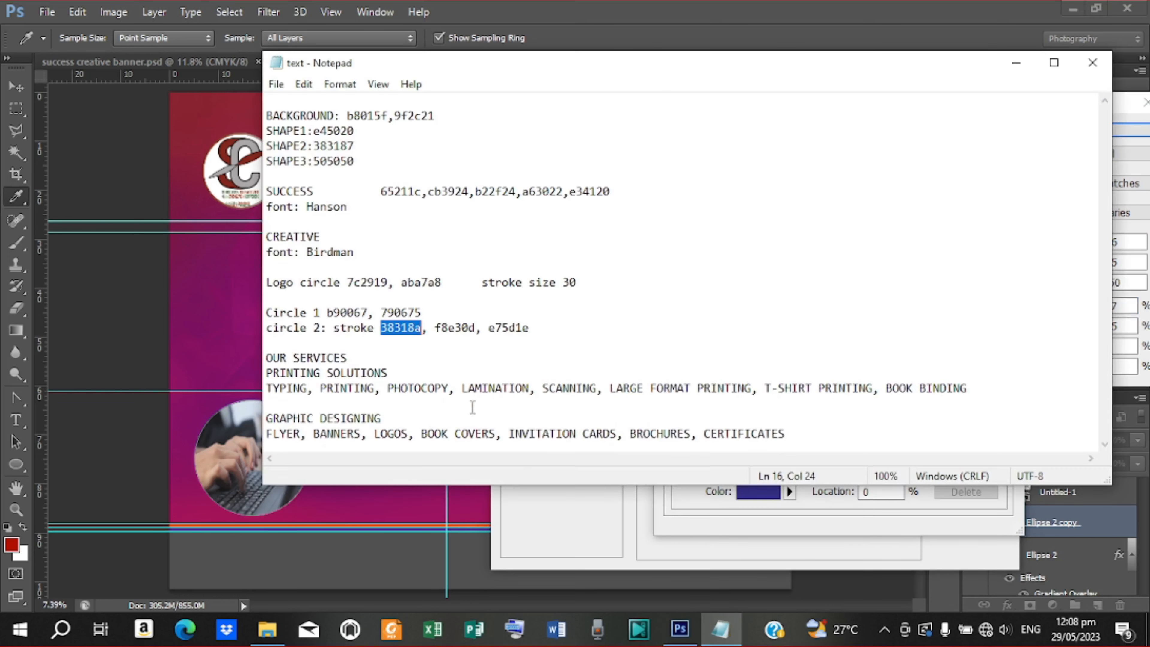
pyautogui.moveTo(435, 328); pyautogui.dragTo(475, 328)
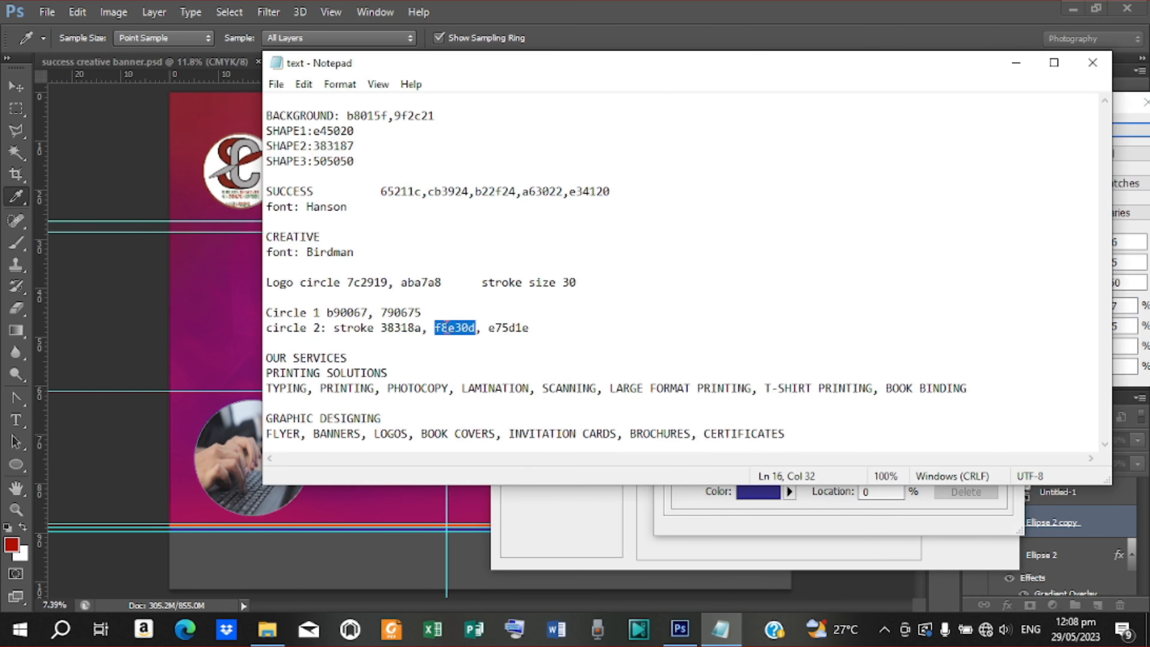
pyautogui.rightClick(444, 324)
pyautogui.click(485, 381)
pyautogui.click(1016, 62)
# Set the right-end stop to orange #e75d1e and centre the yellow stop
pyautogui.doubleClick(1001, 424)
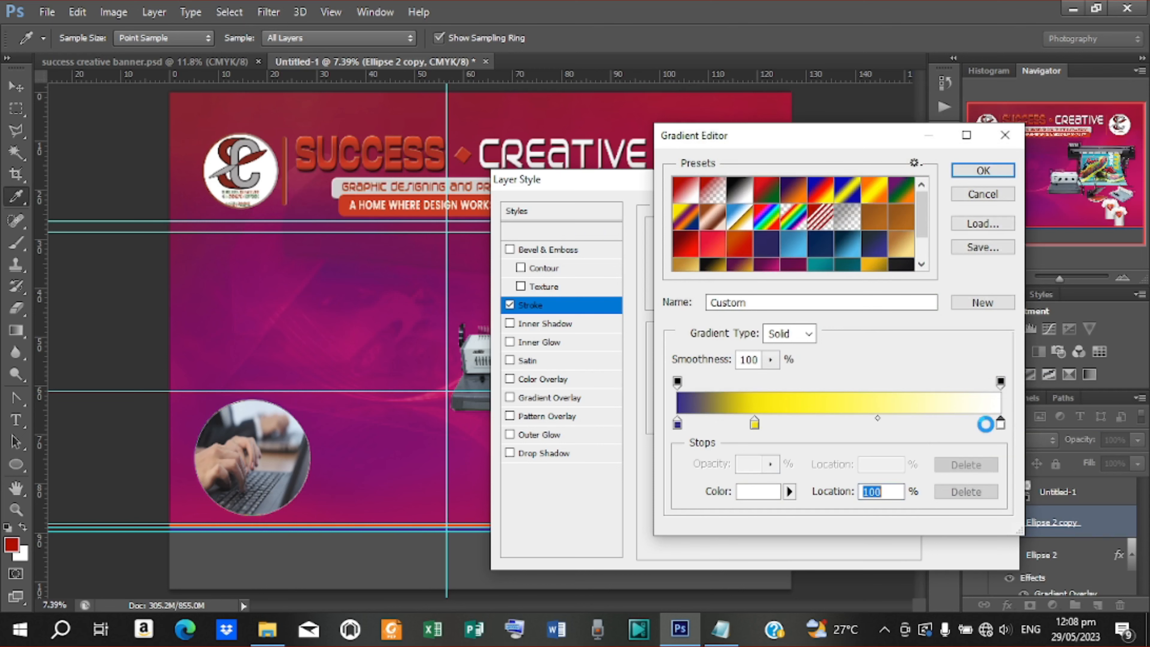
pyautogui.click(720, 629)
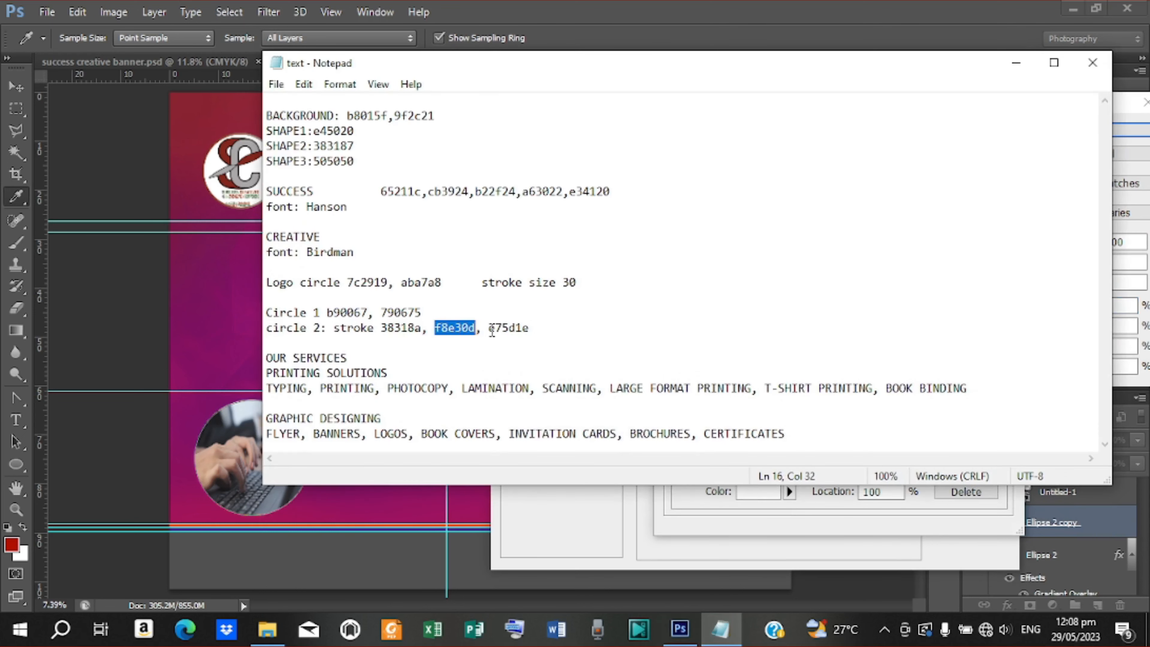
pyautogui.moveTo(489, 328); pyautogui.dragTo(526, 328)
pyautogui.rightClick(525, 327)
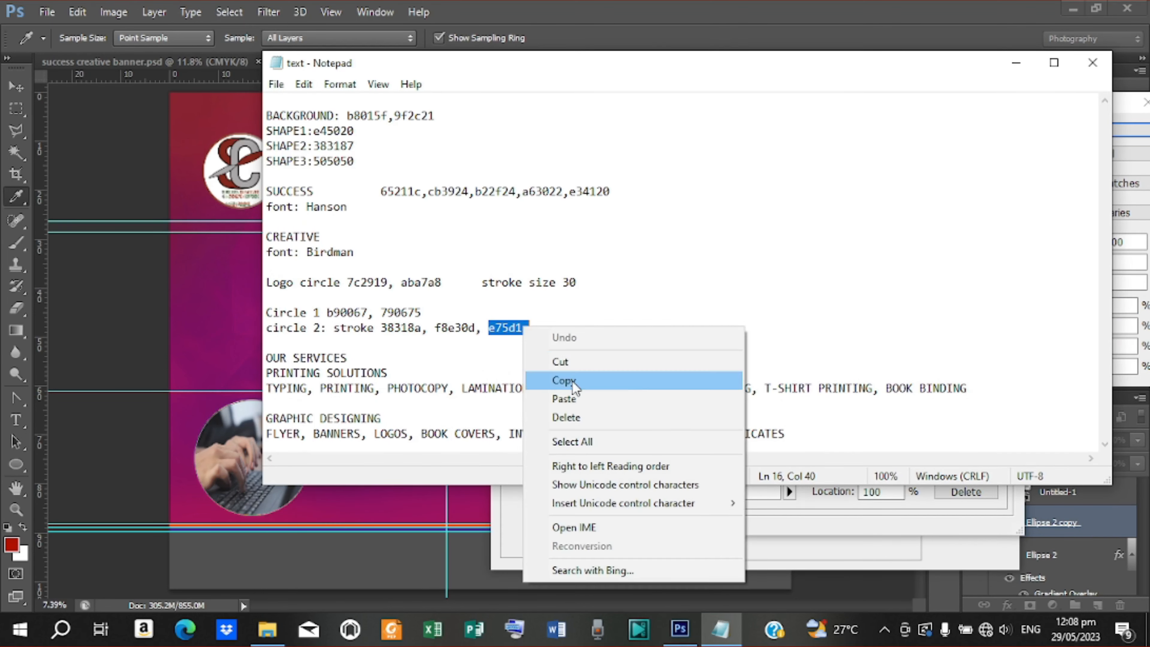
pyautogui.click(564, 381)
pyautogui.click(1016, 62)
pyautogui.doubleClick(988, 369)
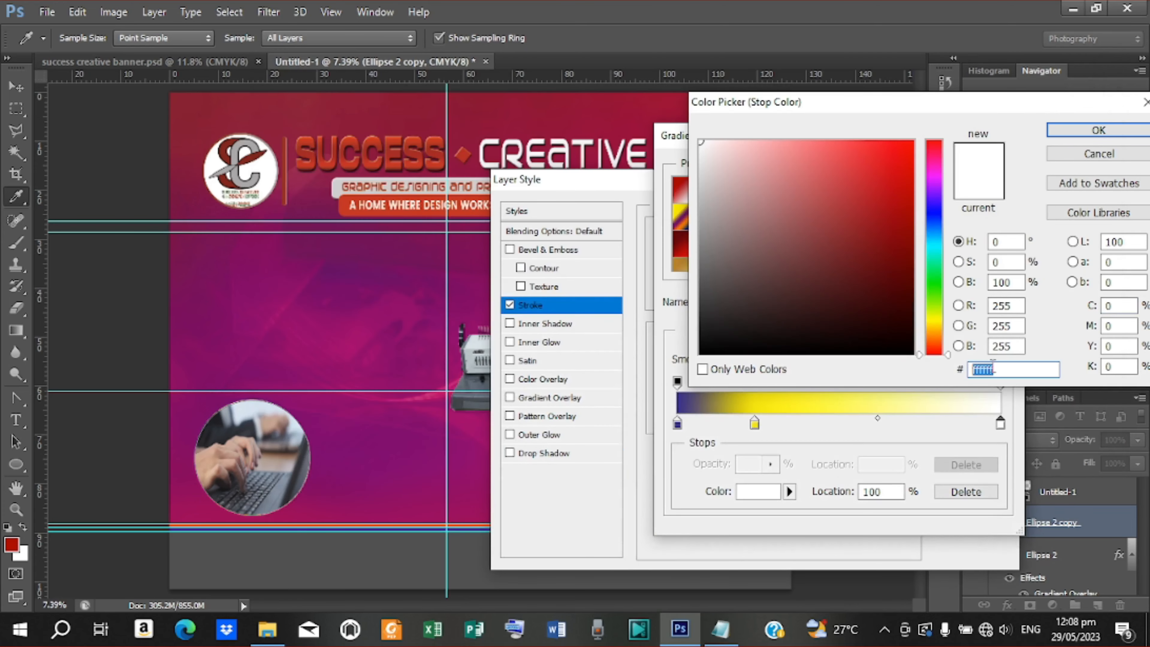
pyautogui.rightClick(992, 367)
pyautogui.click(988, 442)
pyautogui.click(1098, 130)
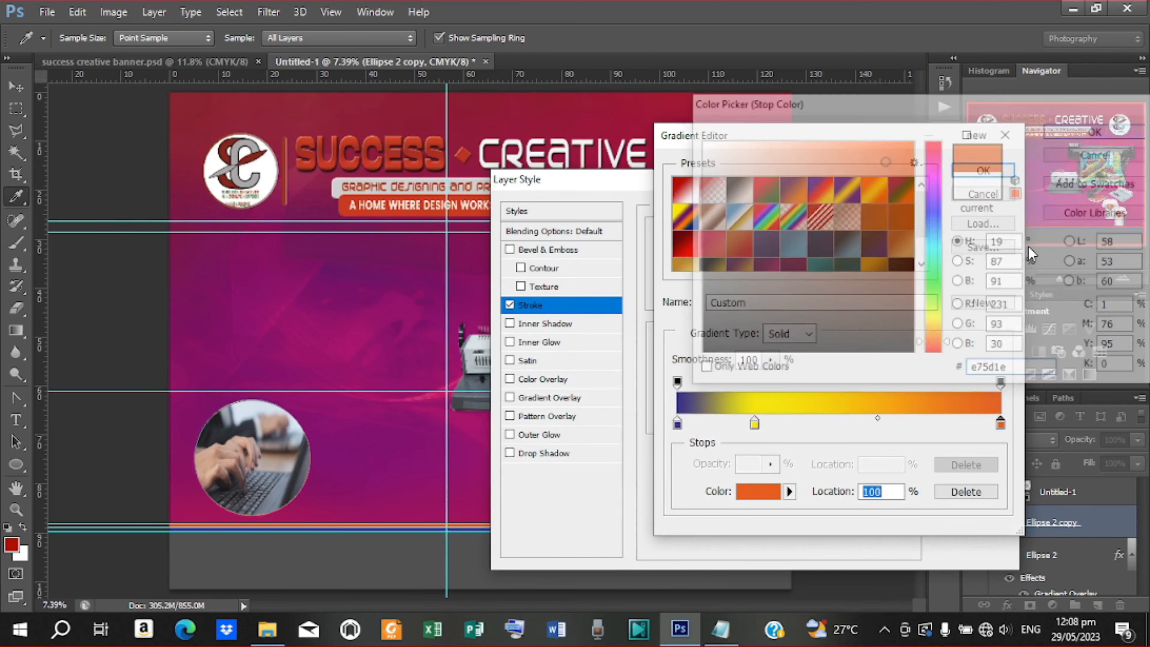
pyautogui.moveTo(759, 425); pyautogui.dragTo(833, 423)
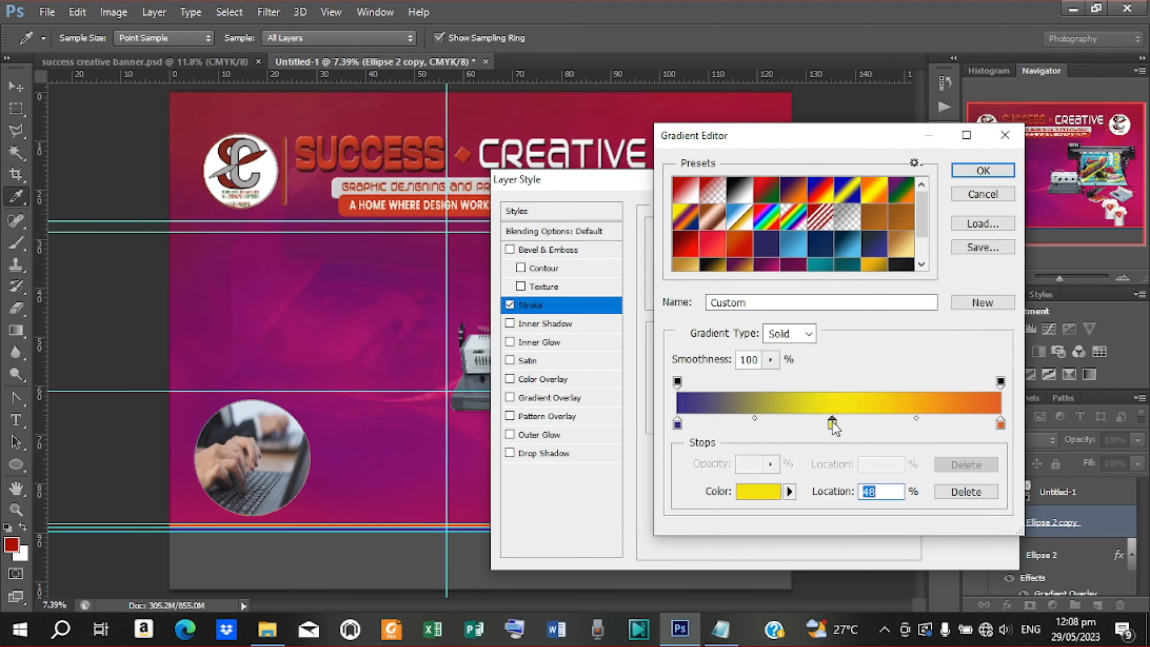
# Accept the three-colour gradient and apply the stroke at 30 px size
pyautogui.click(982, 170)
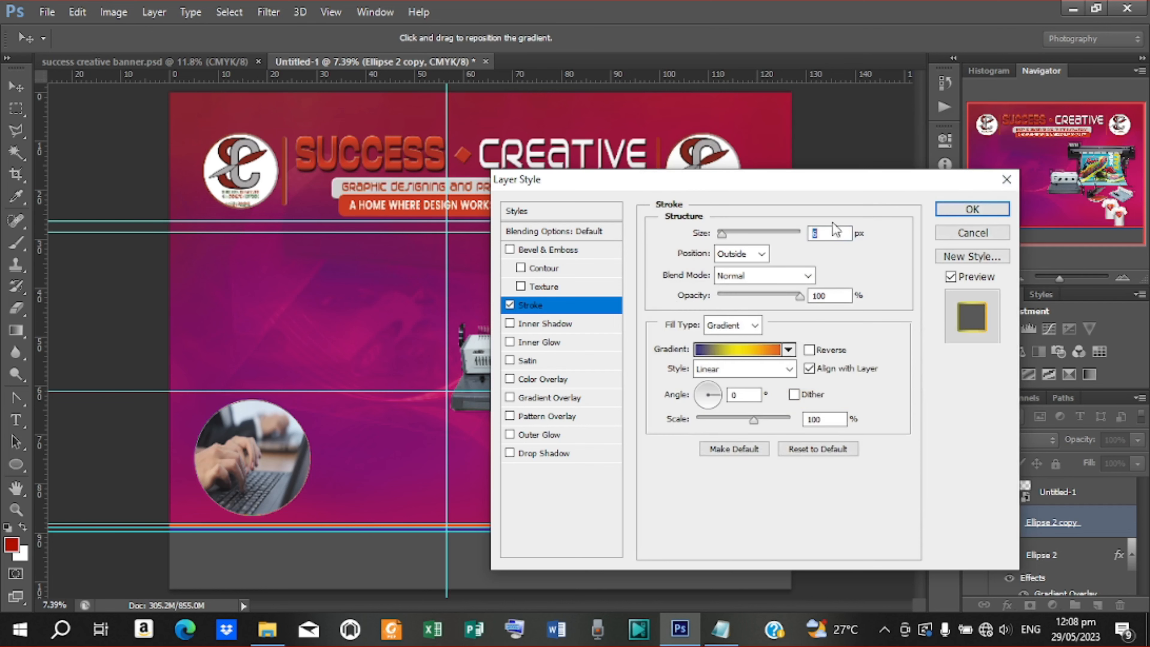
pyautogui.moveTo(717, 237); pyautogui.dragTo(731, 237)
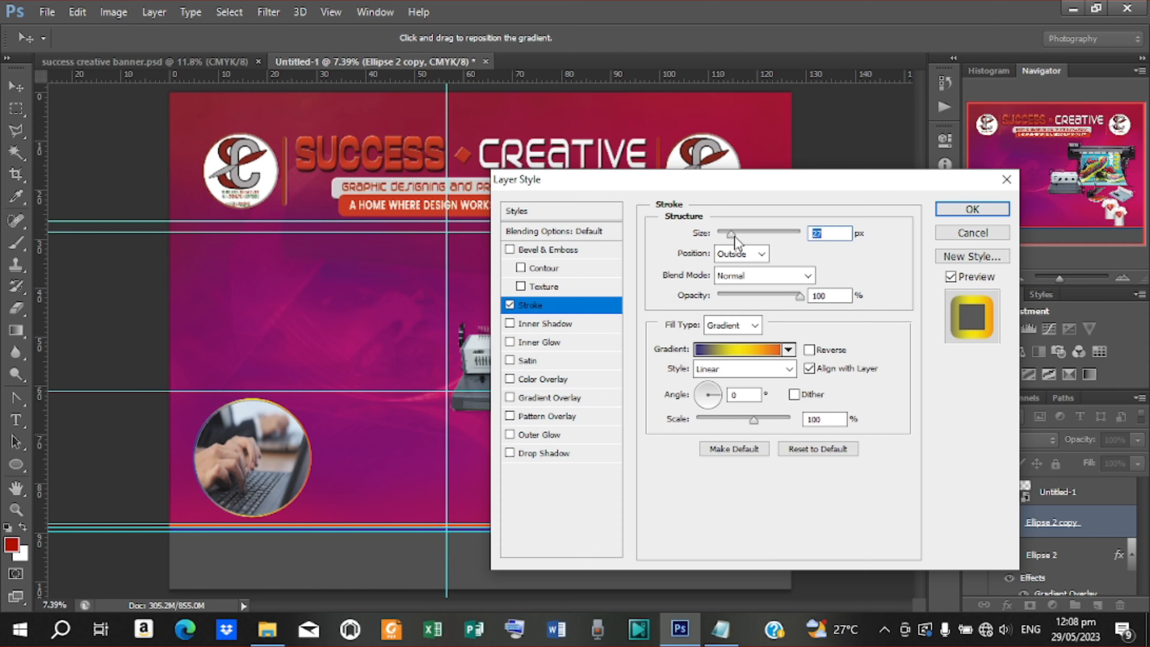
pyautogui.write('30')
pyautogui.click(972, 209)
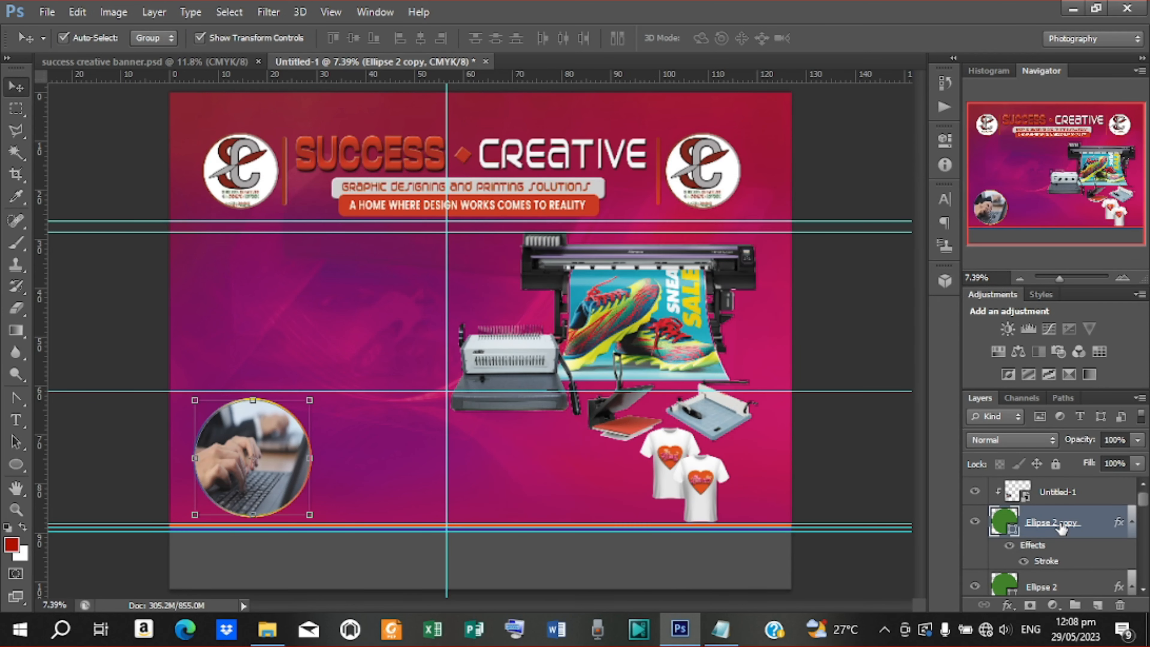
# Duplicate the circle layer as Ellipse 2 copy 2 and nudge it right
pyautogui.hotkey('ctrl', 'j')
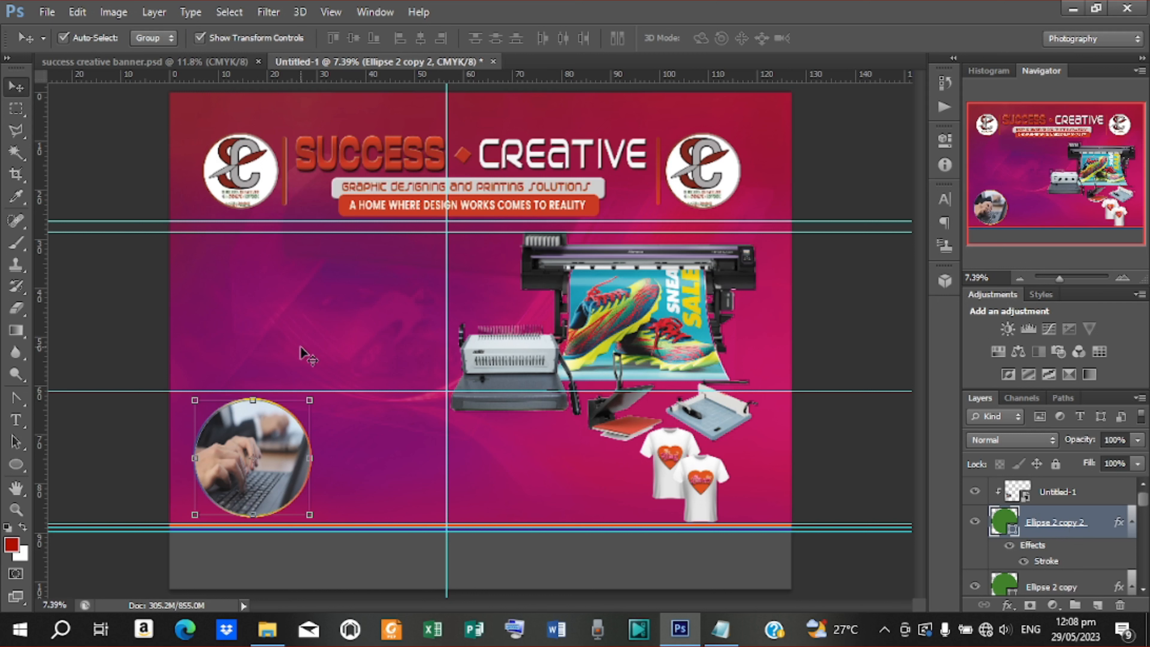
pyautogui.moveTo(286, 411); pyautogui.dragTo(327, 411)
pyautogui.click(1053, 487)
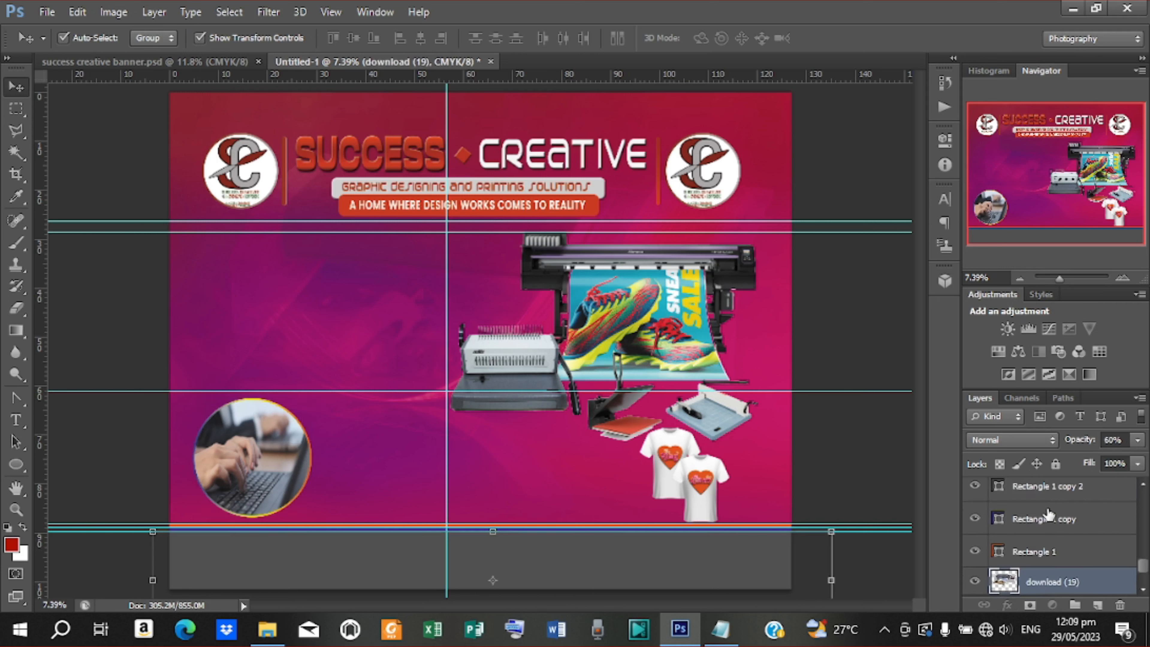
pyautogui.click(1037, 560)
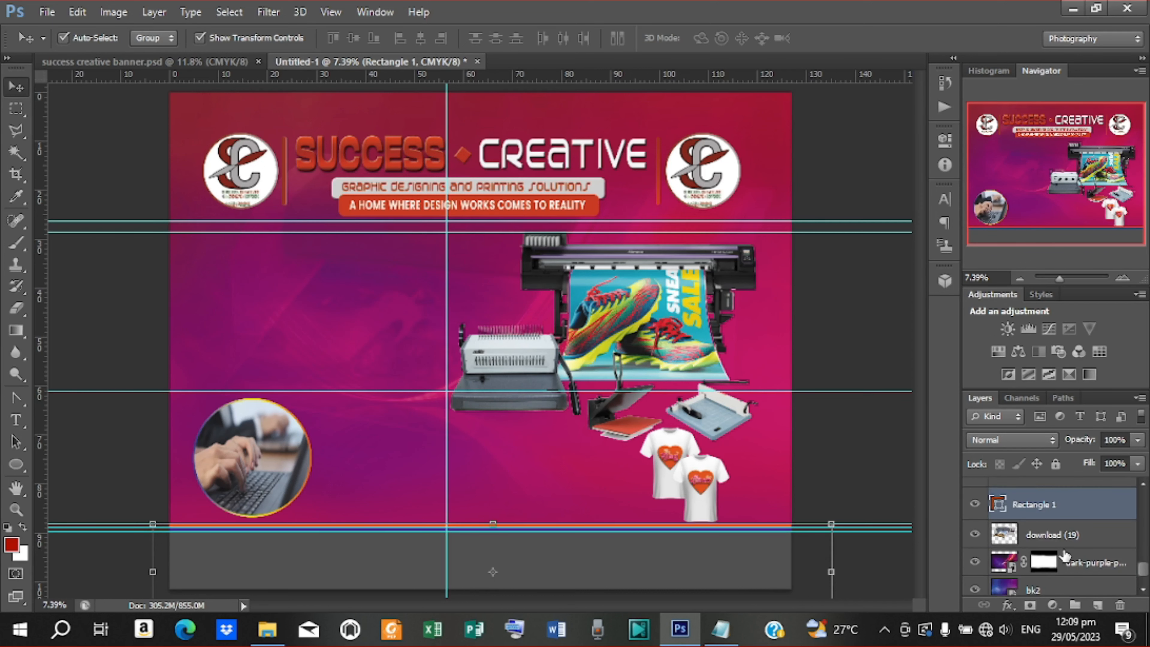
pyautogui.scroll(8, 1064, 556)
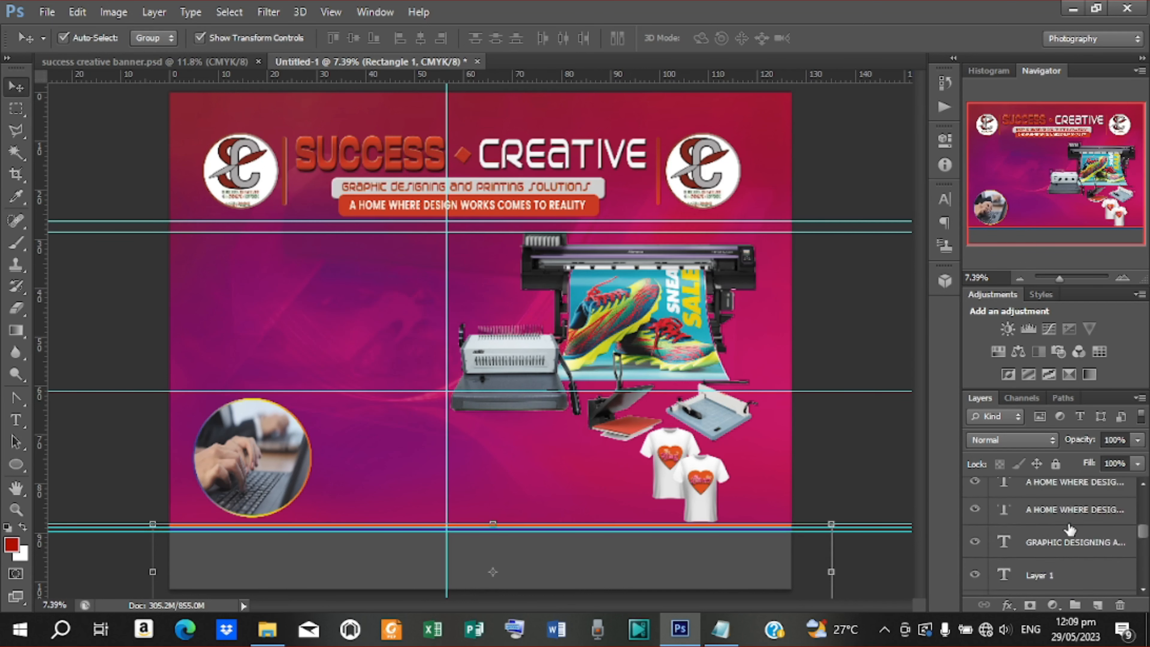
pyautogui.scroll(6, 1069, 529)
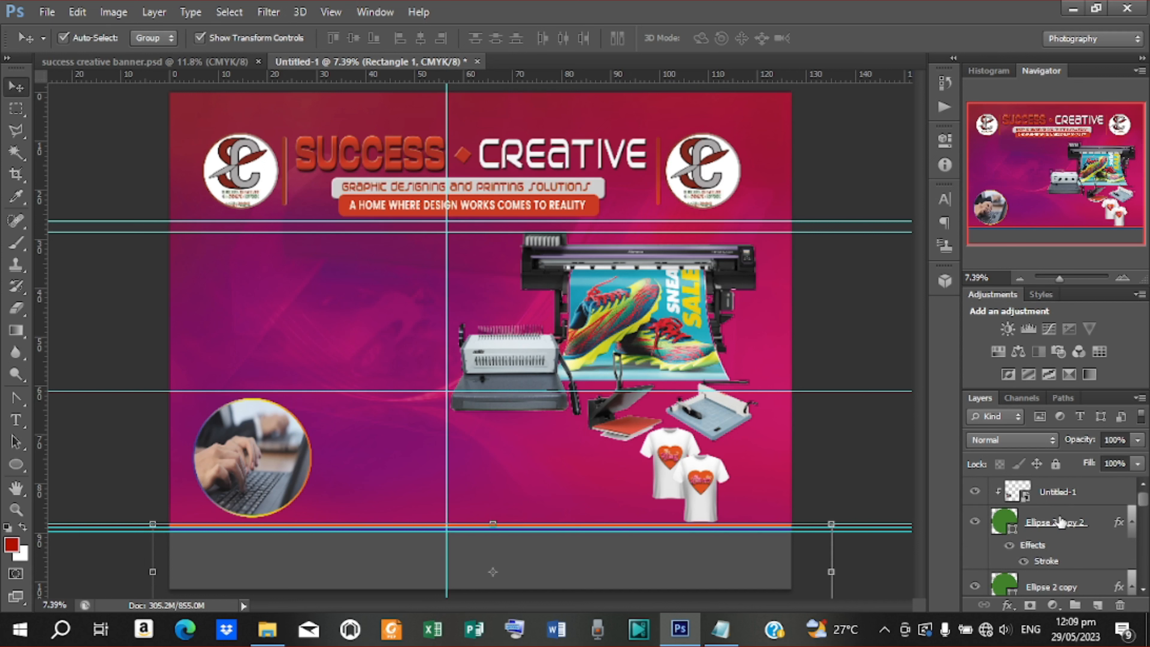
pyautogui.click(1005, 524)
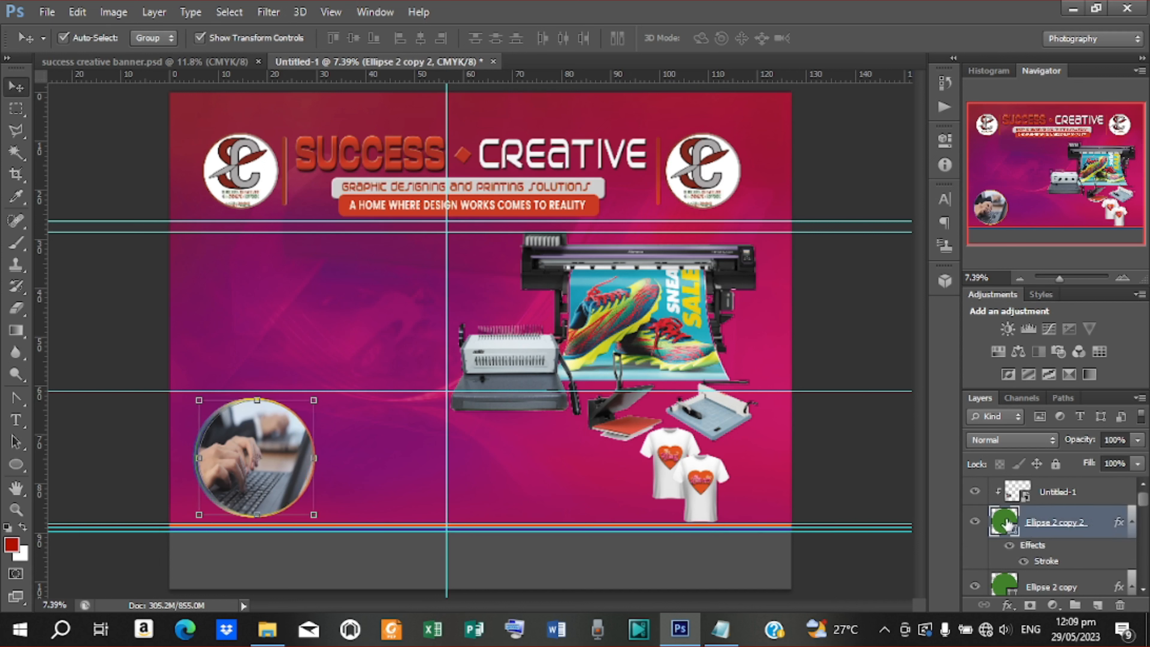
pyautogui.hotkey('shift', 'Right')
pyautogui.hotkey('shift', 'Right')
pyautogui.hotkey('shift', 'Right')
pyautogui.hotkey('shift', 'Right')
pyautogui.hotkey('shift', 'Right')
pyautogui.hotkey('shift', 'Right')
pyautogui.hotkey('shift', 'Right')
pyautogui.hotkey('shift', 'Right')
pyautogui.hotkey('shift', 'Right')
pyautogui.hotkey('shift', 'Right')
pyautogui.hotkey('shift', 'Right')
pyautogui.hotkey('shift', 'Right')
pyautogui.hotkey('shift', 'Right')
pyautogui.hotkey('shift', 'Right')
pyautogui.hotkey('shift', 'Right')
pyautogui.hotkey('shift', 'Right')
pyautogui.hotkey('shift', 'Right')
pyautogui.hotkey('shift', 'Right')
pyautogui.hotkey('shift', 'Right')
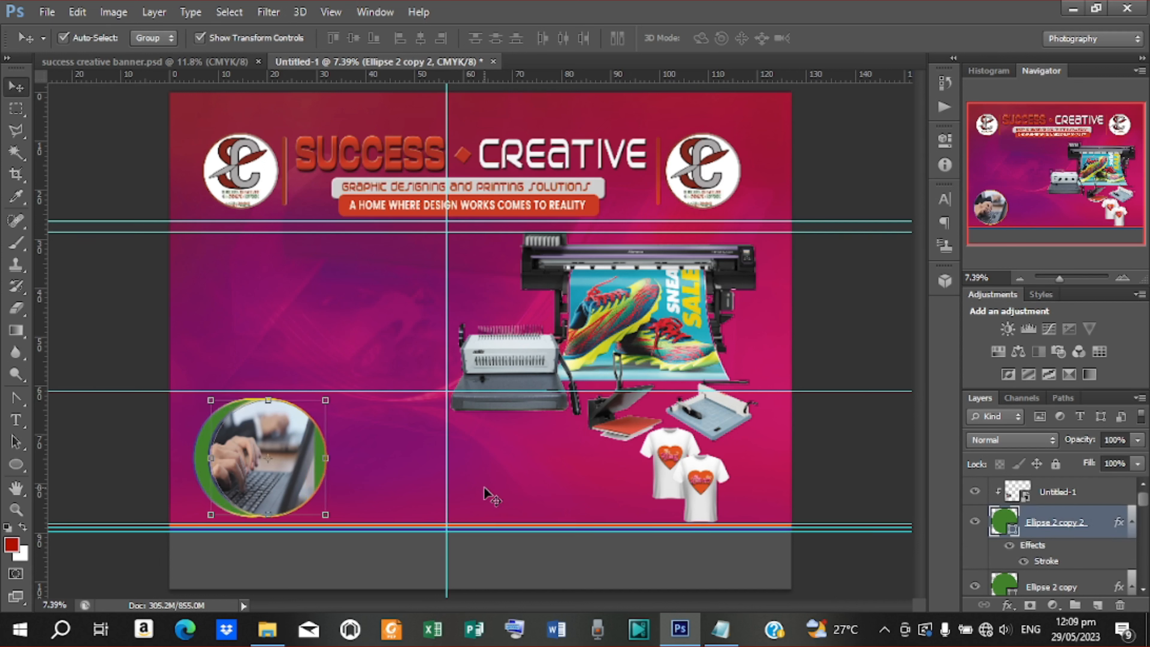
pyautogui.hotkey('shift', 'Right')
pyautogui.hotkey('shift', 'Right')
pyautogui.hotkey('shift', 'Right')
pyautogui.hotkey('shift', 'Right')
pyautogui.hotkey('shift', 'Right')
pyautogui.hotkey('shift', 'Right')
pyautogui.hotkey('shift', 'Right')
pyautogui.hotkey('shift', 'Right')
pyautogui.hotkey('shift', 'Right')
pyautogui.hotkey('shift', 'Right')
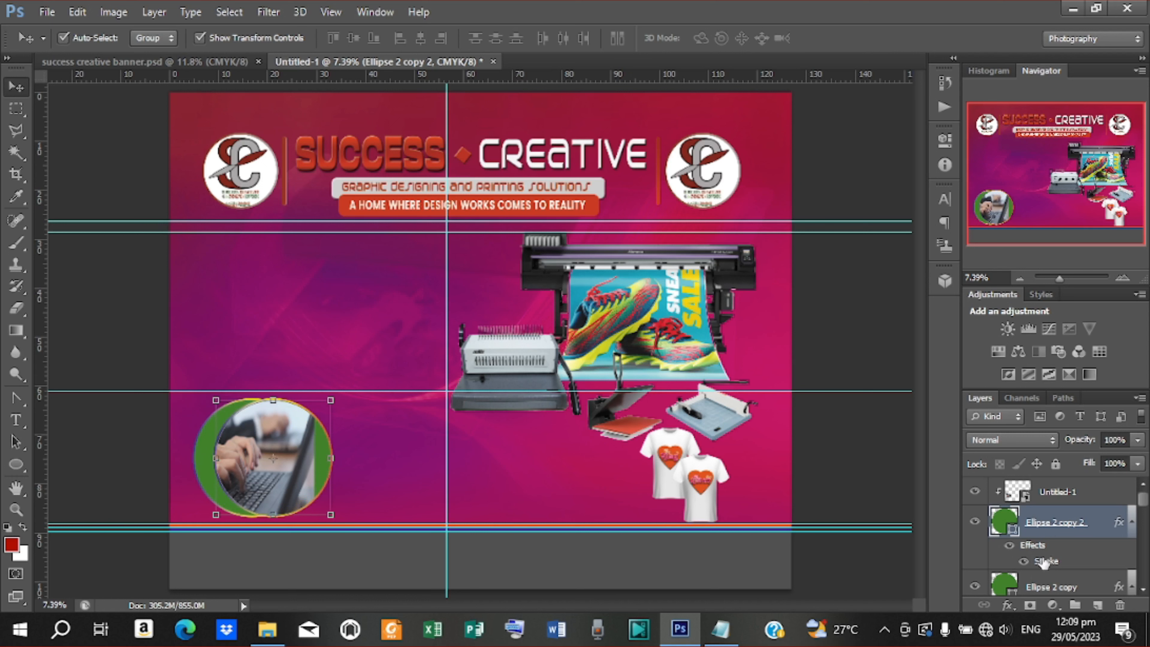
# Move the green Ellipse 2 copy circle to the lower centre of the banner
pyautogui.click(1045, 589)
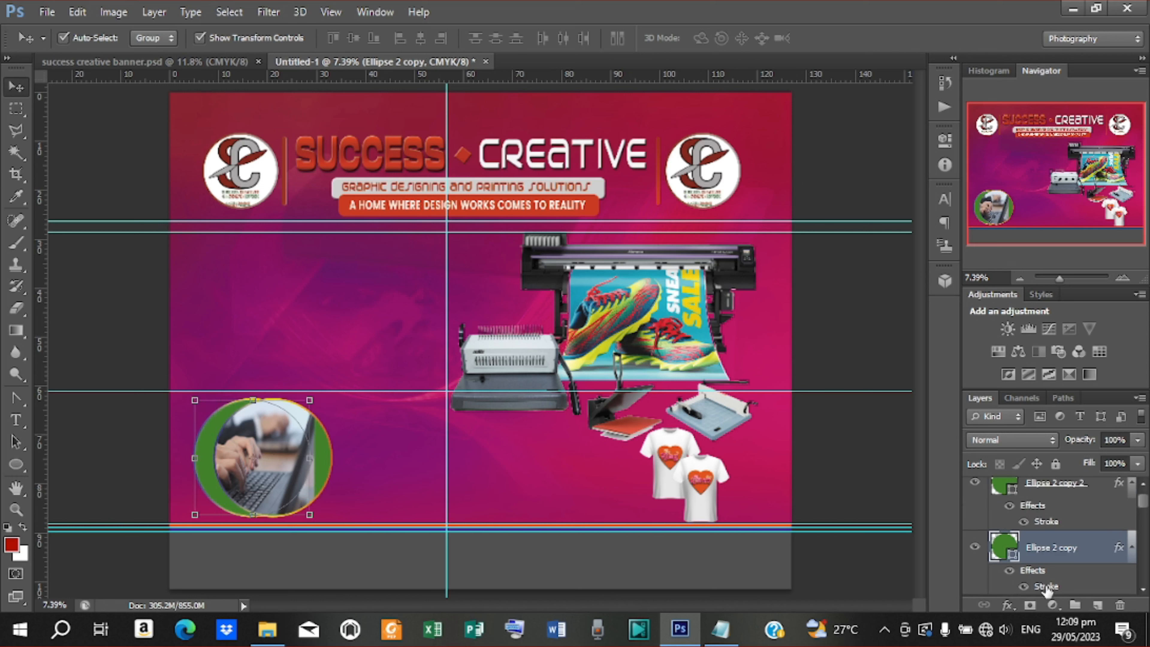
pyautogui.hotkey('shift', 'Right')
pyautogui.hotkey('shift', 'Right')
pyautogui.hotkey('shift', 'Right')
pyautogui.hotkey('shift', 'Right')
pyautogui.hotkey('shift', 'Right')
pyautogui.hotkey('shift', 'Right')
pyautogui.hotkey('shift', 'Right')
pyautogui.hotkey('shift', 'Right')
pyautogui.hotkey('shift', 'Right')
pyautogui.hotkey('shift', 'Right')
pyautogui.hotkey('shift', 'Right')
pyautogui.hotkey('shift', 'Right')
pyautogui.hotkey('shift', 'Right')
pyautogui.hotkey('shift', 'Right')
pyautogui.hotkey('shift', 'Right')
pyautogui.hotkey('shift', 'Right')
pyautogui.hotkey('shift', 'Right')
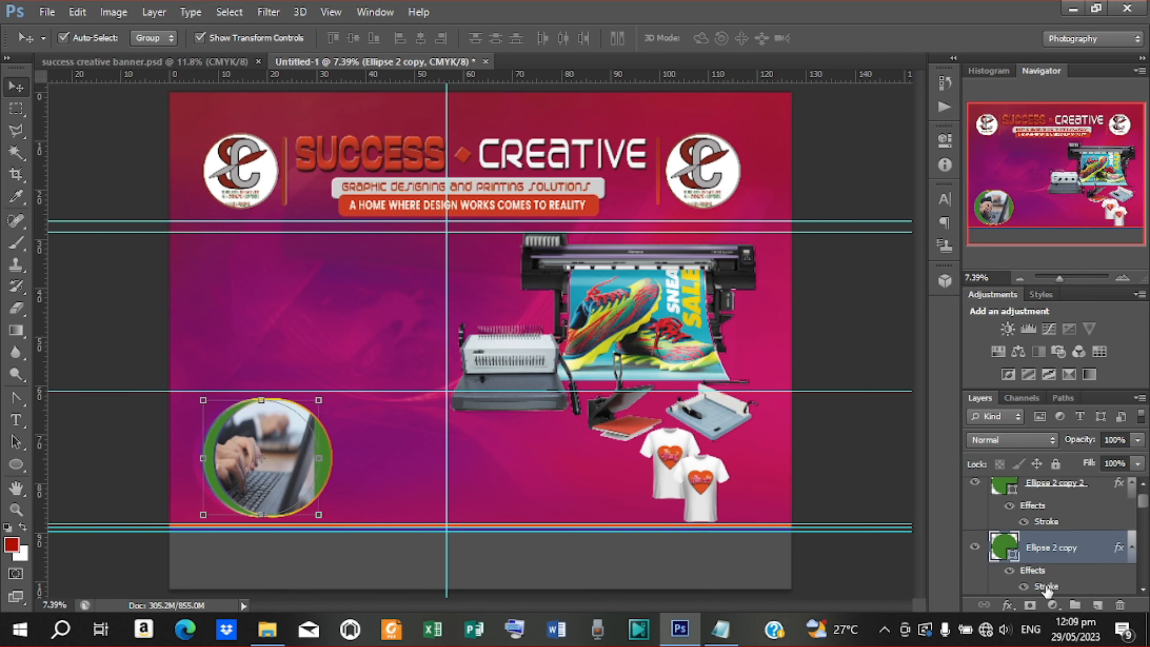
pyautogui.hotkey('shift', 'Right')
pyautogui.hotkey('shift', 'Right')
pyautogui.hotkey('shift', 'Right')
pyautogui.hotkey('shift', 'Right')
pyautogui.hotkey('shift', 'Right')
pyautogui.hotkey('shift', 'Right')
pyautogui.hotkey('shift', 'Right')
pyautogui.hotkey('shift', 'Right')
pyautogui.hotkey('shift', 'Right')
pyautogui.hotkey('shift', 'Right')
pyautogui.hotkey('shift', 'Right')
pyautogui.hotkey('shift', 'Right')
pyautogui.hotkey('shift', 'Right')
pyautogui.hotkey('shift', 'Right')
pyautogui.hotkey('shift', 'Right')
pyautogui.hotkey('shift', 'Right')
pyautogui.hotkey('shift', 'Right')
pyautogui.hotkey('shift', 'Right')
pyautogui.hotkey('shift', 'Right')
pyautogui.hotkey('shift', 'Right')
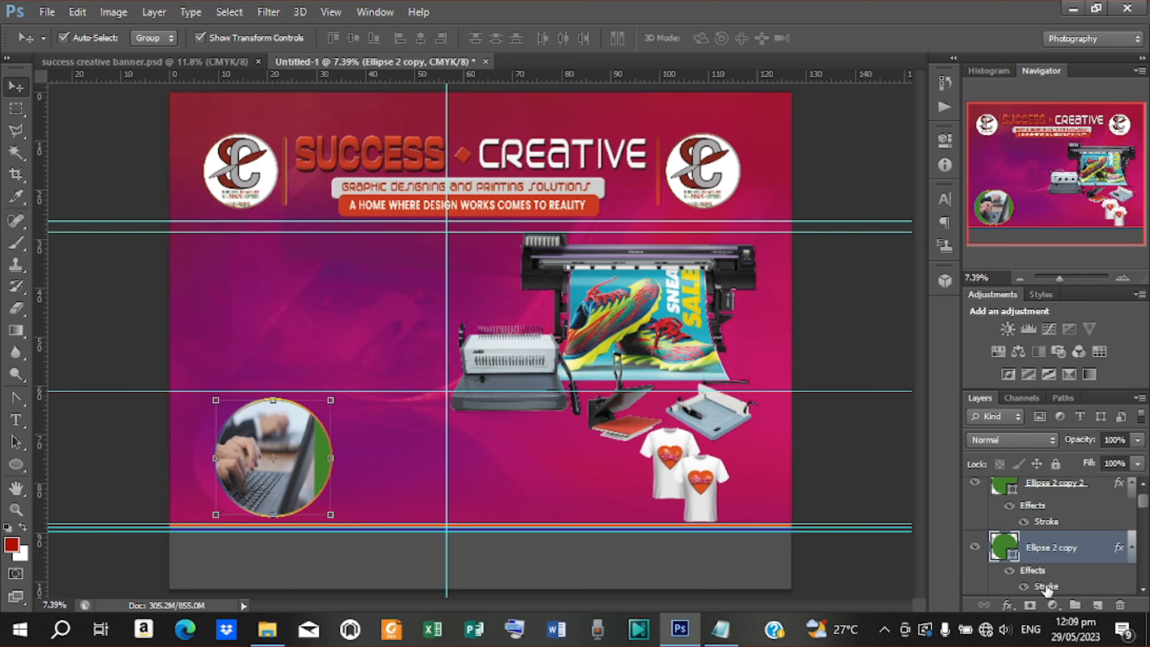
pyautogui.hotkey('shift', 'Right')
pyautogui.hotkey('shift', 'Right')
pyautogui.hotkey('shift', 'Right')
pyautogui.hotkey('shift', 'Right')
pyautogui.hotkey('shift', 'Right')
pyautogui.hotkey('shift', 'Right')
pyautogui.hotkey('shift', 'Right')
pyautogui.hotkey('shift', 'Right')
pyautogui.hotkey('shift', 'Right')
pyautogui.hotkey('shift', 'Right')
pyautogui.hotkey('shift', 'Right')
pyautogui.hotkey('shift', 'Right')
pyautogui.hotkey('shift', 'Right')
pyautogui.hotkey('shift', 'Right')
pyautogui.hotkey('shift', 'Right')
pyautogui.hotkey('shift', 'Right')
pyautogui.hotkey('shift', 'Right')
pyautogui.hotkey('shift', 'Right')
pyautogui.hotkey('shift', 'Right')
pyautogui.hotkey('shift', 'Right')
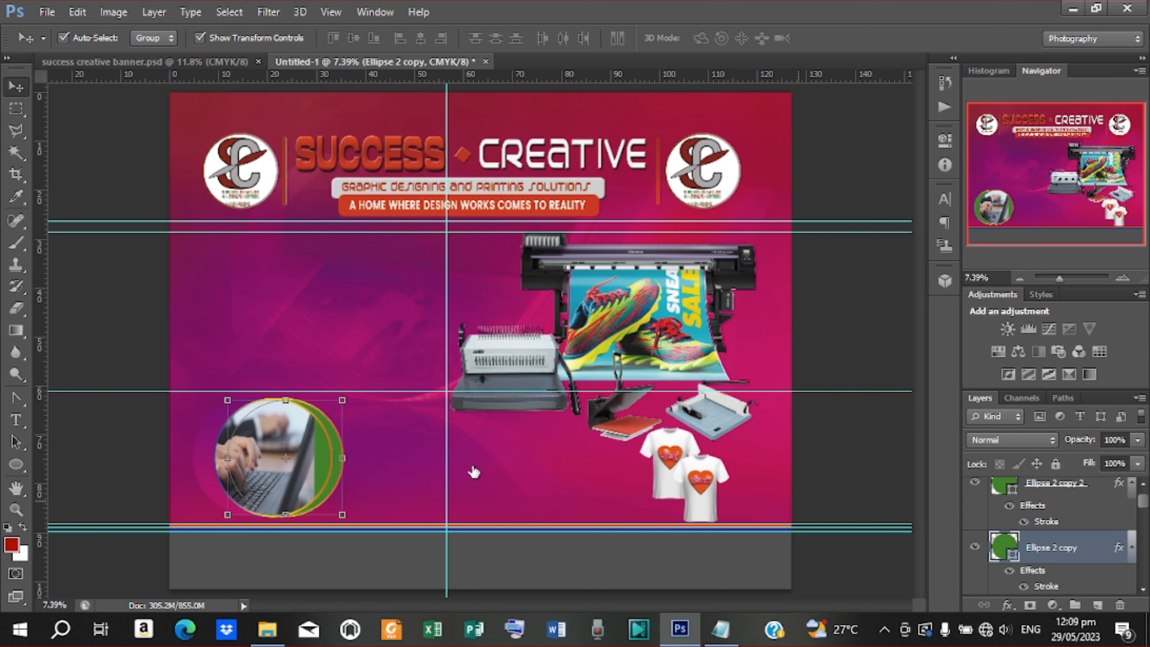
pyautogui.hotkey('shift', 'Right')
pyautogui.hotkey('shift', 'Right')
pyautogui.hotkey('shift', 'Right')
pyautogui.hotkey('shift', 'Right')
pyautogui.hotkey('shift', 'Right')
pyautogui.hotkey('shift', 'Right')
pyautogui.hotkey('shift', 'Right')
pyautogui.hotkey('shift', 'Right')
pyautogui.hotkey('shift', 'Right')
pyautogui.hotkey('shift', 'Right')
pyautogui.hotkey('shift', 'Right')
pyautogui.hotkey('shift', 'Right')
pyautogui.hotkey('shift', 'Right')
pyautogui.hotkey('shift', 'Right')
pyautogui.hotkey('shift', 'Right')
pyautogui.hotkey('shift', 'Right')
pyautogui.hotkey('shift', 'Right')
pyautogui.hotkey('shift', 'Right')
pyautogui.hotkey('shift', 'Right')
pyautogui.hotkey('shift', 'Right')
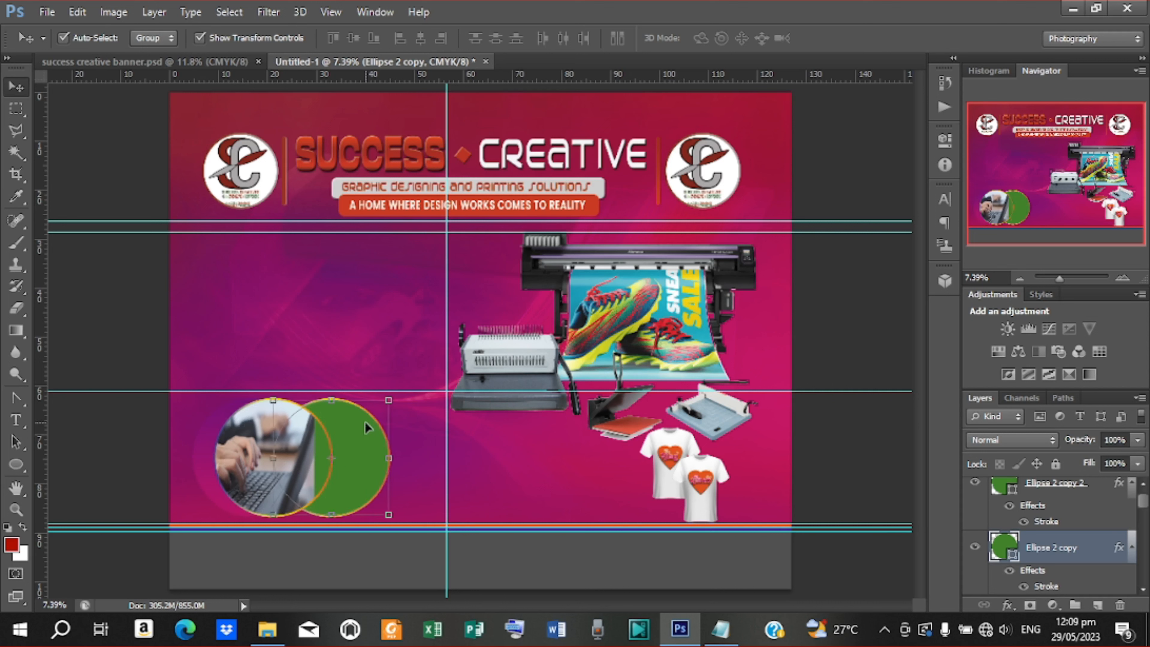
pyautogui.moveTo(365, 423); pyautogui.dragTo(557, 439)
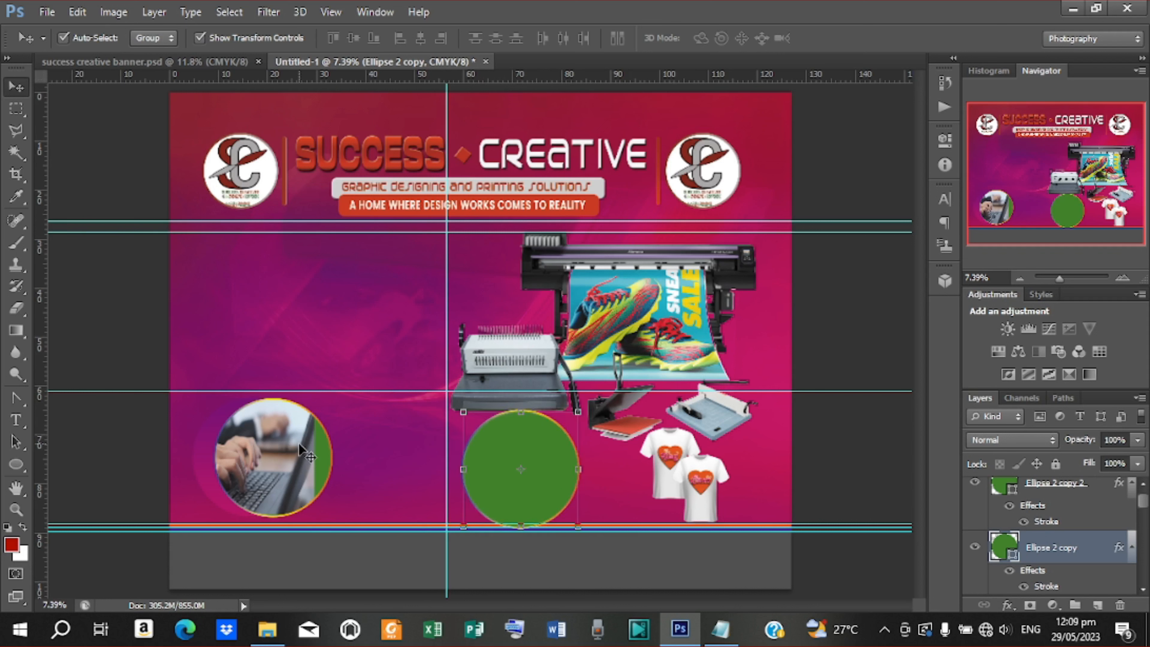
# Centre-align the laptop photo with its circle frame, then nudge both circles left
pyautogui.click(298, 442)
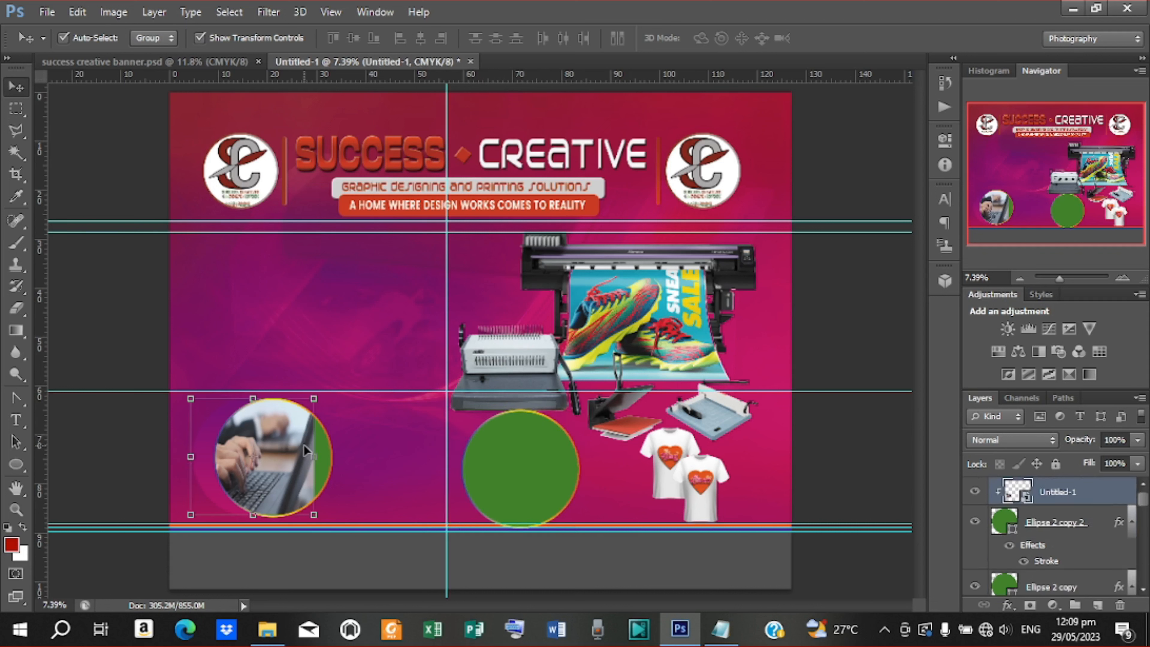
pyautogui.keyDown('ctrl'); pyautogui.click(1066, 526); pyautogui.keyUp('ctrl')
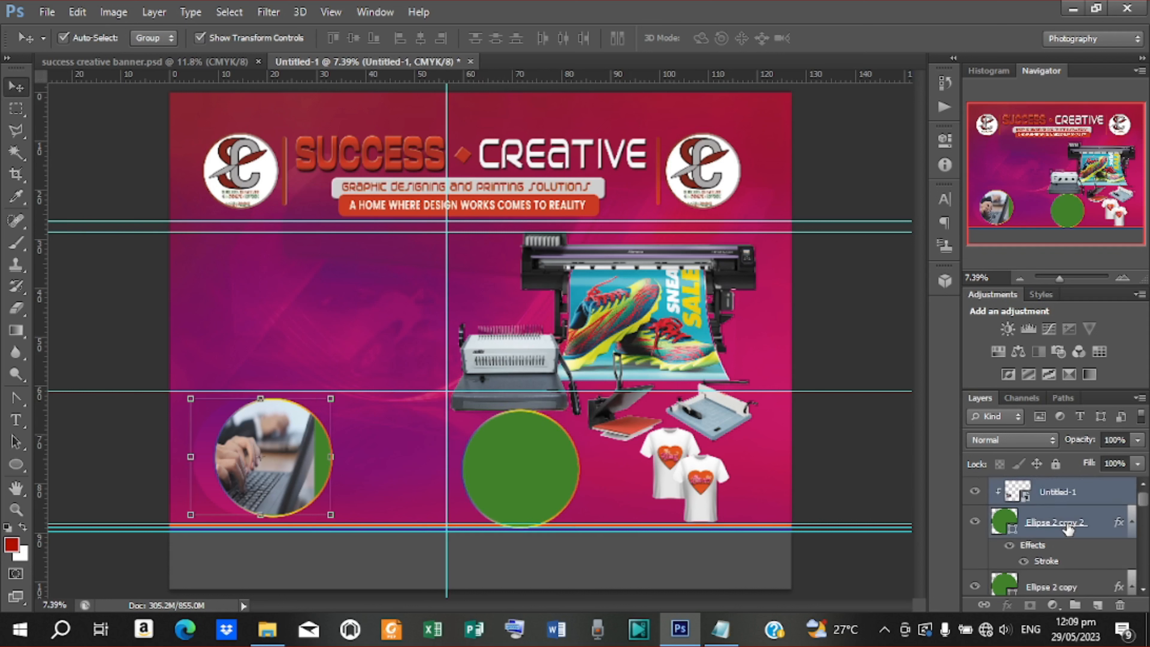
pyautogui.click(421, 38)
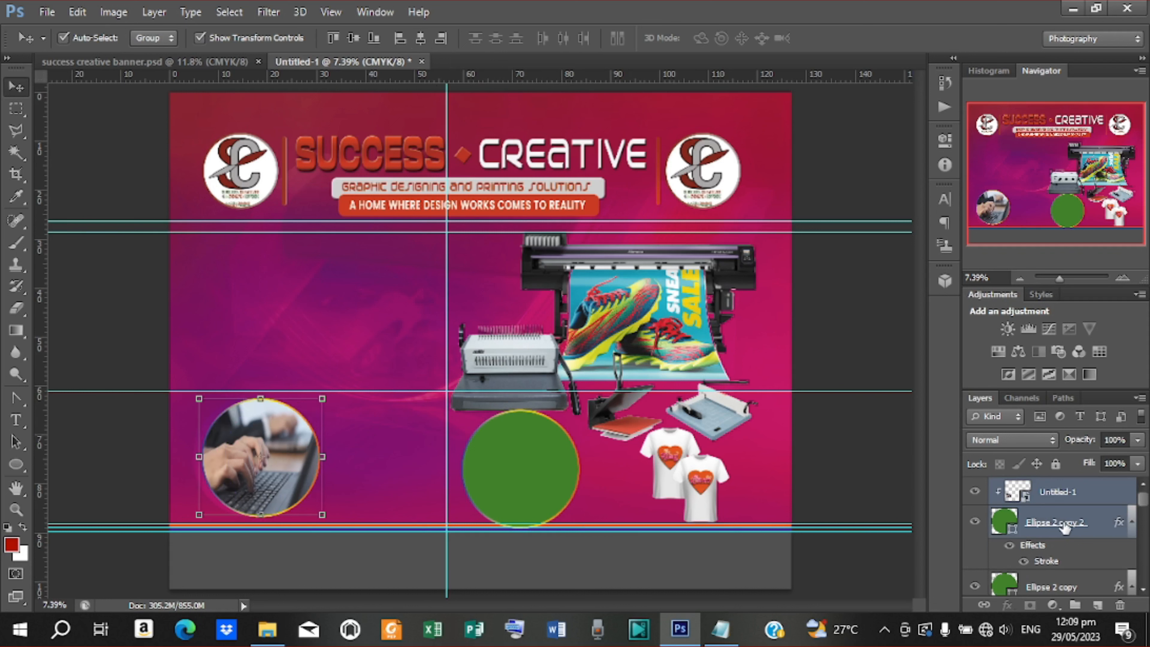
pyautogui.hotkey('shift', 'Left')
pyautogui.hotkey('shift', 'Left')
pyautogui.hotkey('shift', 'Left')
pyautogui.hotkey('shift', 'Left')
pyautogui.hotkey('shift', 'Left')
pyautogui.hotkey('shift', 'Left')
pyautogui.hotkey('shift', 'Left')
pyautogui.hotkey('shift', 'Left')
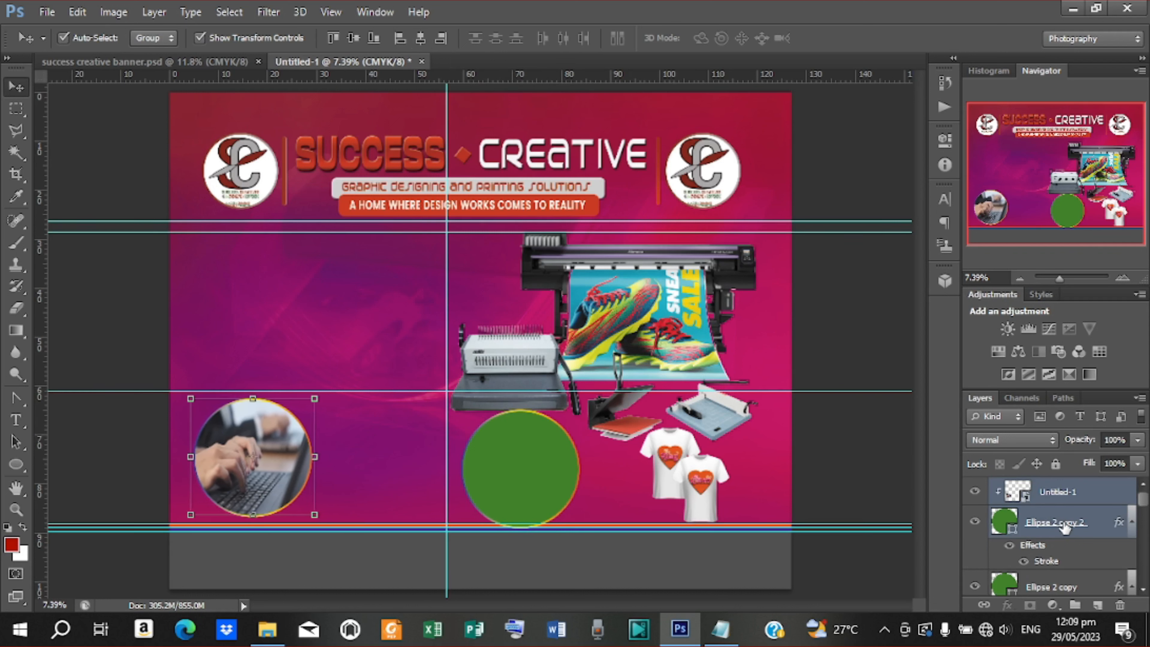
pyautogui.click(534, 454)
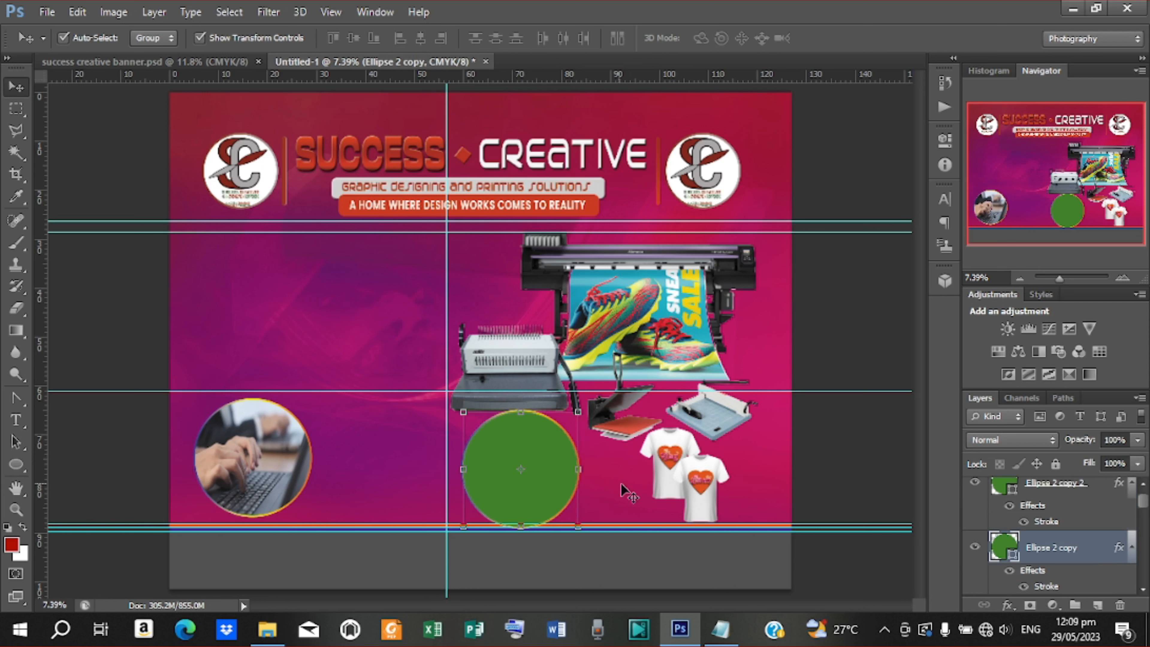
pyautogui.hotkey('shift', 'Left')
pyautogui.hotkey('shift', 'Left')
pyautogui.hotkey('shift', 'Left')
pyautogui.hotkey('shift', 'Left')
pyautogui.hotkey('shift', 'Left')
pyautogui.hotkey('shift', 'Left')
# Scale the binding machine image down to about 88%
pyautogui.click(532, 372)
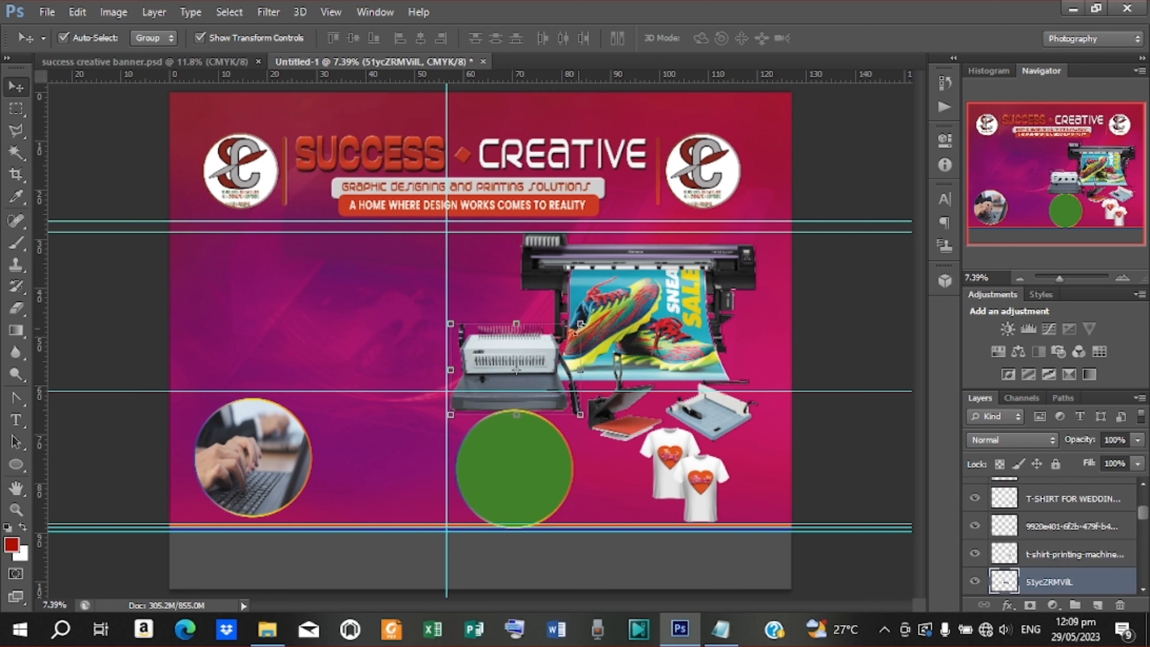
pyautogui.moveTo(580, 324); pyautogui.dragTo(571, 331)
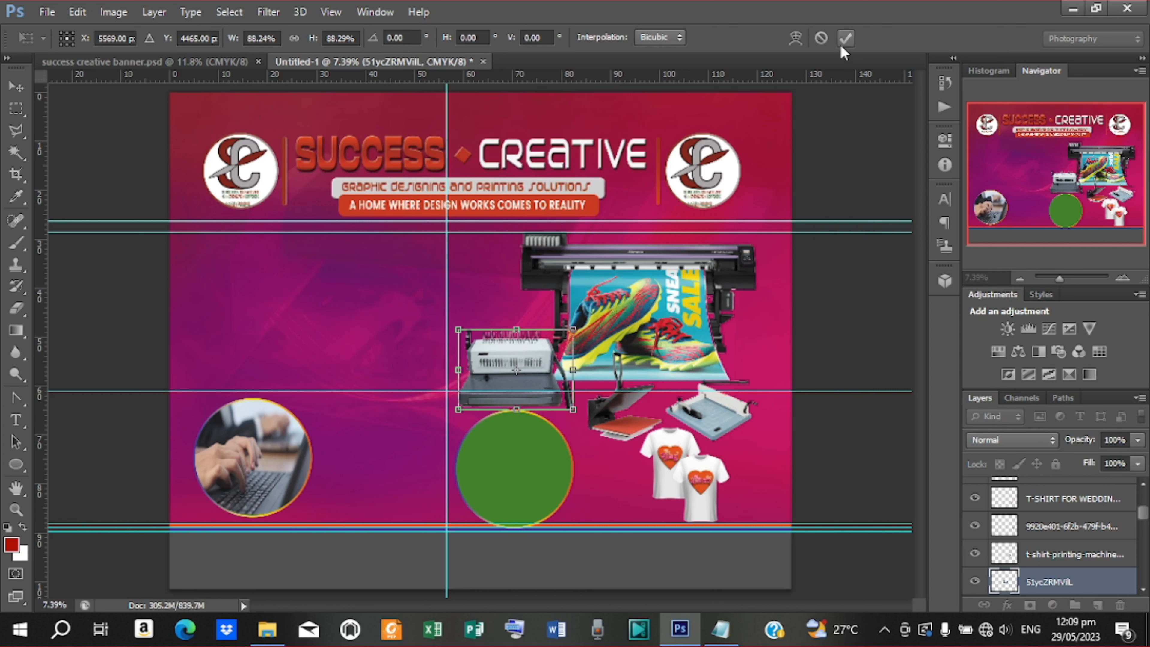
pyautogui.click(845, 37)
# Nudge the green circle slightly left and up beneath the binding machine
pyautogui.click(534, 454)
pyautogui.hotkey('shift', 'Left')
pyautogui.hotkey('shift', 'Left')
pyautogui.hotkey('shift', 'Left')
pyautogui.hotkey('shift', 'Left')
pyautogui.hotkey('shift', 'Left')
pyautogui.hotkey('shift', 'Left')
pyautogui.hotkey('shift', 'Left')
pyautogui.hotkey('shift', 'Left')
pyautogui.hotkey('shift', 'Left')
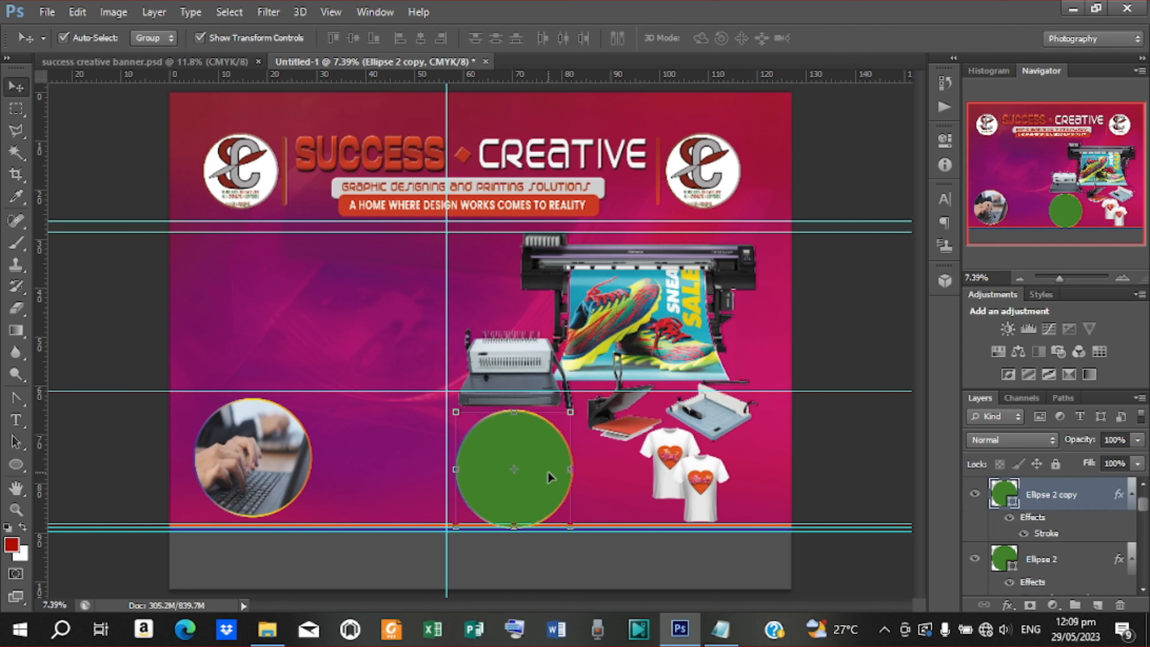
pyautogui.hotkey('shift', 'Left')
pyautogui.hotkey('shift', 'Left')
pyautogui.hotkey('shift', 'Left')
pyautogui.hotkey('shift', 'Left')
pyautogui.hotkey('shift', 'Left')
pyautogui.hotkey('shift', 'Left')
pyautogui.hotkey('shift', 'Left')
pyautogui.hotkey('shift', 'Left')
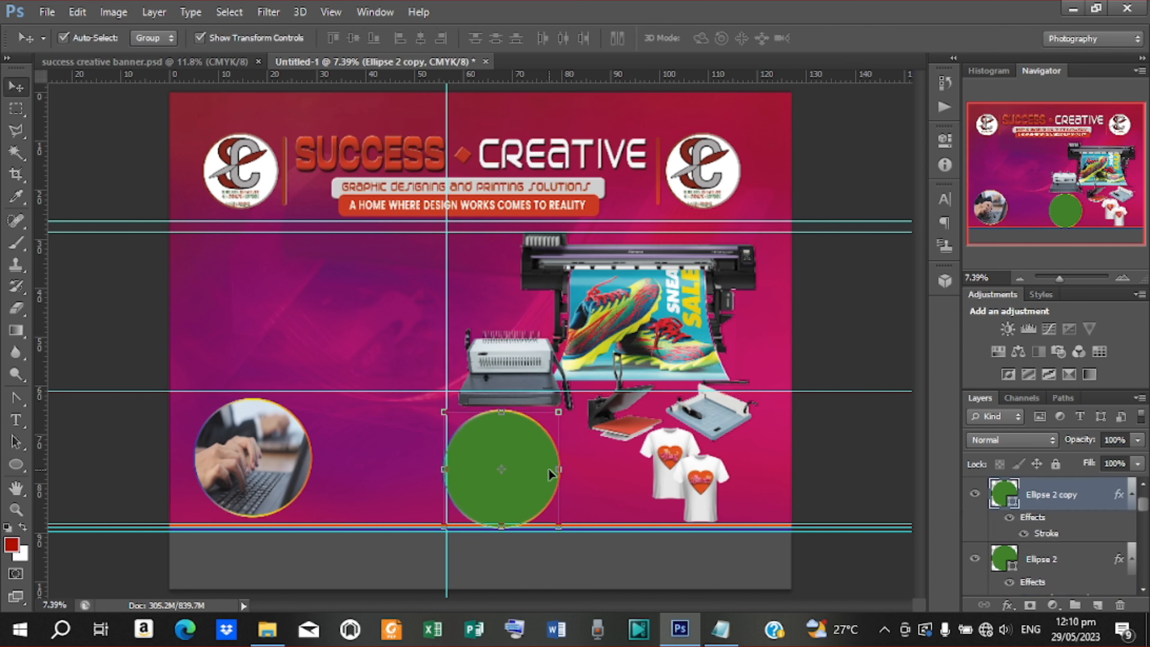
pyautogui.hotkey('shift', 'Up')
pyautogui.hotkey('shift', 'Up')
pyautogui.hotkey('shift', 'Up')
pyautogui.hotkey('shift', 'Up')
pyautogui.hotkey('shift', 'Up')
pyautogui.hotkey('shift', 'Up')
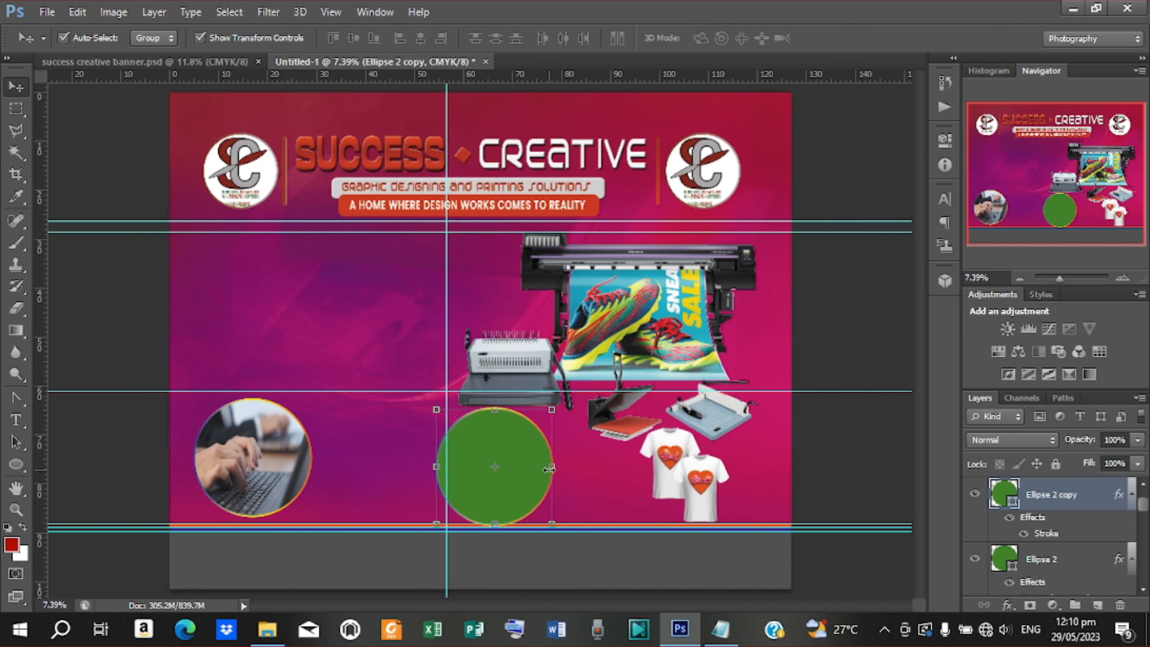
pyautogui.hotkey('shift', 'Left')
pyautogui.hotkey('shift', 'Left')
pyautogui.hotkey('shift', 'Right')
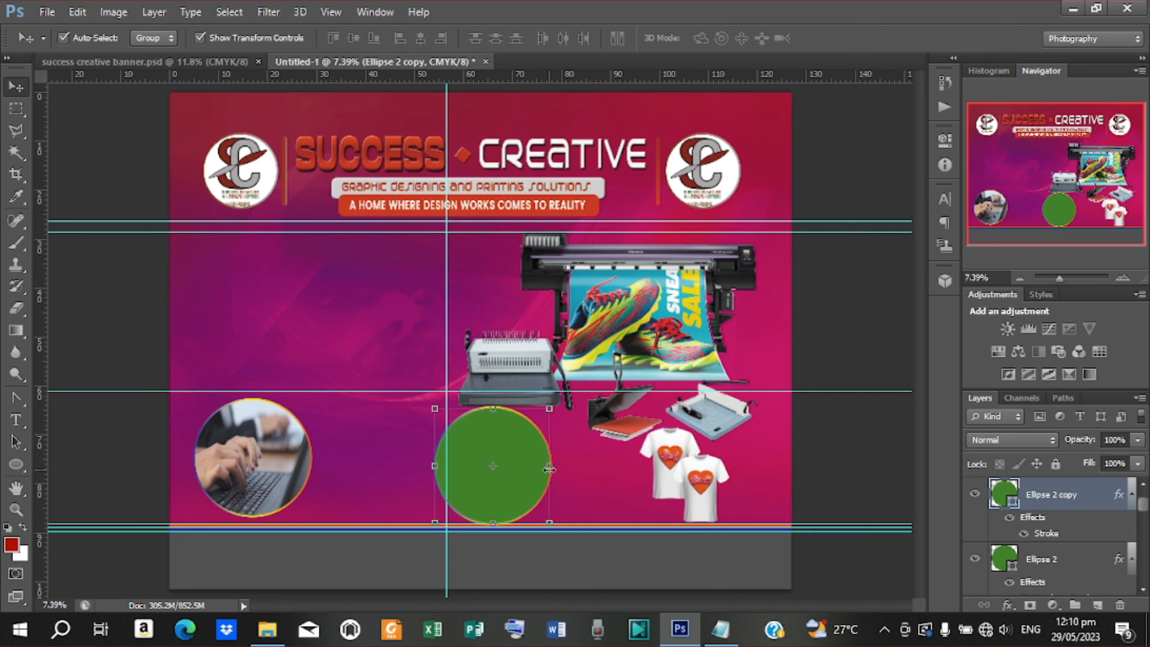
pyautogui.hotkey('shift', 'Right')
pyautogui.hotkey('shift', 'Right')
pyautogui.hotkey('shift', 'Right')
pyautogui.hotkey('shift', 'Right')
pyautogui.hotkey('shift', 'Right')
pyautogui.hotkey('shift', 'Right')
pyautogui.hotkey('shift', 'Right')
pyautogui.hotkey('shift', 'Right')
pyautogui.hotkey('shift', 'Right')
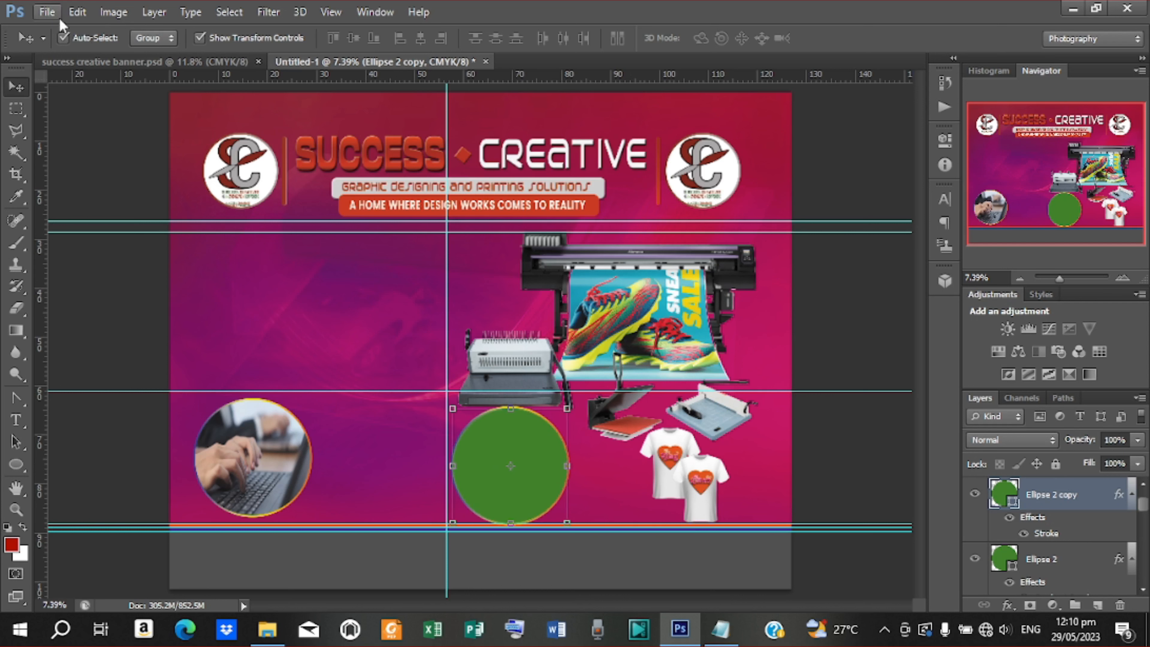
# Place the laminator image, enlarged and positioned over the green circle
pyautogui.click(47, 11)
pyautogui.click(95, 287)
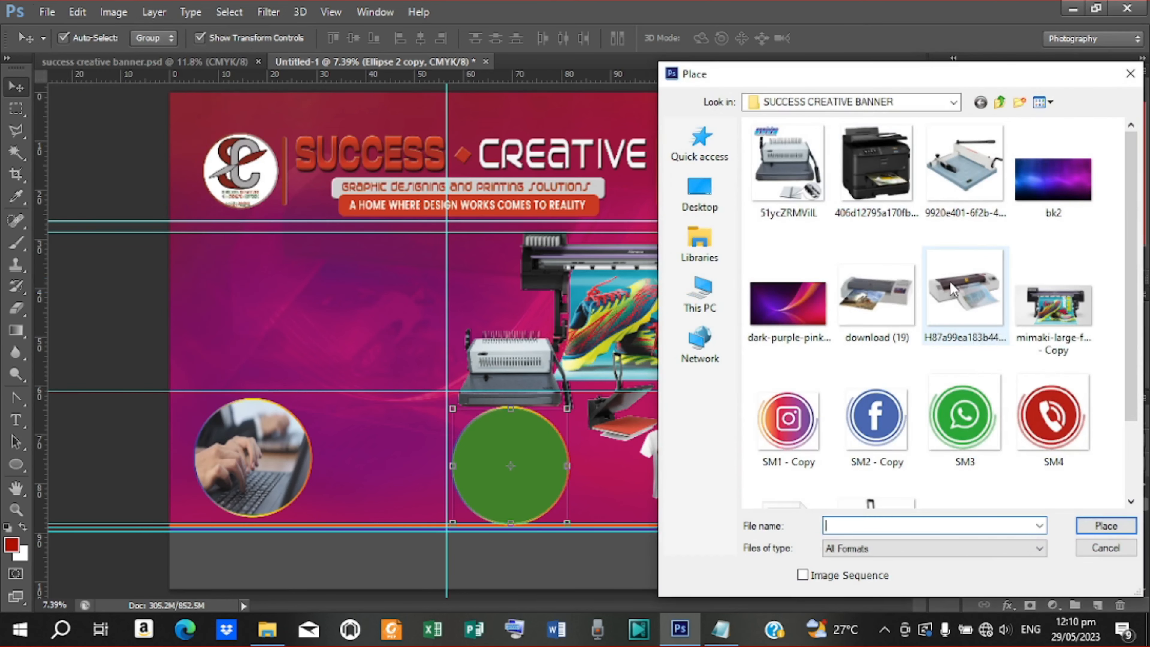
pyautogui.click(964, 295)
pyautogui.click(1105, 526)
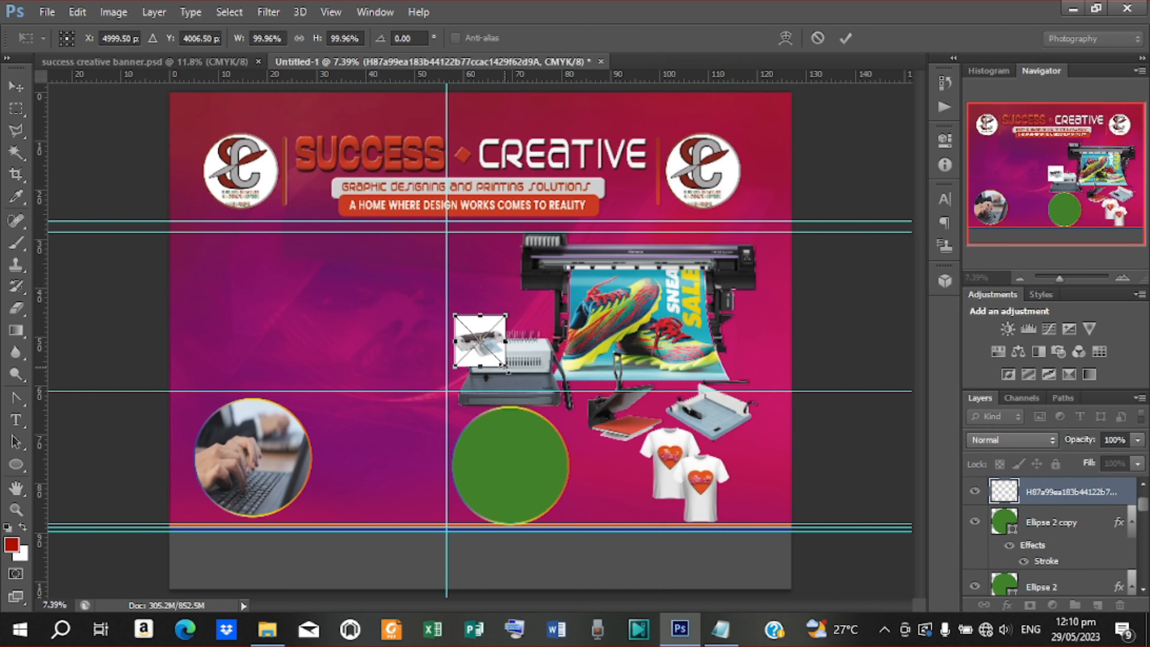
pyautogui.moveTo(506, 367); pyautogui.dragTo(549, 405)
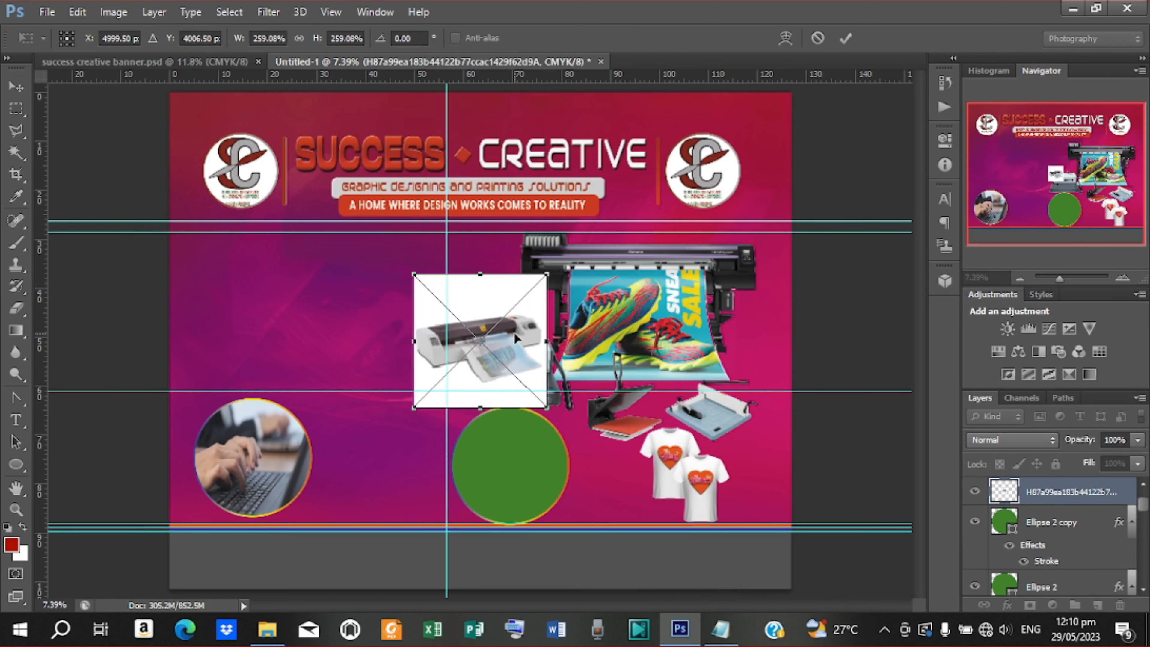
pyautogui.moveTo(516, 339); pyautogui.dragTo(547, 469)
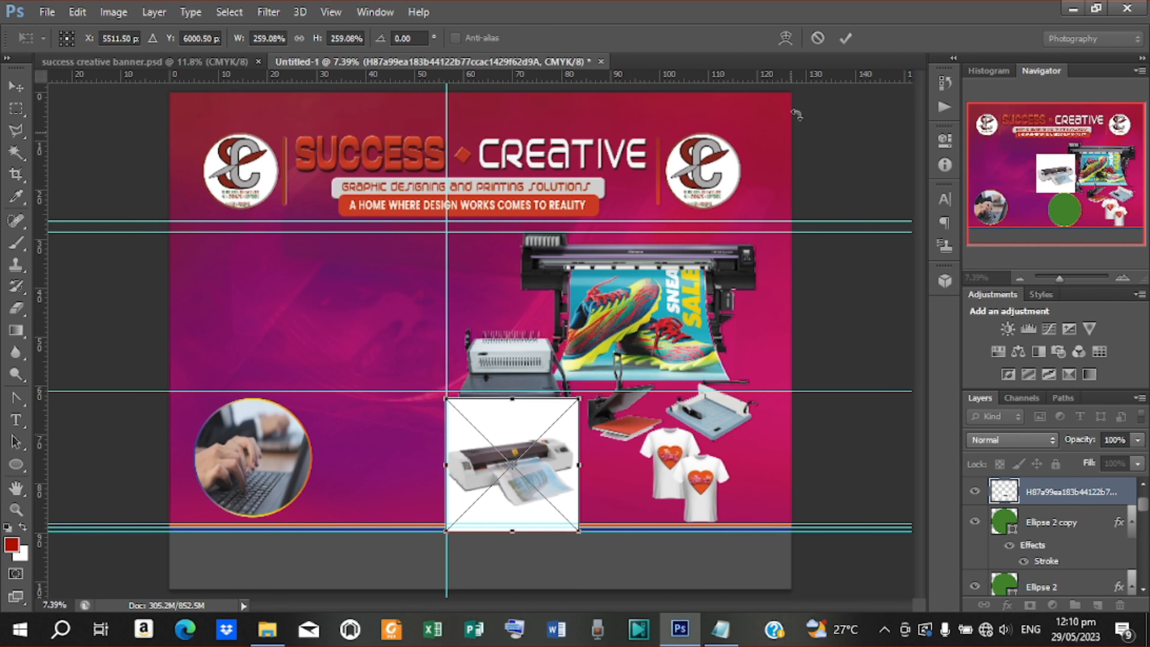
pyautogui.click(843, 40)
# Clip the laminator image into the green circle and shrink it to fit
pyautogui.rightClick(1062, 492)
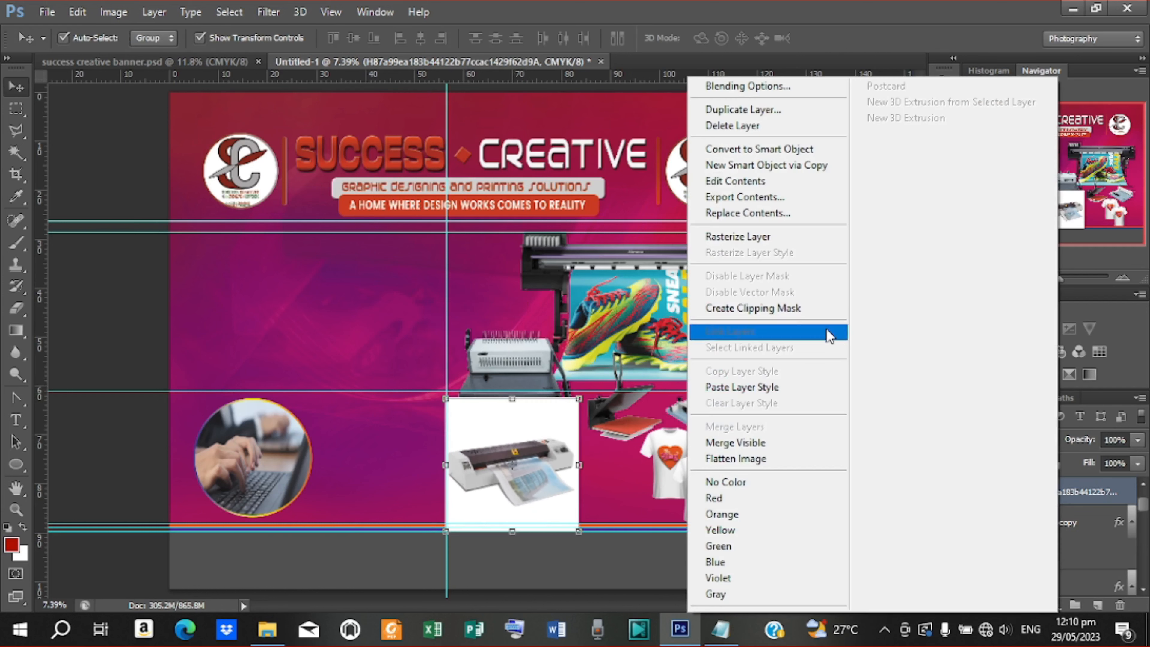
pyautogui.click(765, 309)
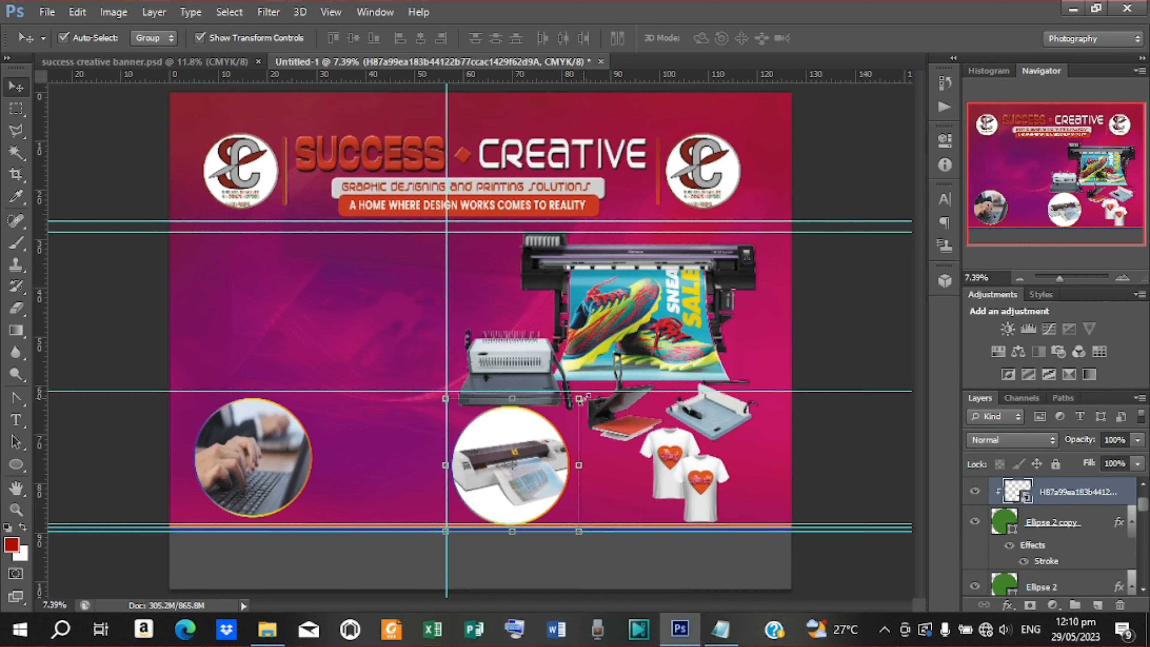
pyautogui.moveTo(578, 398); pyautogui.dragTo(571, 405)
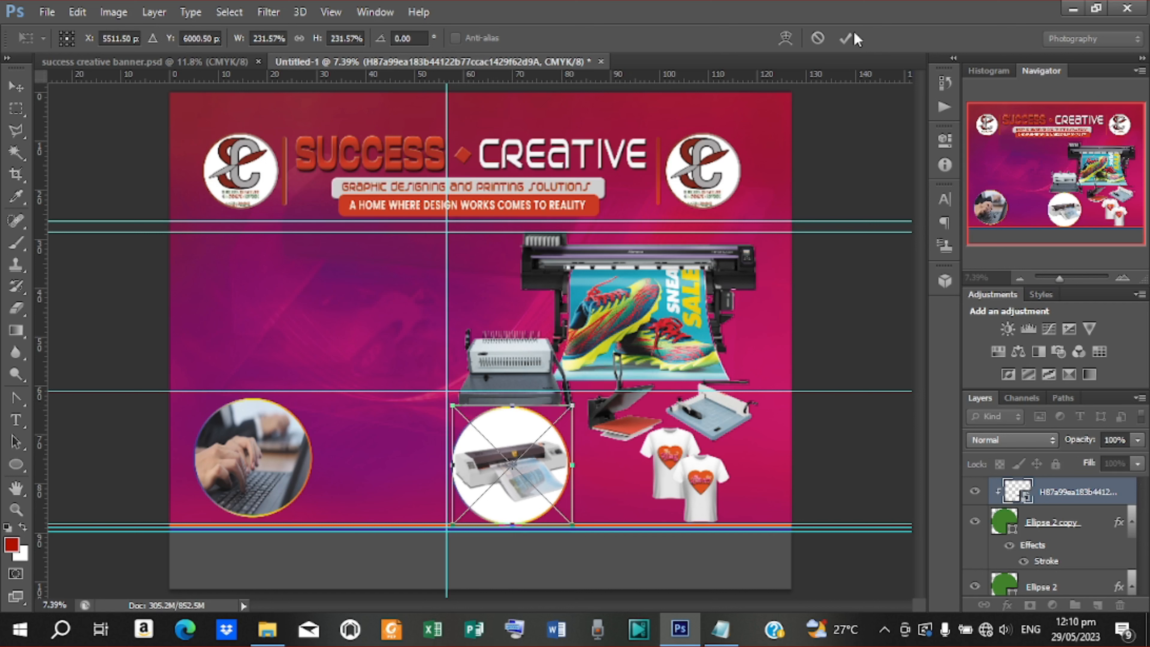
pyautogui.click(845, 38)
# Nudge the laptop circle further left and shift the vertical guide slightly right
pyautogui.click(250, 489)
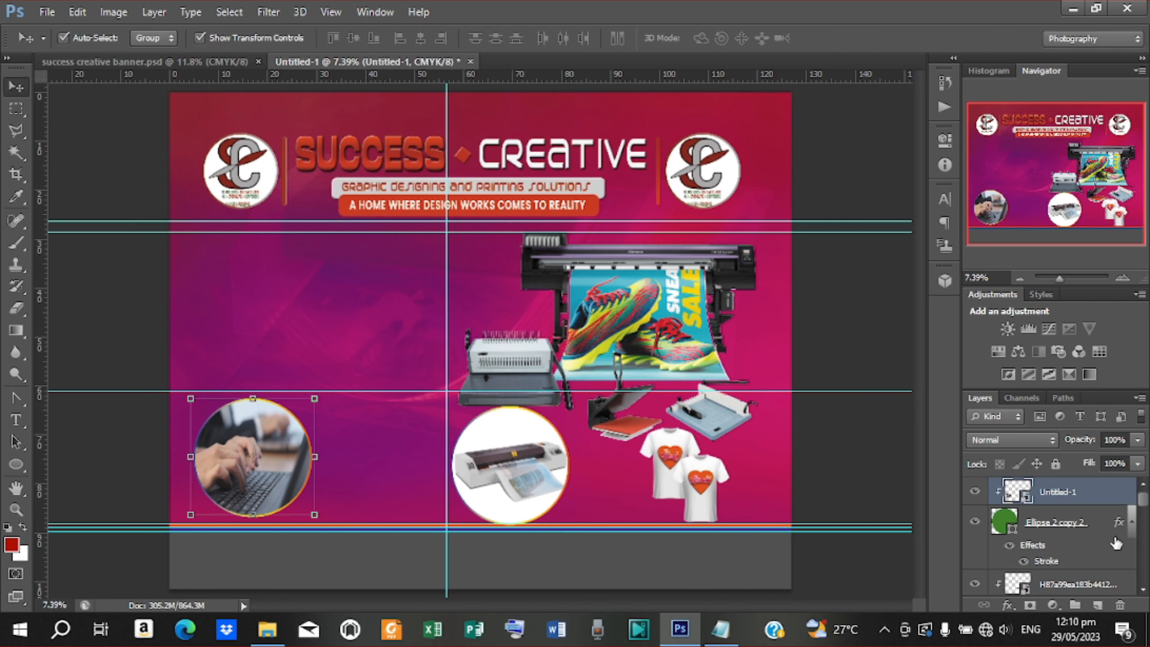
pyautogui.keyDown('shift'); pyautogui.click(1066, 522); pyautogui.keyUp('shift')
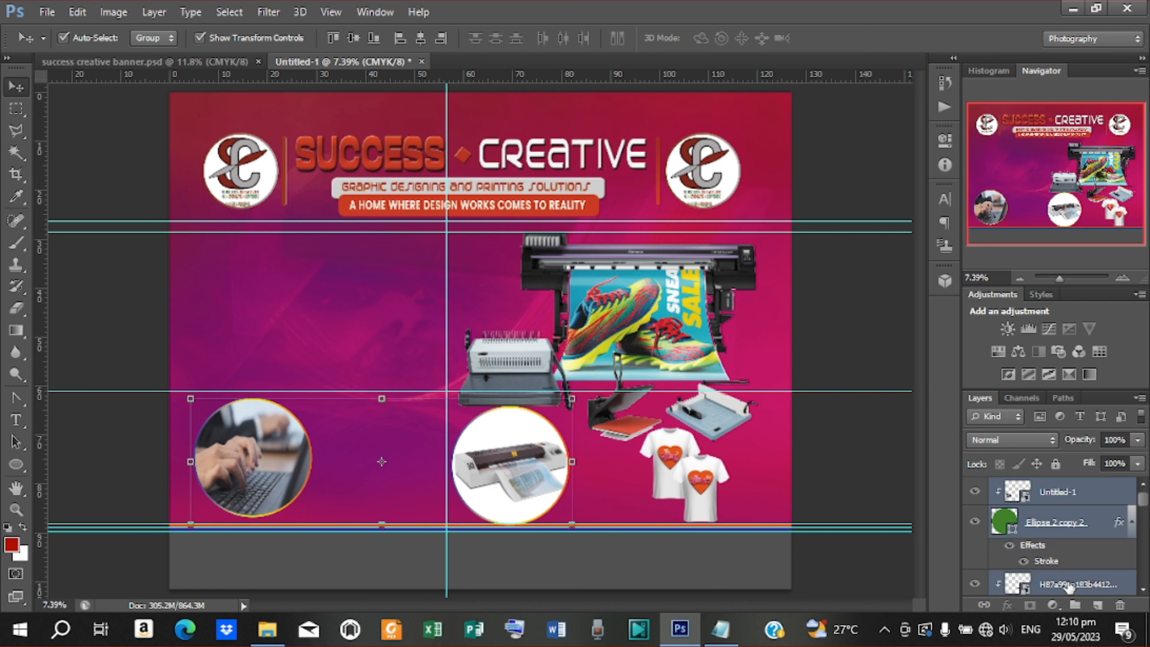
pyautogui.hotkey('shift', 'Left')
pyautogui.hotkey('shift', 'Left')
pyautogui.hotkey('shift', 'Left')
pyautogui.hotkey('shift', 'Left')
pyautogui.hotkey('shift', 'Left')
pyautogui.hotkey('shift', 'Left')
pyautogui.hotkey('shift', 'Left')
pyautogui.hotkey('shift', 'Left')
pyautogui.hotkey('shift', 'Left')
pyautogui.hotkey('shift', 'Left')
pyautogui.hotkey('shift', 'Left')
pyautogui.hotkey('shift', 'Left')
pyautogui.hotkey('shift', 'Left')
pyautogui.hotkey('shift', 'Left')
pyautogui.hotkey('shift', 'Left')
pyautogui.hotkey('shift', 'Left')
pyautogui.hotkey('shift', 'Left')
pyautogui.hotkey('shift', 'Left')
pyautogui.hotkey('shift', 'Left')
pyautogui.hotkey('shift', 'Left')
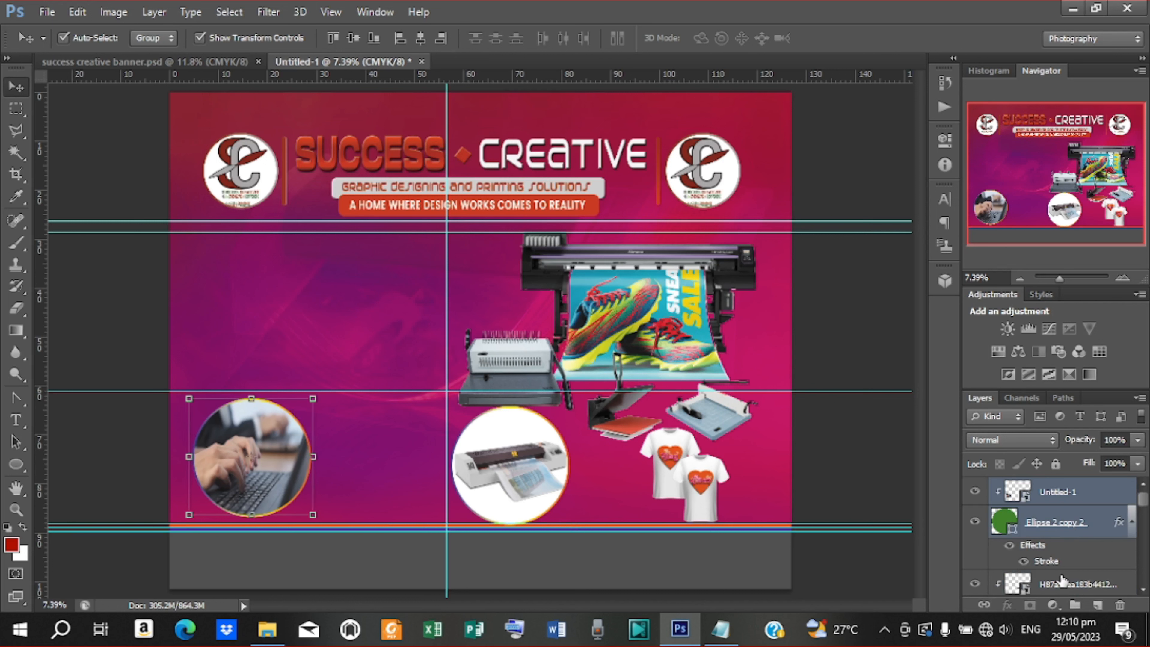
pyautogui.hotkey('shift', 'Left')
pyautogui.hotkey('shift', 'Left')
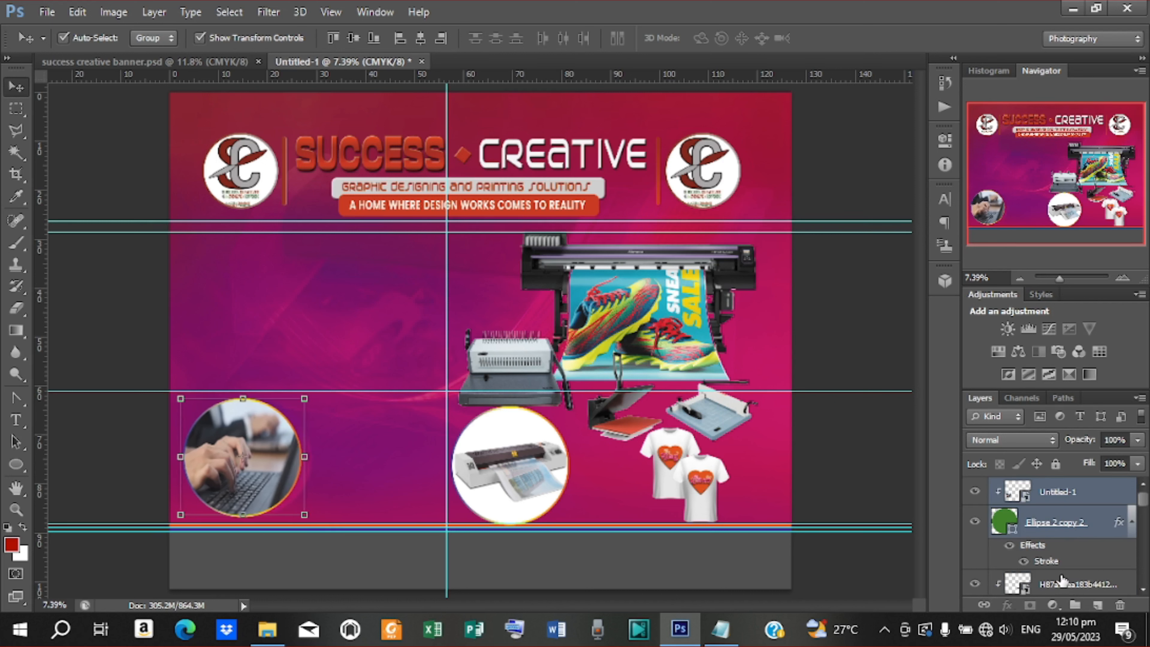
pyautogui.click(514, 465)
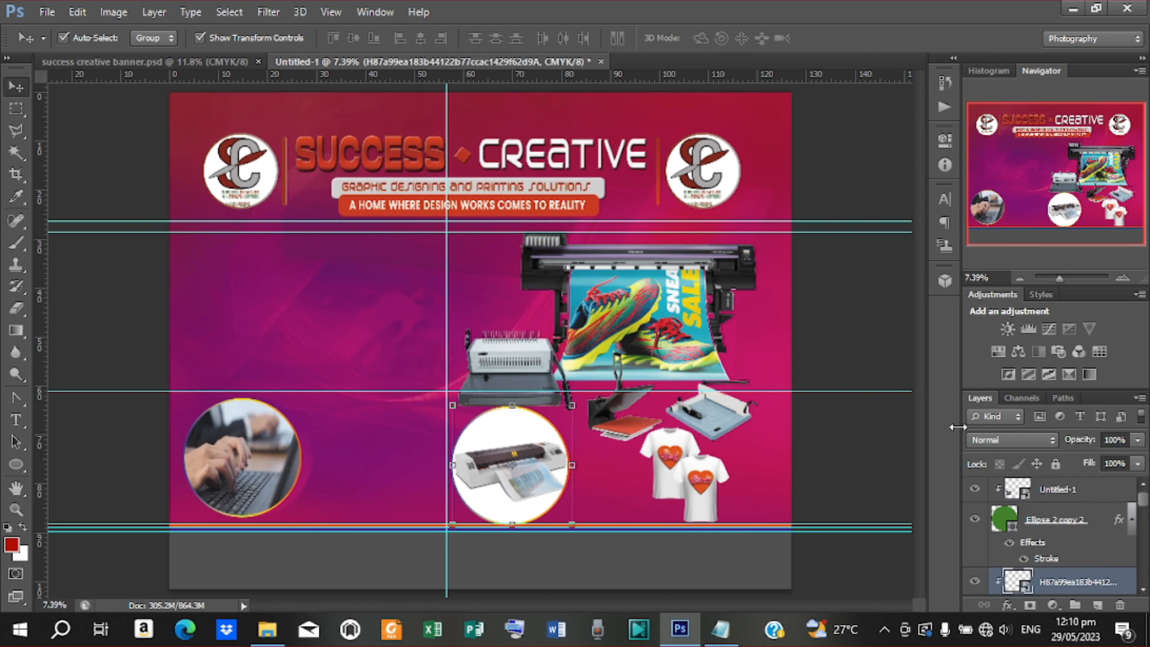
pyautogui.click(872, 454)
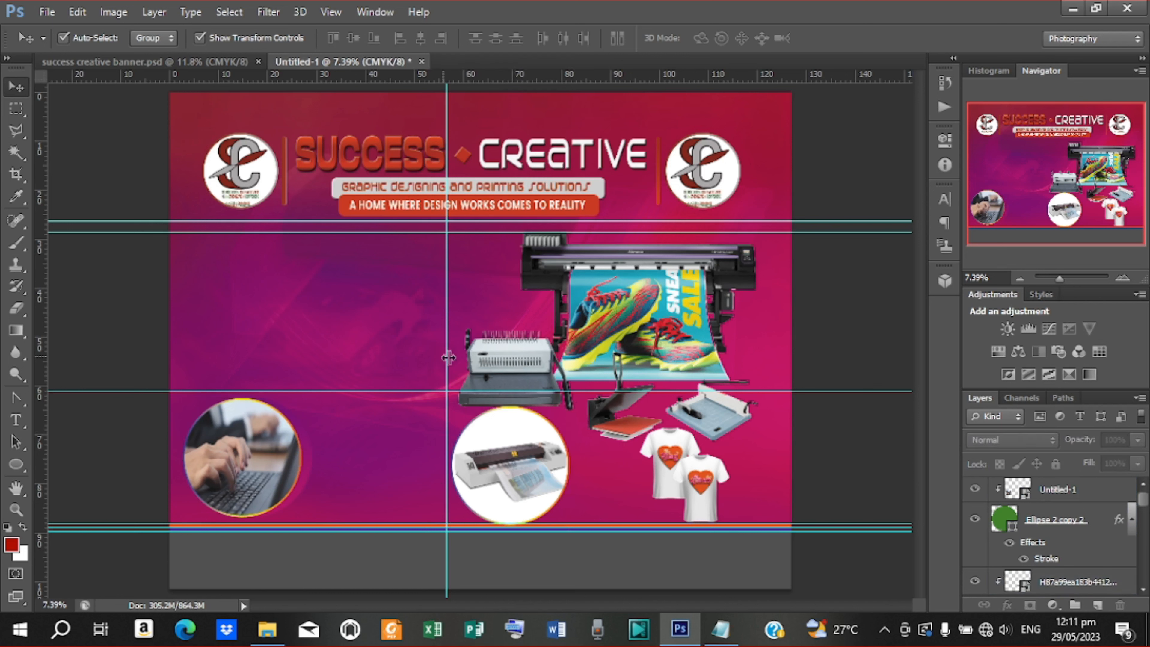
pyautogui.moveTo(447, 356); pyautogui.dragTo(451, 347)
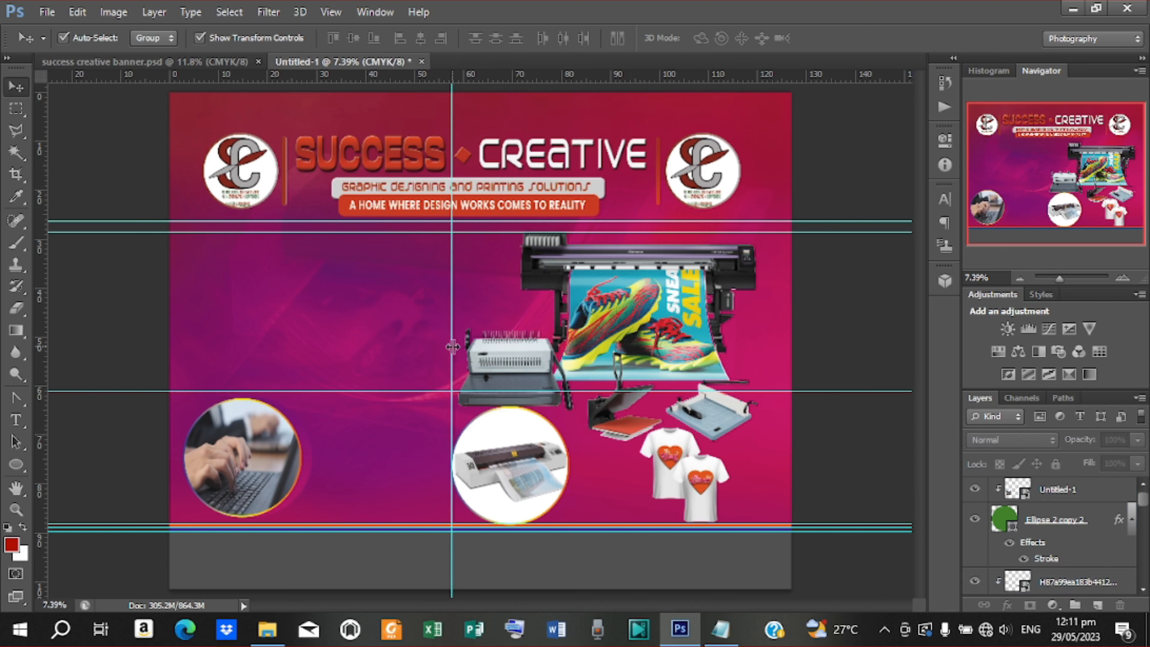
# Drag group 2's printer collage from success creative banner.psd into Untitled-1, enlarged to about 146%
pyautogui.hotkey('ctrl', 'Tab')
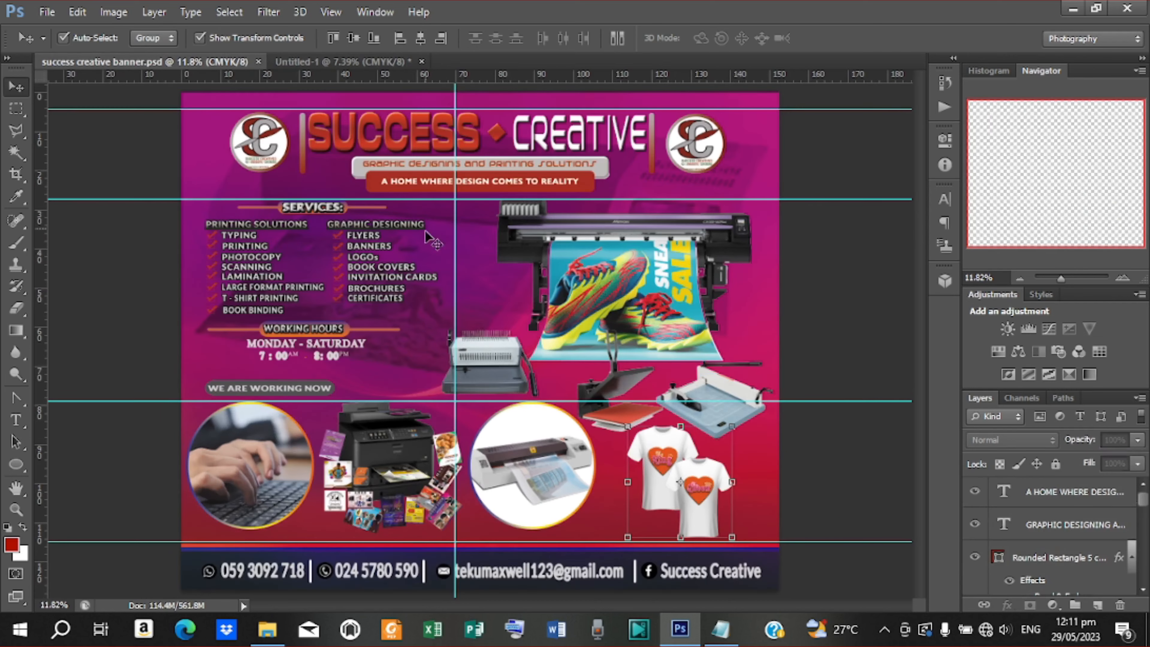
pyautogui.click(419, 453)
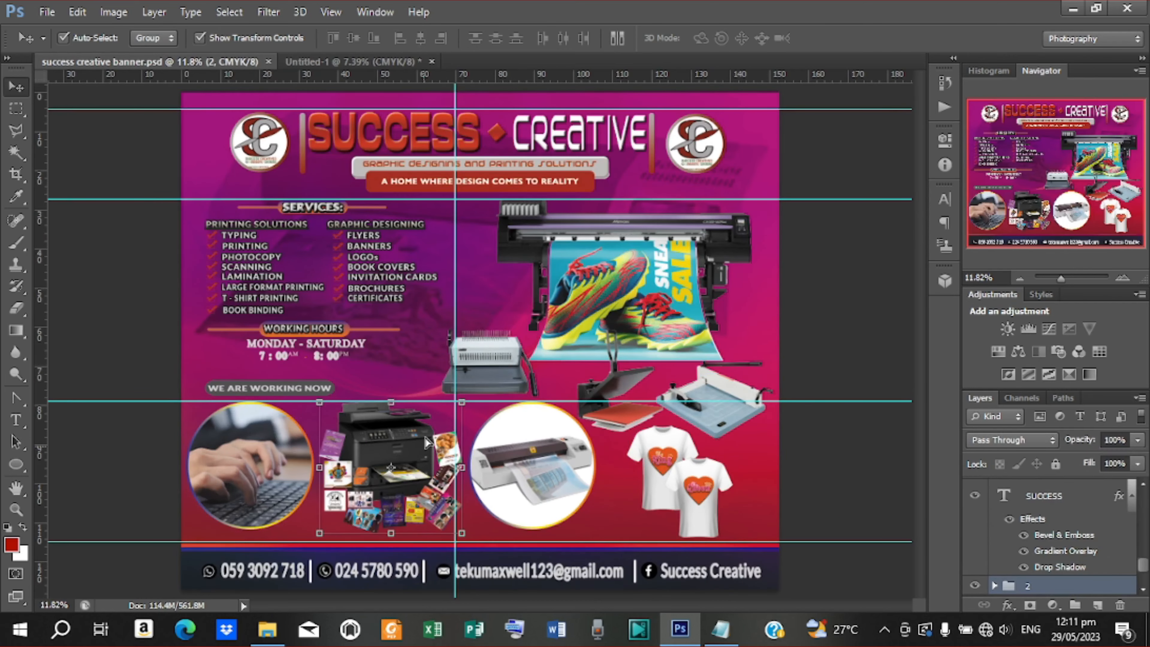
pyautogui.moveTo(424, 439); pyautogui.dragTo(386, 67)
pyautogui.moveTo(409, 375); pyautogui.dragTo(398, 453)
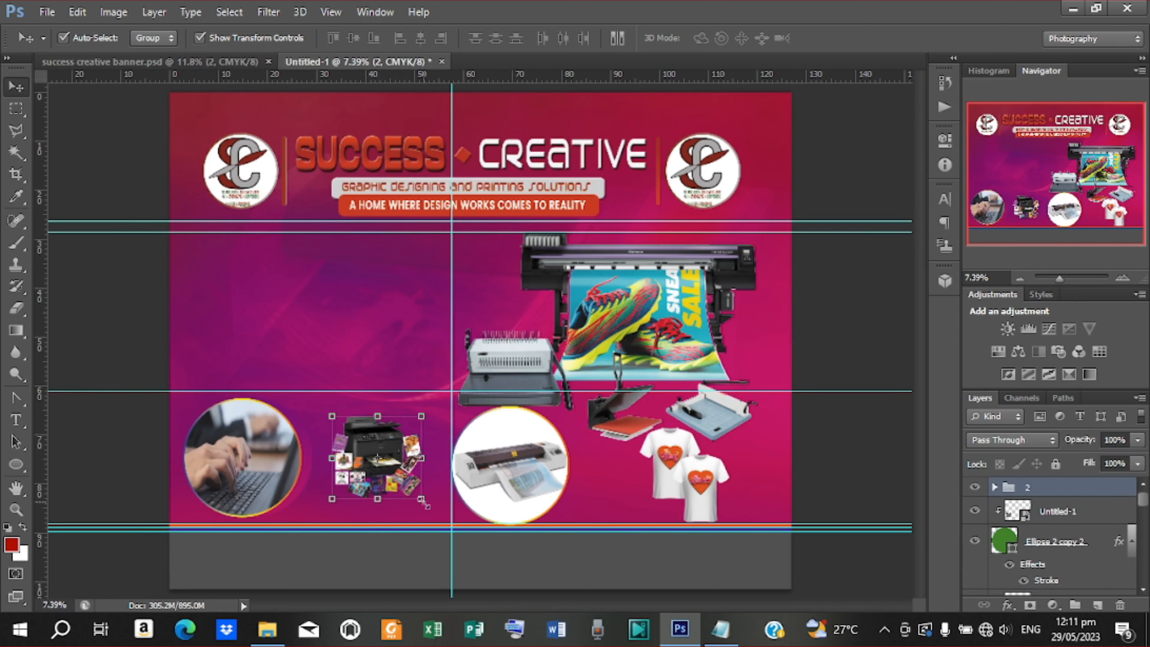
pyautogui.moveTo(424, 504); pyautogui.dragTo(446, 521)
pyautogui.press('Return')
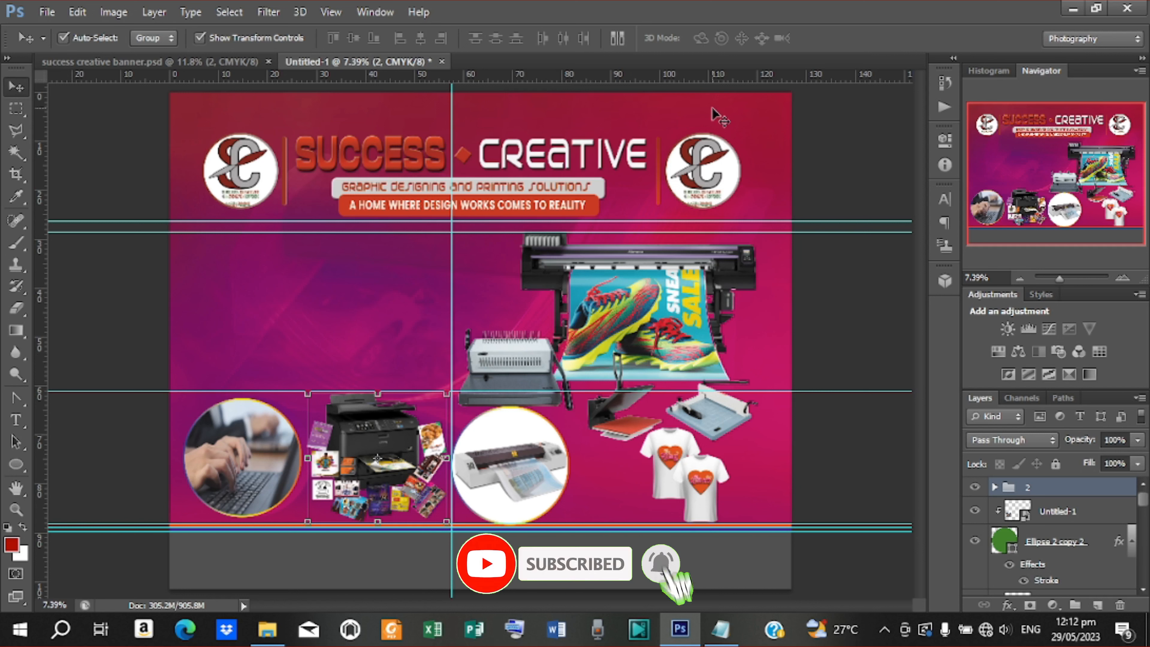
pyautogui.click(824, 287)
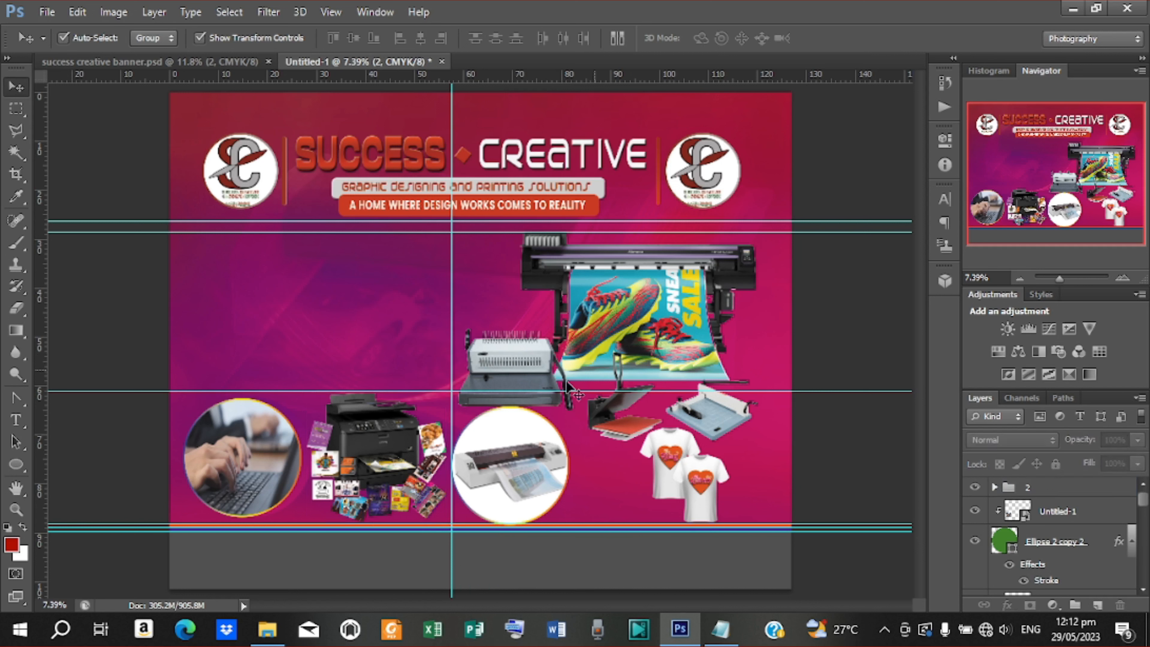
pyautogui.click(394, 460)
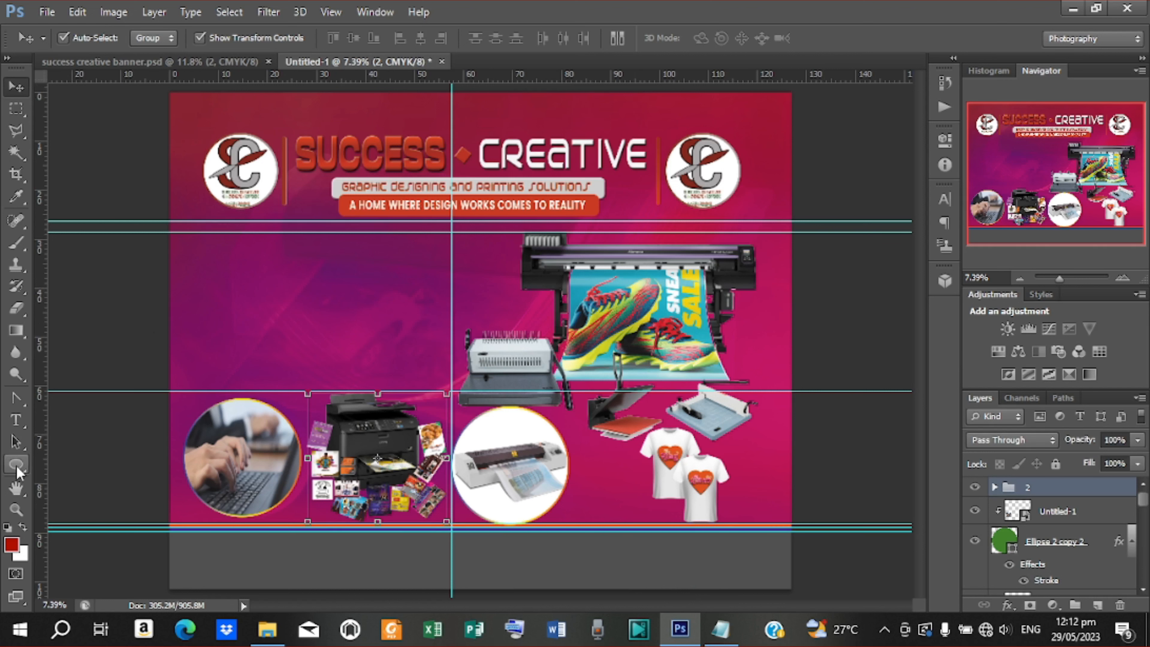
# Draw a green 1801 × 276 px rounded-rectangle bar with 80 px radius below the header's left side
pyautogui.moveTo(16, 464); pyautogui.dragTo(48, 476)
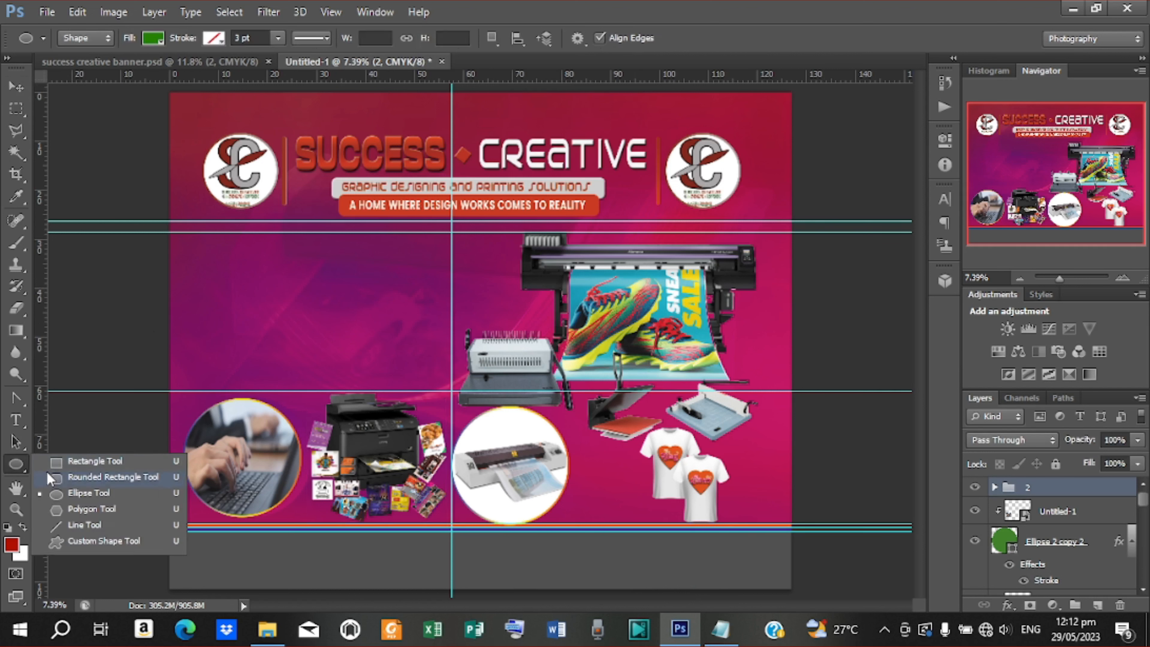
pyautogui.click(96, 479)
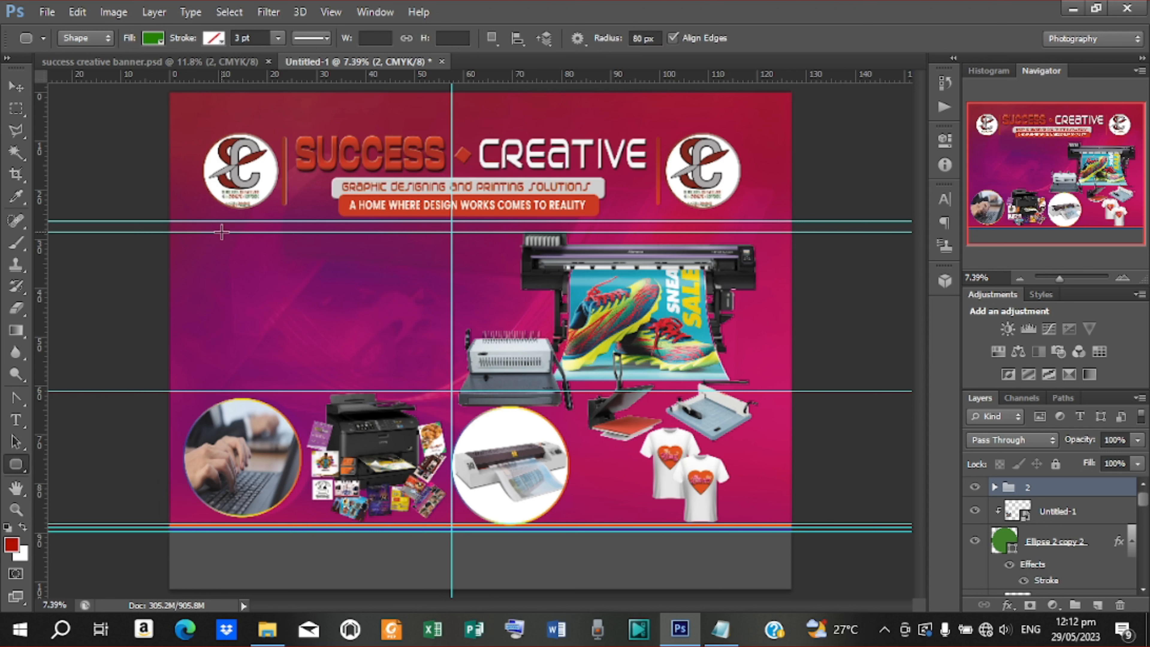
pyautogui.moveTo(221, 232); pyautogui.dragTo(332, 247)
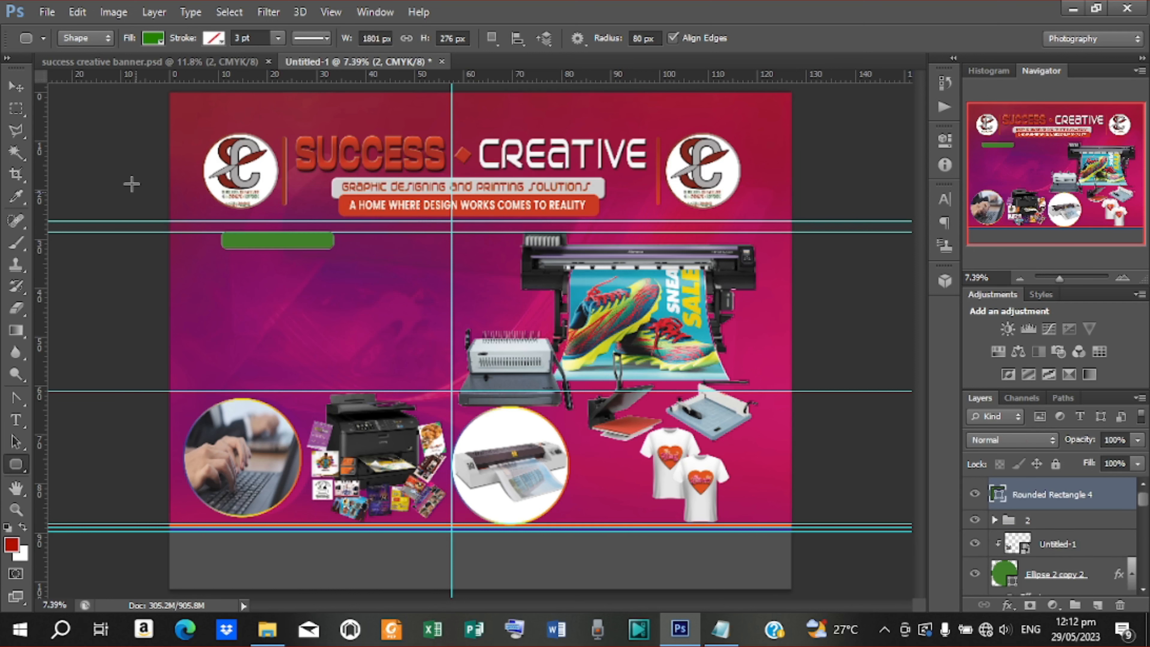
pyautogui.rightClick(1027, 493)
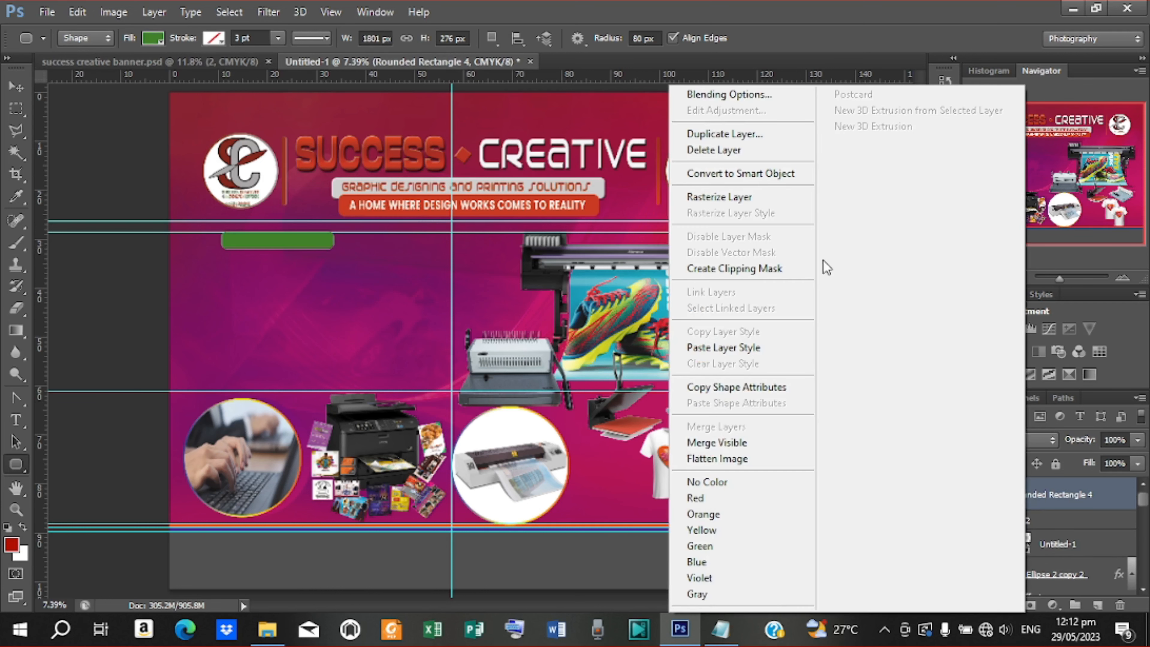
# Add a red Gradient Overlay whose start colour is sampled from the SUCCESS lettering
pyautogui.click(726, 100)
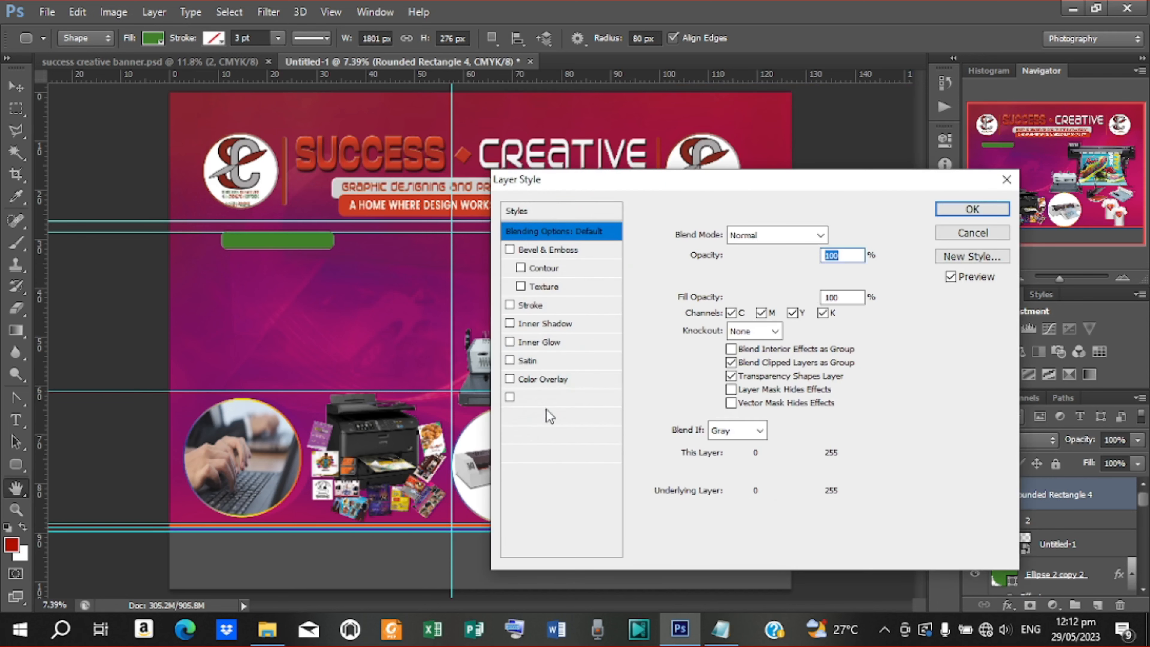
pyautogui.click(548, 399)
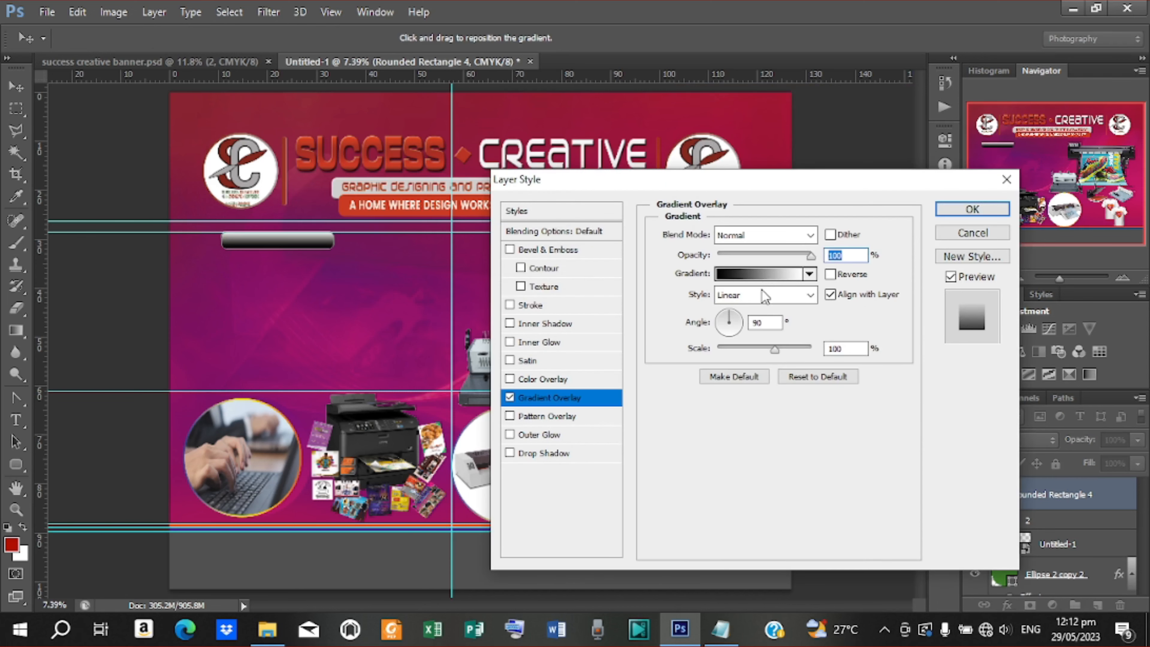
pyautogui.click(770, 274)
pyautogui.scroll(-1, 810, 225)
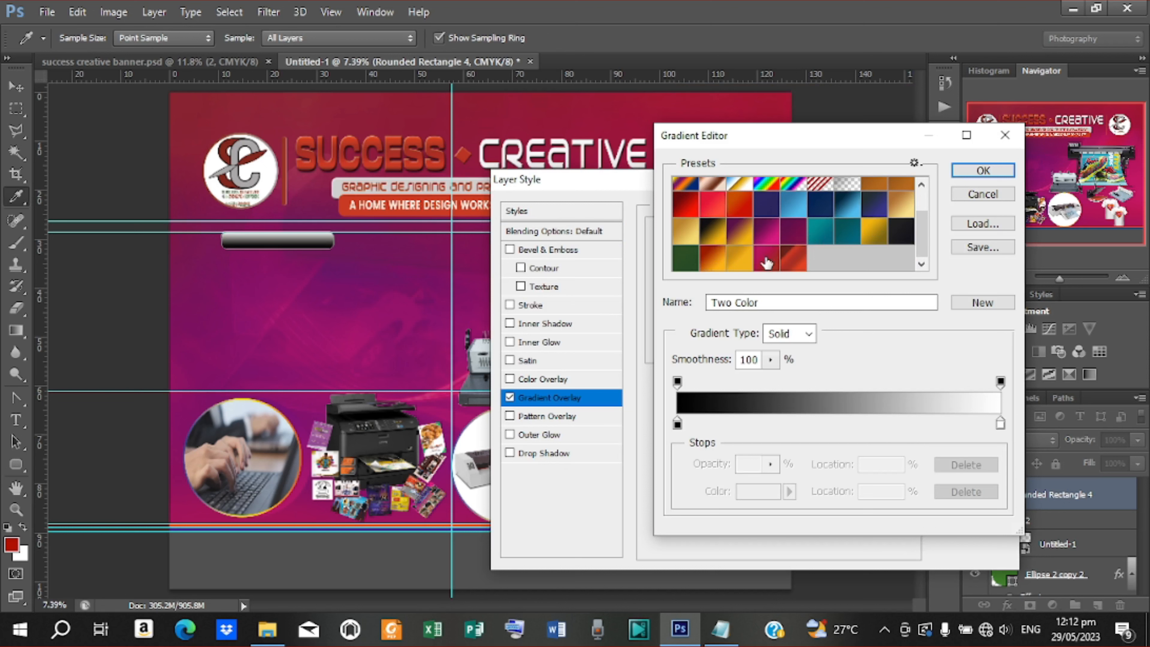
pyautogui.click(766, 261)
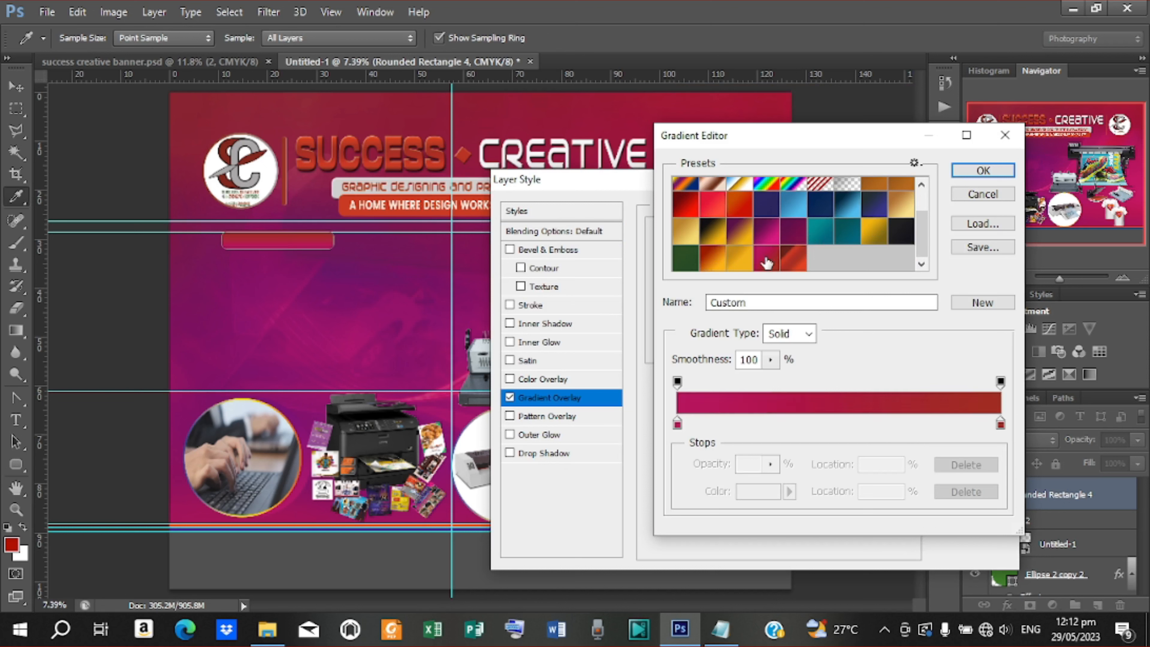
pyautogui.doubleClick(677, 424)
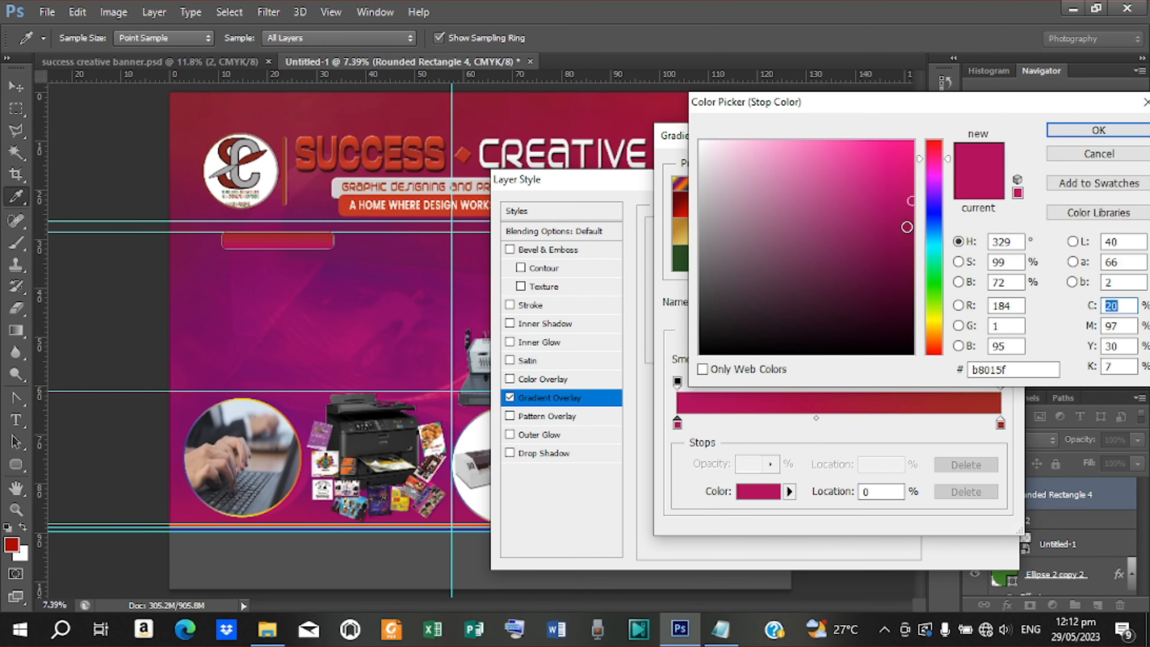
pyautogui.click(907, 227)
pyautogui.moveTo(907, 227)
pyautogui.mouseDown()
pyautogui.moveTo(916, 235)
pyautogui.moveTo(916, 138)
pyautogui.mouseUp()
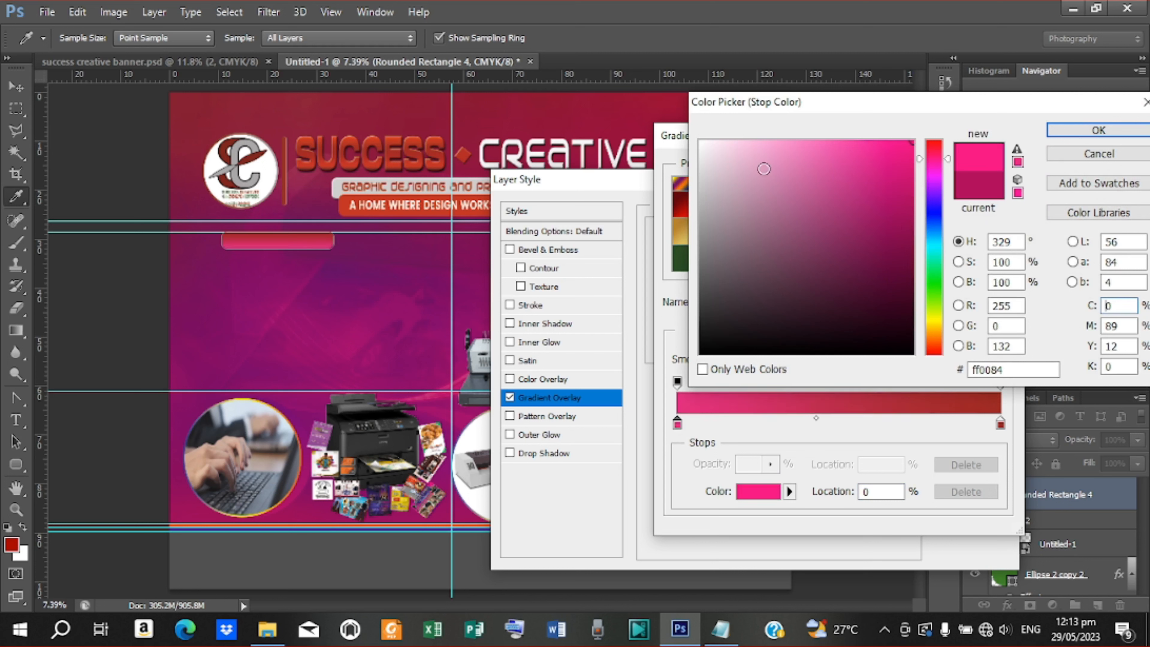
pyautogui.click(397, 153)
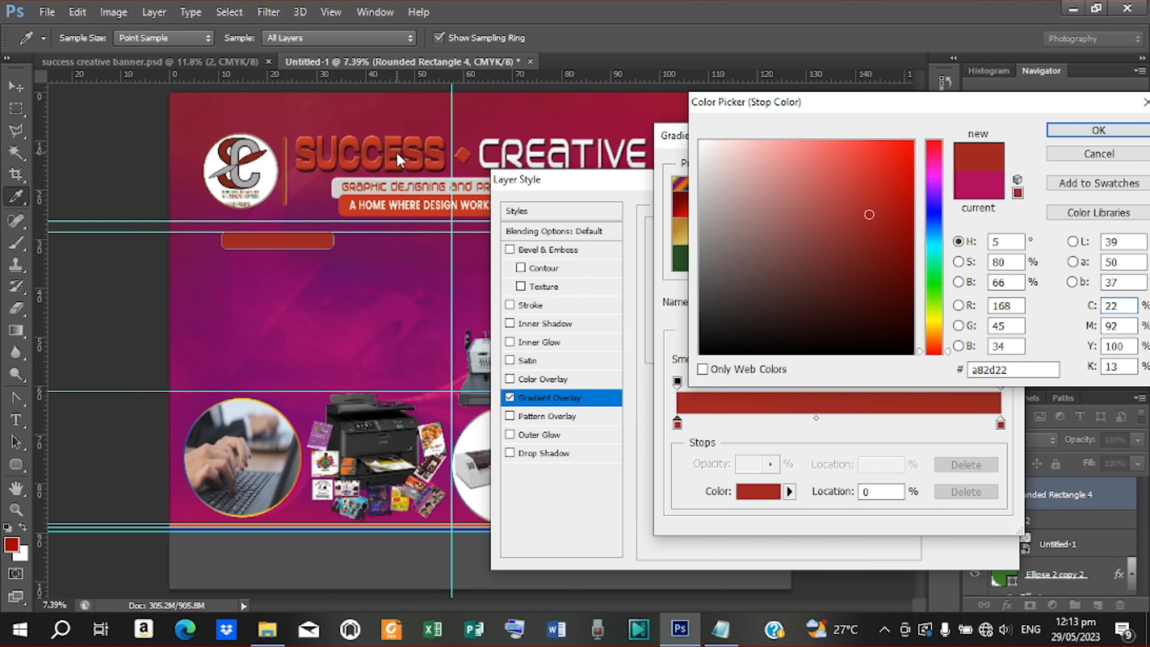
pyautogui.click(1098, 130)
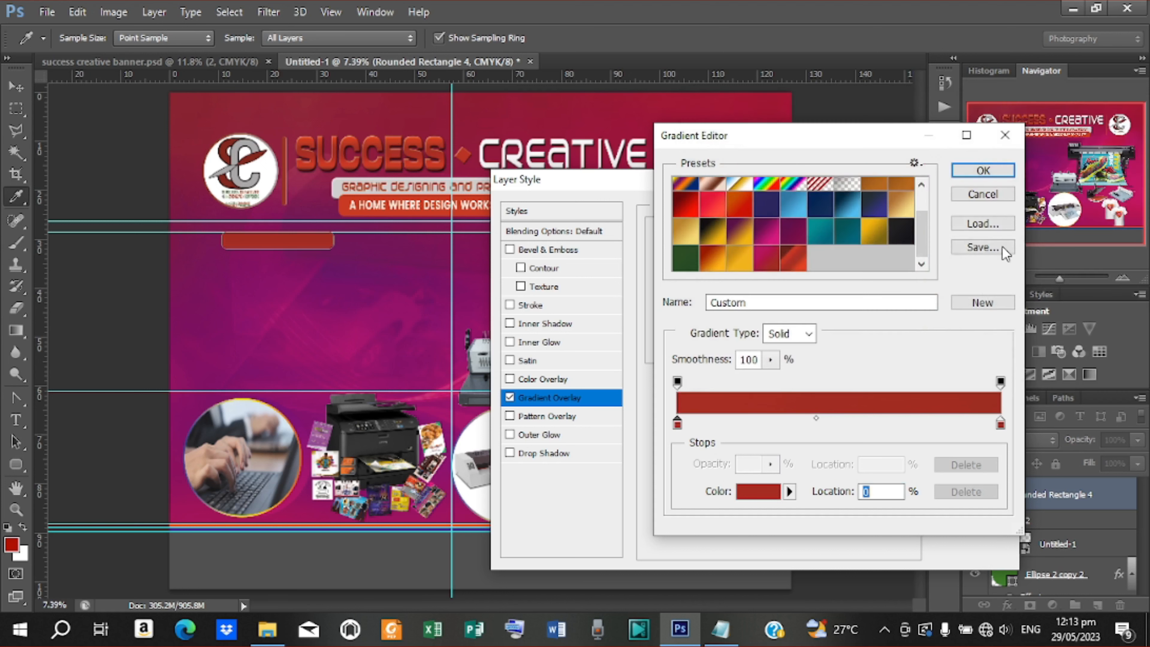
# Give the gradient a darker red end colour and accept it
pyautogui.click(1001, 425)
pyautogui.doubleClick(1001, 425)
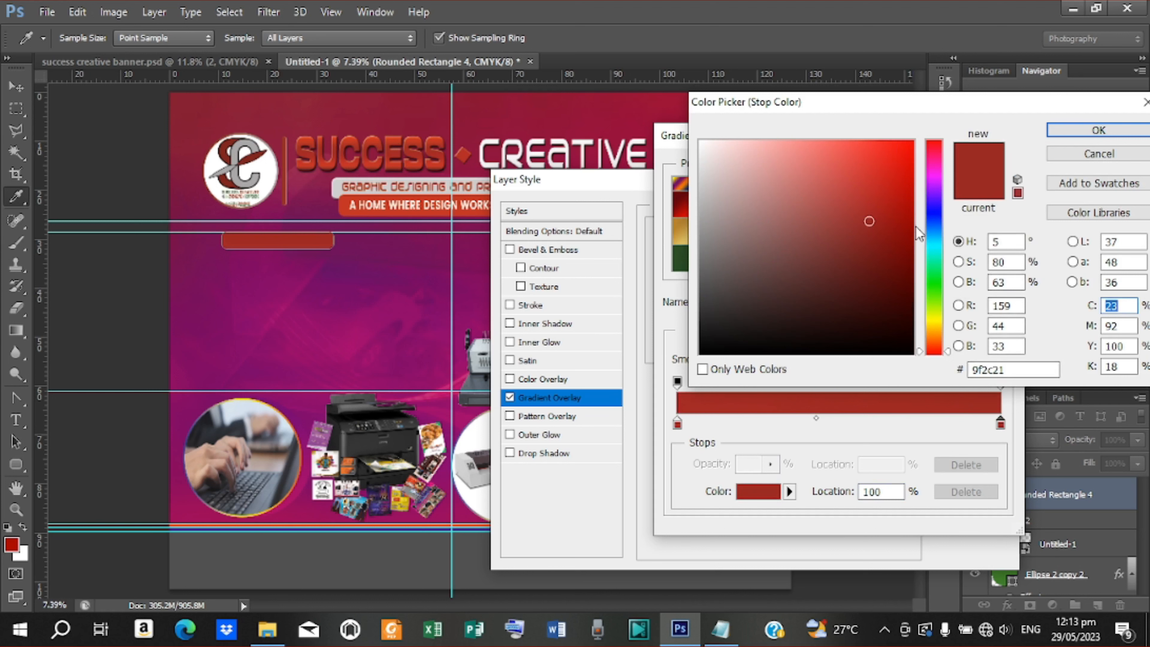
pyautogui.click(912, 236)
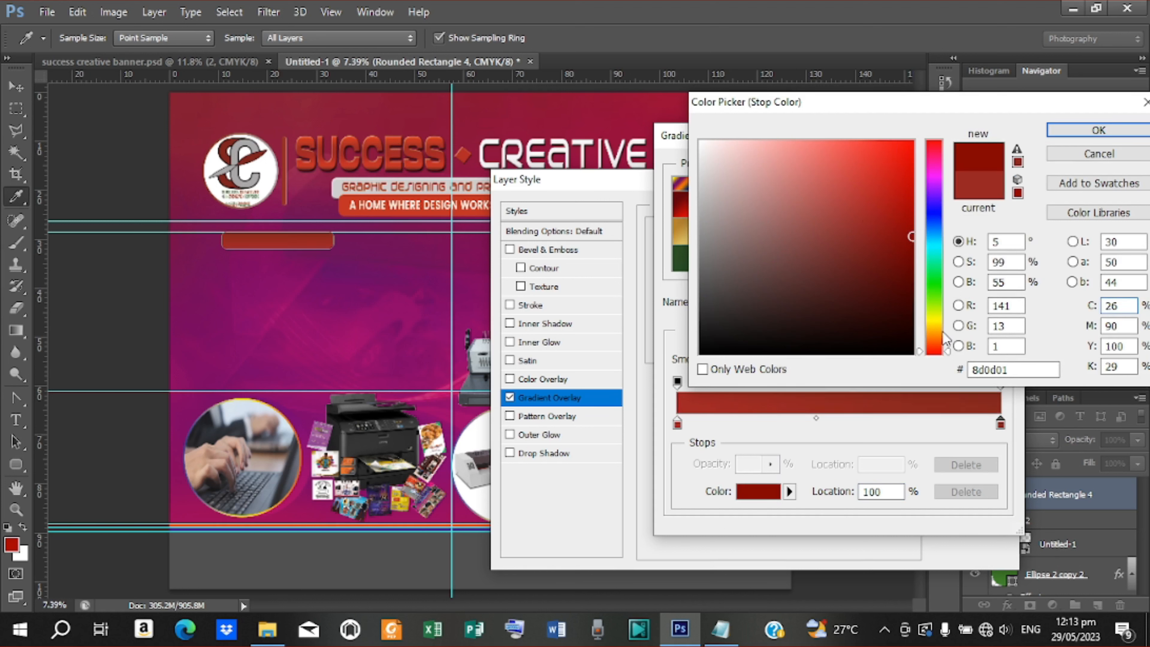
pyautogui.doubleClick(1010, 369)
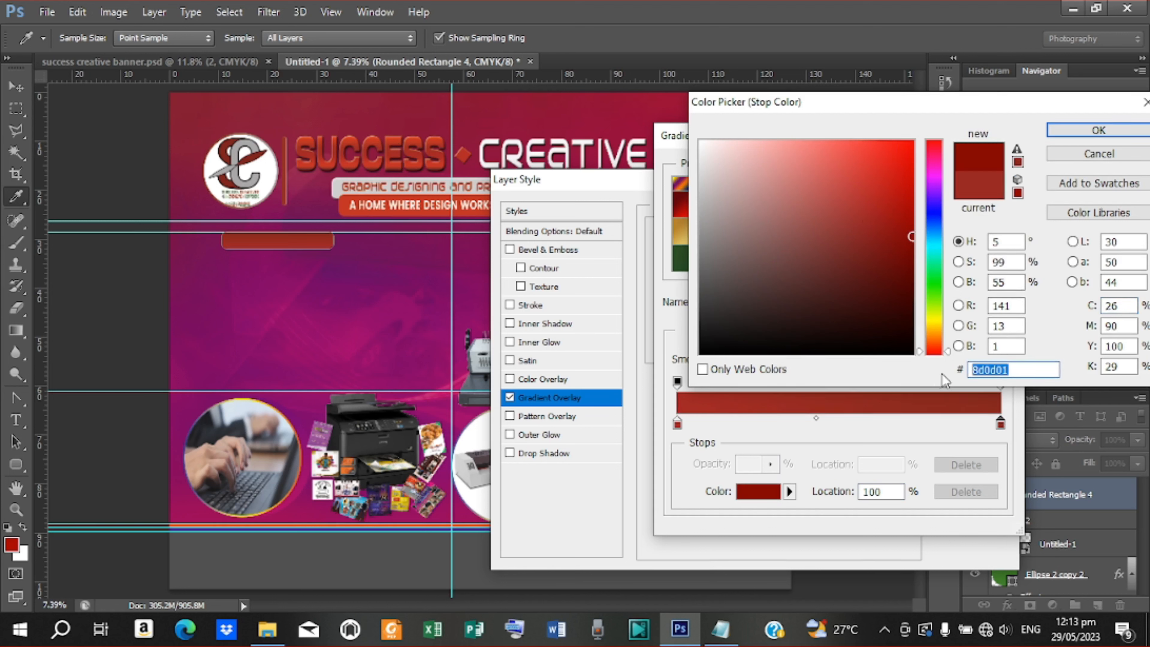
pyautogui.click(1098, 131)
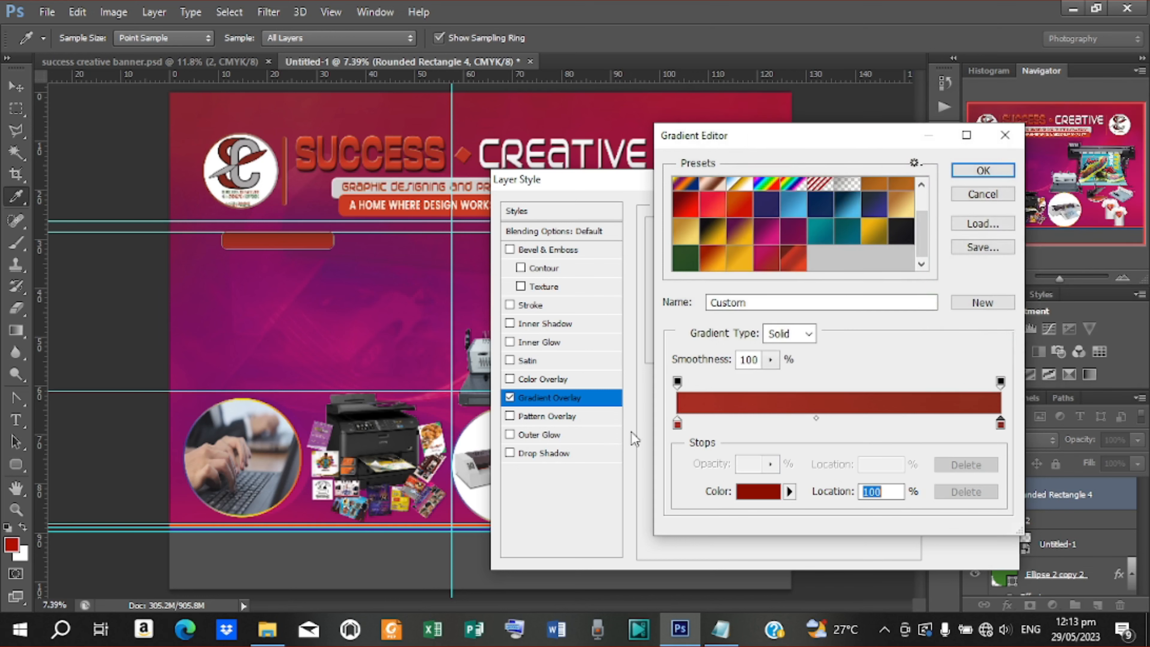
pyautogui.click(677, 424)
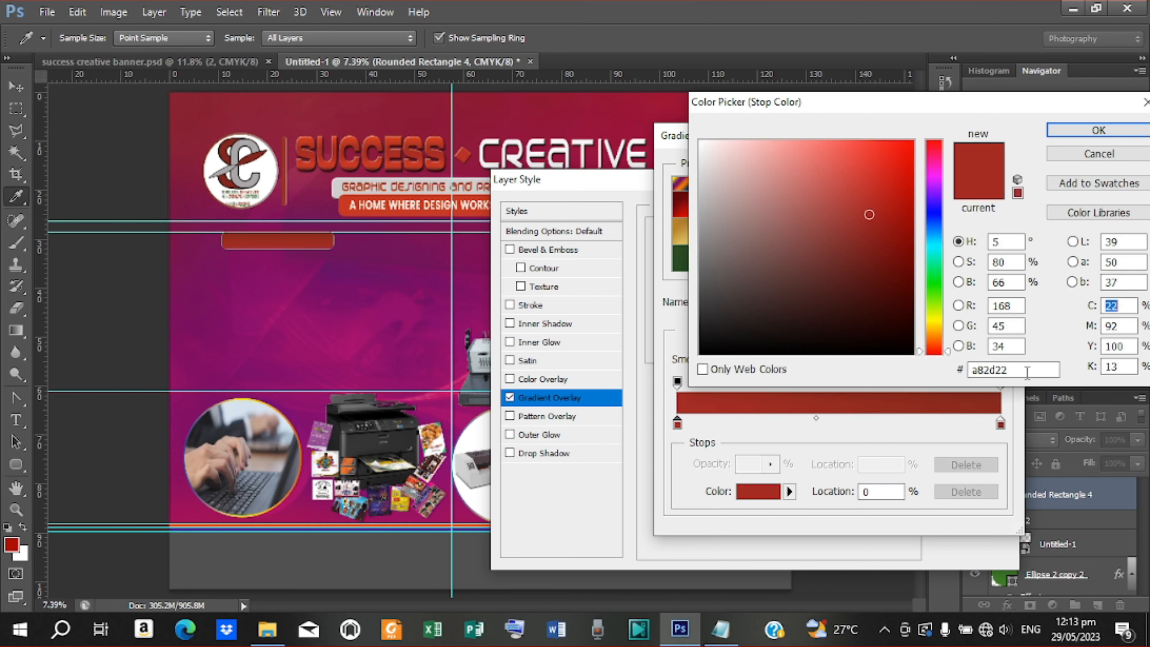
pyautogui.moveTo(1026, 372); pyautogui.dragTo(929, 377)
pyautogui.click(1120, 137)
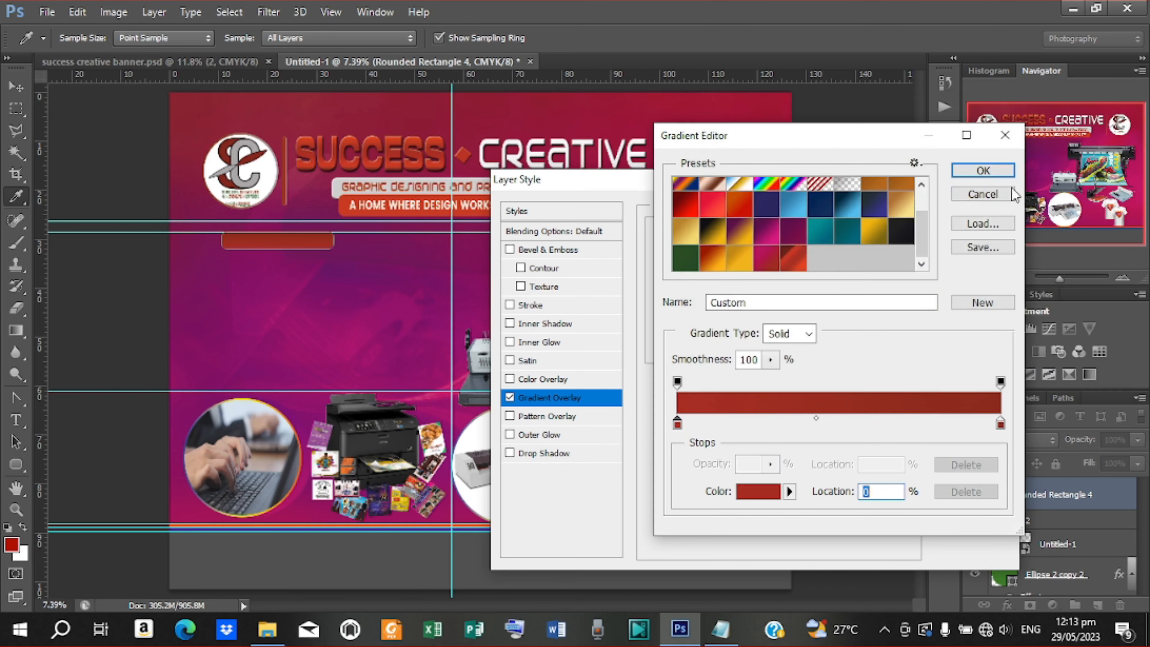
pyautogui.click(983, 170)
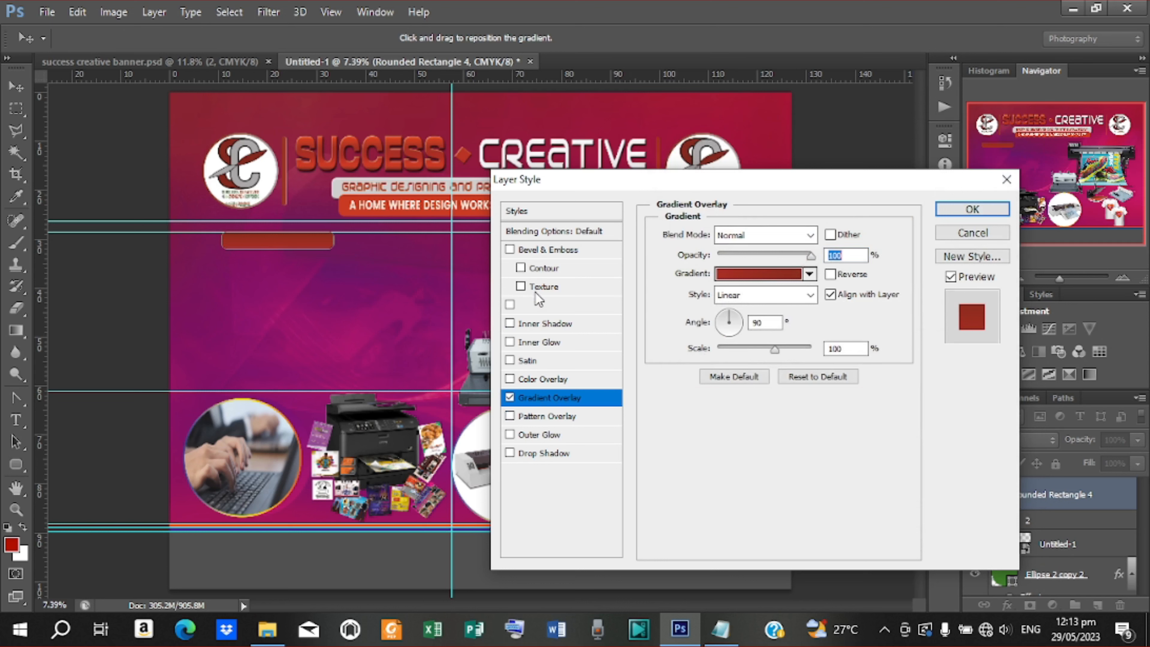
# Add Bevel & Emboss with 32% depth and 4 px size, then apply the effects
pyautogui.click(536, 249)
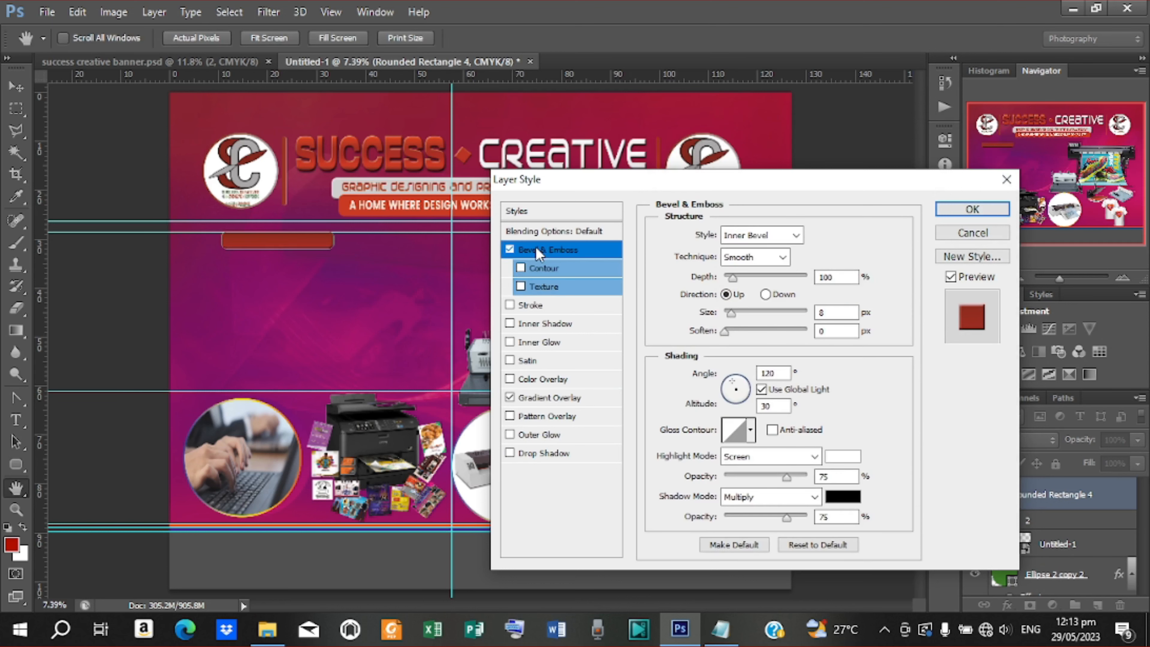
pyautogui.click(732, 314)
pyautogui.moveTo(732, 278); pyautogui.dragTo(728, 277)
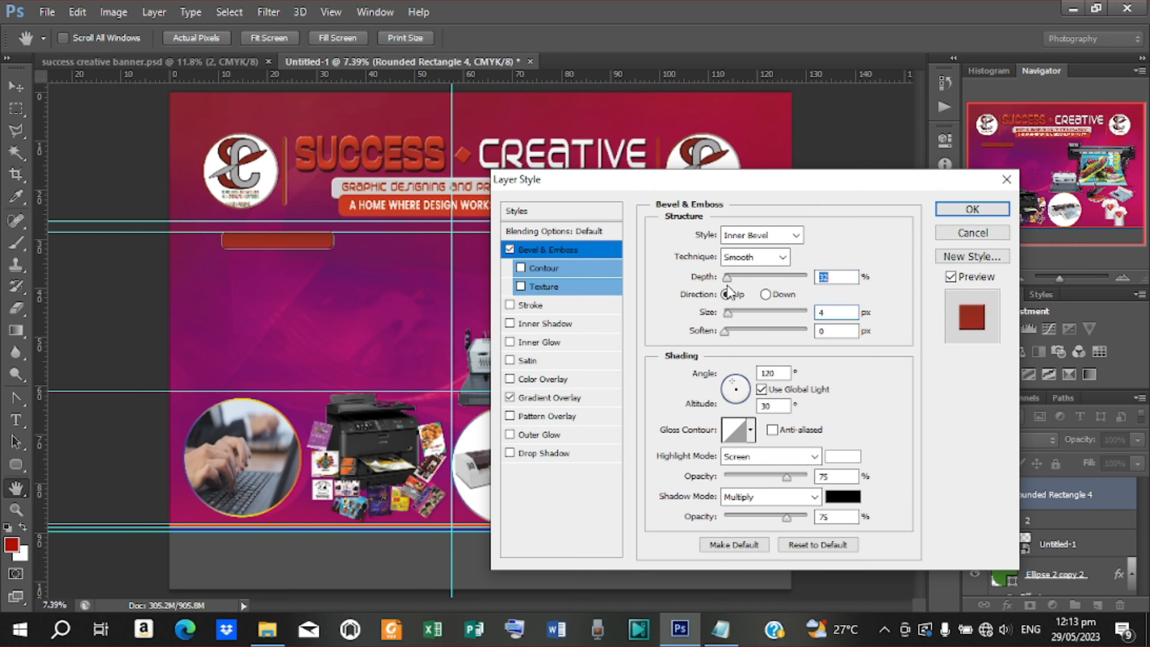
pyautogui.click(972, 209)
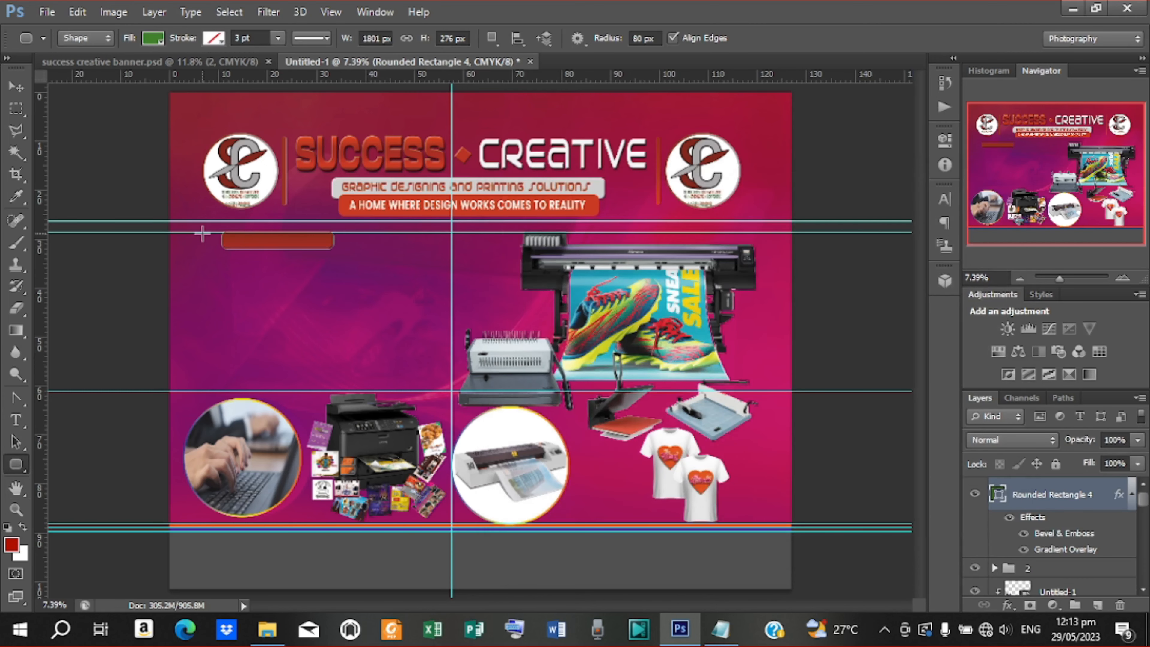
# Undo the extra wide green bar and nudge the red bar down with the Move tool
pyautogui.moveTo(206, 236); pyautogui.dragTo(396, 240)
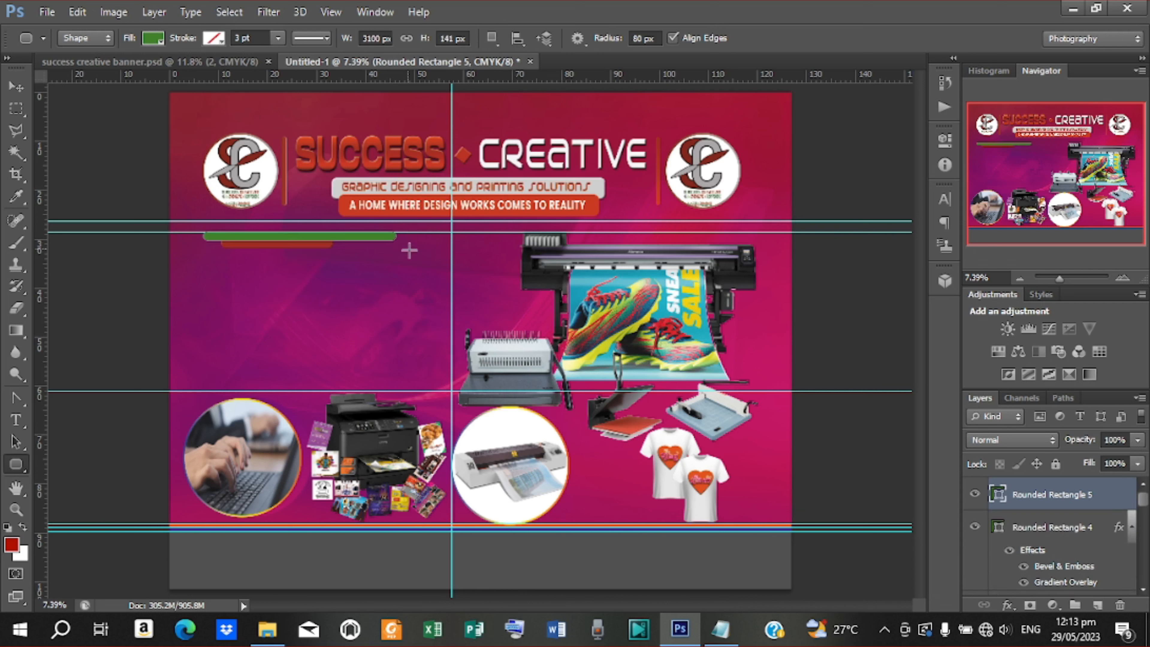
pyautogui.hotkey('ctrl', 'z')
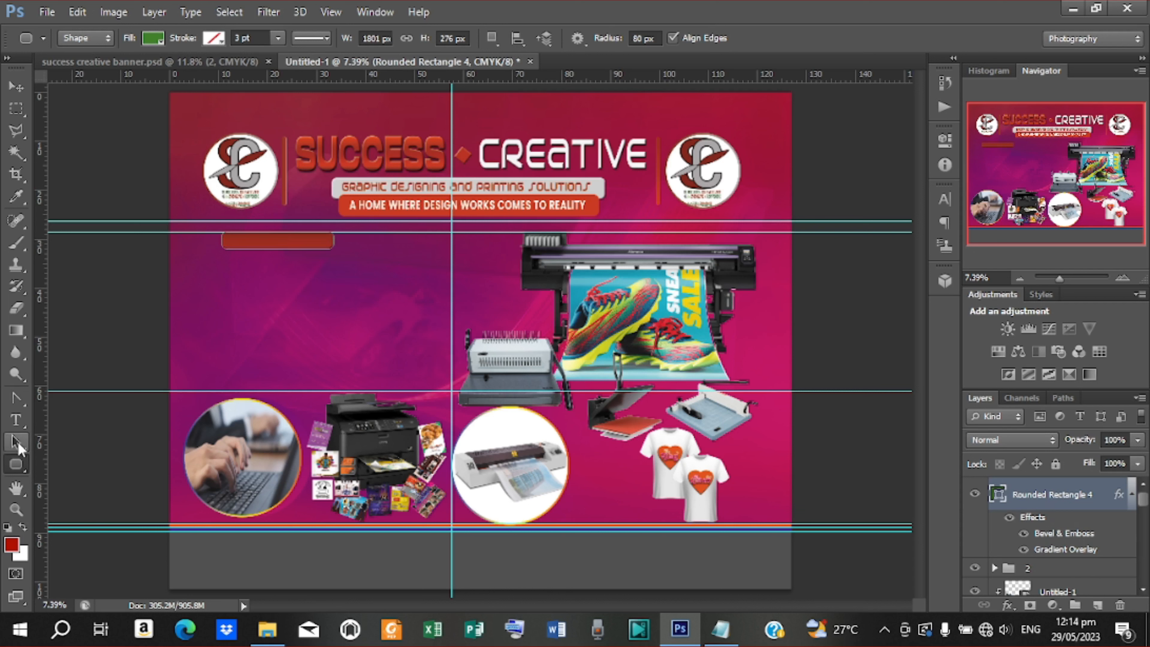
pyautogui.click(17, 89)
pyautogui.hotkey('shift', 'Down')
pyautogui.hotkey('shift', 'Down')
pyautogui.hotkey('shift', 'Down')
pyautogui.hotkey('shift', 'Down')
pyautogui.hotkey('shift', 'Down')
pyautogui.hotkey('shift', 'Down')
pyautogui.hotkey('shift', 'Down')
pyautogui.hotkey('shift', 'Down')
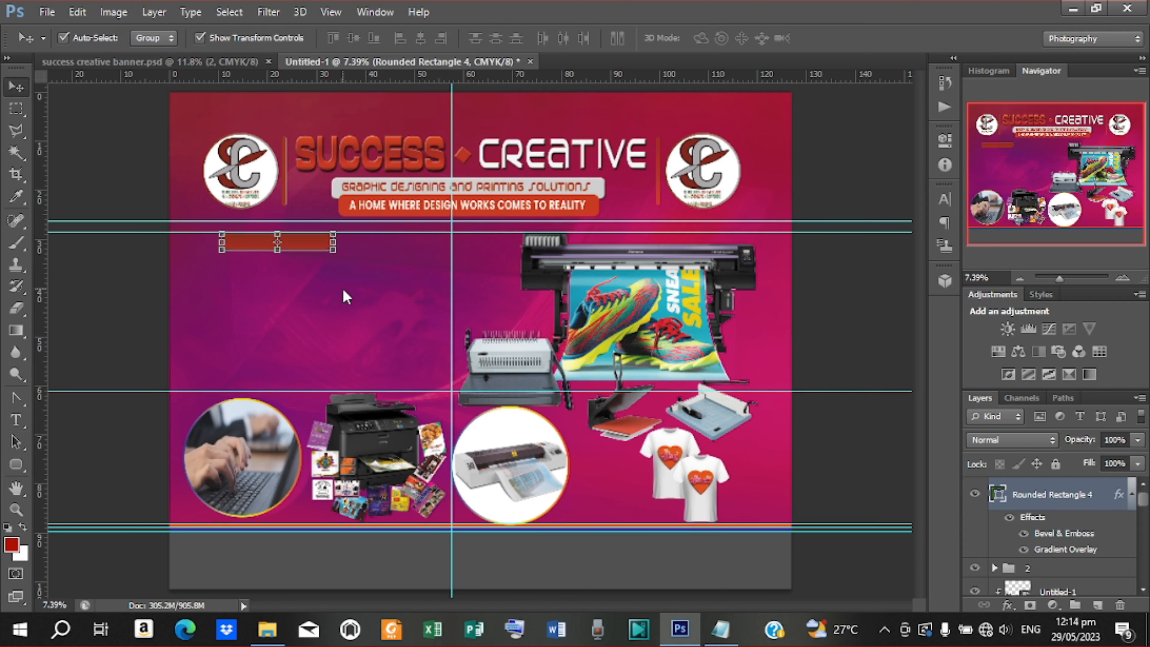
# Nudge the red label bar a few pixels to the right
pyautogui.hotkey('shift', 'Right')
pyautogui.hotkey('shift', 'Right')
pyautogui.hotkey('shift', 'Right')
pyautogui.hotkey('shift', 'Right')
pyautogui.hotkey('shift', 'Right')
pyautogui.hotkey('shift', 'Right')
pyautogui.hotkey('shift', 'Right')
pyautogui.hotkey('shift', 'Right')
pyautogui.hotkey('shift', 'Right')
pyautogui.hotkey('shift', 'Right')
pyautogui.hotkey('shift', 'Right')
pyautogui.hotkey('shift', 'Right')
pyautogui.hotkey('shift', 'Right')
pyautogui.hotkey('shift', 'Right')
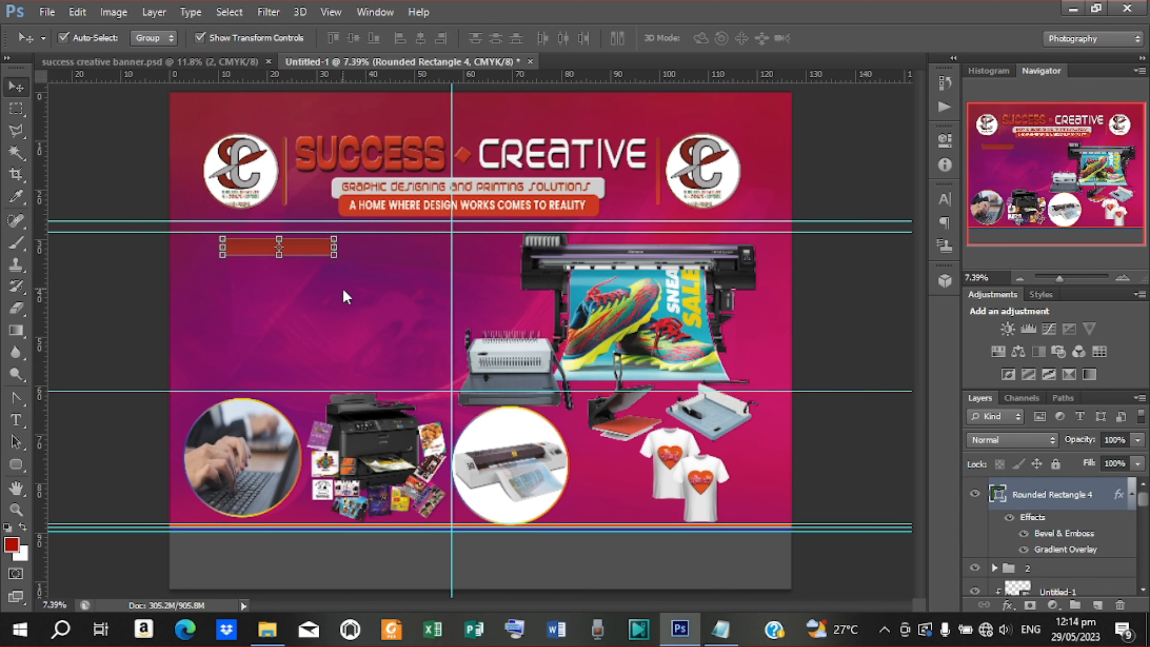
pyautogui.hotkey('shift', 'Right')
pyautogui.hotkey('shift', 'Right')
pyautogui.hotkey('shift', 'Right')
pyautogui.hotkey('shift', 'Right')
pyautogui.hotkey('shift', 'Right')
pyautogui.hotkey('shift', 'Right')
pyautogui.hotkey('shift', 'Right')
pyautogui.hotkey('shift', 'Right')
pyautogui.hotkey('shift', 'Right')
pyautogui.hotkey('shift', 'Right')
pyautogui.hotkey('shift', 'Right')
pyautogui.hotkey('shift', 'Right')
pyautogui.hotkey('shift', 'Right')
pyautogui.hotkey('shift', 'Right')
pyautogui.hotkey('shift', 'Right')
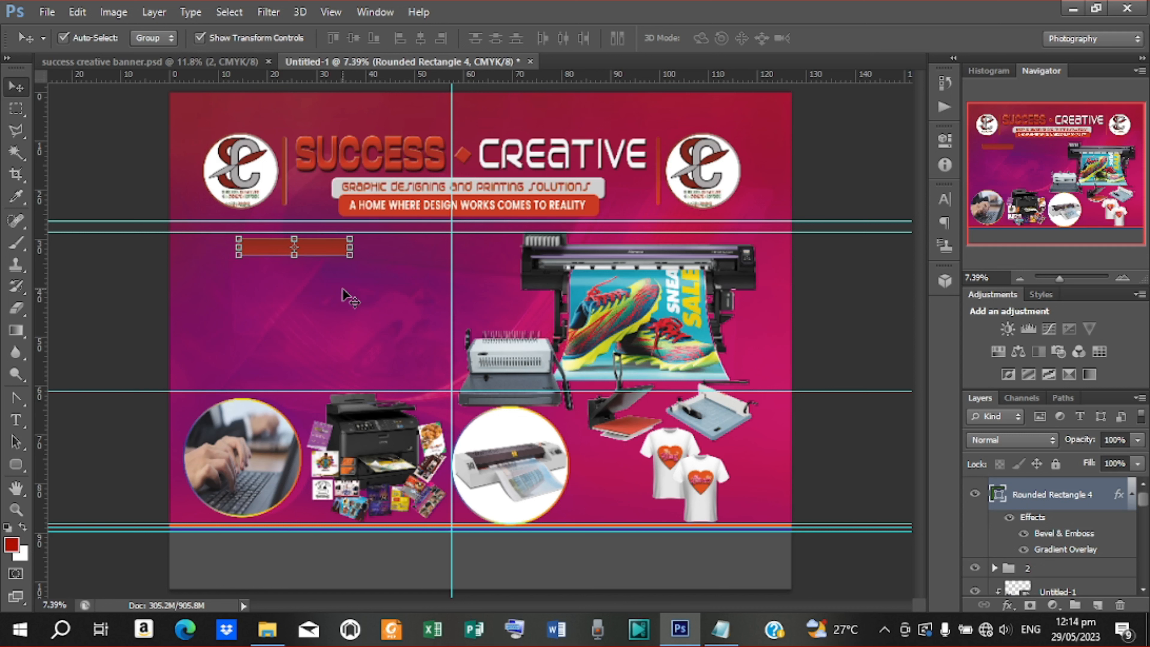
pyautogui.hotkey('shift', 'Right')
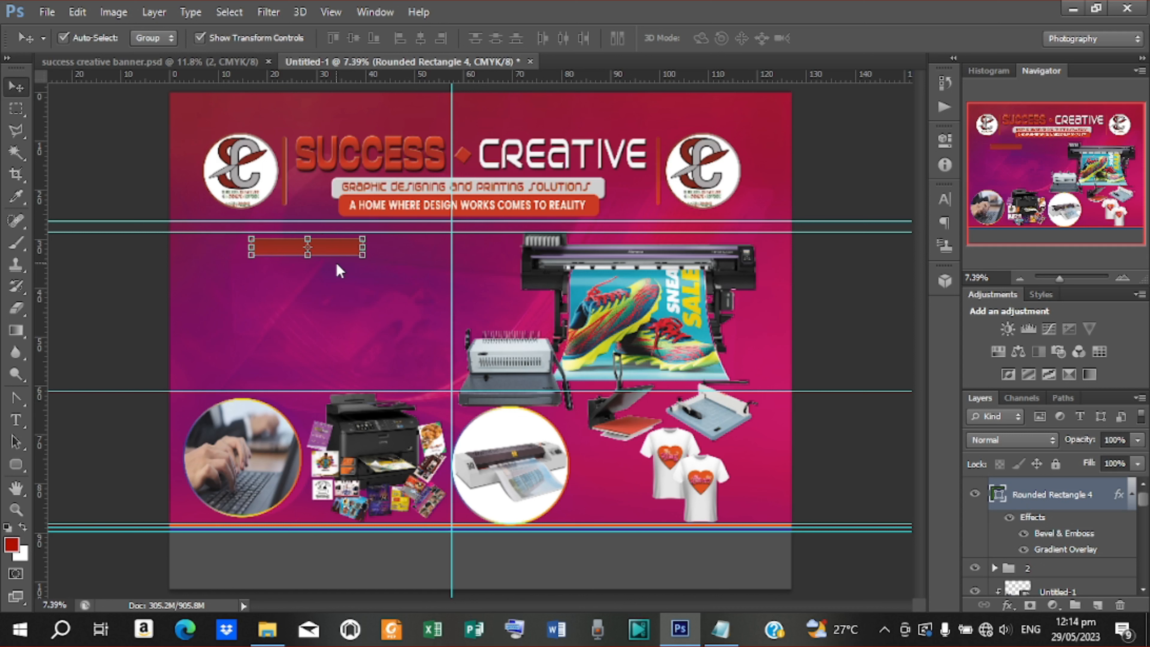
# Draw a thin rounded-rectangle line across the red bar and fill it light grey
pyautogui.click(16, 464)
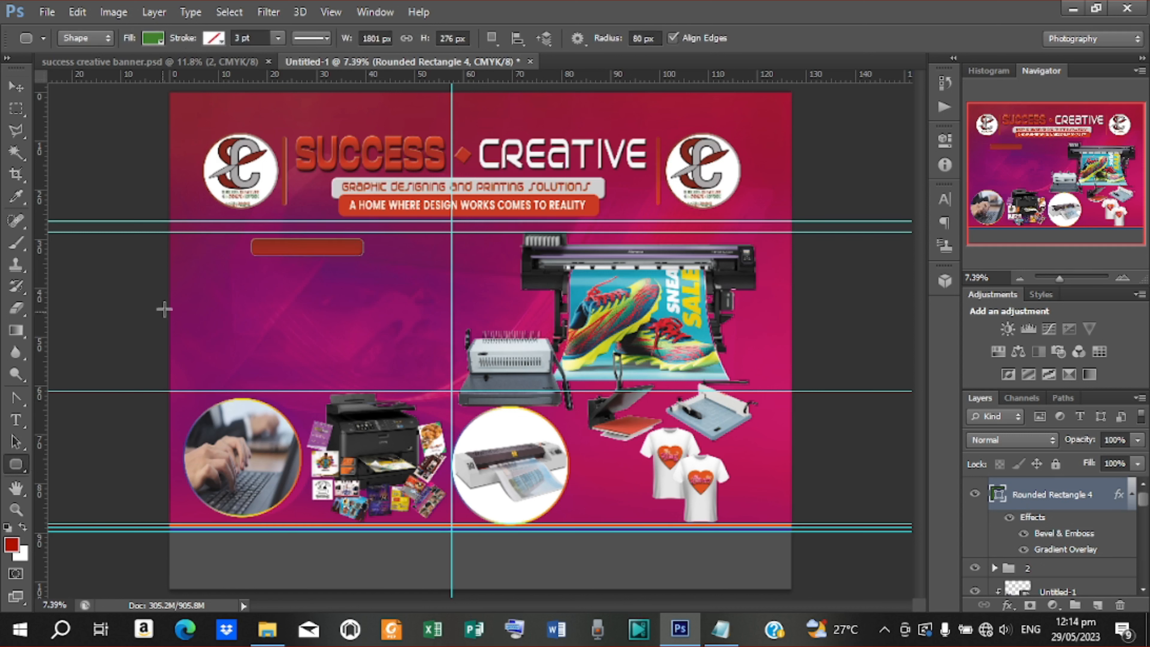
pyautogui.moveTo(232, 244); pyautogui.dragTo(412, 245)
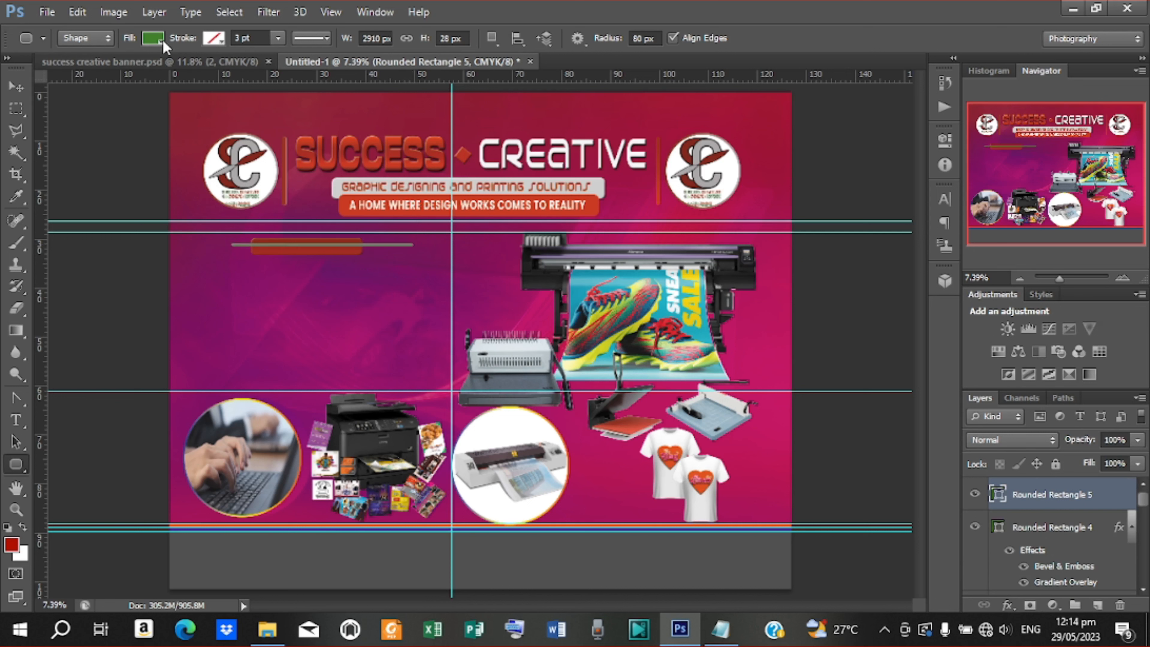
pyautogui.click(154, 39)
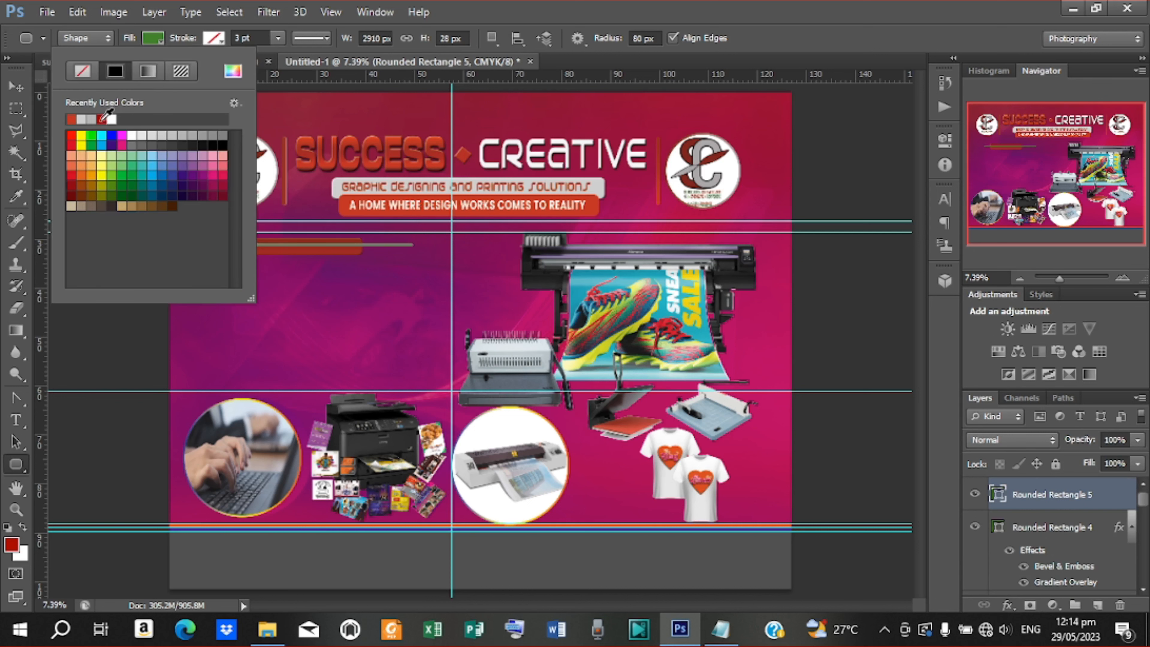
pyautogui.click(91, 119)
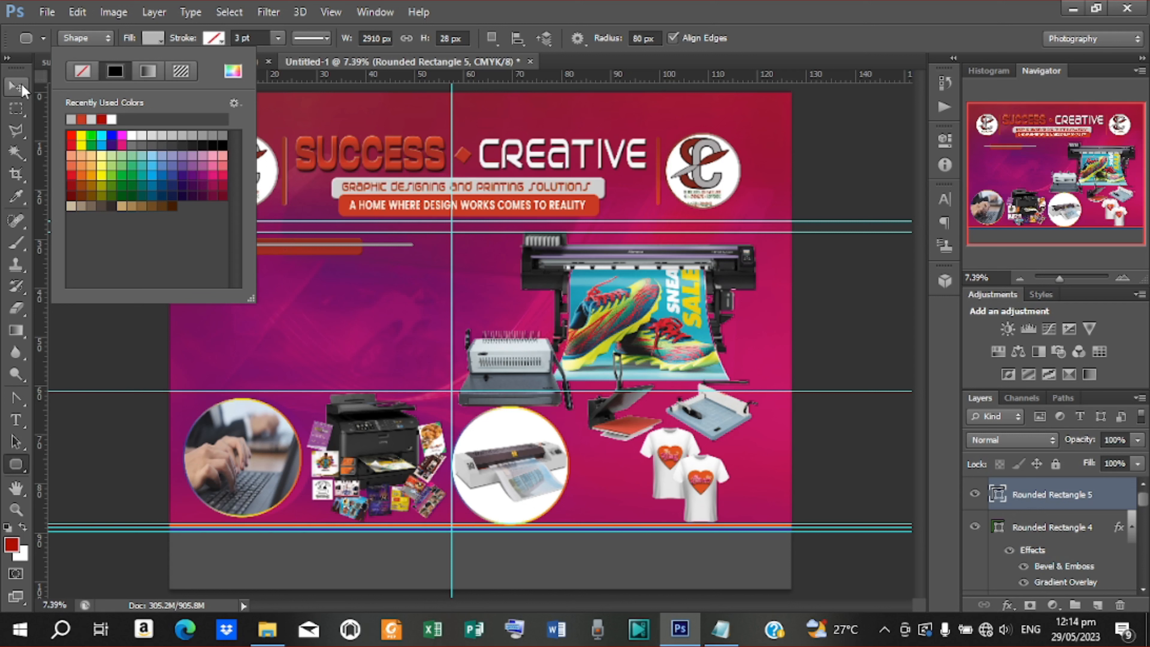
pyautogui.press('Escape')
# Centre the red bar on the grey line both horizontally and vertically
pyautogui.press('v')
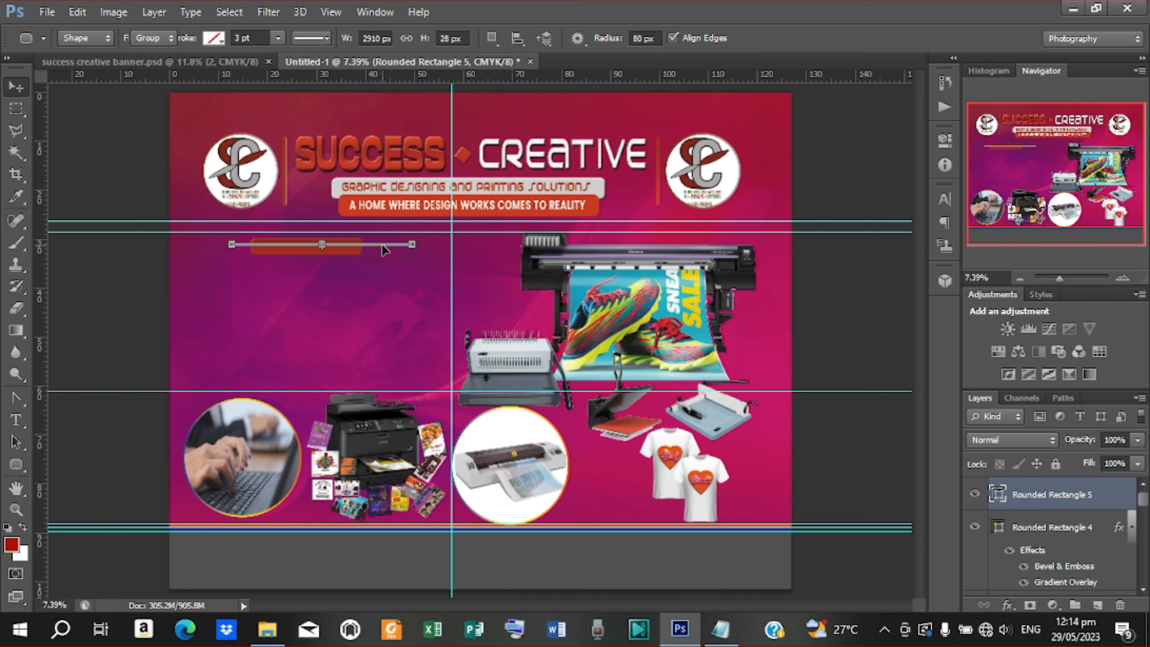
pyautogui.keyDown('shift'); pyautogui.click(1051, 537); pyautogui.keyUp('shift')
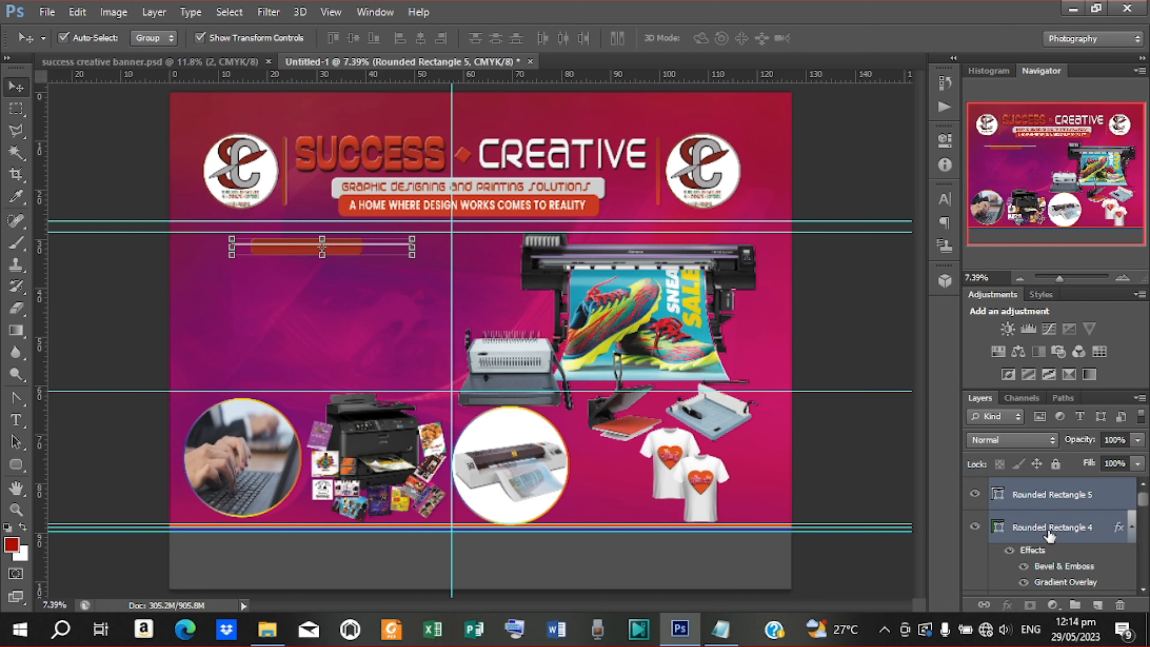
pyautogui.click(421, 38)
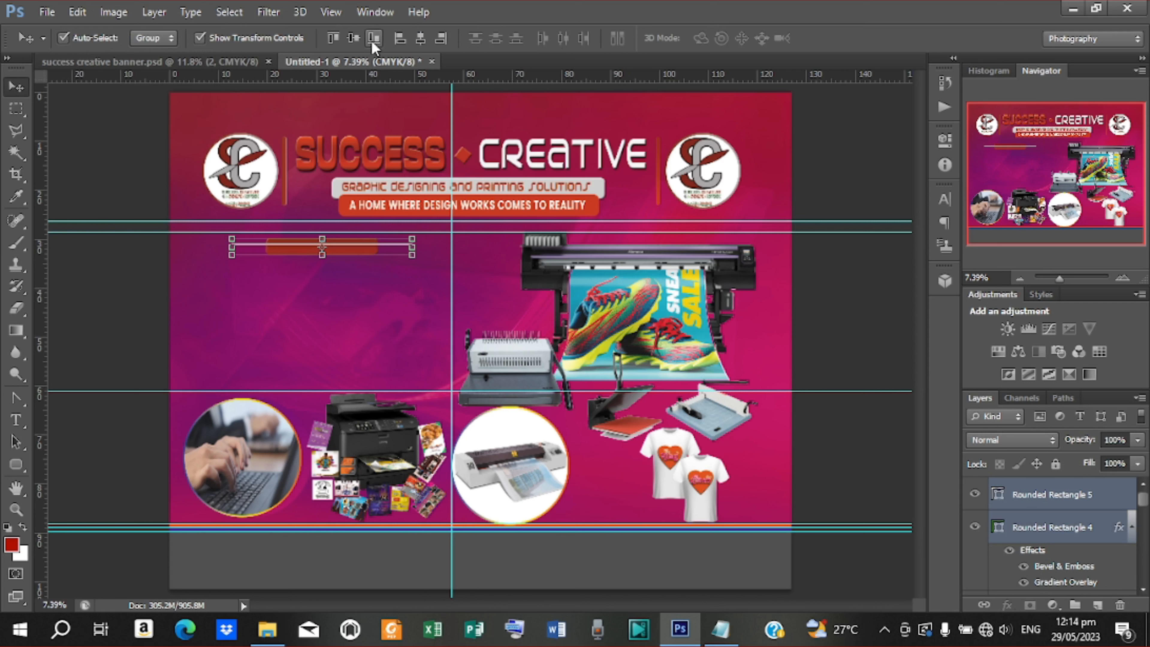
pyautogui.click(354, 40)
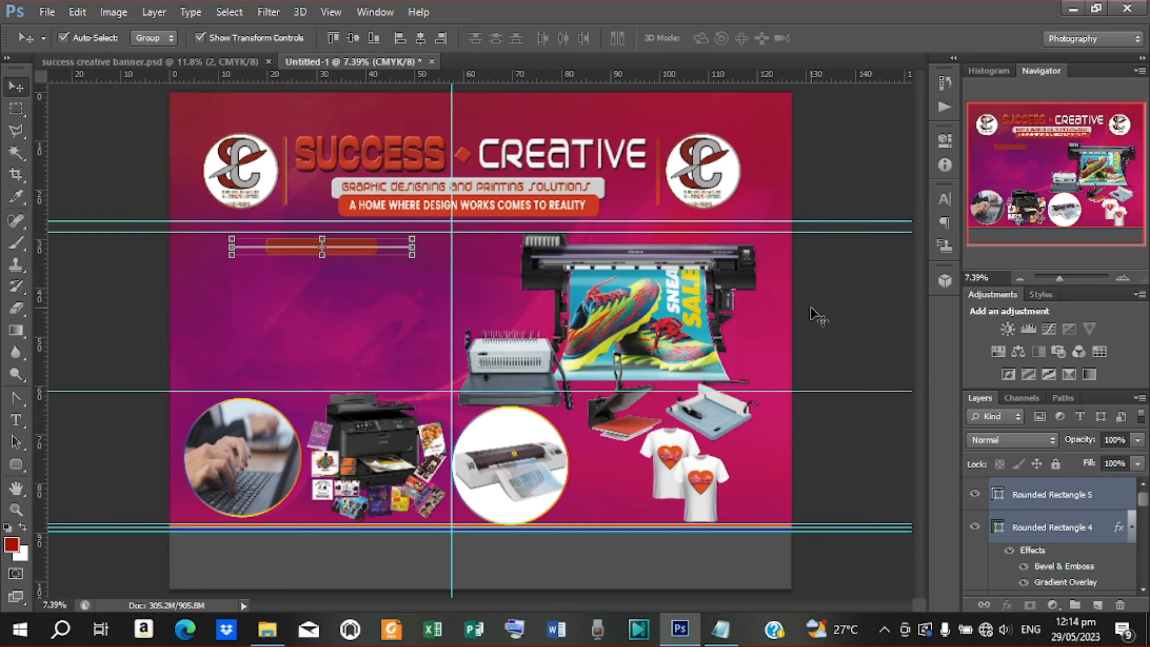
pyautogui.click(1065, 501)
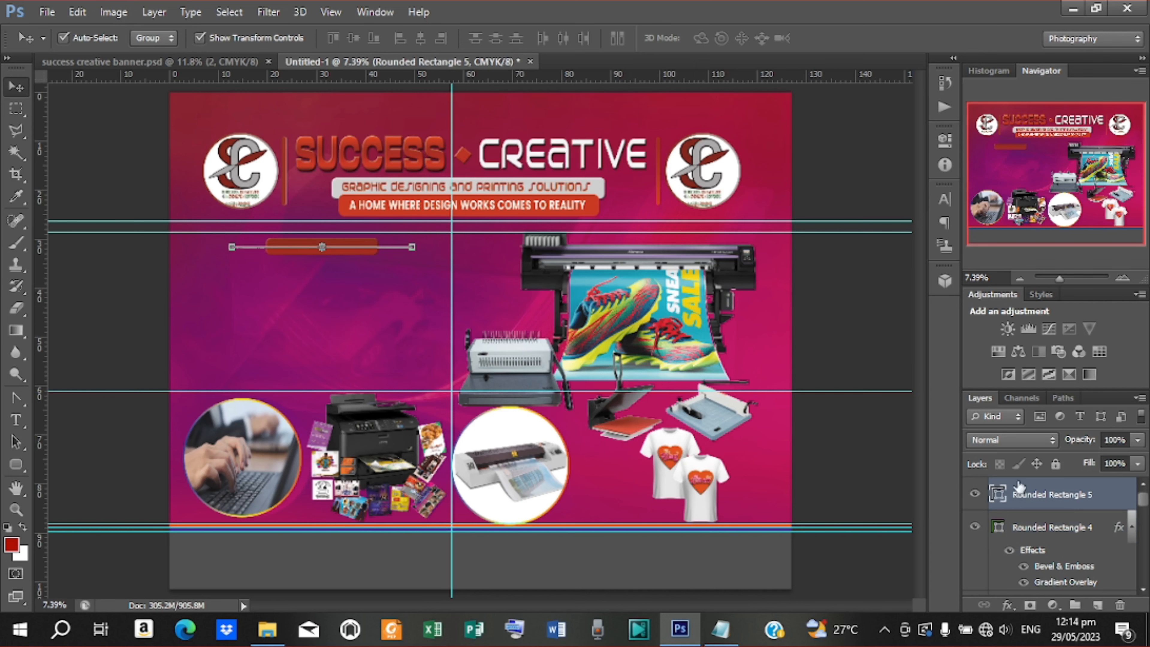
pyautogui.rightClick(1071, 497)
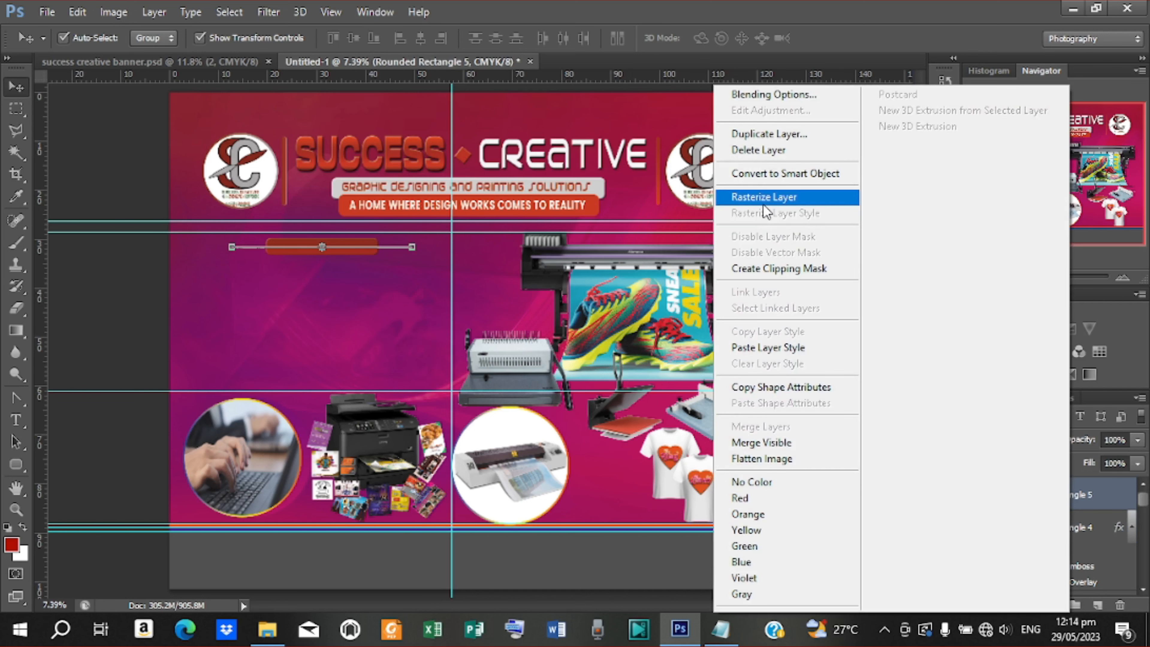
# Rasterize the grey line and cut away its section behind the red bar
pyautogui.click(766, 197)
pyautogui.click(16, 110)
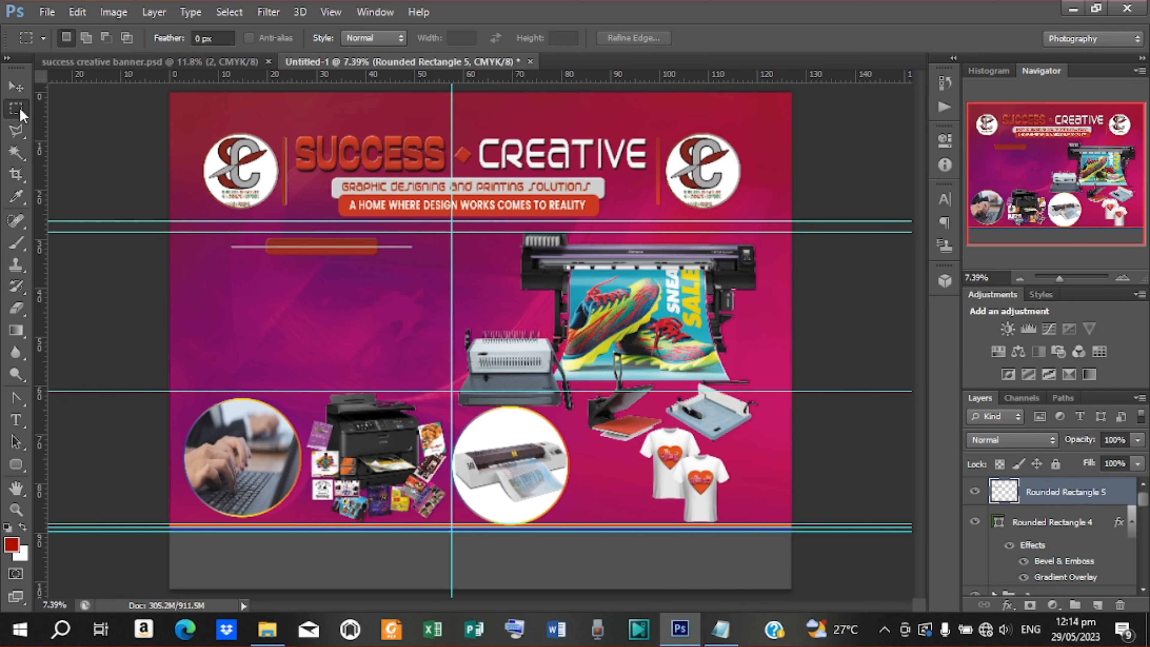
pyautogui.moveTo(260, 239); pyautogui.dragTo(382, 260)
pyautogui.rightClick(350, 249)
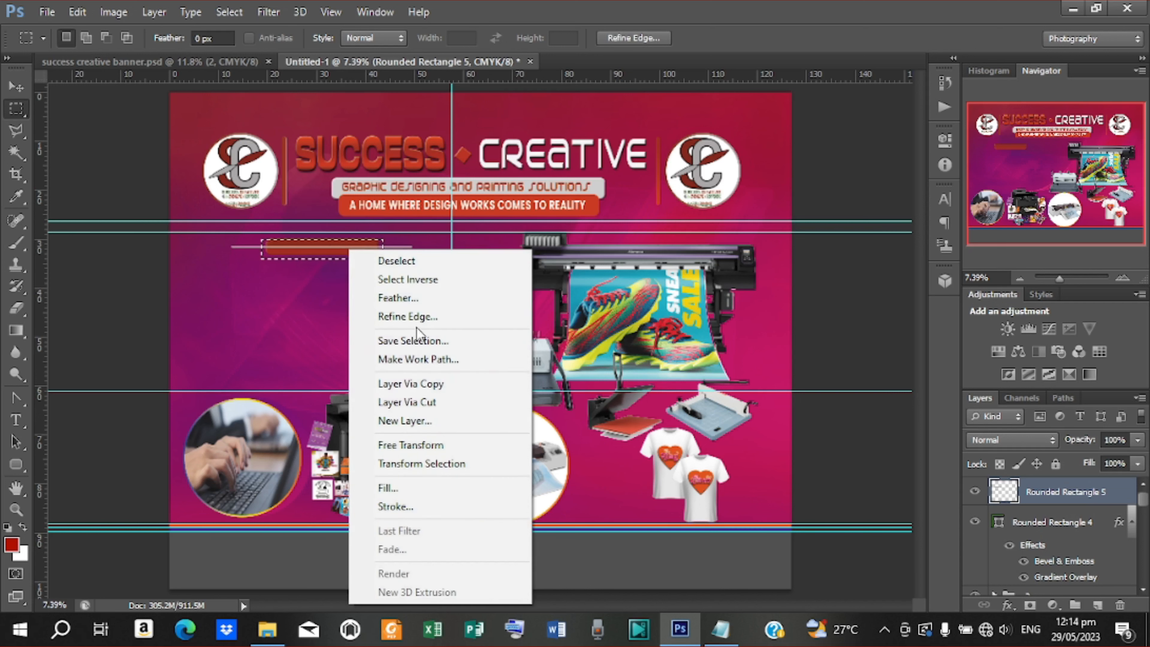
pyautogui.click(422, 400)
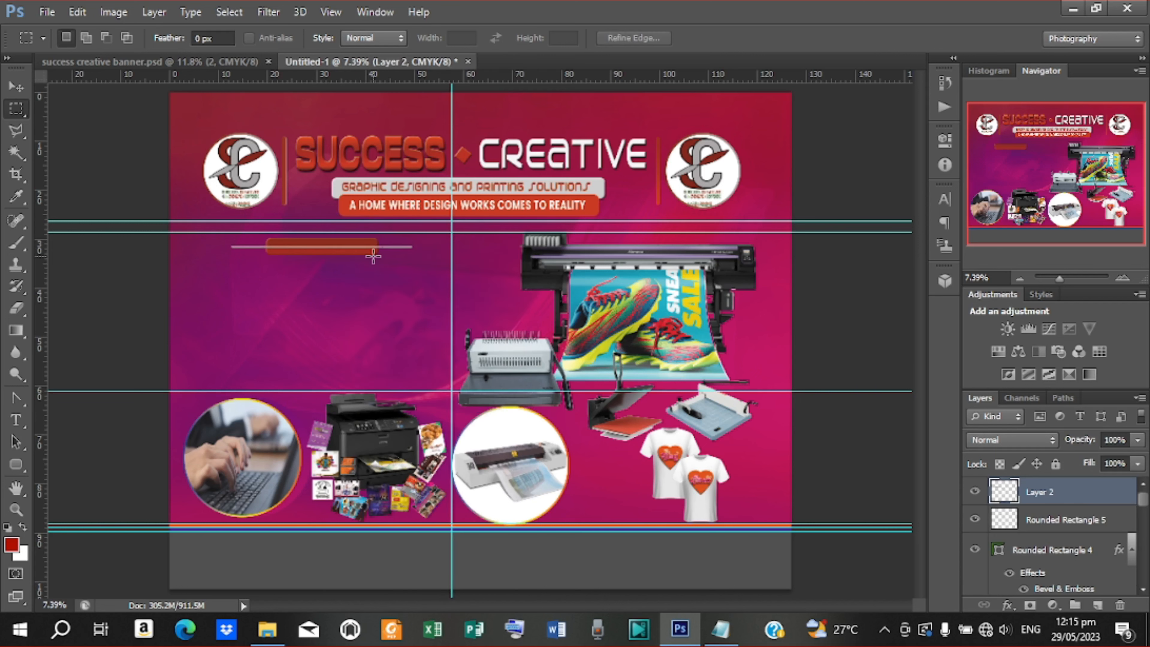
pyautogui.press('Delete')
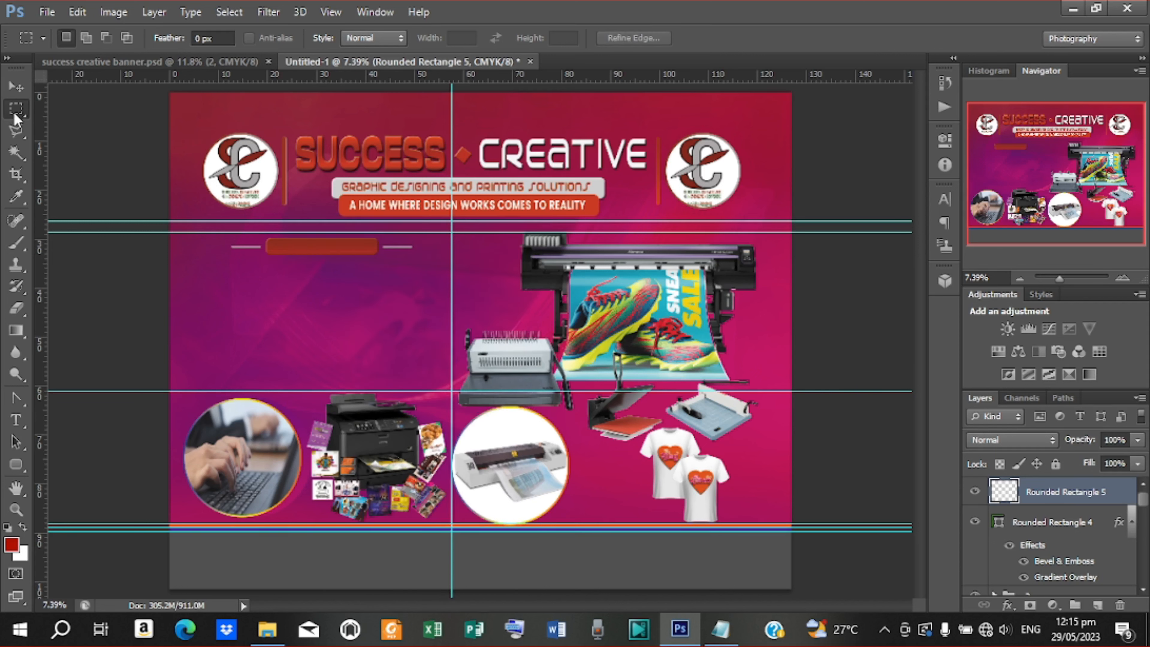
# Merge the red bar and grey line layers into one layer with Ctrl+E
pyautogui.click(16, 86)
pyautogui.click(300, 286)
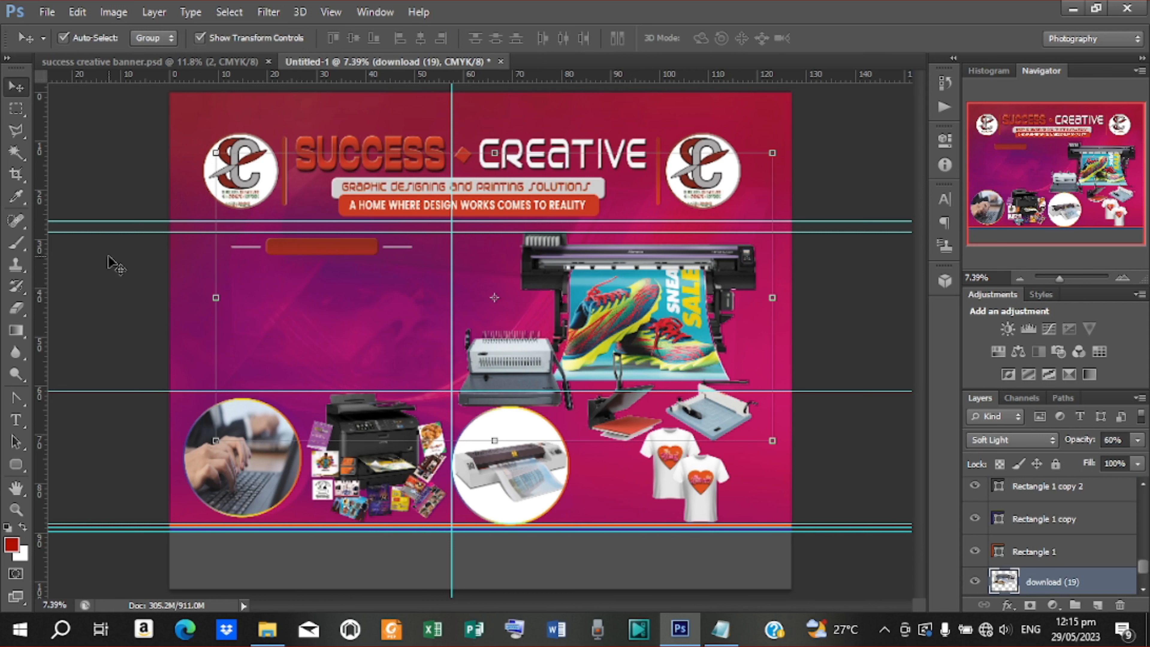
pyautogui.click(317, 247)
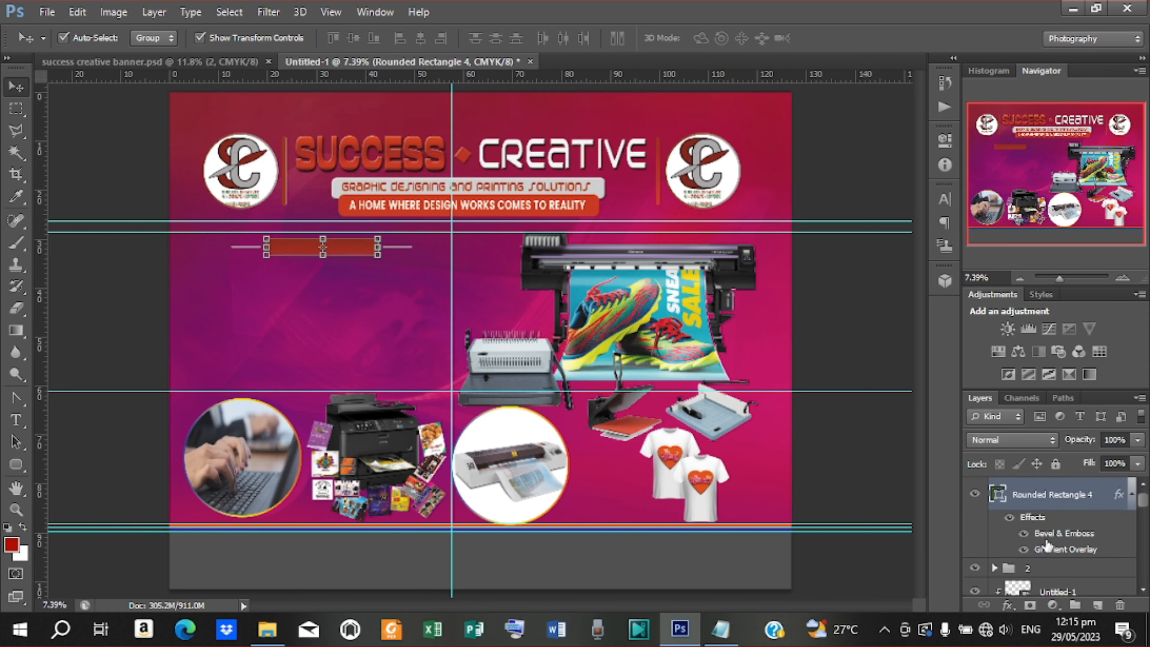
pyautogui.scroll(1, 1034, 516)
pyautogui.keyDown('shift'); pyautogui.click(1055, 494); pyautogui.keyUp('shift')
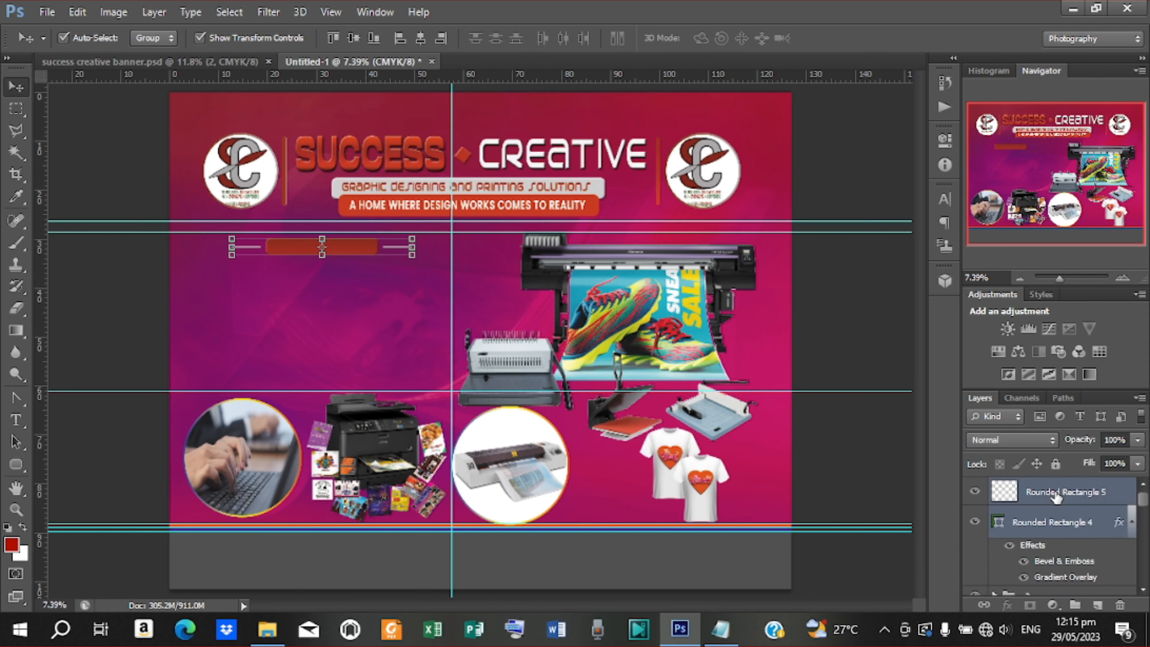
pyautogui.hotkey('ctrl', 'e')
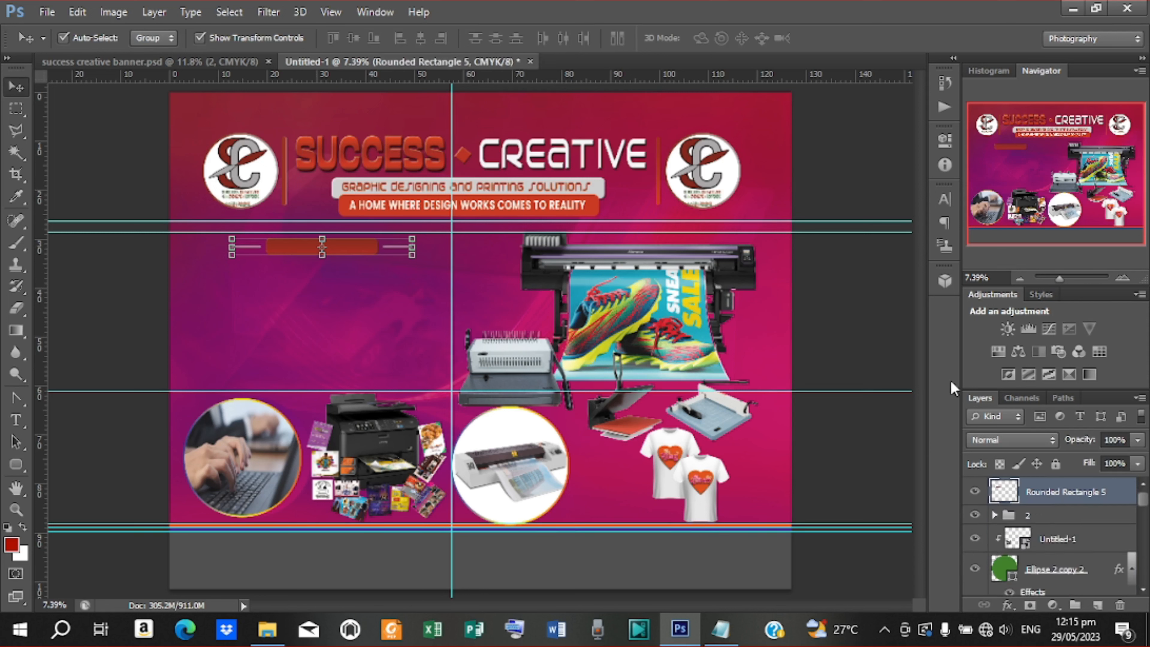
pyautogui.click(859, 314)
pyautogui.click(303, 254)
# Start a text entry below the red bar and copy 'OUR SERVICES' from the Notepad notes
pyautogui.press('t')
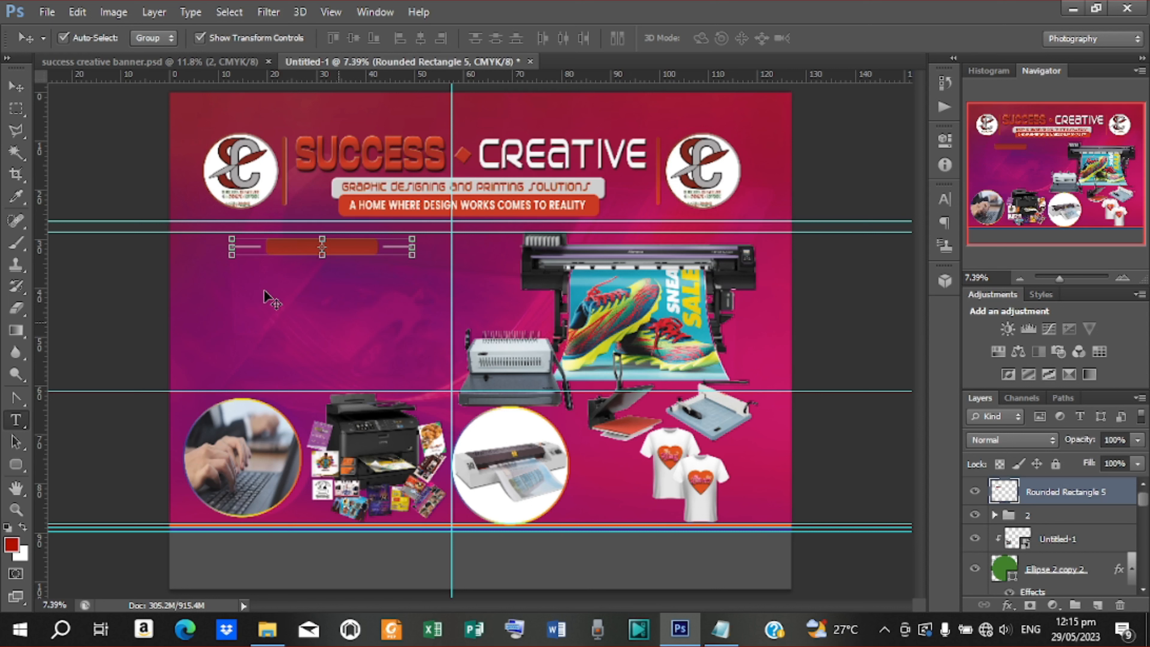
pyautogui.click(16, 422)
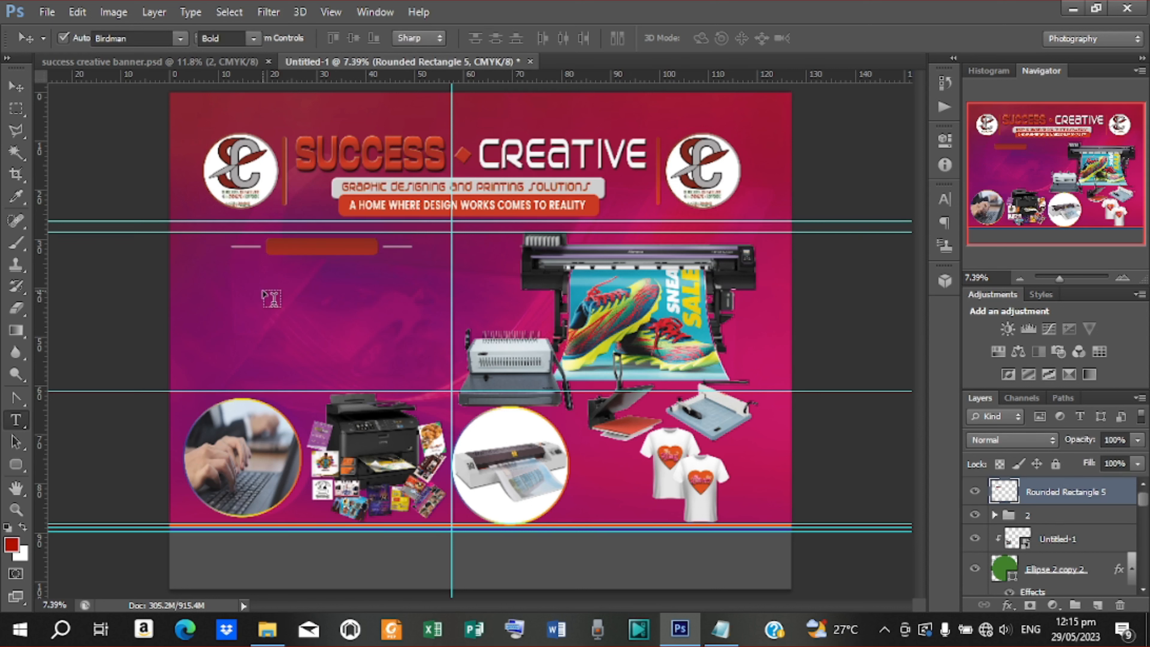
pyautogui.click(267, 279)
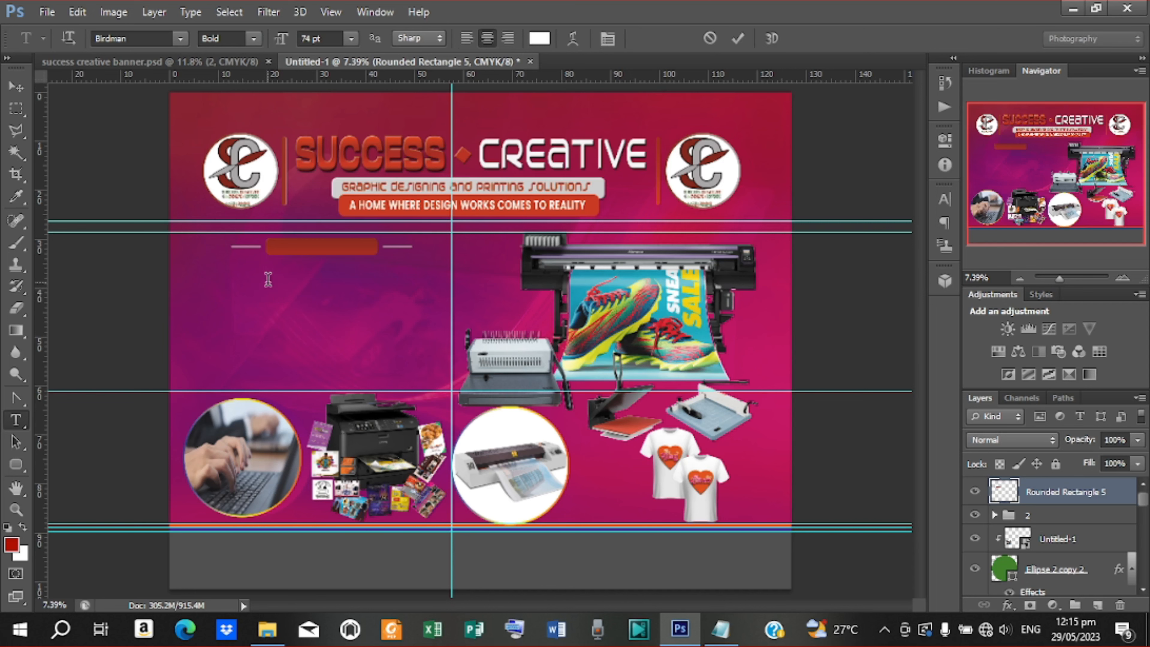
pyautogui.click(719, 629)
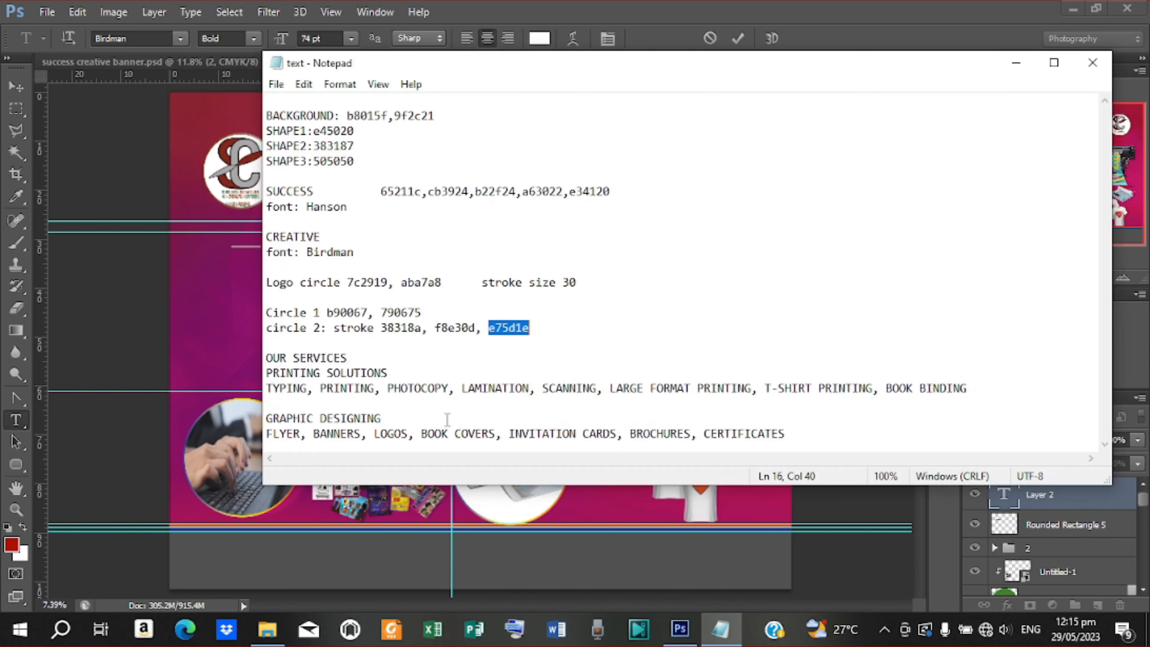
pyautogui.moveTo(266, 361); pyautogui.dragTo(353, 361)
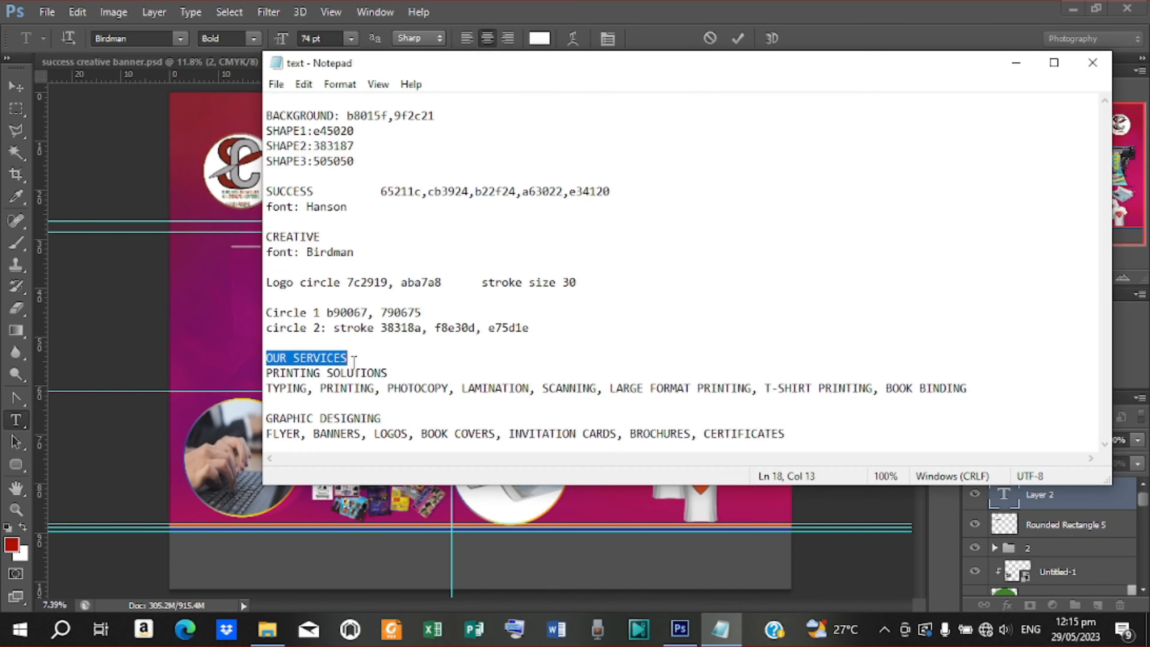
pyautogui.rightClick(322, 359)
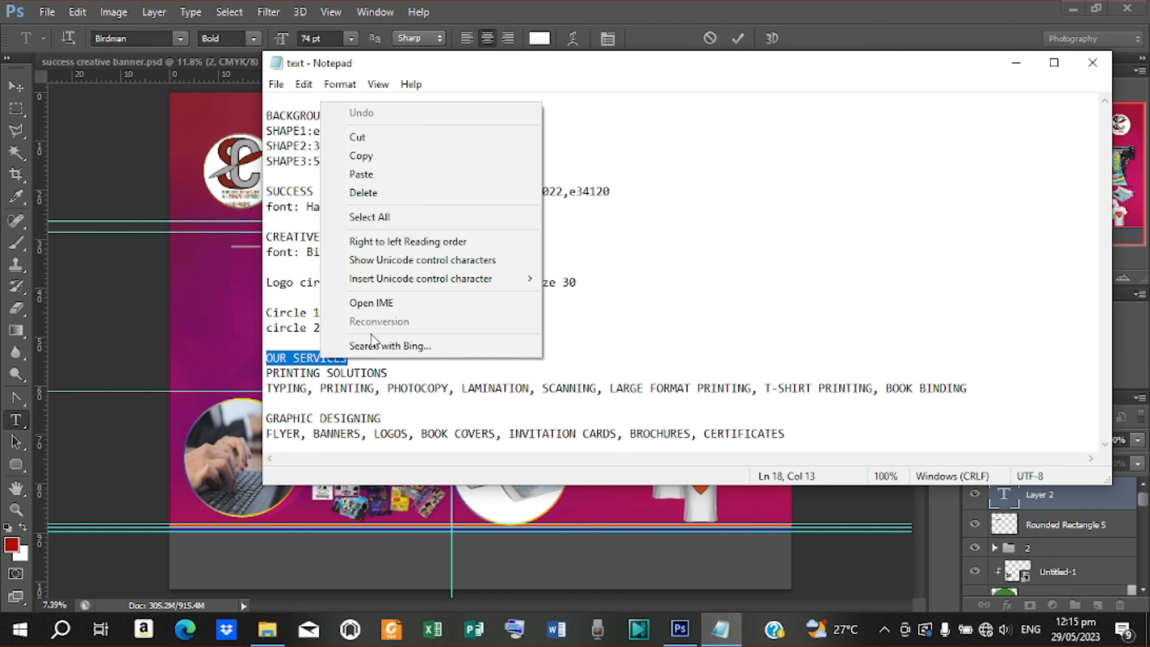
pyautogui.click(378, 159)
pyautogui.click(1016, 62)
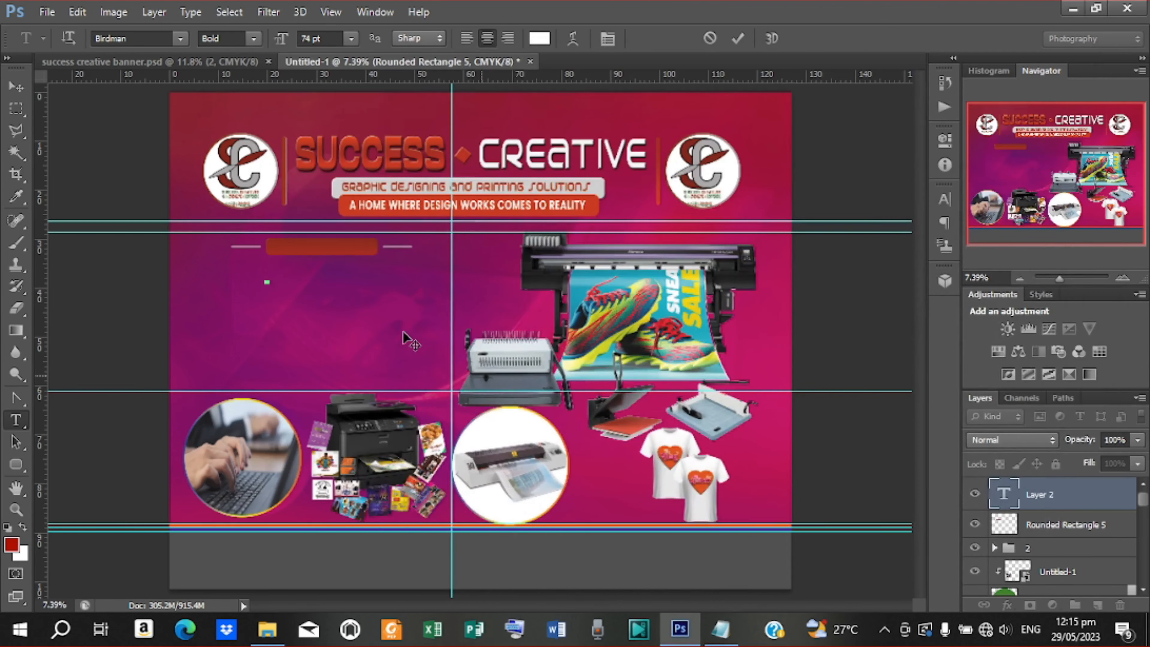
# Paste 'OUR SERVICES' as text, commit it, and drag it onto the red bar
pyautogui.rightClick(275, 282)
pyautogui.click(335, 360)
pyautogui.click(737, 38)
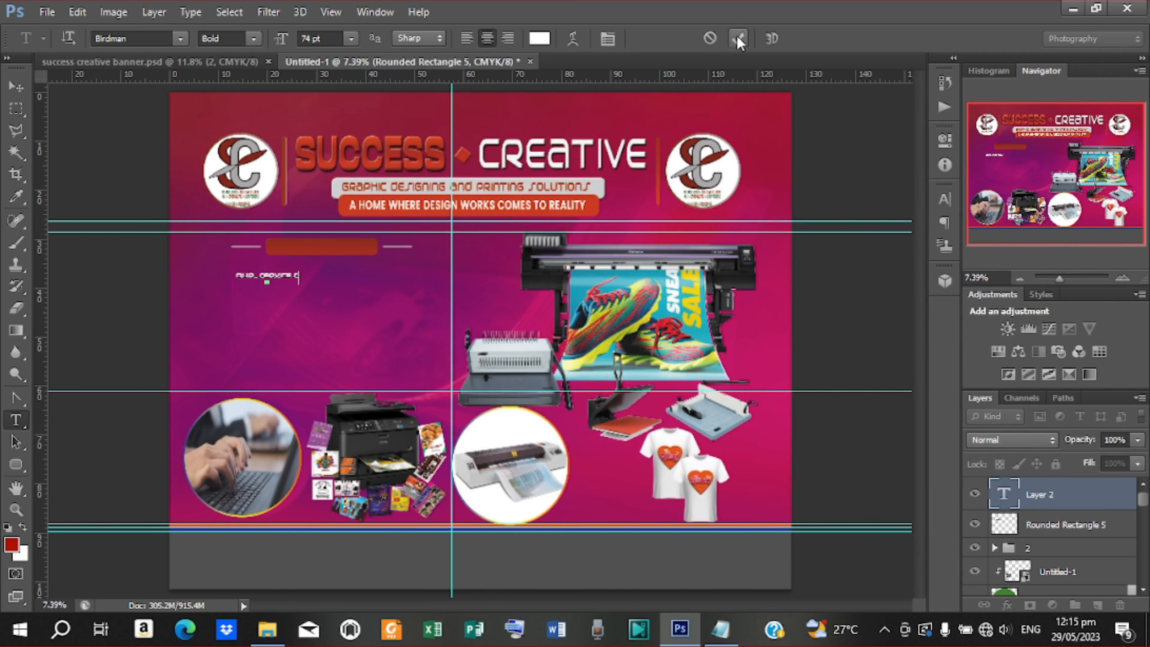
pyautogui.click(17, 91)
pyautogui.click(17, 87)
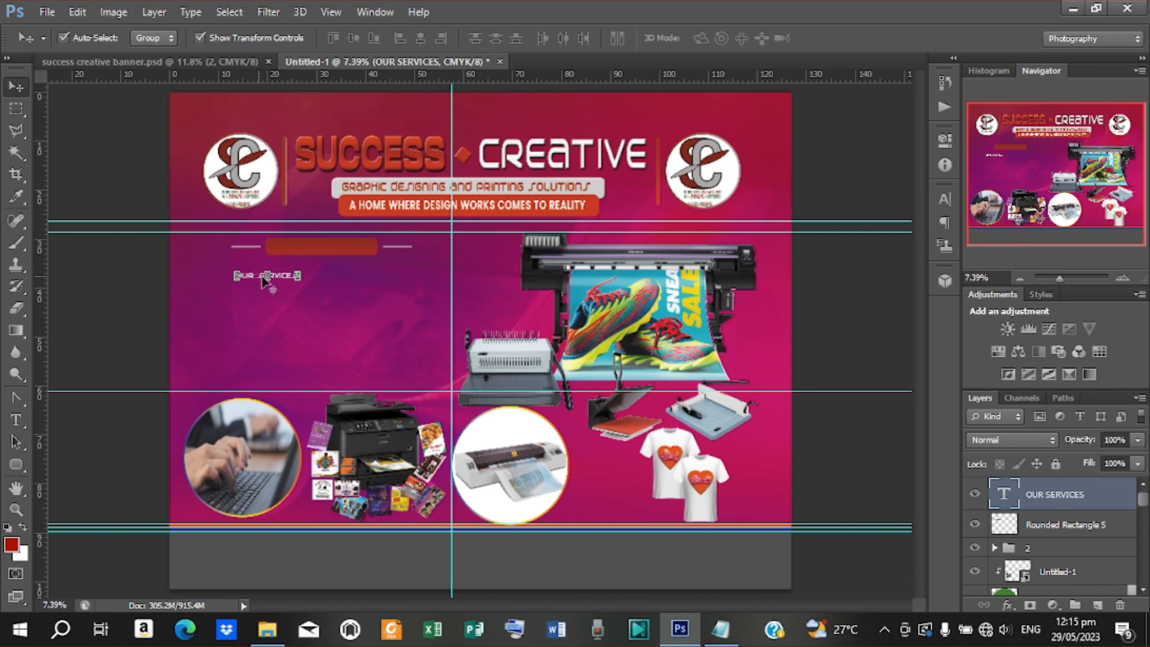
pyautogui.moveTo(294, 276); pyautogui.dragTo(345, 248)
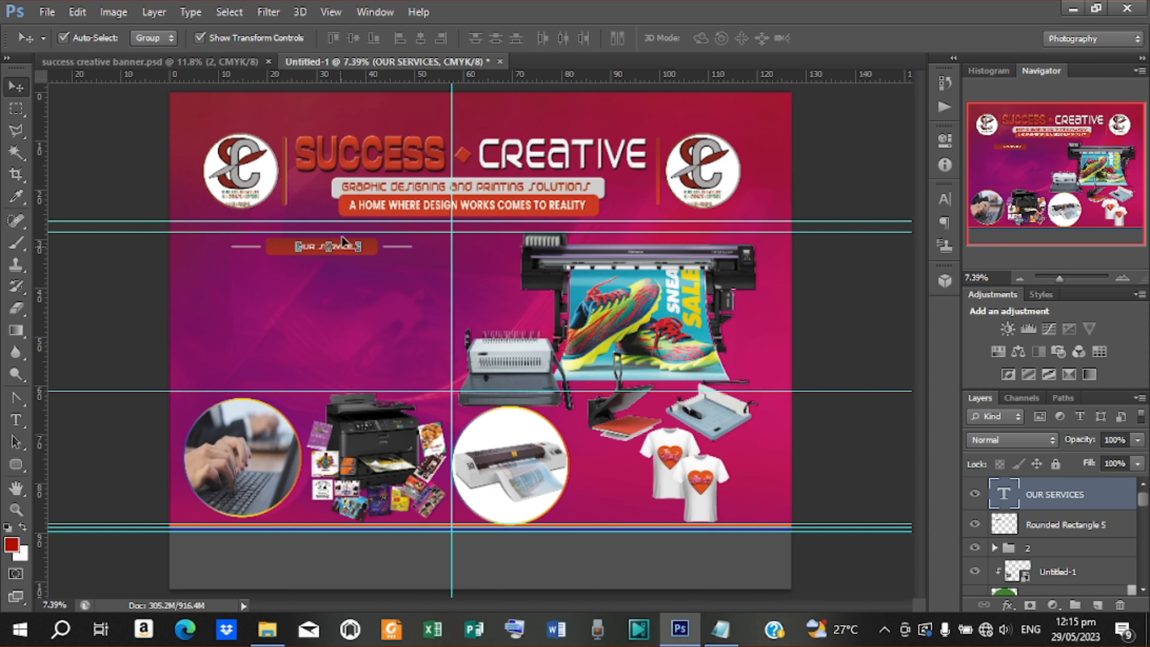
# Change the OUR SERVICES text font from Birdman to Gill Sans MT in the Character panel
pyautogui.click(945, 201)
pyautogui.click(836, 207)
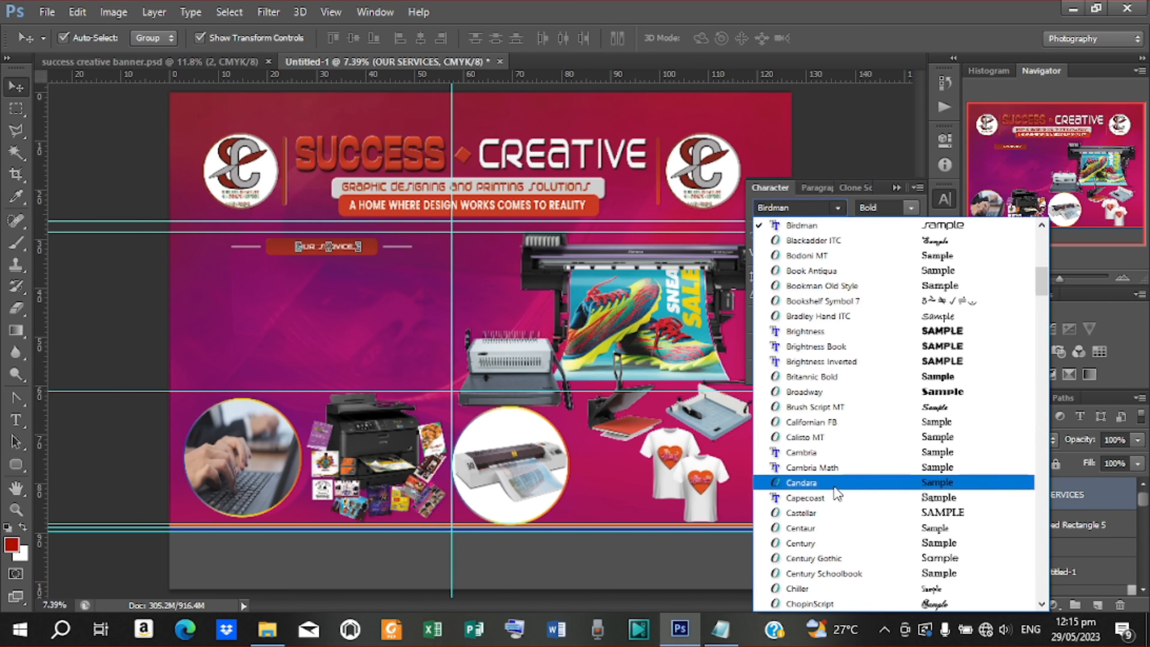
pyautogui.scroll(-10, 840, 474)
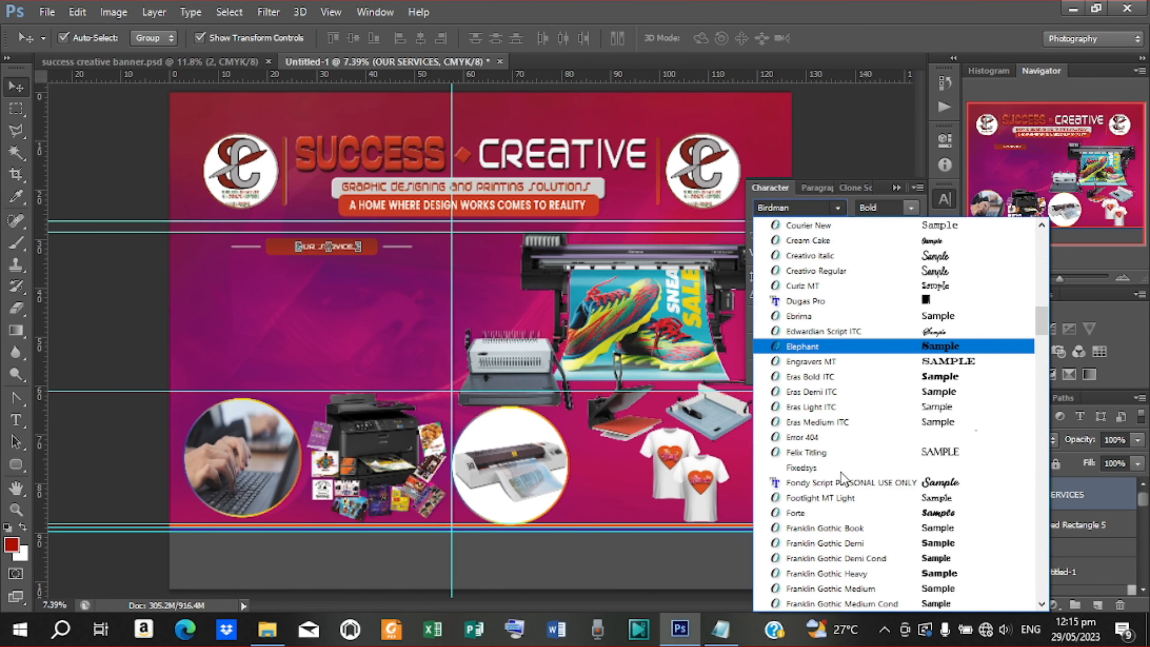
pyautogui.scroll(-1, 841, 474)
pyautogui.scroll(2, 841, 473)
pyautogui.scroll(-4, 843, 471)
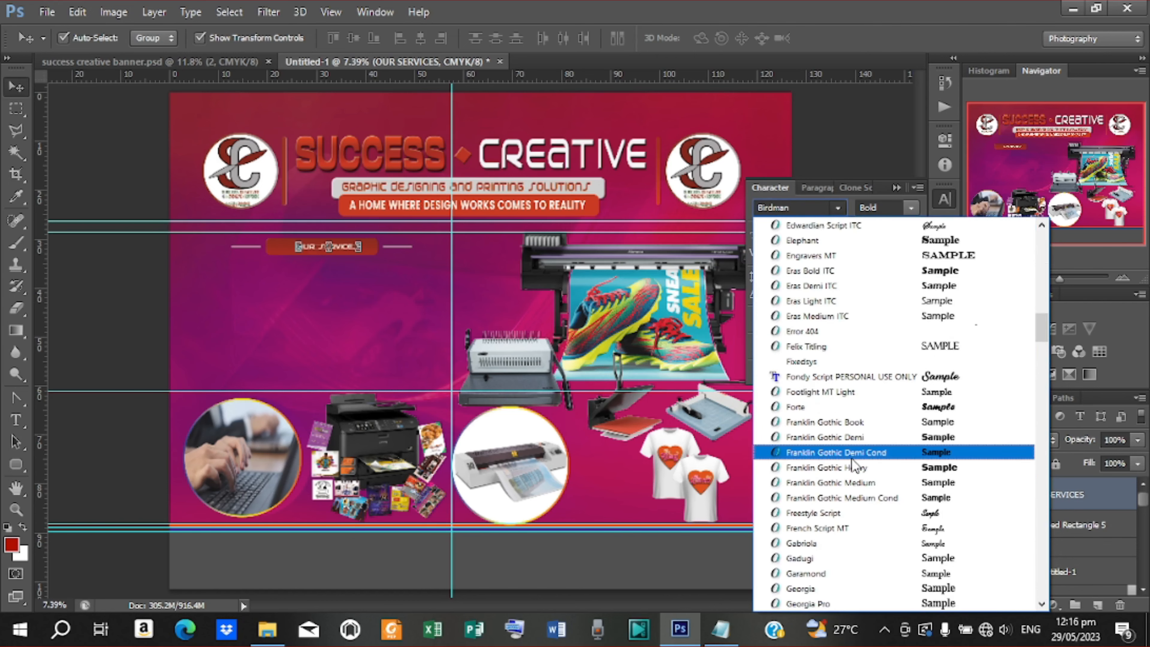
pyautogui.scroll(15, 853, 464)
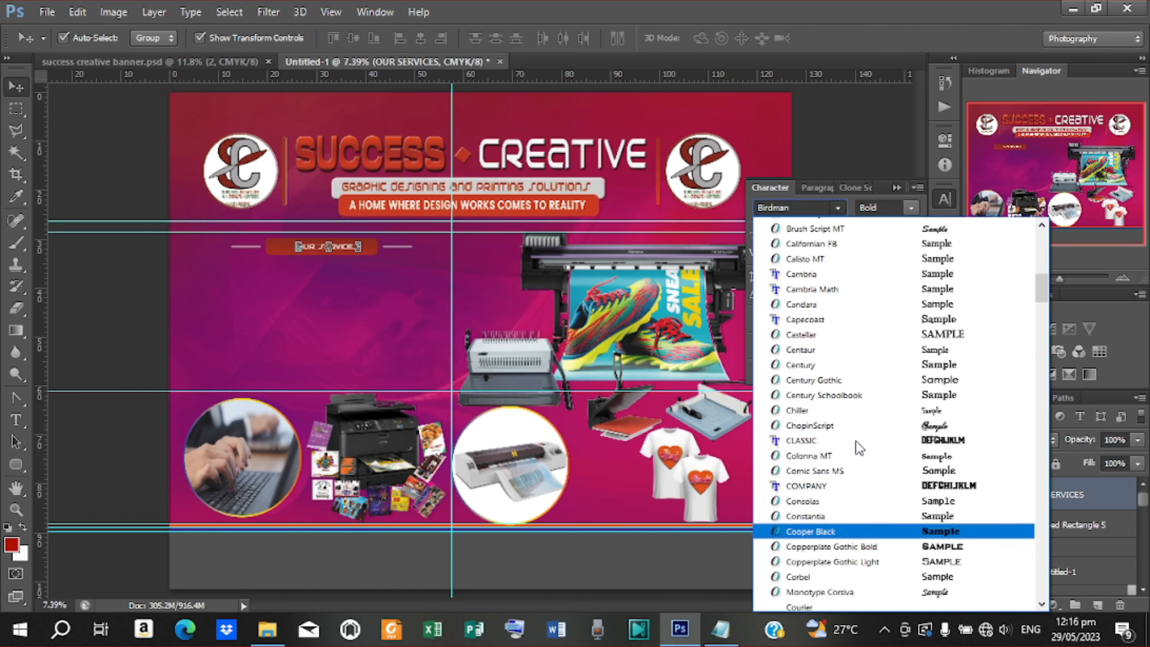
pyautogui.scroll(7, 859, 447)
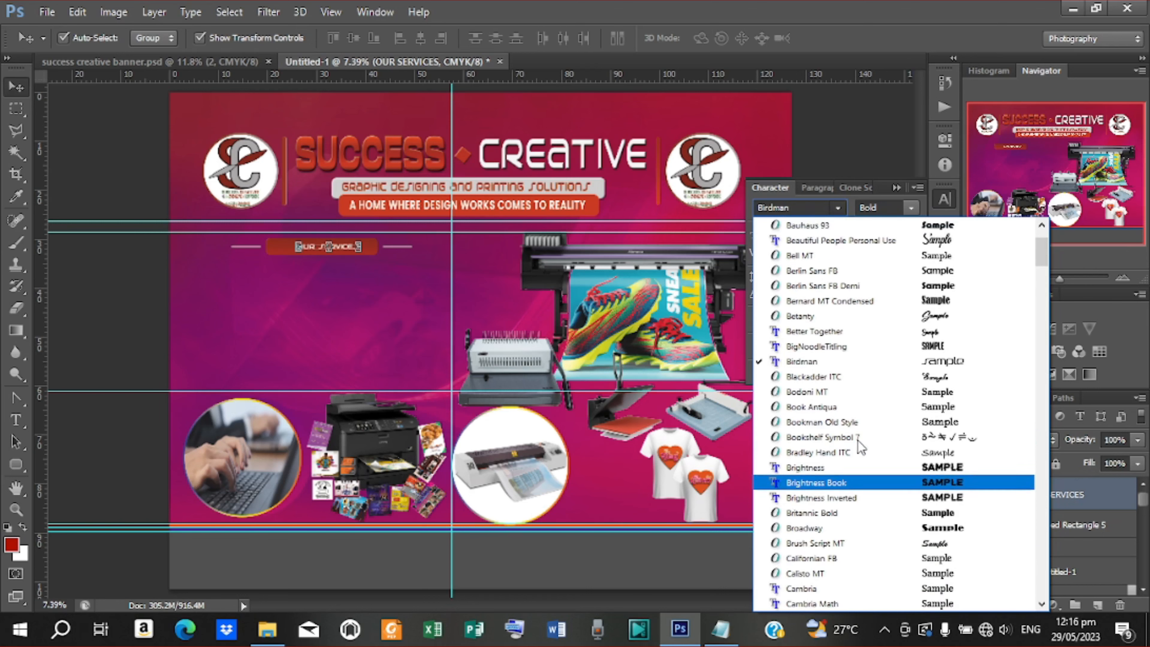
pyautogui.scroll(5, 858, 441)
pyautogui.scroll(1, 861, 447)
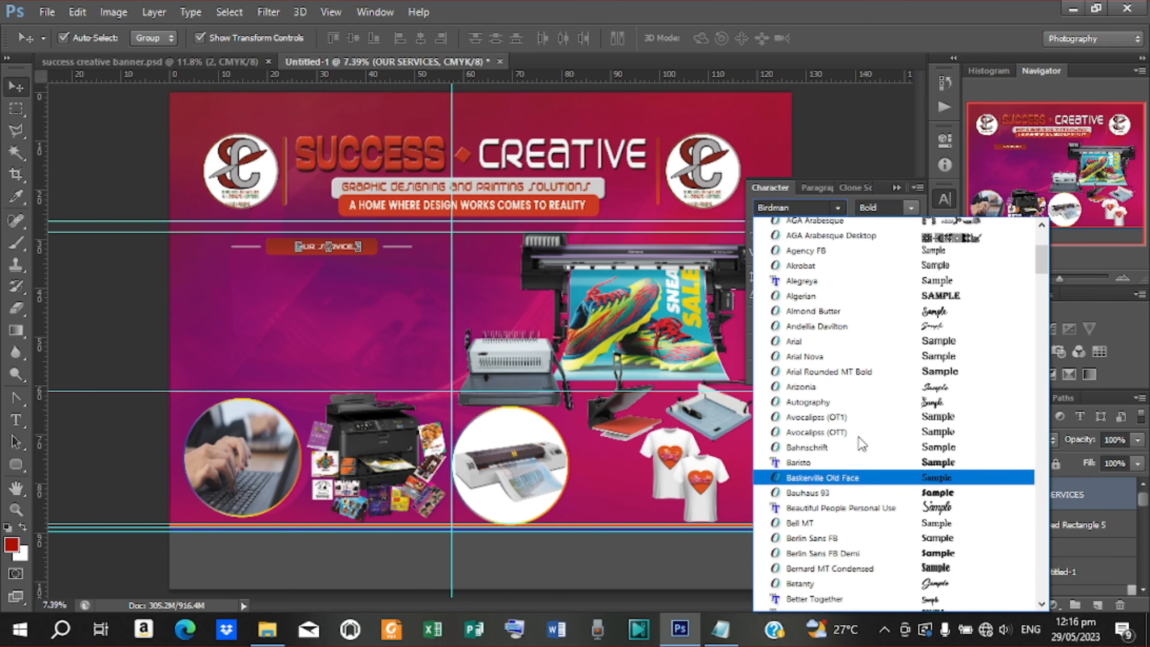
pyautogui.scroll(-8, 861, 445)
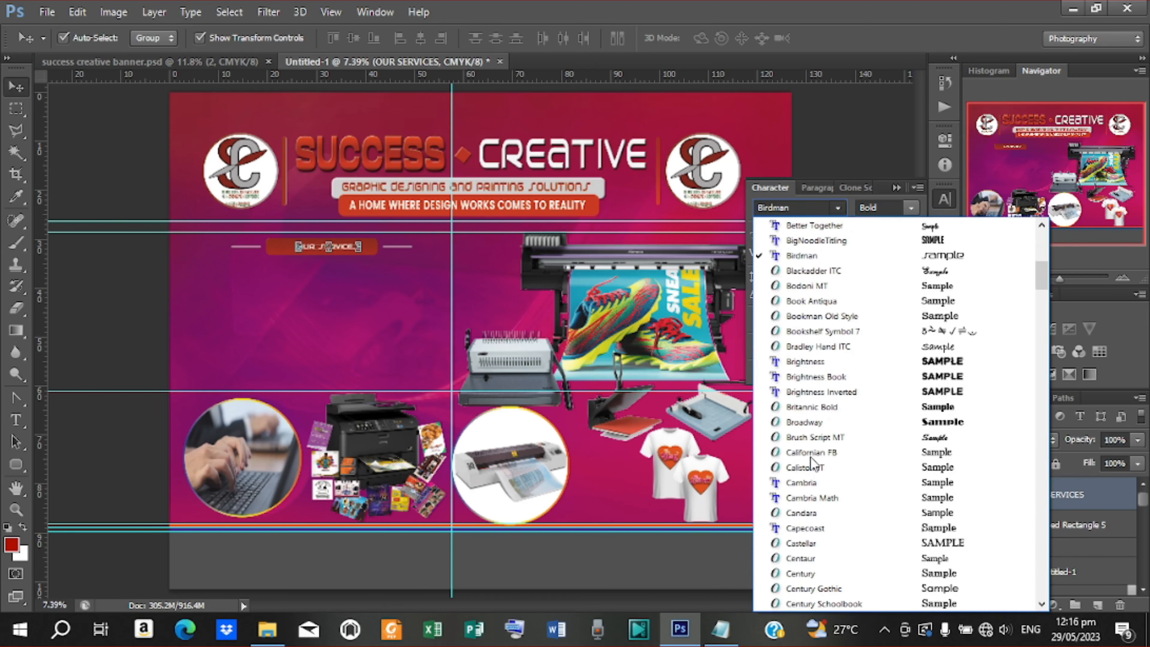
pyautogui.scroll(-10, 832, 452)
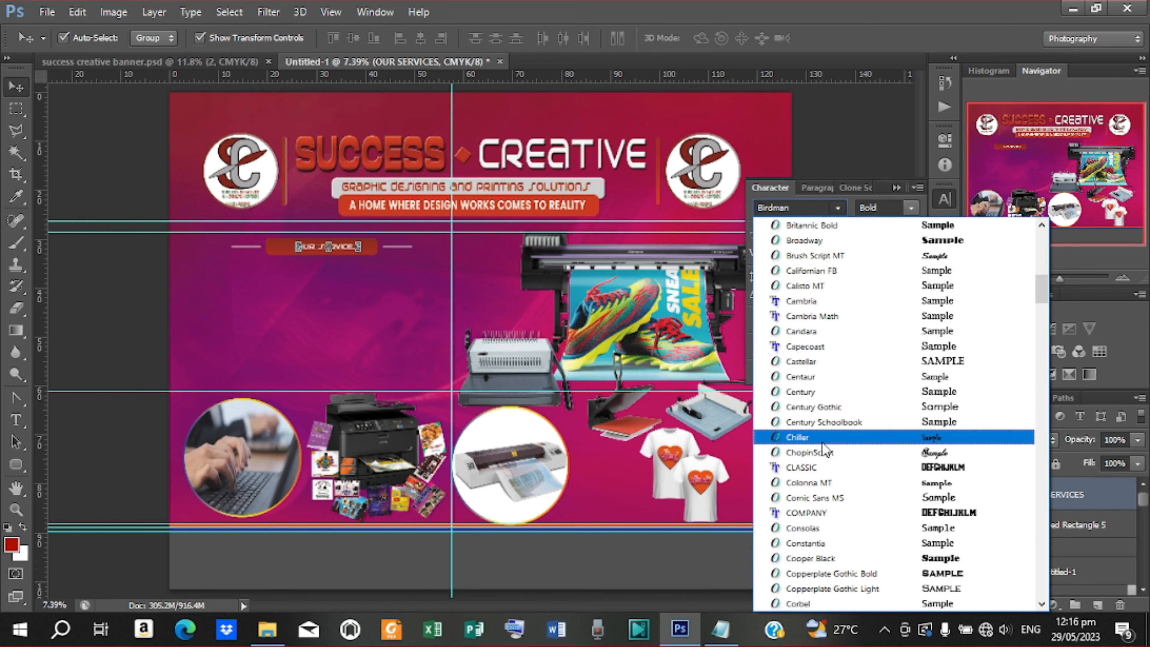
pyautogui.scroll(-8, 825, 448)
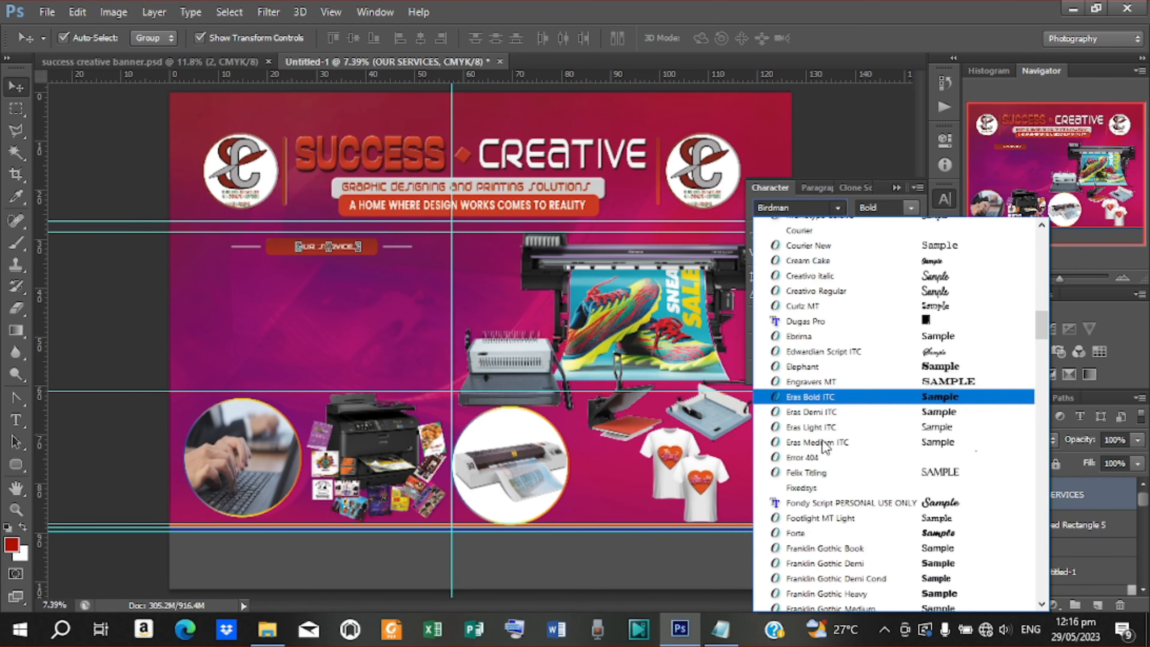
pyautogui.click(823, 449)
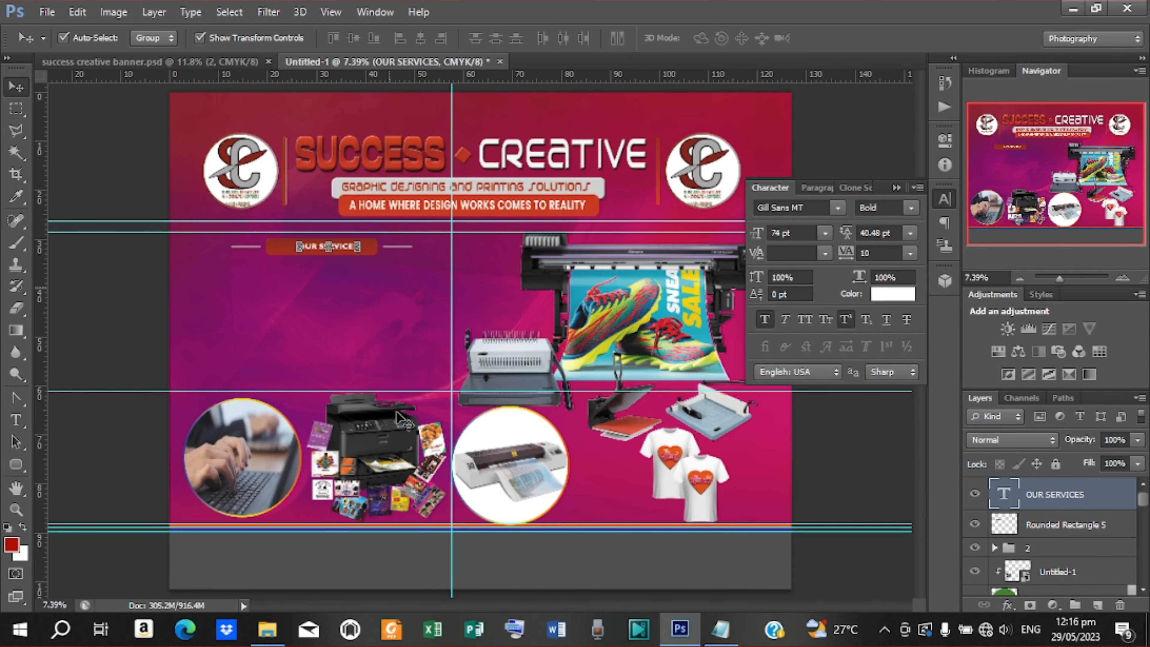
# Scale up the OUR SERVICES text with Free Transform
pyautogui.click(359, 255)
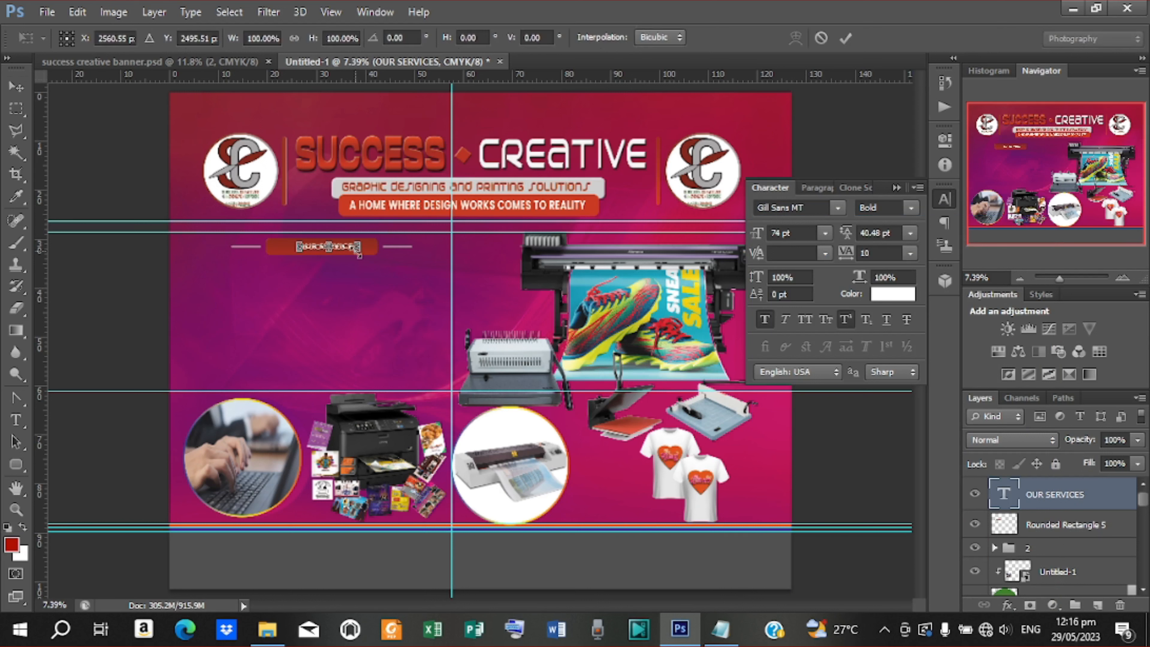
pyautogui.moveTo(359, 254); pyautogui.dragTo(378, 263)
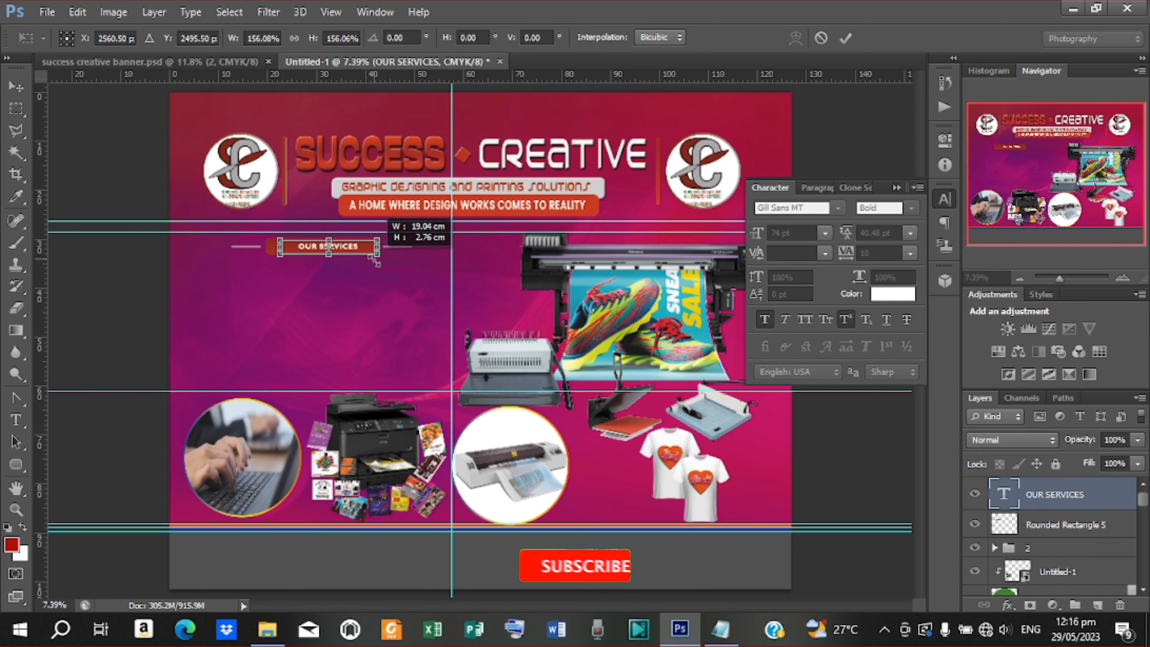
pyautogui.click(845, 38)
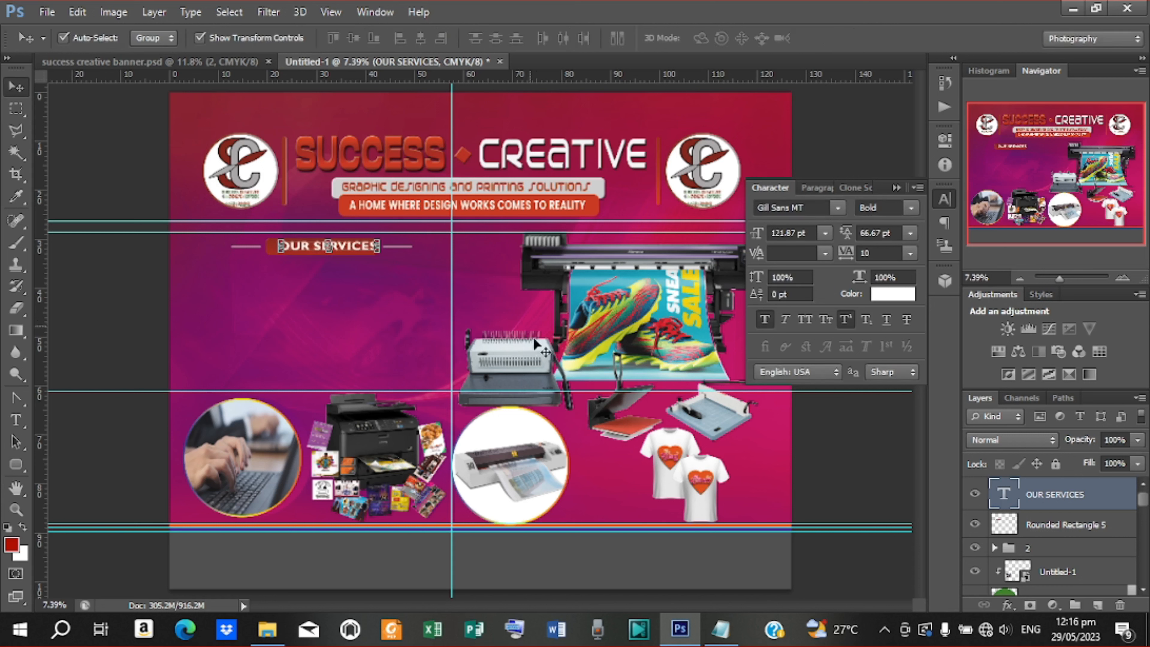
# Centre the text on the label bar both ways, then start a new text layer below it
pyautogui.keyDown('shift'); pyautogui.click(1064, 525); pyautogui.keyUp('shift')
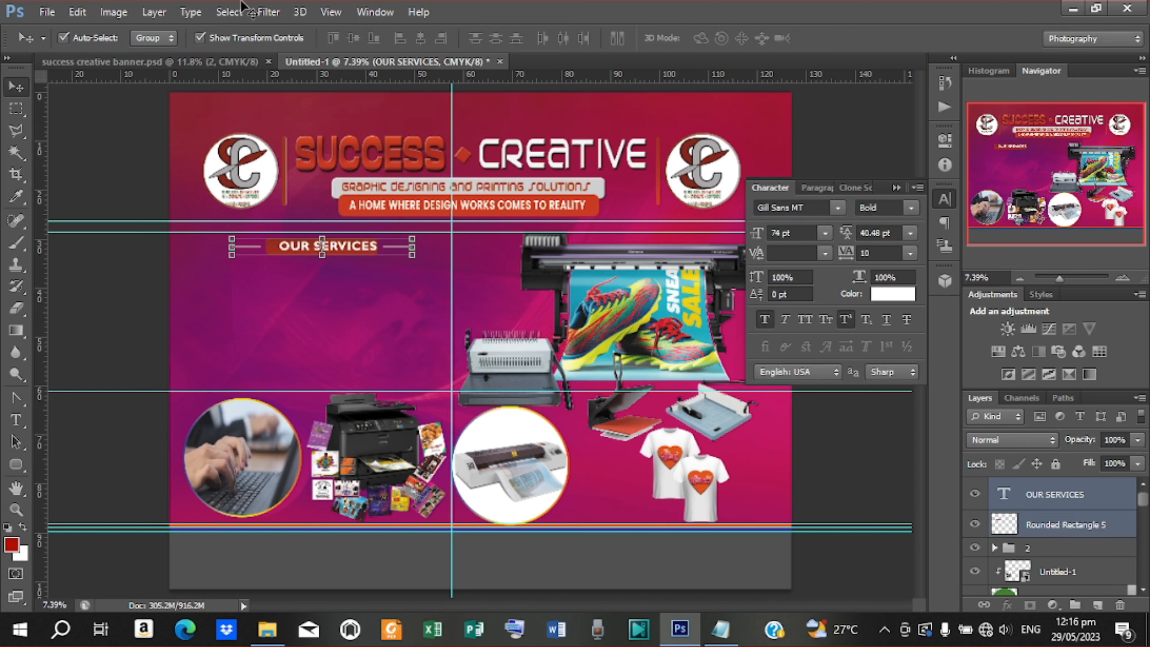
pyautogui.click(420, 37)
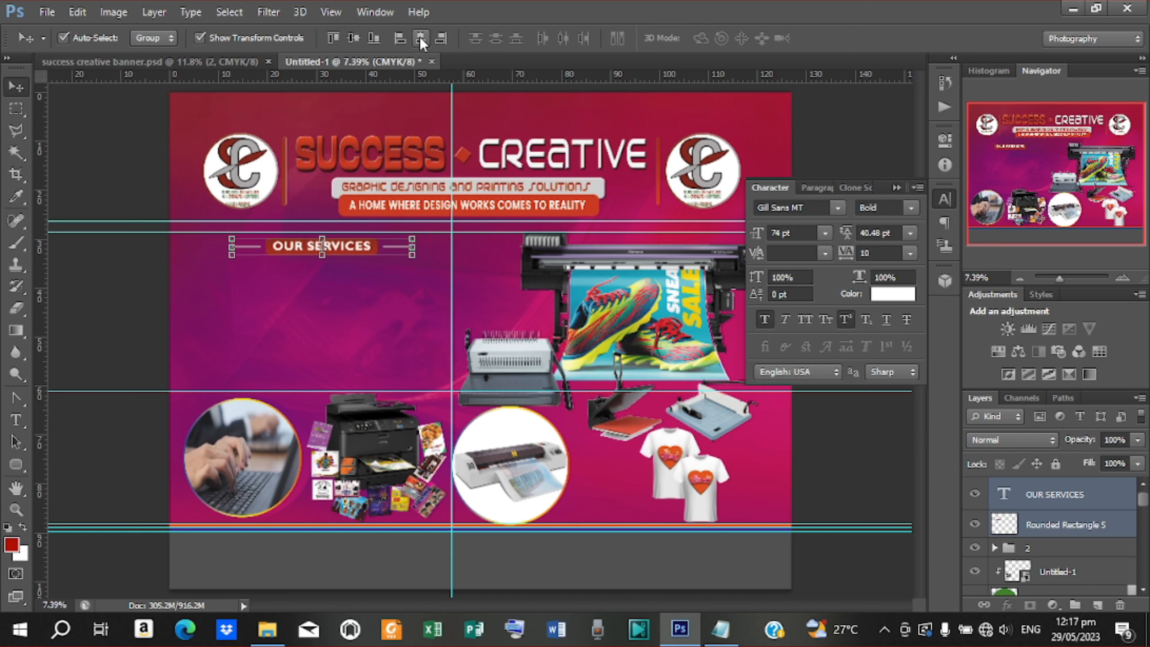
pyautogui.click(353, 38)
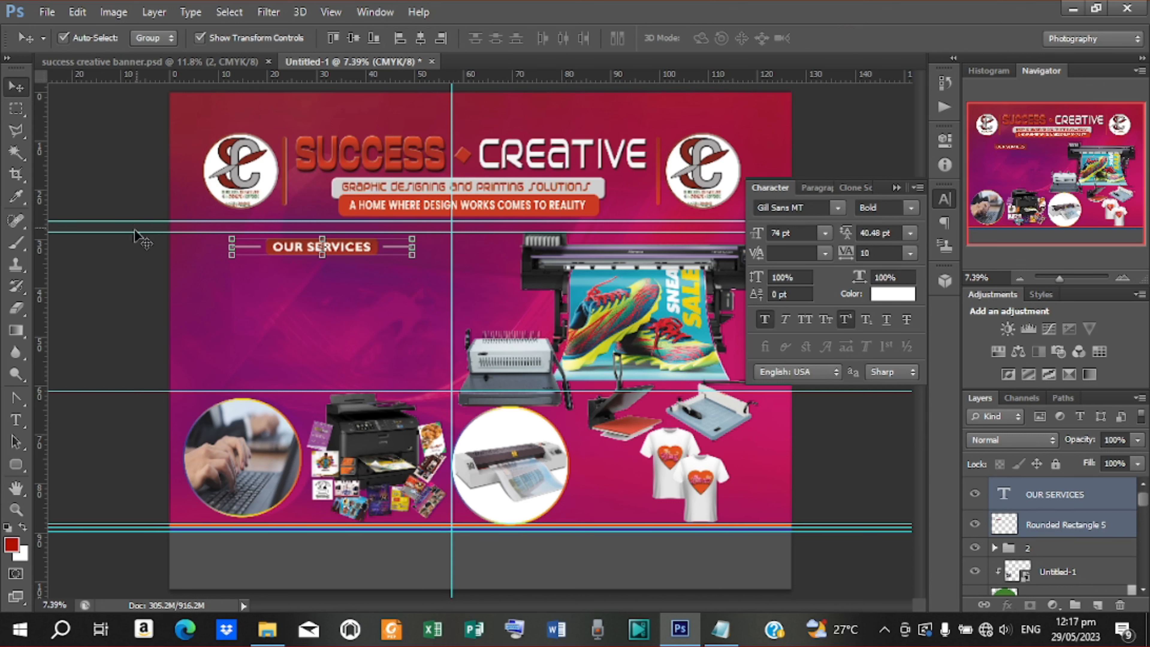
pyautogui.click(132, 267)
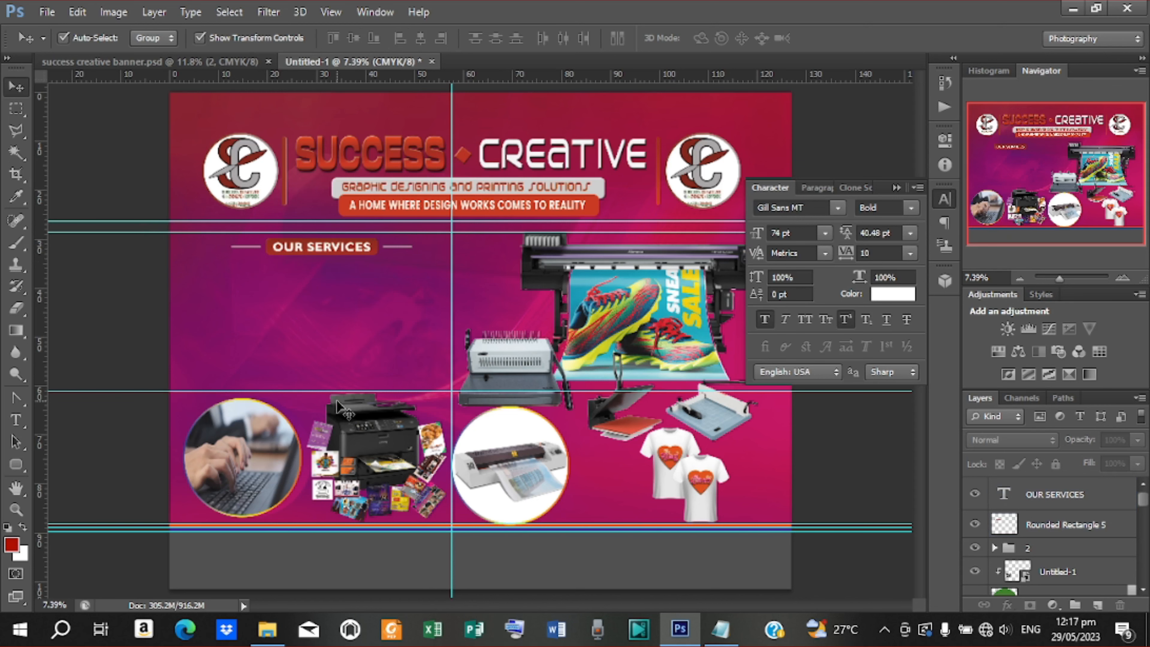
pyautogui.press('t')
pyautogui.click(230, 294)
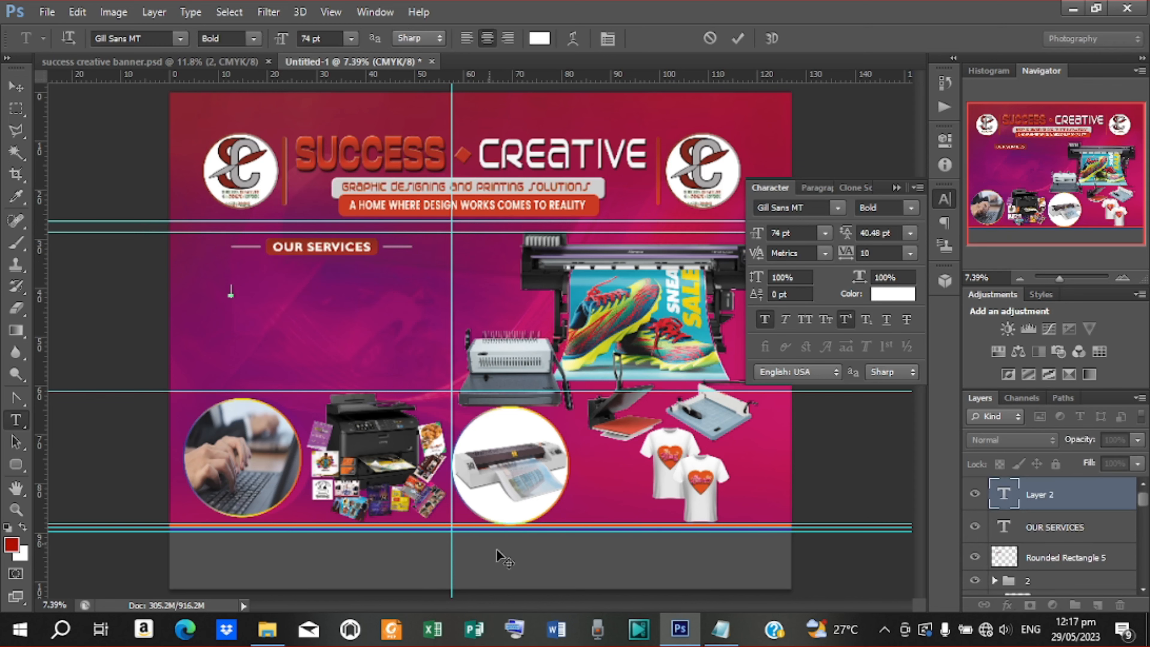
# Copy 'PRINTING SOLUTIONS' from the notes and paste it as committed text on the banner
pyautogui.hotkey('alt', 'Tab')
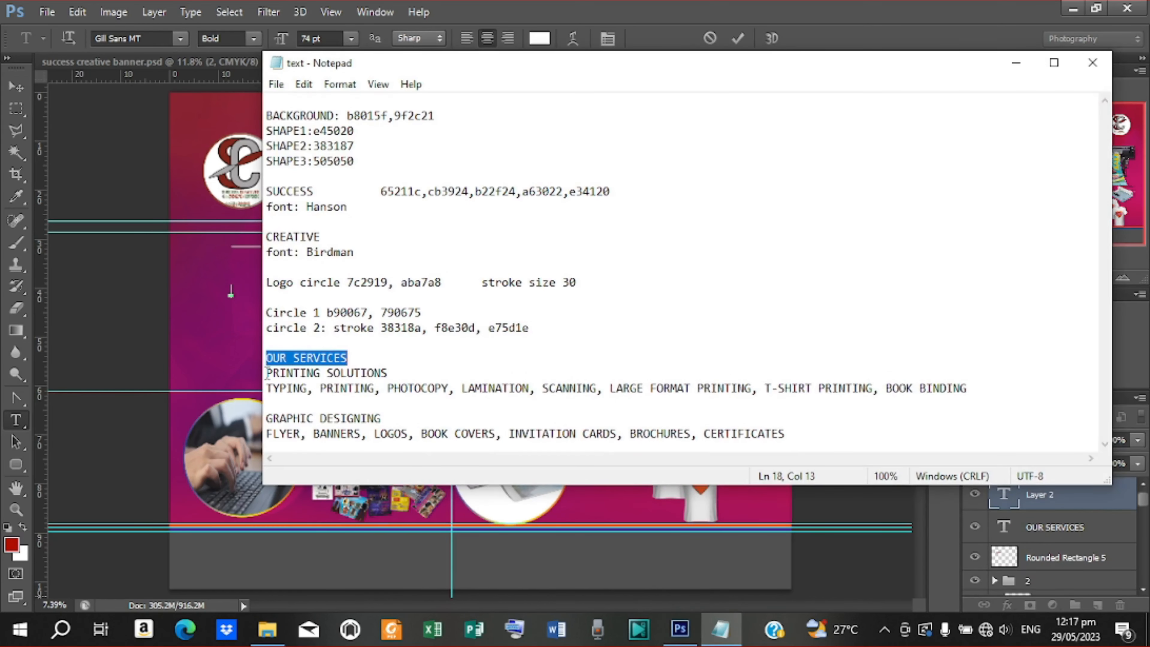
pyautogui.click(267, 373)
pyautogui.moveTo(266, 373); pyautogui.dragTo(388, 373)
pyautogui.hotkey('ctrl', 'c')
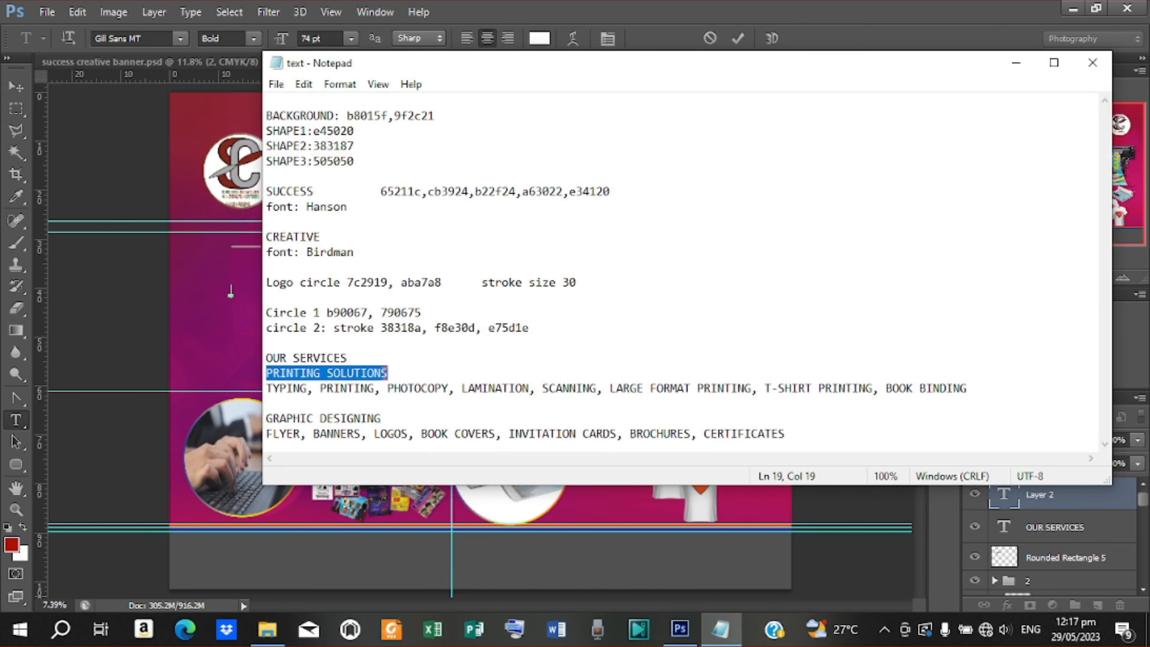
pyautogui.rightClick(349, 373)
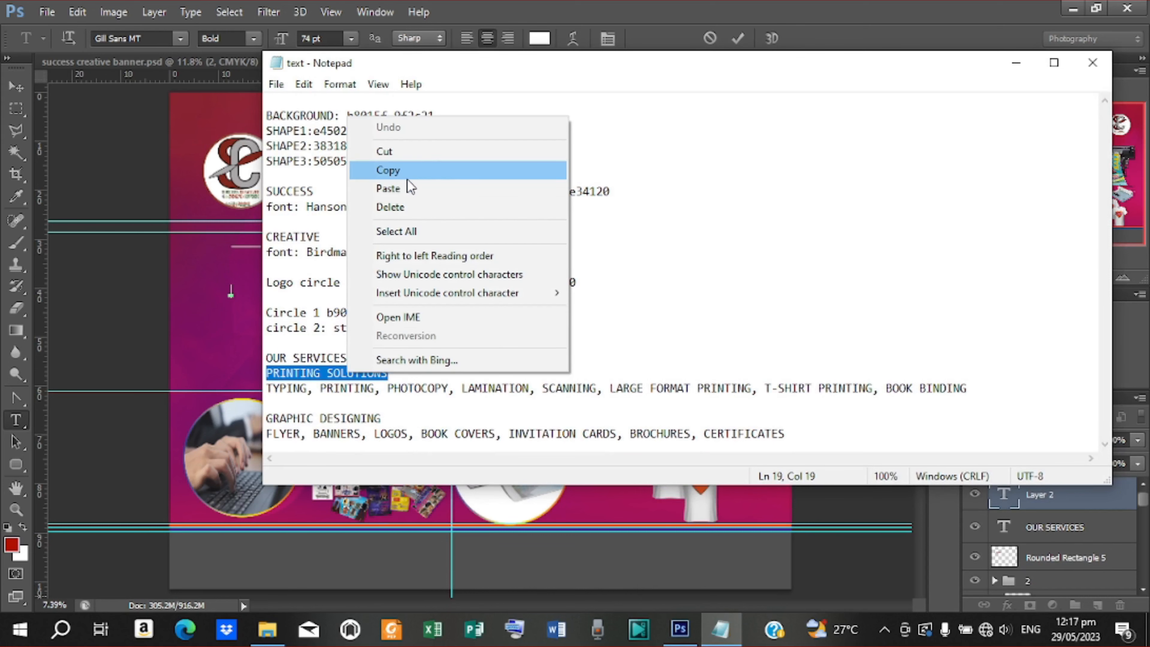
pyautogui.click(403, 172)
pyautogui.click(1016, 64)
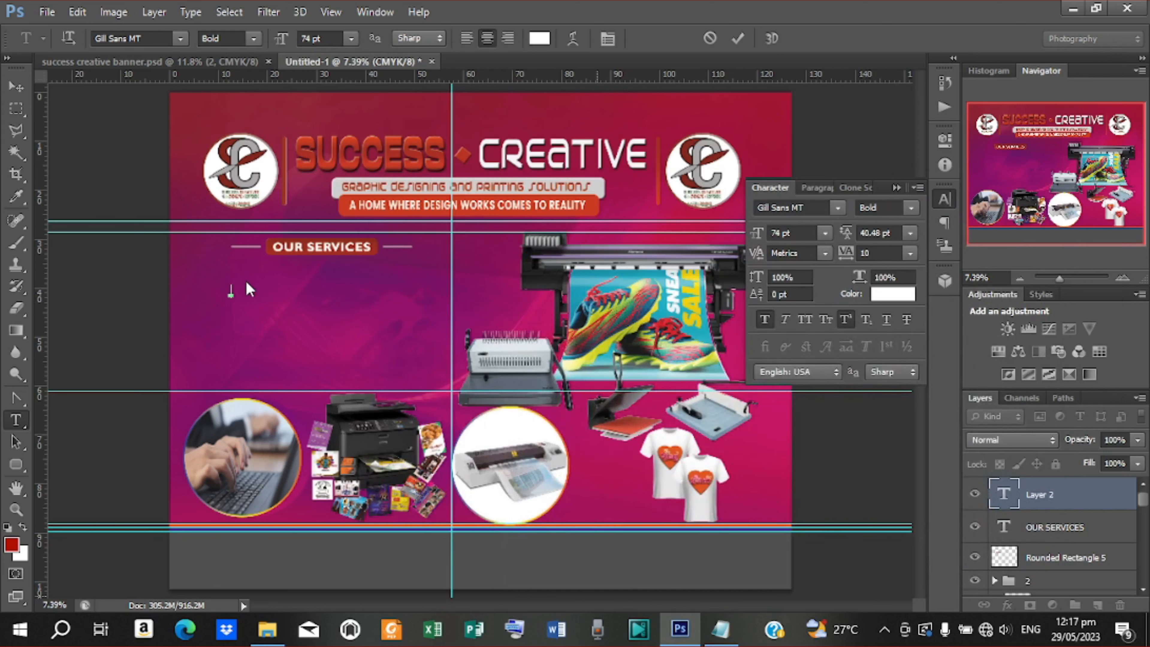
pyautogui.hotkey('ctrl', 'v')
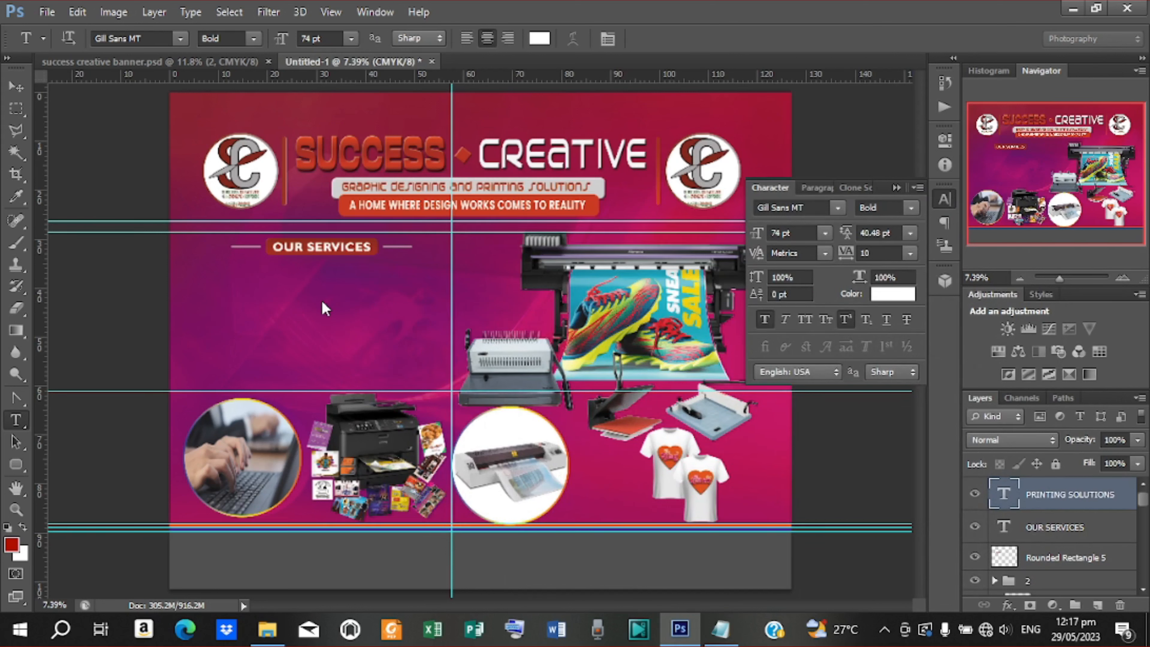
pyautogui.hotkey('ctrl', 'Return')
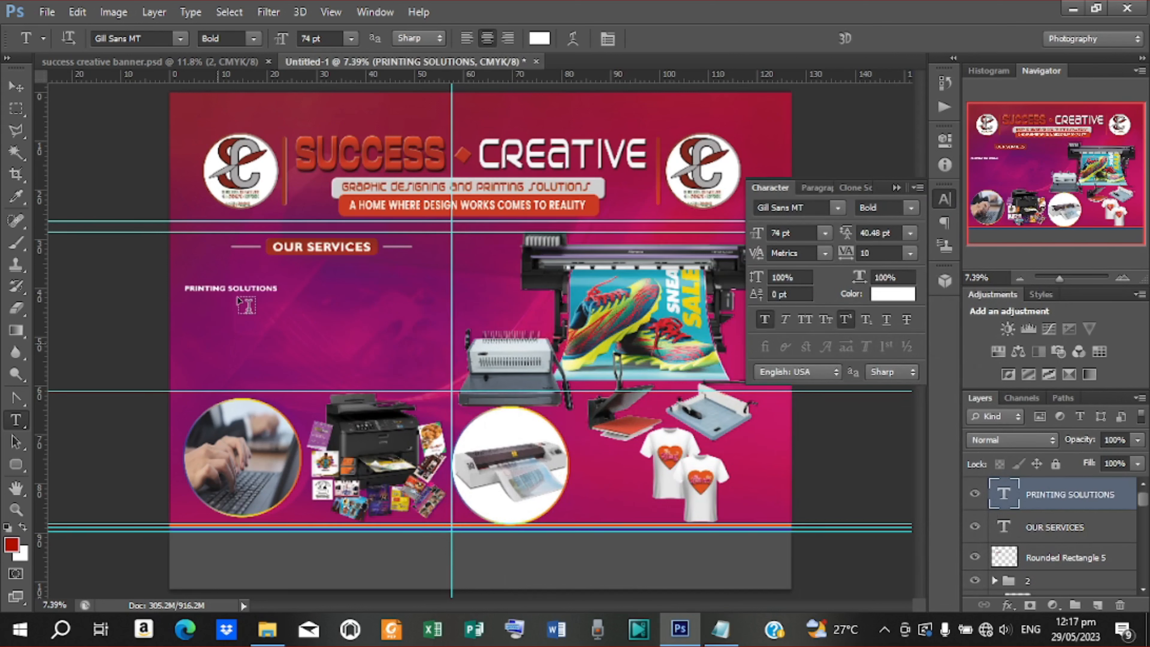
# Enlarge the PRINTING SOLUTIONS heading to about 101 pt and move it beneath the label bar
pyautogui.click(16, 86)
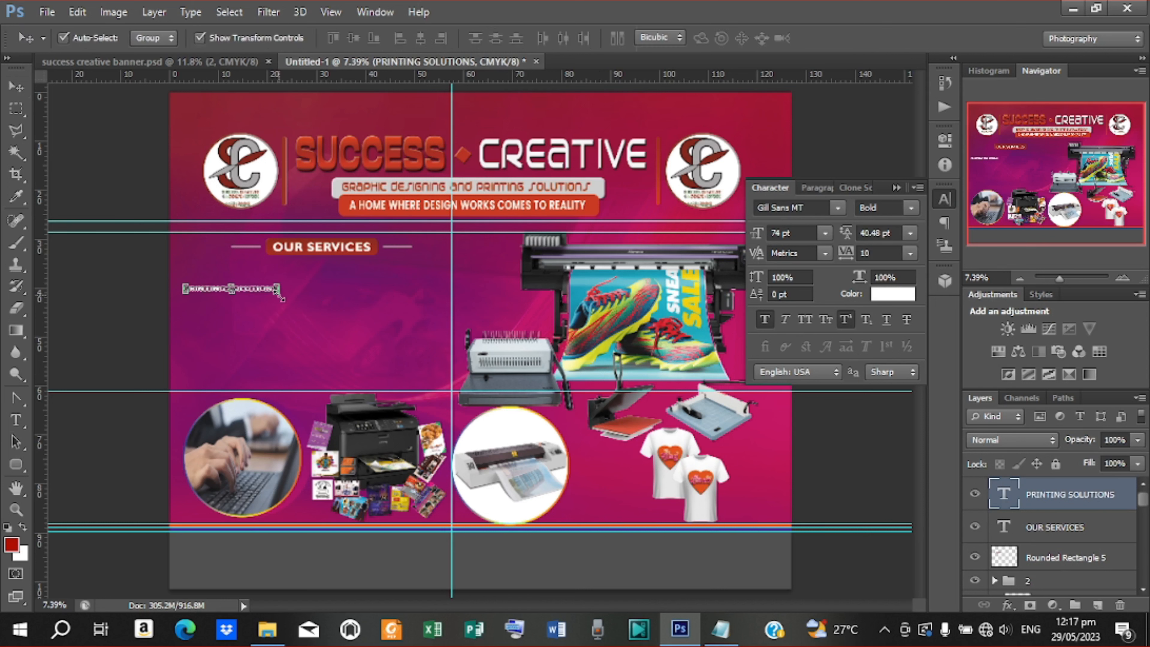
pyautogui.click(277, 294)
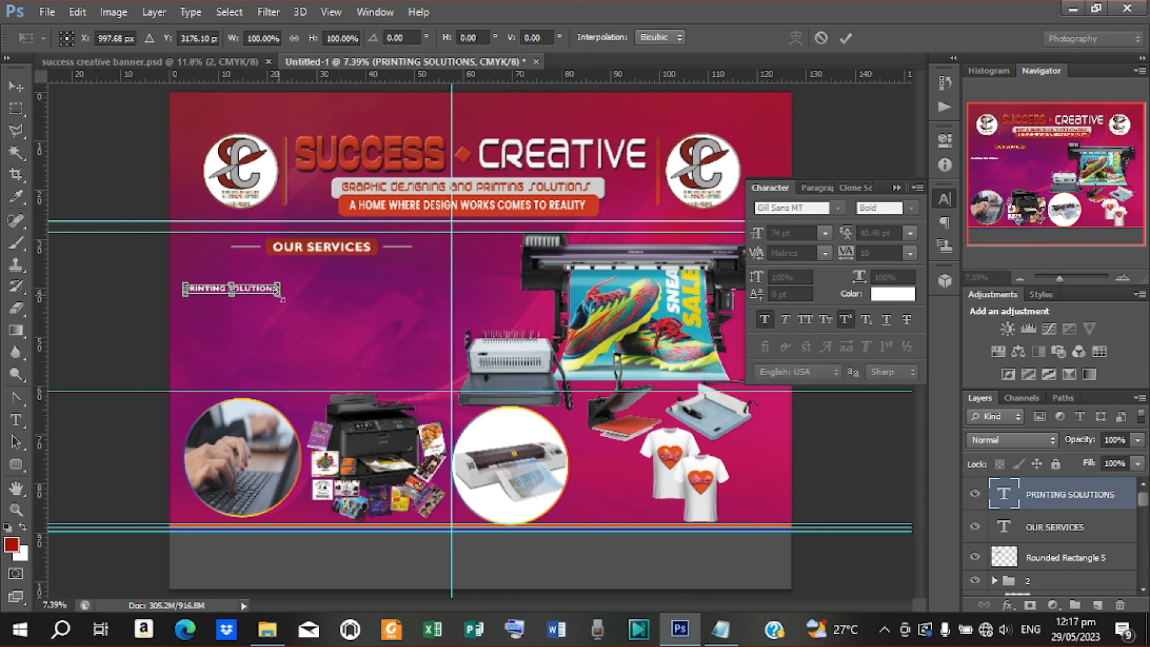
pyautogui.moveTo(282, 298); pyautogui.dragTo(237, 302)
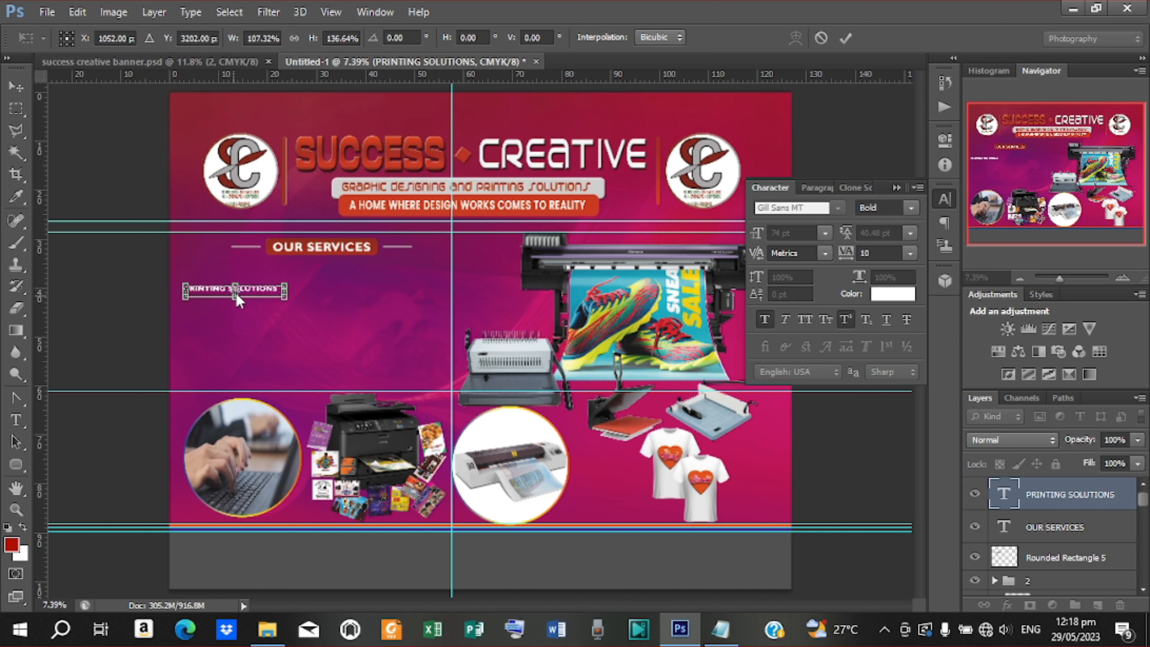
pyautogui.click(846, 37)
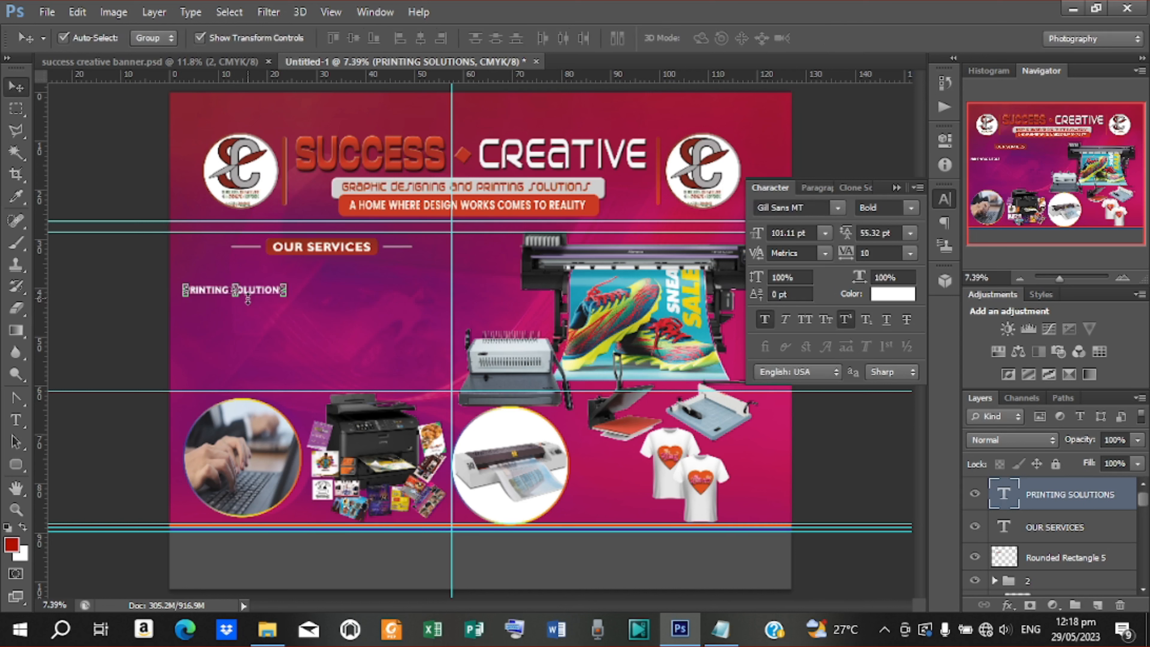
pyautogui.moveTo(251, 290); pyautogui.dragTo(268, 280)
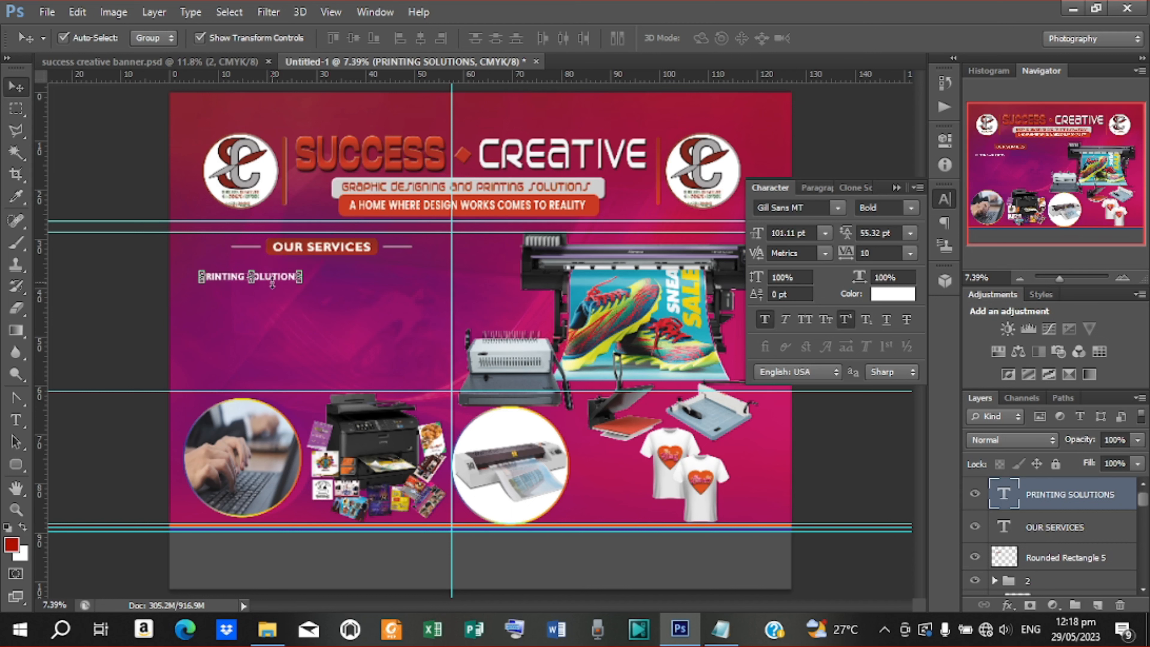
pyautogui.click(837, 209)
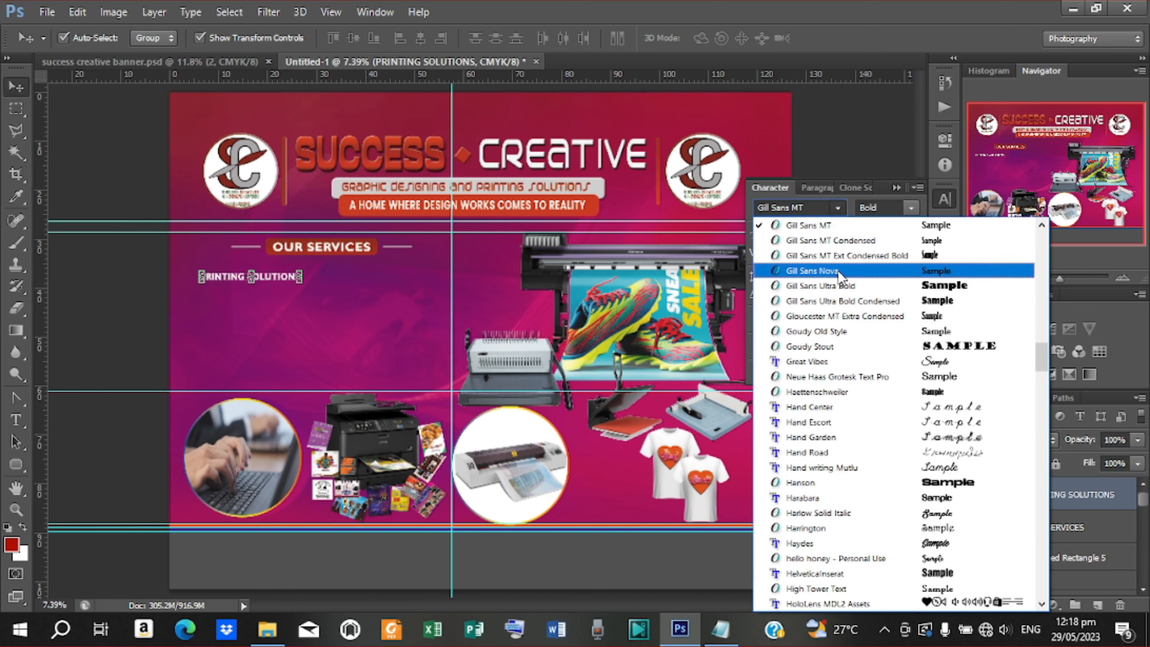
# Try Gill Sans Ultra Bold with faux bold on the heading and stretch it slightly taller
pyautogui.click(842, 284)
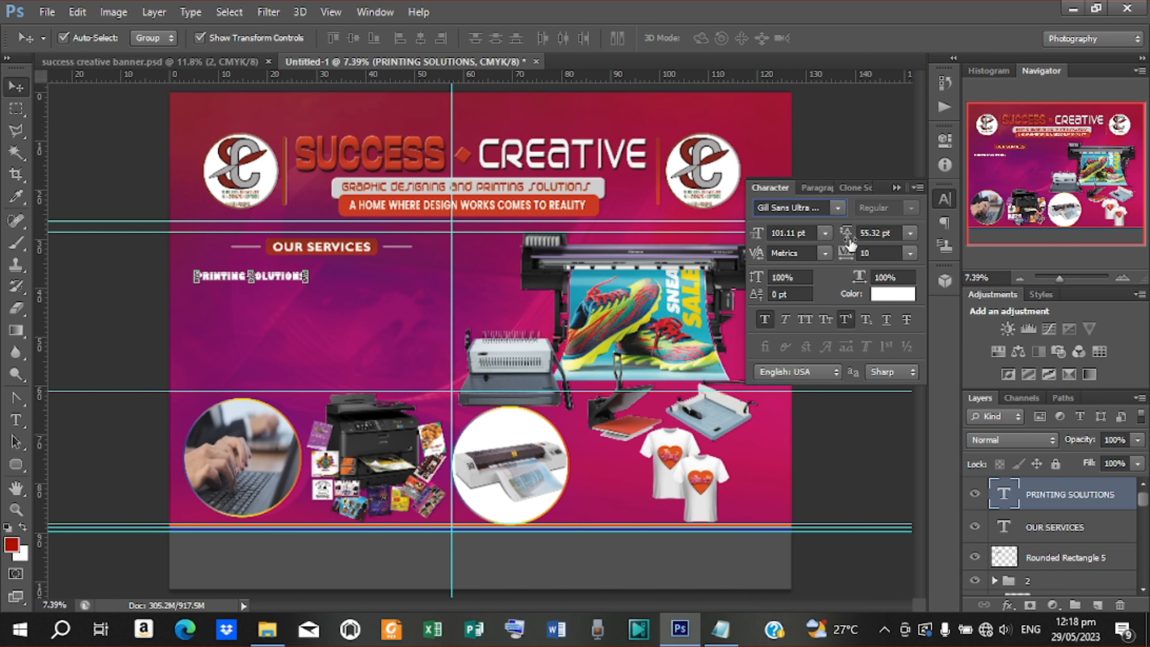
pyautogui.click(764, 320)
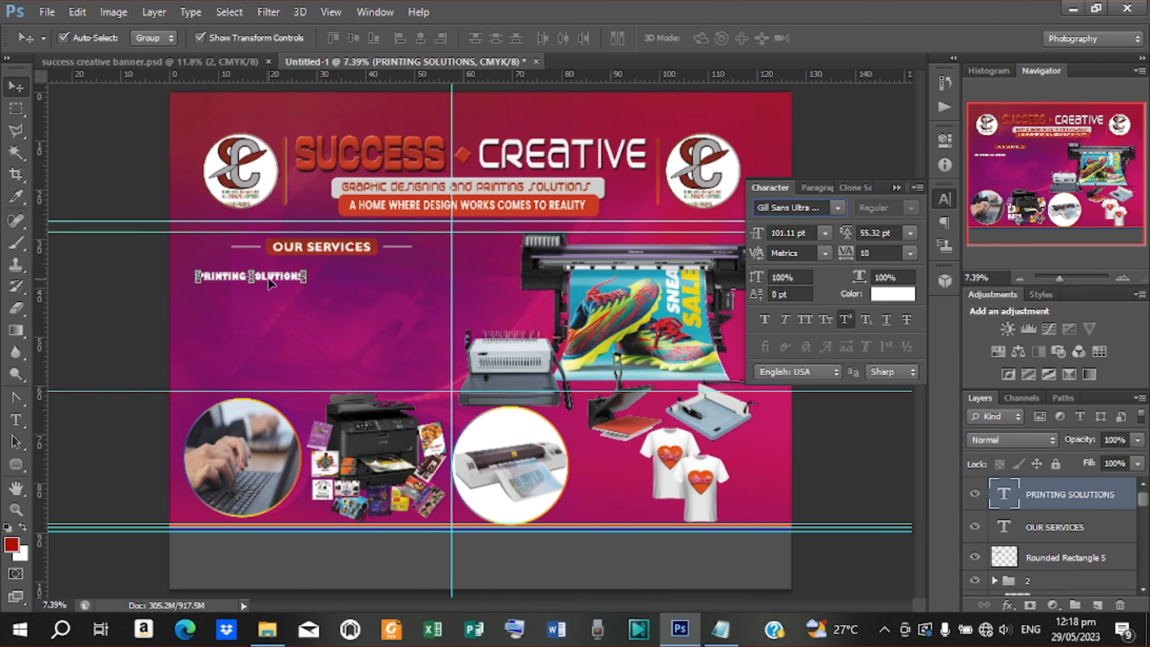
pyautogui.moveTo(251, 280); pyautogui.dragTo(252, 282)
pyautogui.click(845, 38)
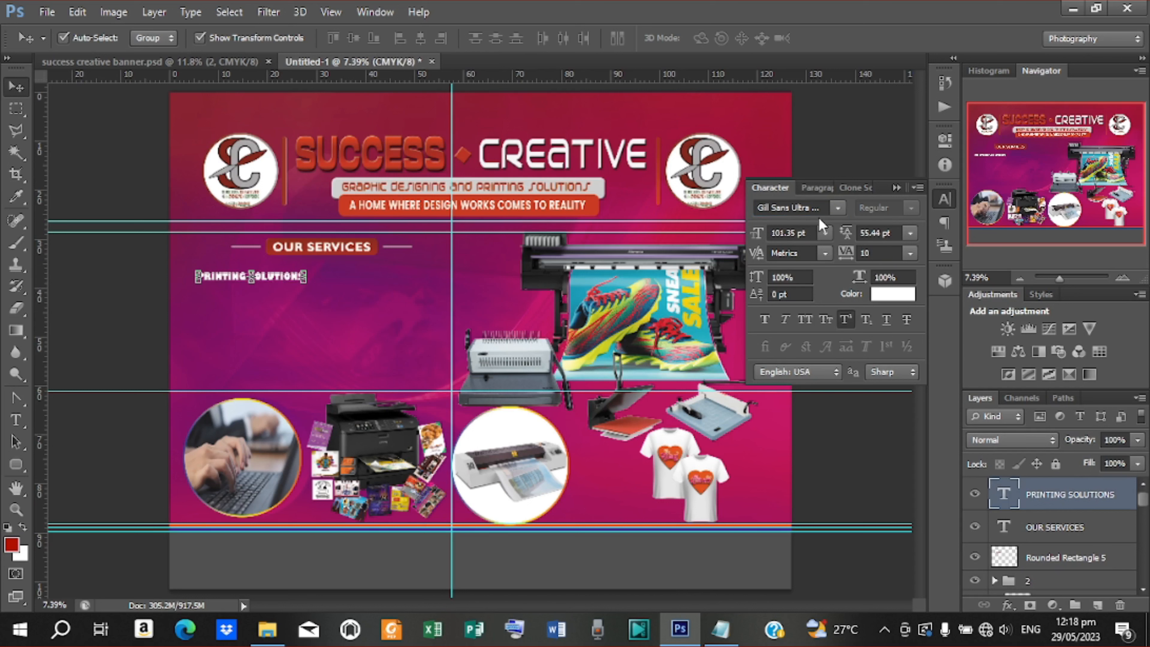
# Set the heading font to Hanson and nudge it slightly up and right
pyautogui.click(838, 208)
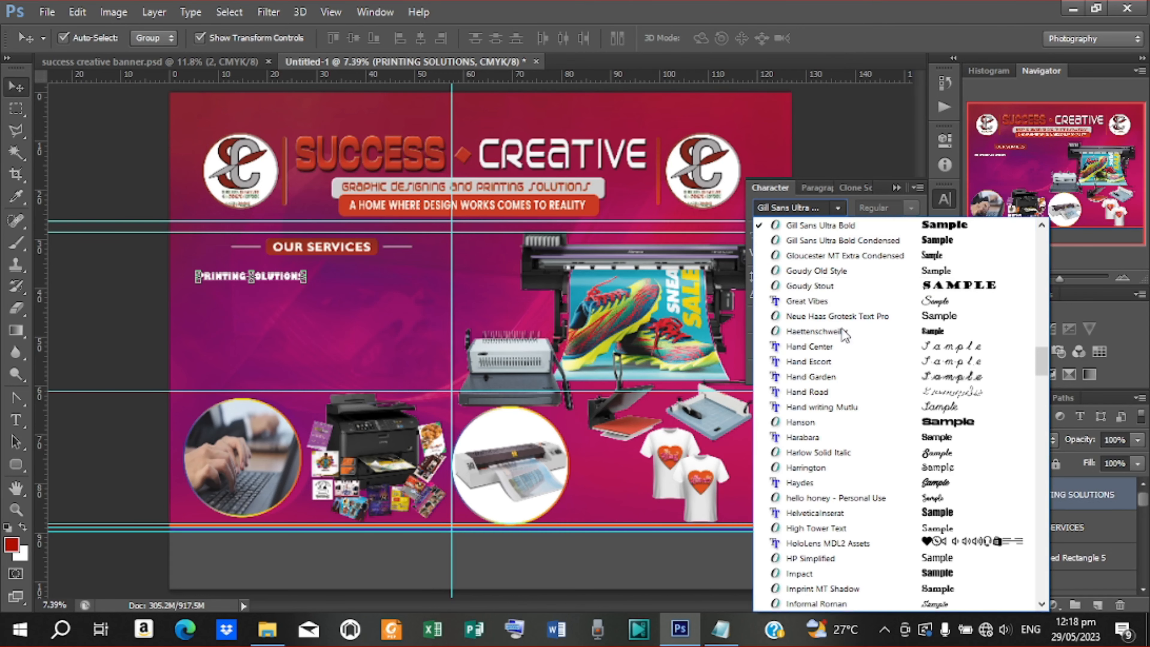
pyautogui.click(815, 422)
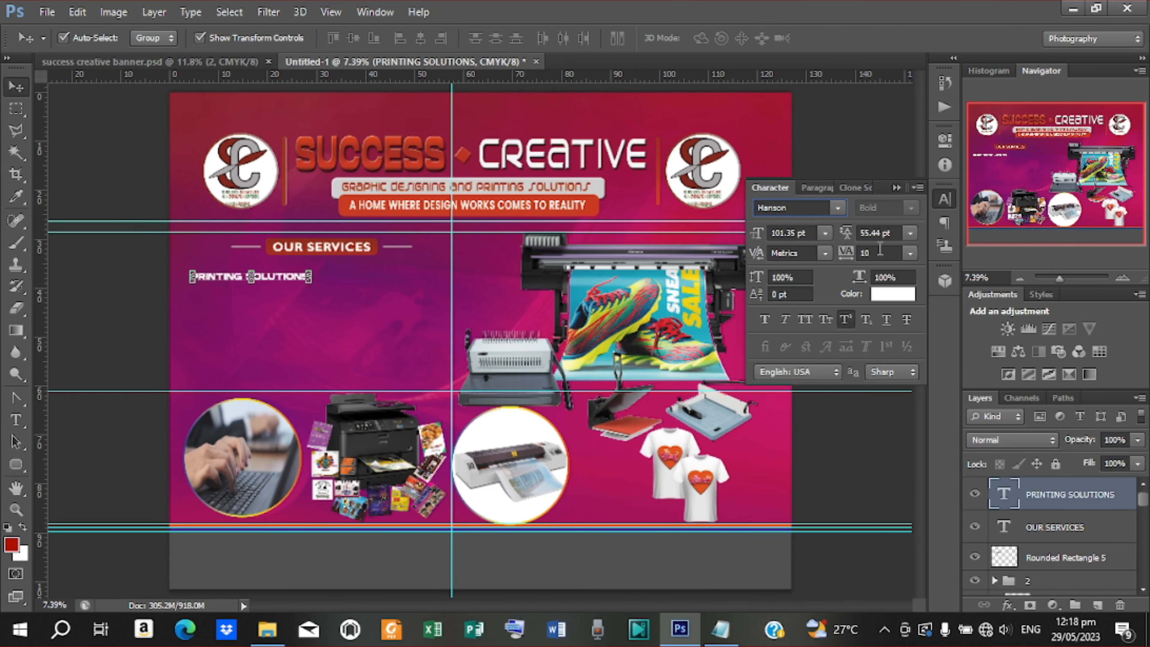
pyautogui.click(119, 292)
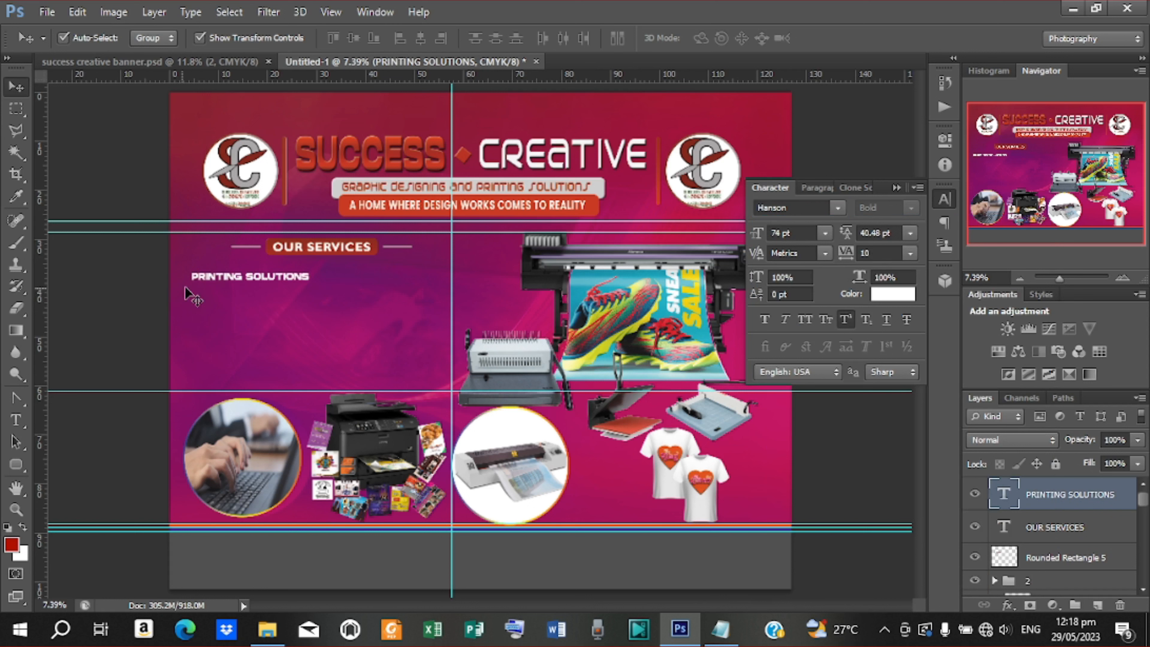
pyautogui.click(236, 279)
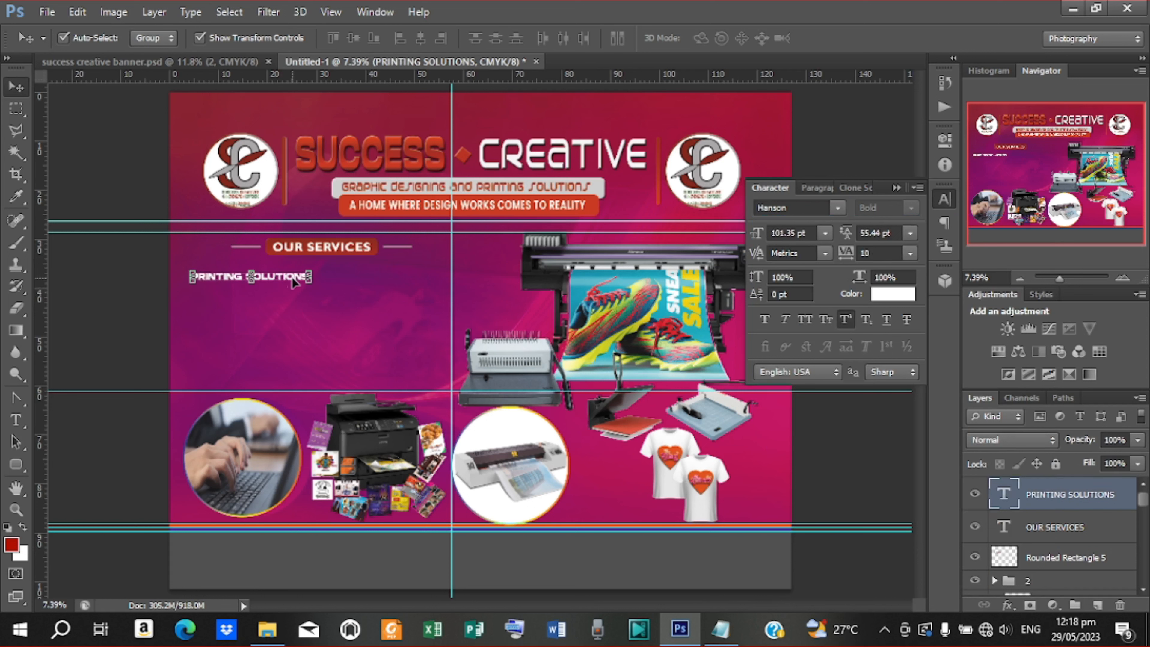
pyautogui.moveTo(292, 280); pyautogui.dragTo(299, 279)
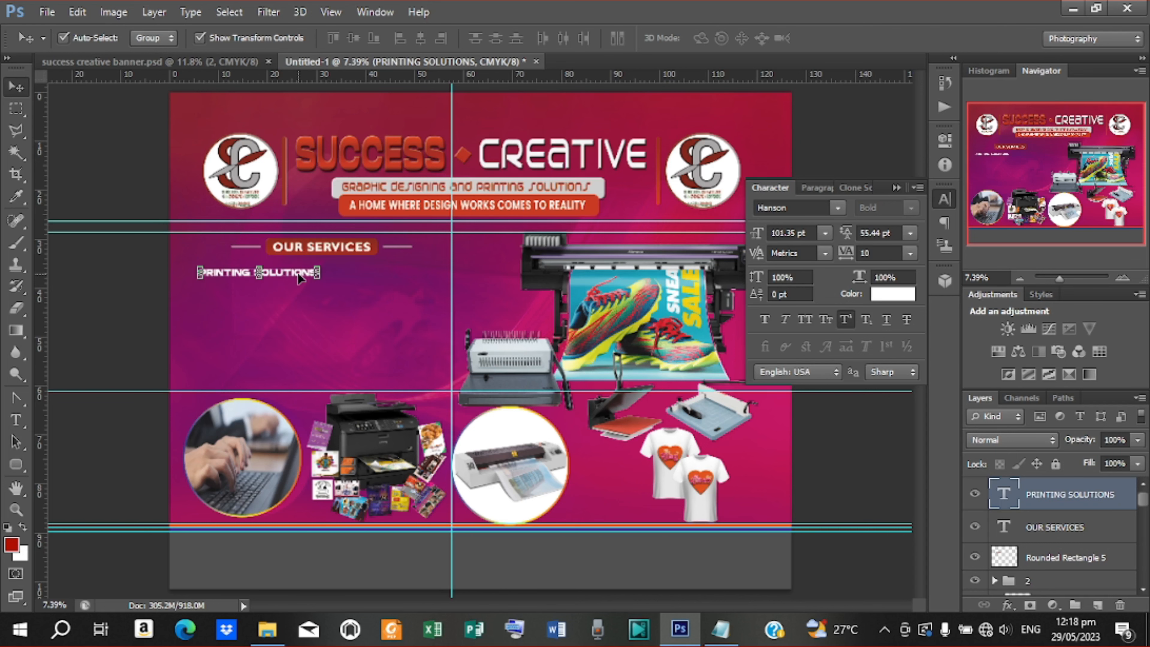
# Paste the services line (TYPING, PRINTING, PHOTOCOPY… BOOK BINDING) from the notes as new text and shift it right
pyautogui.press('t')
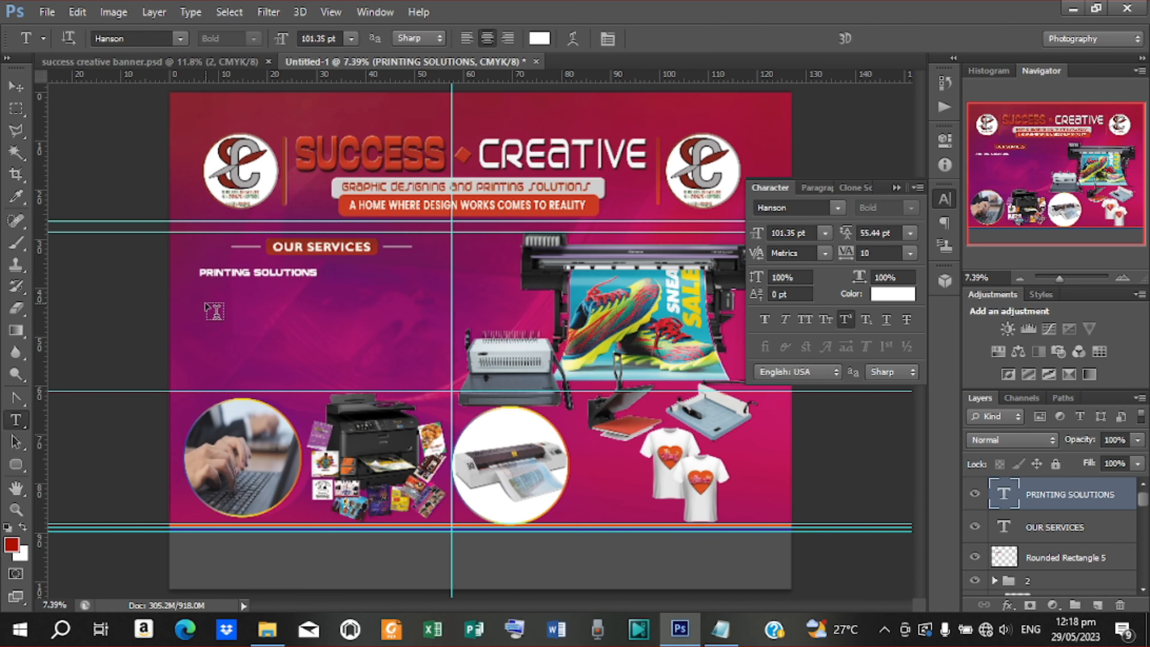
pyautogui.click(206, 300)
pyautogui.click(720, 629)
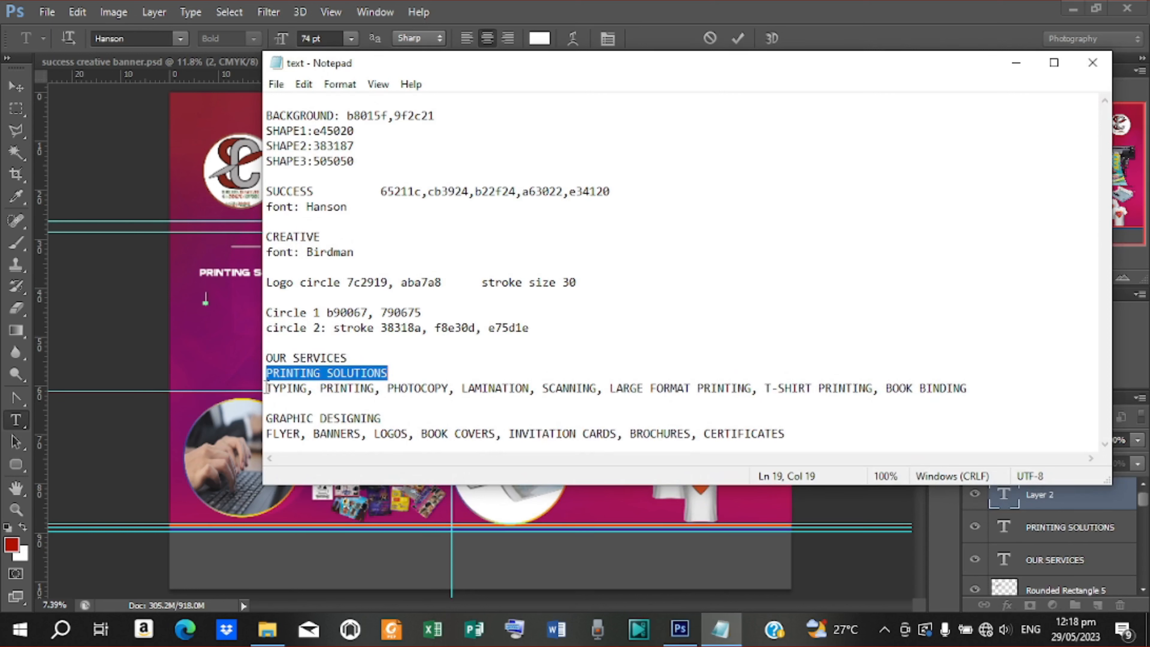
pyautogui.moveTo(266, 388); pyautogui.dragTo(974, 390)
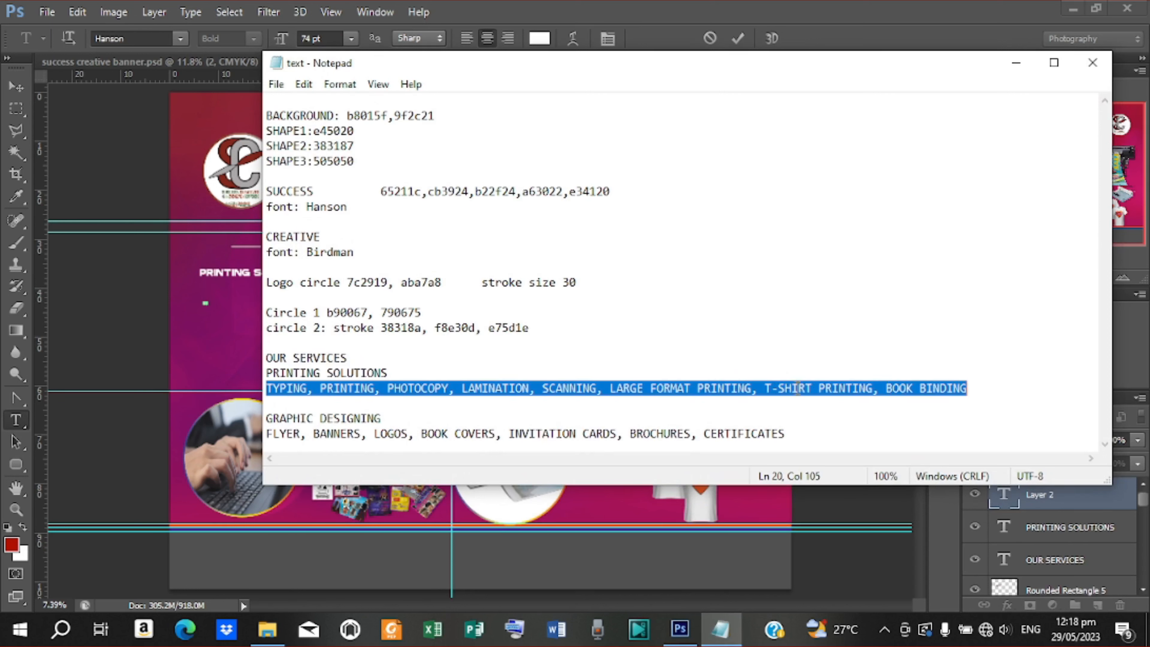
pyautogui.rightClick(736, 389)
pyautogui.click(775, 188)
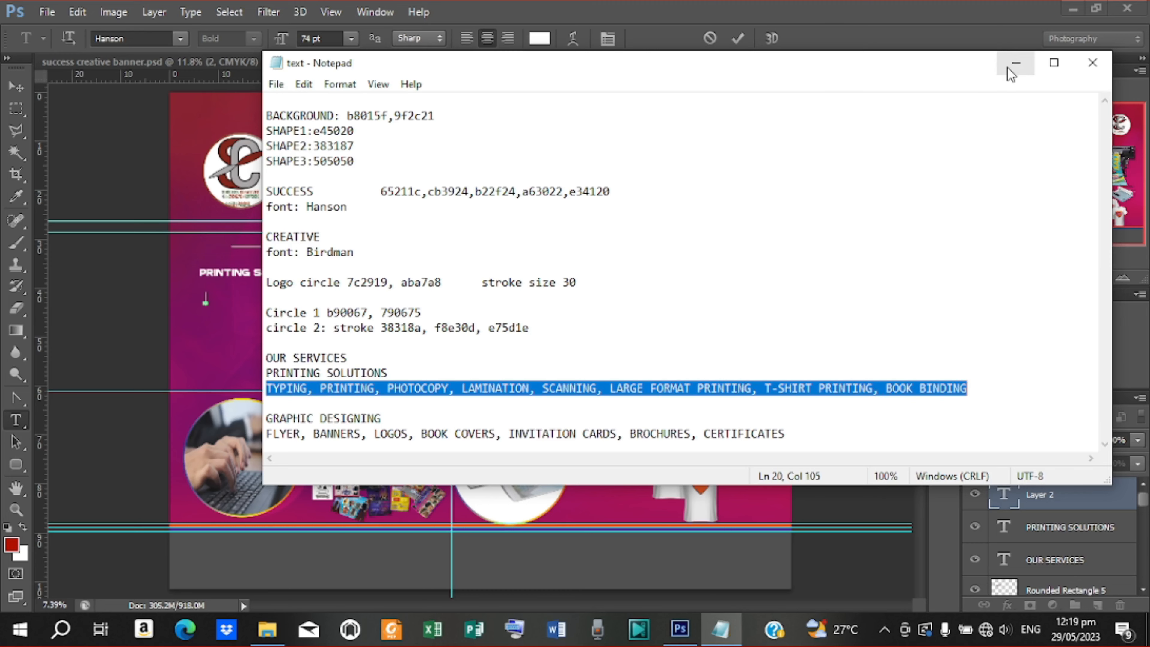
pyautogui.click(1015, 62)
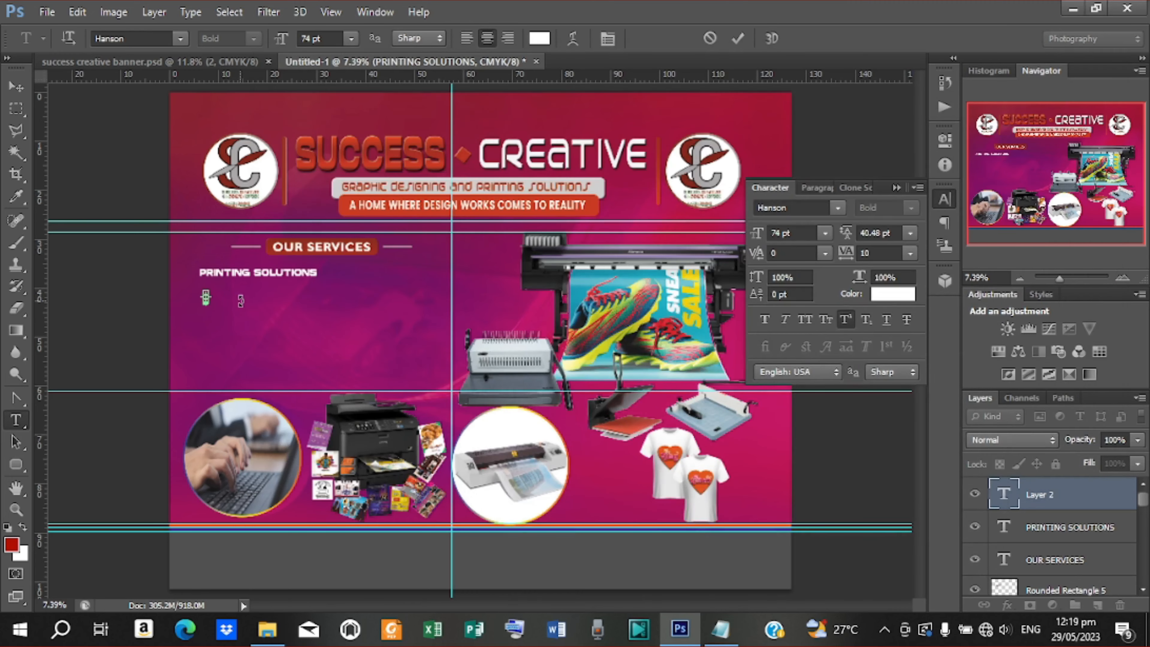
pyautogui.hotkey('ctrl', 'v')
pyautogui.click(738, 38)
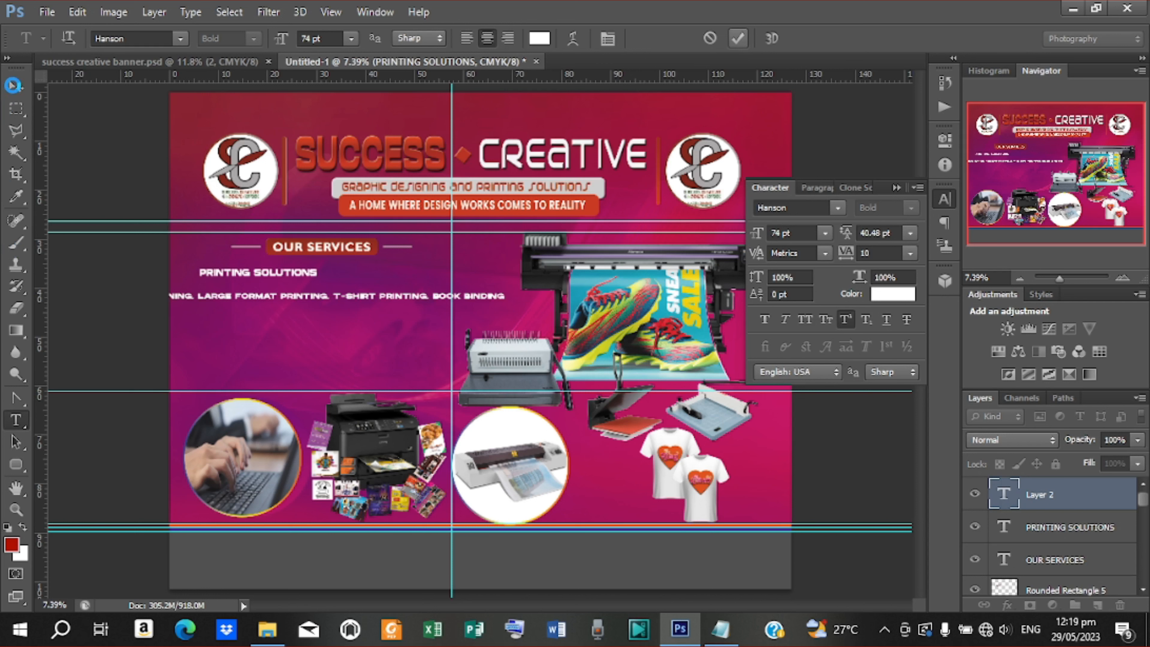
pyautogui.click(13, 85)
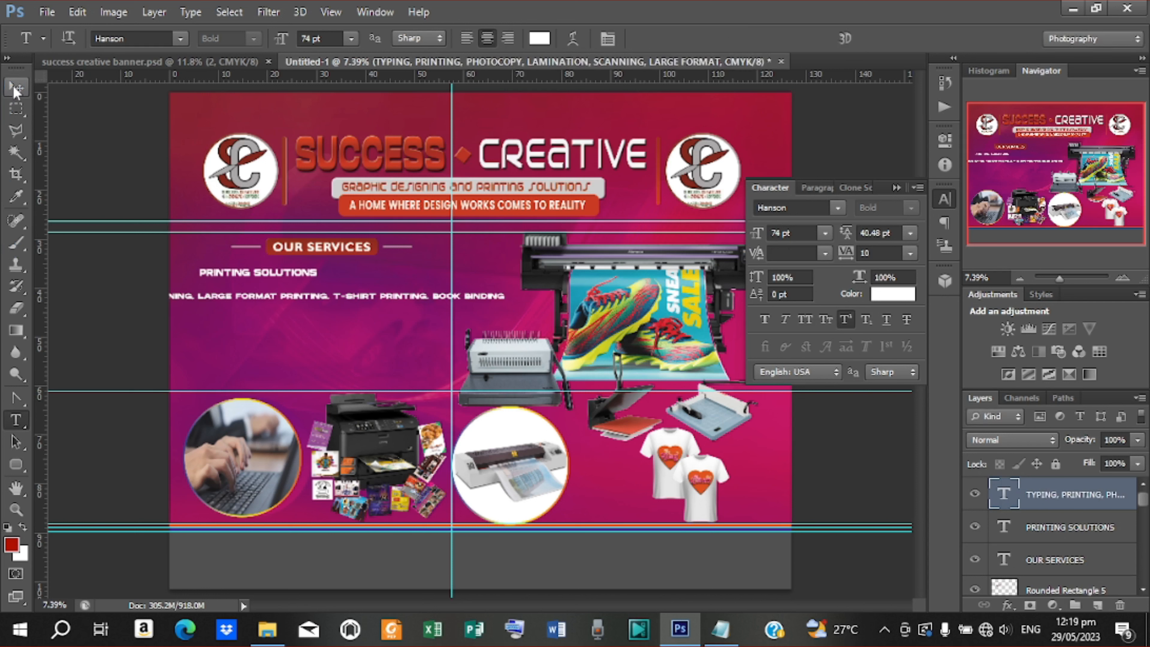
pyautogui.moveTo(279, 299); pyautogui.dragTo(546, 299)
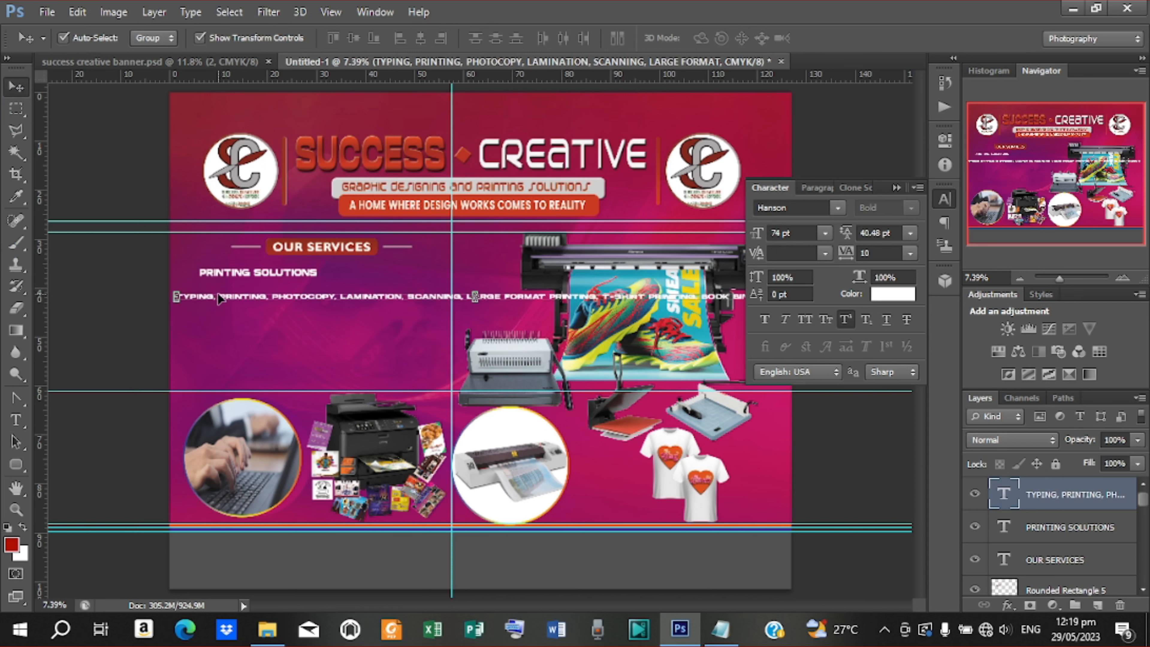
# Remove the commas after TYPING and PRINTING, putting PRINTING and PHOTOCOPY on new lines
pyautogui.press('t')
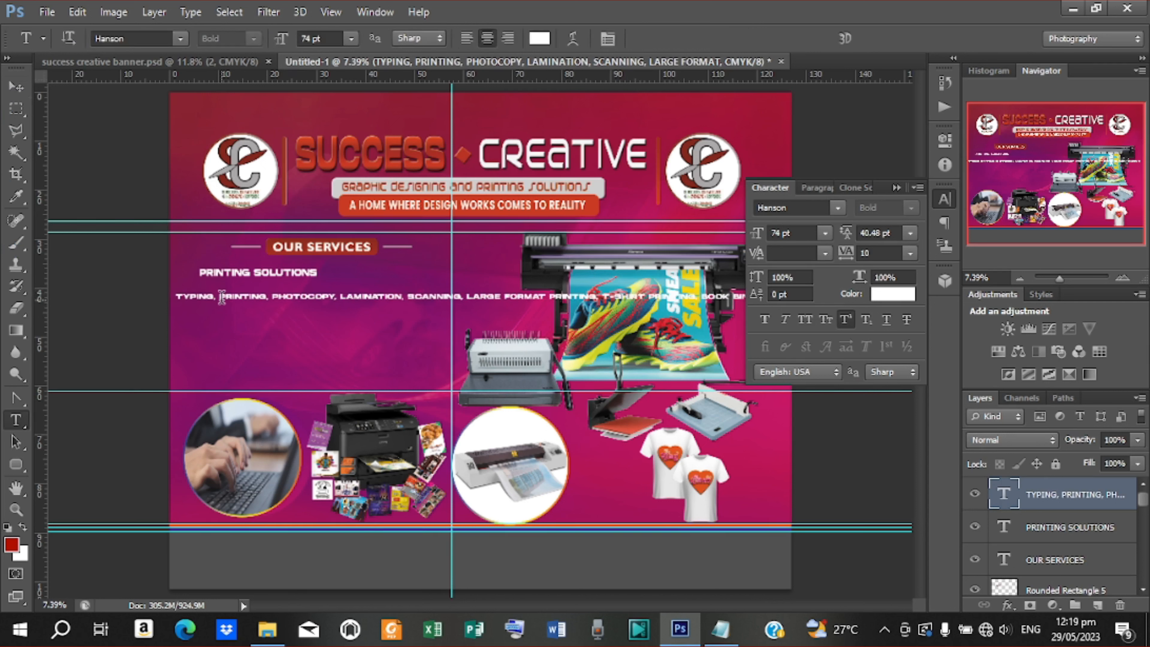
pyautogui.click(220, 296)
pyautogui.press('BackSpace')
pyautogui.press('BackSpace')
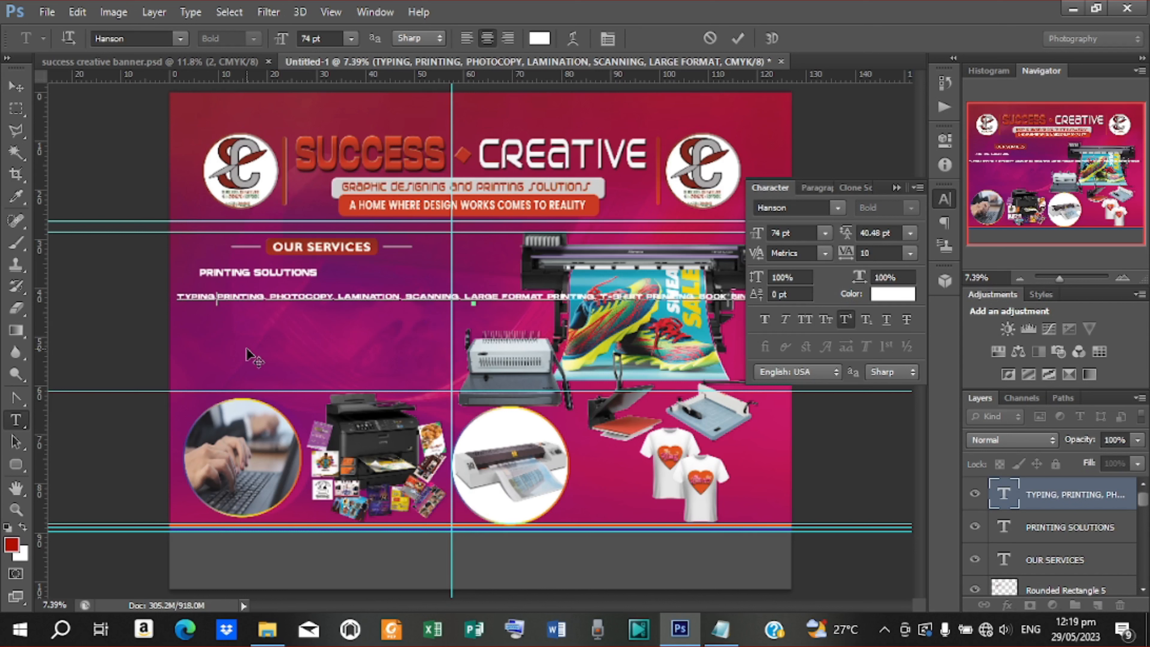
pyautogui.press('Return')
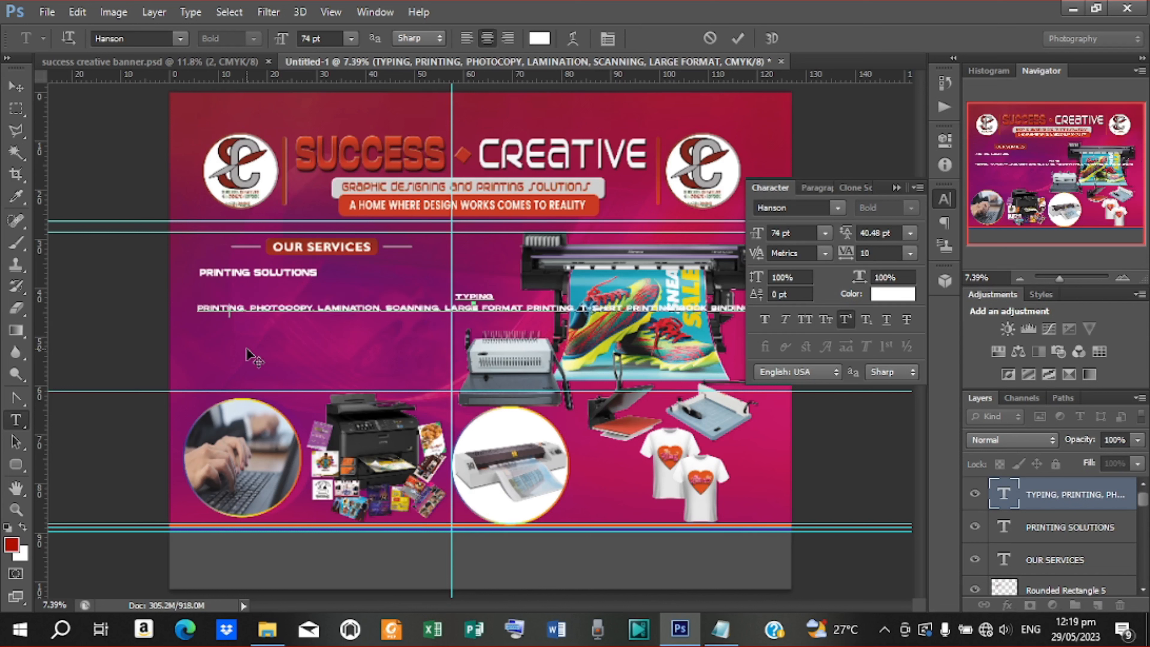
pyautogui.press('BackSpace')
pyautogui.press('BackSpace')
pyautogui.press('BackSpace')
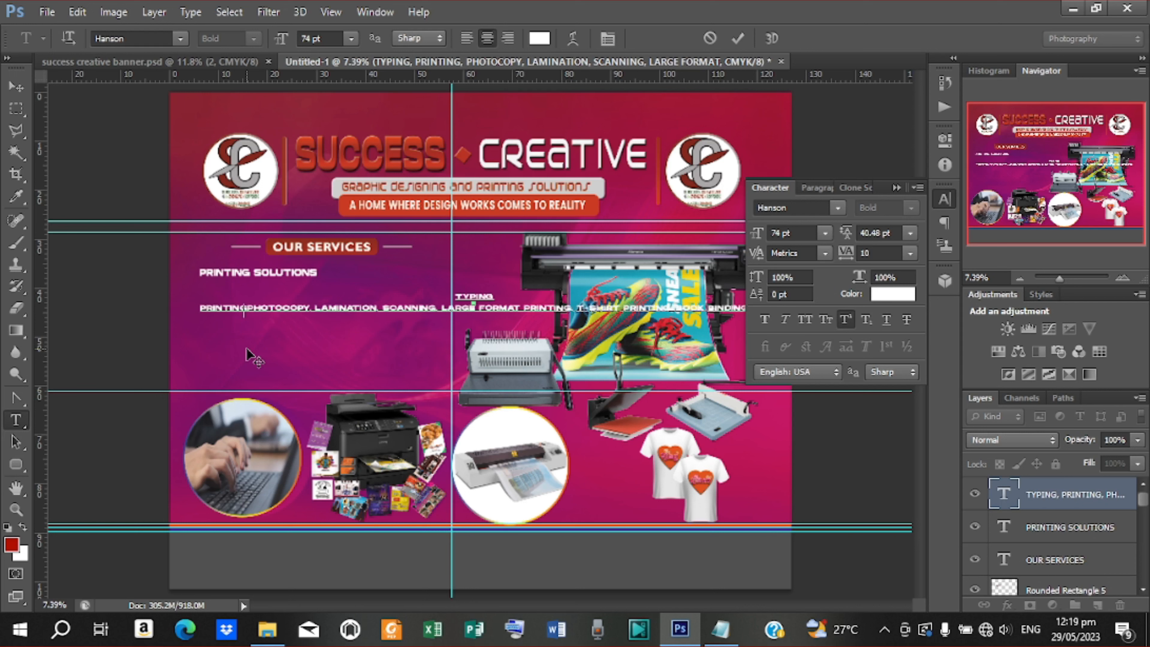
pyautogui.write('G')
pyautogui.press('Return')
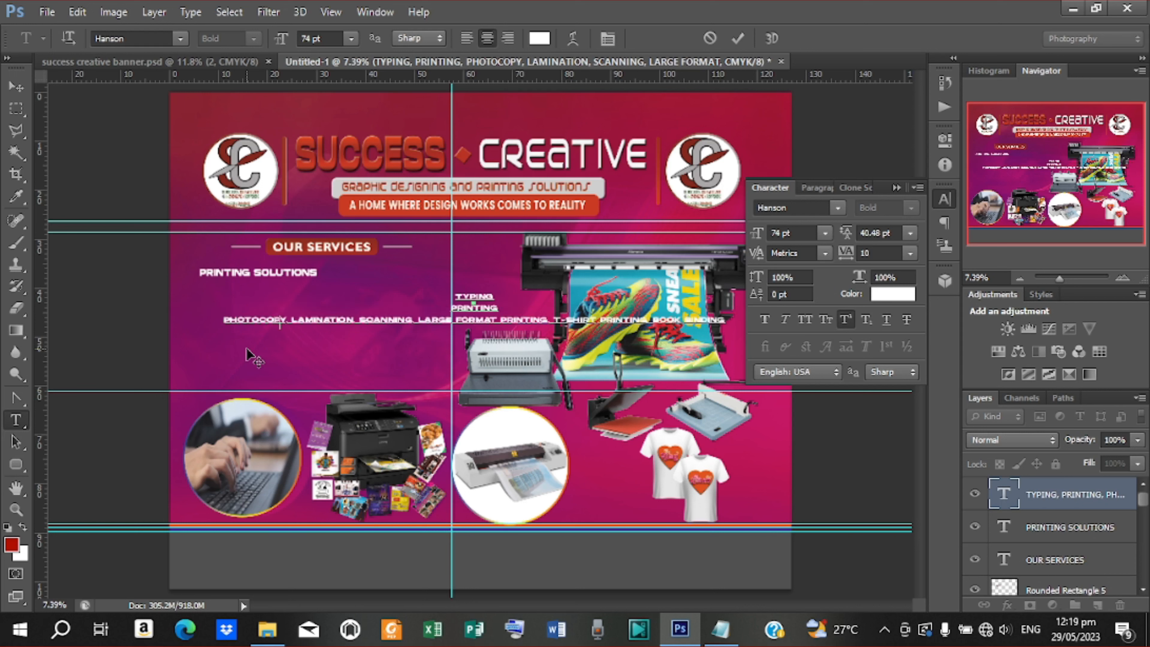
# Put LAMINATION, SCANNING and LARGE FORMAT on their own lines, deleting the commas
pyautogui.press('BackSpace')
pyautogui.press('BackSpace')
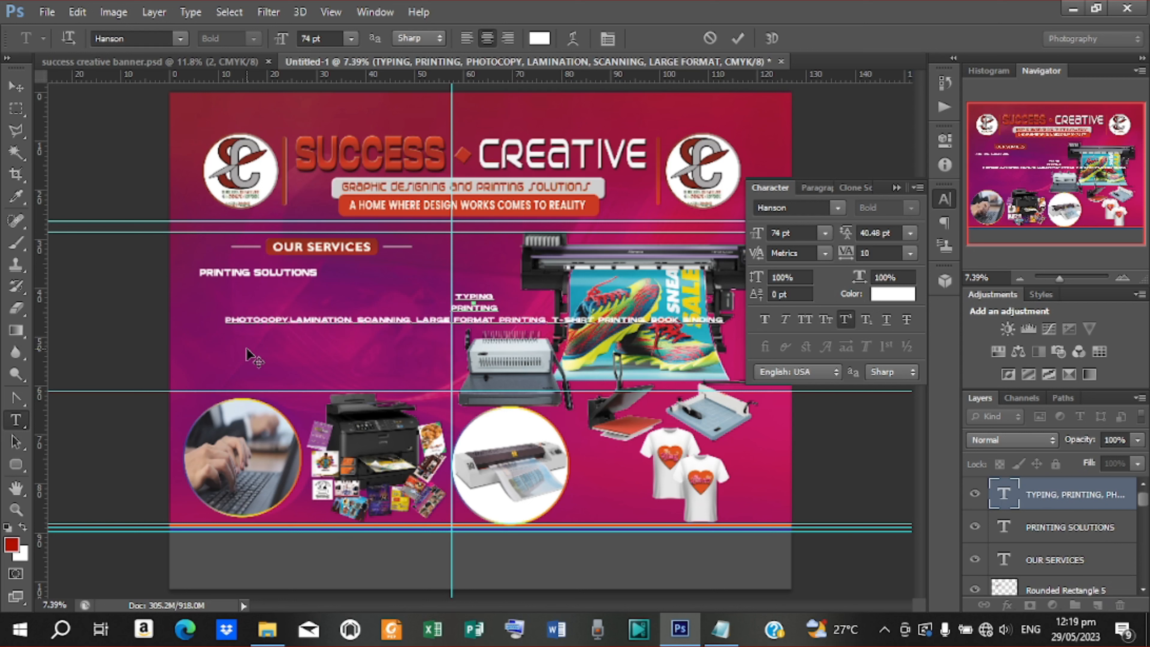
pyautogui.press('Return')
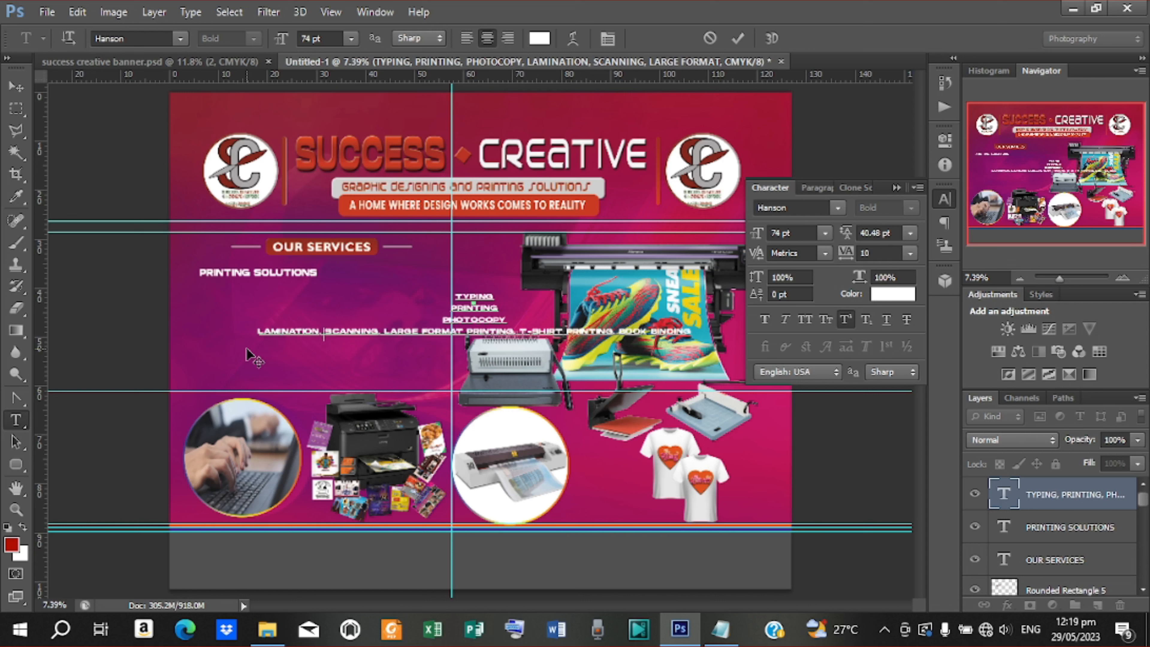
pyautogui.press('BackSpace')
pyautogui.press('BackSpace')
pyautogui.press('Return')
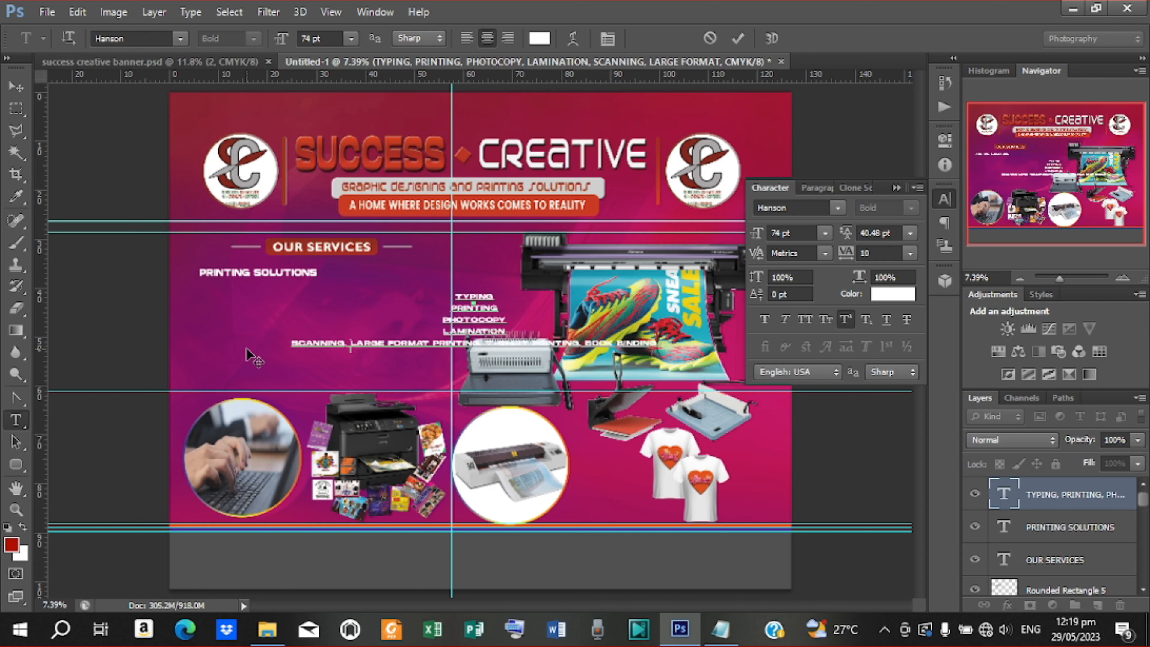
pyautogui.press('BackSpace')
pyautogui.press('BackSpace')
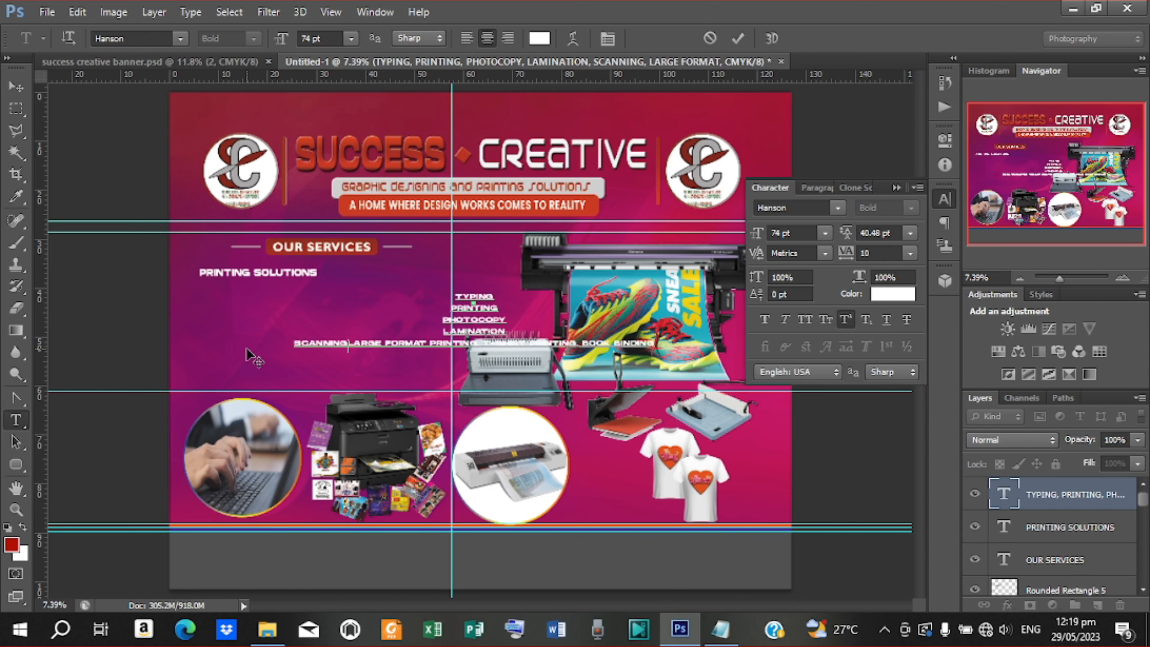
pyautogui.press('Return')
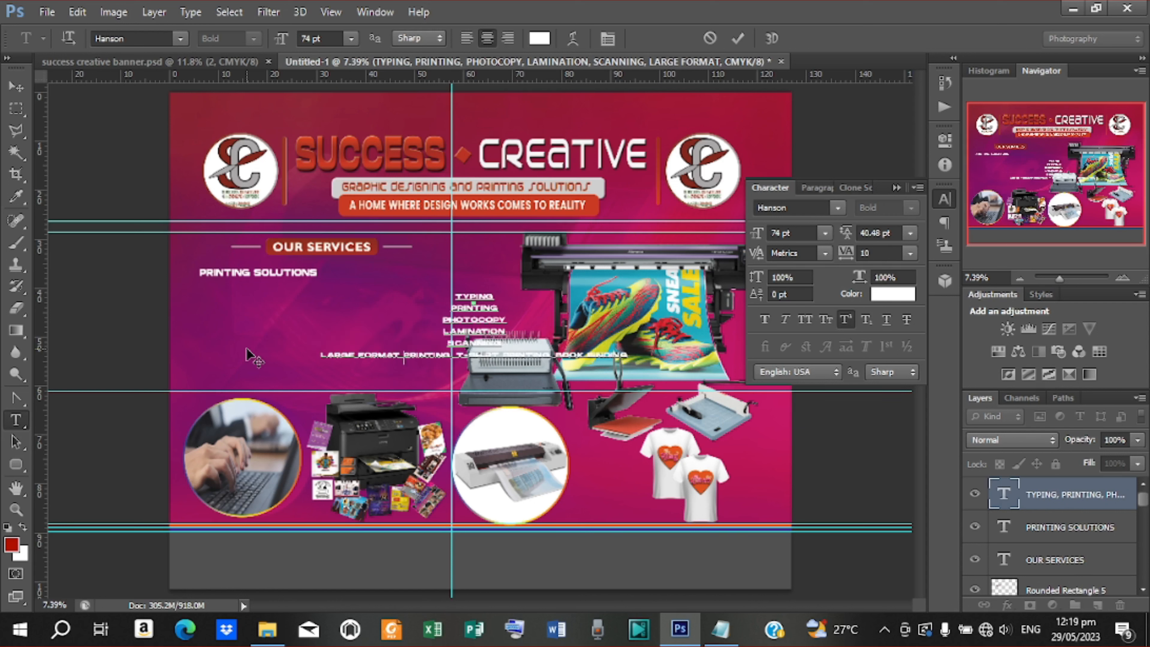
pyautogui.press('BackSpace')
pyautogui.press('Return')
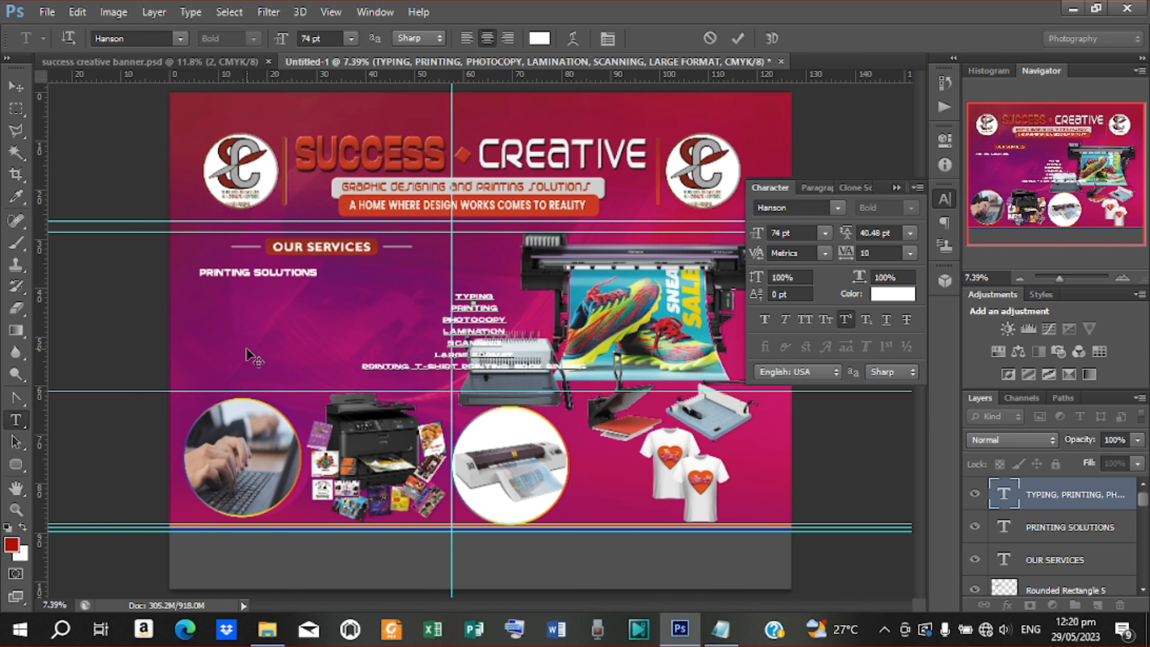
# Put T-SHIRT PRINTING and BOOK BINDING on their own lines, delete the stray space, and commit the text
pyautogui.press('Return')
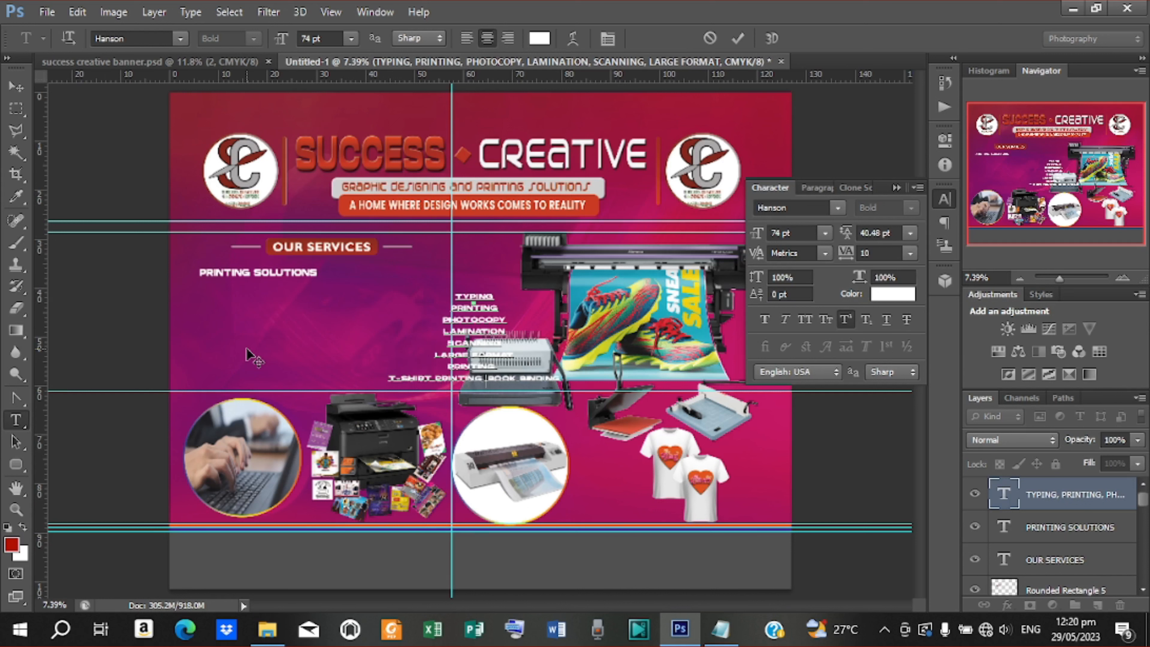
pyautogui.press('BackSpace')
pyautogui.press('Return')
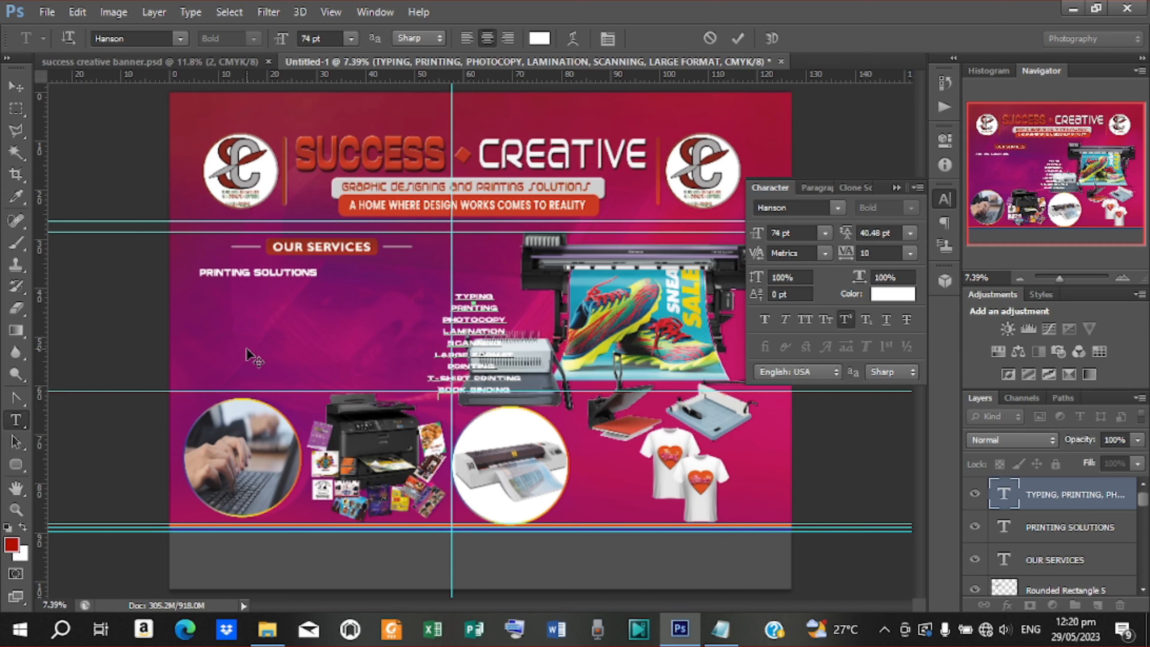
pyautogui.click(737, 38)
# Move the services list beneath PRINTING SOLUTIONS and left-align its lines
pyautogui.press('v')
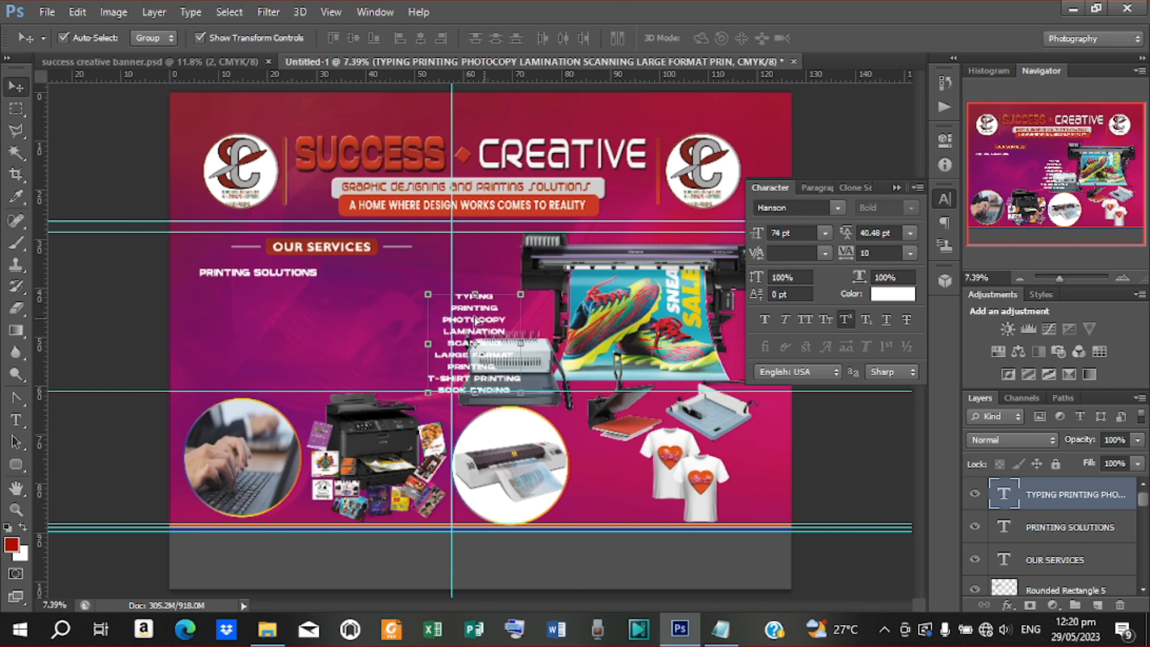
pyautogui.moveTo(479, 327); pyautogui.dragTo(250, 303)
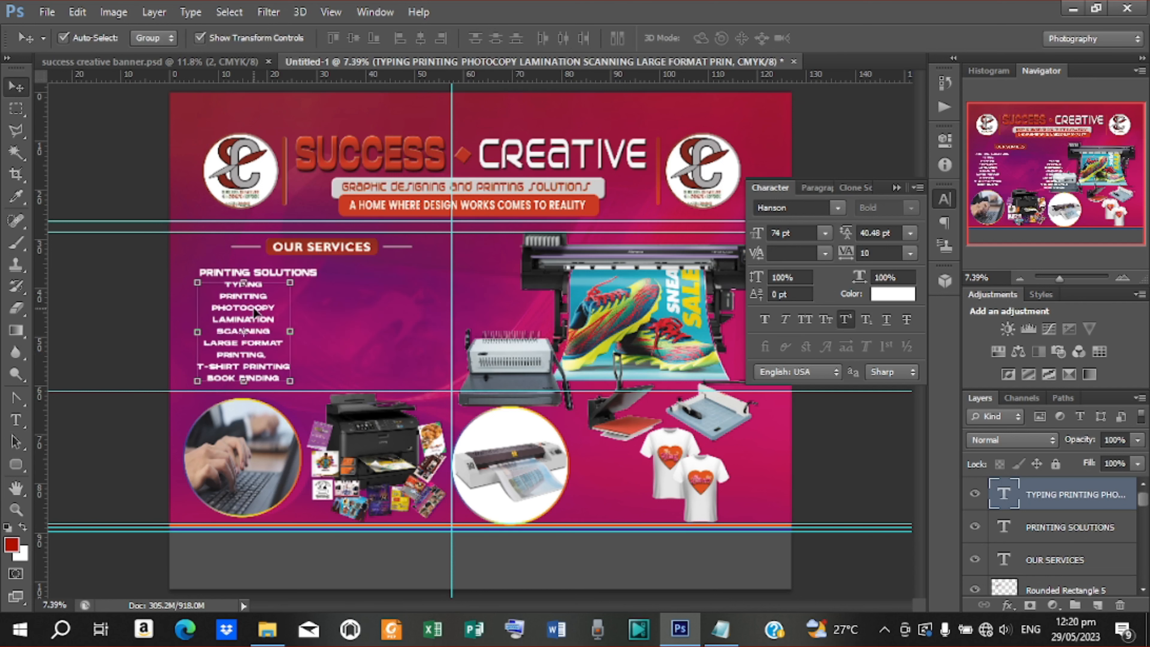
pyautogui.click(816, 187)
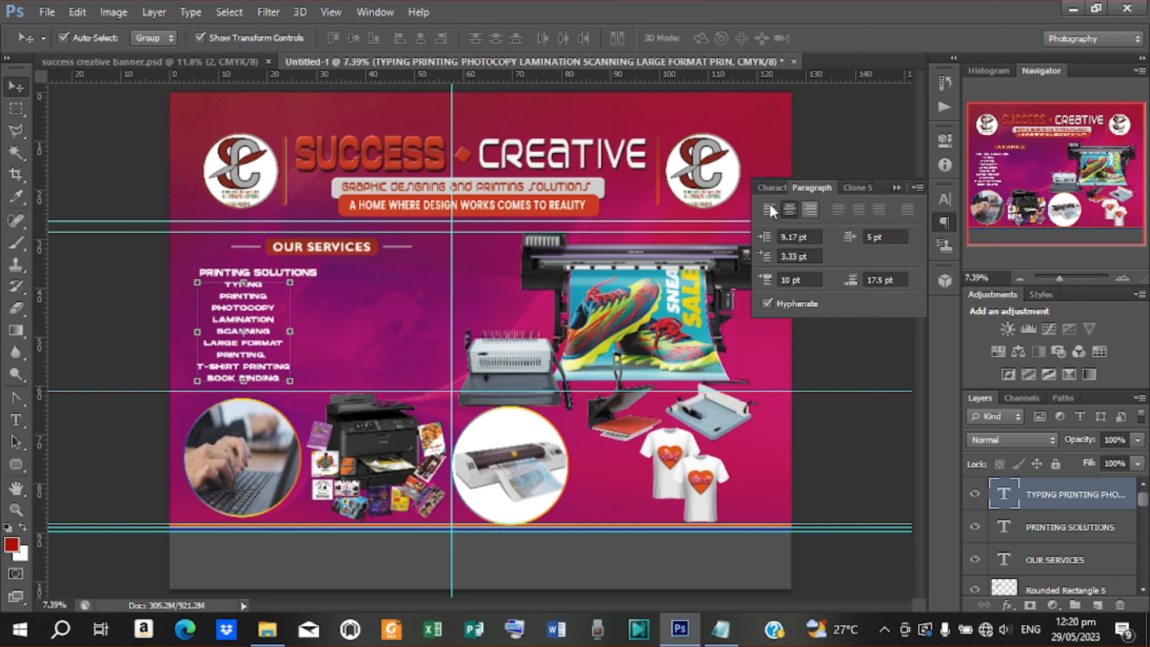
pyautogui.click(767, 210)
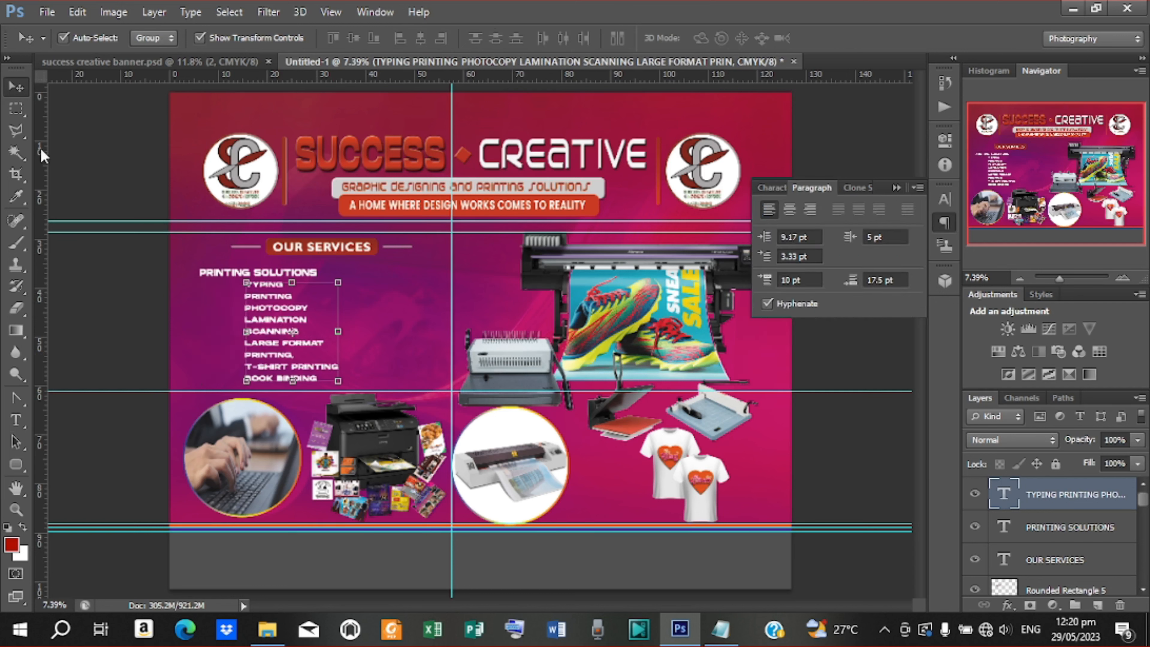
pyautogui.moveTo(282, 315); pyautogui.dragTo(256, 318)
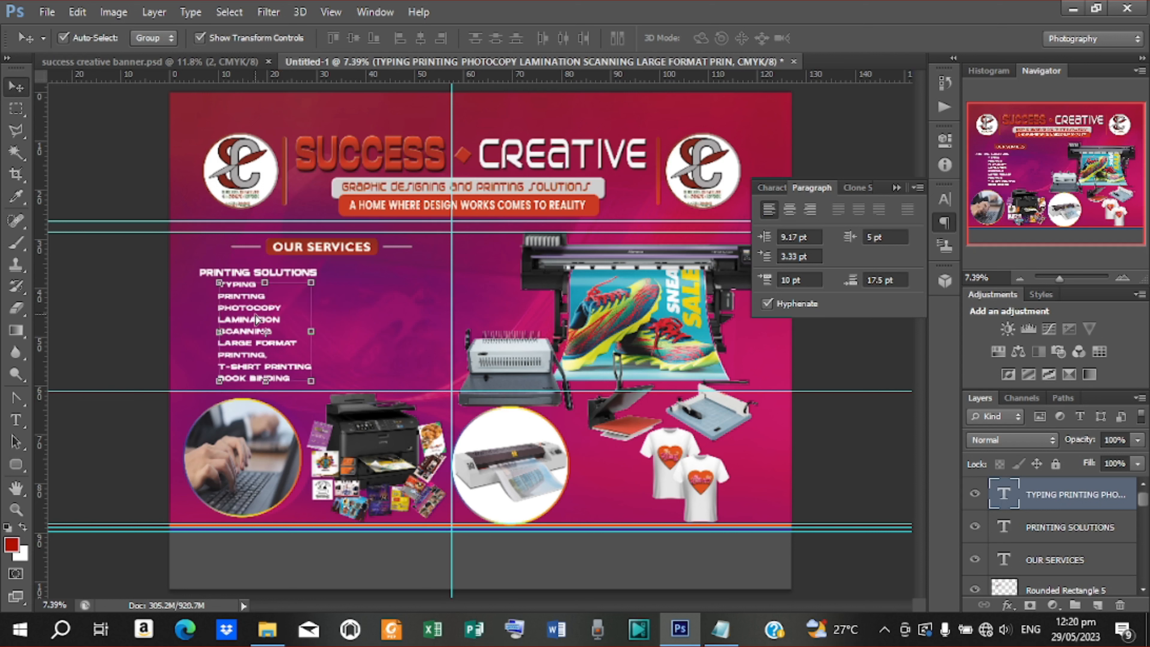
# Zoom in and try the Impact font on the services list
pyautogui.click(778, 186)
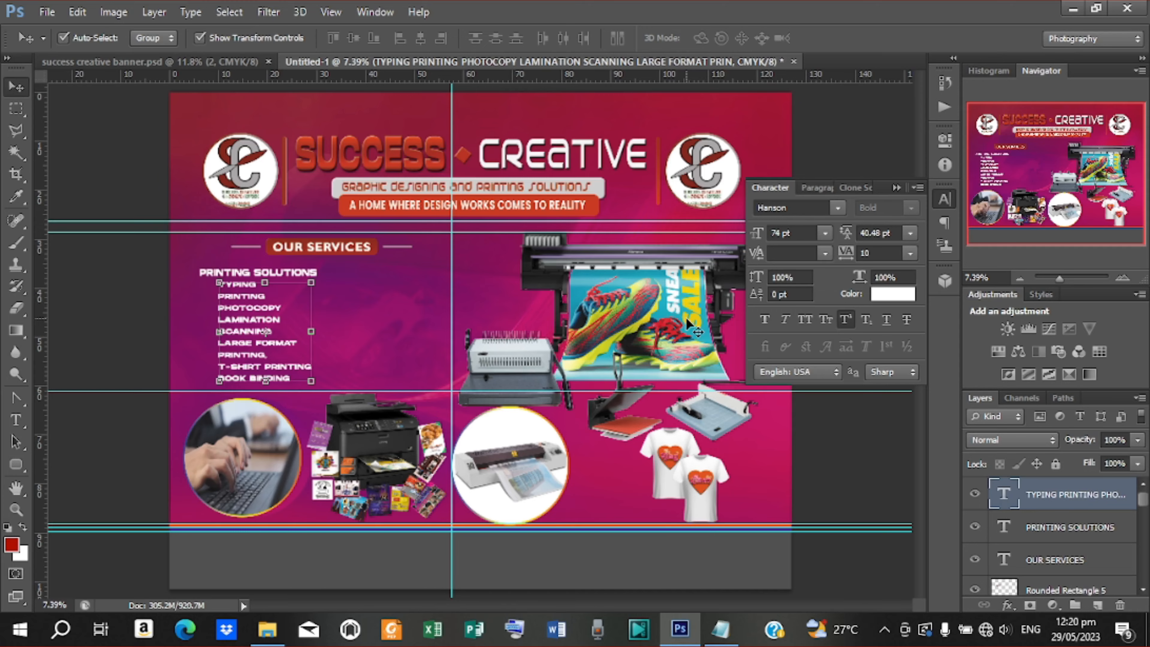
pyautogui.hotkey('ctrl', '+')
pyautogui.hotkey('ctrl', '+')
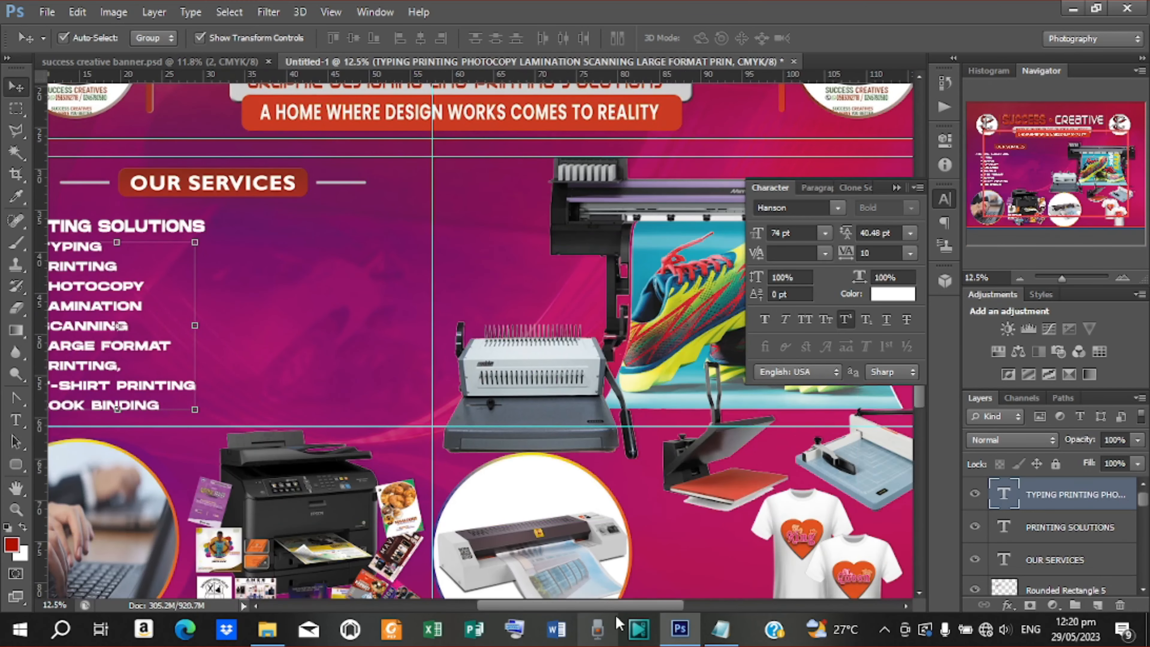
pyautogui.moveTo(614, 607); pyautogui.dragTo(565, 608)
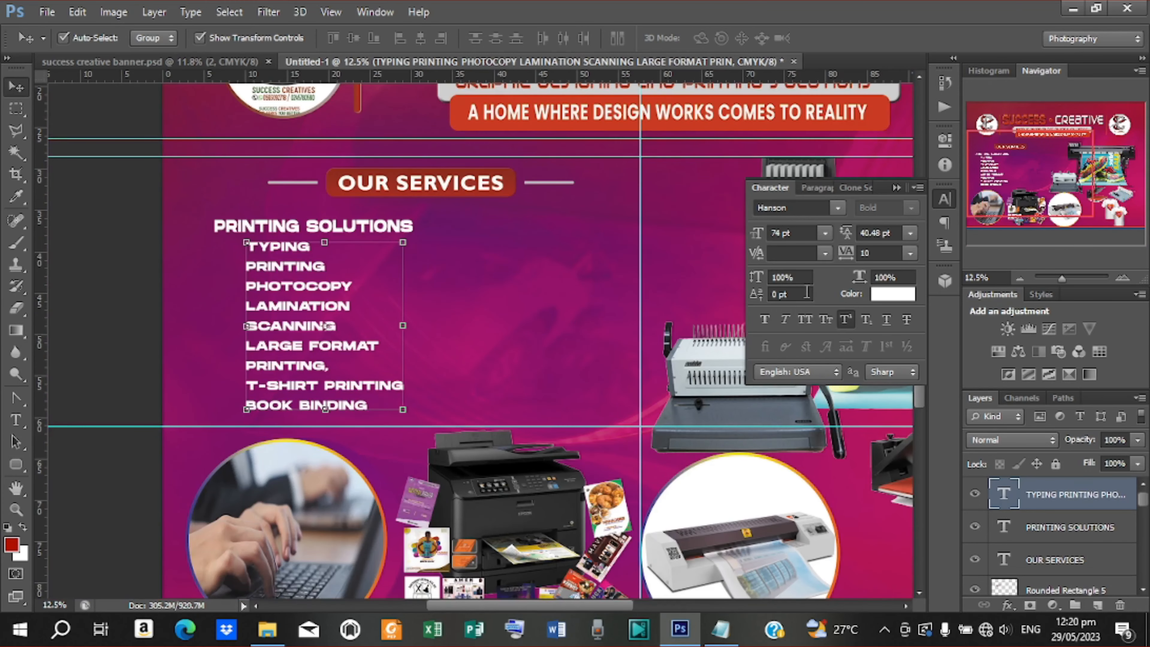
pyautogui.click(837, 208)
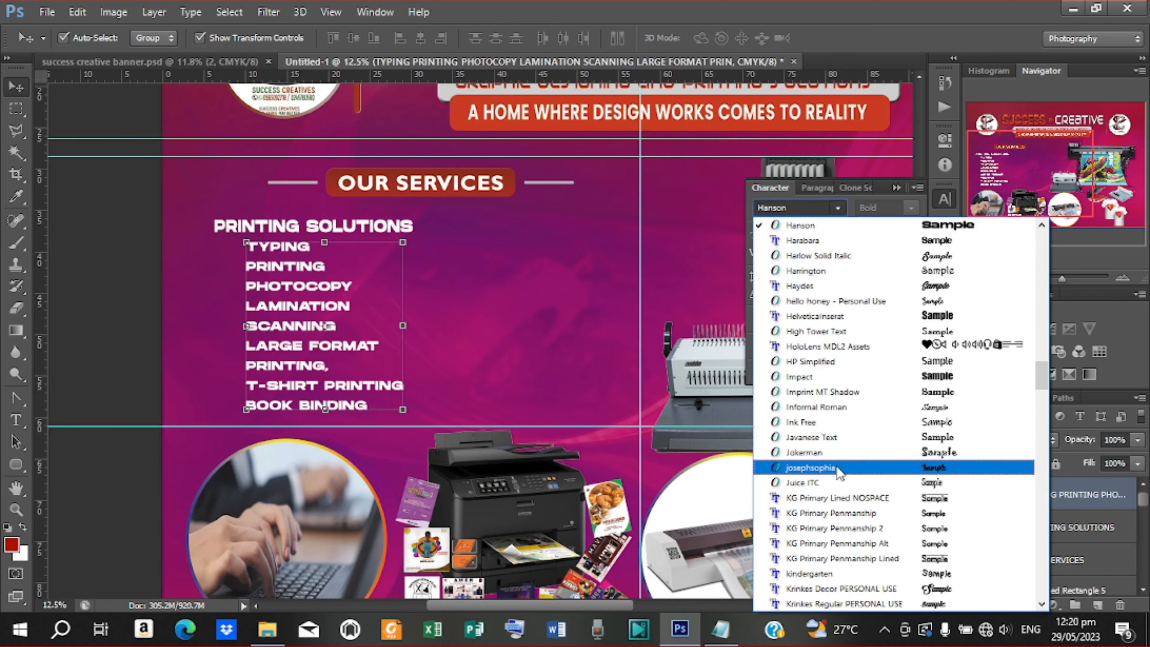
pyautogui.click(827, 377)
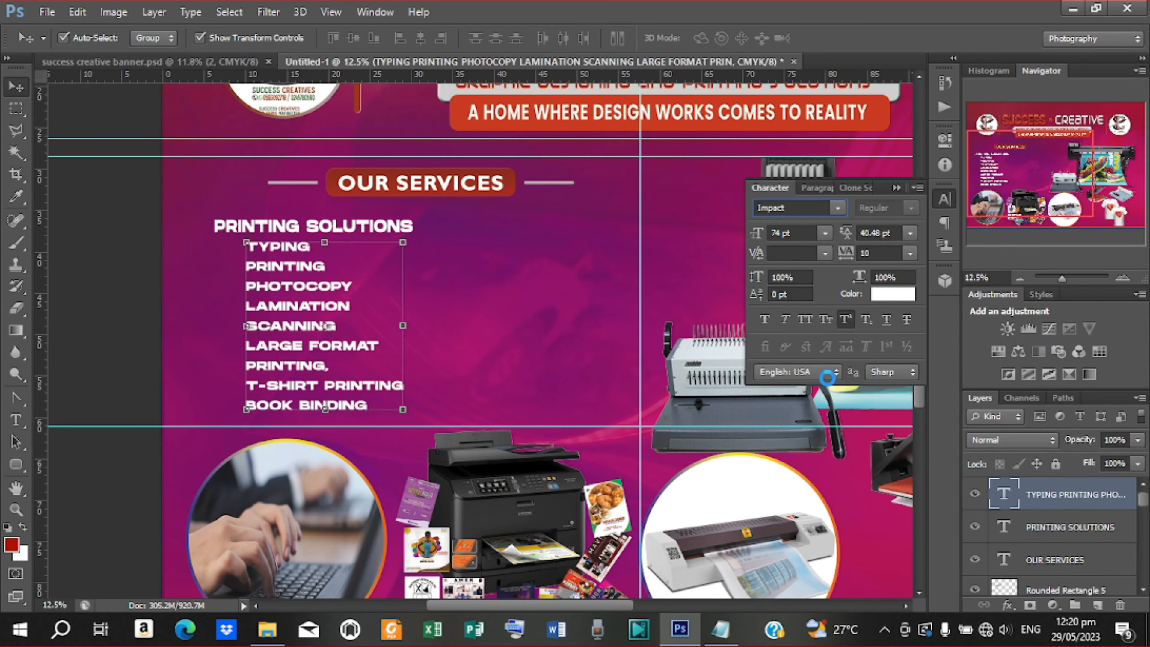
pyautogui.click(836, 209)
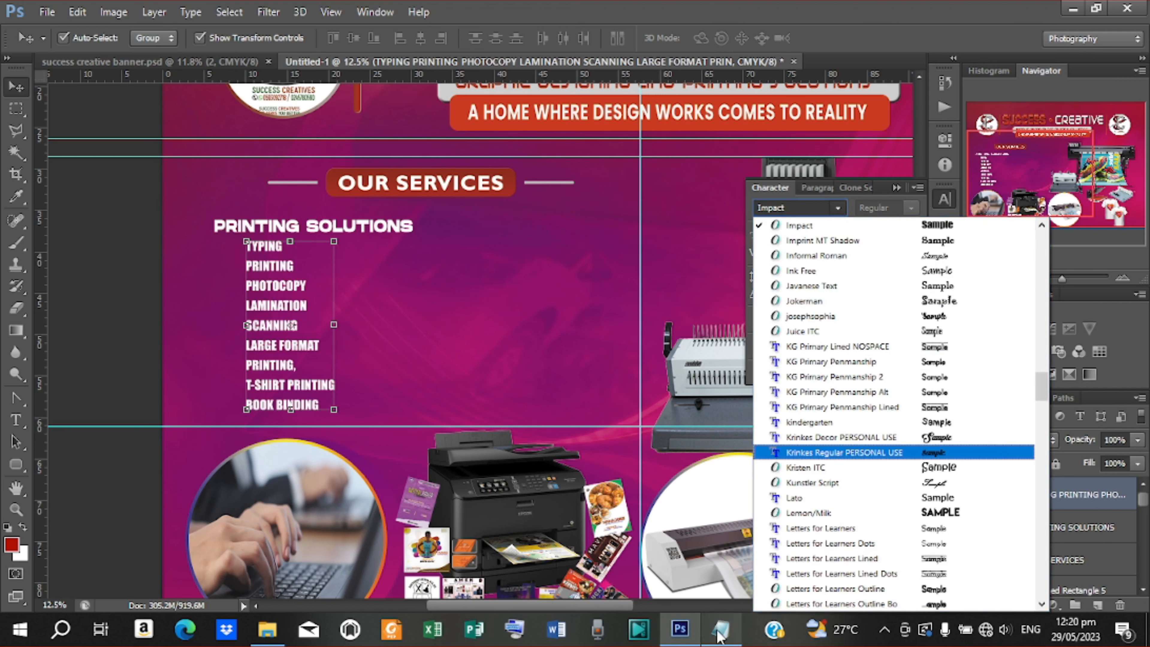
pyautogui.click(190, 68)
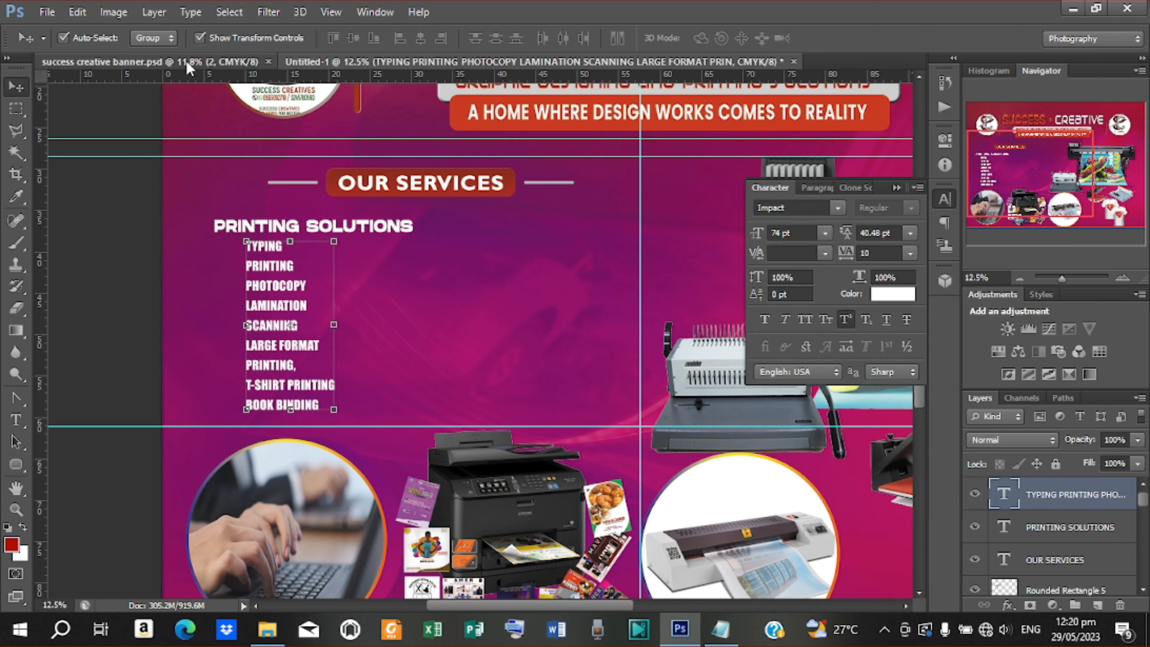
# Check the original banner, then set the services list back to Hanson and nudge it into place
pyautogui.click(189, 68)
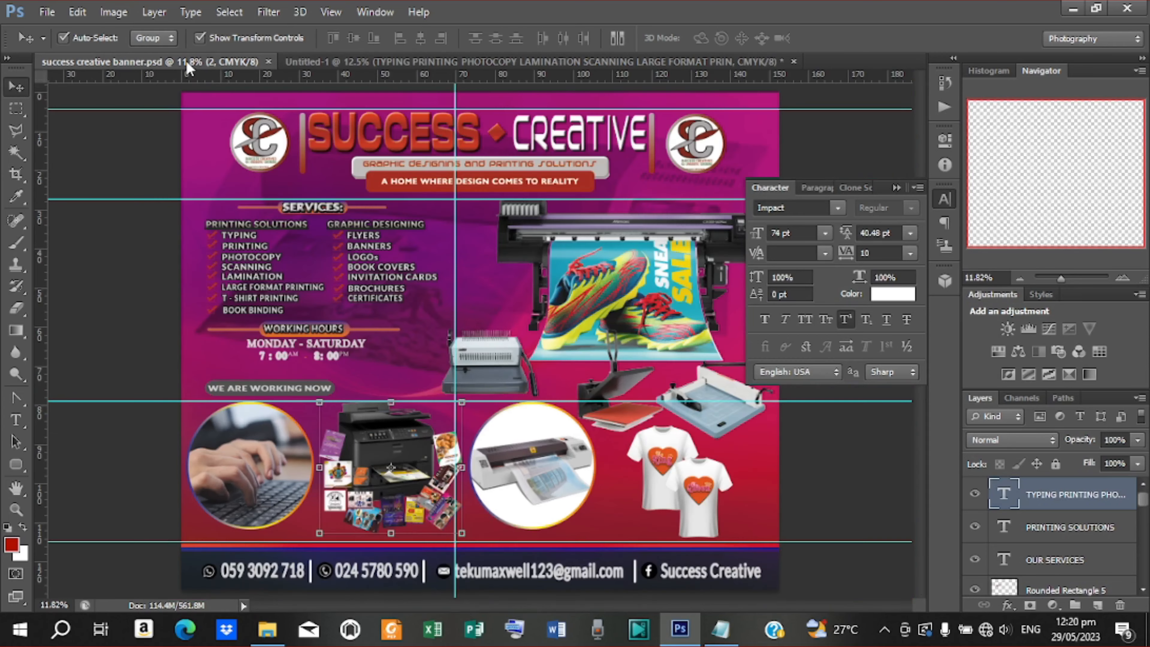
pyautogui.click(243, 265)
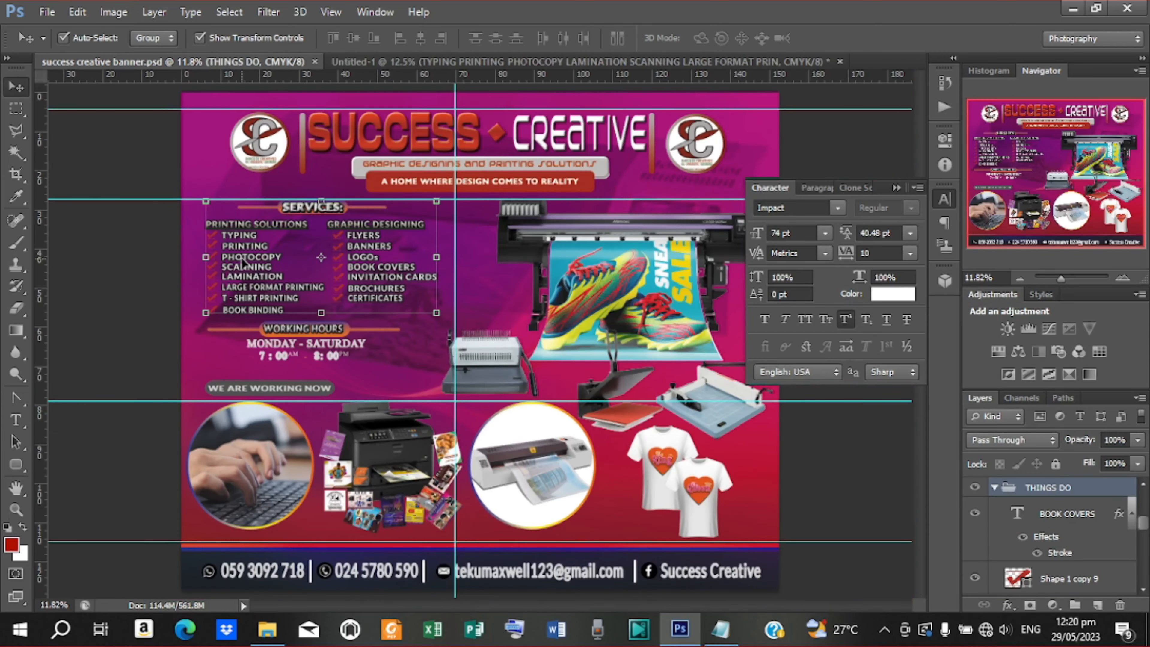
pyautogui.click(390, 61)
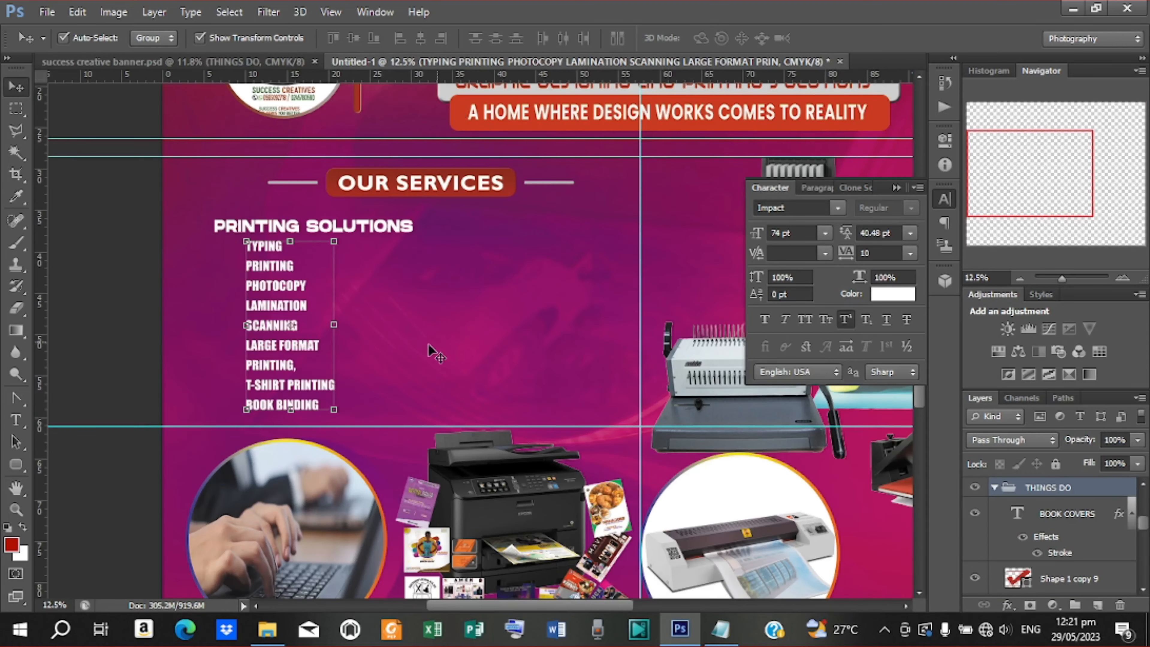
pyautogui.click(838, 207)
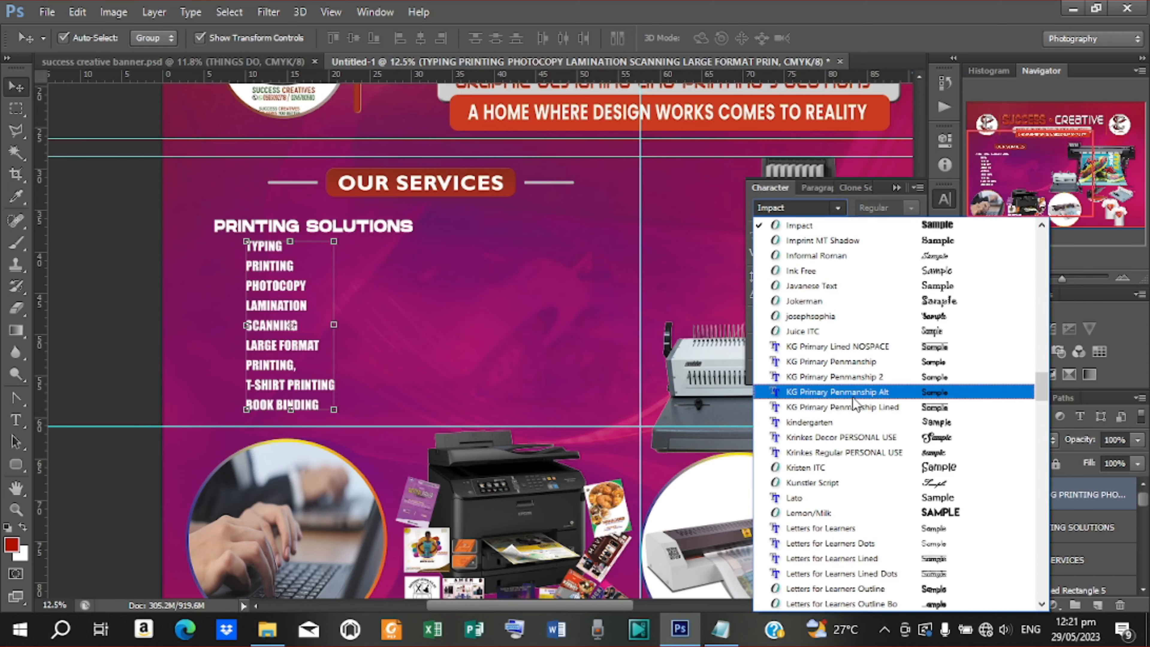
pyautogui.scroll(5, 842, 333)
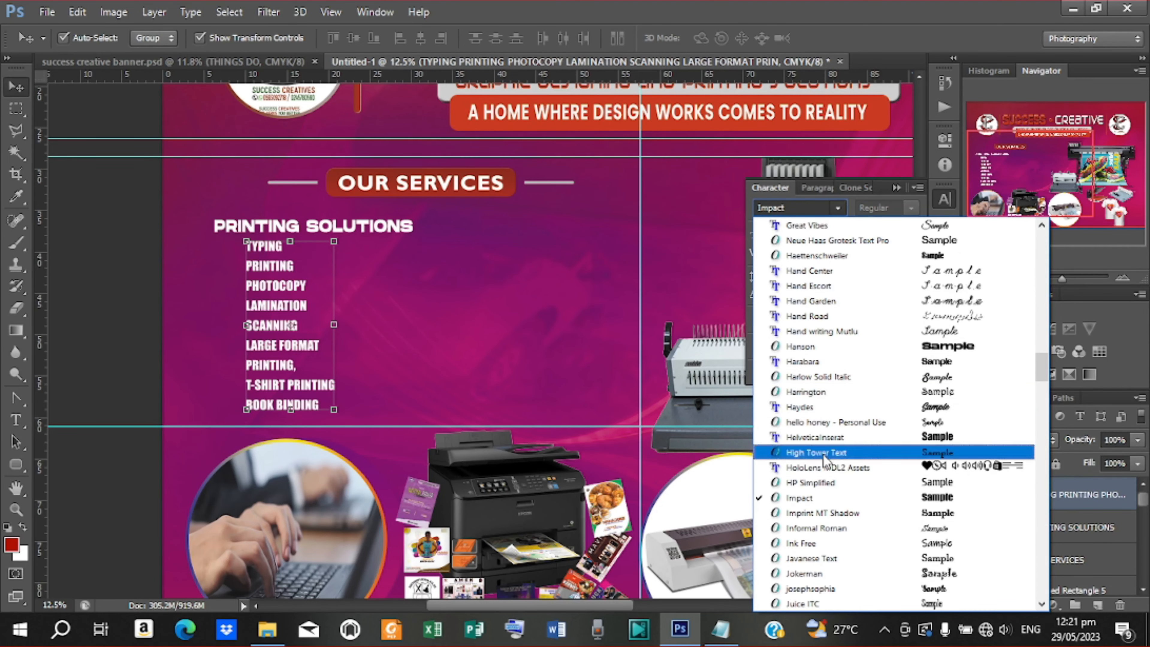
pyautogui.click(820, 347)
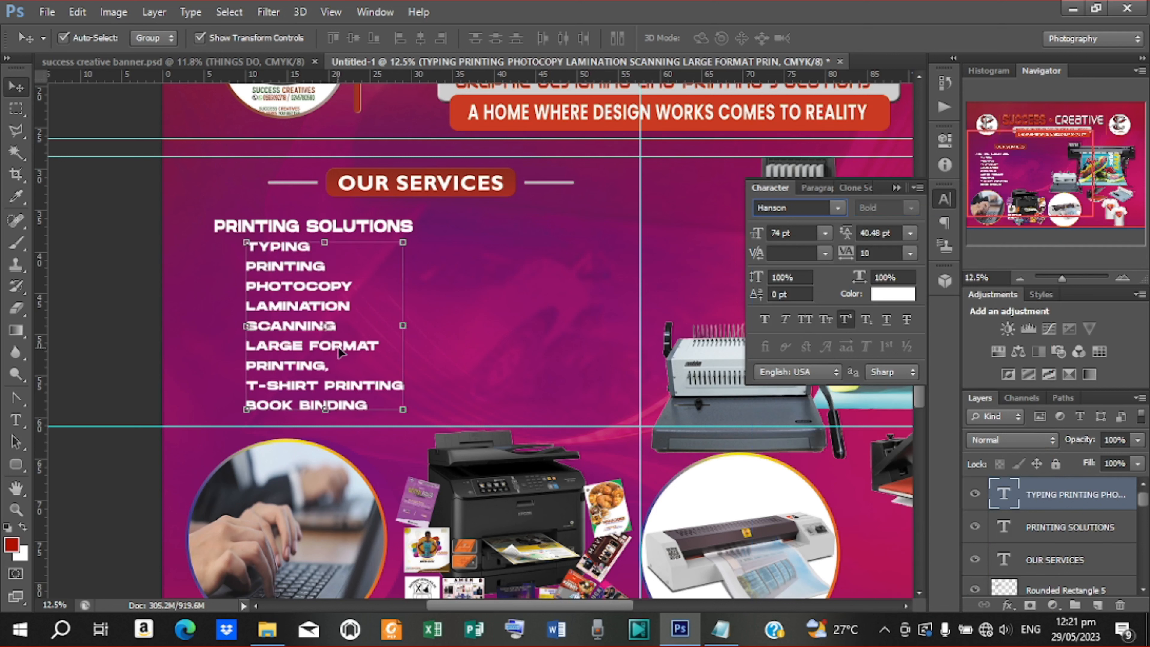
pyautogui.moveTo(339, 350); pyautogui.dragTo(343, 351)
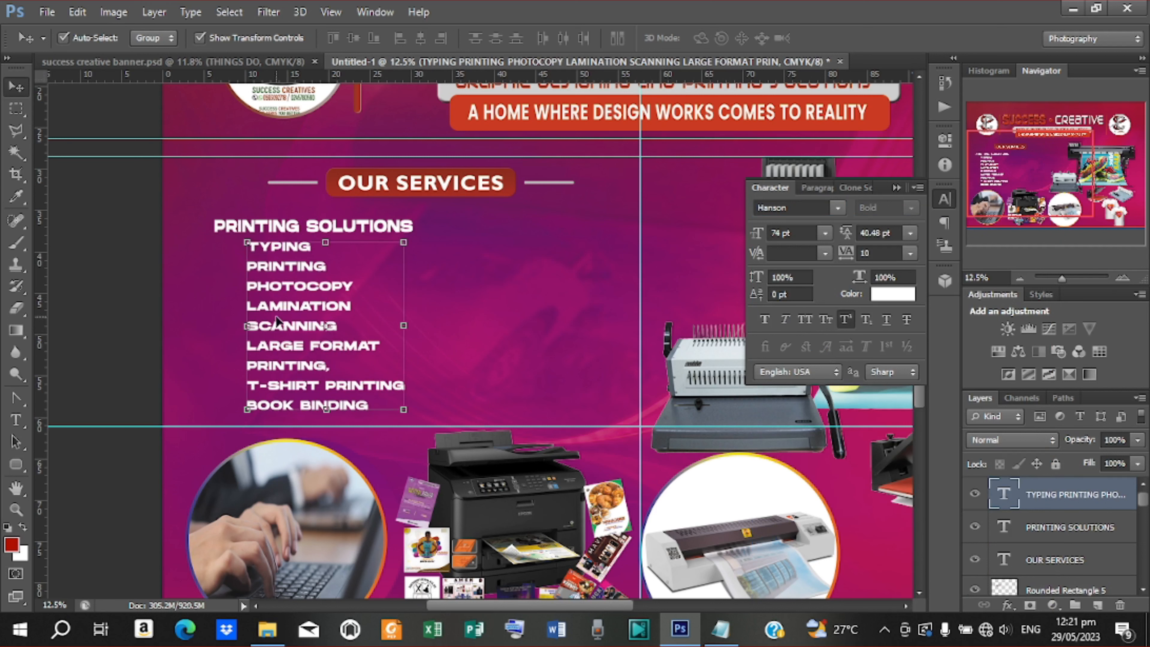
pyautogui.click(18, 466)
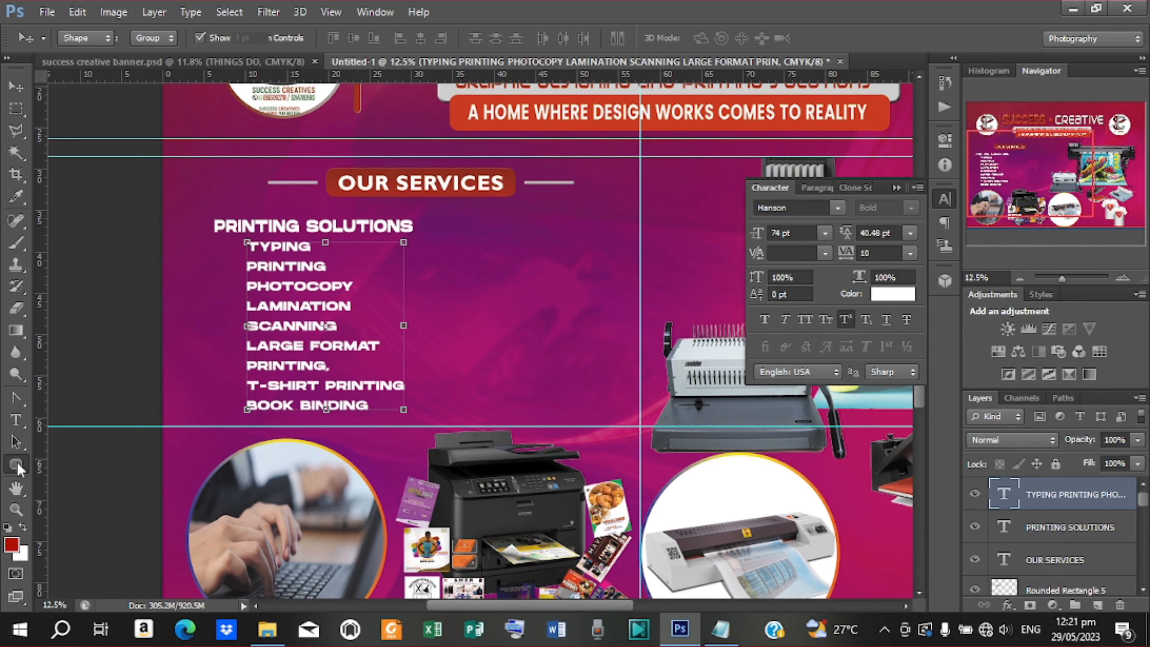
# Draw a red-filled custom arrow shape beside TYPING
pyautogui.rightClick(18, 467)
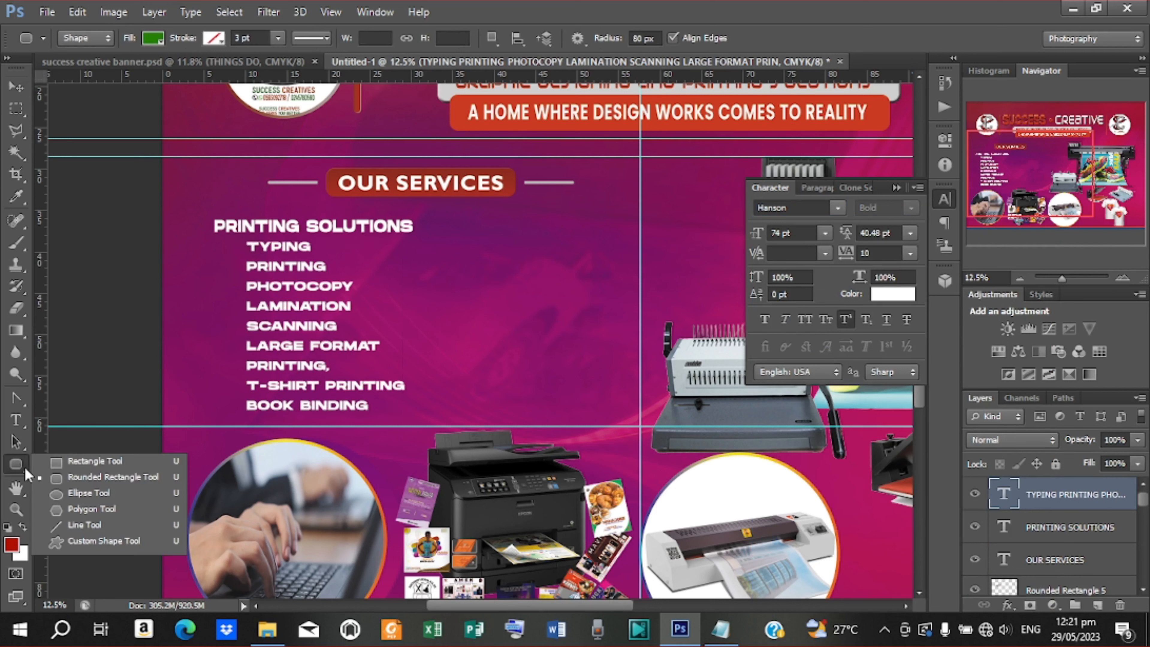
pyautogui.click(93, 541)
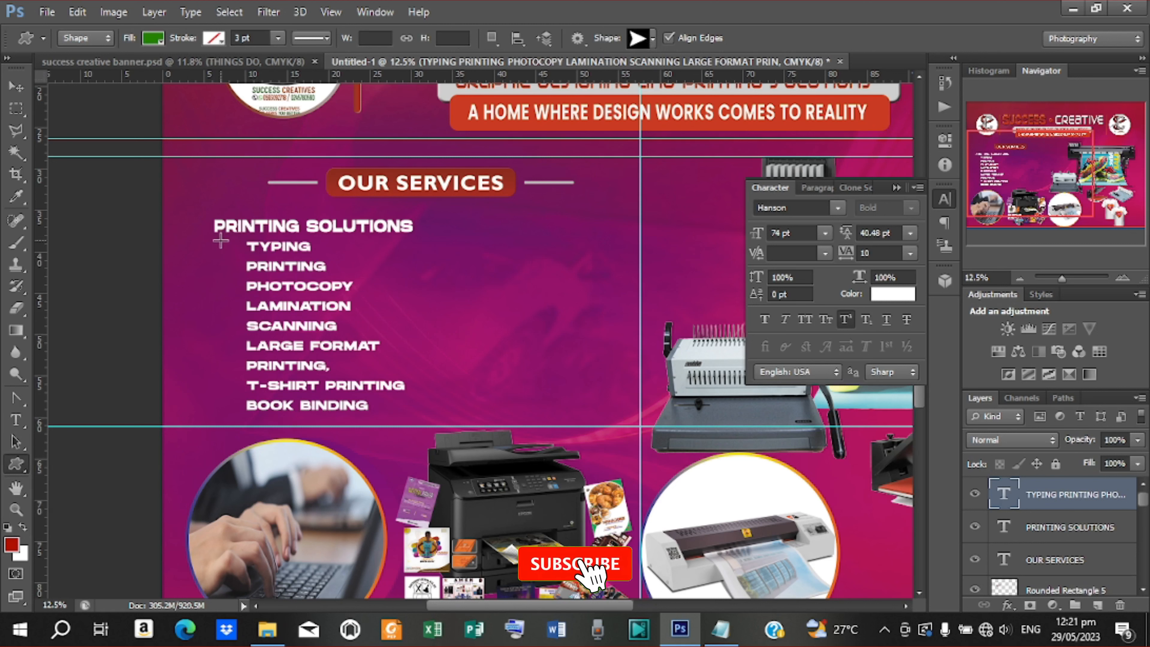
pyautogui.moveTo(223, 241); pyautogui.dragTo(239, 248)
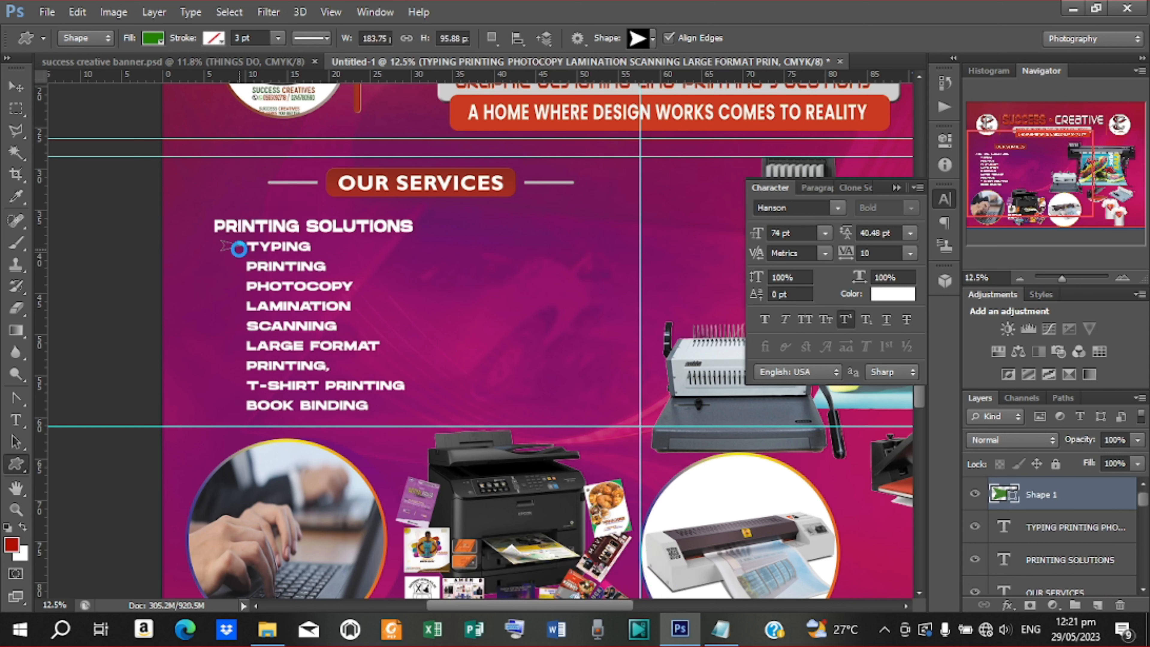
pyautogui.click(154, 39)
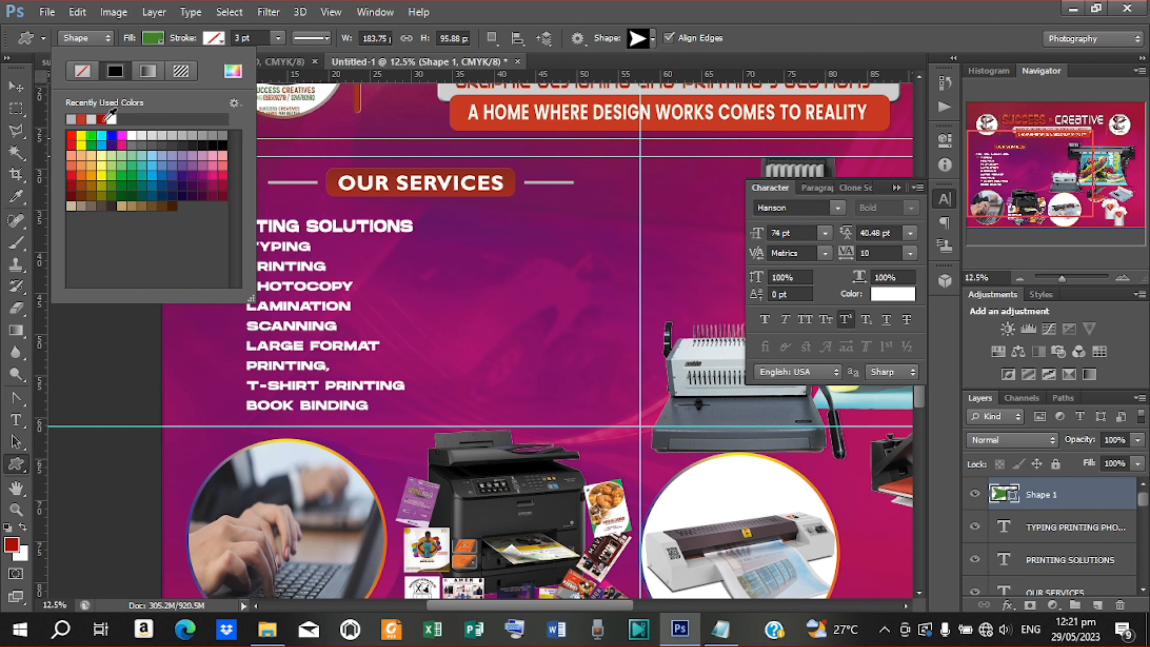
pyautogui.click(103, 120)
# Duplicate the red arrow beside PRINTING, PHOTOCOPY, LAMINATION, LARGE FORMAT and BOOK BINDING
pyautogui.click(16, 86)
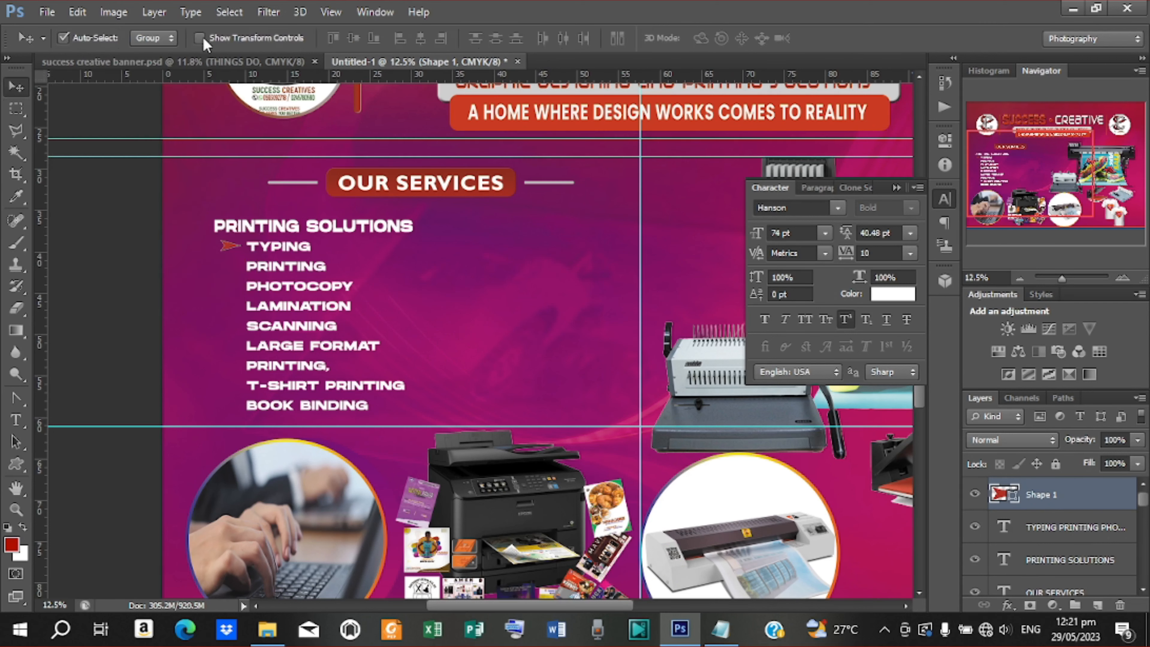
pyautogui.hotkey('ctrl', 'j')
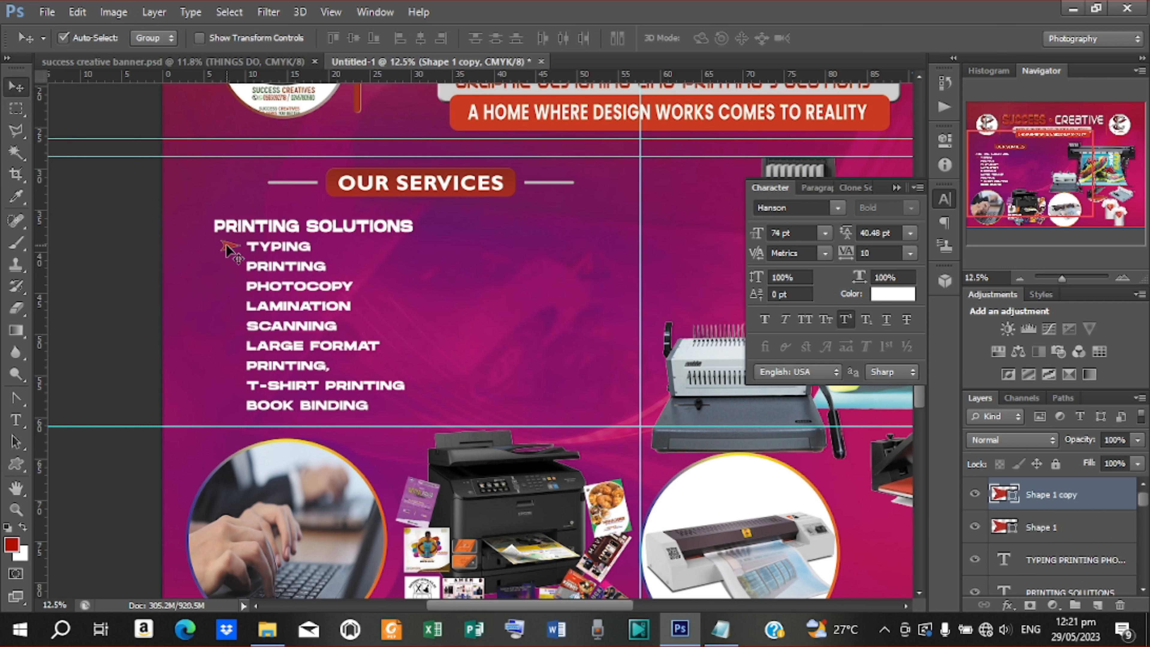
pyautogui.moveTo(227, 246); pyautogui.dragTo(228, 266)
pyautogui.hotkey('ctrl', 'j')
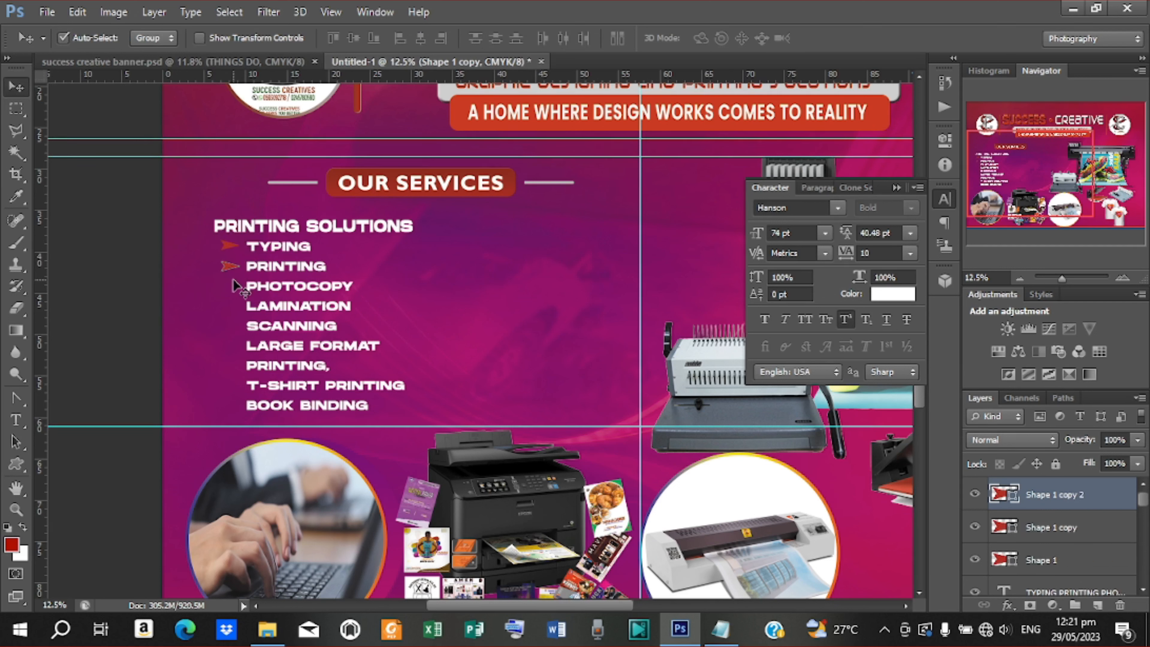
pyautogui.moveTo(232, 275); pyautogui.dragTo(235, 329)
pyautogui.hotkey('ctrl', 'j')
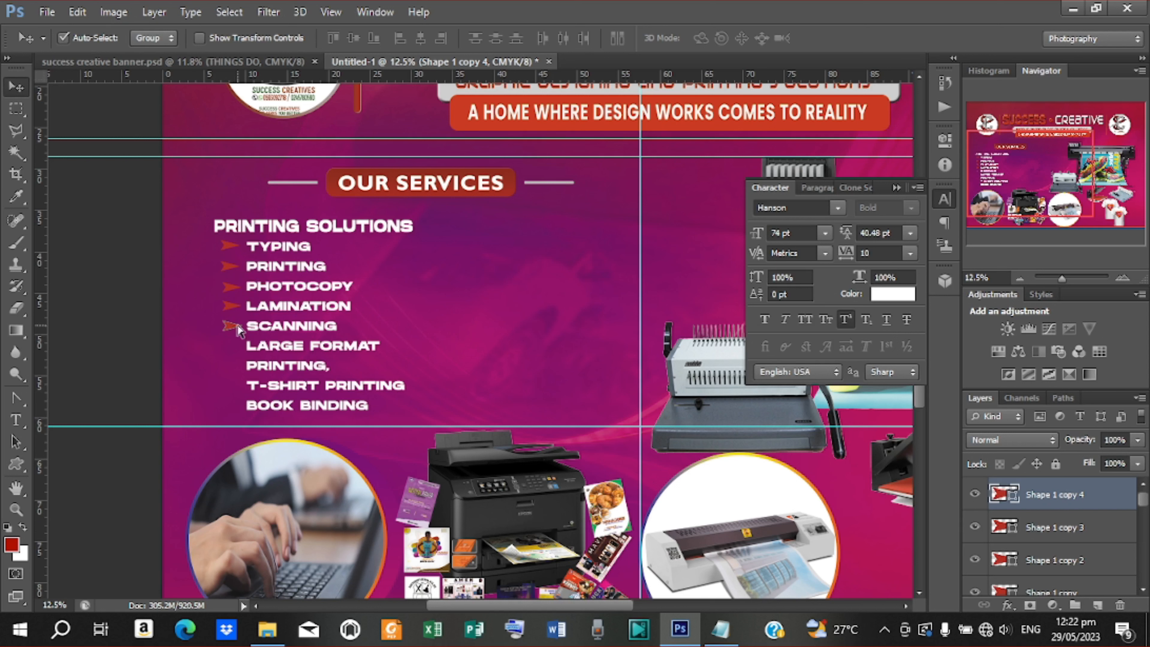
pyautogui.moveTo(233, 324); pyautogui.dragTo(234, 406)
pyautogui.moveTo(136, 227); pyautogui.dragTo(132, 225)
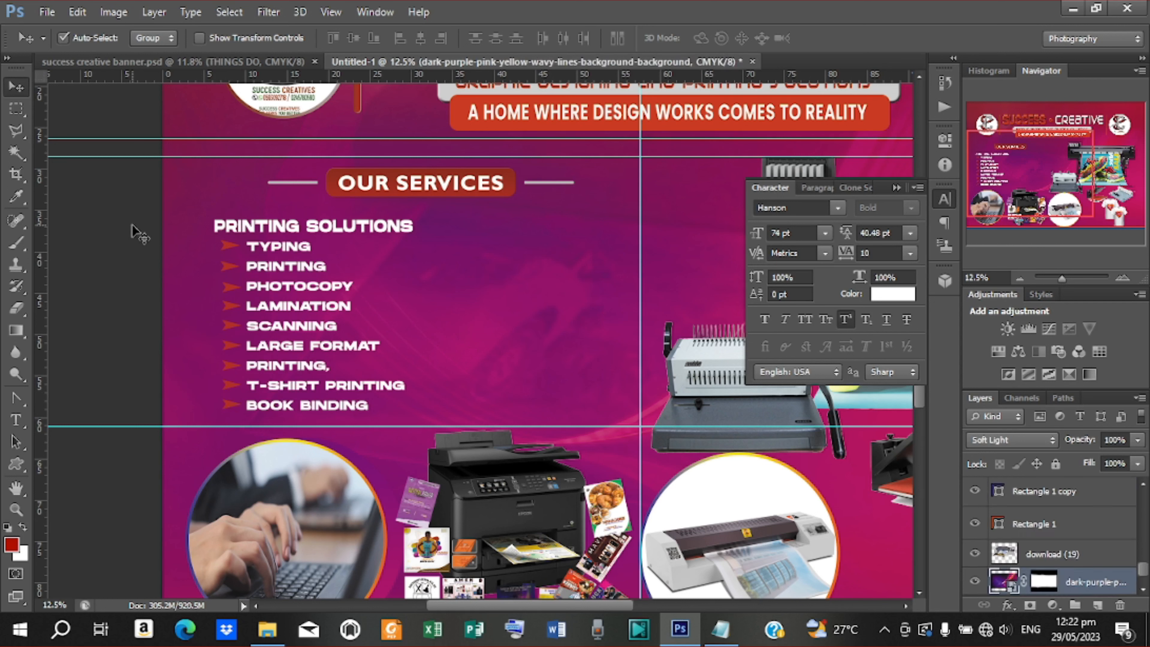
# Duplicate the PRINTING SOLUTIONS heading to the right and select the copy's text
pyautogui.click(322, 231)
pyautogui.hotkey('ctrl', 'j')
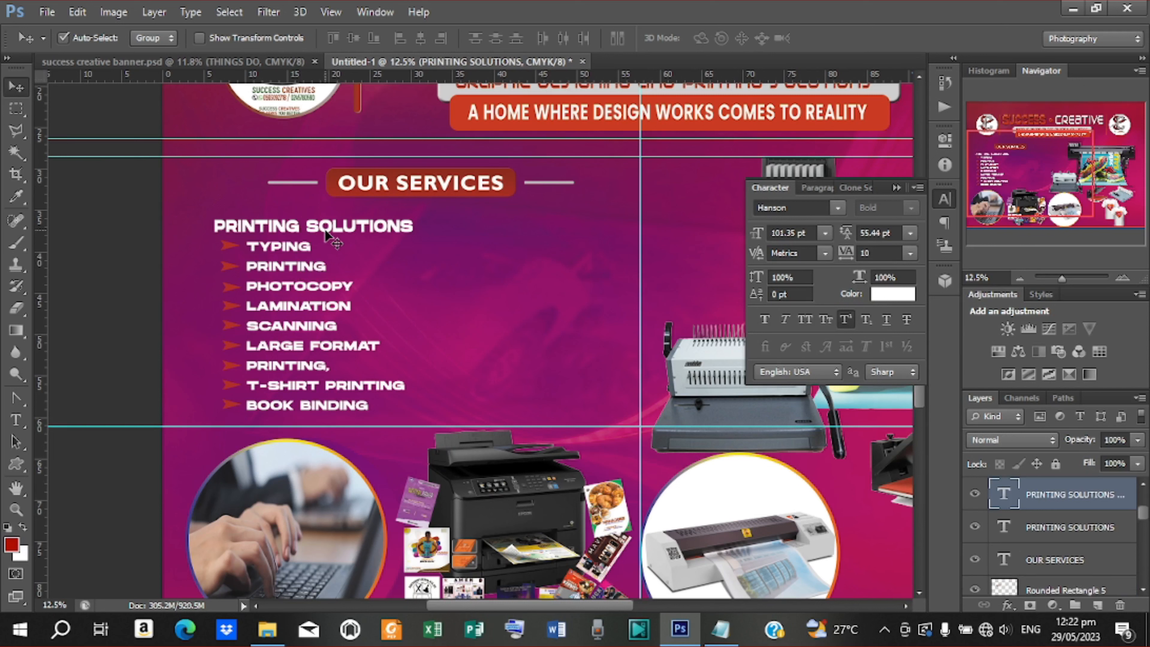
pyautogui.moveTo(325, 231); pyautogui.dragTo(572, 235)
pyautogui.press('t')
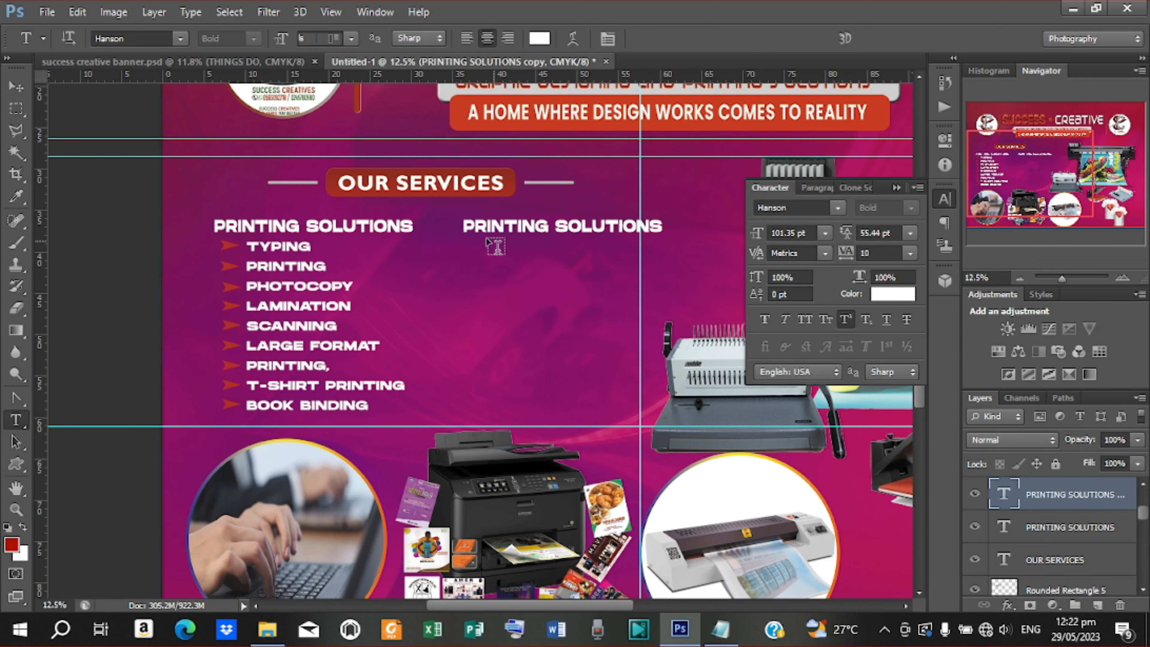
pyautogui.moveTo(462, 226); pyautogui.dragTo(673, 267)
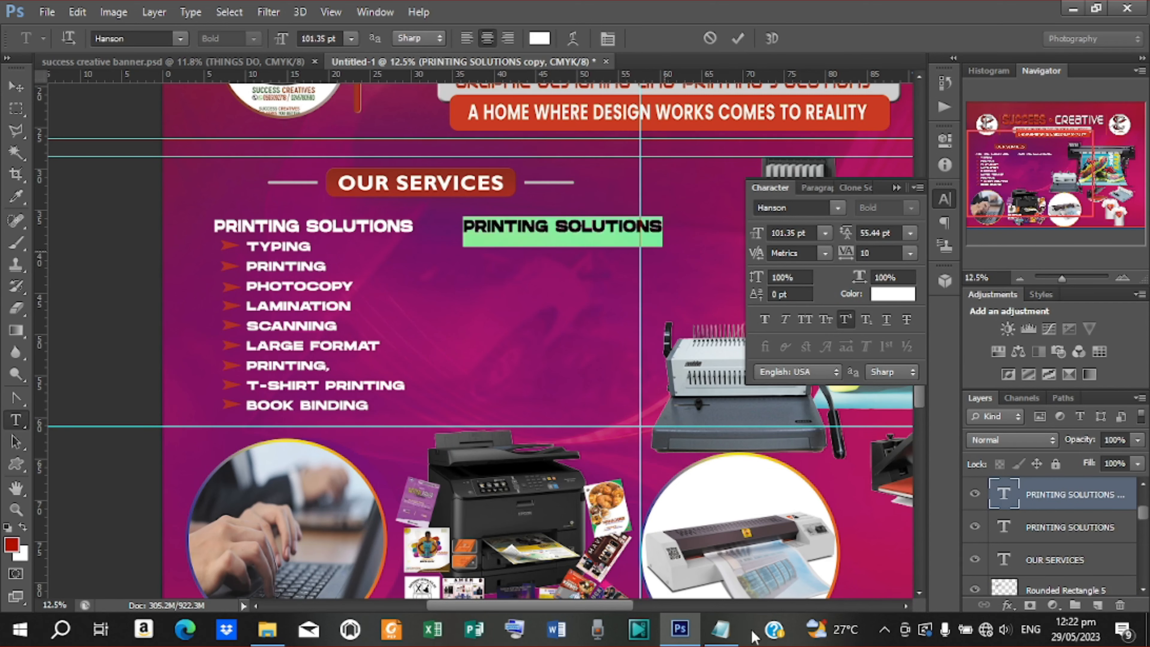
# Copy the GRAPHIC DESIGNING line from the notes file
pyautogui.click(721, 630)
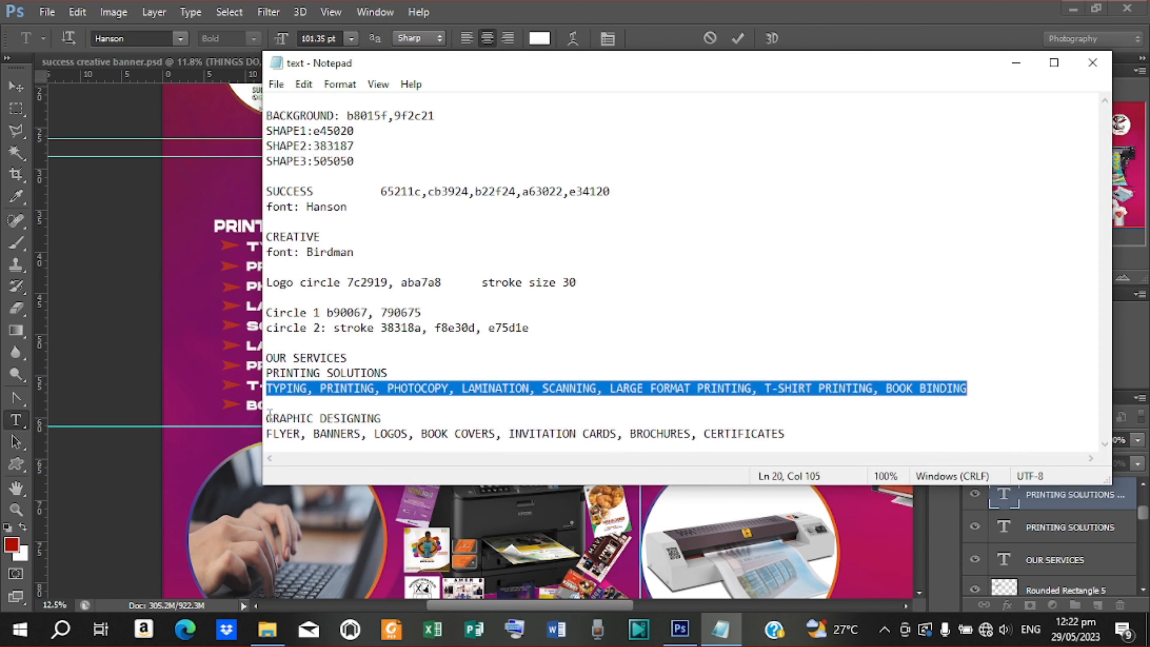
pyautogui.moveTo(268, 418); pyautogui.dragTo(399, 422)
pyautogui.rightClick(325, 413)
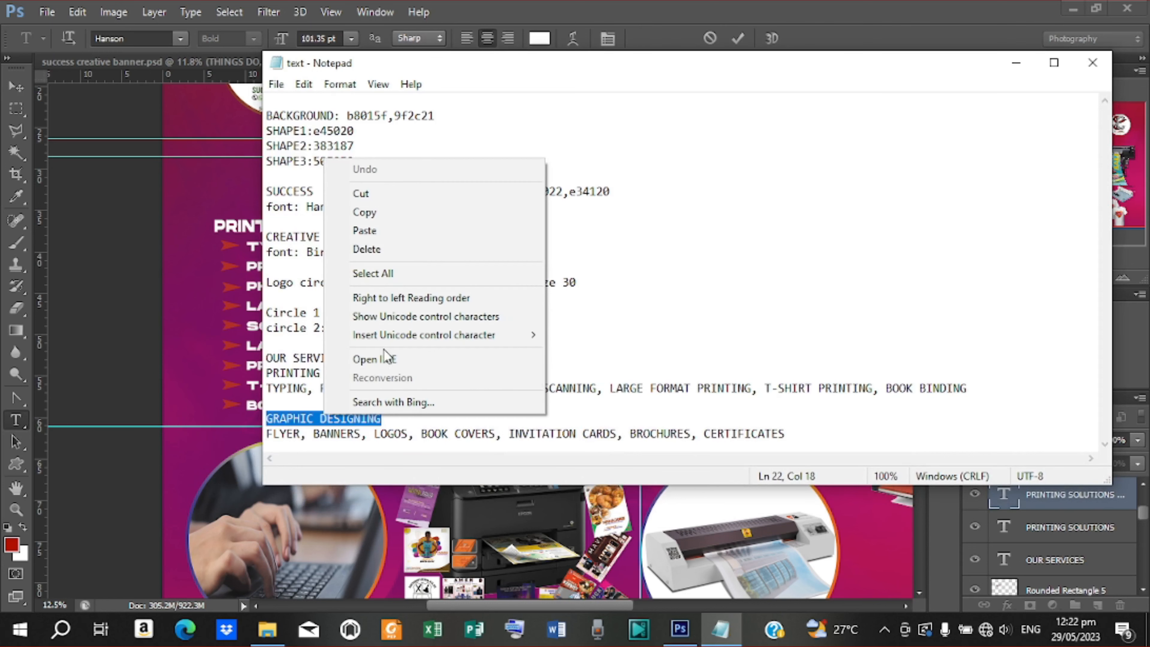
pyautogui.click(385, 216)
pyautogui.click(1016, 62)
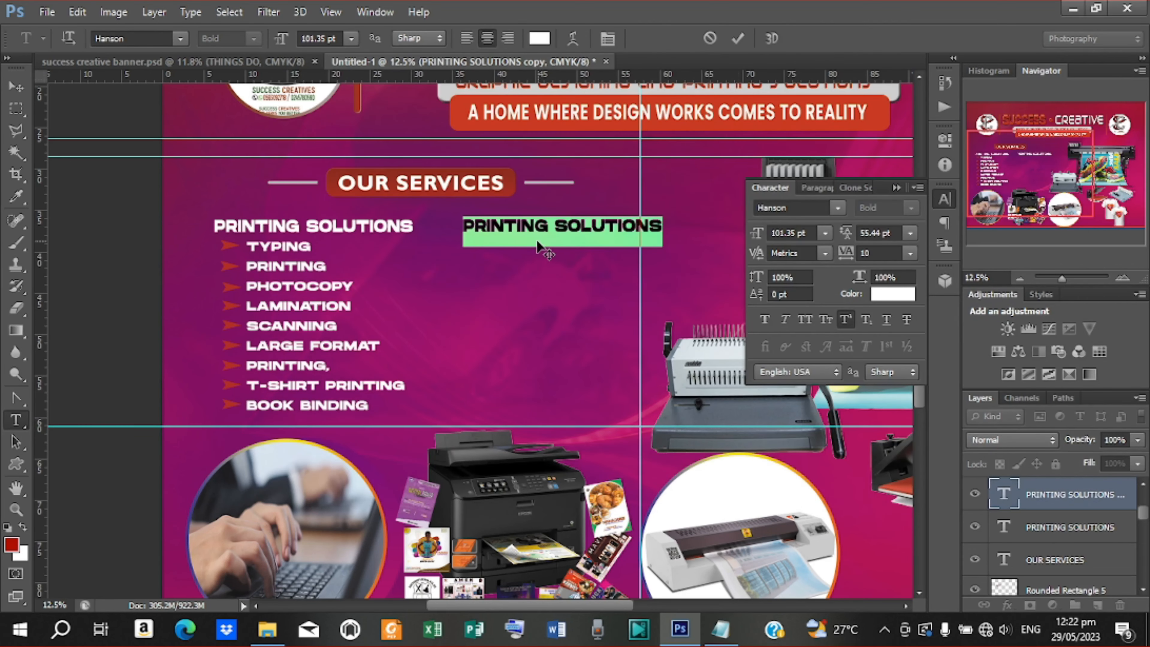
# Paste GRAPHIC DESIGNING into the copied heading and nudge it slightly left
pyautogui.hotkey('ctrl', 'v')
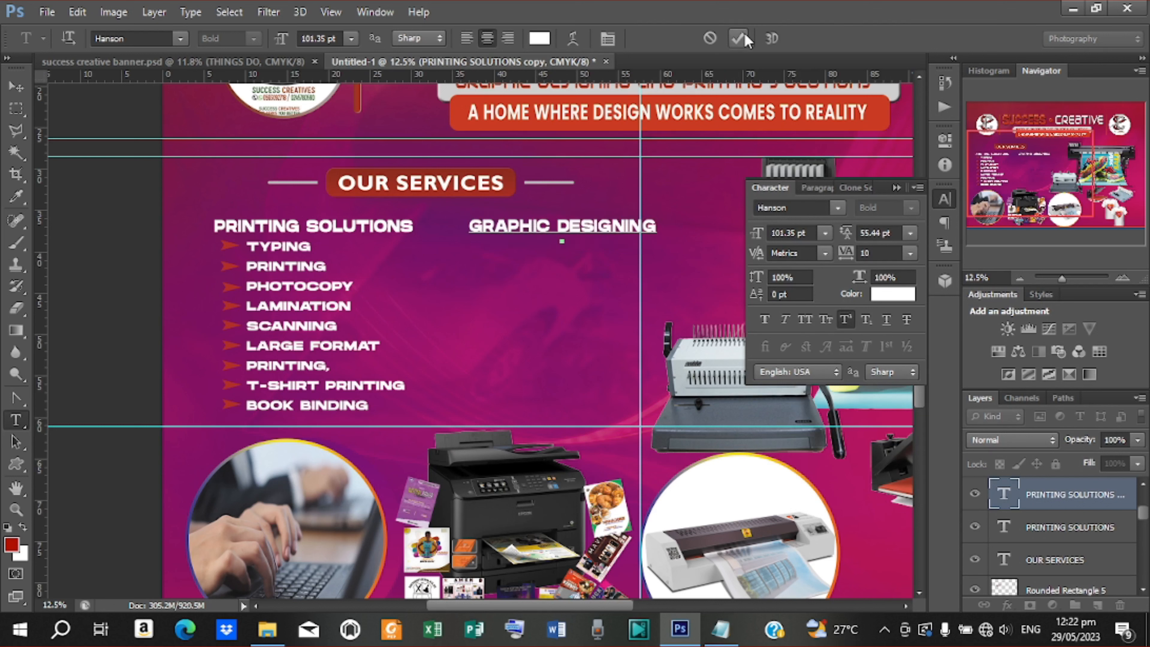
pyautogui.click(16, 86)
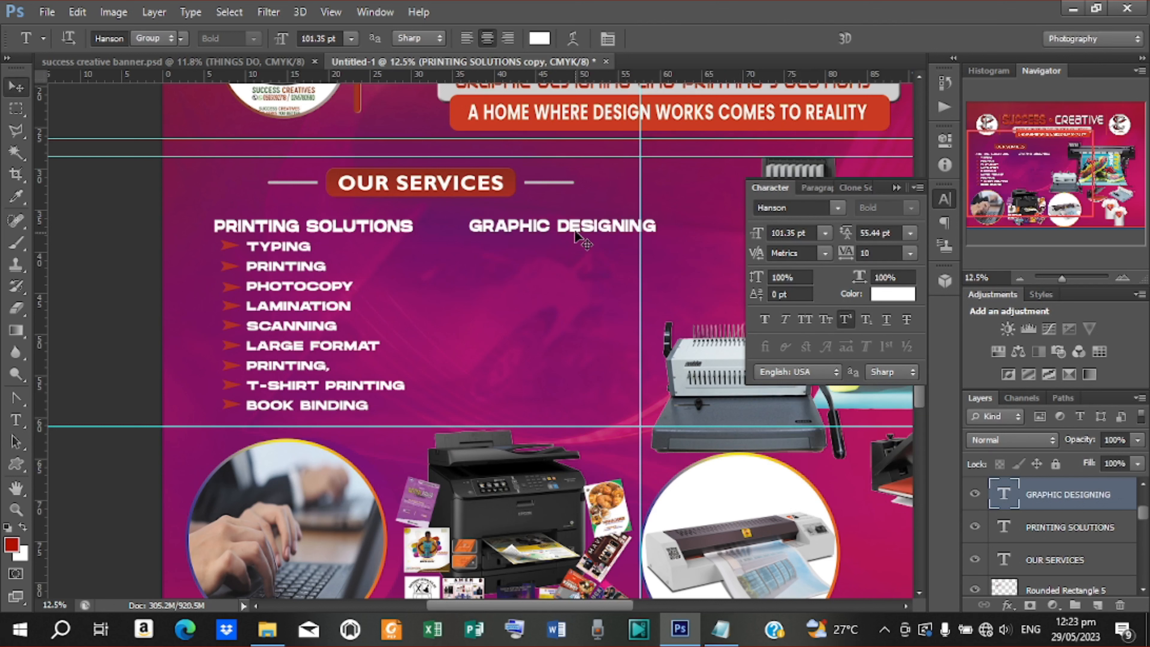
pyautogui.hotkey('shift', 'Left')
pyautogui.hotkey('shift', 'Left')
pyautogui.hotkey('shift', 'Left')
pyautogui.hotkey('shift', 'Left')
pyautogui.hotkey('shift', 'Left')
pyautogui.hotkey('shift', 'Left')
pyautogui.hotkey('shift', 'Left')
pyautogui.hotkey('shift', 'Left')
pyautogui.hotkey('shift', 'Left')
pyautogui.hotkey('shift', 'Left')
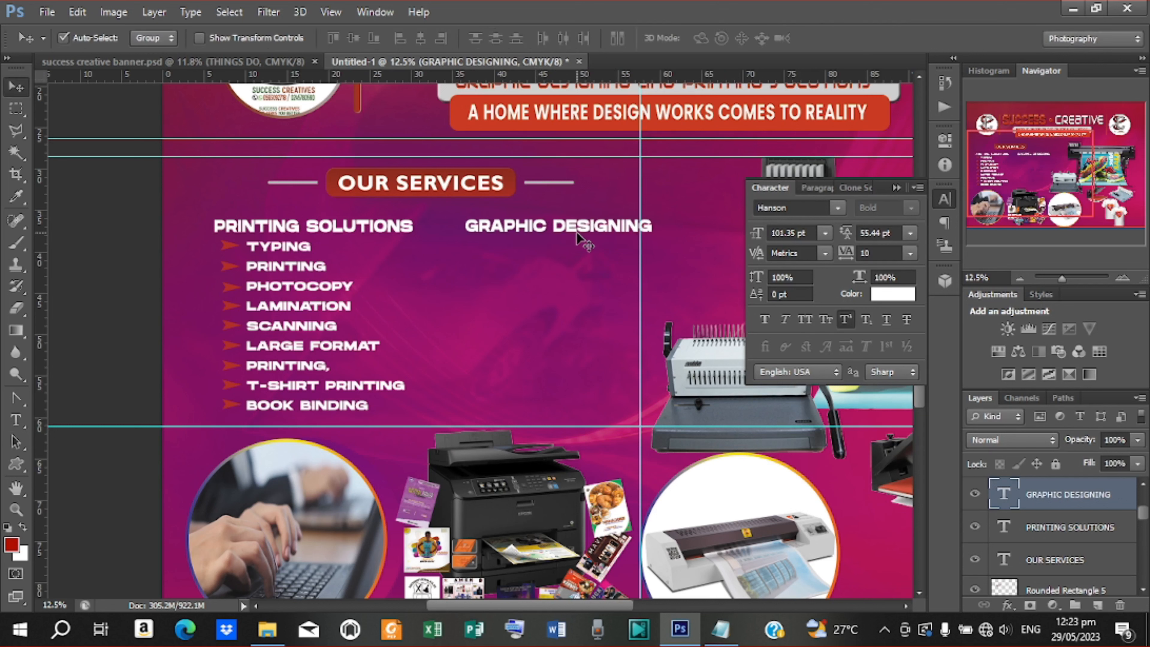
pyautogui.hotkey('shift', 'Left')
pyautogui.hotkey('shift', 'Left')
pyautogui.hotkey('shift', 'Left')
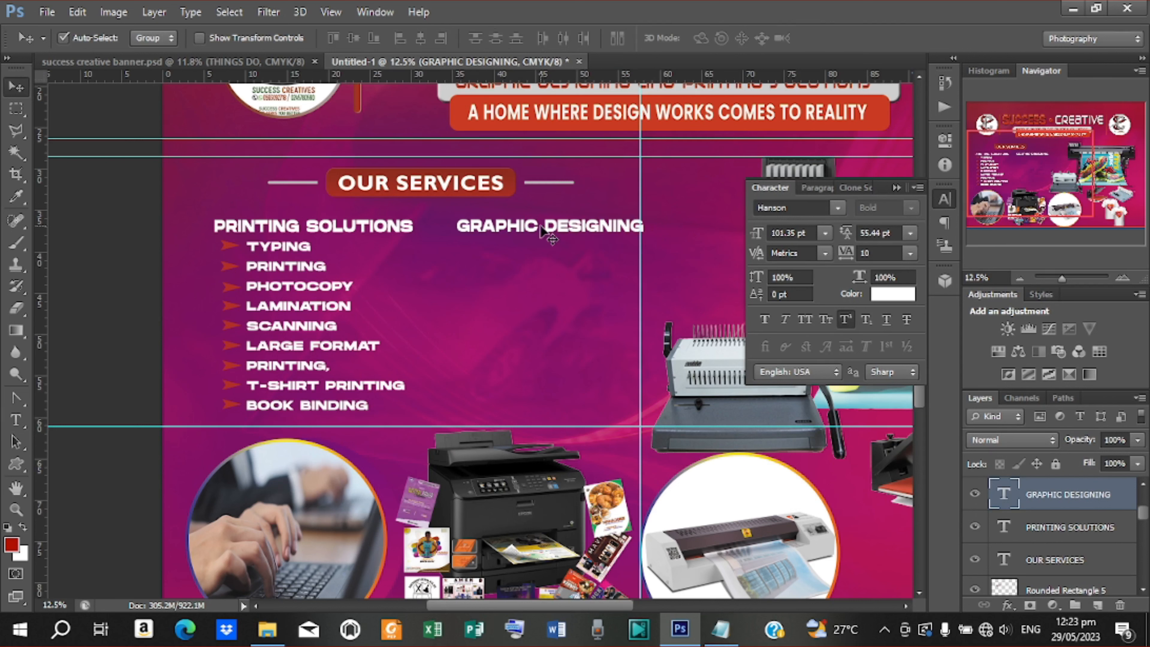
# Duplicate the GRAPHIC DESIGNING line just below it and select the duplicate's text
pyautogui.hotkey('alt', 'shift', 'Down')
pyautogui.hotkey('alt', 'shift', 'Down')
pyautogui.hotkey('alt', 'shift', 'Down')
pyautogui.hotkey('alt', 'shift', 'Down')
pyautogui.hotkey('alt', 'shift', 'Down')
pyautogui.hotkey('alt', 'shift', 'Down')
pyautogui.hotkey('alt', 'shift', 'Down')
pyautogui.hotkey('alt', 'shift', 'Down')
pyautogui.hotkey('alt', 'shift', 'Down')
pyautogui.hotkey('alt', 'shift', 'Down')
pyautogui.hotkey('alt', 'shift', 'Down')
pyautogui.hotkey('alt', 'shift', 'Down')
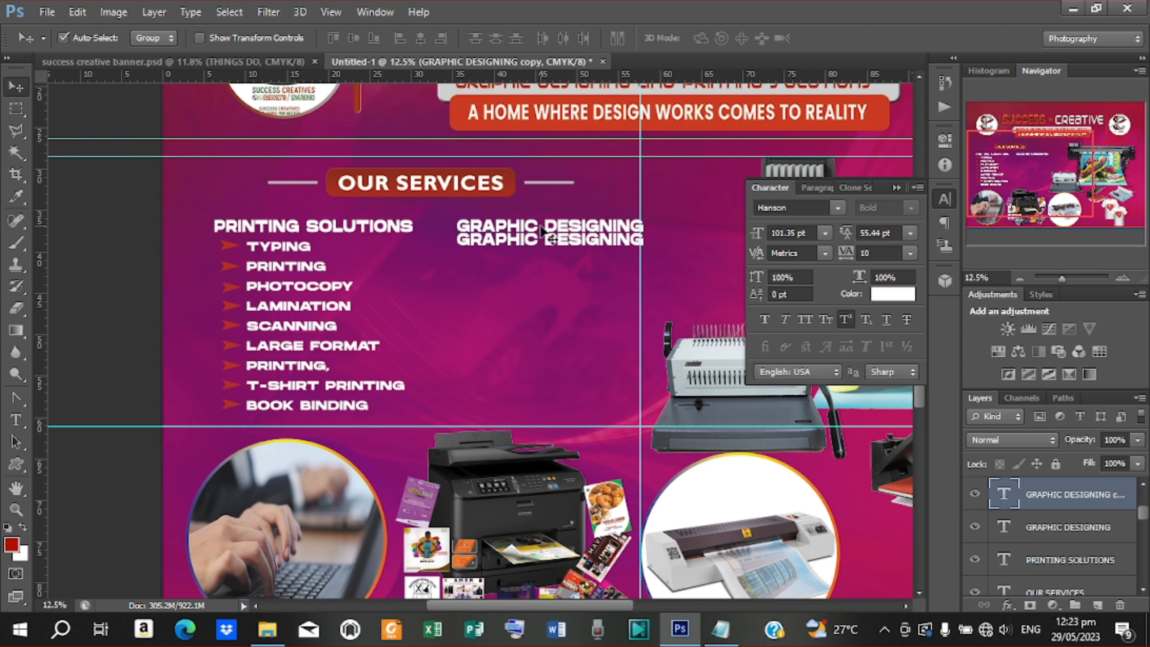
pyautogui.hotkey('shift', 'Down')
pyautogui.hotkey('shift', 'Down')
pyautogui.hotkey('shift', 'Down')
pyautogui.hotkey('shift', 'Down')
pyautogui.hotkey('shift', 'Down')
pyautogui.hotkey('shift', 'Down')
pyautogui.hotkey('shift', 'Down')
pyautogui.hotkey('shift', 'Down')
pyautogui.hotkey('shift', 'Down')
pyautogui.hotkey('shift', 'Down')
pyautogui.hotkey('shift', 'Down')
pyautogui.hotkey('shift', 'Down')
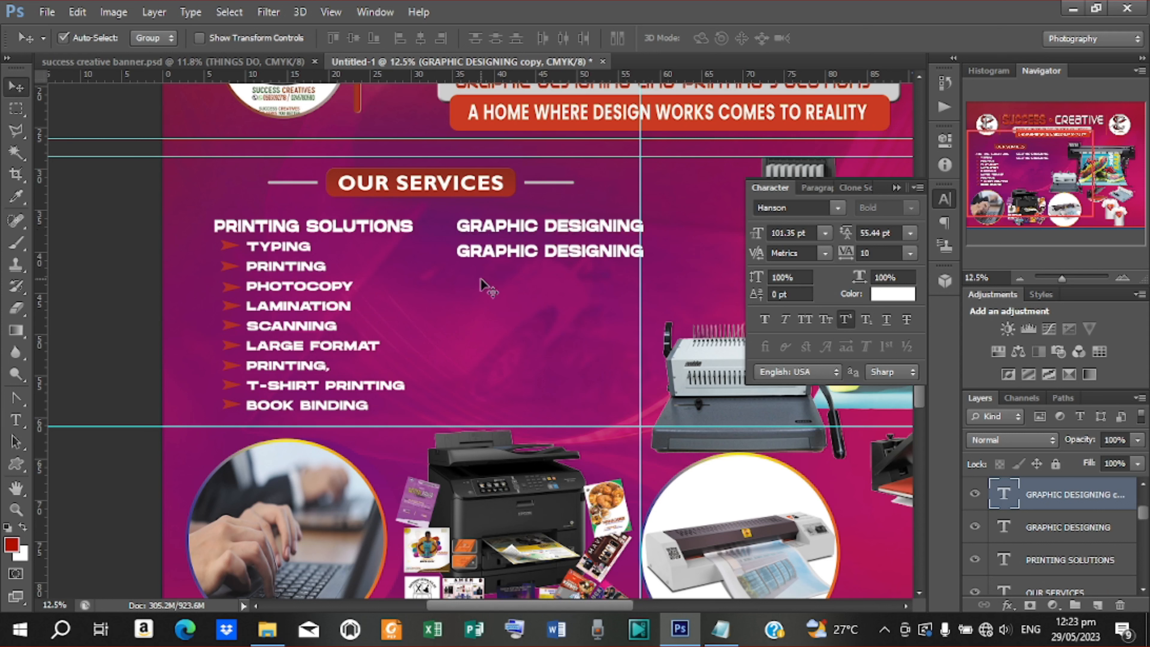
pyautogui.hotkey('shift', 'Up')
pyautogui.hotkey('shift', 'Up')
pyautogui.hotkey('shift', 'Up')
pyautogui.hotkey('shift', 'Up')
pyautogui.hotkey('shift', 'Up')
pyautogui.hotkey('shift', 'Up')
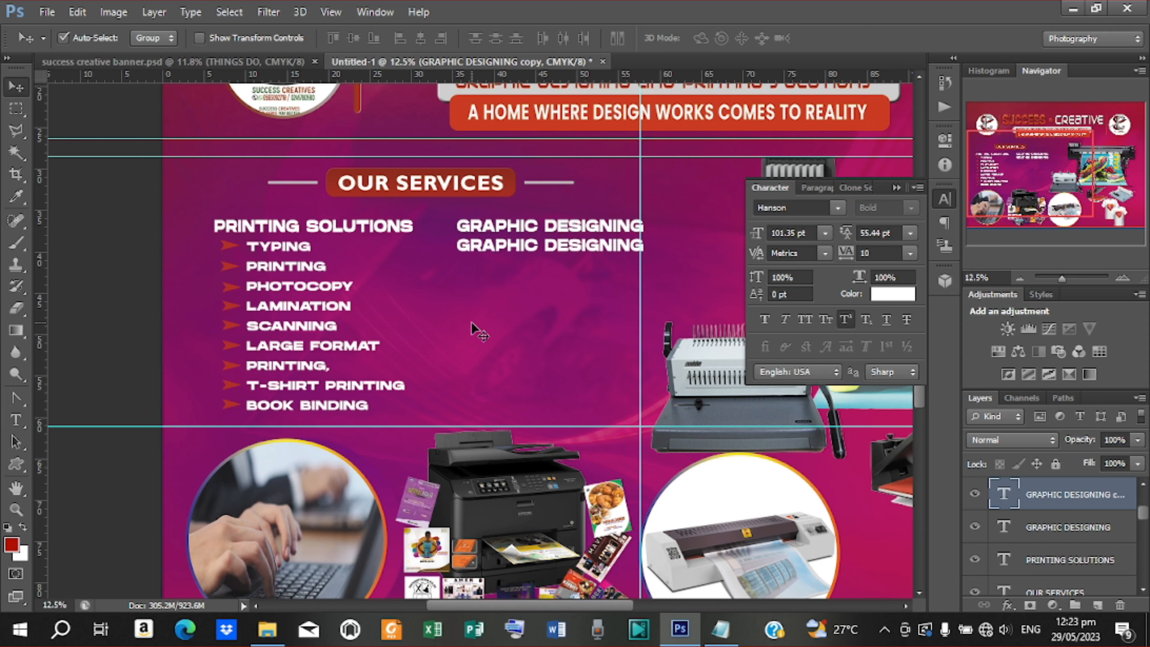
pyautogui.press('t')
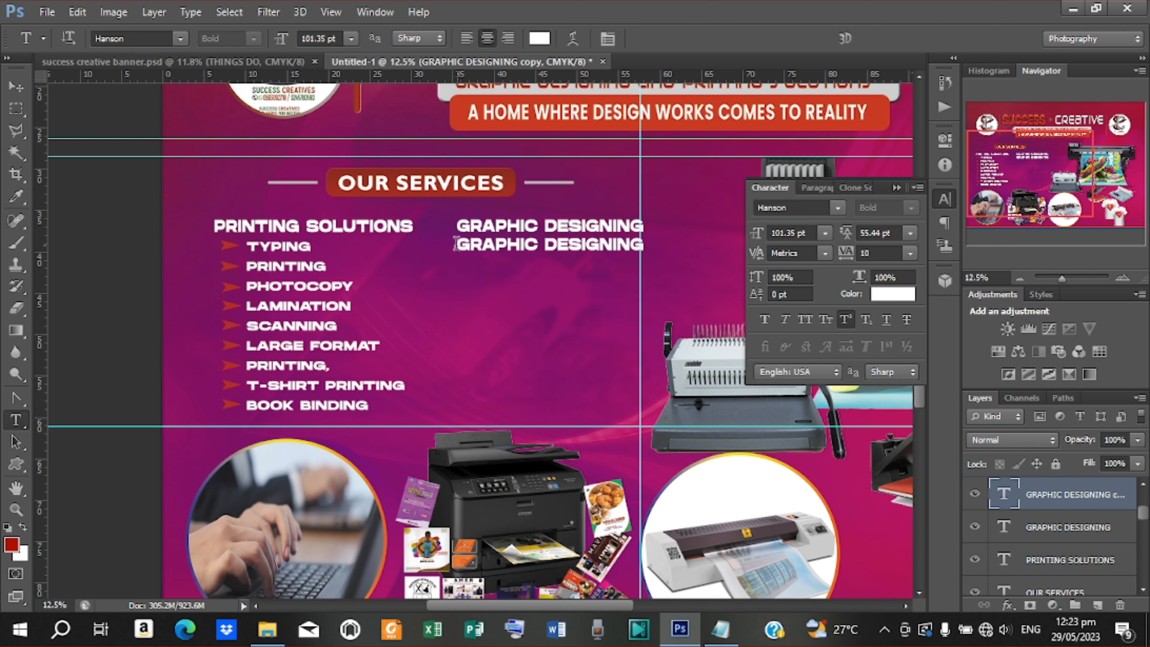
pyautogui.moveTo(460, 244); pyautogui.dragTo(671, 258)
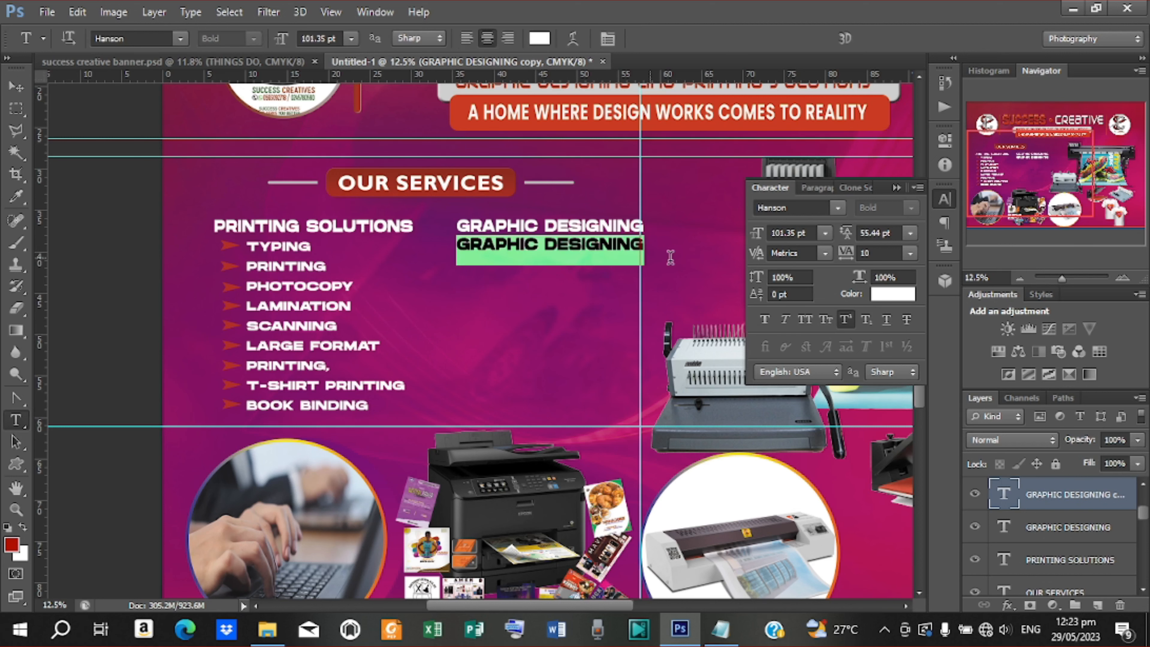
# Copy the FLYER… design services list from the notes file
pyautogui.click(721, 630)
pyautogui.moveTo(267, 434); pyautogui.dragTo(816, 432)
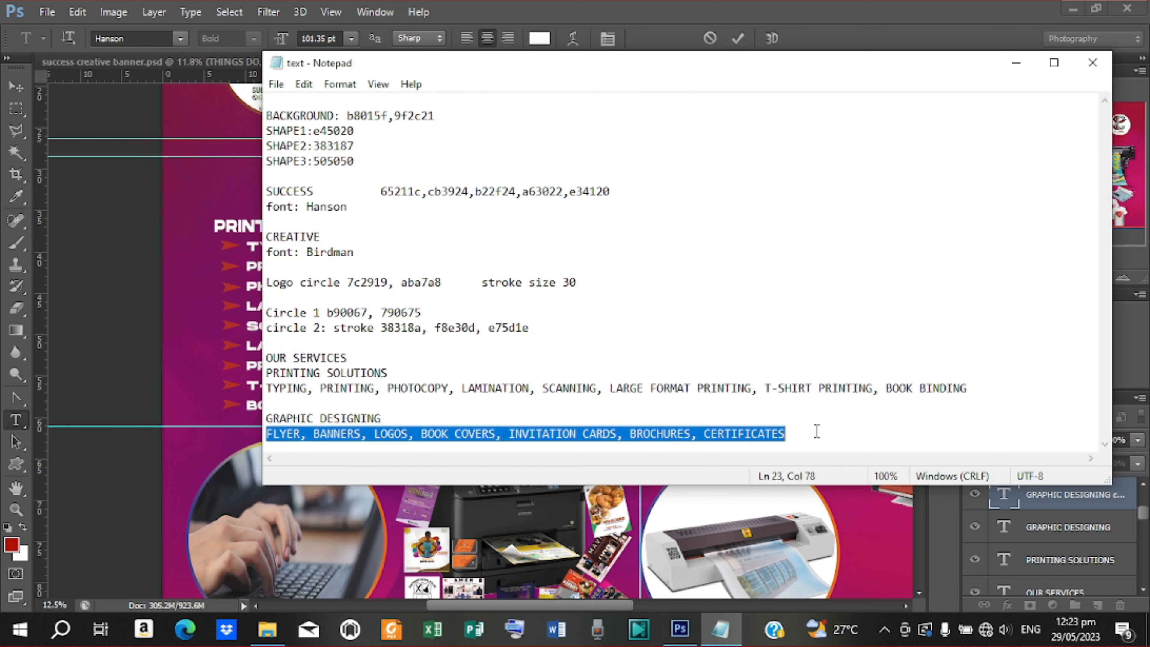
pyautogui.rightClick(576, 428)
pyautogui.click(630, 231)
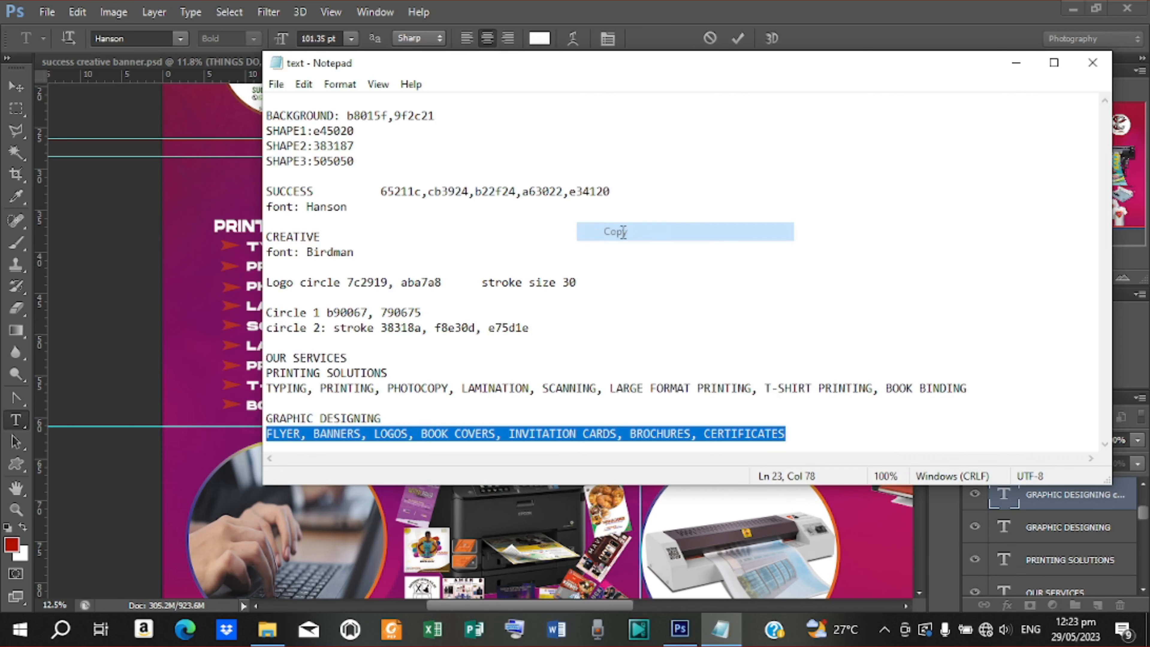
pyautogui.click(1013, 64)
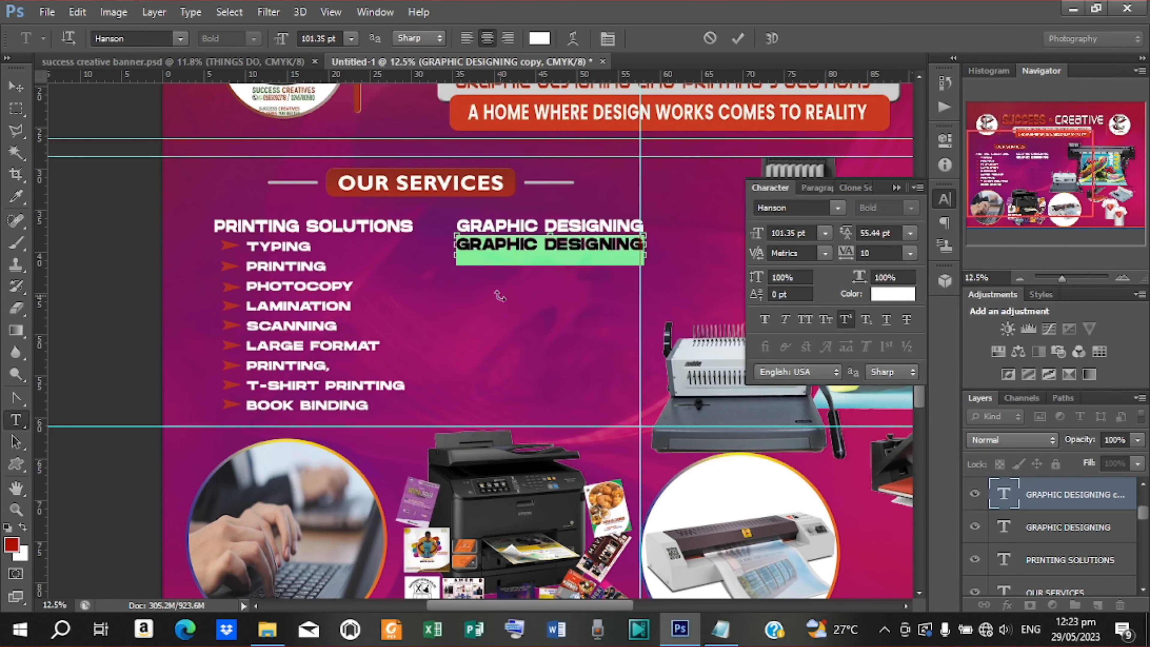
# Paste the design services list and break FLYER, BANNERS and LOGOS onto separate lines
pyautogui.hotkey('ctrl', 'v')
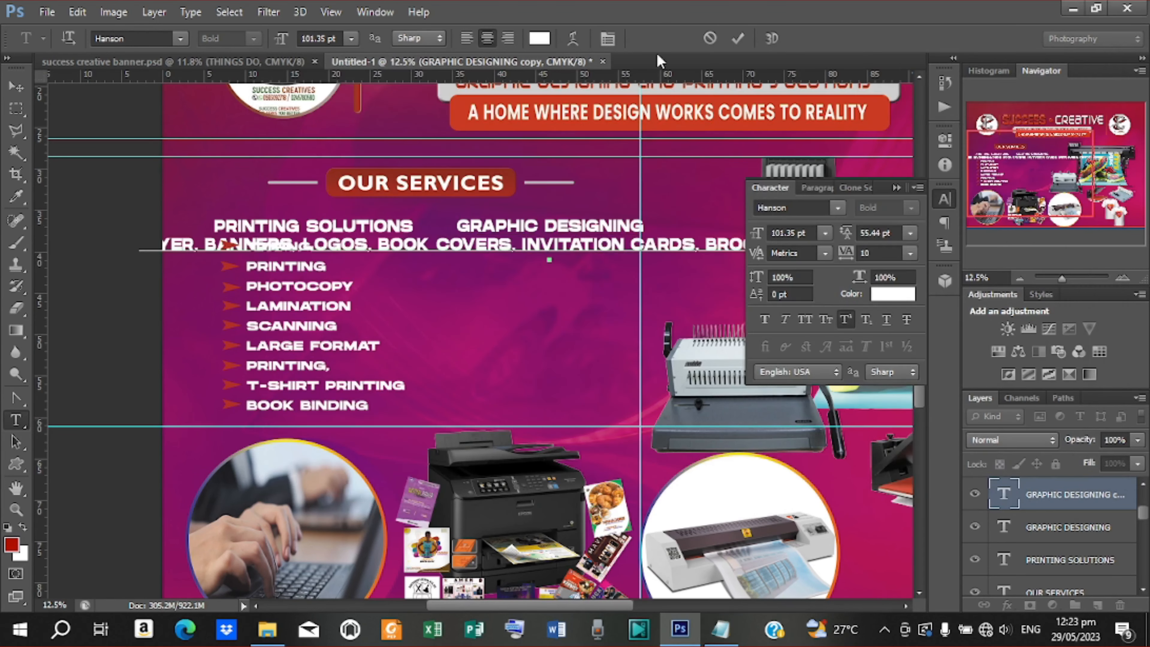
pyautogui.click(737, 43)
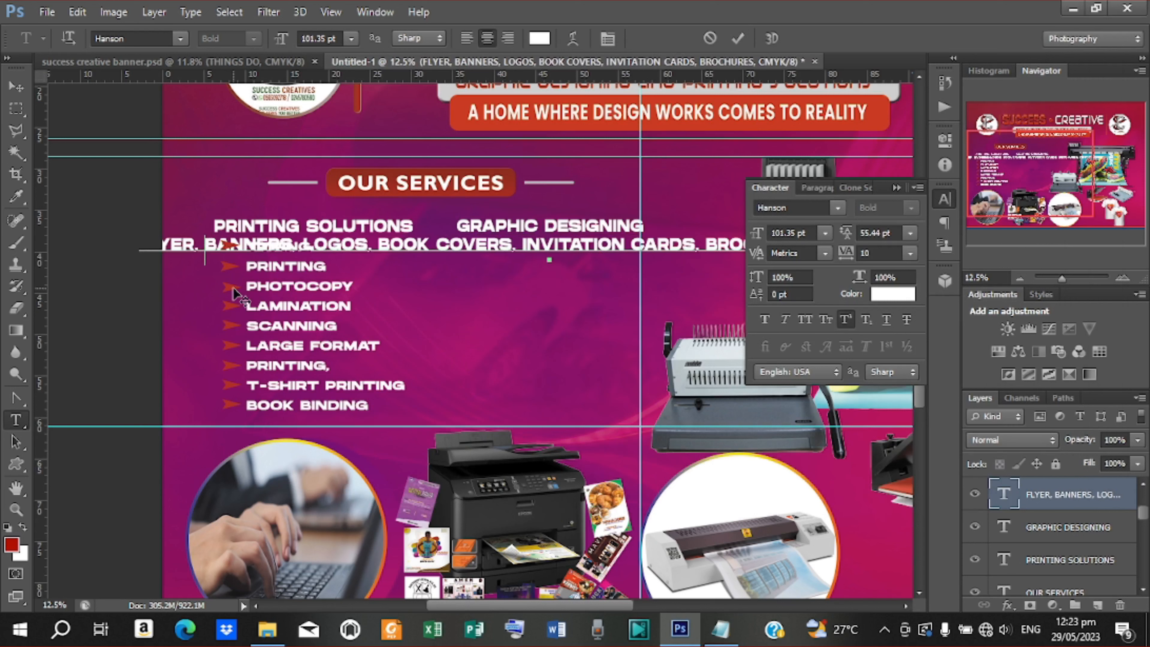
pyautogui.press('BackSpace')
pyautogui.press('BackSpace')
pyautogui.press('Return')
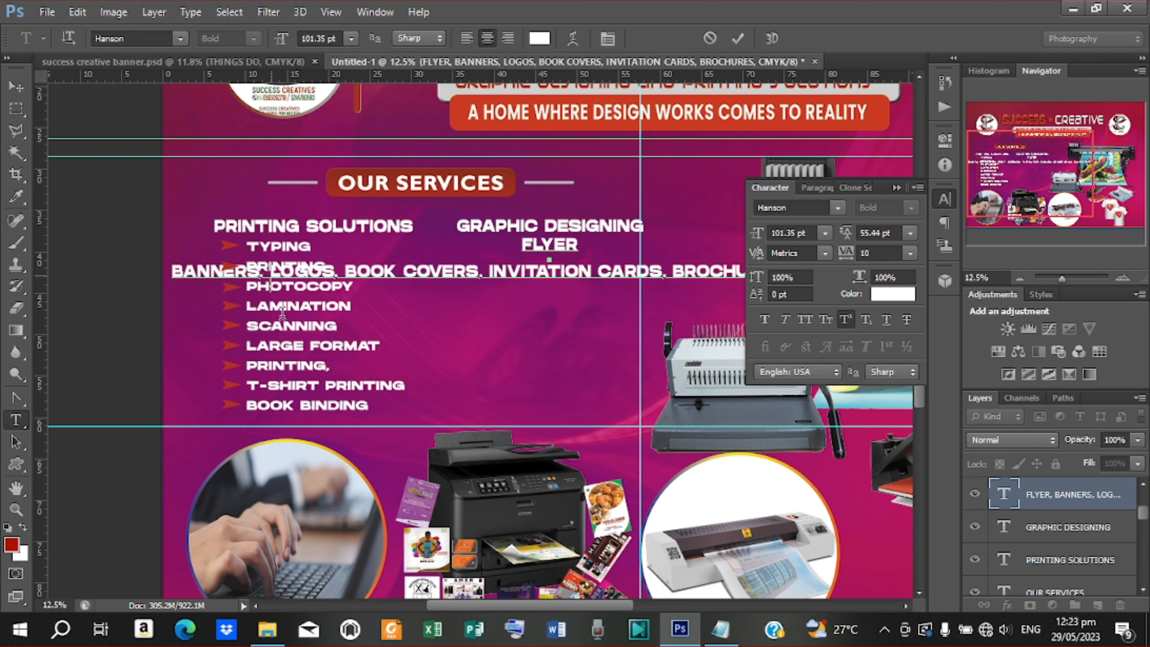
pyautogui.press('Right')
pyautogui.press('Right')
pyautogui.press('Right')
pyautogui.press('Right')
pyautogui.press('Right')
pyautogui.press('Right')
pyautogui.press('Right')
pyautogui.press('Right')
pyautogui.press('Right')
pyautogui.press('BackSpace')
pyautogui.press('BackSpace')
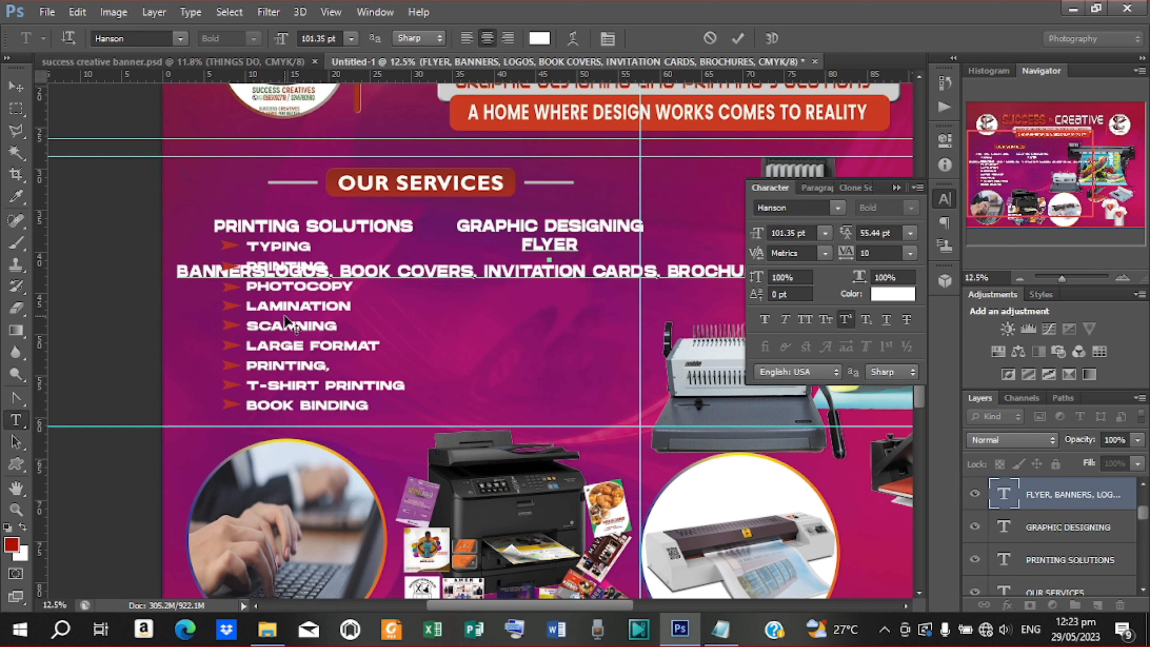
pyautogui.press('Return')
# Stack COVERS, INVITATION CARDS, BROCHURES and CERTIFICATES on their own lines without commas, and commit
pyautogui.click(354, 303)
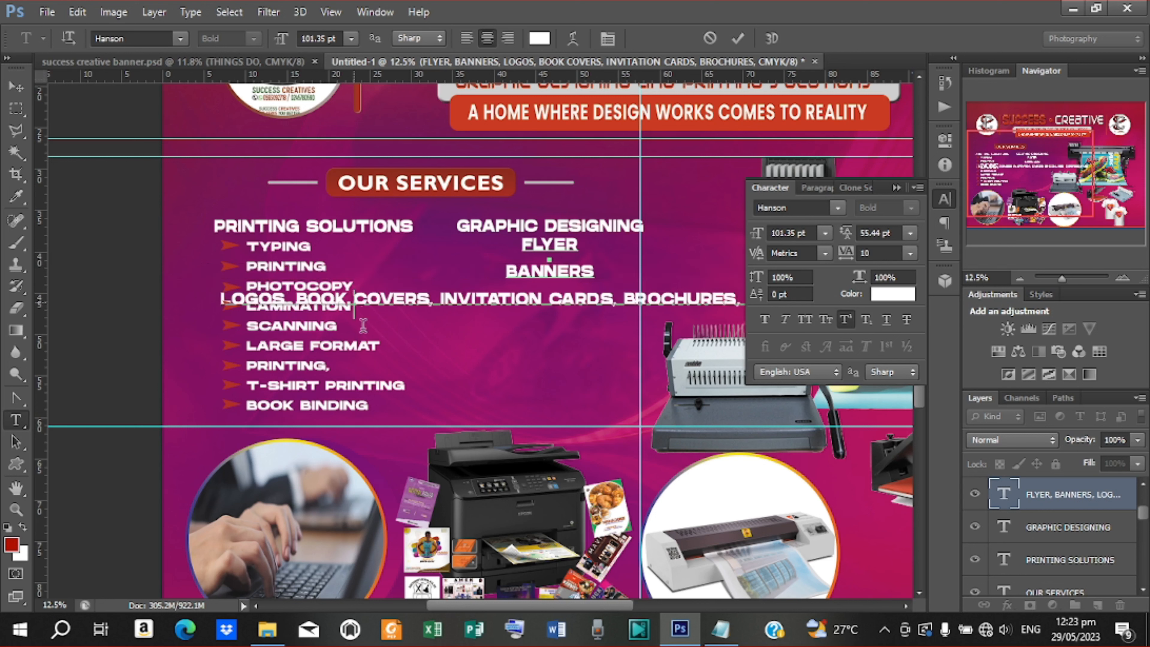
pyautogui.press('BackSpace')
pyautogui.press('Return')
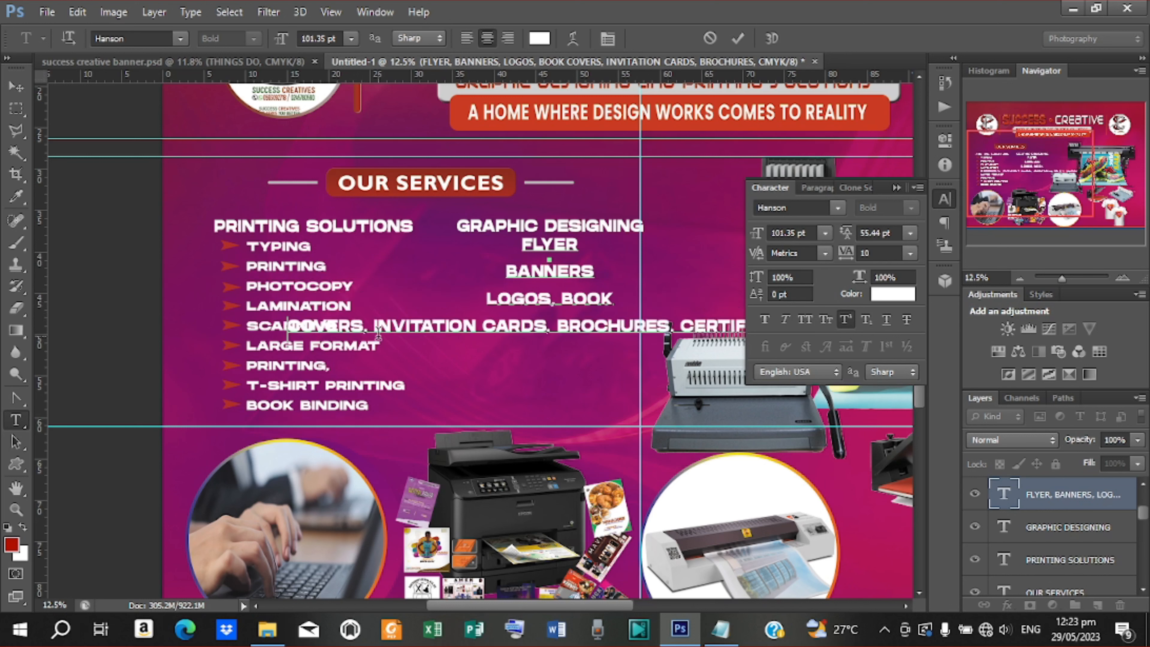
pyautogui.press('BackSpace')
pyautogui.press('BackSpace')
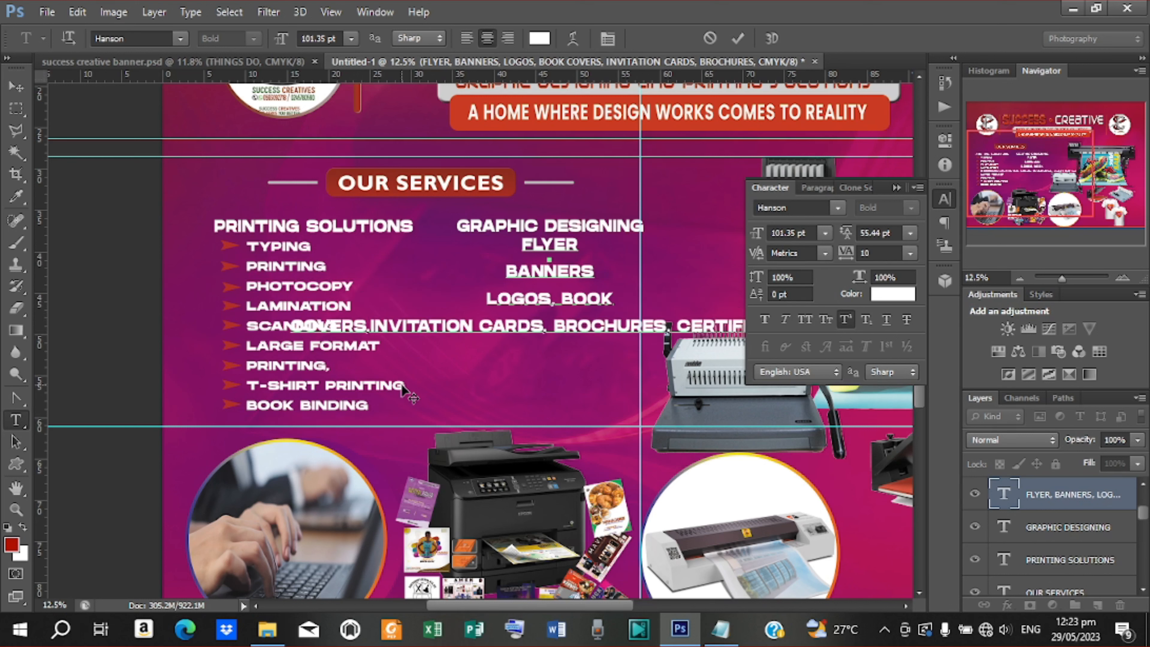
pyautogui.press('Return')
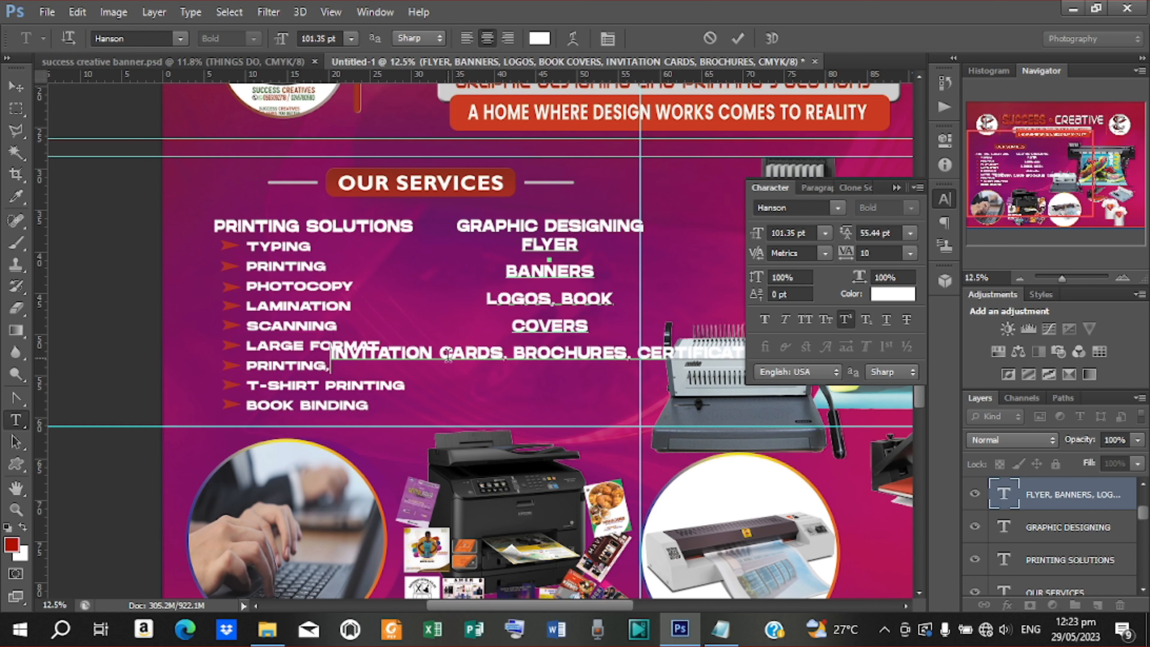
pyautogui.press('BackSpace')
pyautogui.press('BackSpace')
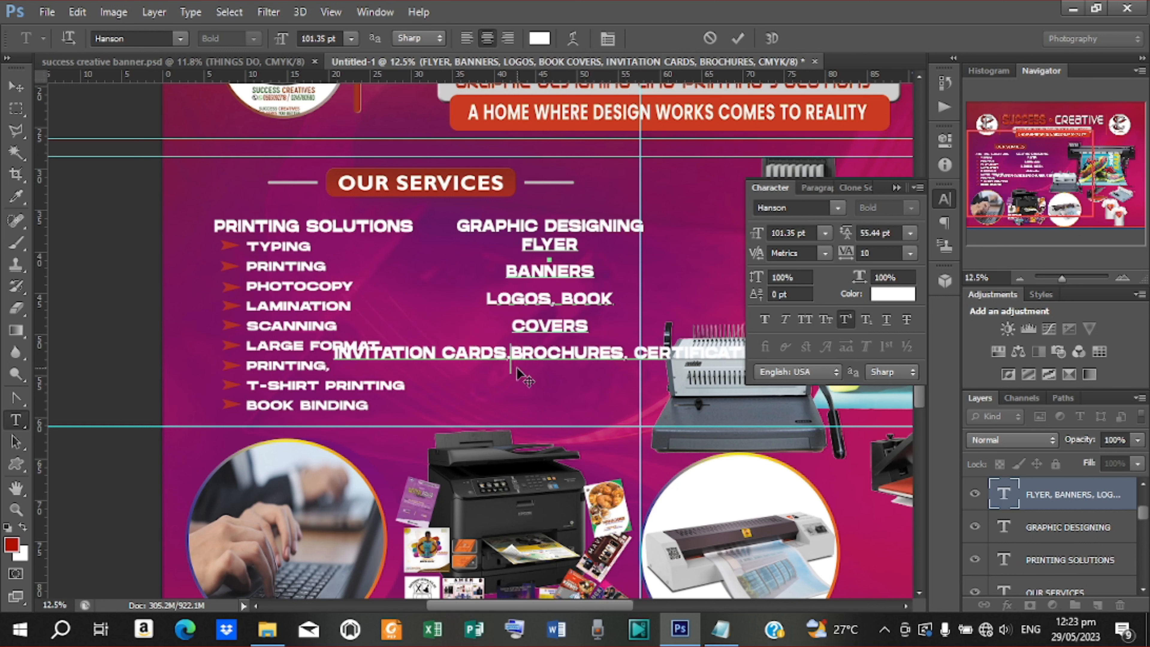
pyautogui.press('Return')
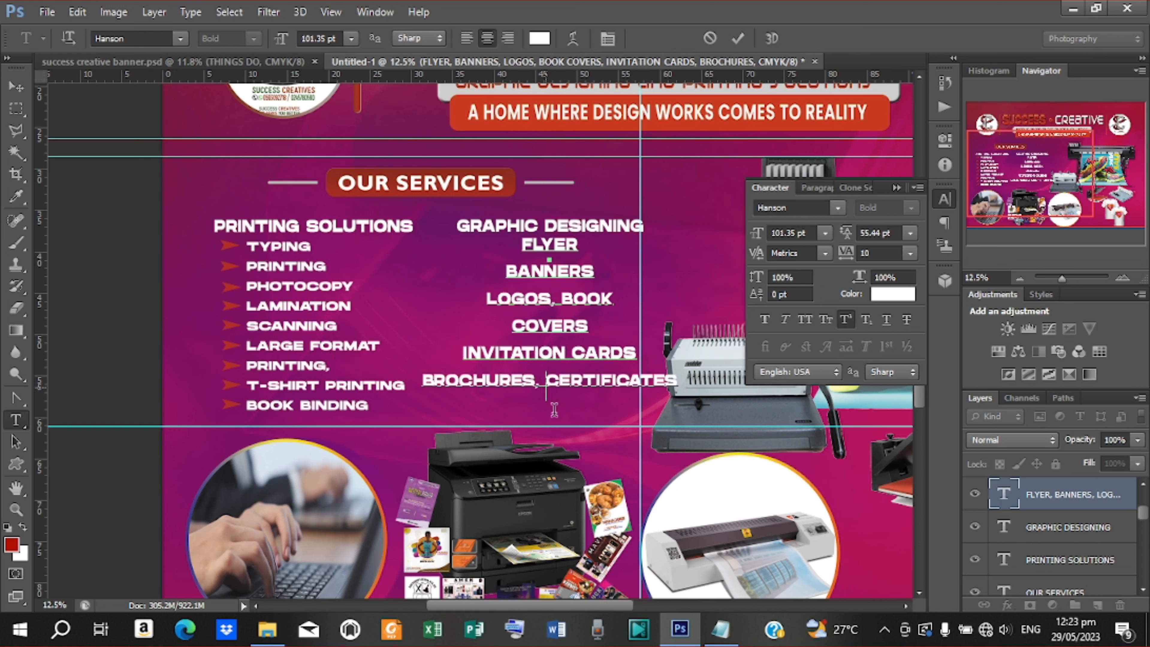
pyautogui.press('BackSpace')
pyautogui.press('BackSpace')
pyautogui.press('Return')
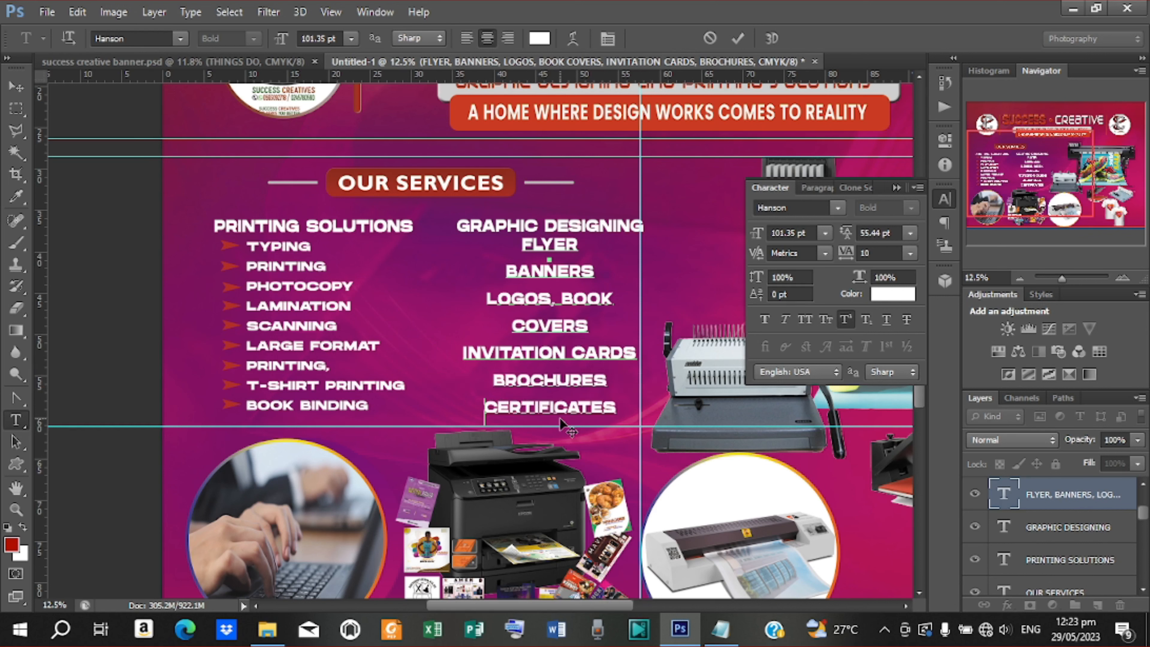
pyautogui.click(739, 39)
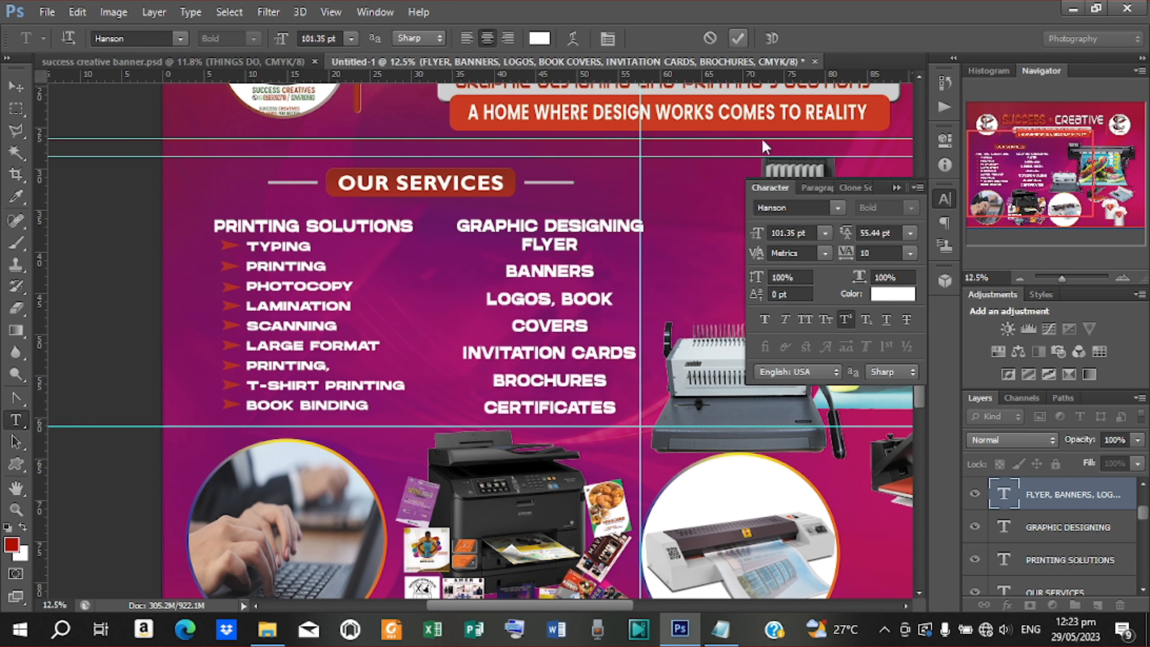
# Left-align the FLYER-to-CERTIFICATES list and line it up under the nudged GRAPHIC DESIGNING heading
pyautogui.click(815, 188)
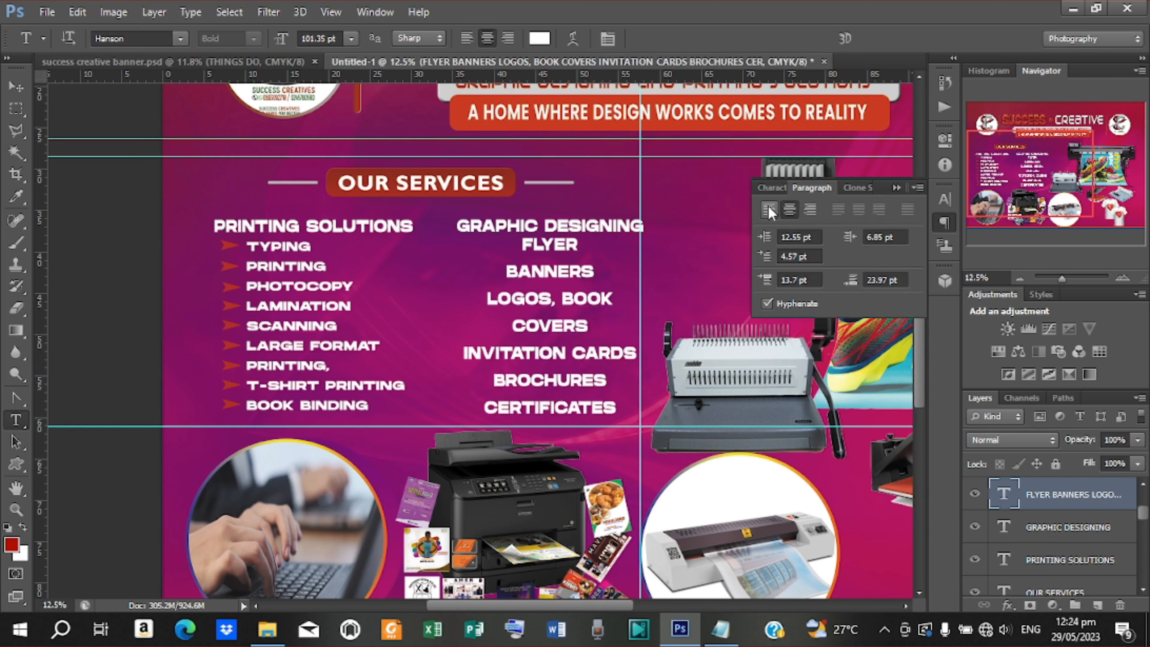
pyautogui.click(768, 208)
pyautogui.click(16, 86)
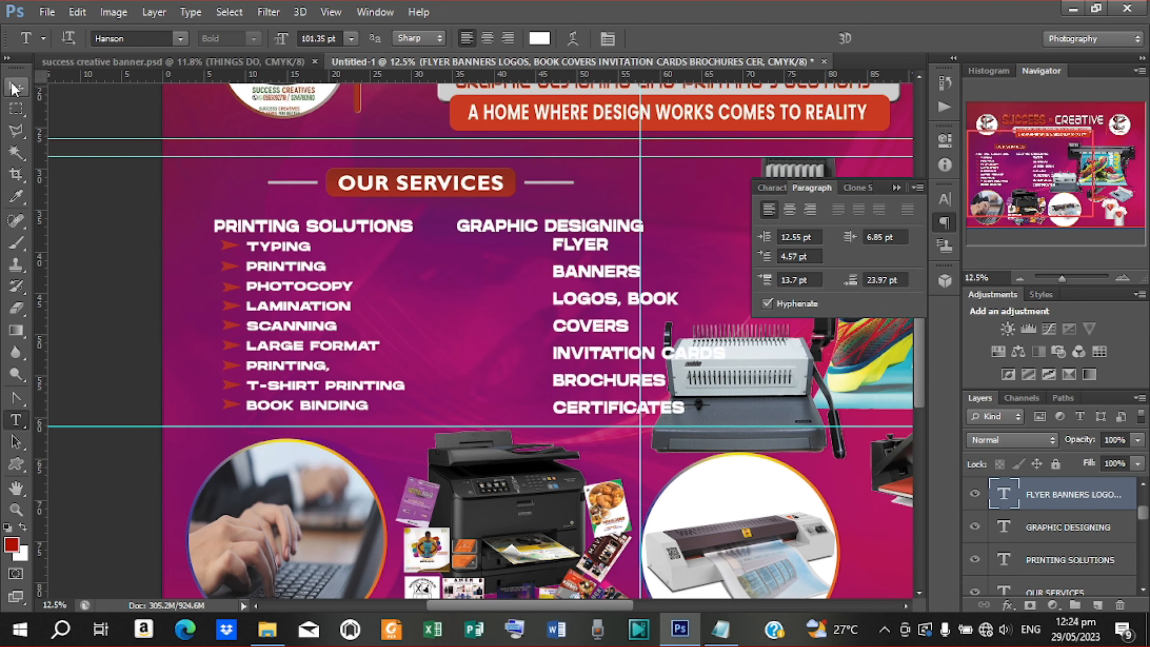
pyautogui.moveTo(576, 303); pyautogui.dragTo(494, 302)
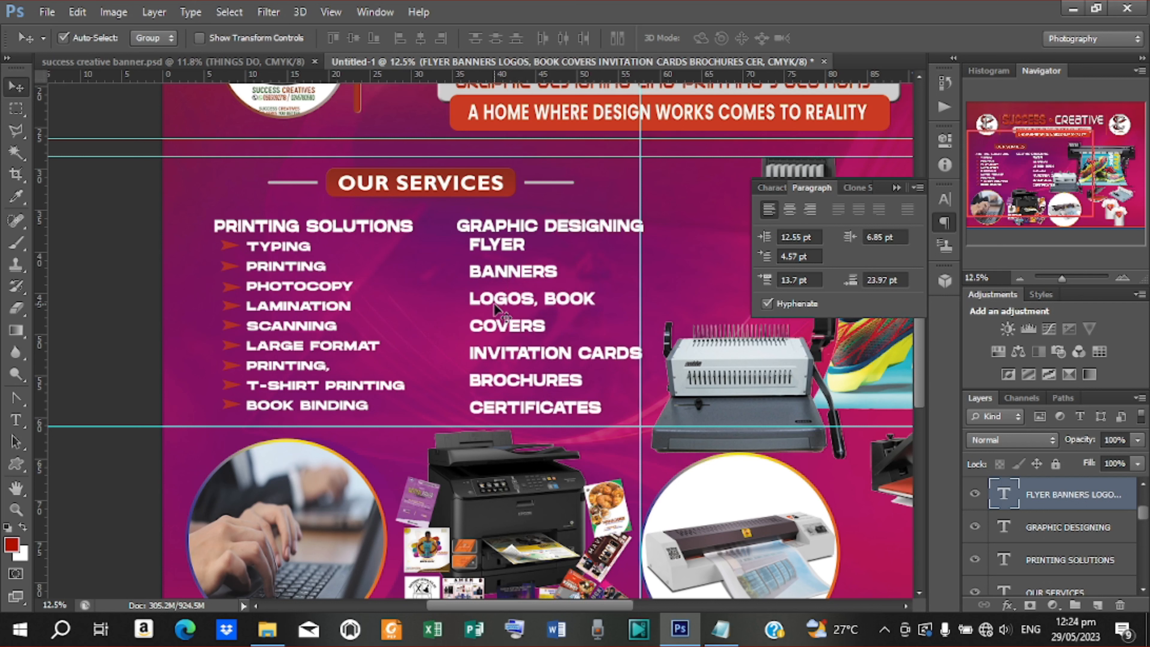
pyautogui.click(539, 227)
pyautogui.hotkey('shift', 'Left')
pyautogui.hotkey('shift', 'Left')
pyautogui.hotkey('shift', 'Left')
pyautogui.hotkey('shift', 'Left')
pyautogui.hotkey('shift', 'Left')
pyautogui.hotkey('shift', 'Left')
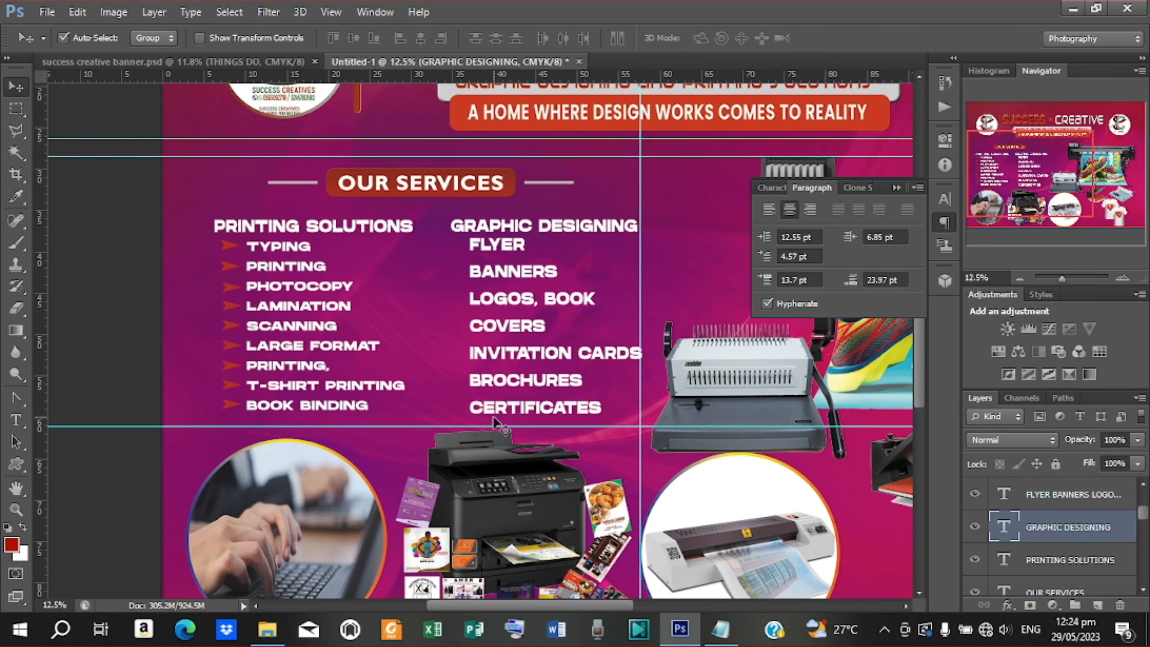
# Copy the red TYPING arrow beside FLYER, BANNERS, LOGOS and the remaining design items, then zoom out
pyautogui.click(228, 247)
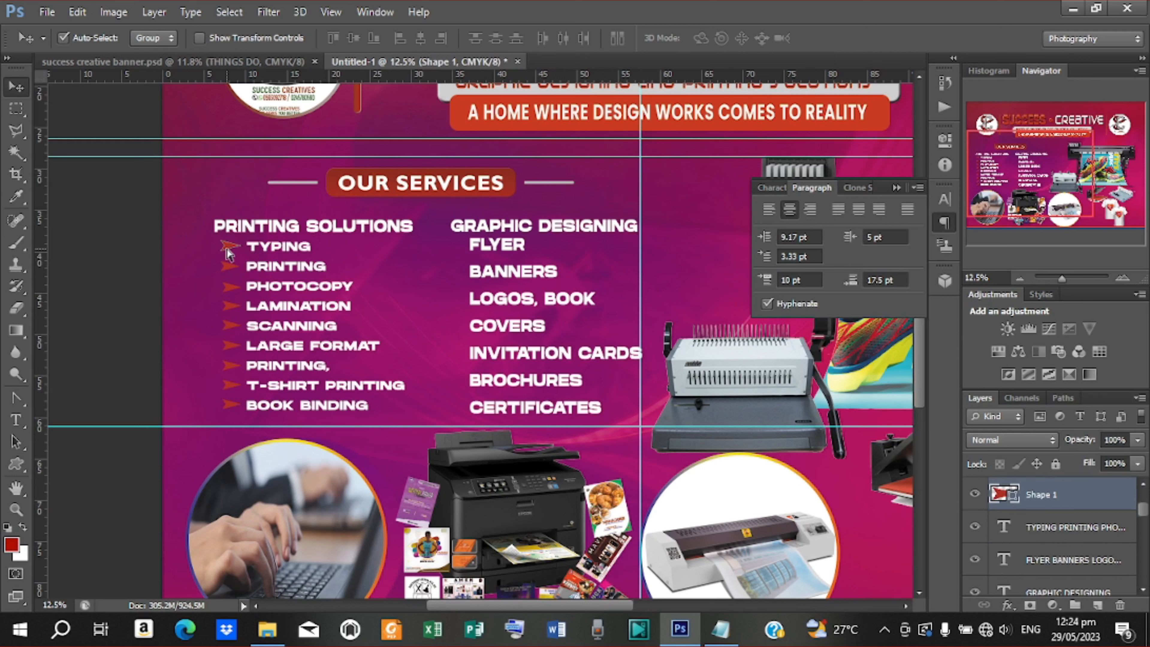
pyautogui.hotkey('ctrl', 'j')
pyautogui.moveTo(394, 257); pyautogui.dragTo(453, 258)
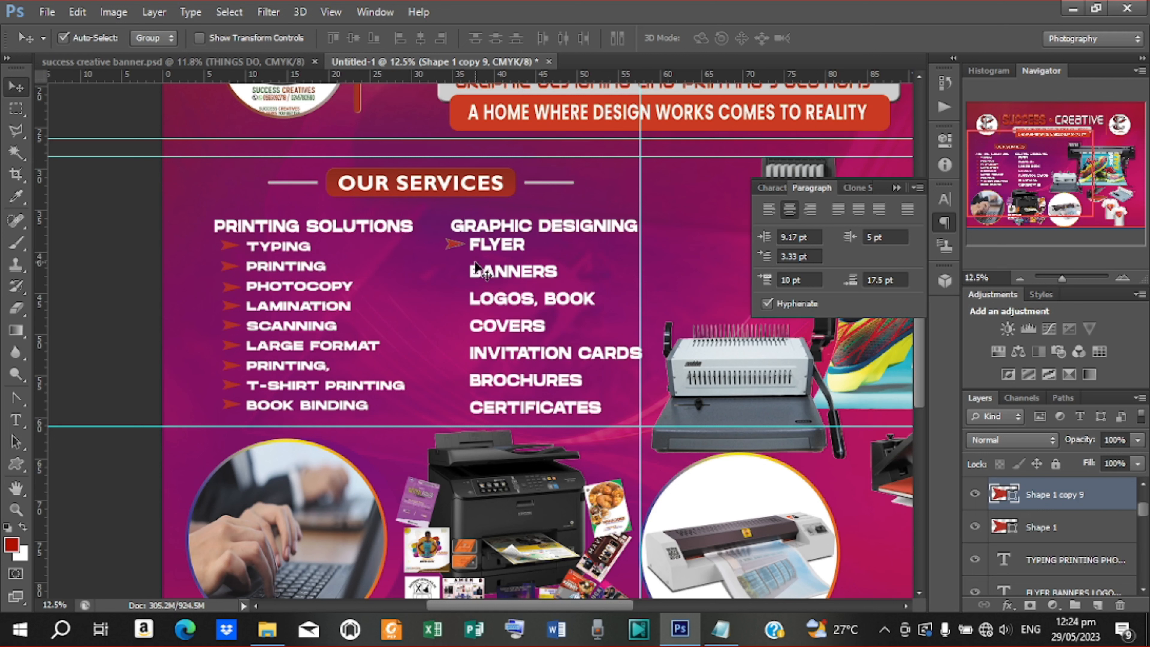
pyautogui.hotkey('ctrl', 'j')
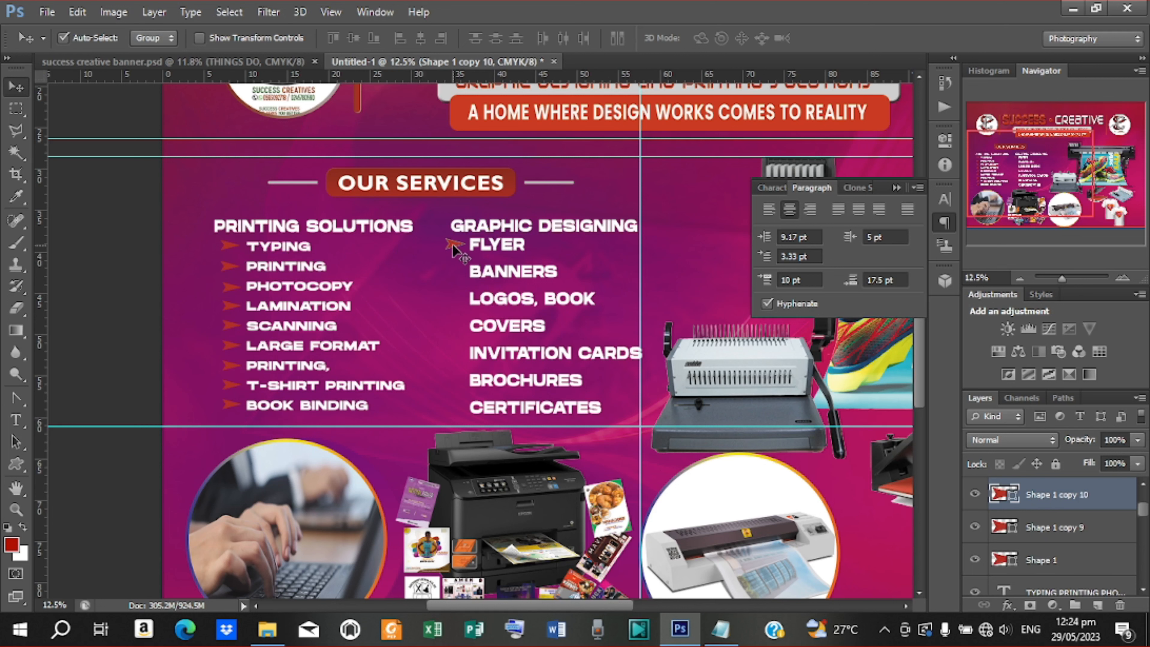
pyautogui.moveTo(452, 251); pyautogui.dragTo(454, 280)
pyautogui.hotkey('ctrl', 'j')
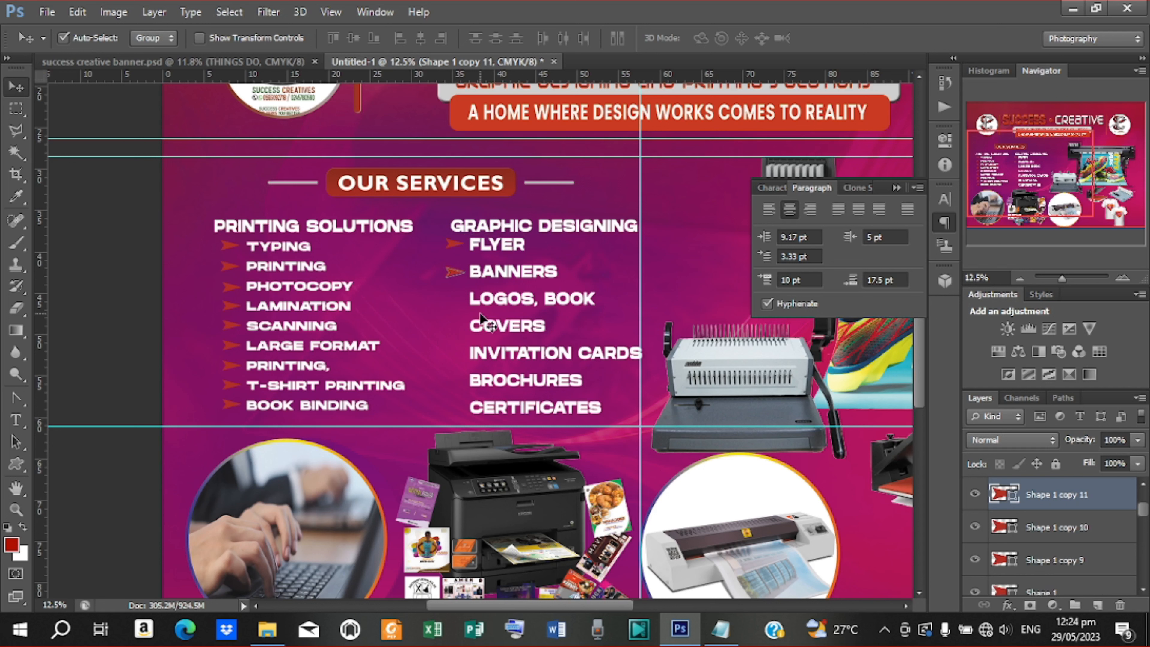
pyautogui.hotkey('shift', 'Down')
pyautogui.hotkey('shift', 'Down')
pyautogui.hotkey('shift', 'Down')
pyautogui.hotkey('shift', 'Down')
pyautogui.hotkey('shift', 'Down')
pyautogui.hotkey('shift', 'Down')
pyautogui.hotkey('shift', 'Down')
pyautogui.hotkey('shift', 'Down')
pyautogui.hotkey('shift', 'Down')
pyautogui.hotkey('shift', 'Down')
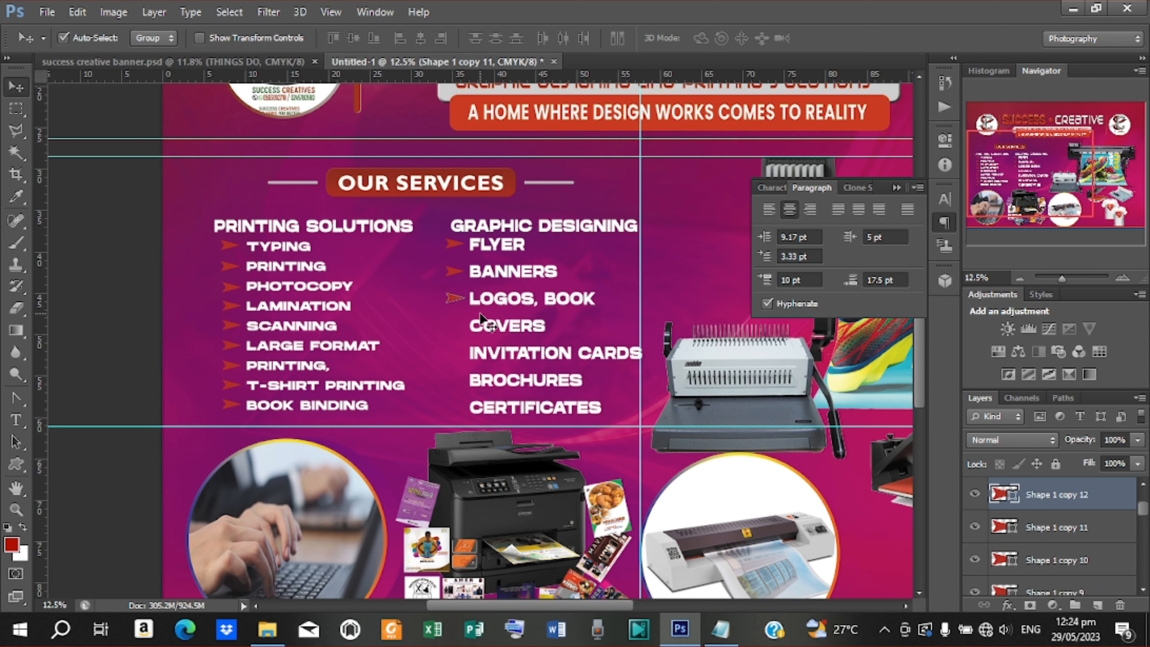
pyautogui.hotkey('alt', 'shift', 'Down')
pyautogui.hotkey('alt', 'shift', 'Down')
pyautogui.hotkey('alt', 'shift', 'Down')
pyautogui.hotkey('alt', 'shift', 'Down')
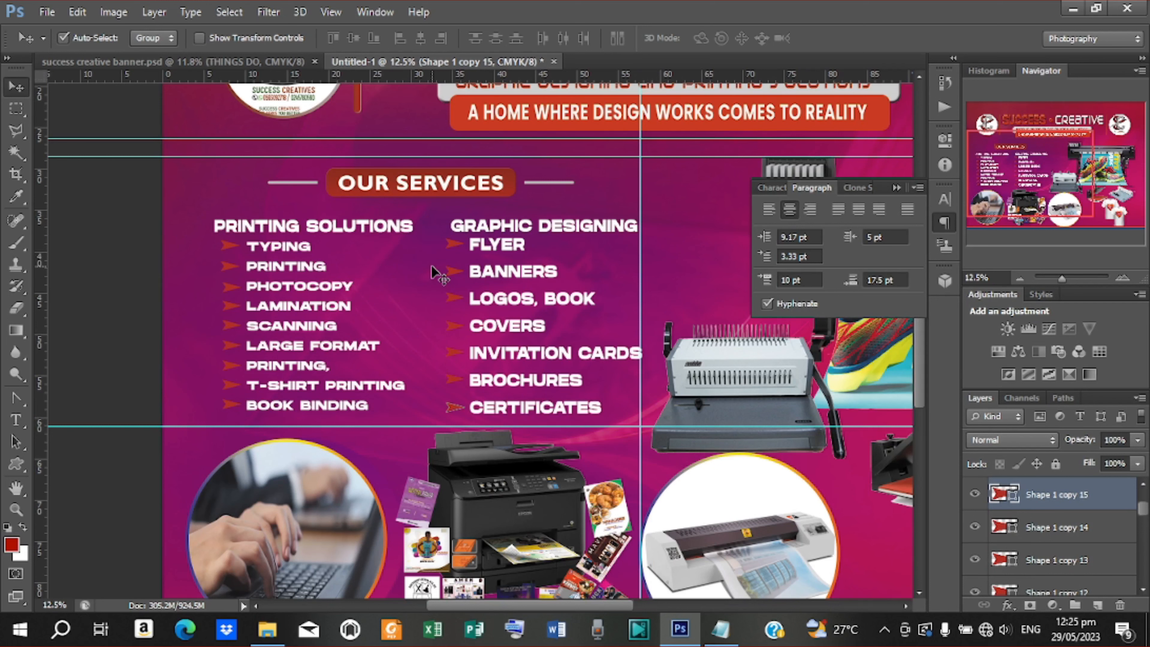
pyautogui.hotkey('ctrl', '-')
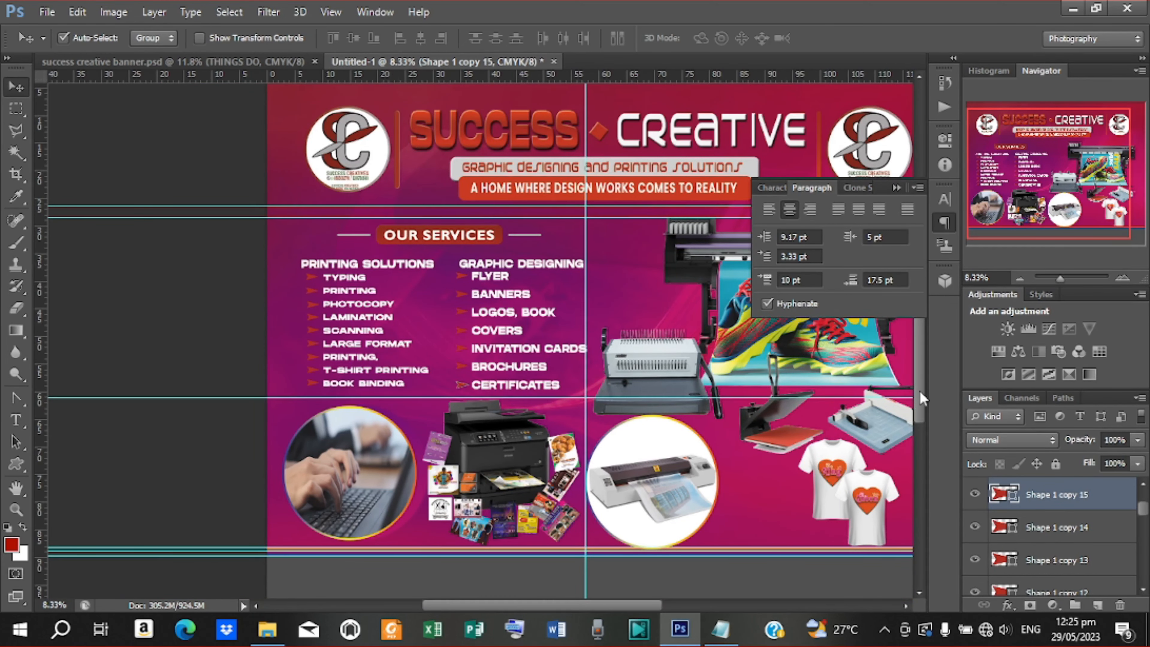
# Drag two horizontal guides into the dark bottom strip and check the contact text in the notes
pyautogui.moveTo(919, 391); pyautogui.dragTo(915, 440)
pyautogui.moveTo(619, 603); pyautogui.dragTo(653, 603)
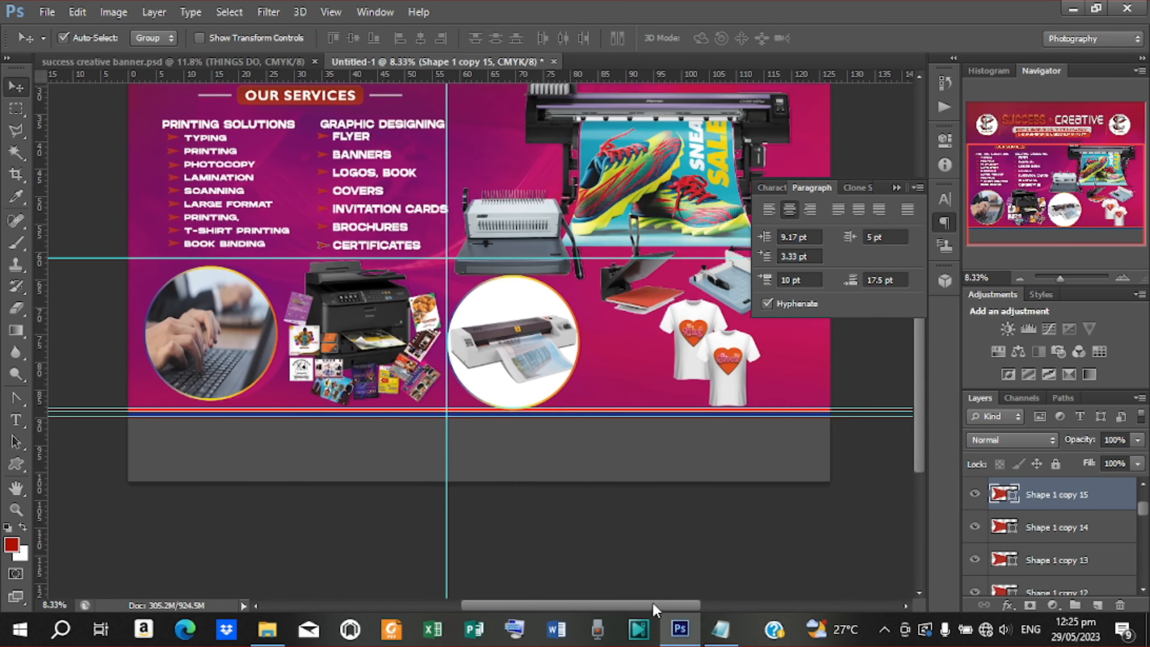
pyautogui.hscroll(-3, 571, 130)
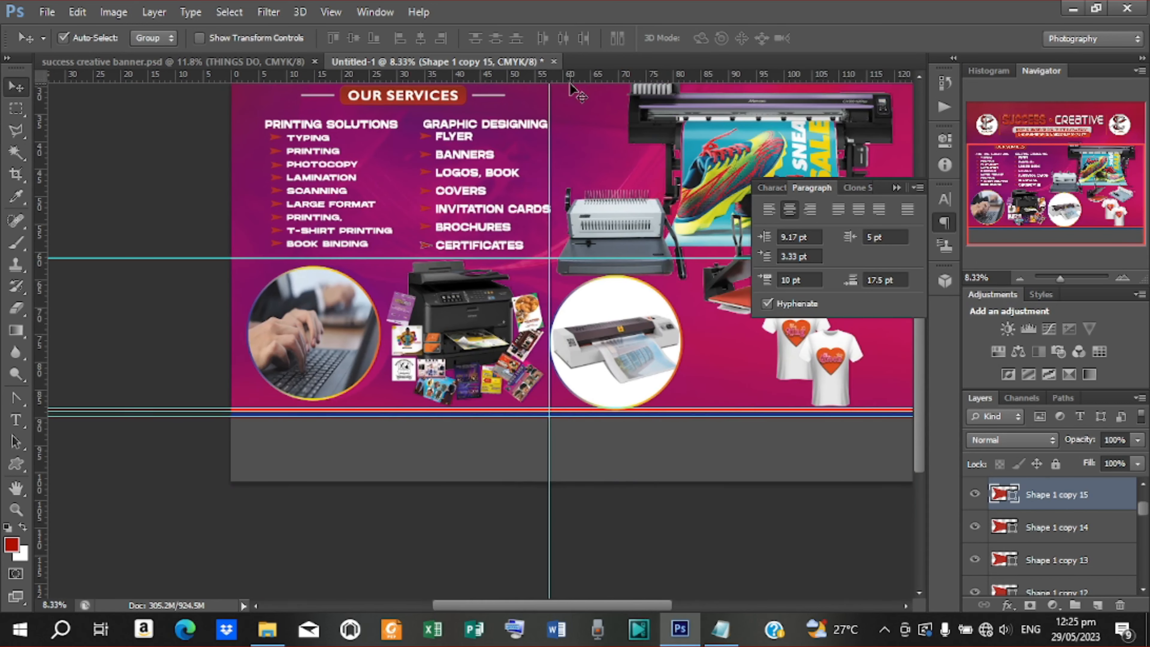
pyautogui.moveTo(525, 602); pyautogui.dragTo(551, 604)
pyautogui.moveTo(543, 80); pyautogui.dragTo(556, 465)
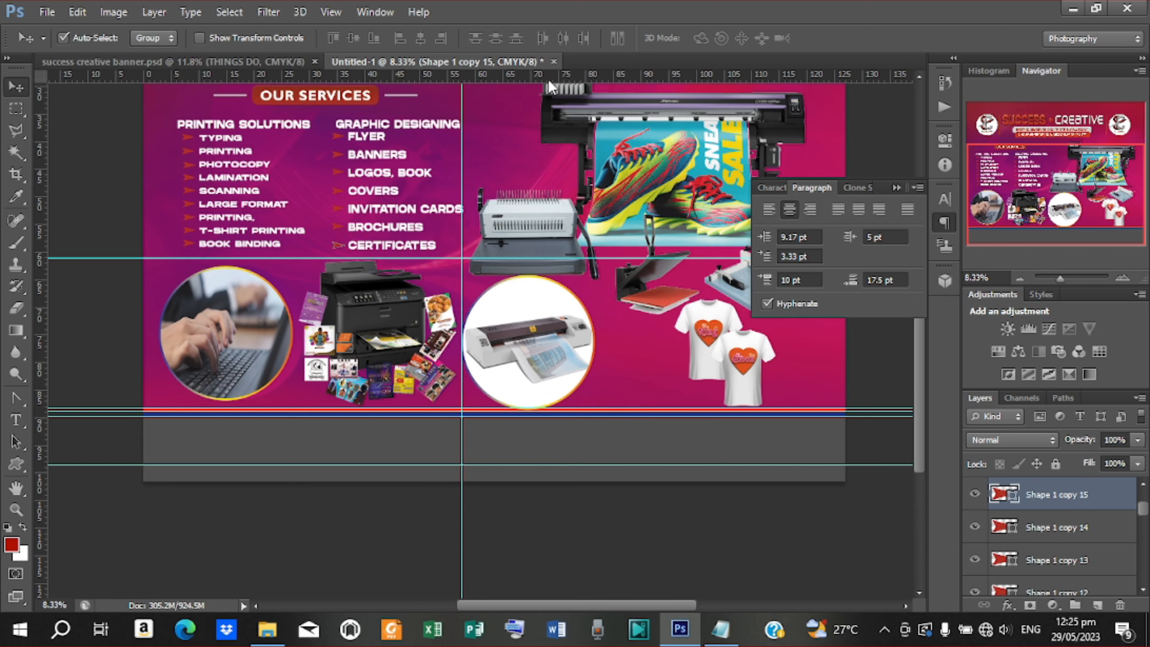
pyautogui.moveTo(548, 79); pyautogui.dragTo(548, 434)
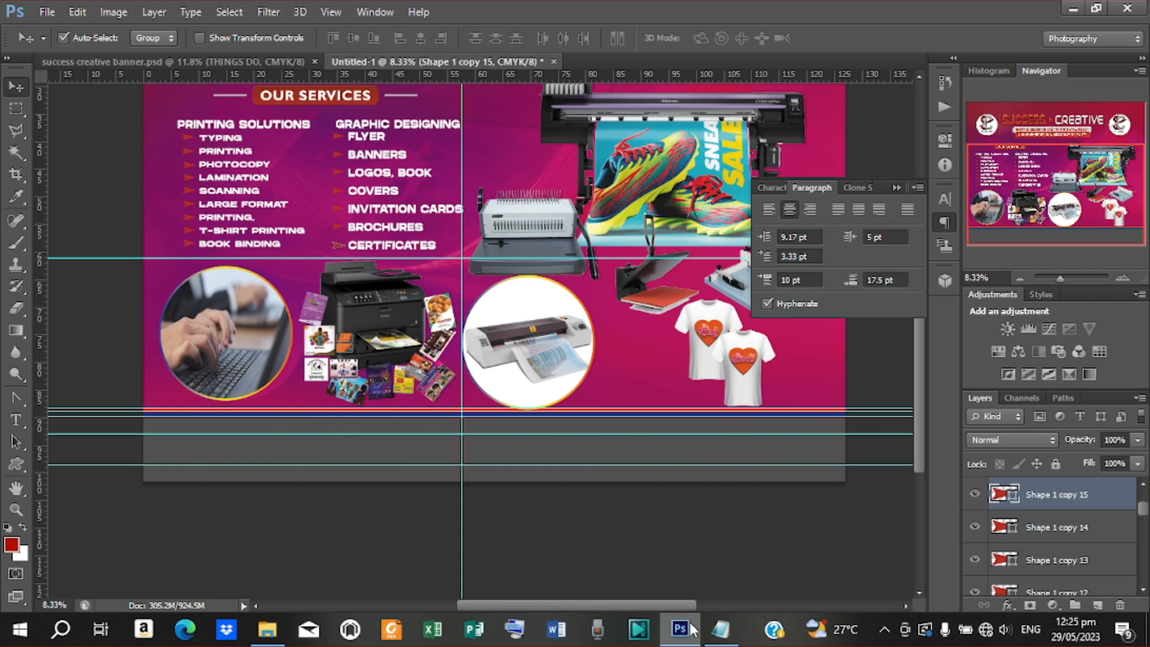
pyautogui.click(717, 633)
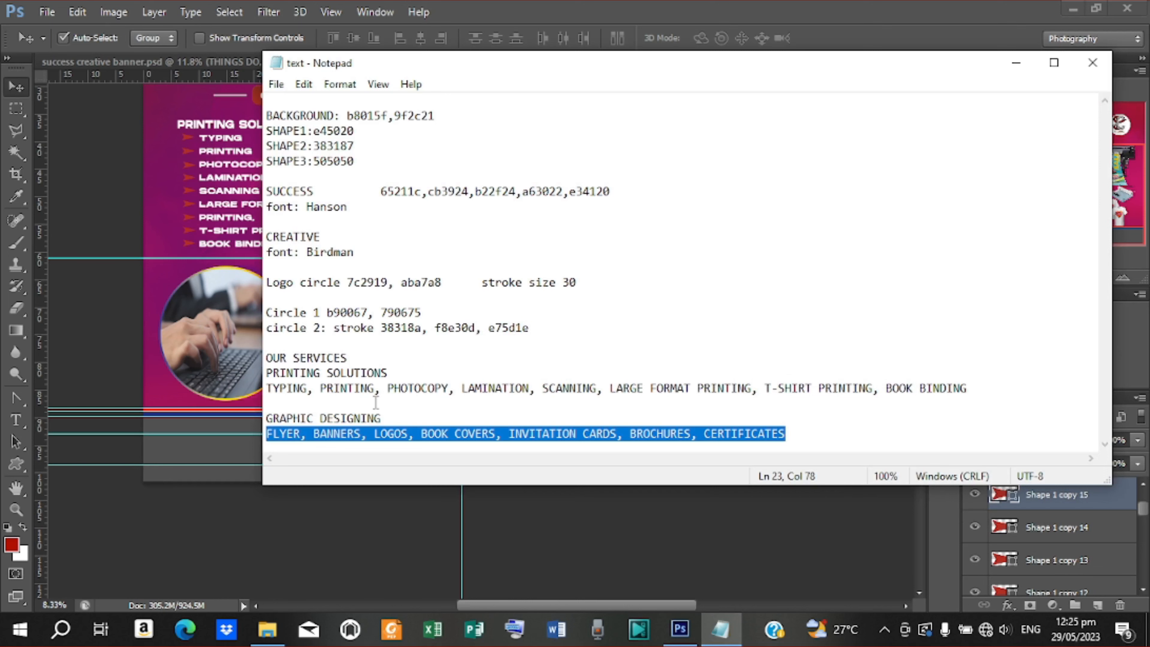
pyautogui.click(1016, 64)
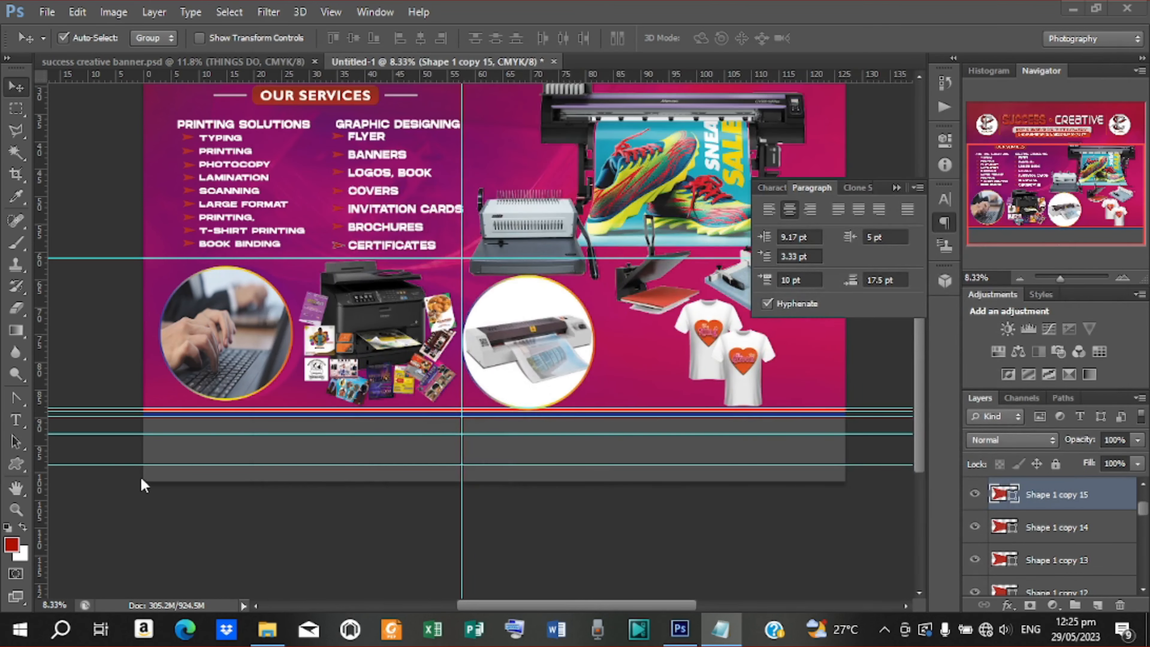
# Type the business phone number as a text line in the bottom strip
pyautogui.press('t')
pyautogui.click(218, 455)
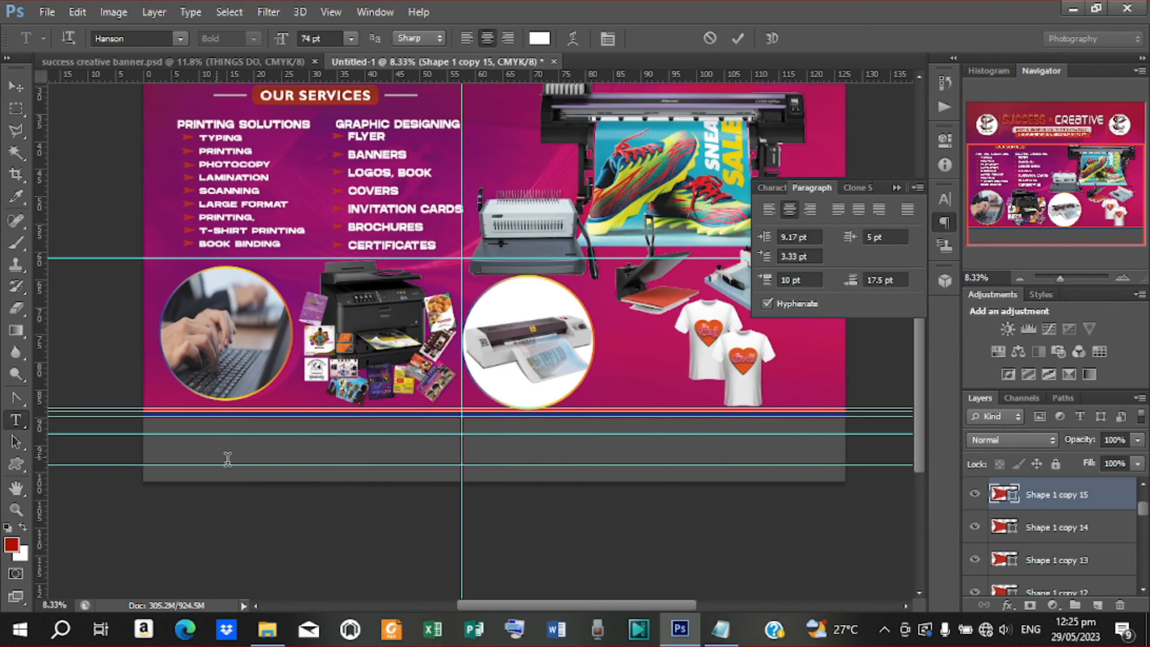
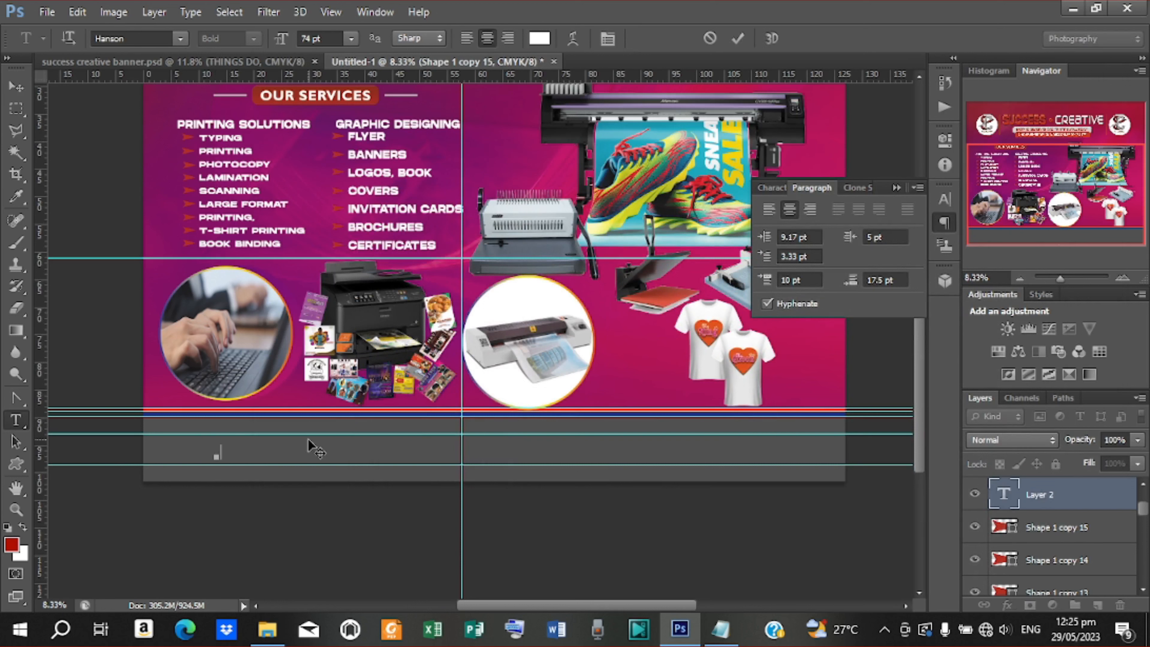
pyautogui.click(738, 38)
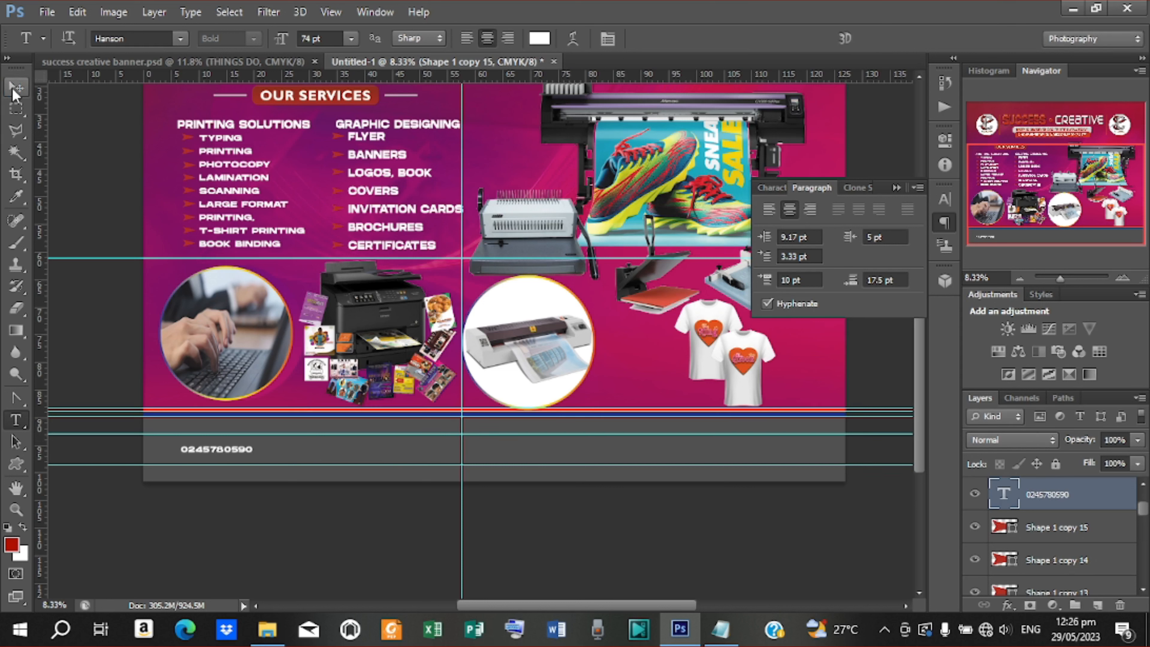
# Stretch the phone number text to 160.75% width with a transform
pyautogui.click(14, 90)
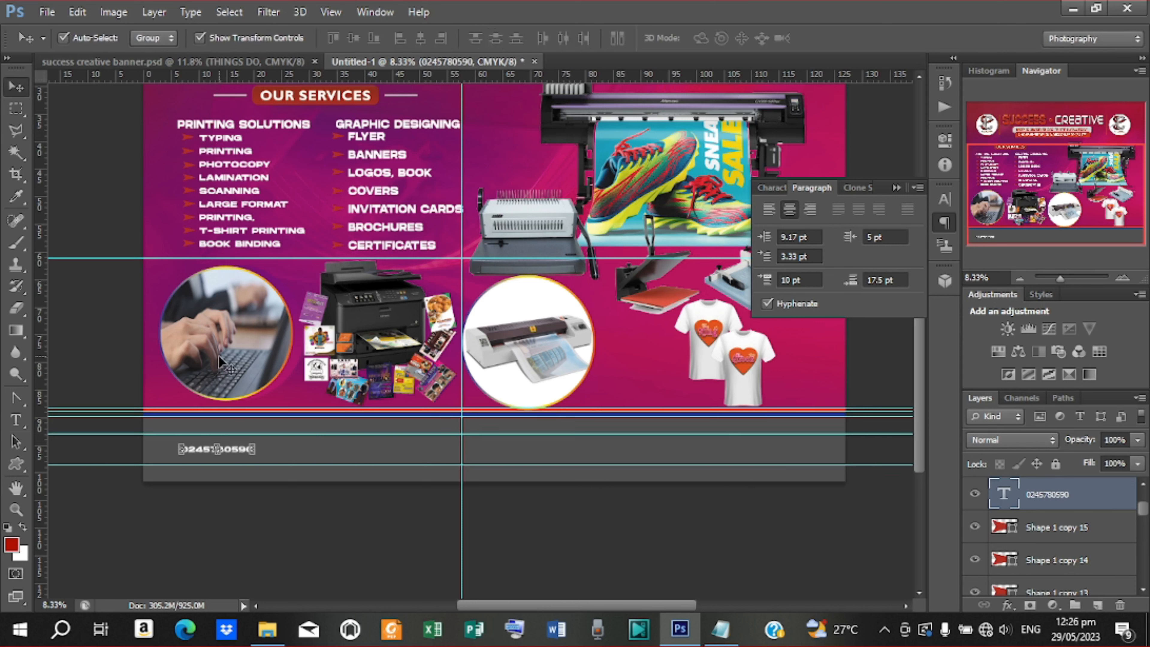
pyautogui.click(216, 455)
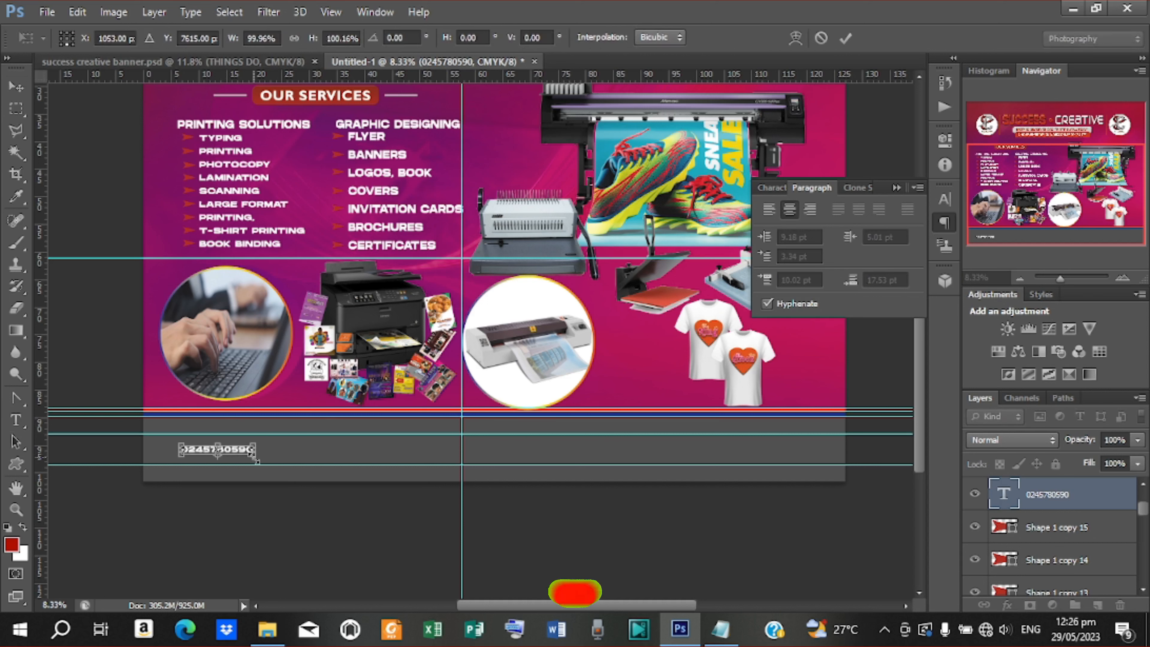
pyautogui.moveTo(257, 462); pyautogui.dragTo(276, 472)
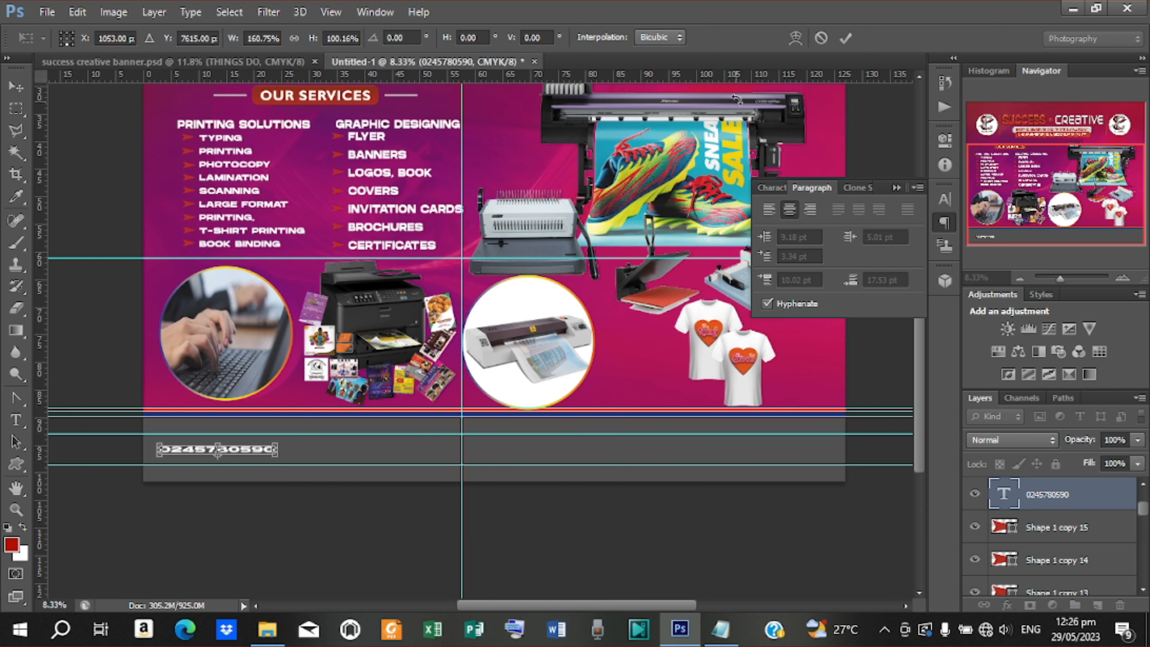
pyautogui.click(853, 38)
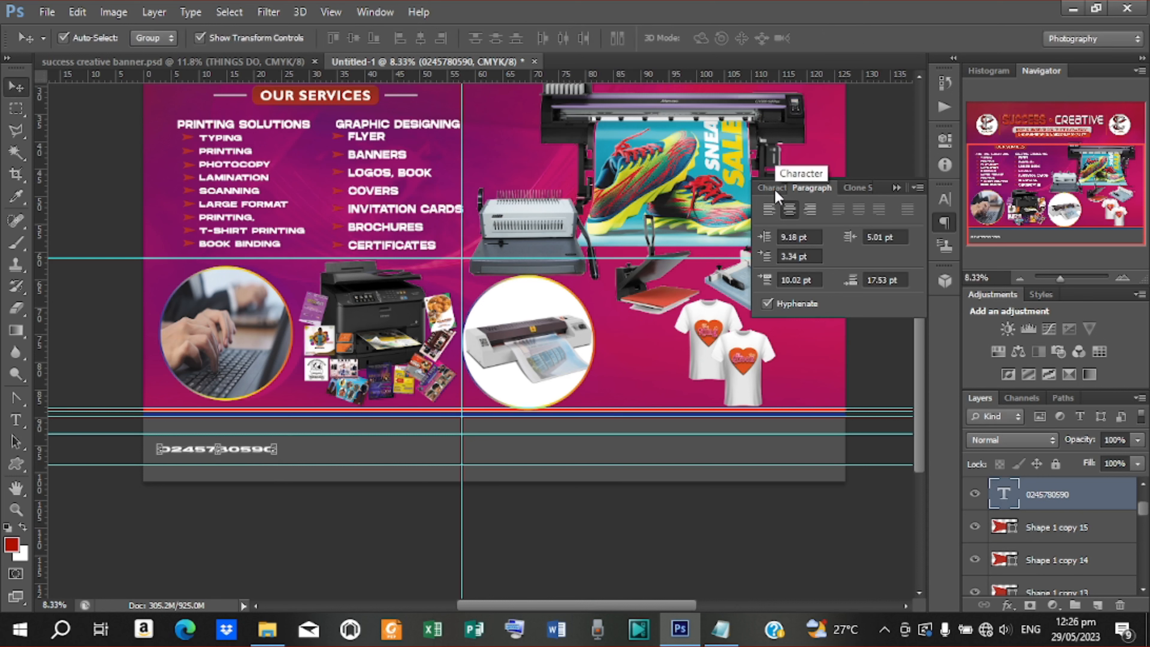
# Make the phone number 144% taller, move it right, and add a second number copy to its left
pyautogui.click(773, 188)
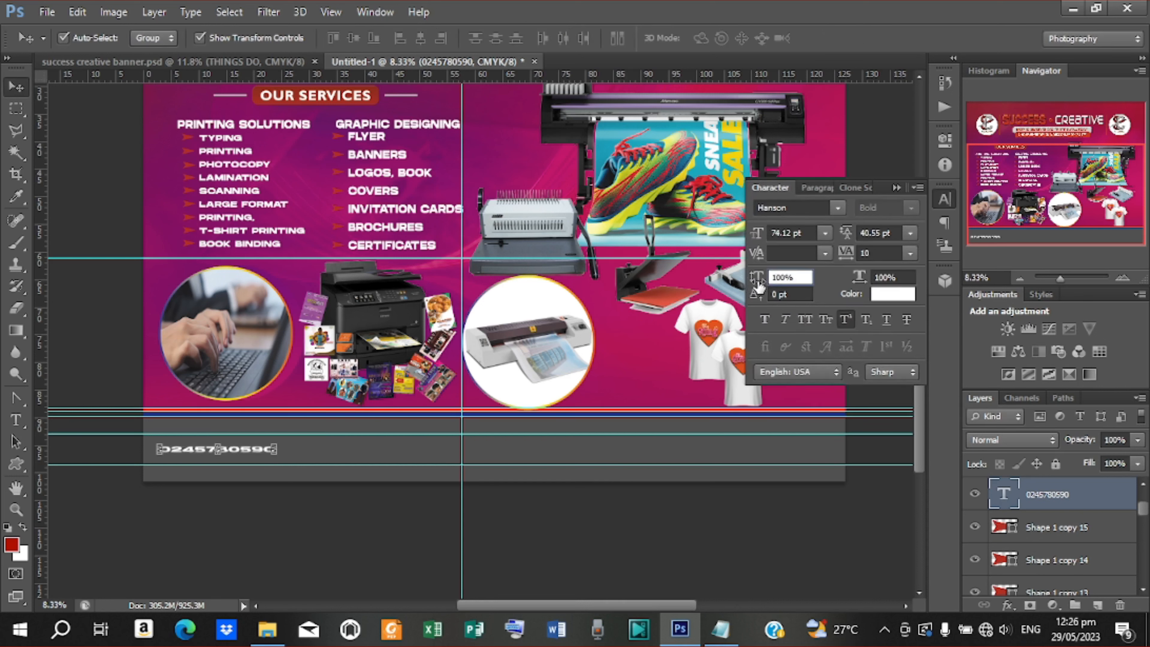
pyautogui.moveTo(758, 283); pyautogui.dragTo(791, 281)
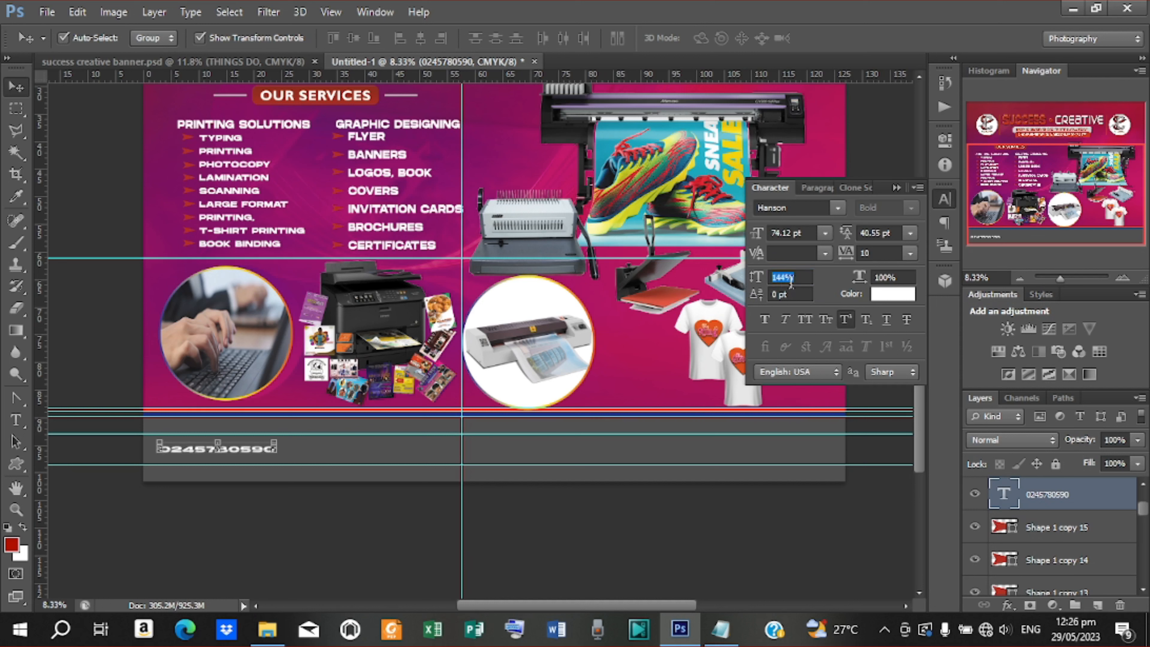
pyautogui.moveTo(272, 453); pyautogui.dragTo(437, 455)
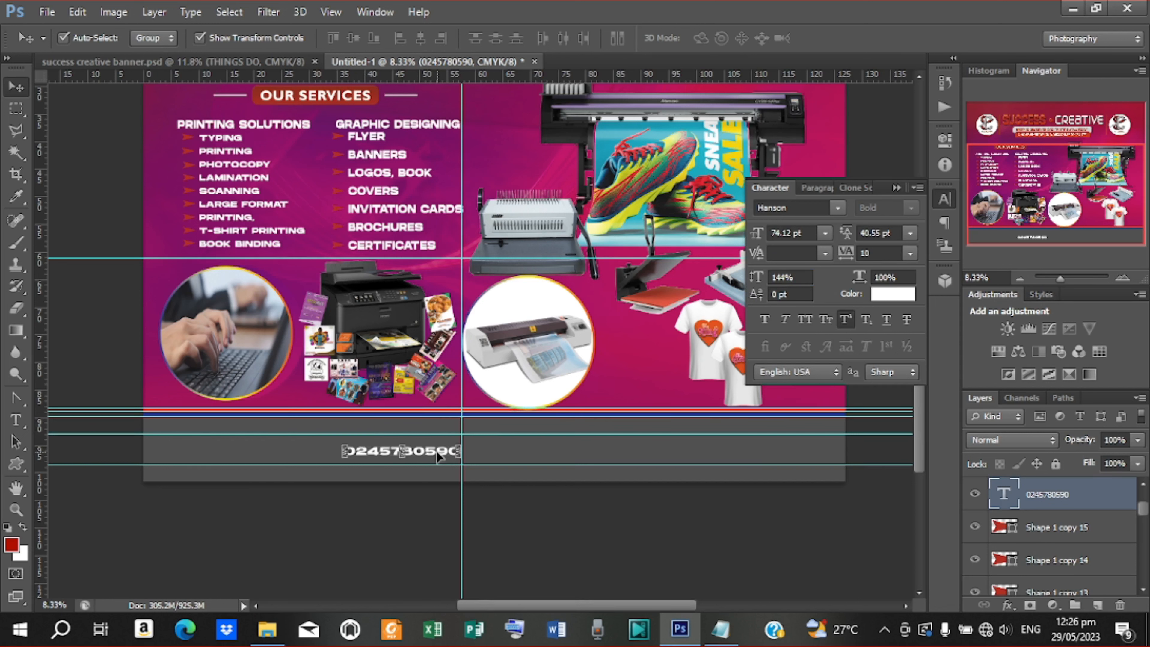
pyautogui.hotkey('ctrl', 'j')
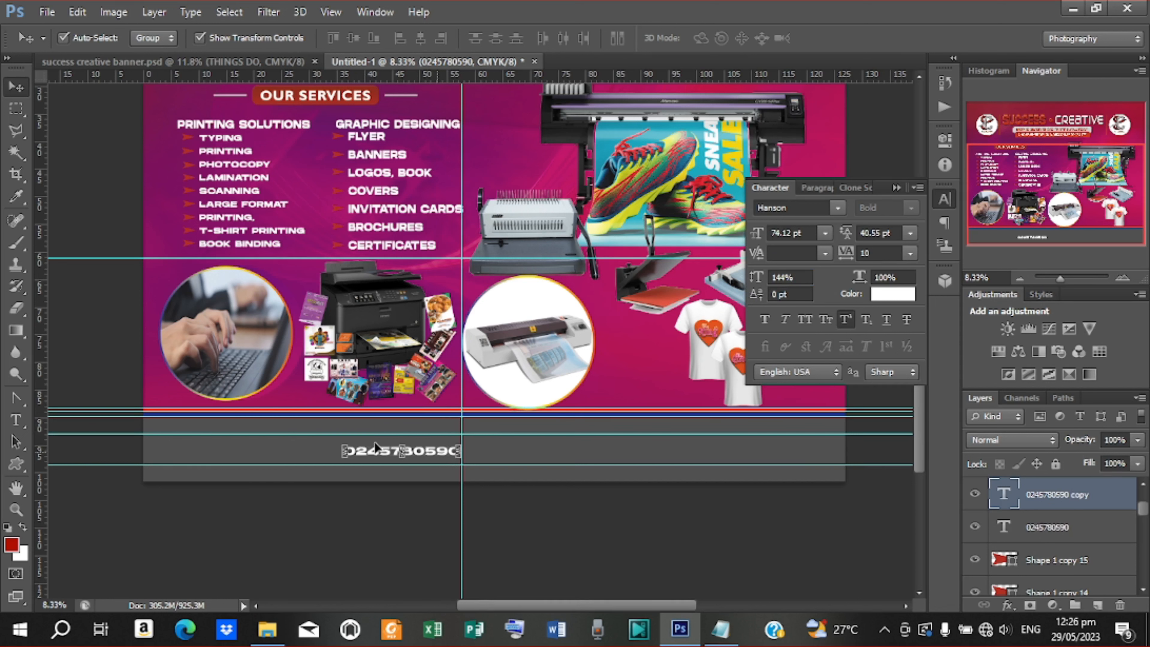
pyautogui.moveTo(346, 449); pyautogui.dragTo(183, 442)
pyautogui.press('t')
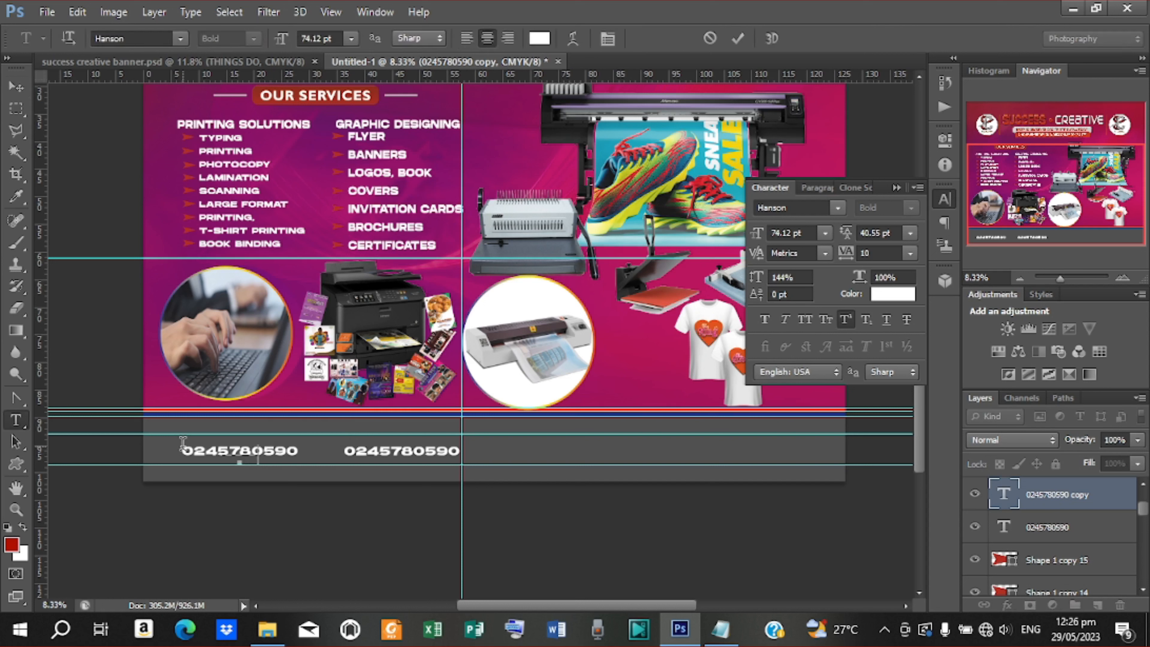
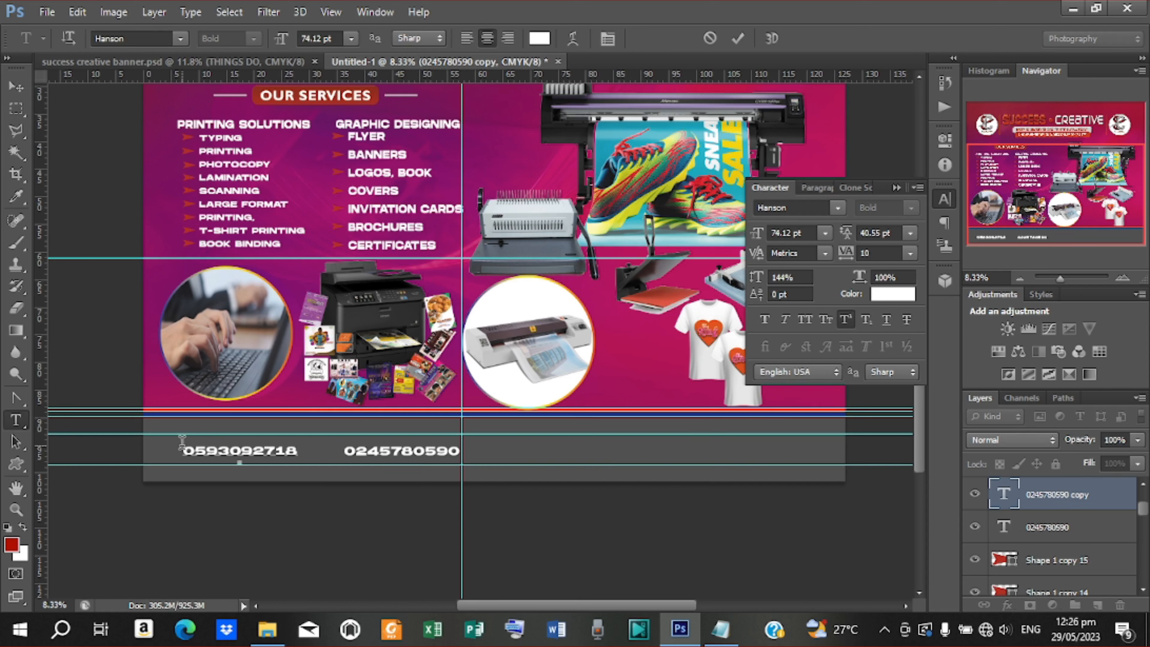
pyautogui.click(737, 38)
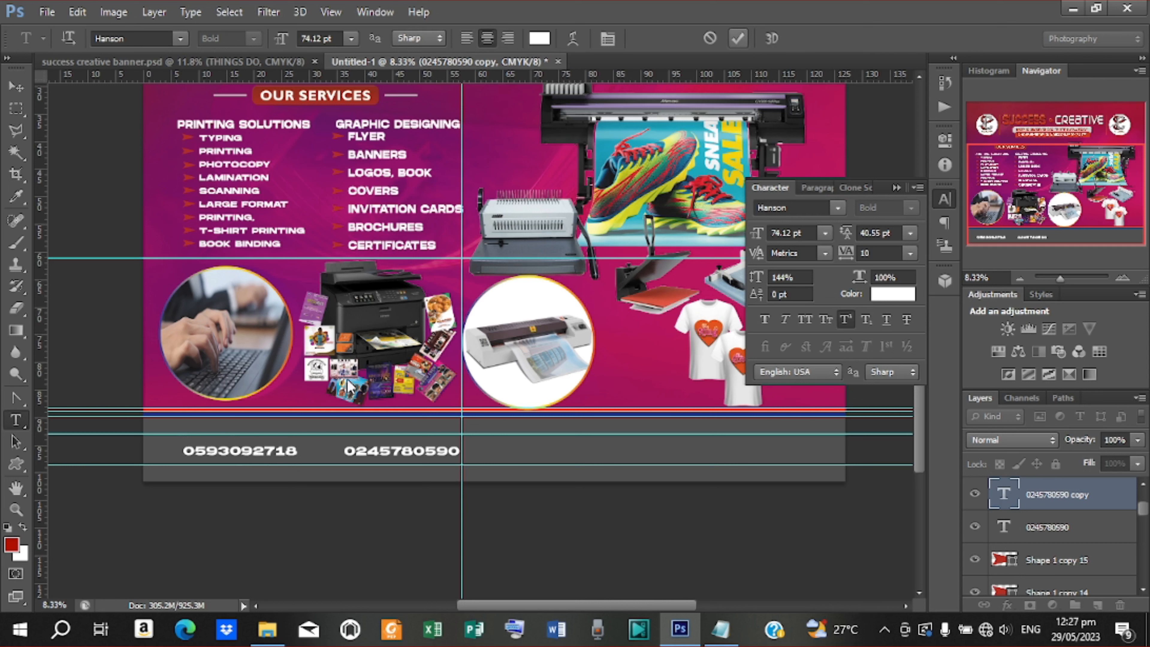
# Duplicate the first number further right and retype it as SUCCESSCREATIVE
pyautogui.press('v')
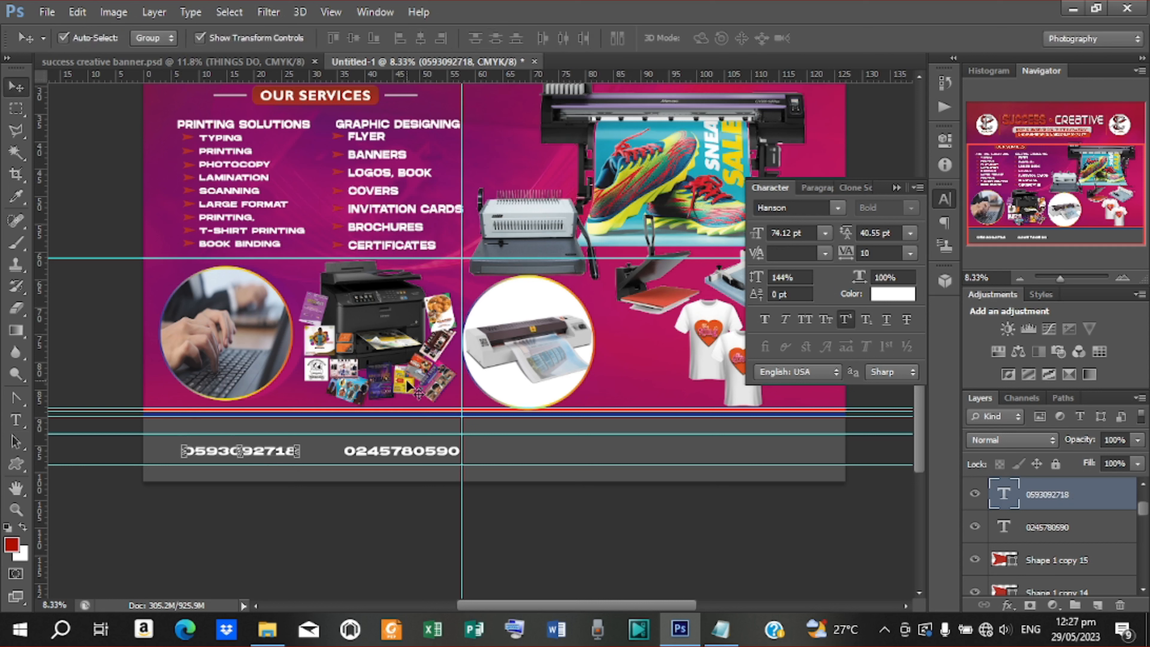
pyautogui.click(421, 448)
pyautogui.hotkey('ctrl', 'j')
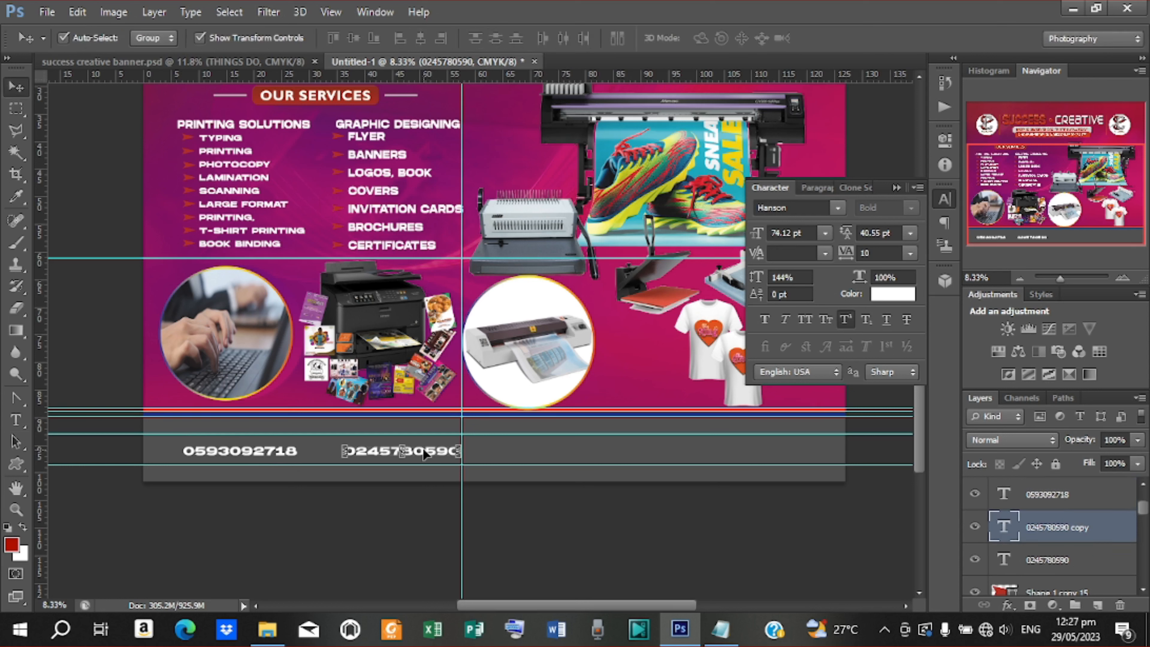
pyautogui.moveTo(423, 453)
pyautogui.mouseDown()
pyautogui.moveTo(594, 455)
pyautogui.moveTo(503, 438)
pyautogui.mouseUp()
pyautogui.press('t')
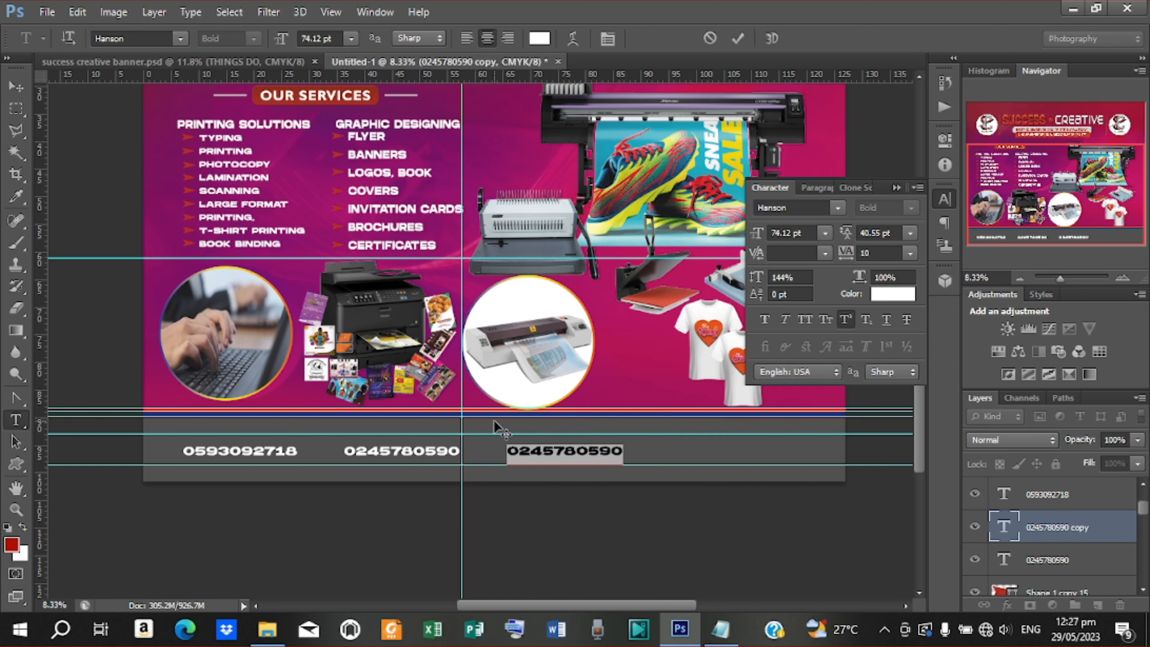
pyautogui.write('0FACEBOO')
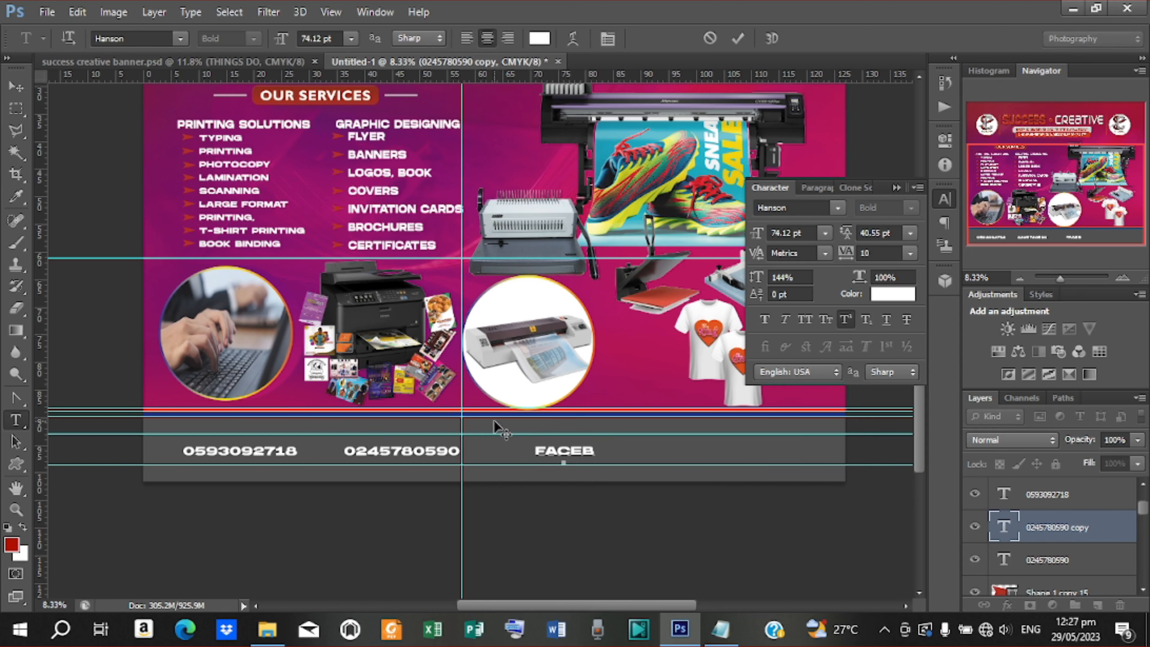
pyautogui.write('K')
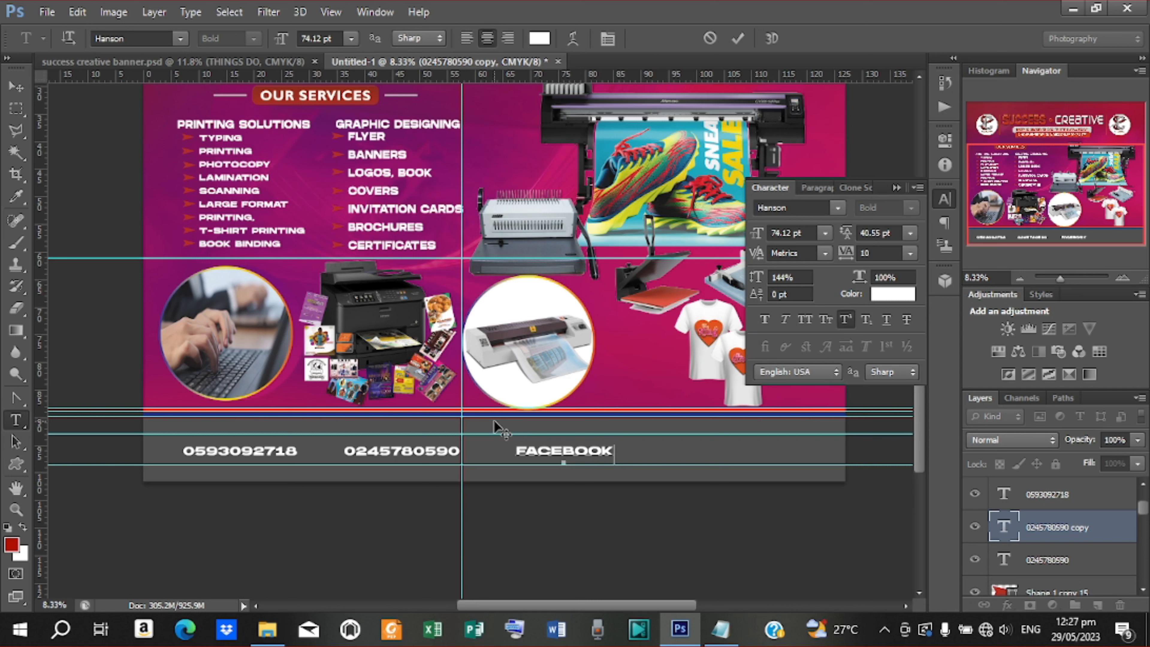
pyautogui.press('Left')
pyautogui.press('Left')
pyautogui.press('Left')
pyautogui.press('Left')
pyautogui.press('Left')
pyautogui.hotkey('ctrl', 'a')
pyautogui.press('BackSpace')
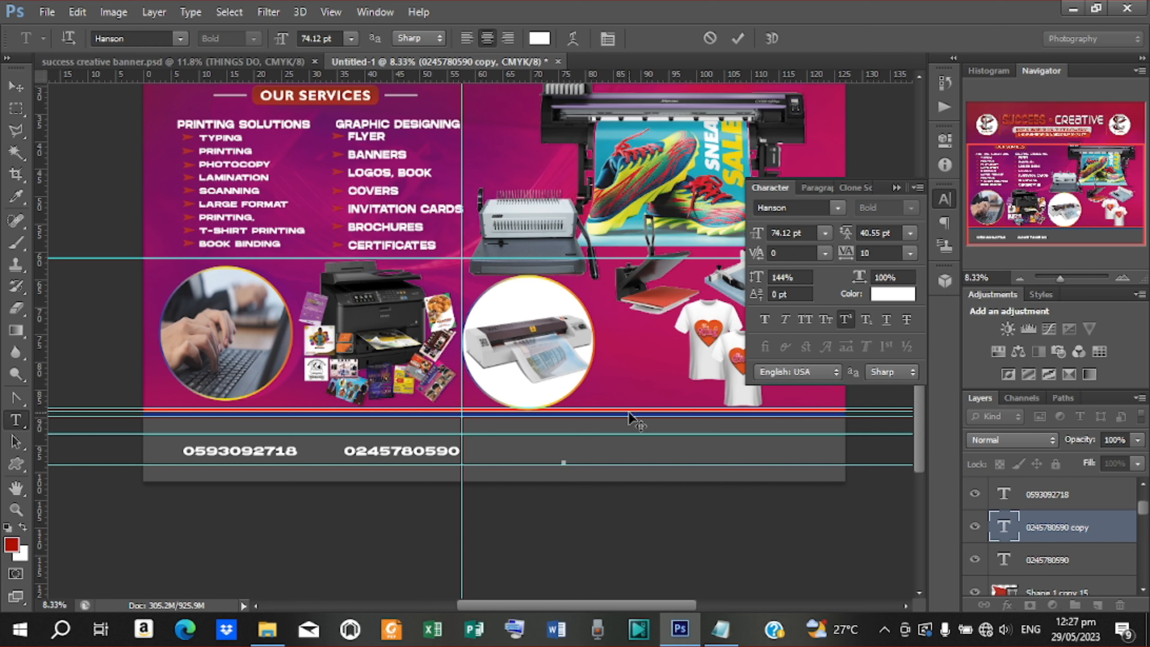
pyautogui.write('SUCCE')
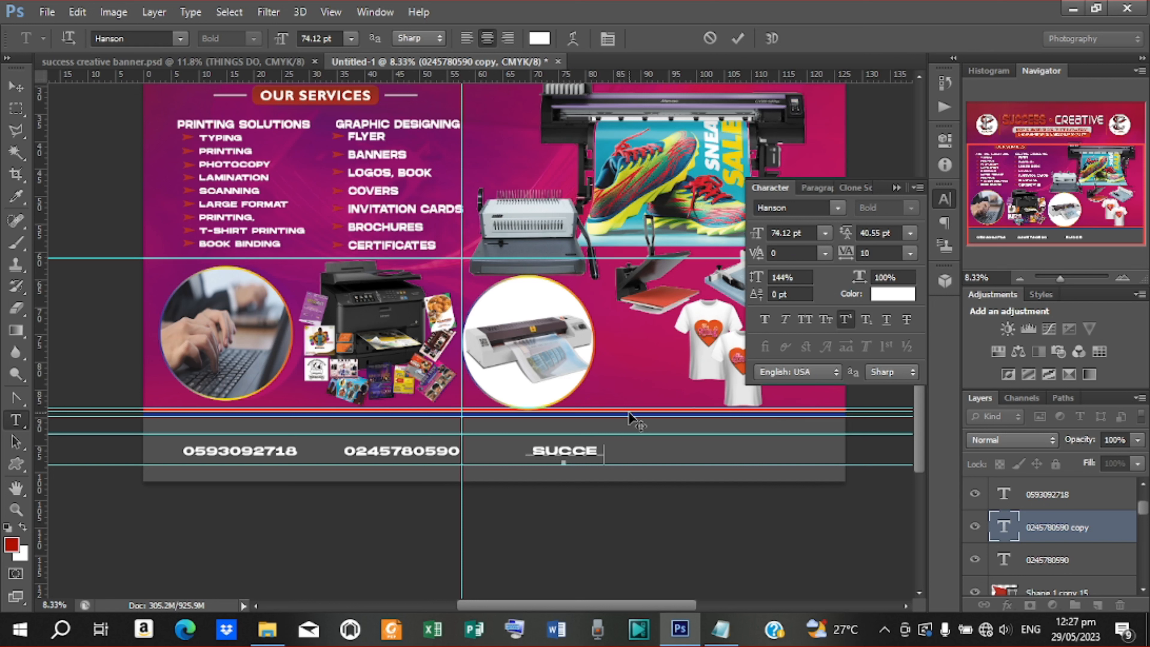
pyautogui.write('SSCREA')
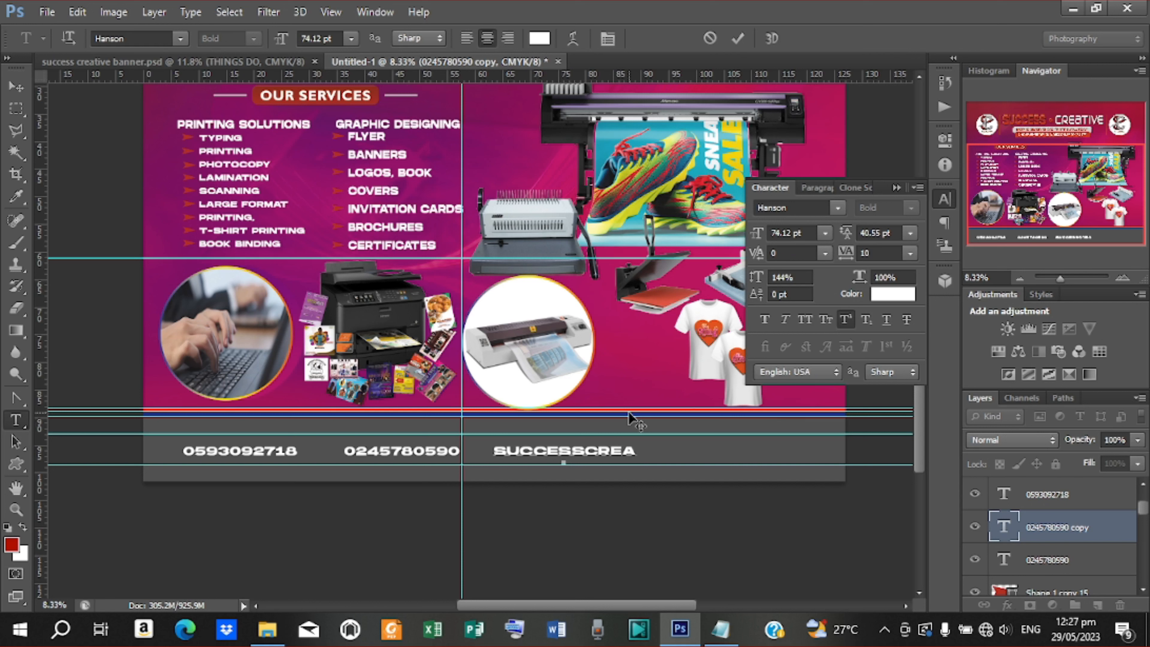
pyautogui.write('TIVE')
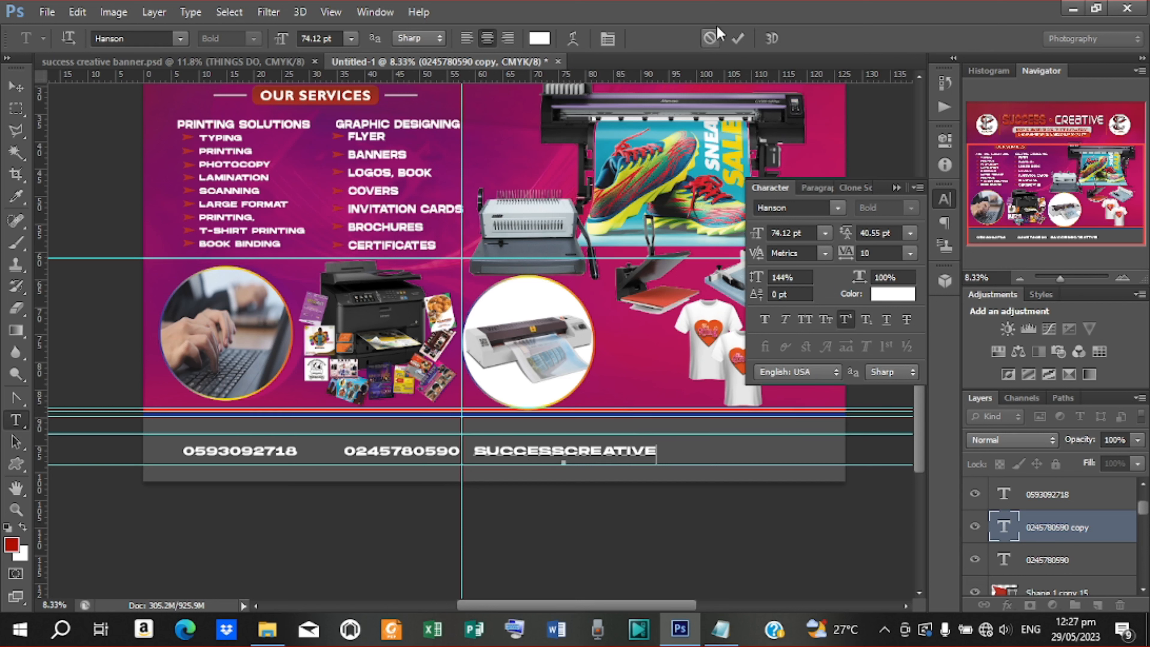
pyautogui.click(738, 38)
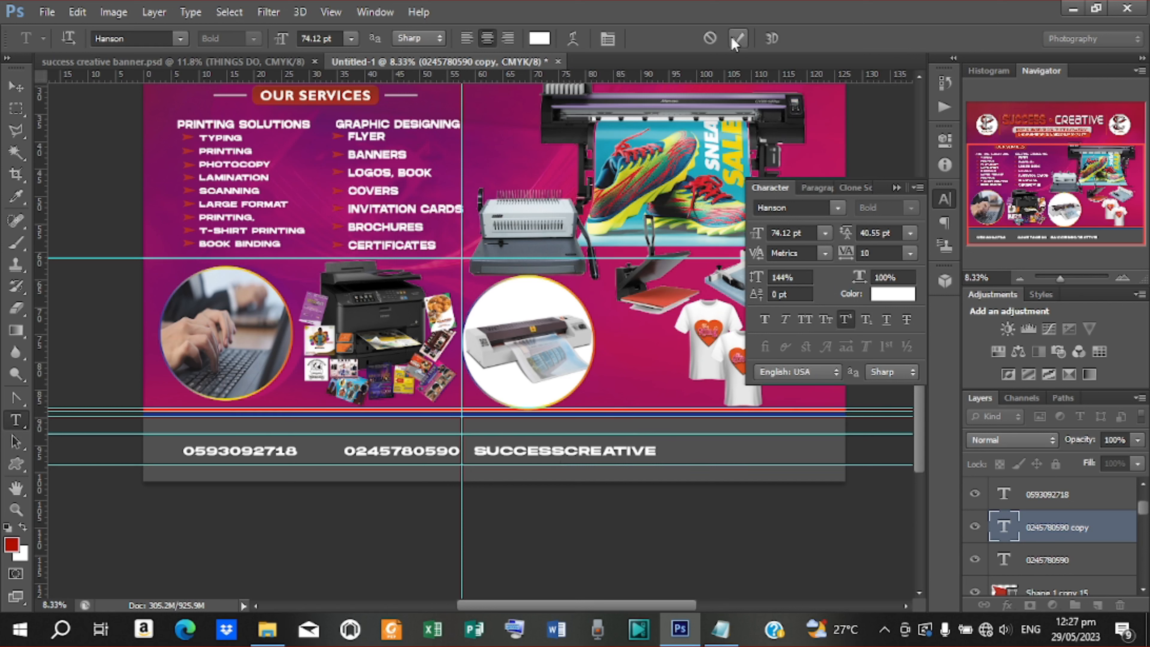
# Shift SUCCESSCREATIVE right and retype its copy as the business e-mail address
pyautogui.press('v')
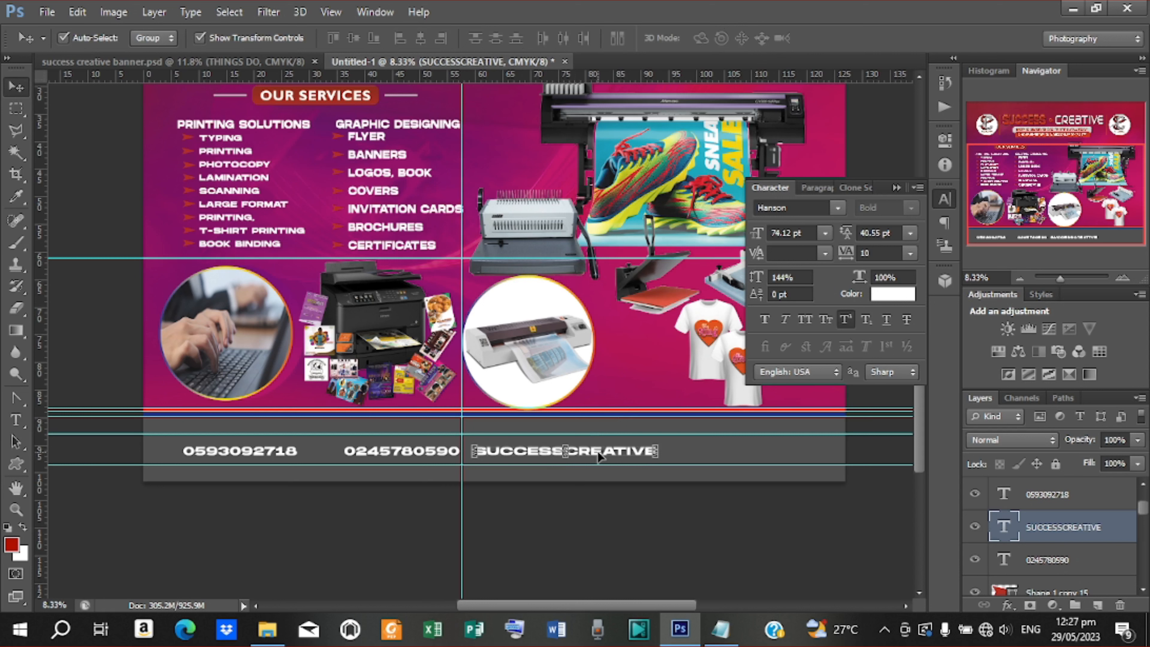
pyautogui.moveTo(596, 455); pyautogui.dragTo(853, 452)
pyautogui.press('t')
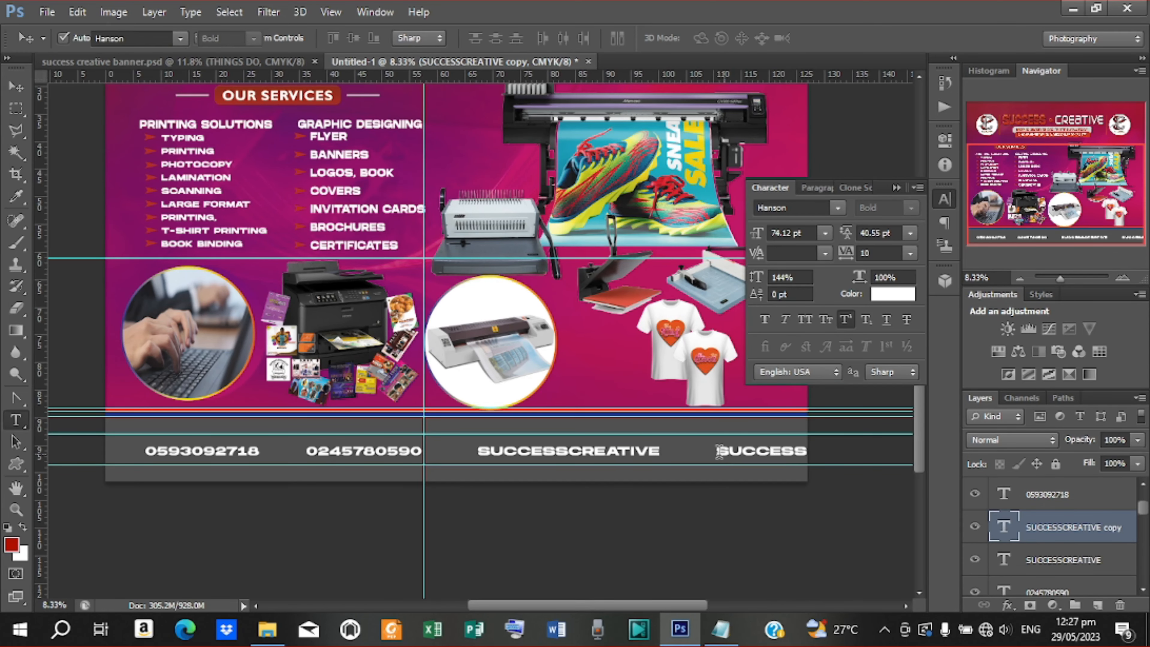
pyautogui.moveTo(718, 452); pyautogui.dragTo(899, 453)
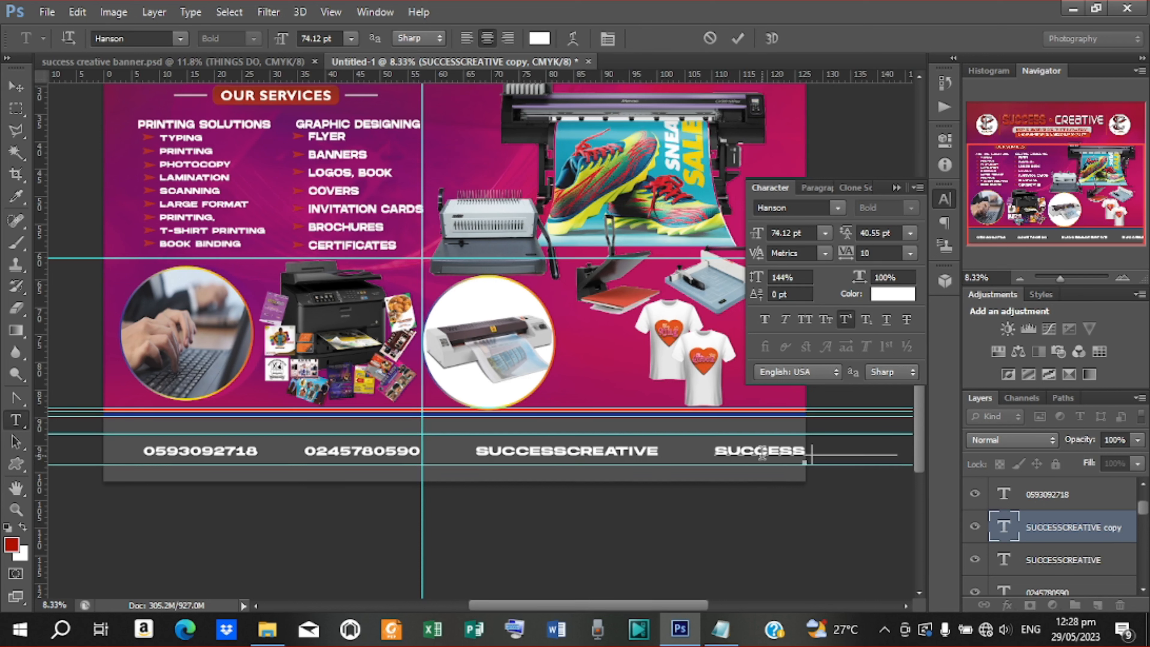
pyautogui.press('BackSpace')
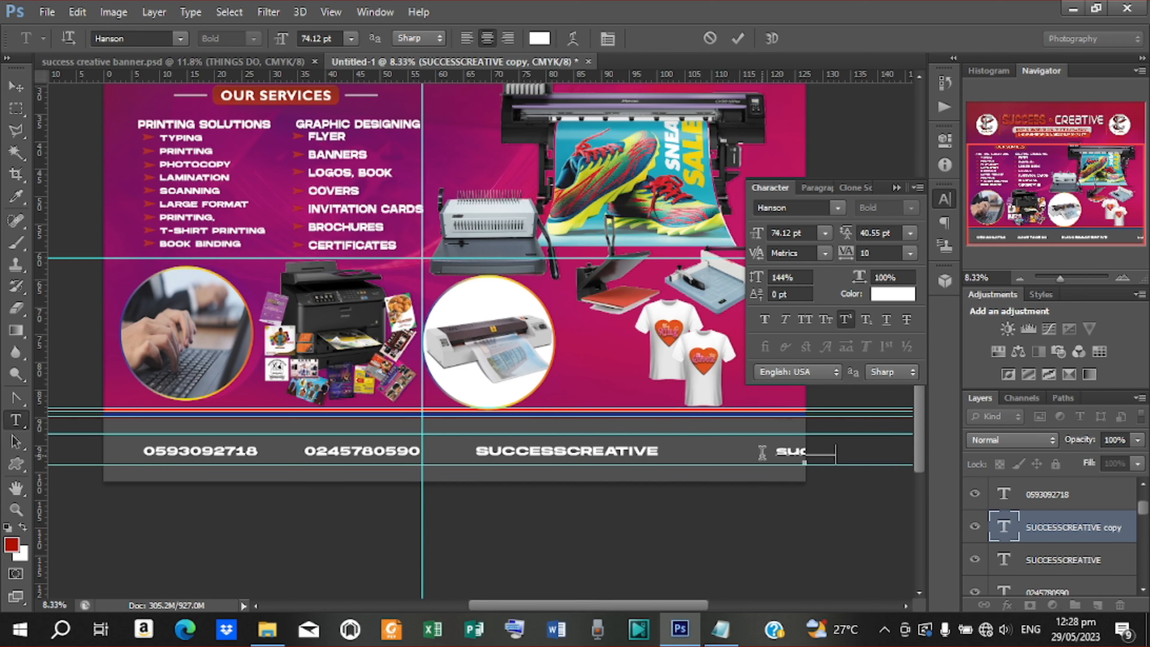
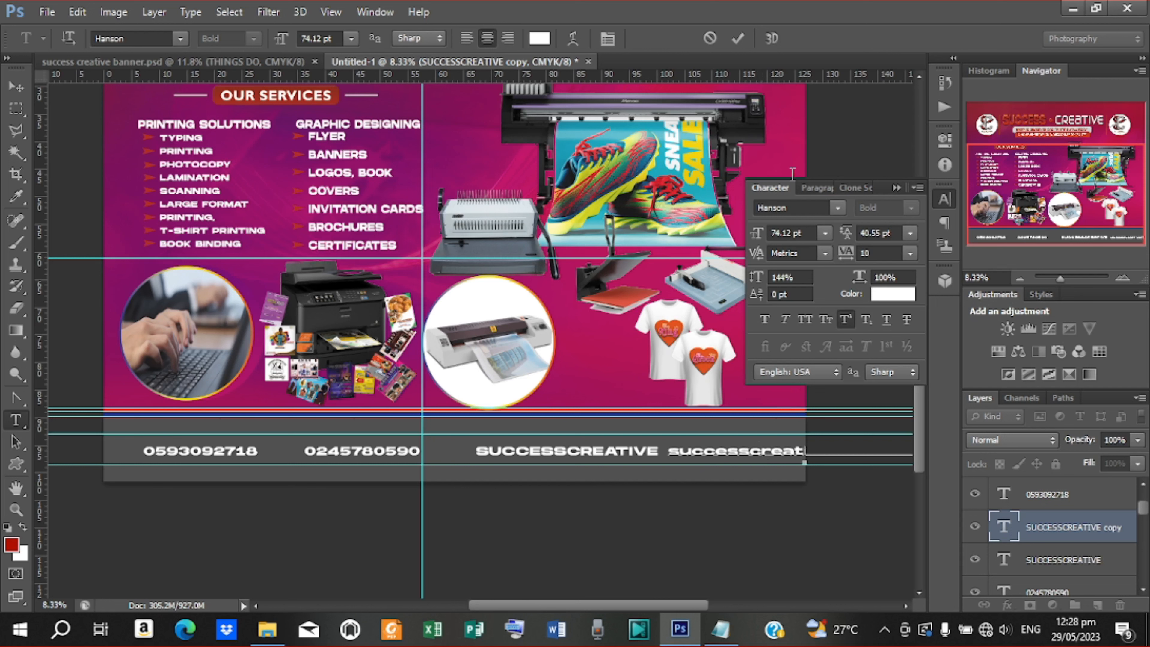
pyautogui.click(738, 38)
# Position the e-mail text at the far right of the footer strip
pyautogui.click(15, 89)
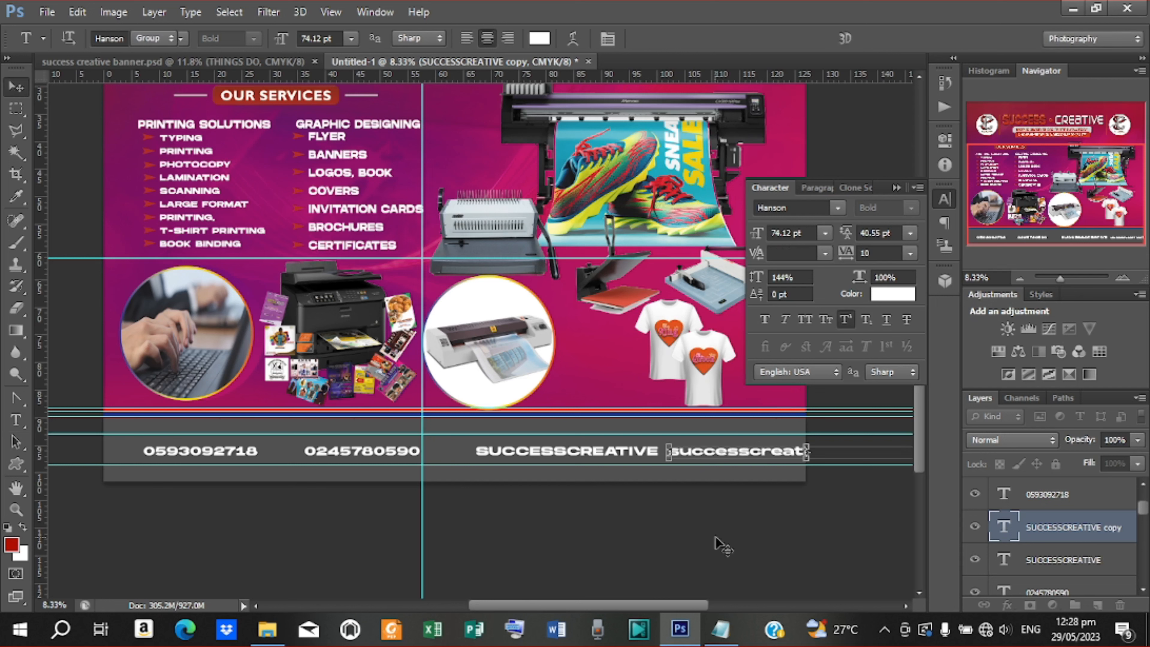
pyautogui.moveTo(763, 459); pyautogui.dragTo(818, 461)
pyautogui.moveTo(818, 461); pyautogui.dragTo(806, 454)
pyautogui.click(630, 456)
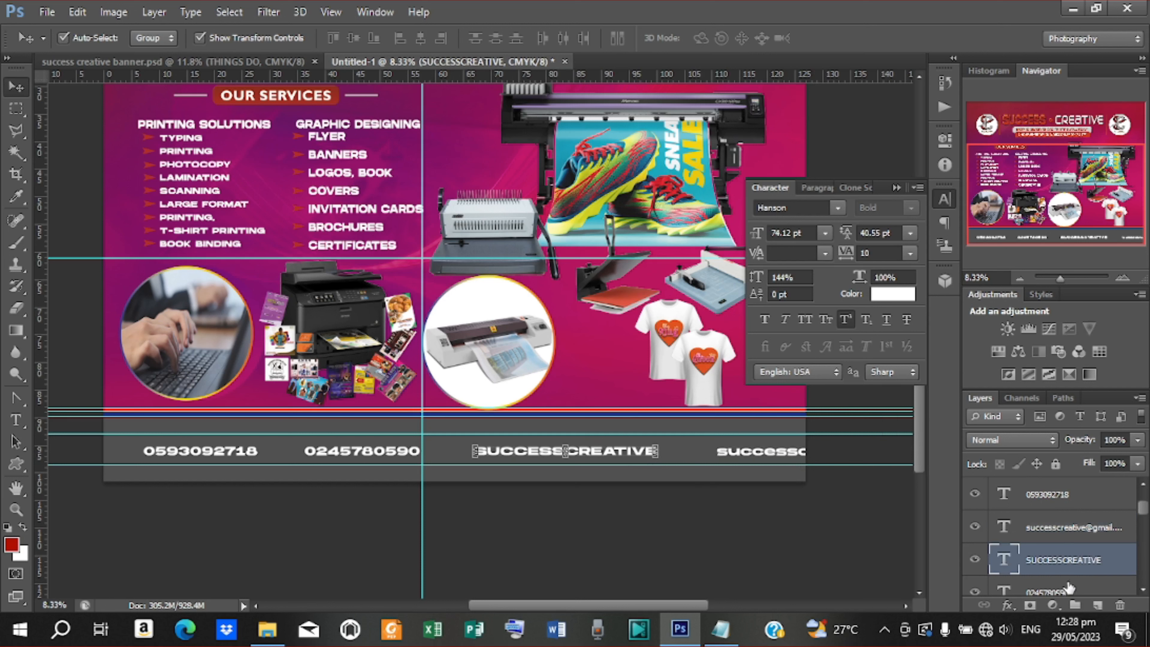
# Select all four footer text layers together in the Layers panel
pyautogui.click(1068, 588)
pyautogui.scroll(-2, 1069, 588)
pyautogui.scroll(-1, 1068, 587)
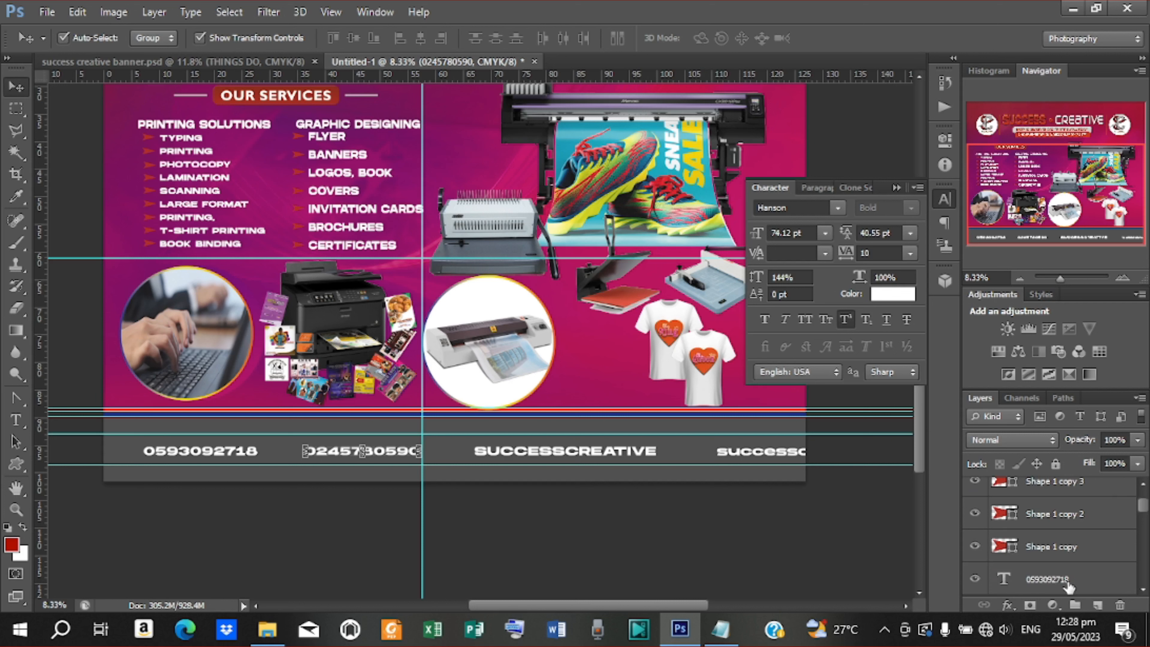
pyautogui.keyDown('shift'); pyautogui.click(1065, 579); pyautogui.keyUp('shift')
pyautogui.scroll(-4, 1065, 579)
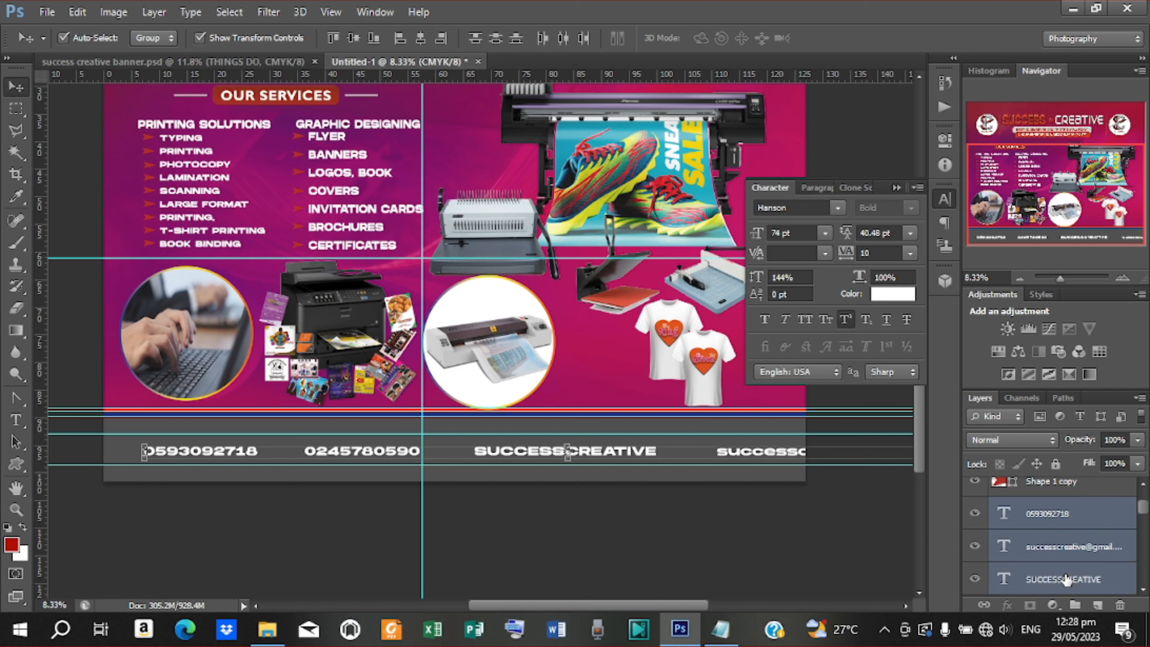
pyautogui.click(653, 462)
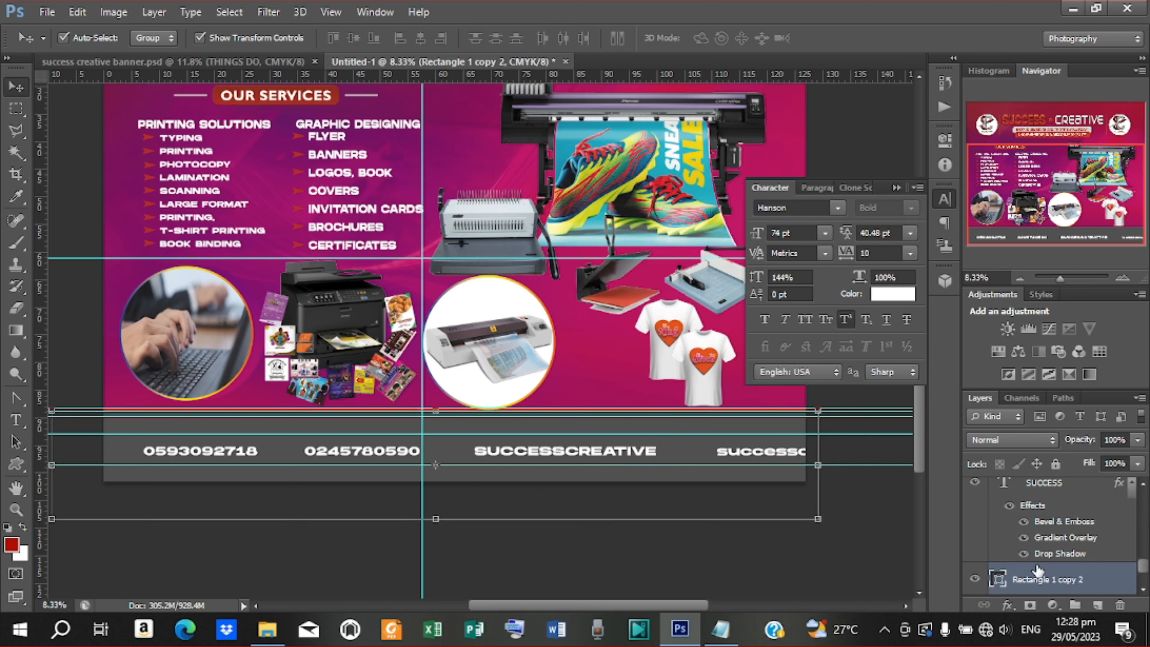
pyautogui.scroll(3, 1037, 570)
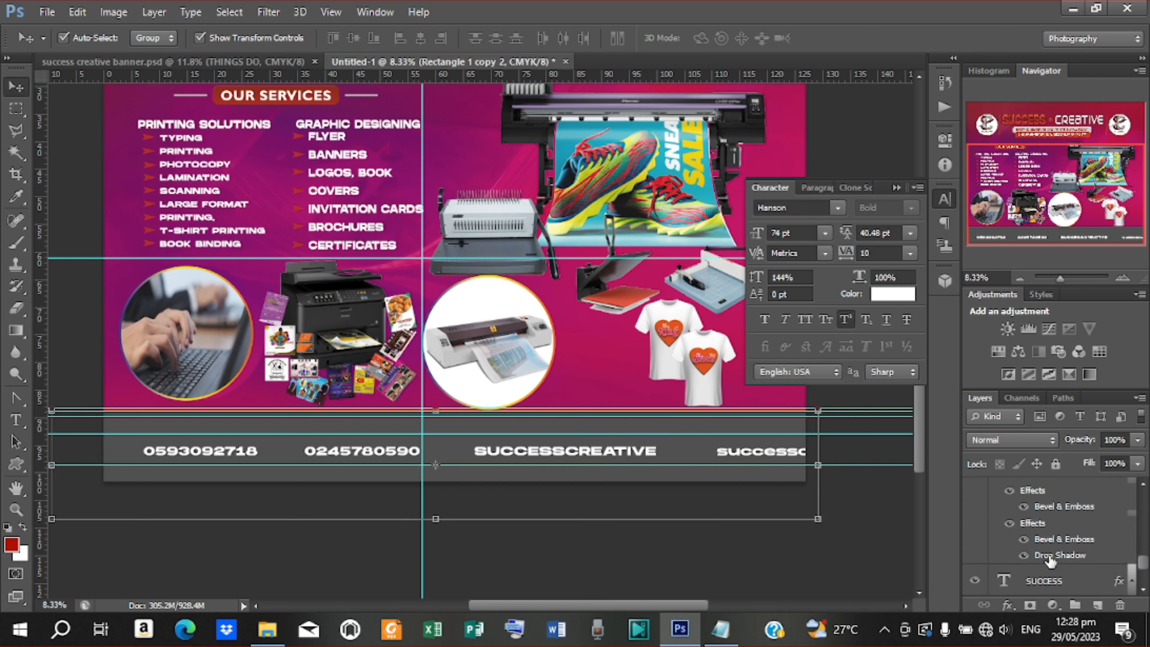
pyautogui.click(615, 449)
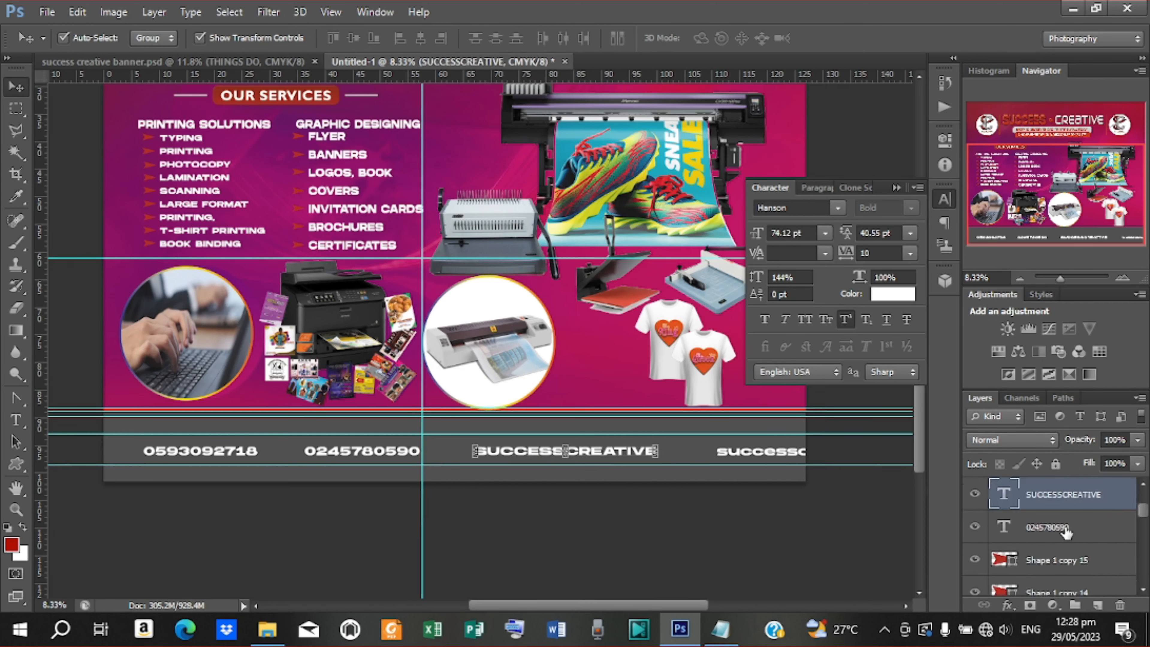
pyautogui.click(1047, 526)
pyautogui.scroll(-5, 1067, 533)
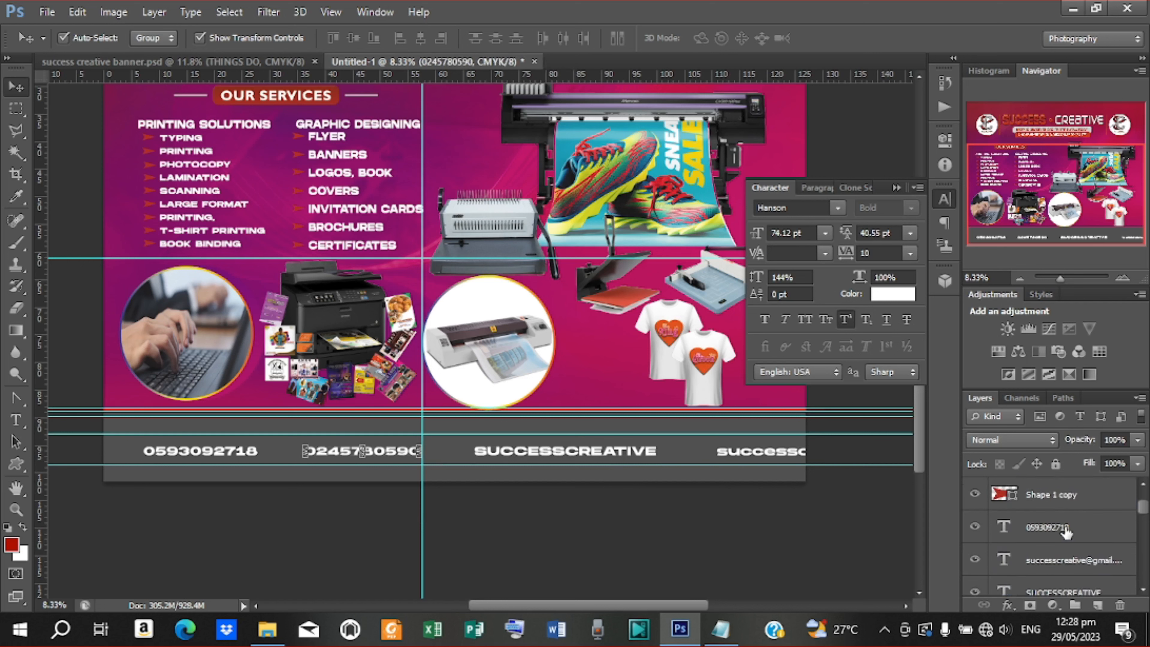
pyautogui.keyDown('shift'); pyautogui.click(1065, 532); pyautogui.keyUp('shift')
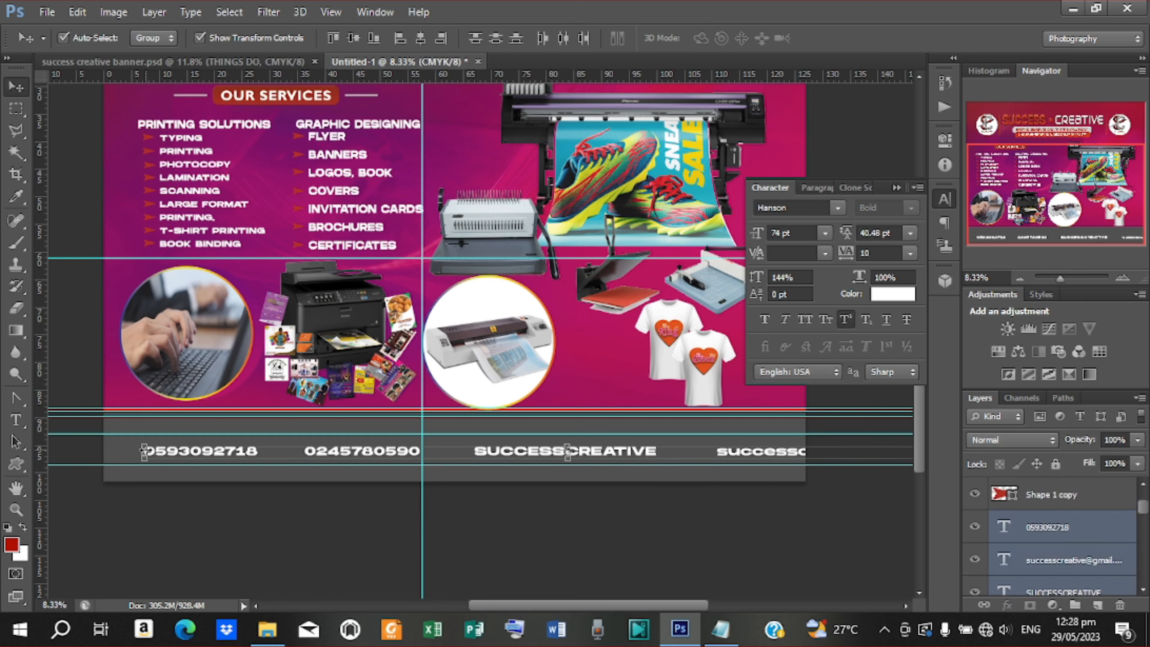
# Narrow the footer text row to about 64% width and move it left
pyautogui.hotkey('ctrl', 't')
pyautogui.moveTo(145, 451); pyautogui.dragTo(285, 452)
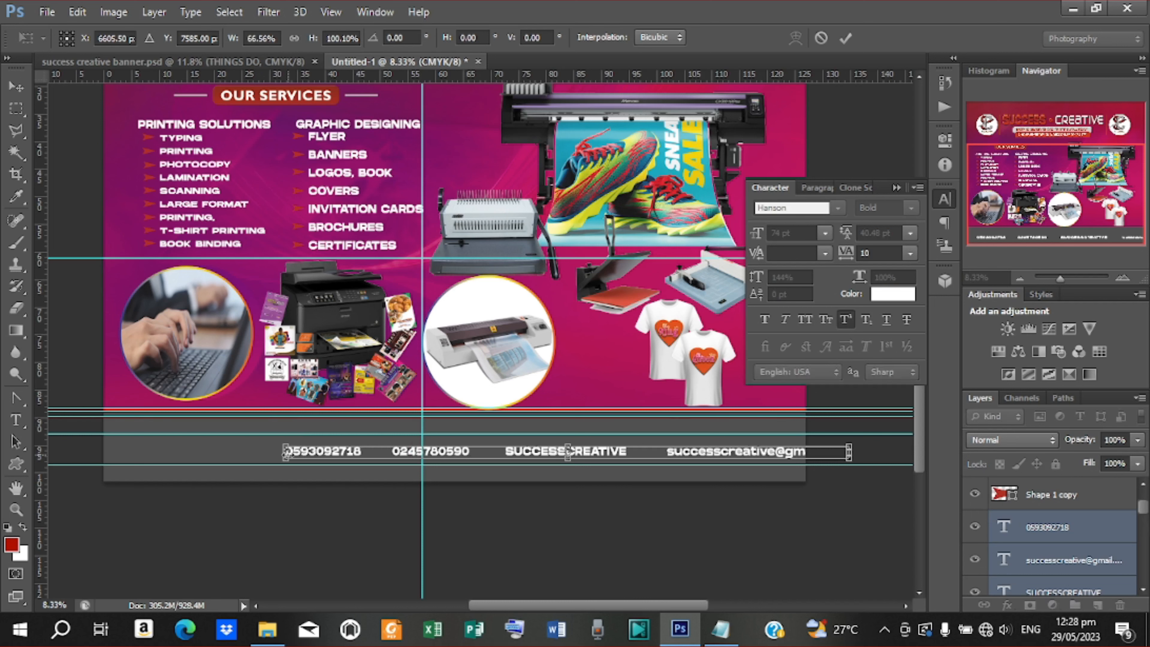
pyautogui.moveTo(630, 458); pyautogui.dragTo(501, 458)
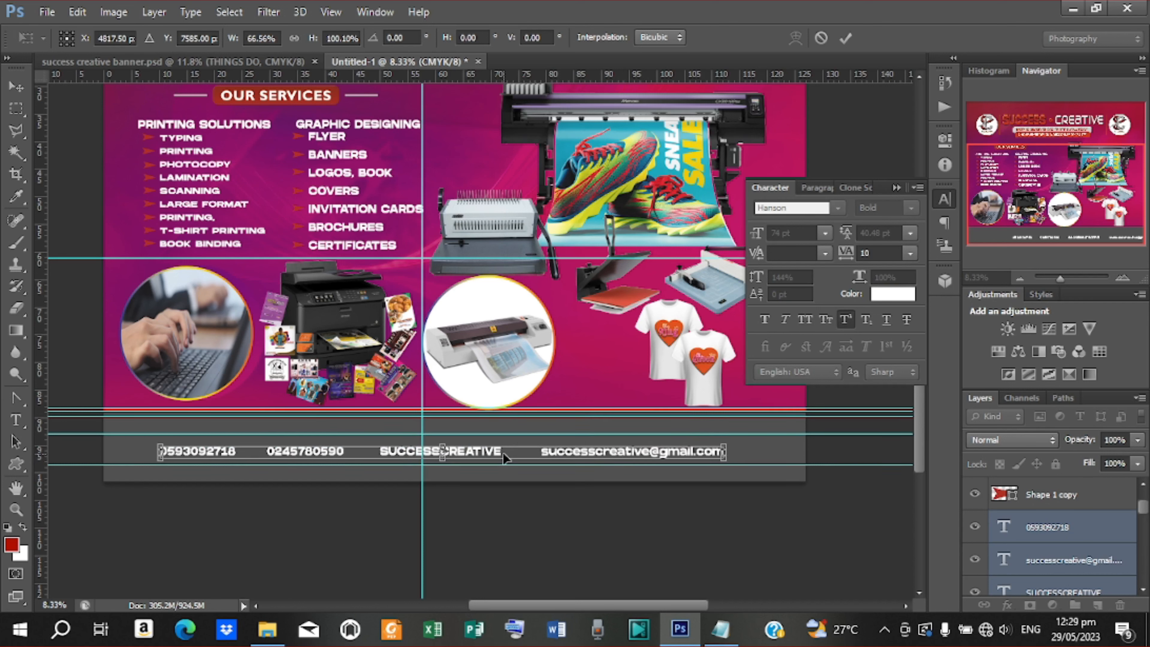
pyautogui.click(846, 39)
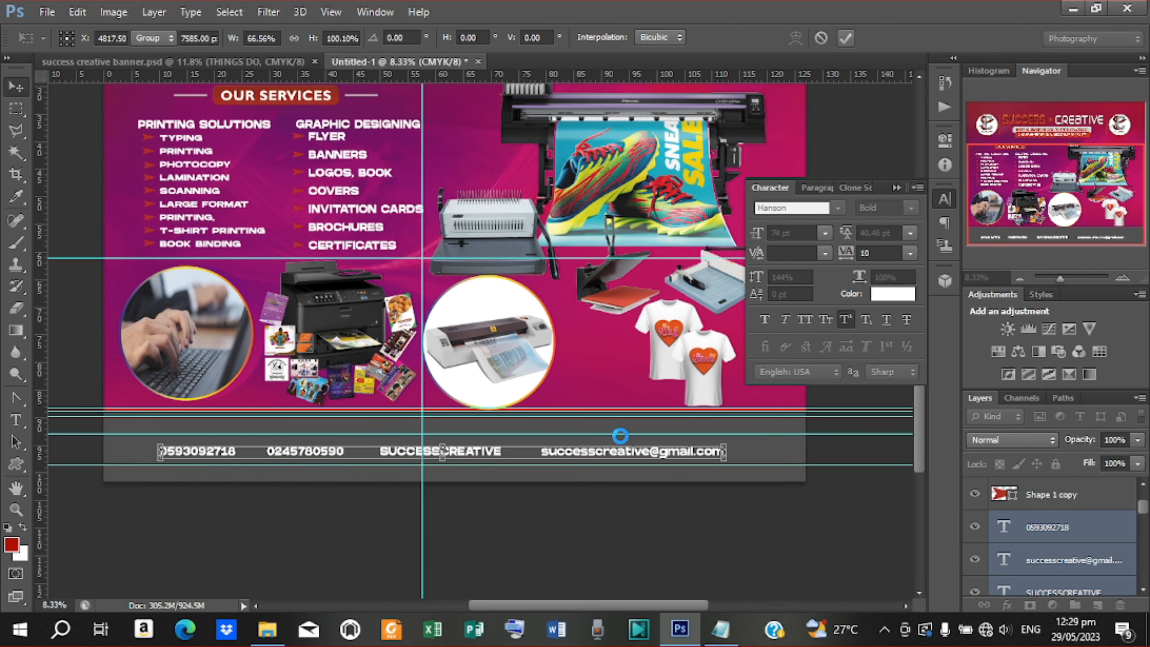
# Nudge the row, the e-mail text and both phone numbers with Shift+arrows for even spacing
pyautogui.hotkey('shift', 'Right')
pyautogui.hotkey('shift', 'Right')
pyautogui.hotkey('shift', 'Right')
pyautogui.hotkey('shift', 'Right')
pyautogui.hotkey('shift', 'Right')
pyautogui.hotkey('shift', 'Right')
pyautogui.hotkey('shift', 'Right')
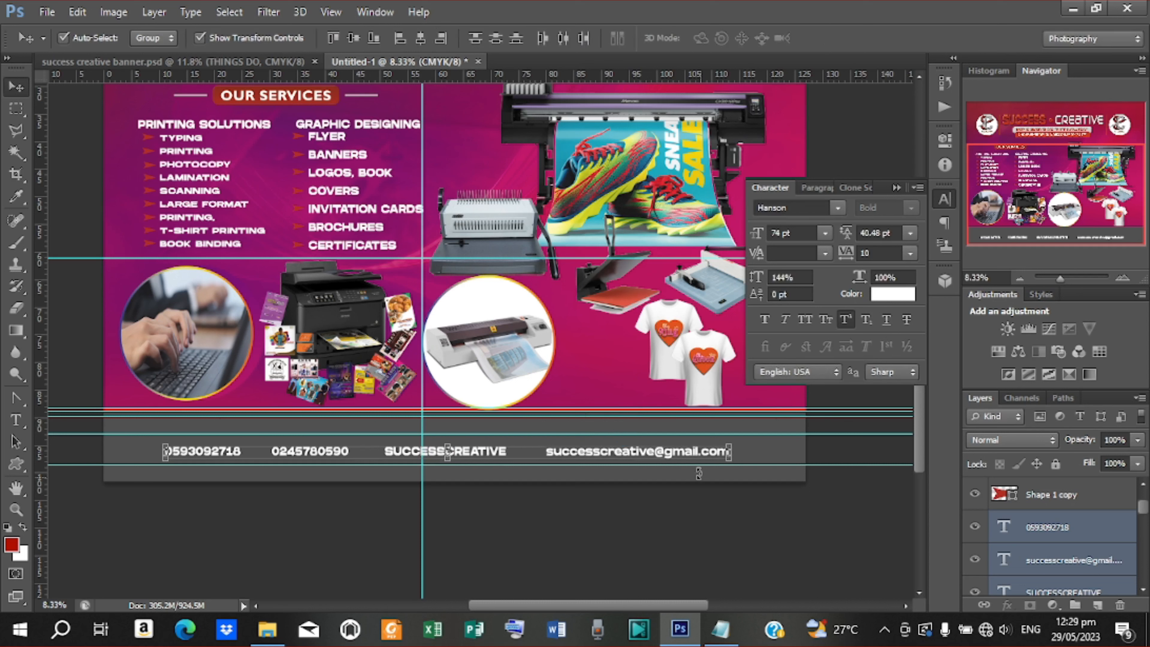
pyautogui.hotkey('shift', 'Right')
pyautogui.hotkey('shift', 'Right')
pyautogui.hotkey('shift', 'Right')
pyautogui.hotkey('shift', 'Right')
pyautogui.hotkey('shift', 'Right')
pyautogui.hotkey('shift', 'Right')
pyautogui.hotkey('shift', 'Right')
pyautogui.hotkey('shift', 'Right')
pyautogui.hotkey('shift', 'Right')
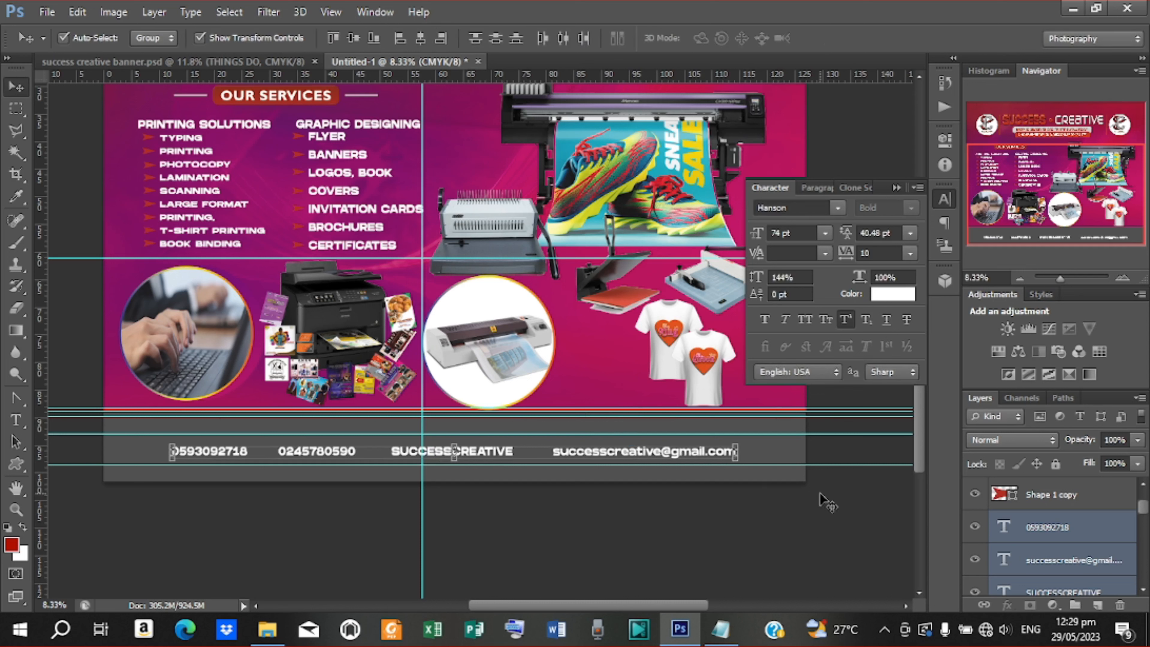
pyautogui.click(827, 503)
pyautogui.click(677, 454)
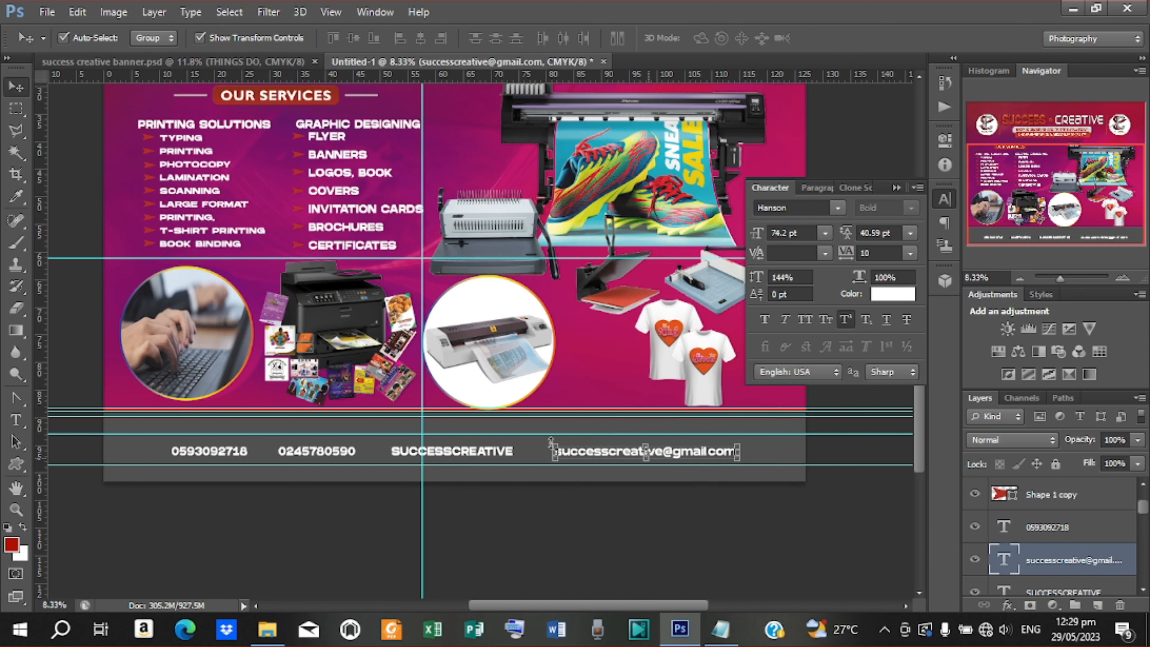
pyautogui.hotkey('shift', 'Right')
pyautogui.hotkey('shift', 'Right')
pyautogui.hotkey('shift', 'Right')
pyautogui.hotkey('shift', 'Right')
pyautogui.hotkey('shift', 'Right')
pyautogui.hotkey('shift', 'Right')
pyautogui.hotkey('shift', 'Right')
pyautogui.hotkey('shift', 'Right')
pyautogui.click(475, 455)
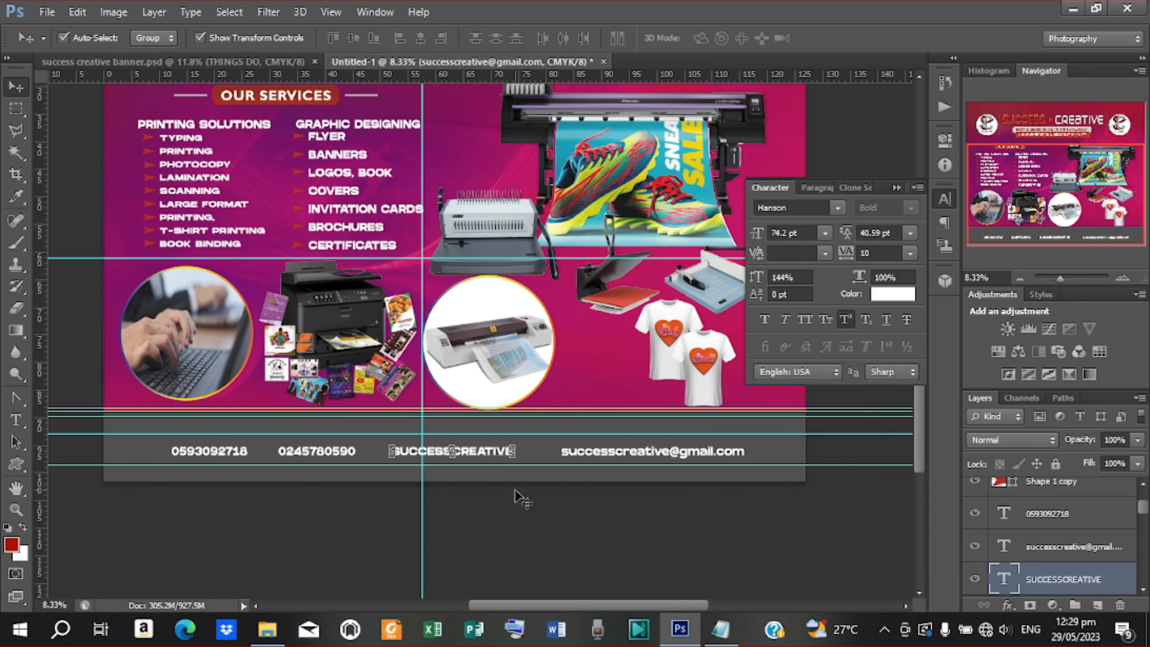
pyautogui.click(707, 455)
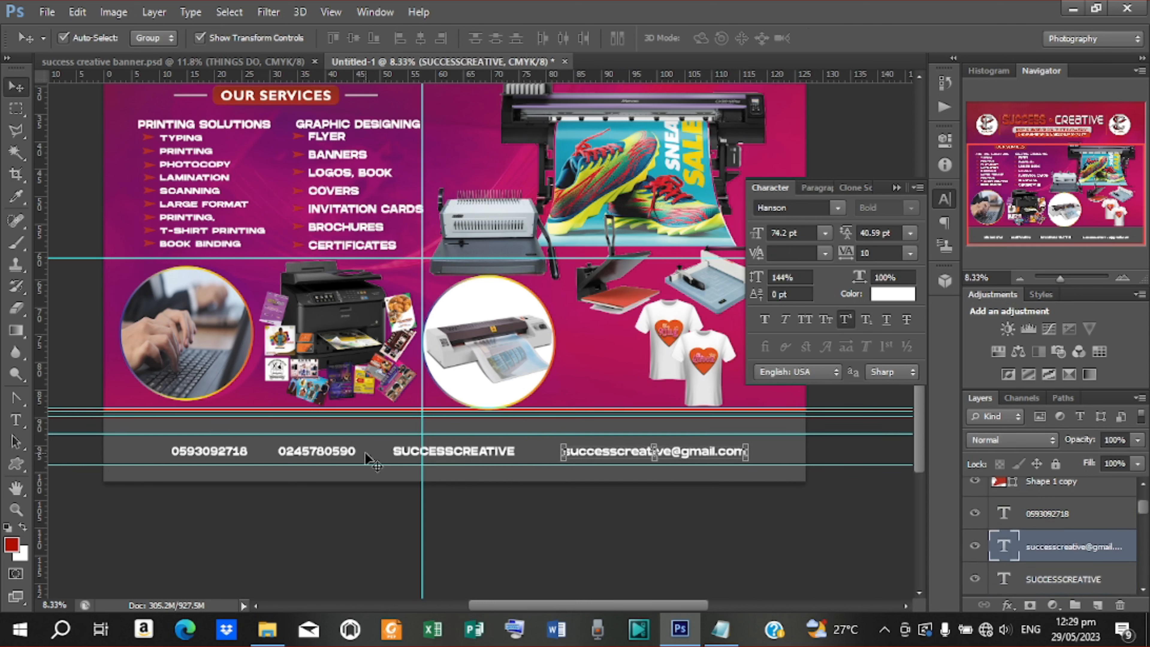
pyautogui.click(340, 454)
pyautogui.hotkey('shift', 'Right')
pyautogui.hotkey('shift', 'Right')
pyautogui.click(241, 453)
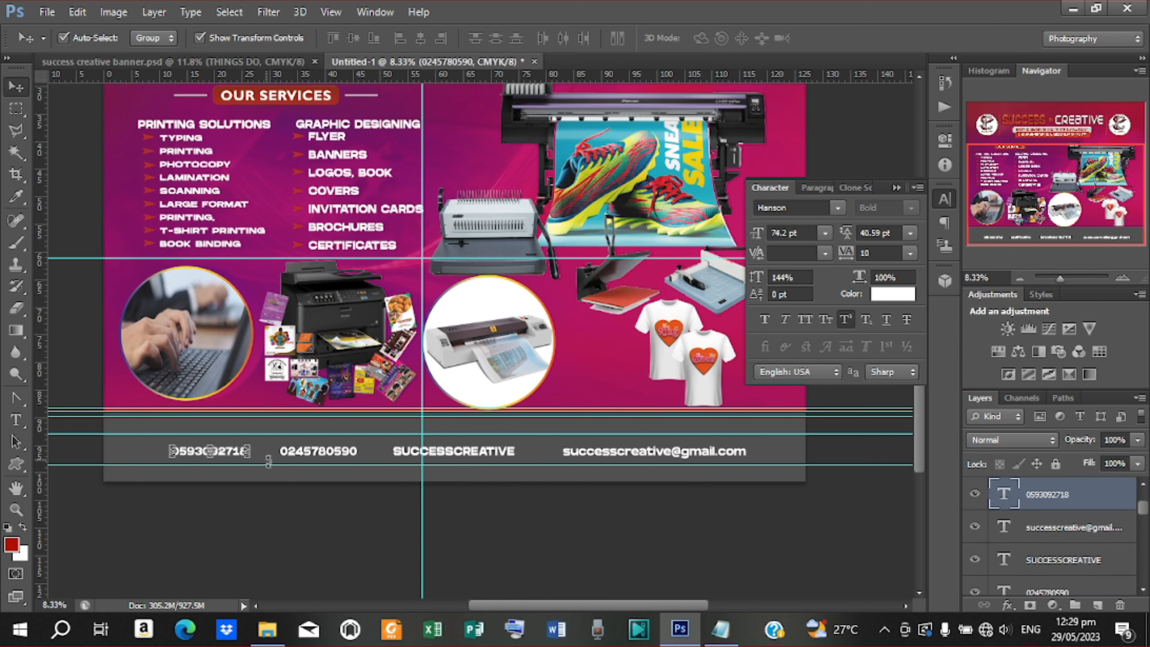
pyautogui.hotkey('shift', 'Left')
pyautogui.hotkey('shift', 'Left')
pyautogui.hotkey('shift', 'Left')
pyautogui.hotkey('shift', 'Left')
pyautogui.hotkey('shift', 'Left')
pyautogui.hotkey('shift', 'Left')
pyautogui.hotkey('shift', 'Left')
pyautogui.hotkey('shift', 'Left')
pyautogui.click(291, 501)
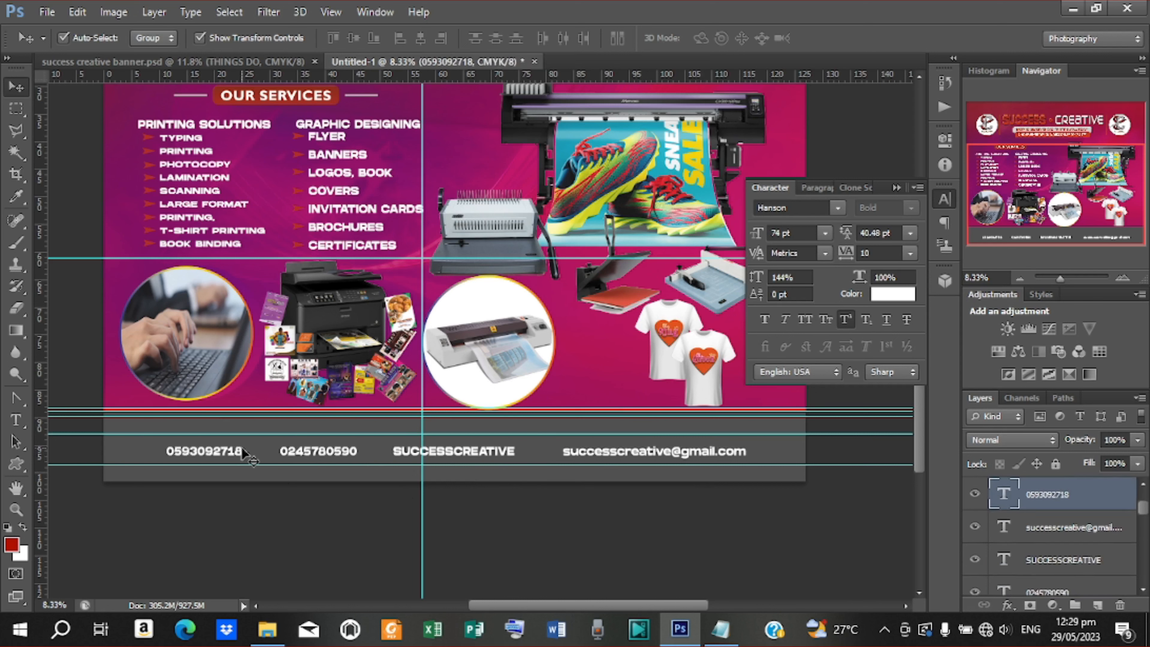
pyautogui.click(47, 11)
pyautogui.press('Escape')
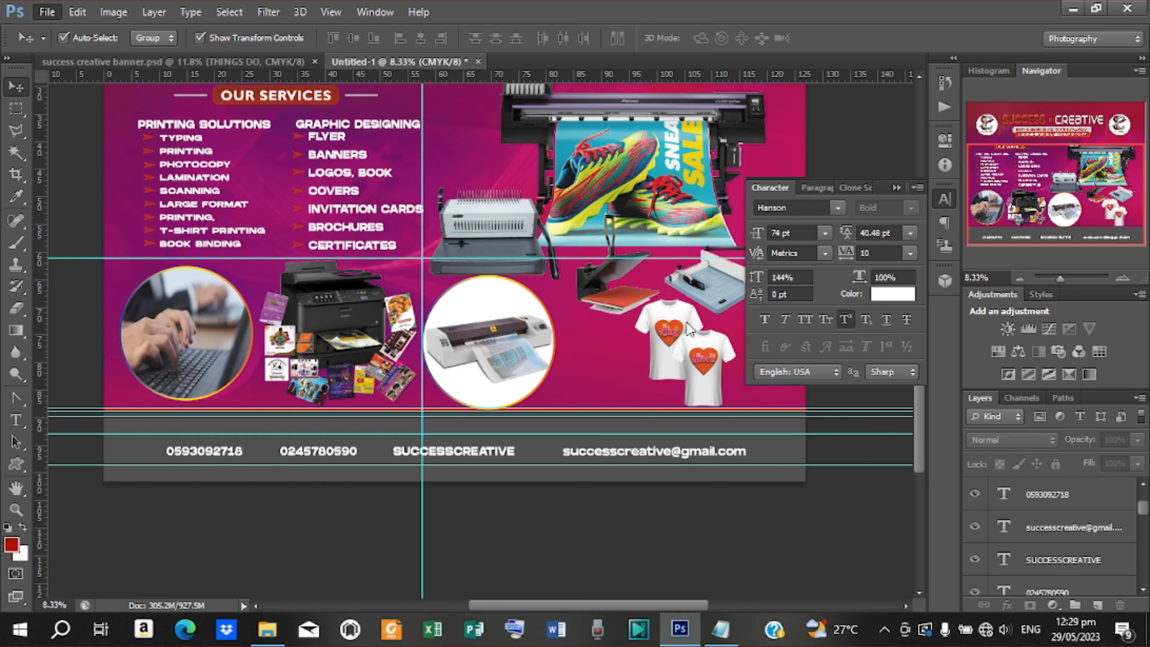
# Place the SM3 WhatsApp icon, enlarge it to about 391%, and set it beside the first phone number
pyautogui.press('Escape')
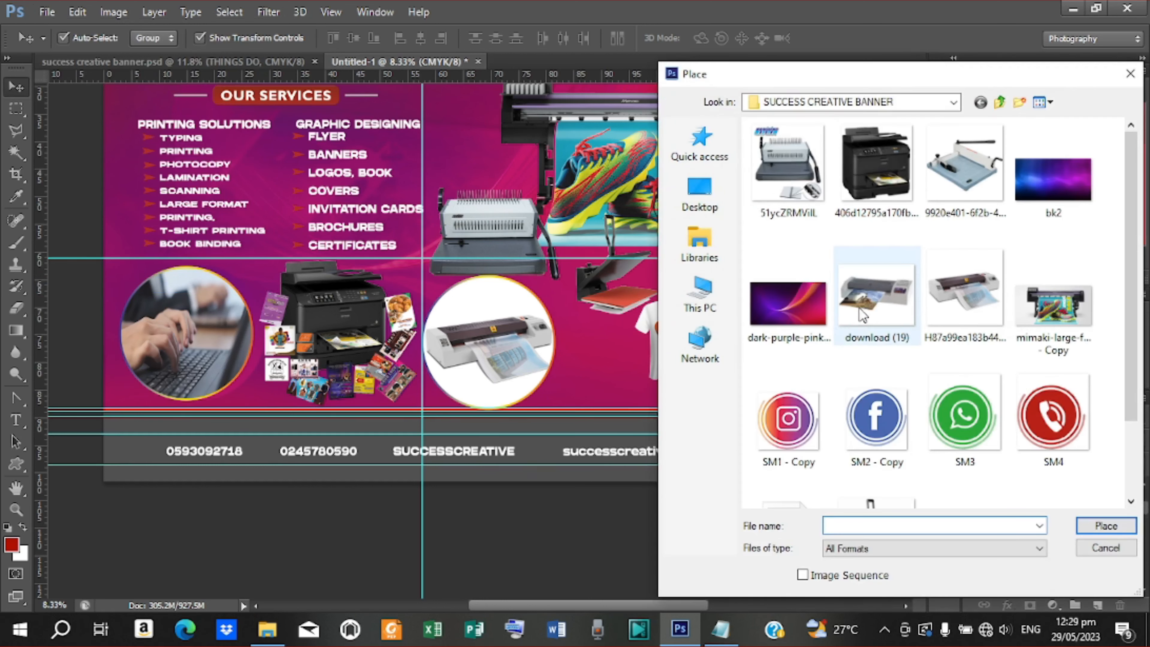
pyautogui.scroll(-3, 953, 359)
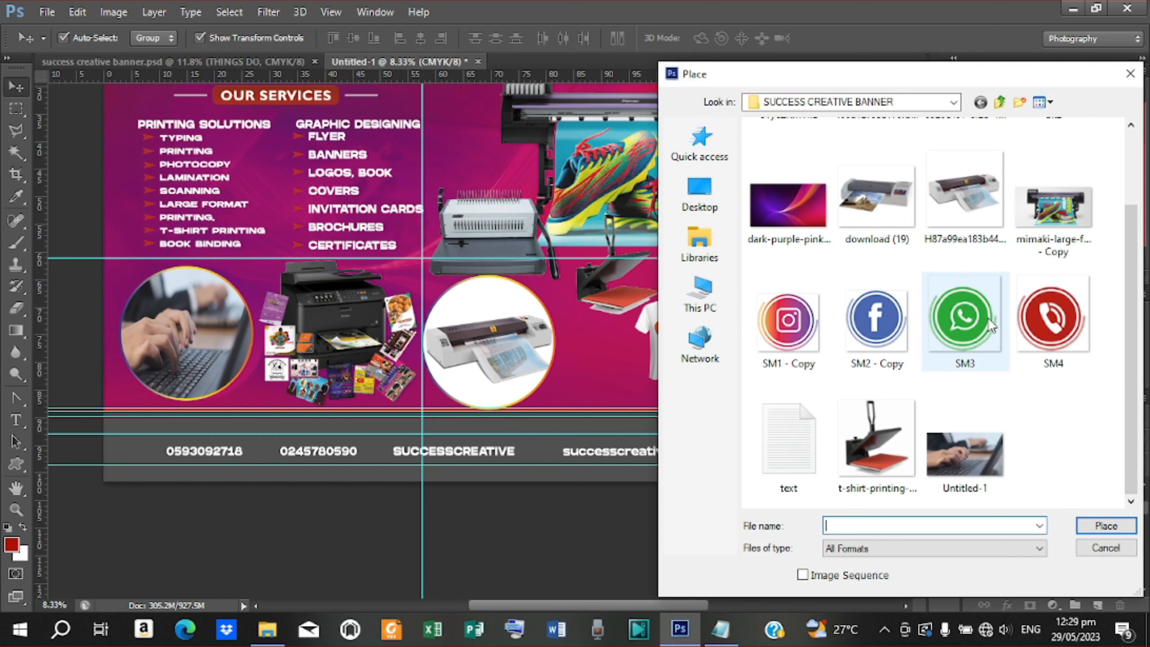
pyautogui.click(992, 374)
pyautogui.click(1106, 526)
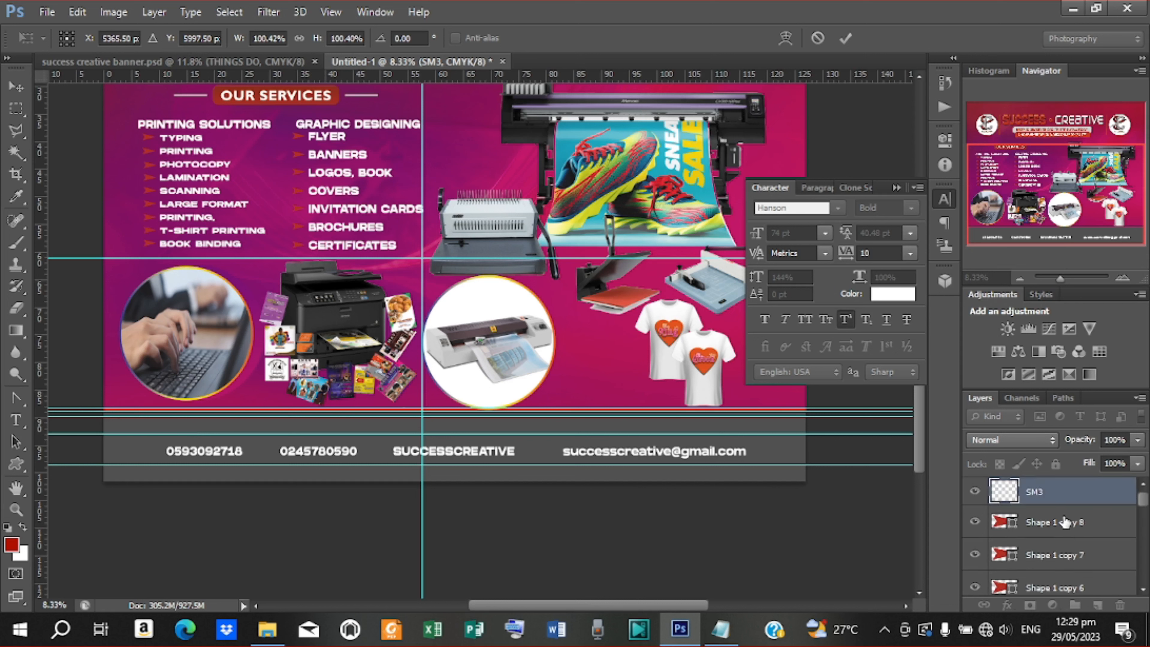
pyautogui.click(848, 38)
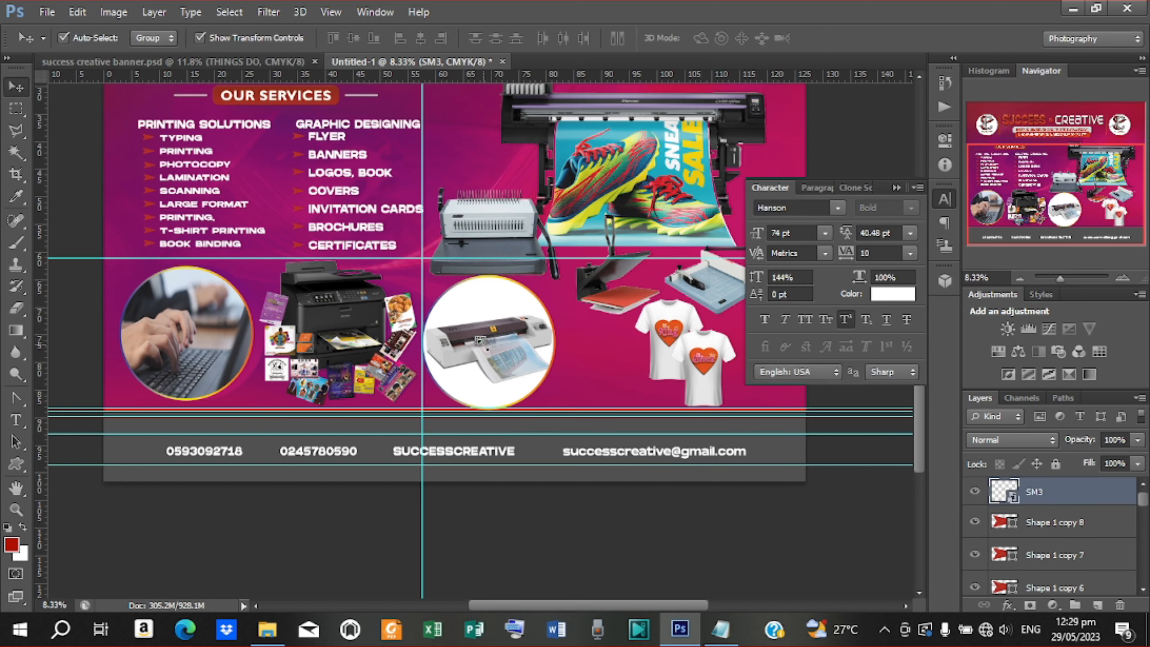
pyautogui.hotkey('ctrl', 't')
pyautogui.moveTo(493, 353); pyautogui.dragTo(497, 352)
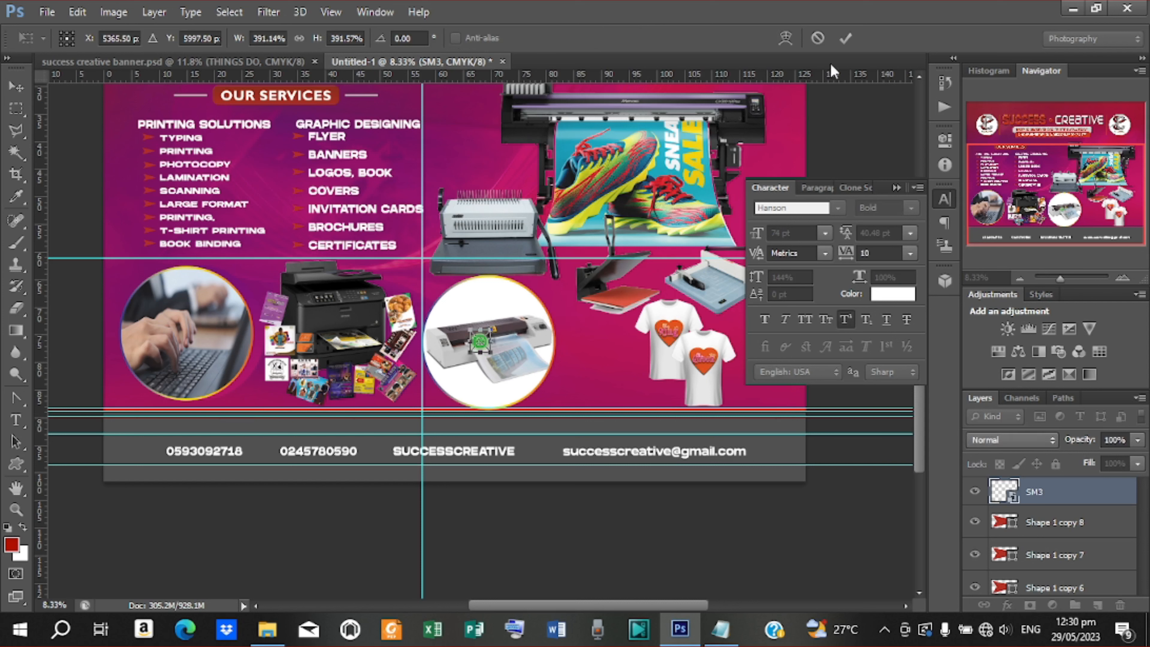
pyautogui.click(845, 38)
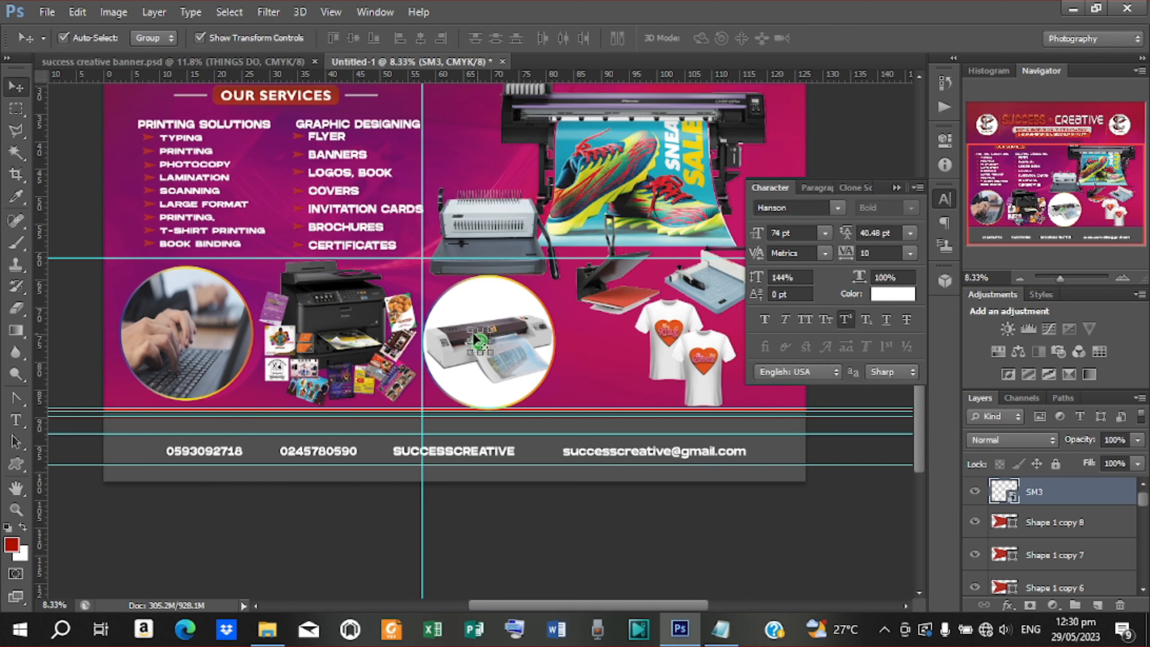
pyautogui.click(200, 38)
pyautogui.moveTo(480, 342); pyautogui.dragTo(154, 456)
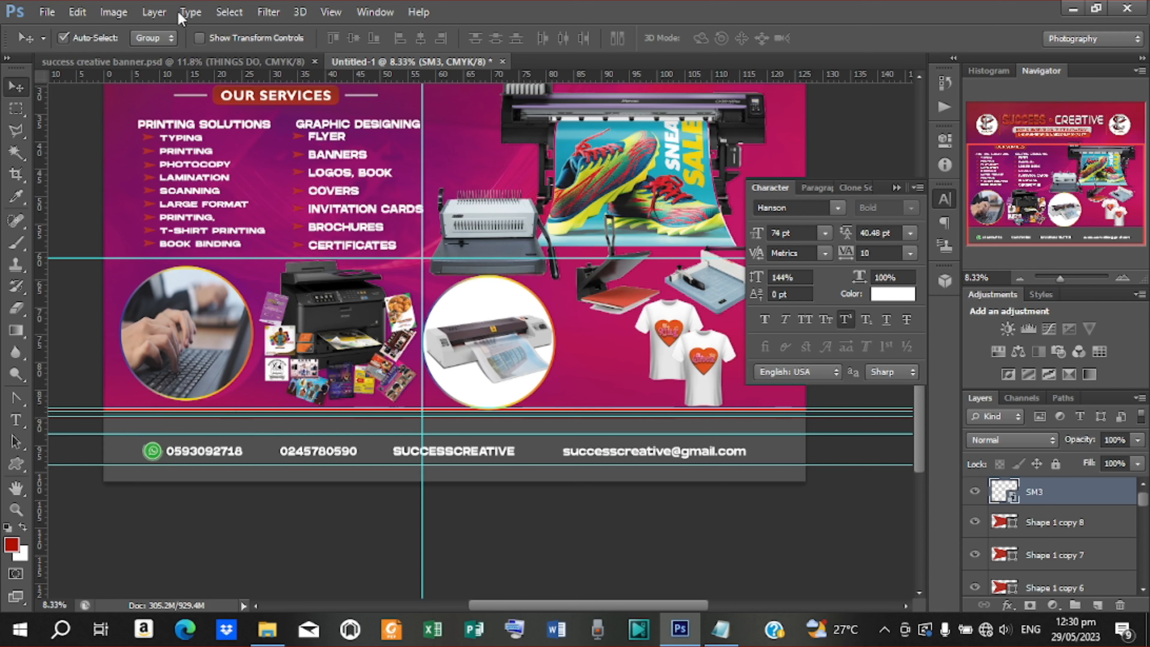
pyautogui.click(49, 14)
# Place the SM4 red phone icon, enlarge it to about 337%, and set it beside the second number
pyautogui.click(145, 283)
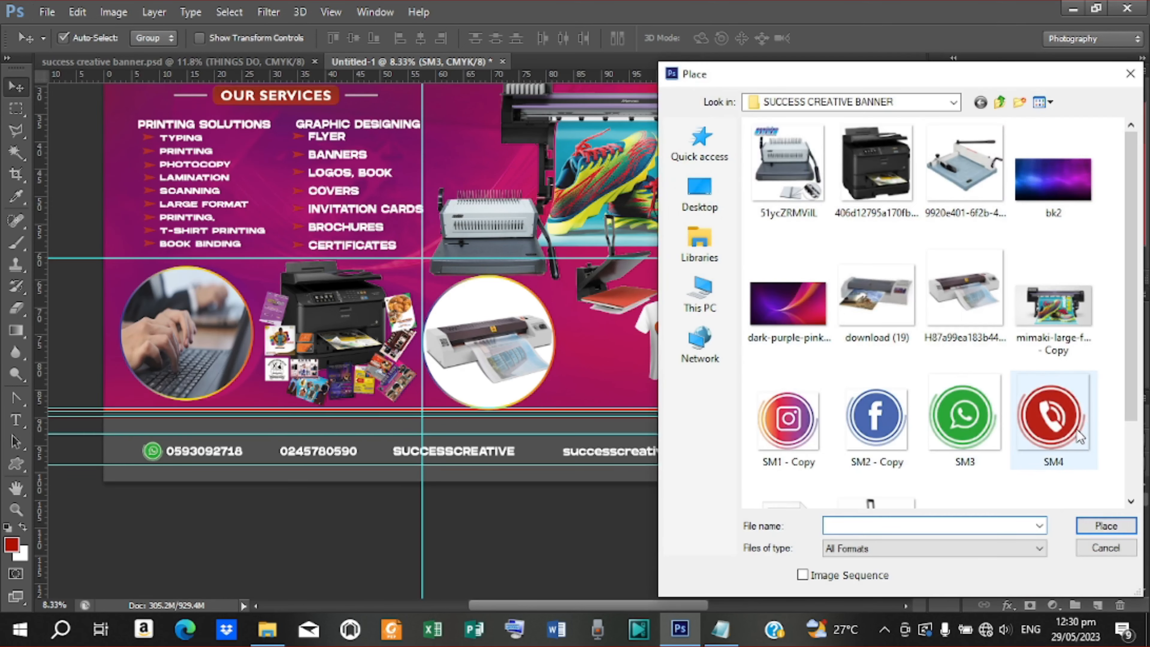
pyautogui.click(1062, 430)
pyautogui.click(1108, 526)
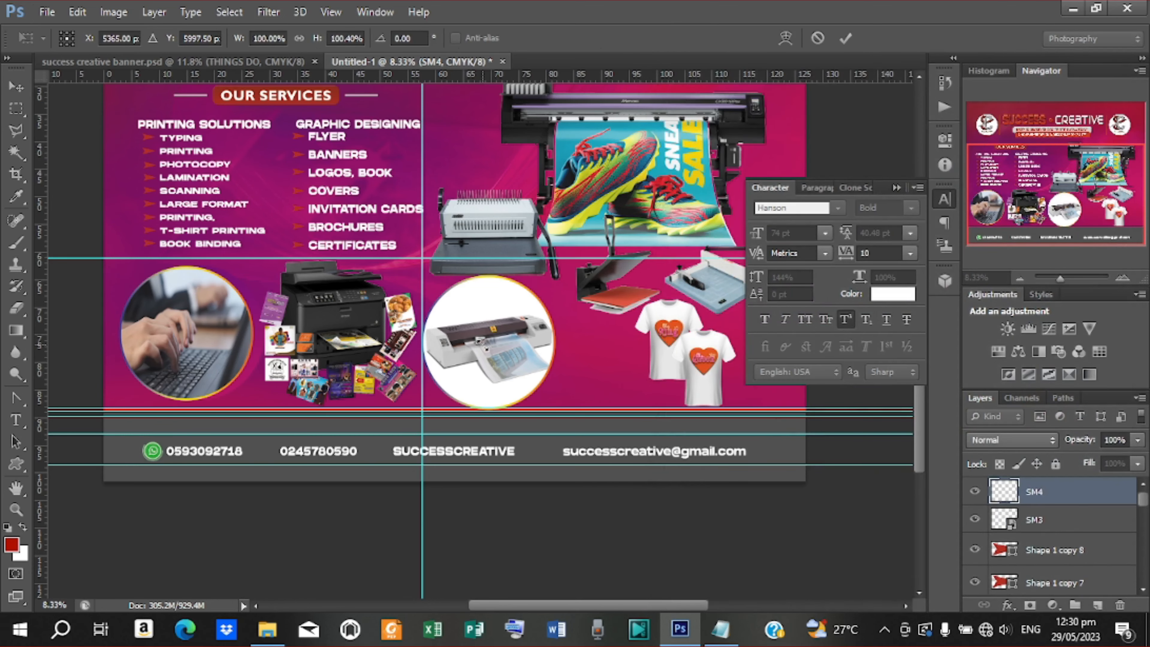
pyautogui.moveTo(492, 351); pyautogui.dragTo(494, 354)
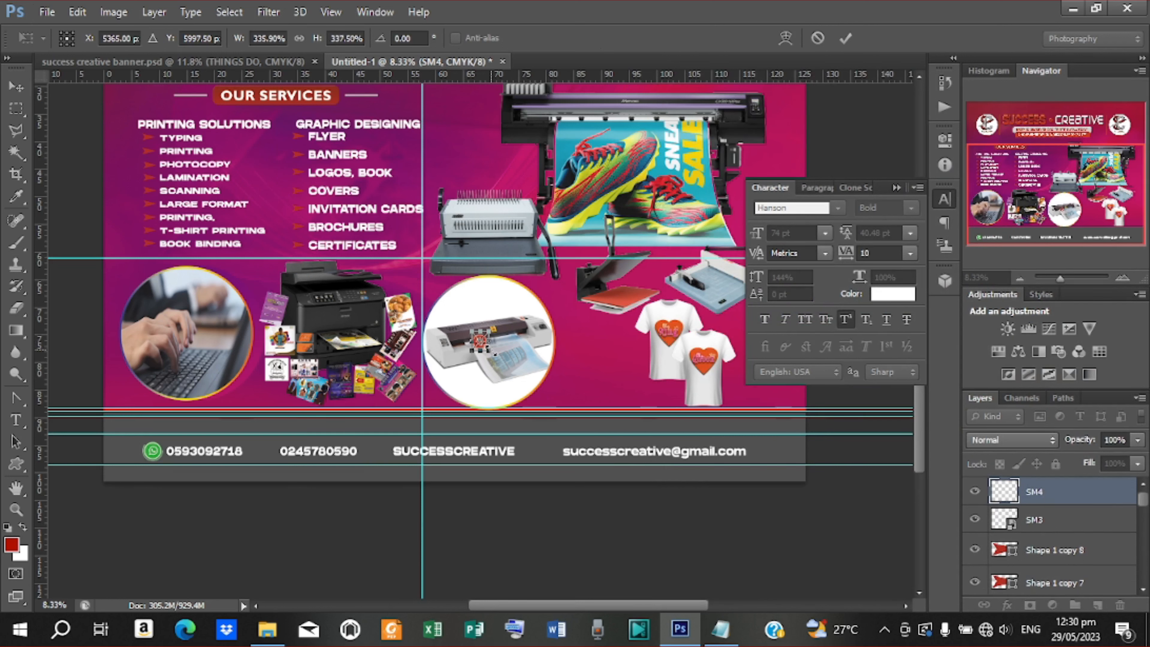
pyautogui.click(844, 39)
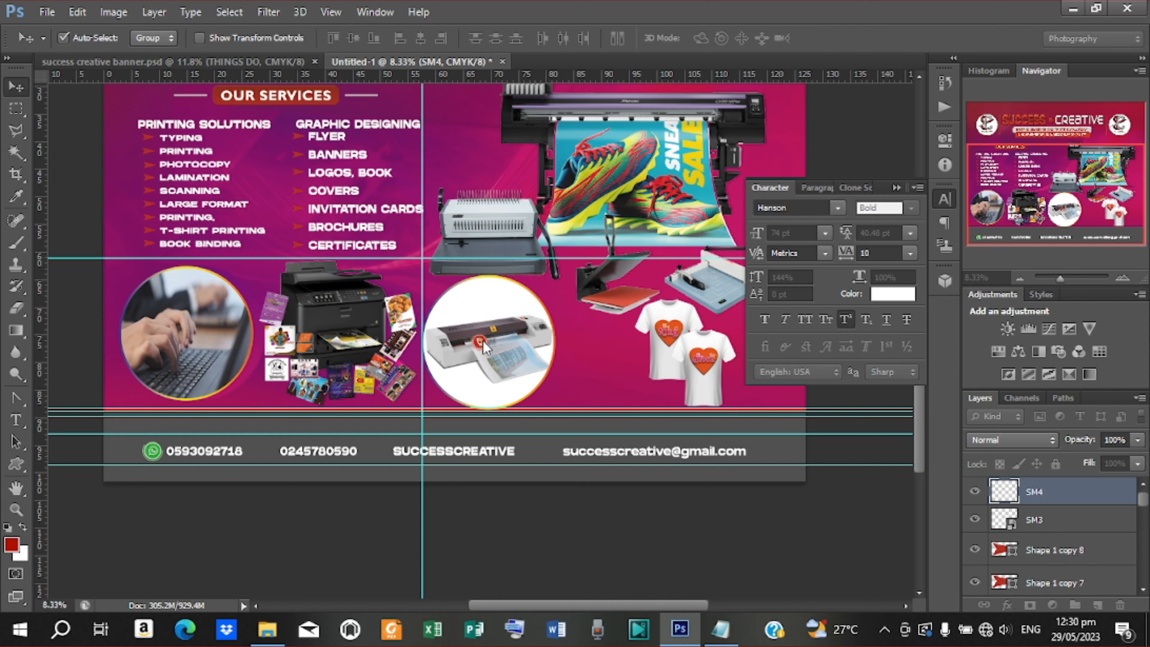
pyautogui.moveTo(483, 345); pyautogui.dragTo(274, 454)
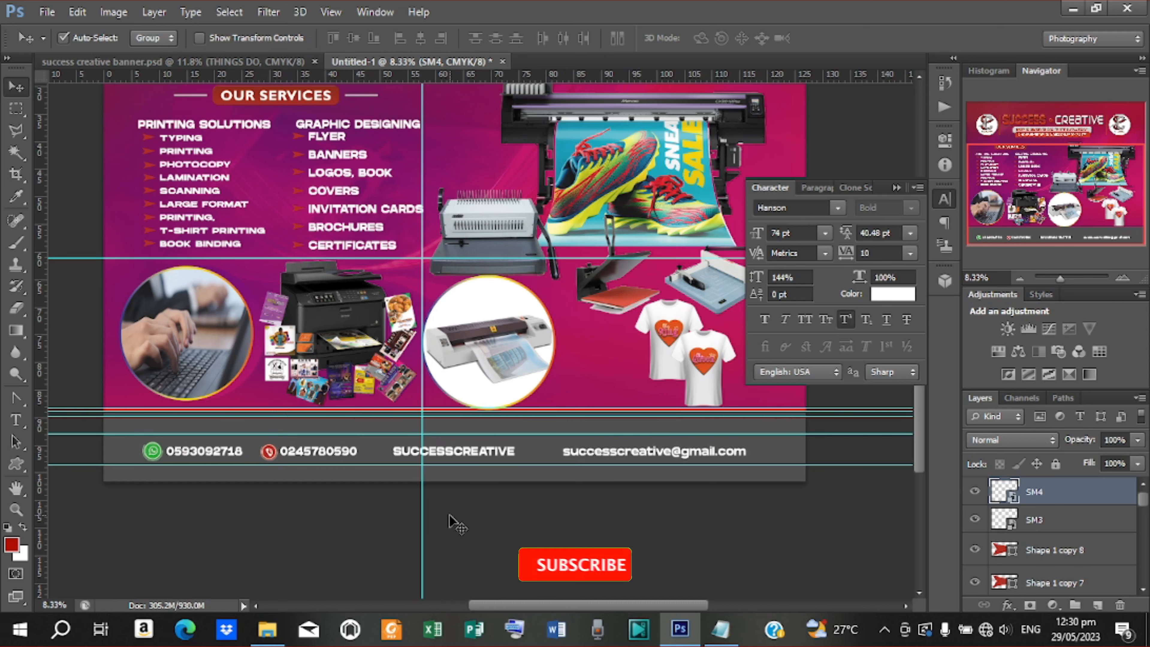
pyautogui.click(48, 13)
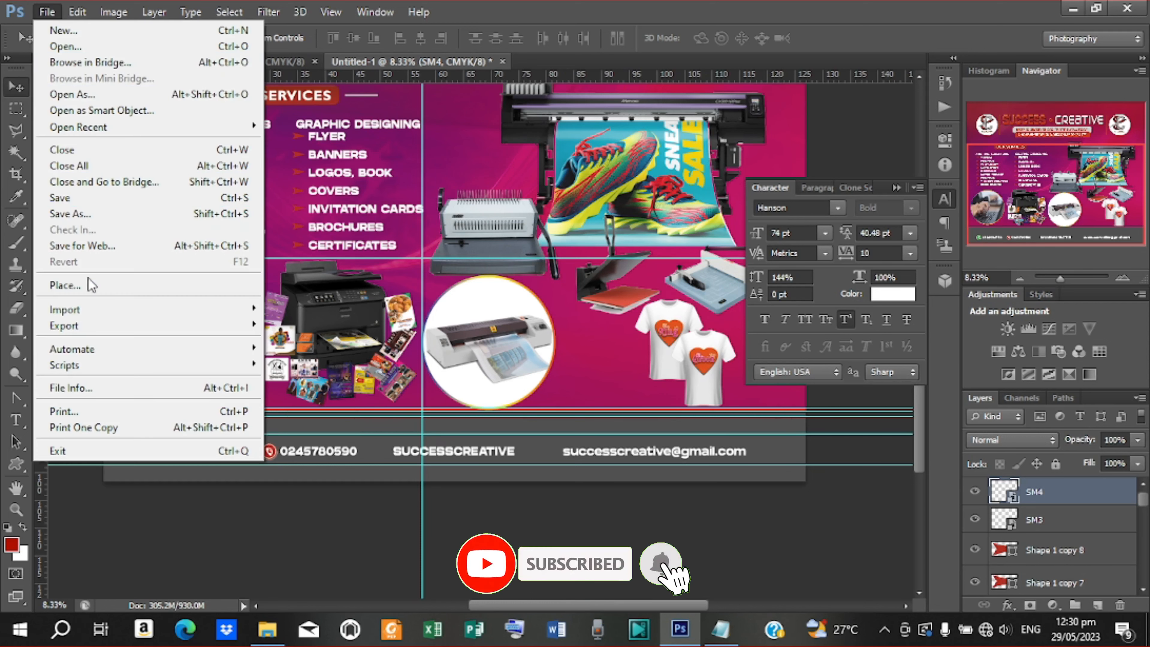
# Place the SM2 - Copy Facebook icon, scale it up, and set it just left of SUCCESSCREATIVE
pyautogui.click(142, 288)
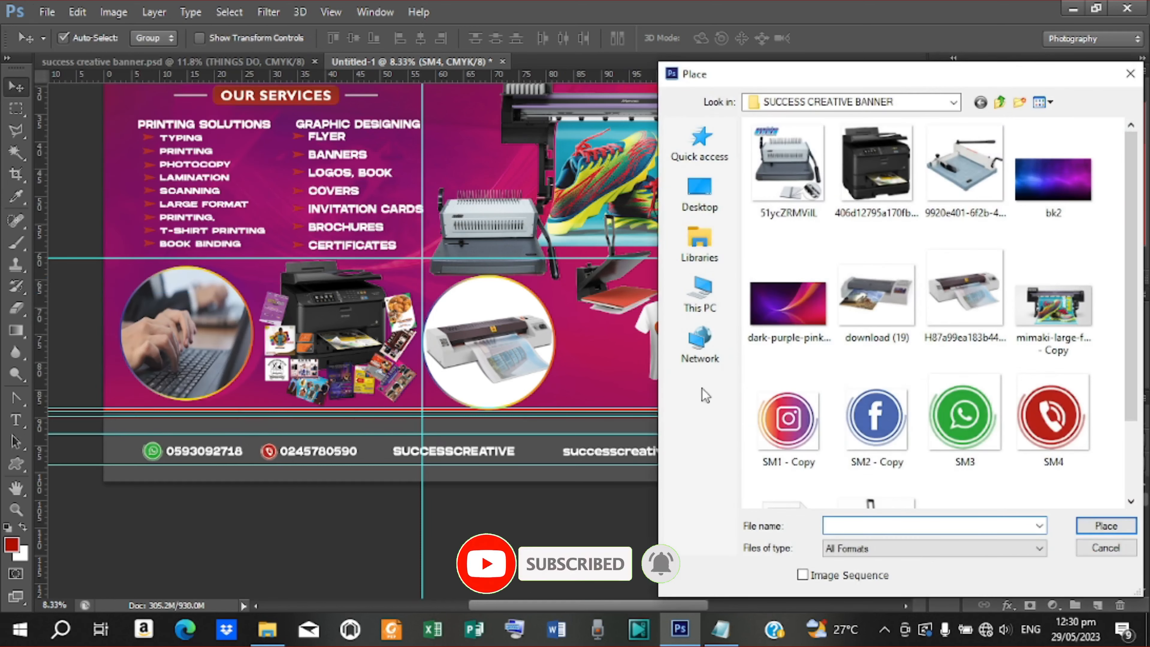
pyautogui.click(877, 417)
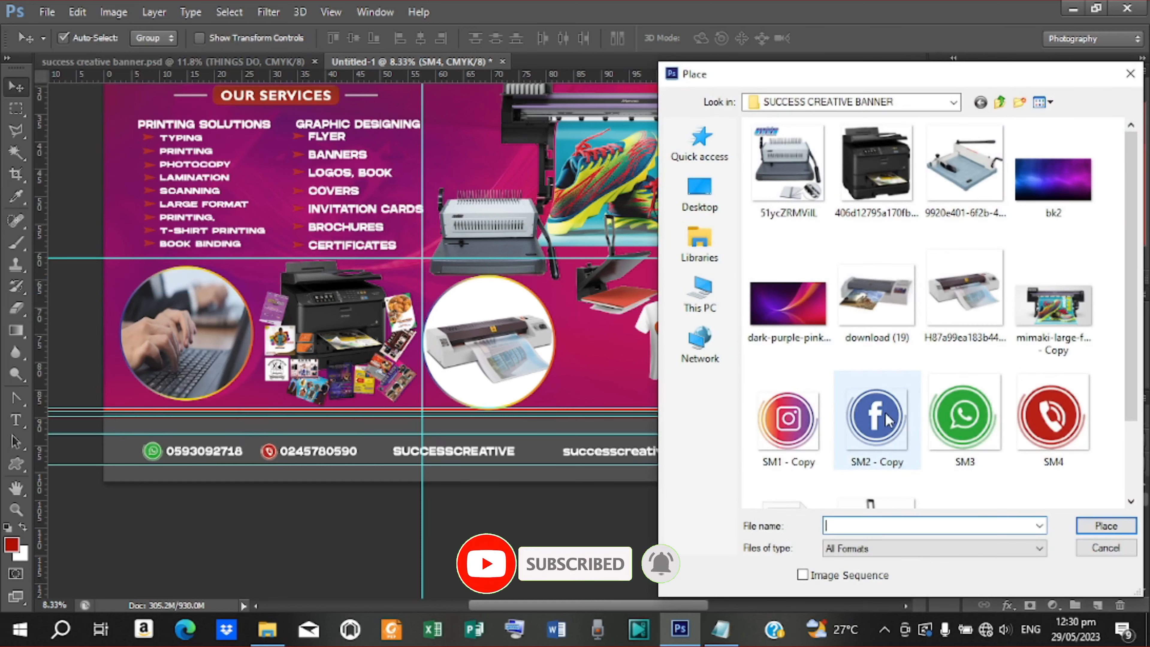
pyautogui.click(1078, 527)
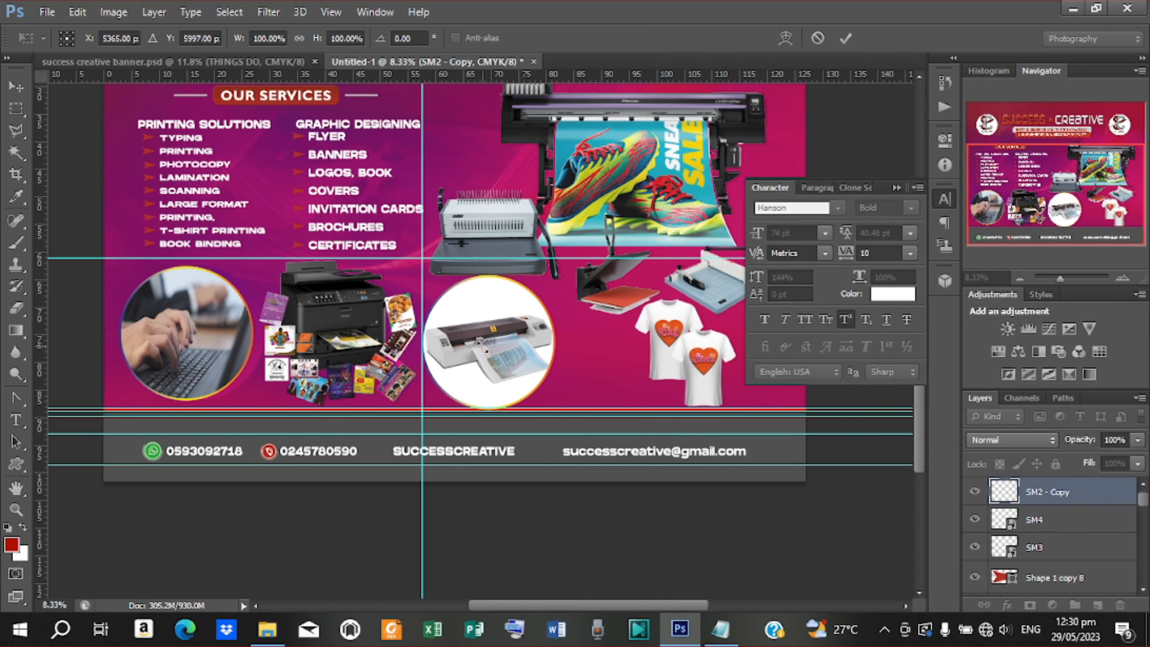
pyautogui.moveTo(485, 348); pyautogui.dragTo(492, 355)
pyautogui.click(845, 38)
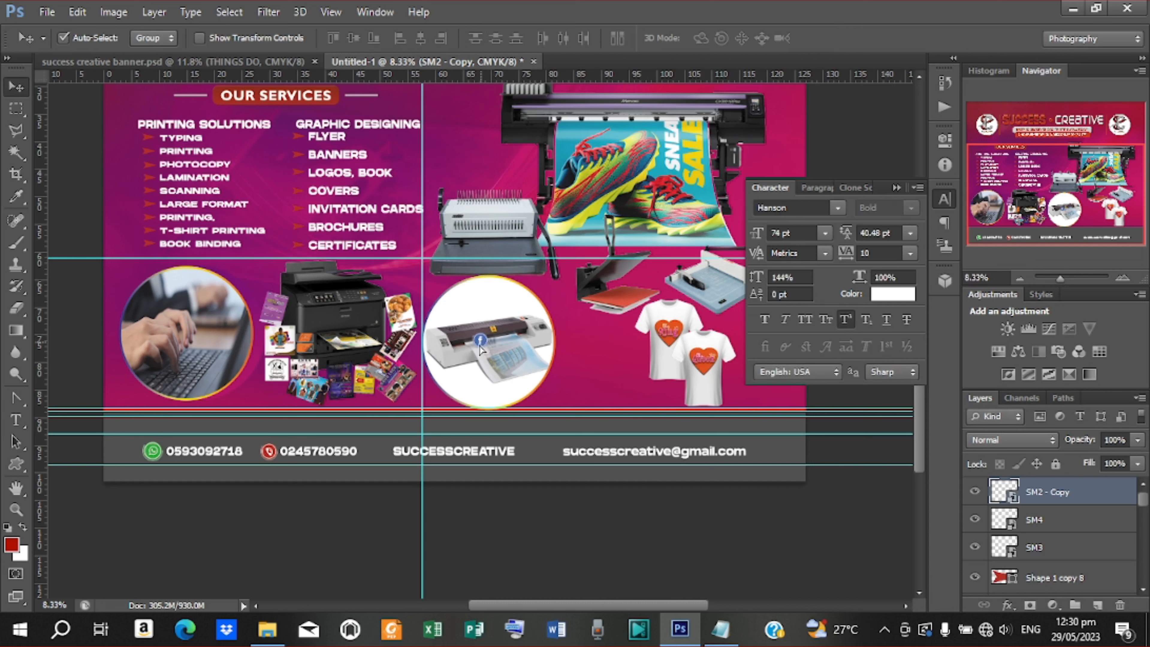
pyautogui.moveTo(479, 346); pyautogui.dragTo(382, 453)
pyautogui.hotkey('shift', 'Right')
pyautogui.hotkey('shift', 'Right')
pyautogui.hotkey('shift', 'Right')
pyautogui.hotkey('shift', 'Right')
# Replace the rightmost e-mail text with SUCCESSCREATIVE, then bring up File > Place
pyautogui.click(580, 452)
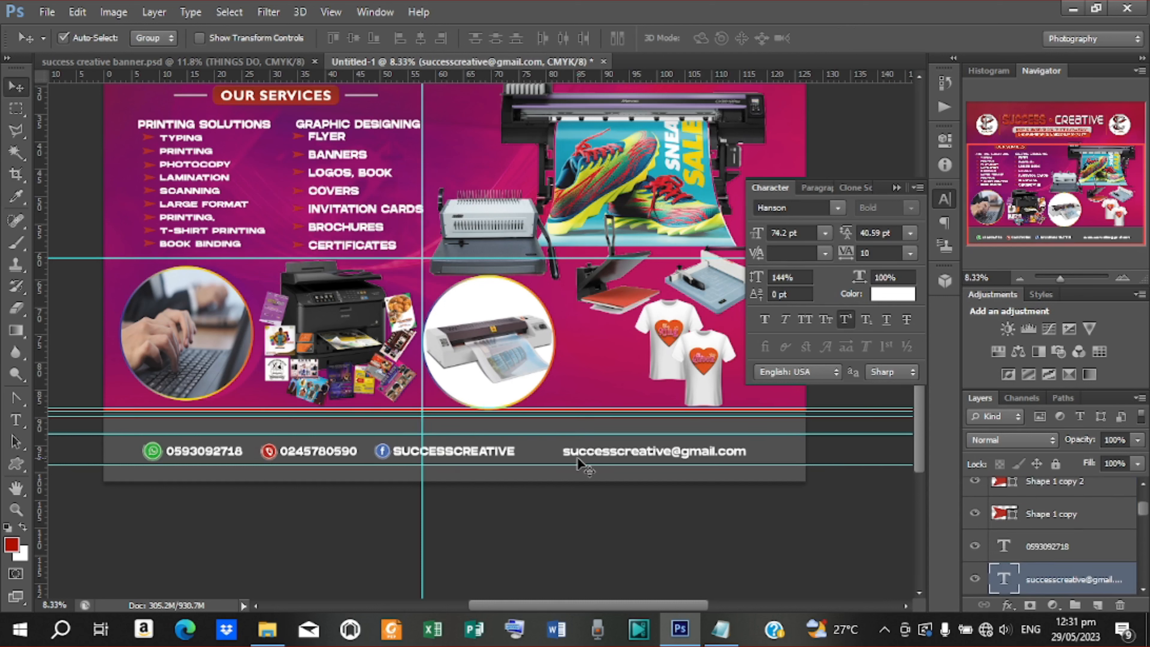
pyautogui.press('t')
pyautogui.moveTo(565, 452); pyautogui.dragTo(741, 453)
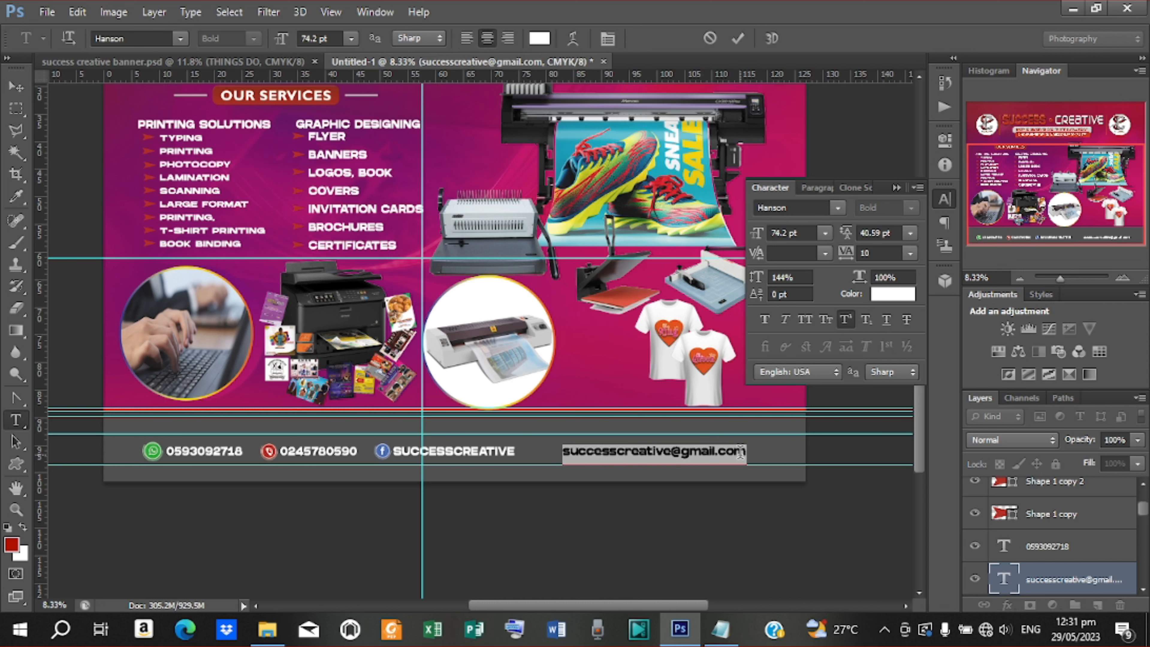
pyautogui.press('BackSpace')
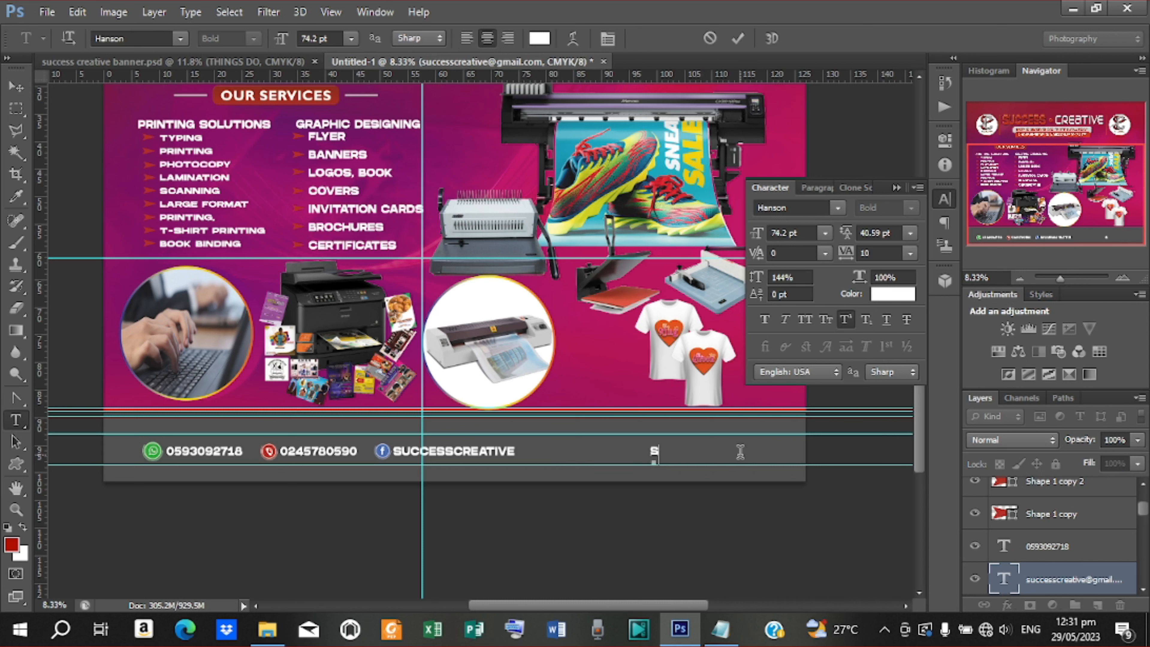
pyautogui.write('SUCCESSCREA')
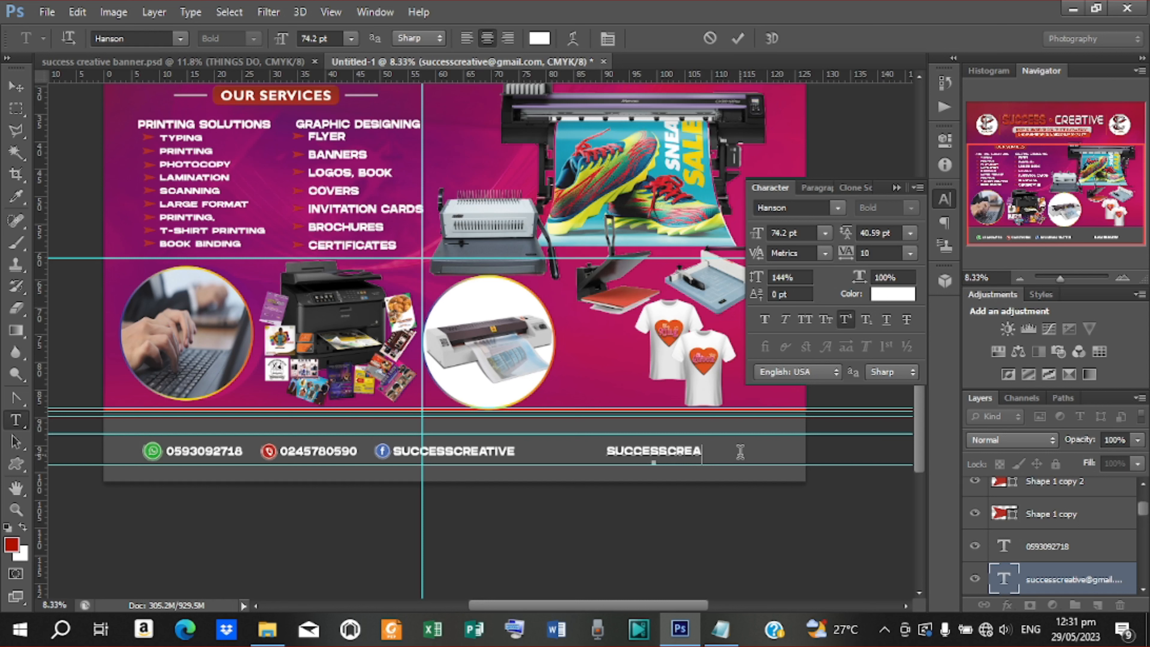
pyautogui.write('TIVE')
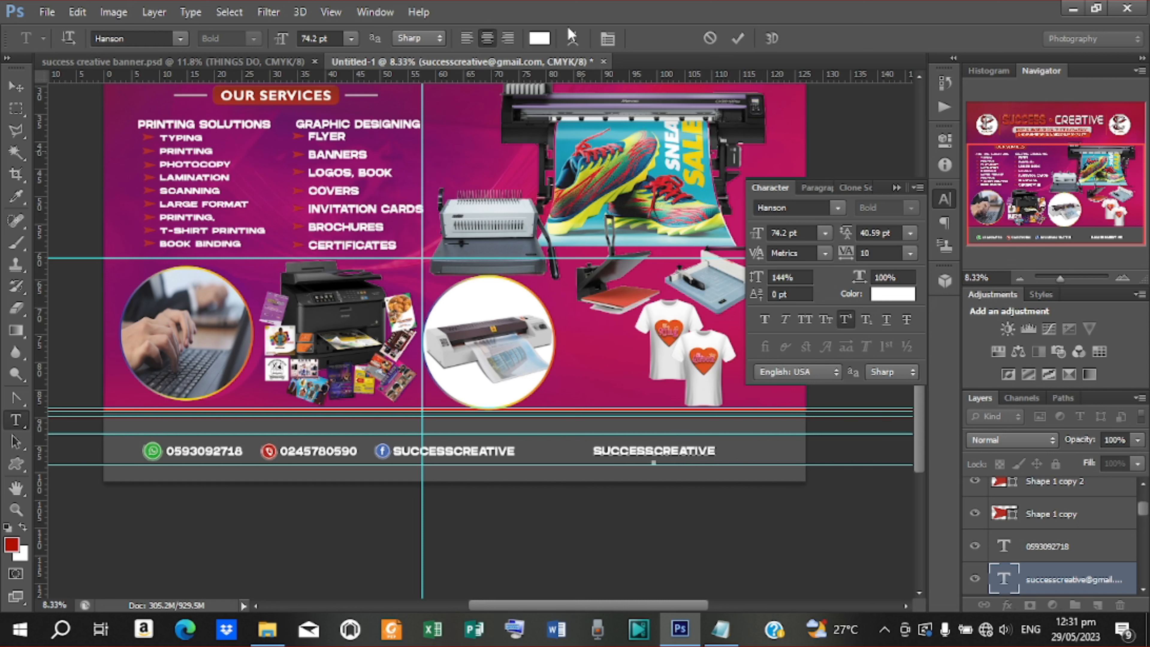
pyautogui.click(738, 38)
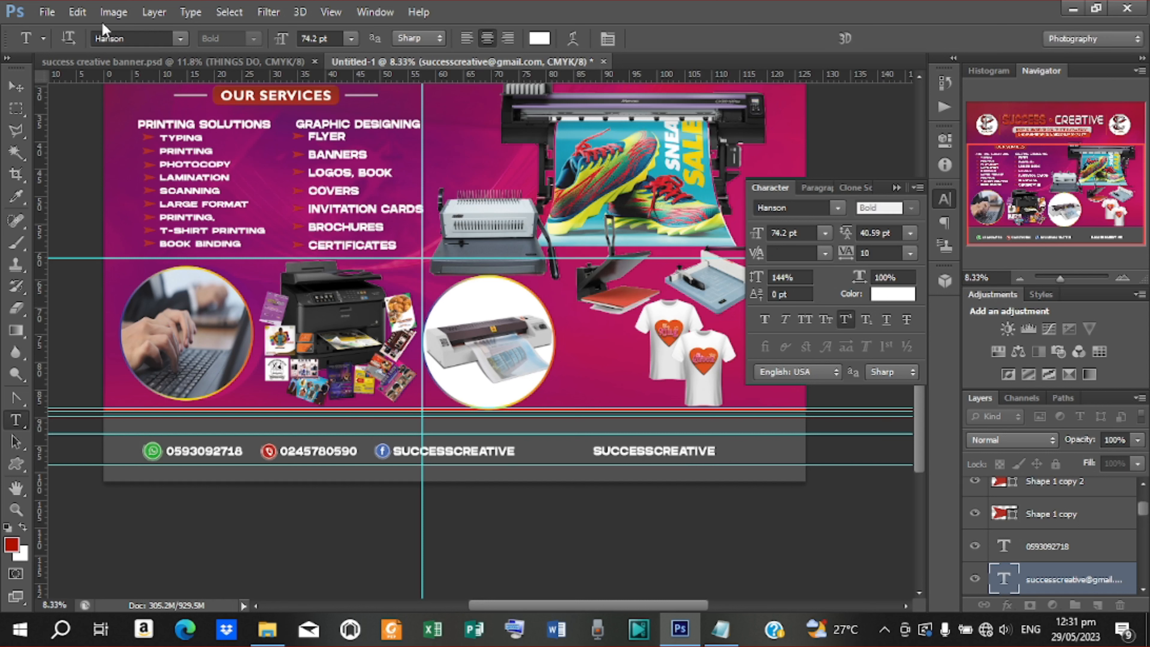
pyautogui.click(47, 12)
pyautogui.click(77, 288)
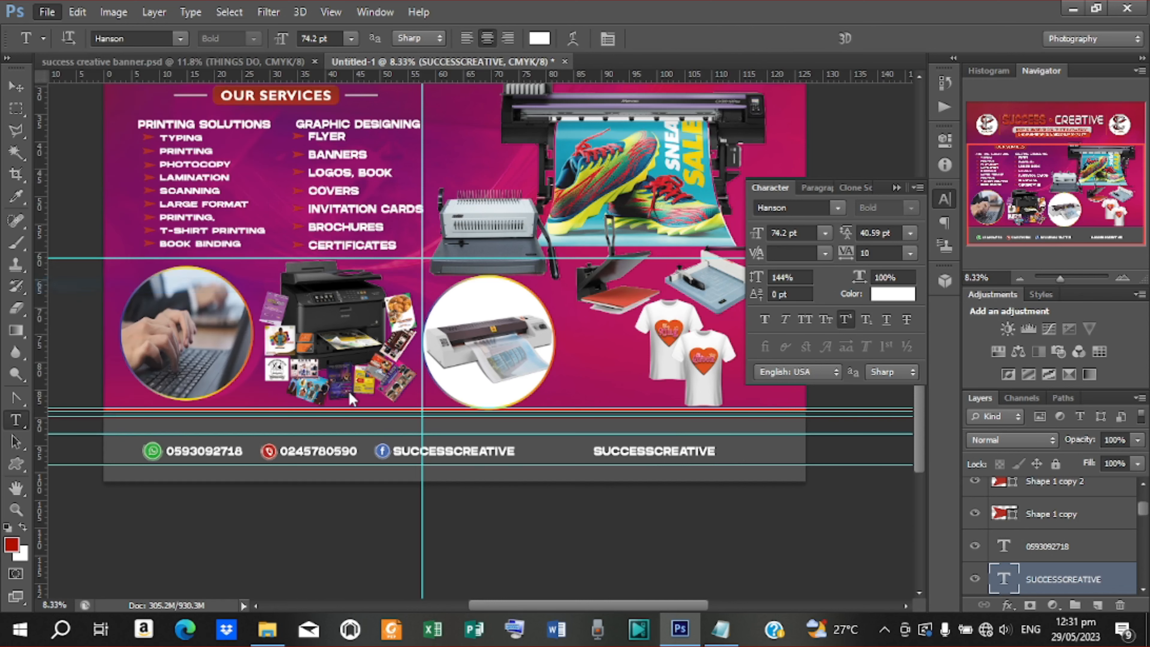
# Place the SM1 - Copy Instagram icon, resize it, and drag it beside the second SUCCESSCREATIVE
pyautogui.click(788, 421)
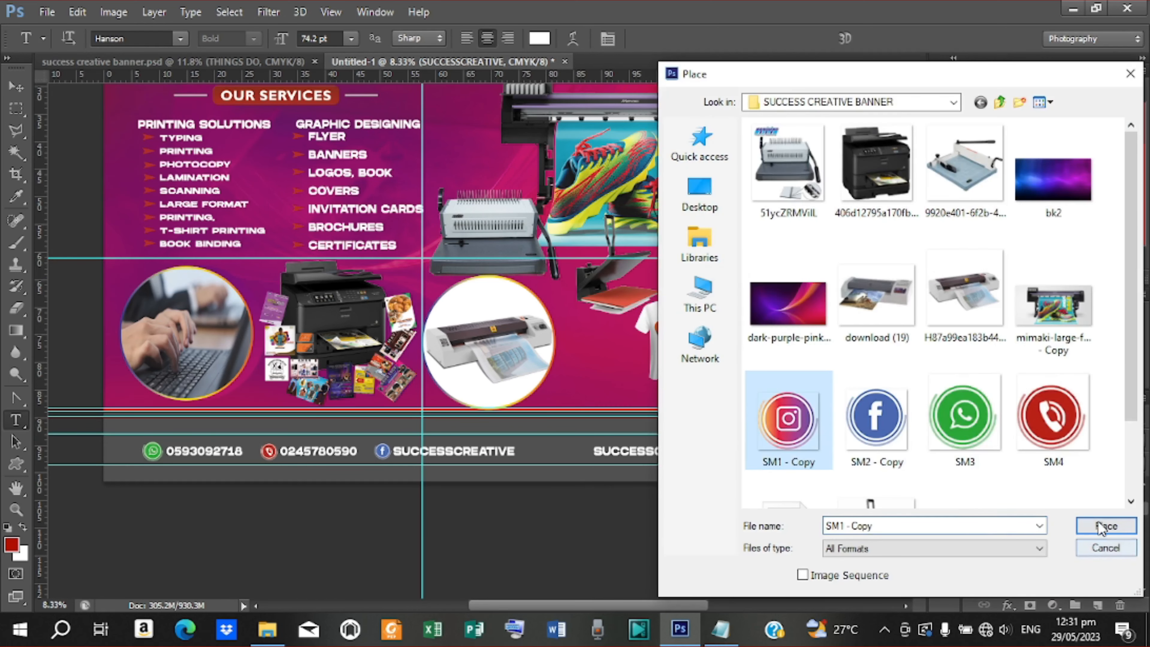
pyautogui.moveTo(1132, 397); pyautogui.dragTo(1141, 492)
pyautogui.click(1110, 531)
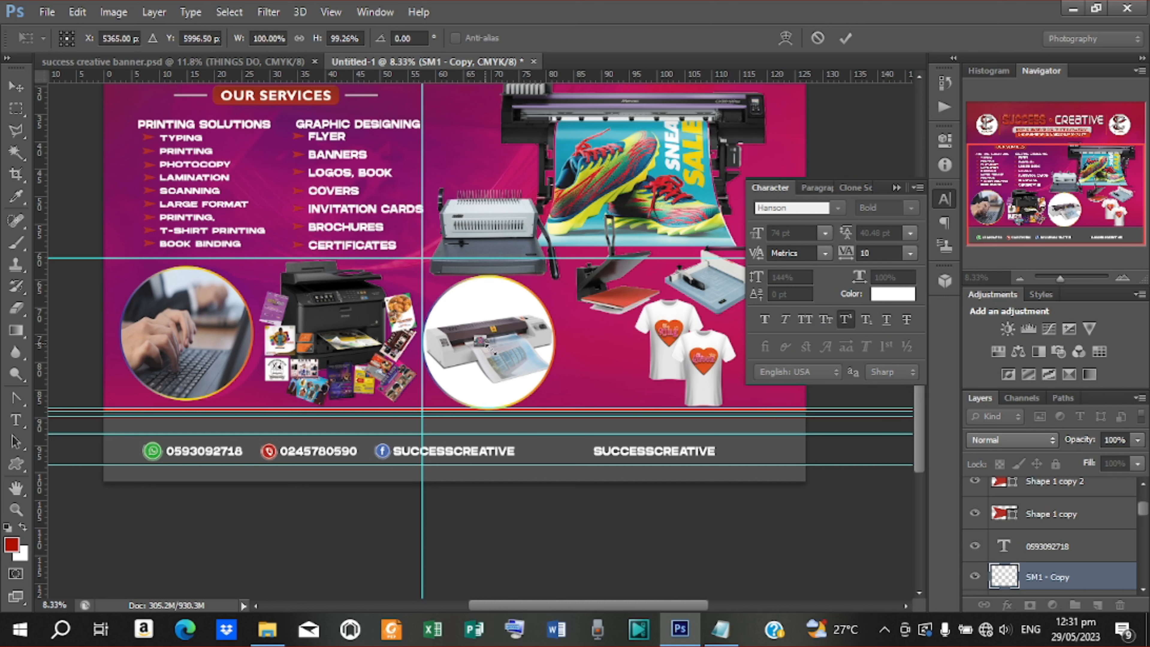
pyautogui.moveTo(490, 349); pyautogui.dragTo(498, 352)
pyautogui.click(845, 39)
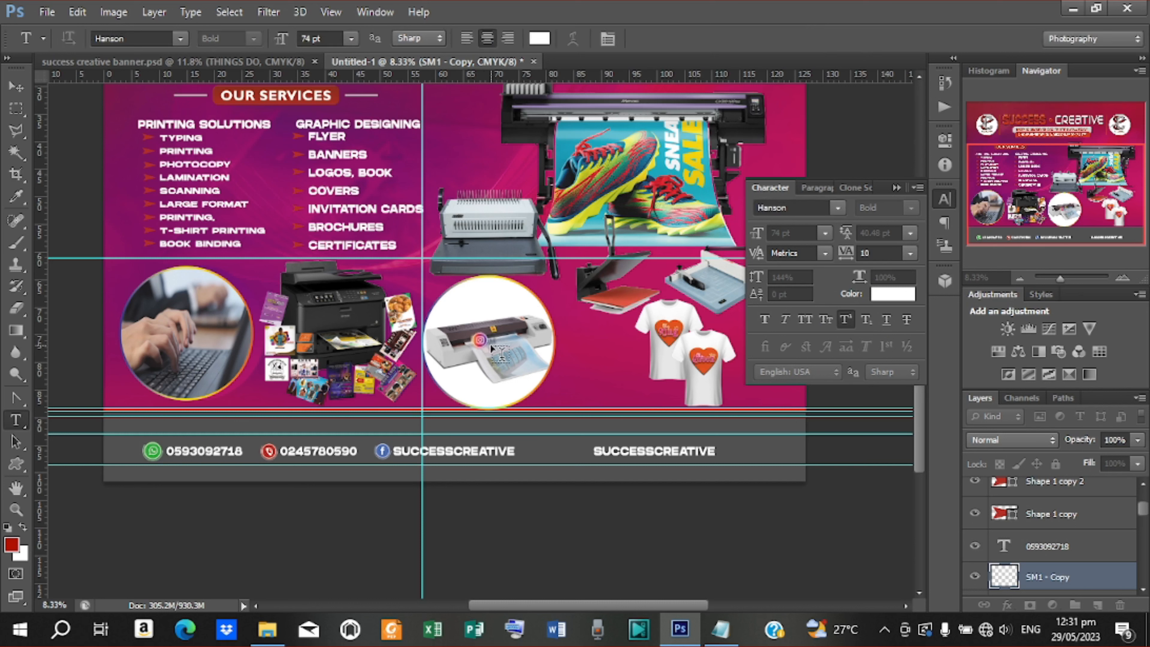
pyautogui.click(493, 350)
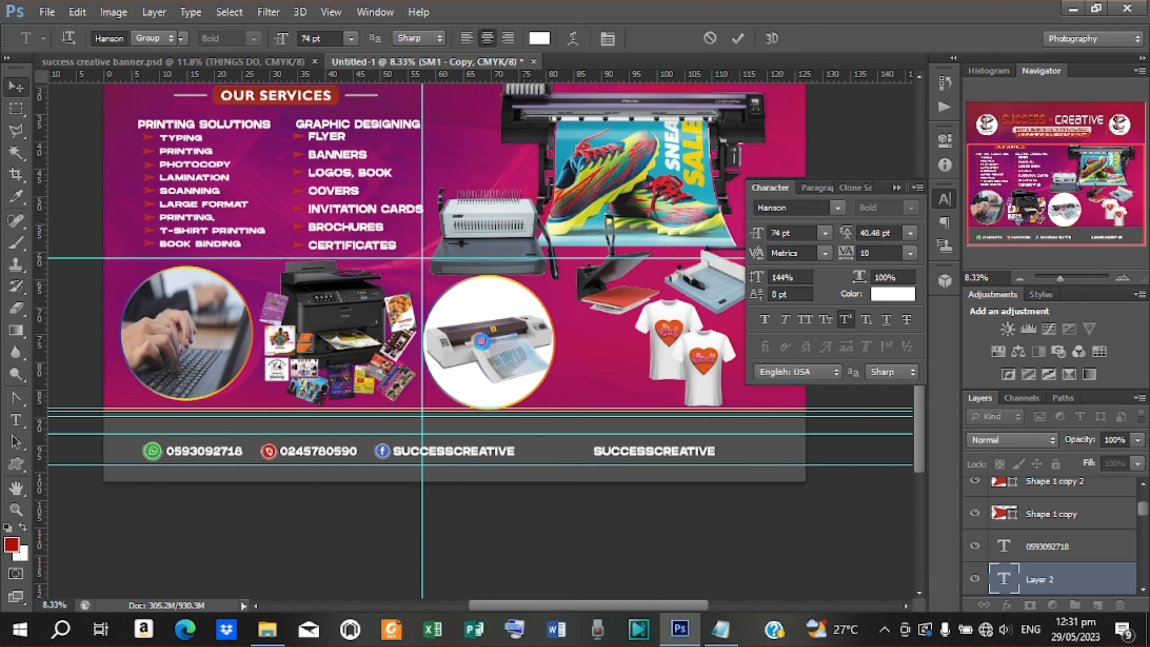
pyautogui.click(481, 340)
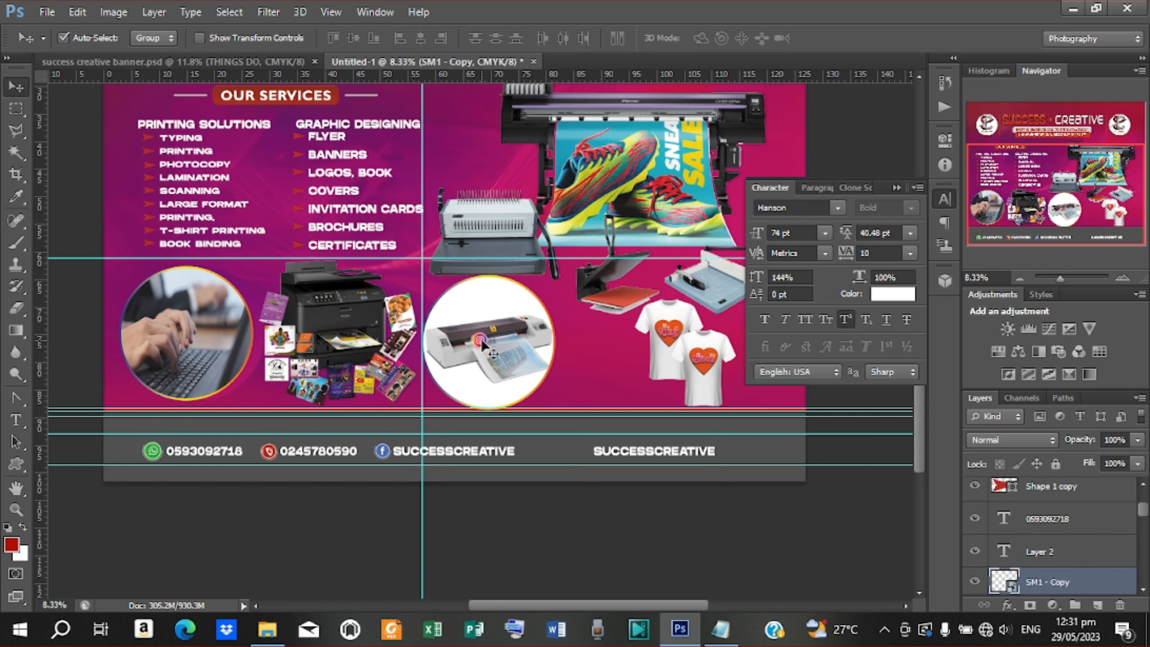
pyautogui.moveTo(483, 344); pyautogui.dragTo(584, 451)
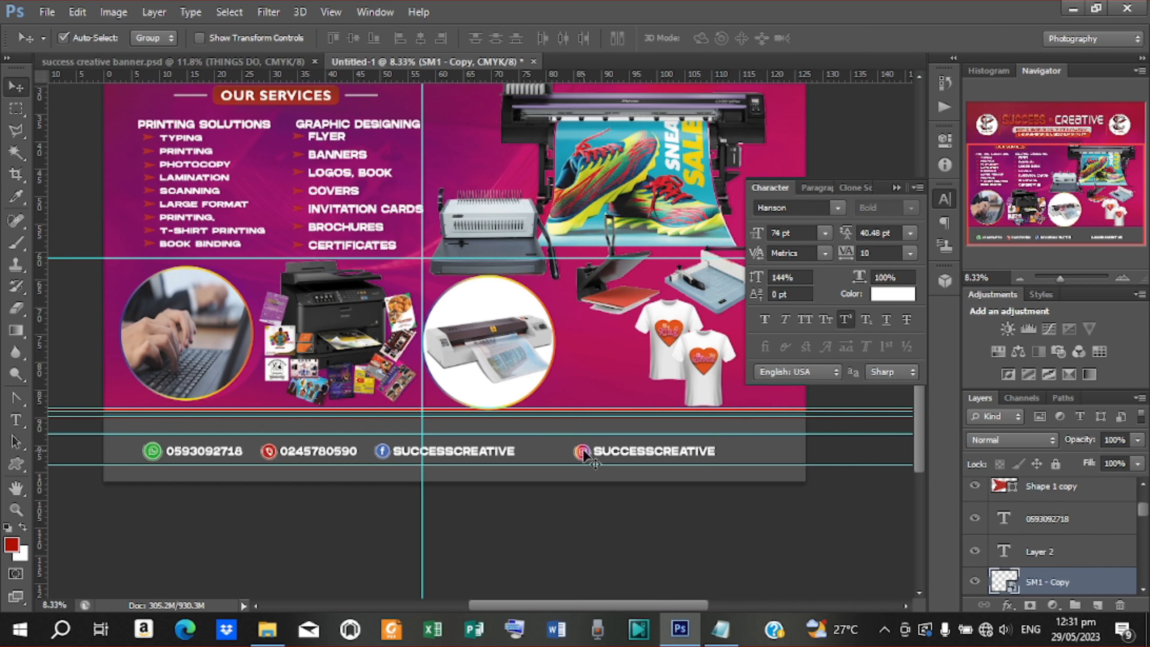
pyautogui.click(494, 451)
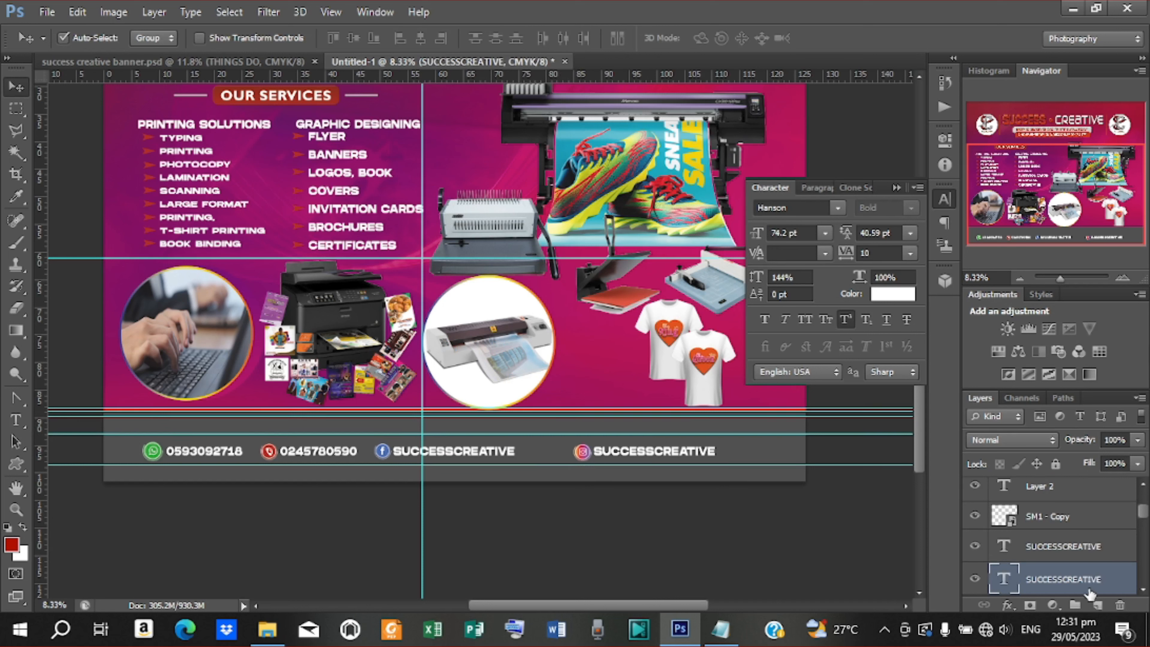
# Nudge the rightmost SUCCESSCREATIVE text together with the Instagram icon to fine-tune their position
pyautogui.scroll(-1, 1078, 582)
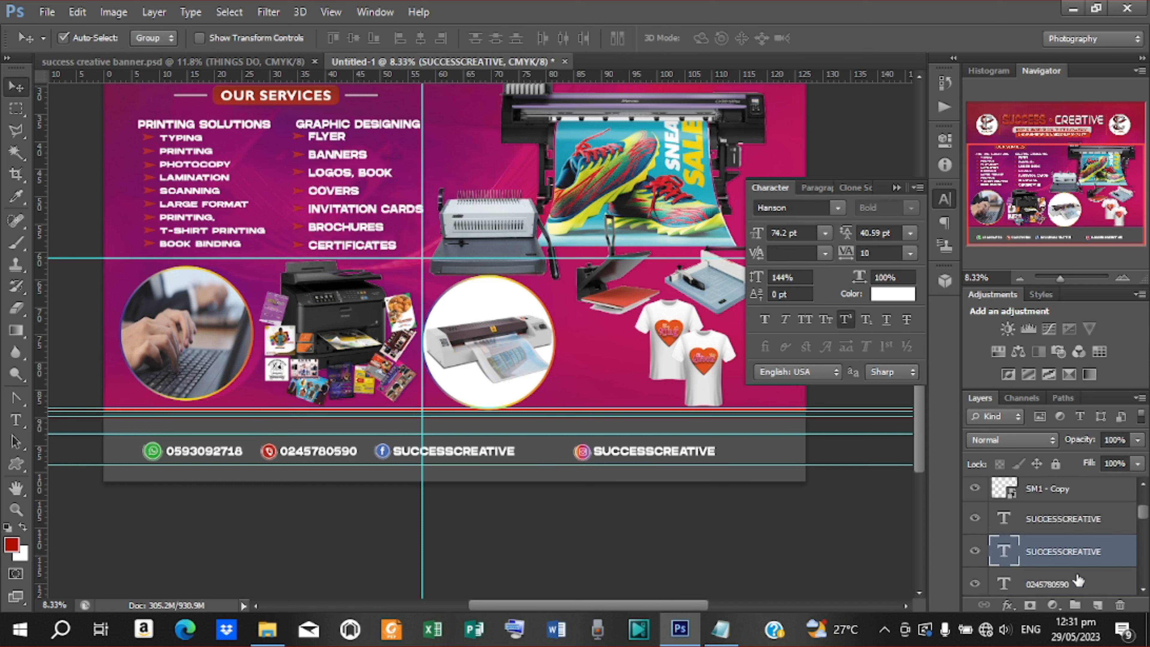
pyautogui.keyDown('ctrl'); pyautogui.click(1064, 493); pyautogui.keyUp('ctrl')
pyautogui.press('Right')
pyautogui.press('Right')
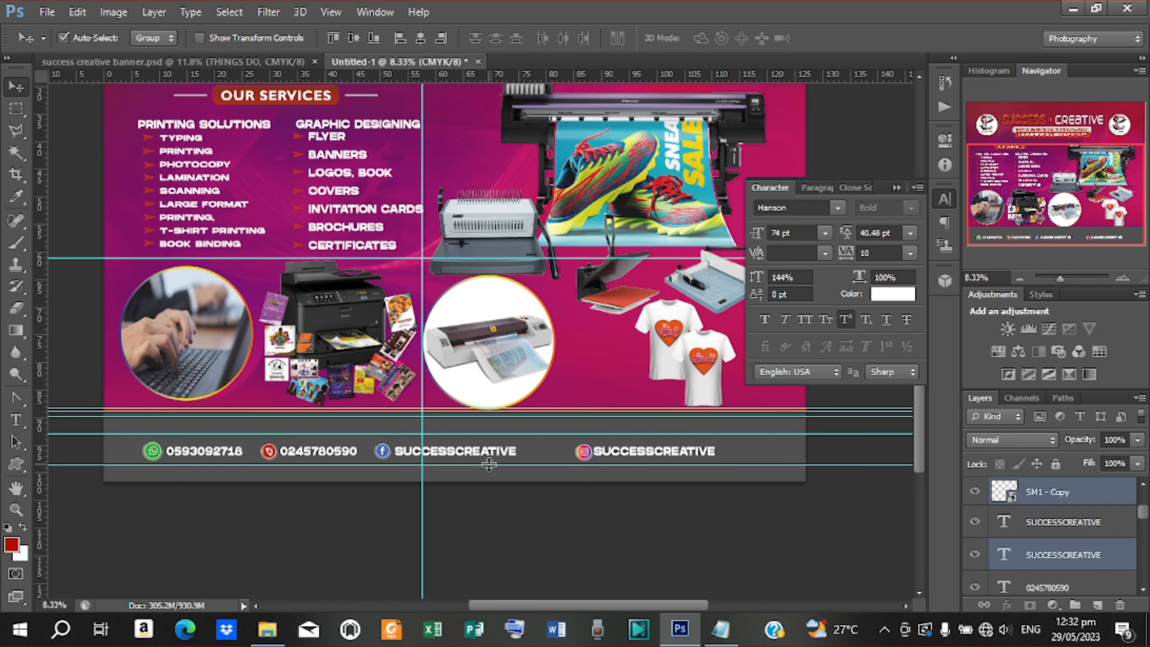
pyautogui.press('Right')
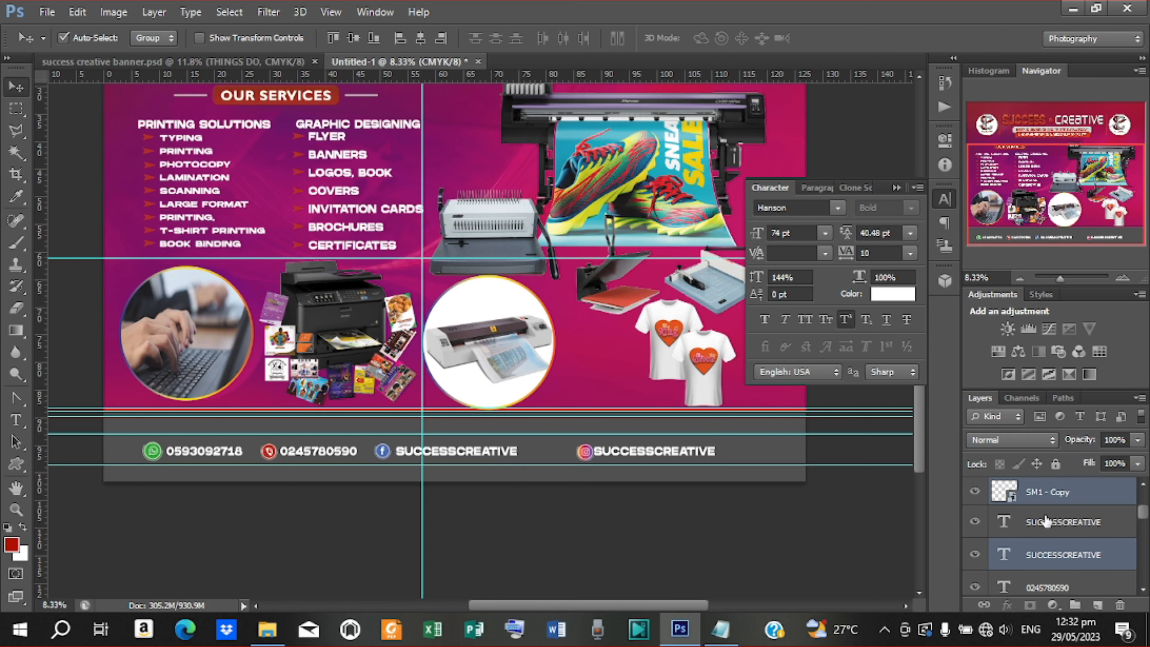
pyautogui.press('Left')
pyautogui.press('Left')
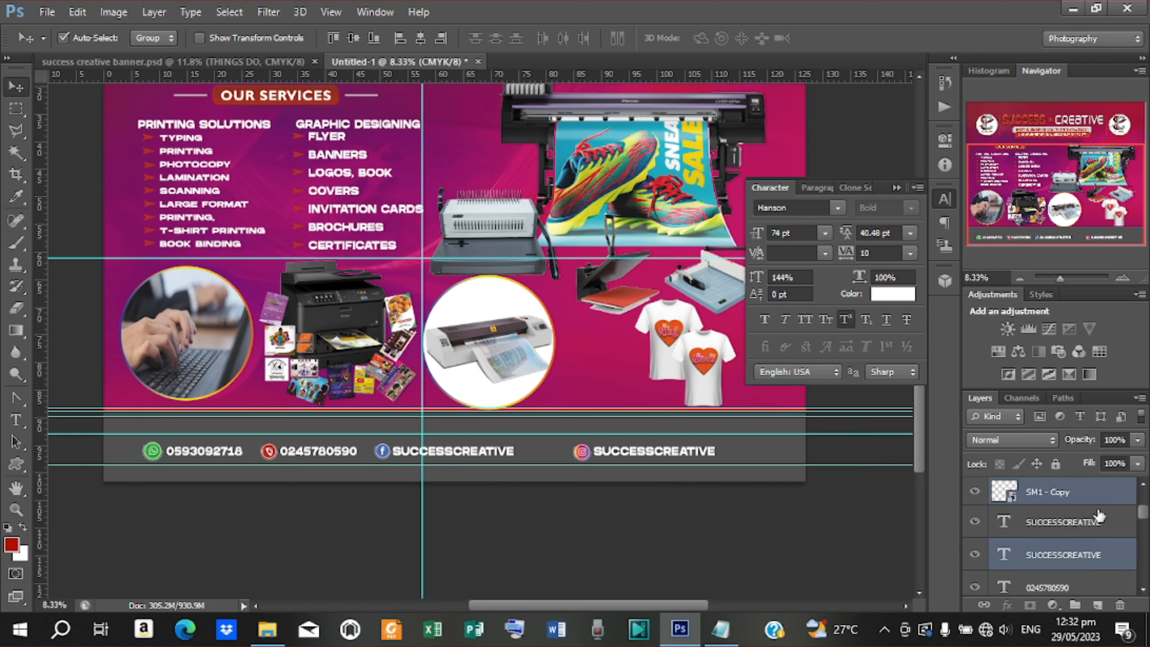
pyautogui.press('Left')
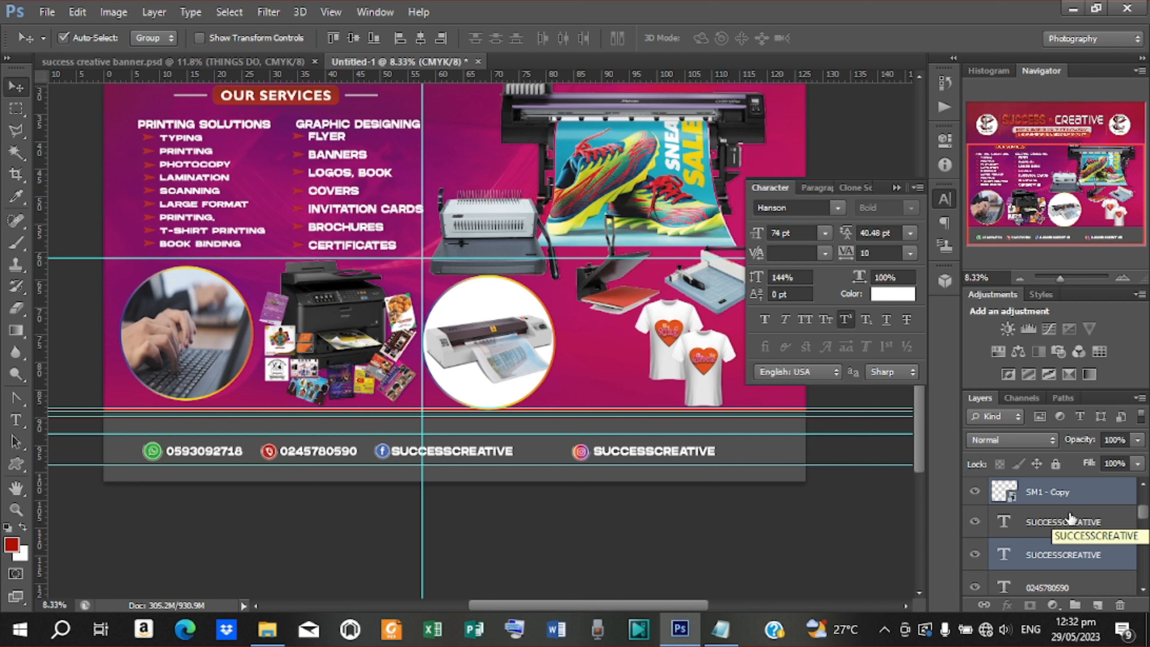
# Shift the Facebook SUCCESSCREATIVE text and its icon right with arrow keys
pyautogui.scroll(1, 1066, 517)
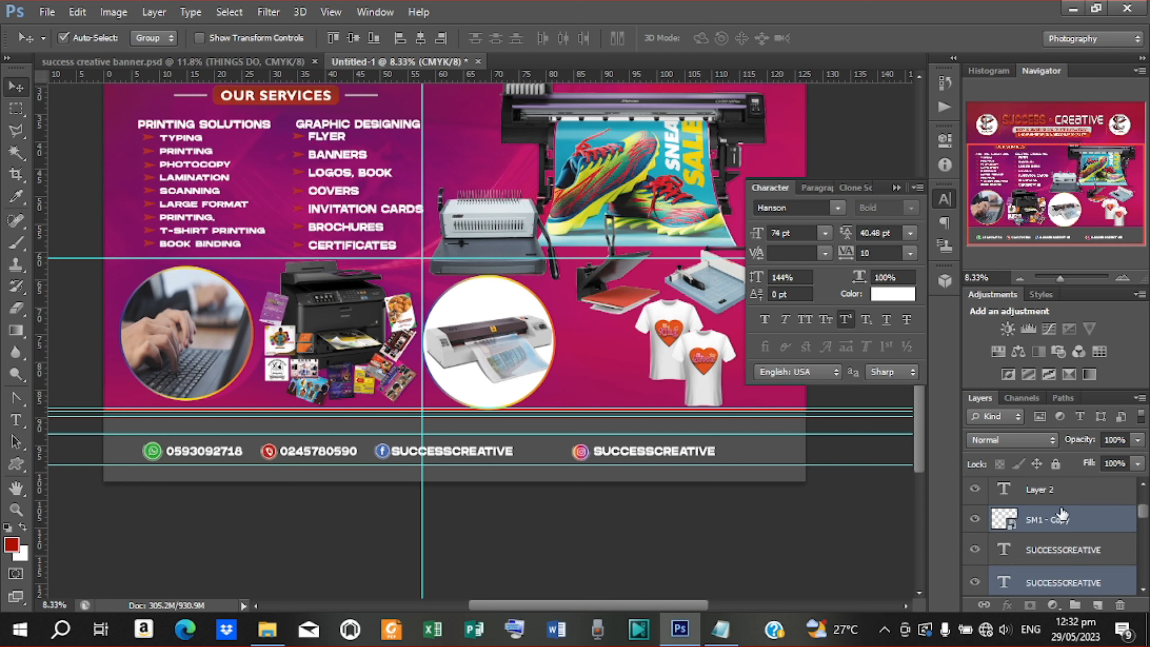
pyautogui.keyDown('ctrl'); pyautogui.click(1050, 493); pyautogui.keyUp('ctrl')
pyautogui.keyDown('ctrl'); pyautogui.click(1049, 519); pyautogui.keyUp('ctrl')
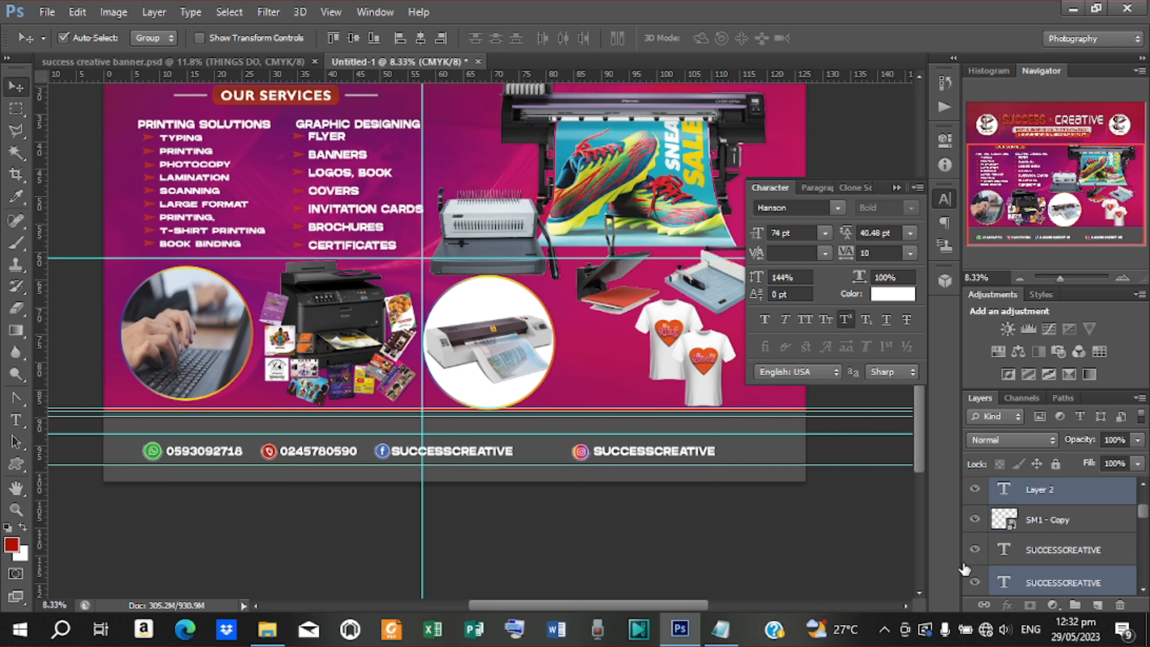
pyautogui.press('Right')
pyautogui.press('Right')
pyautogui.press('Right')
pyautogui.press('Right')
pyautogui.press('Right')
pyautogui.press('Right')
pyautogui.press('Right')
pyautogui.press('Right')
pyautogui.press('Right')
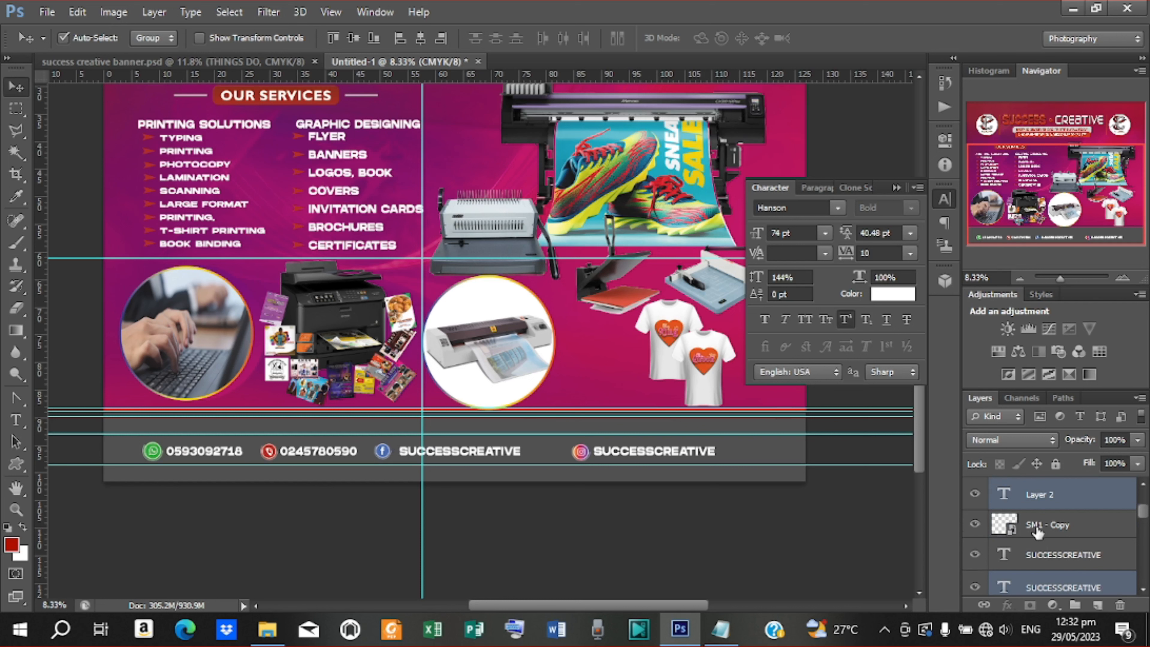
pyautogui.press('Right')
pyautogui.press('Right')
pyautogui.press('Right')
pyautogui.press('Right')
pyautogui.press('Right')
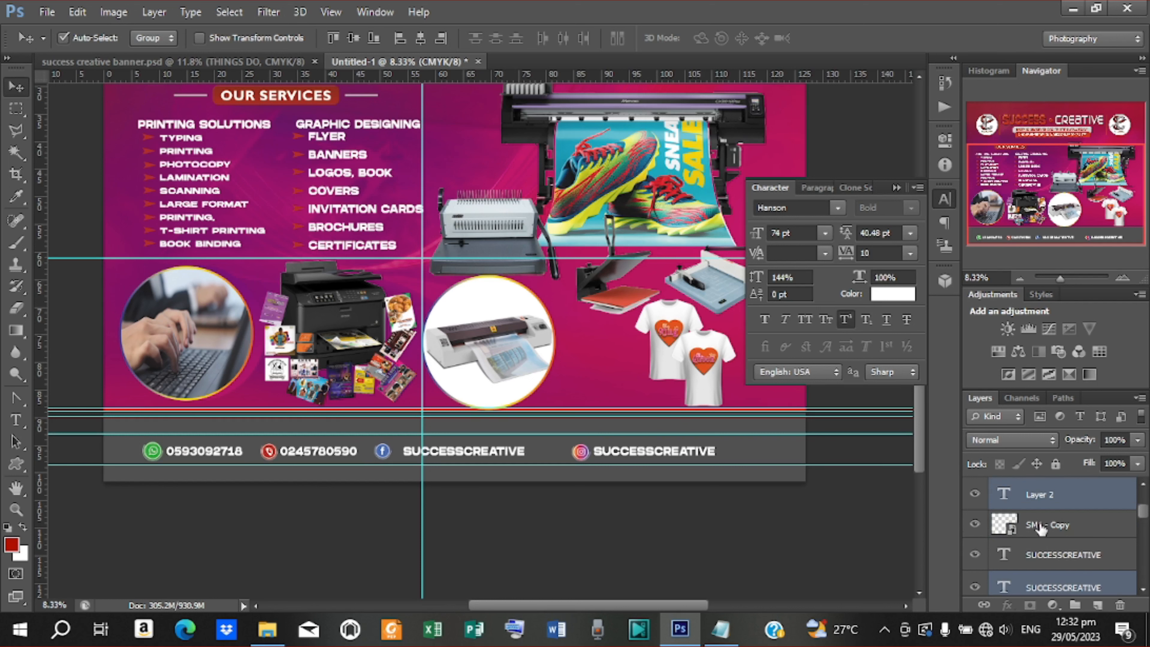
pyautogui.press('Right')
pyautogui.click(420, 471)
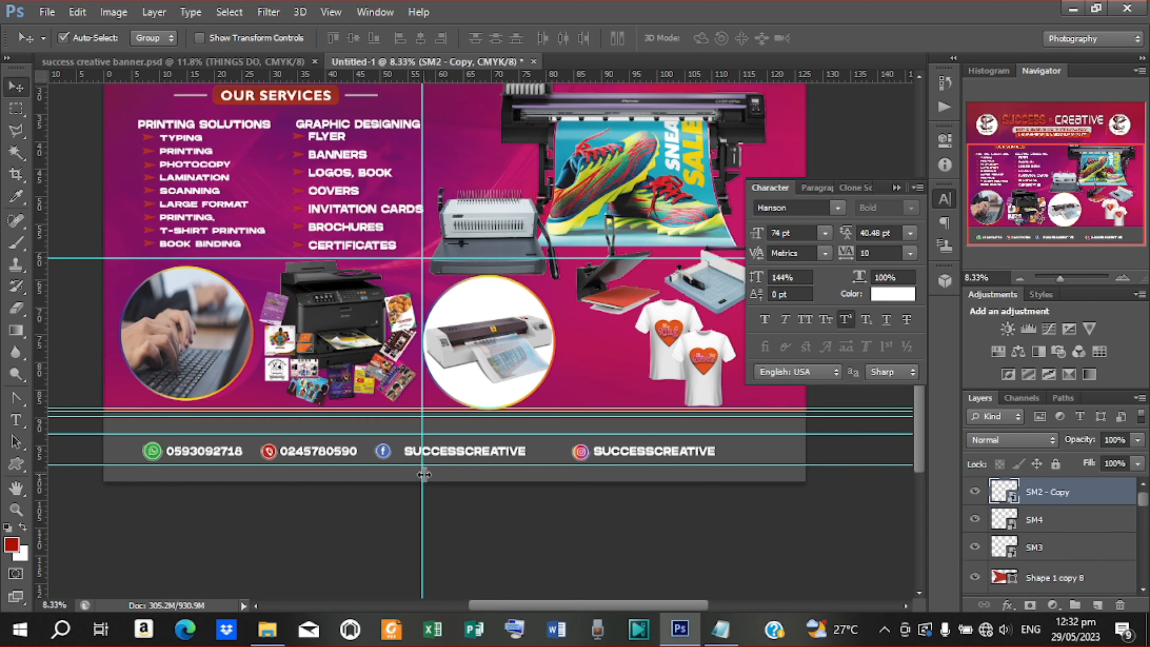
pyautogui.press('Right')
pyautogui.press('Right')
pyautogui.press('Right')
pyautogui.press('Right')
pyautogui.press('Right')
pyautogui.press('Right')
pyautogui.press('Right')
pyautogui.press('Right')
pyautogui.press('Right')
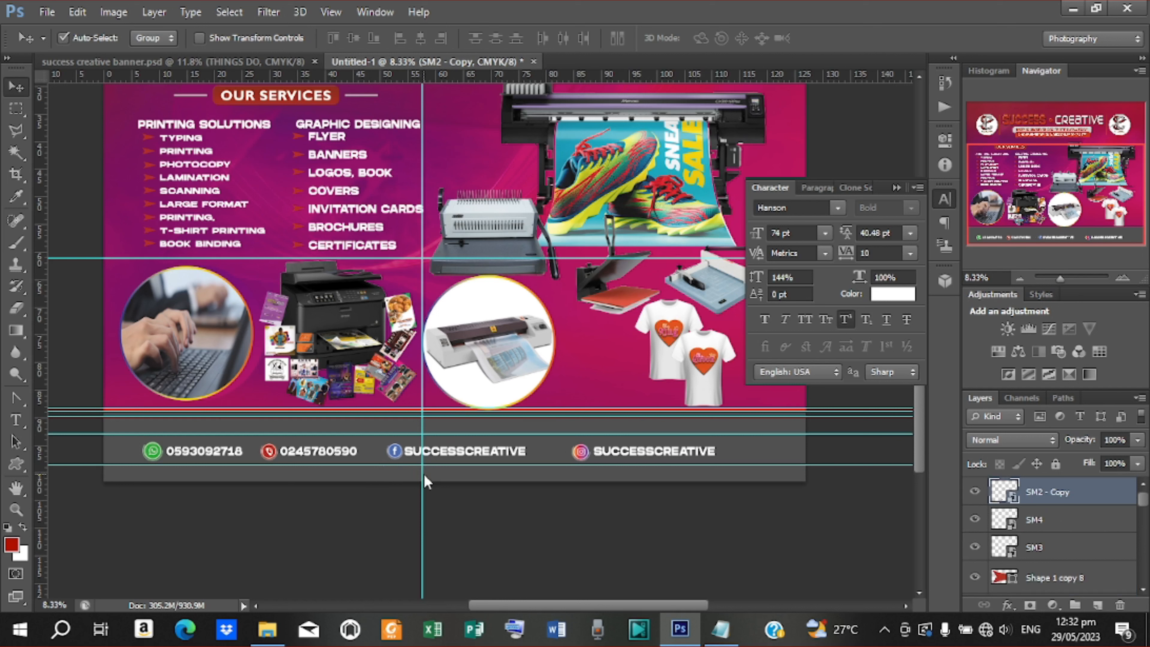
pyautogui.click(478, 454)
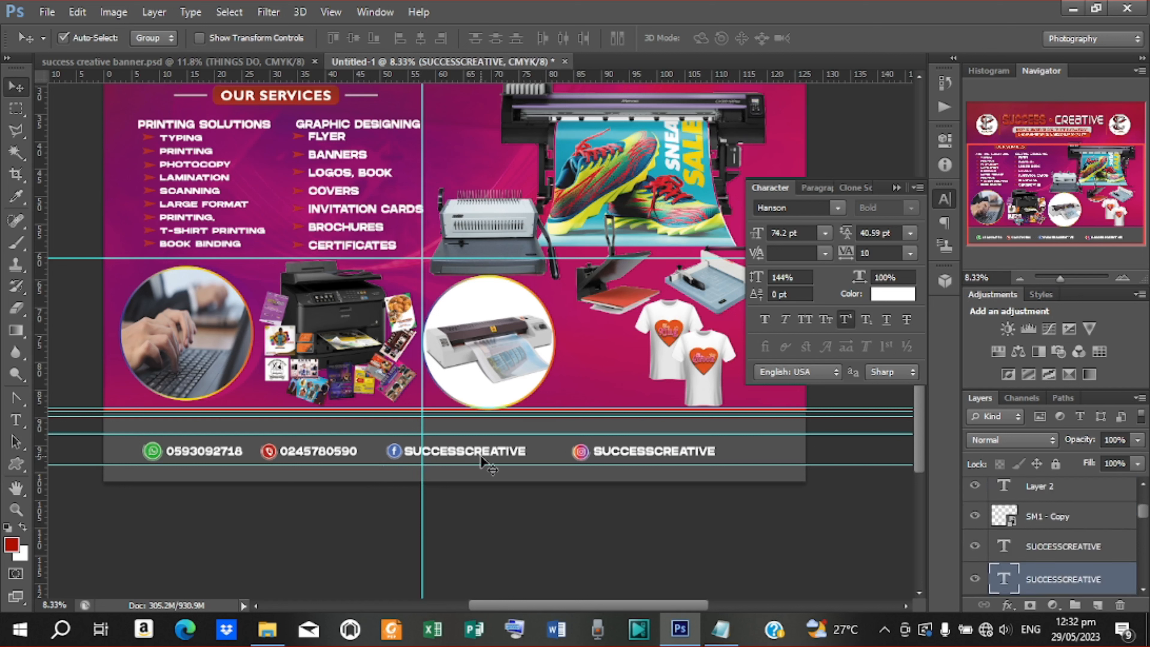
pyautogui.press('Right')
pyautogui.press('Right')
pyautogui.press('Right')
pyautogui.press('Right')
pyautogui.click(398, 447)
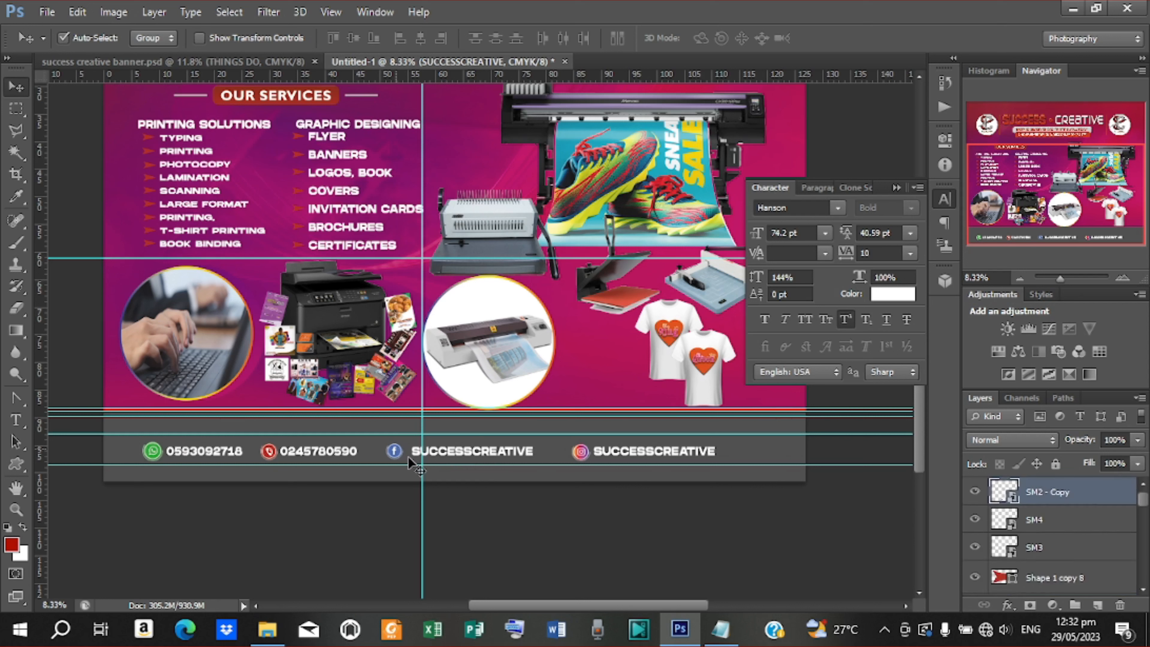
pyautogui.hotkey('shift', 'Right')
pyautogui.hotkey('shift', 'Right')
pyautogui.hotkey('shift', 'Right')
pyautogui.hotkey('shift', 'Right')
pyautogui.hotkey('shift', 'Right')
pyautogui.hotkey('shift', 'Right')
pyautogui.hotkey('shift', 'Right')
pyautogui.hotkey('shift', 'Right')
pyautogui.hotkey('shift', 'Right')
pyautogui.click(354, 453)
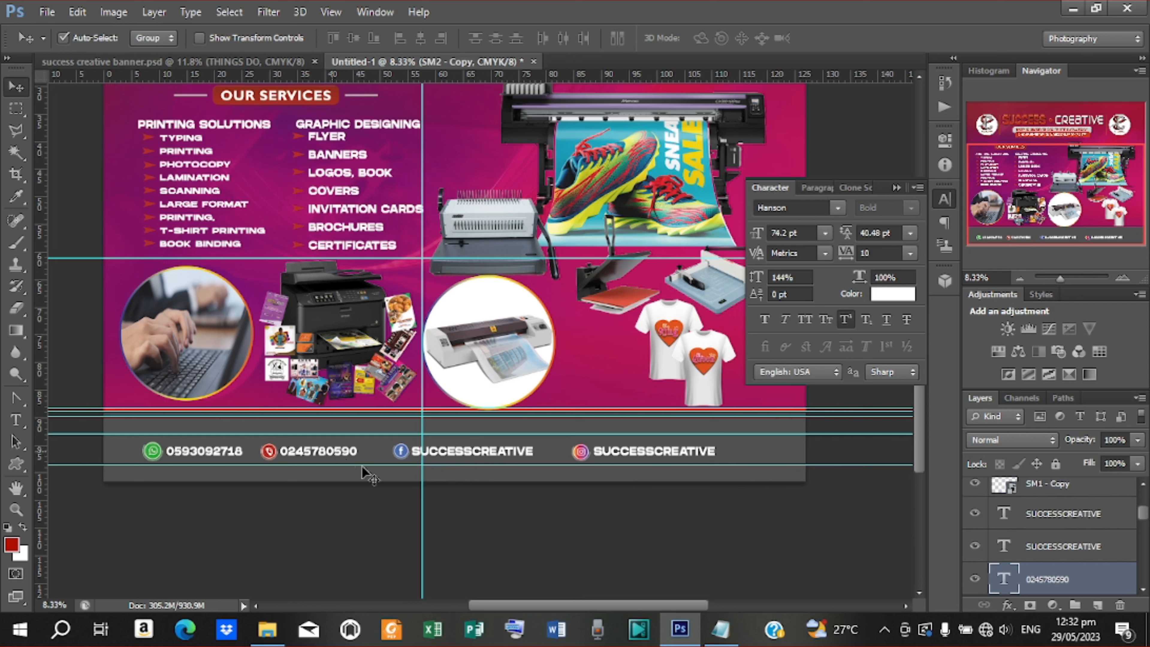
pyautogui.hotkey('shift', 'Right')
pyautogui.hotkey('shift', 'Right')
pyautogui.hotkey('shift', 'Right')
pyautogui.hotkey('shift', 'Right')
pyautogui.hotkey('shift', 'Right')
pyautogui.hotkey('shift', 'Right')
pyautogui.hotkey('shift', 'Right')
pyautogui.hotkey('shift', 'Right')
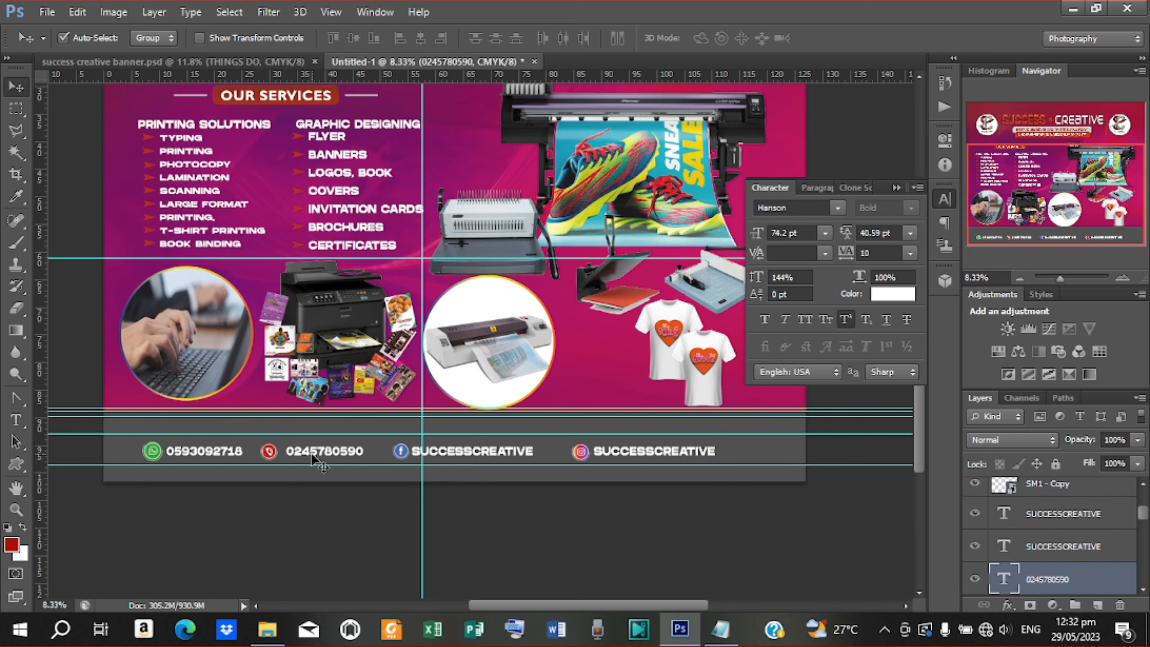
pyautogui.click(268, 452)
pyautogui.hotkey('shift', 'Right')
pyautogui.hotkey('shift', 'Right')
pyautogui.hotkey('shift', 'Right')
pyautogui.hotkey('shift', 'Right')
pyautogui.hotkey('shift', 'Right')
pyautogui.hotkey('shift', 'Right')
pyautogui.hotkey('shift', 'Right')
pyautogui.hotkey('shift', 'Right')
pyautogui.hotkey('shift', 'Right')
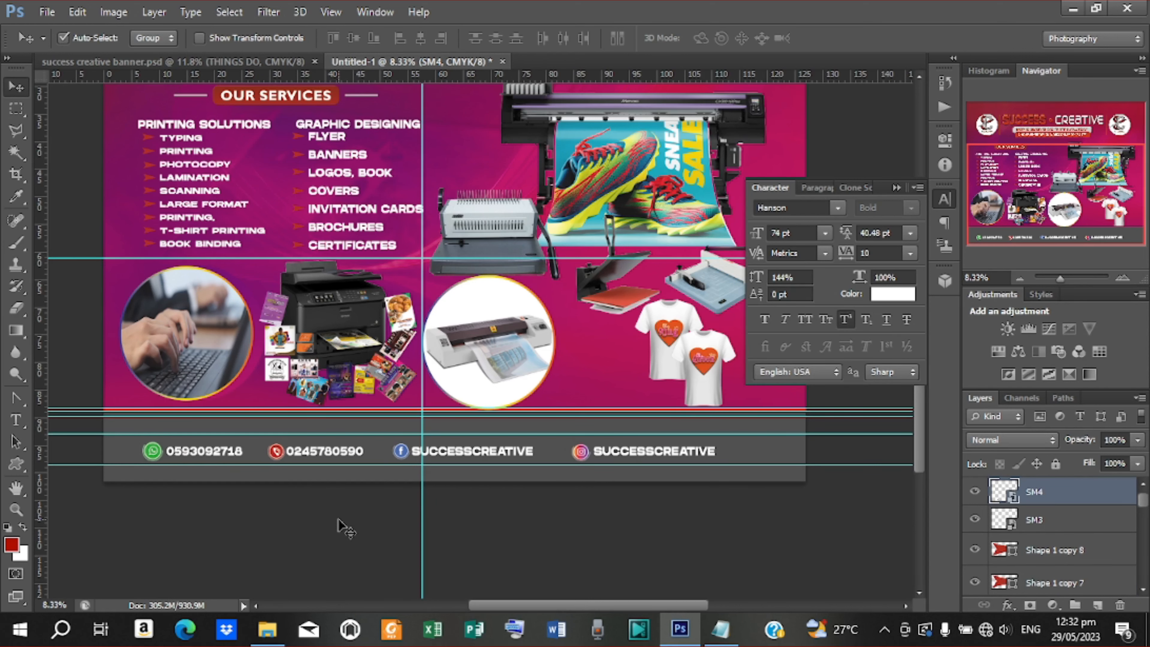
# Deselect all layers, zoom out to 6.25%, and close the Character panel
pyautogui.click(338, 520)
pyautogui.hotkey('ctrl', '-')
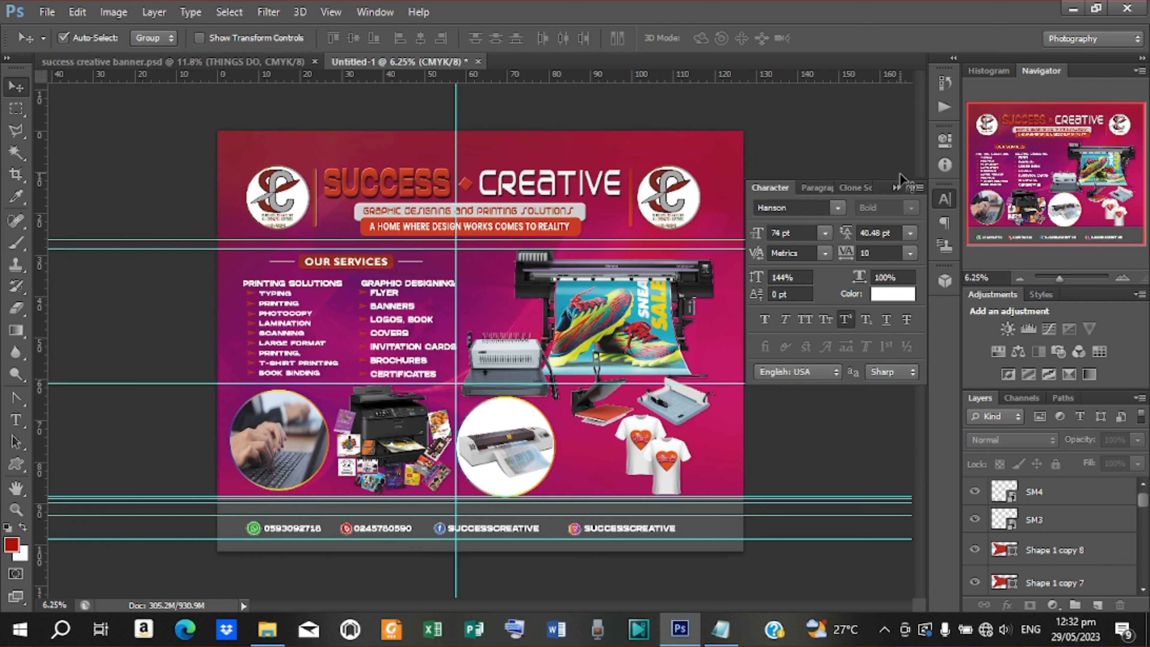
pyautogui.click(896, 187)
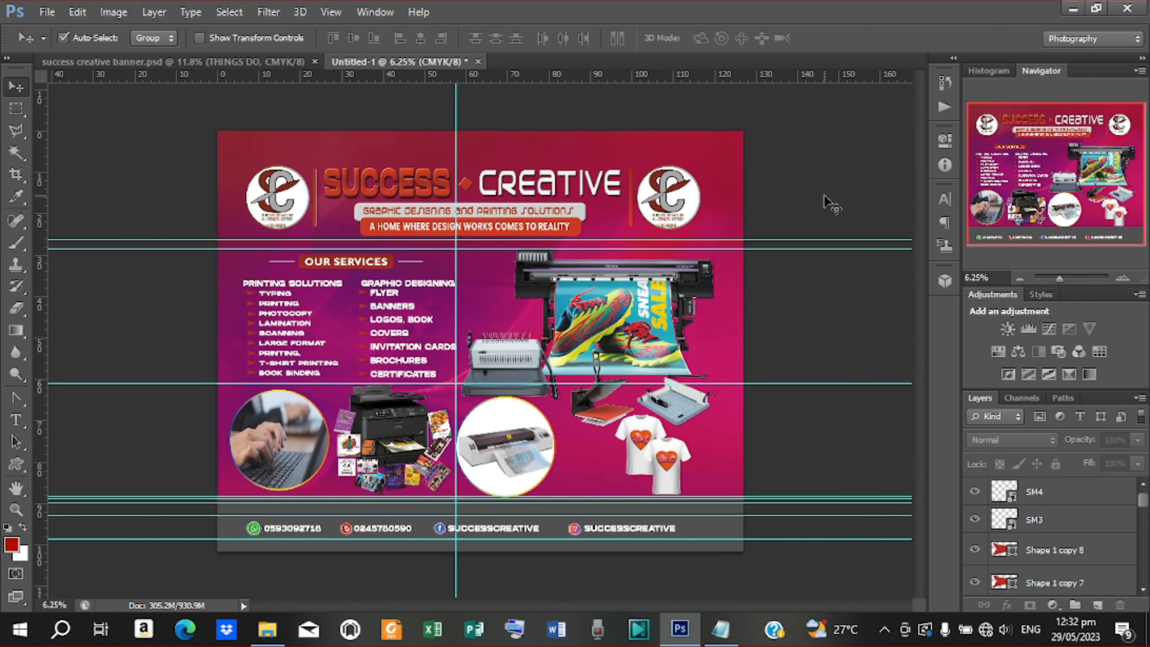